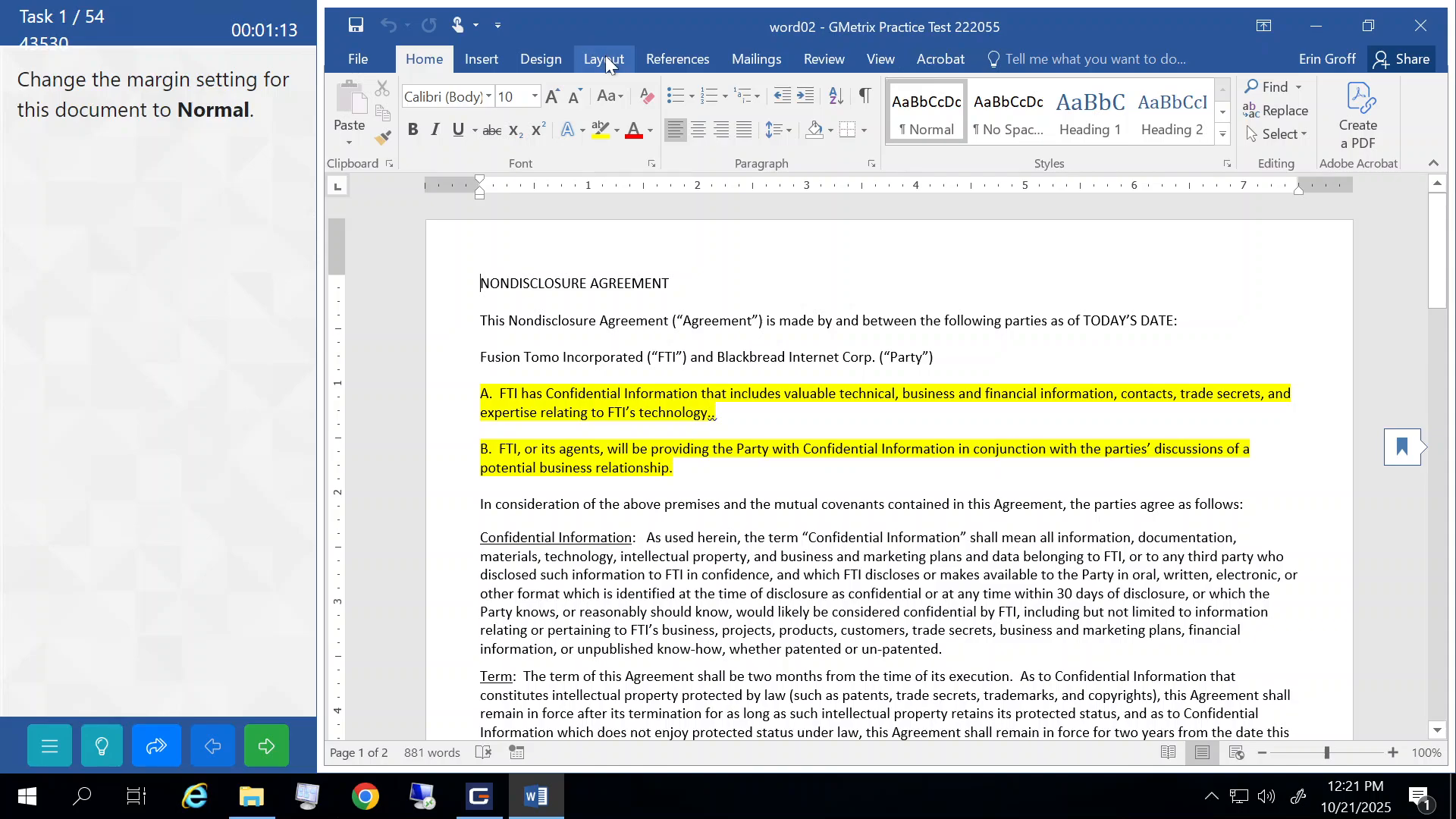
- Apply Normal 1-inch margins to the nondisclosure agreement and submit the task for checking
click(605, 61)
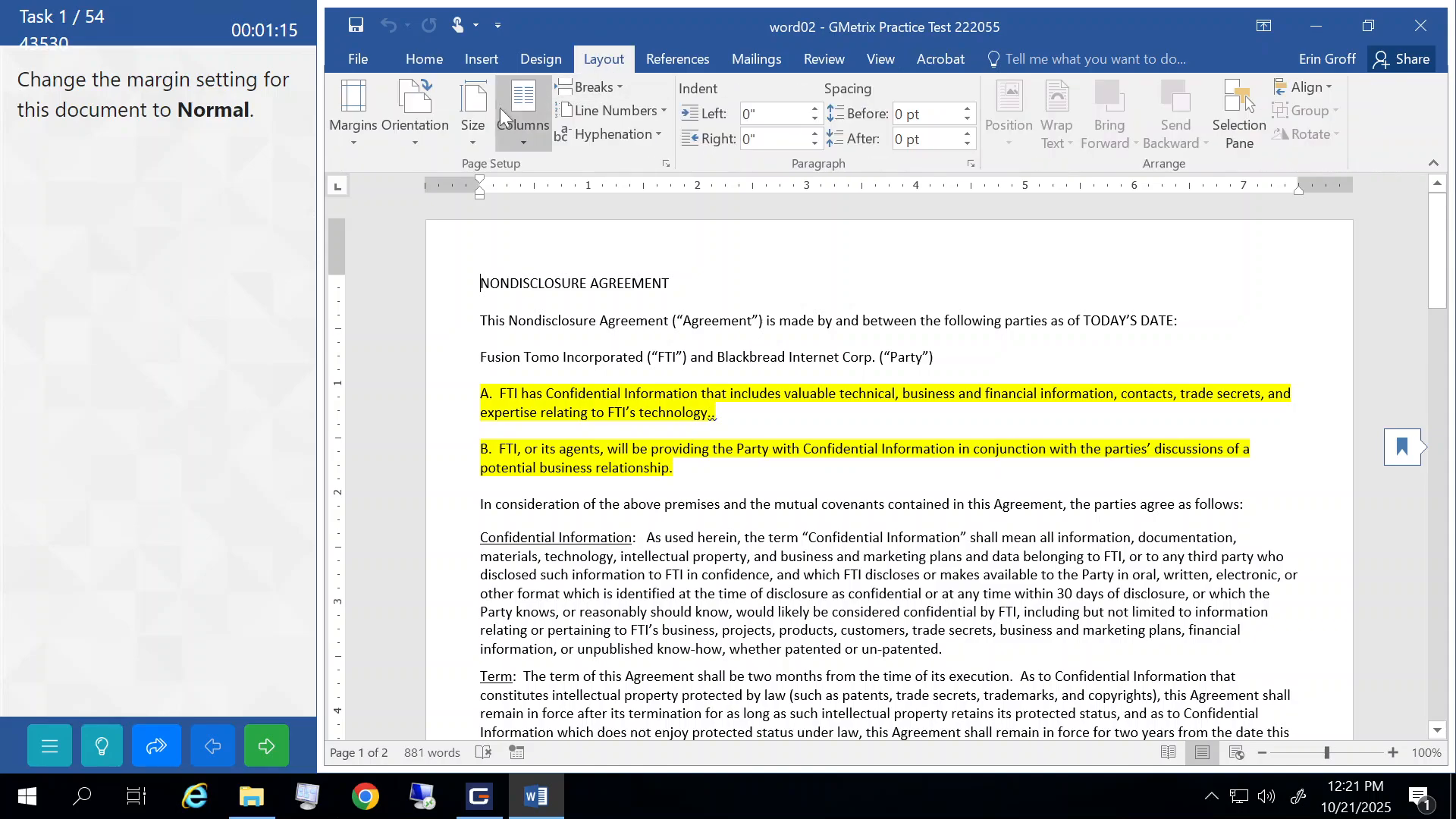
click(347, 128)
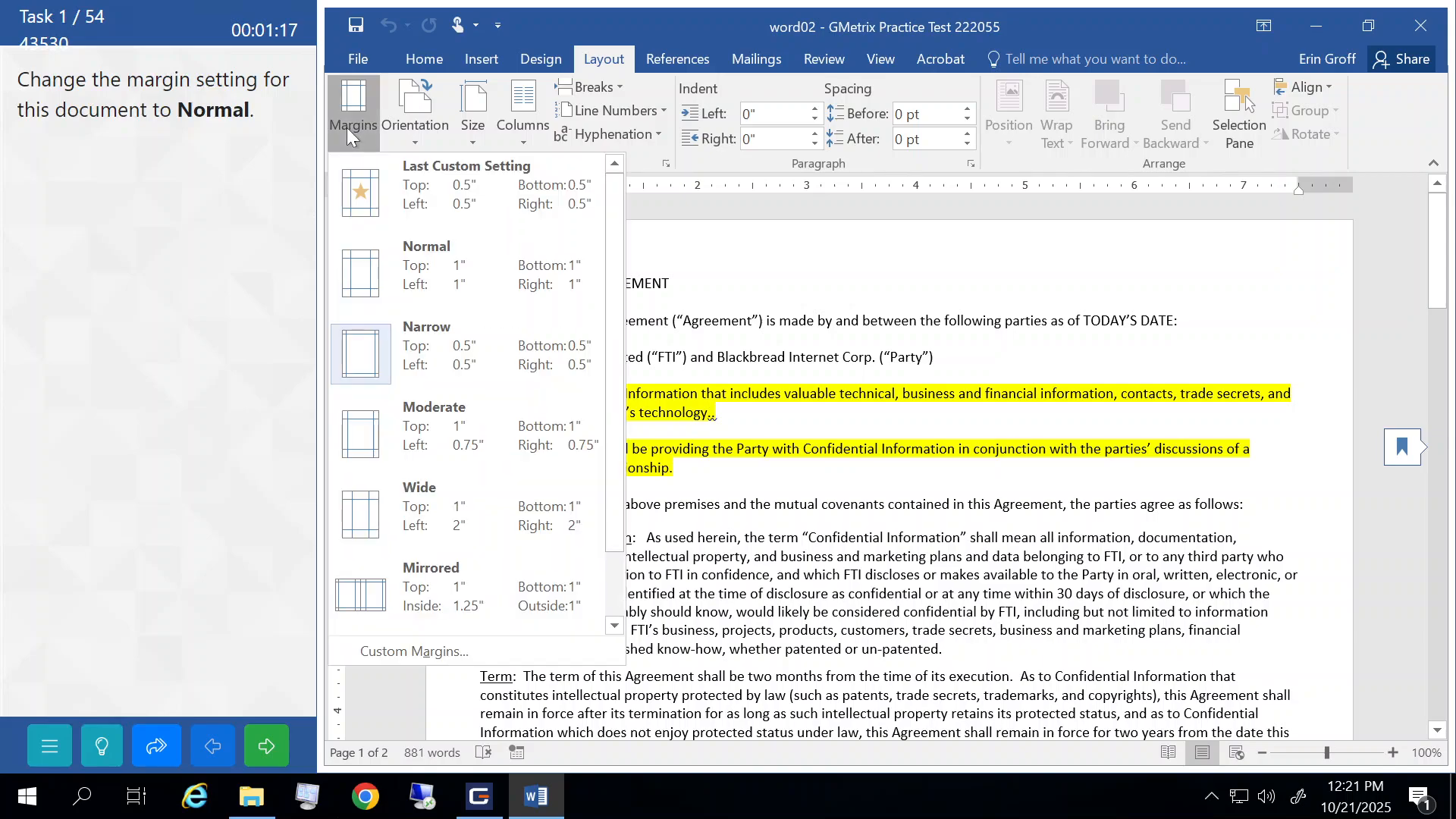
click(407, 266)
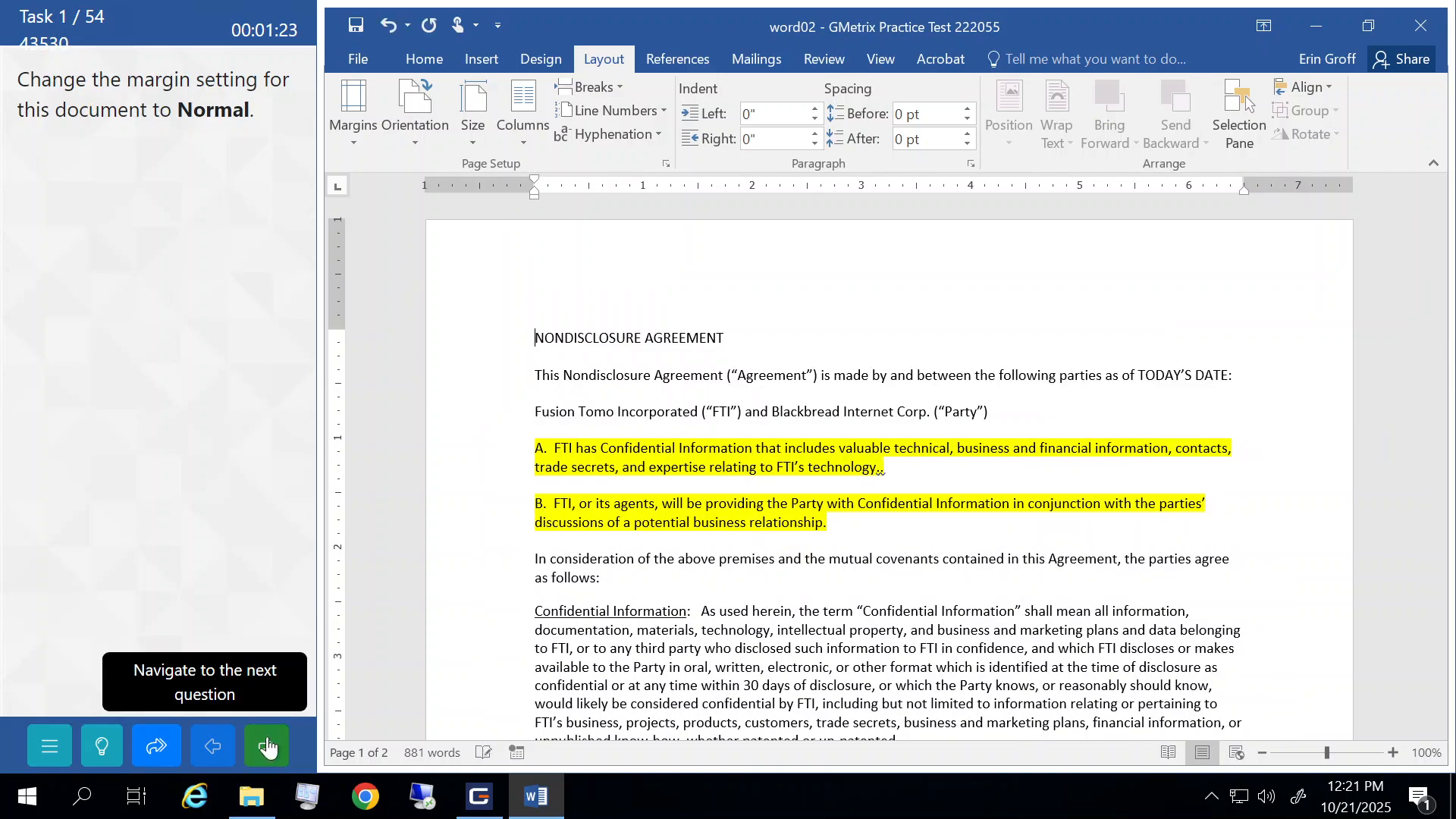
click(267, 747)
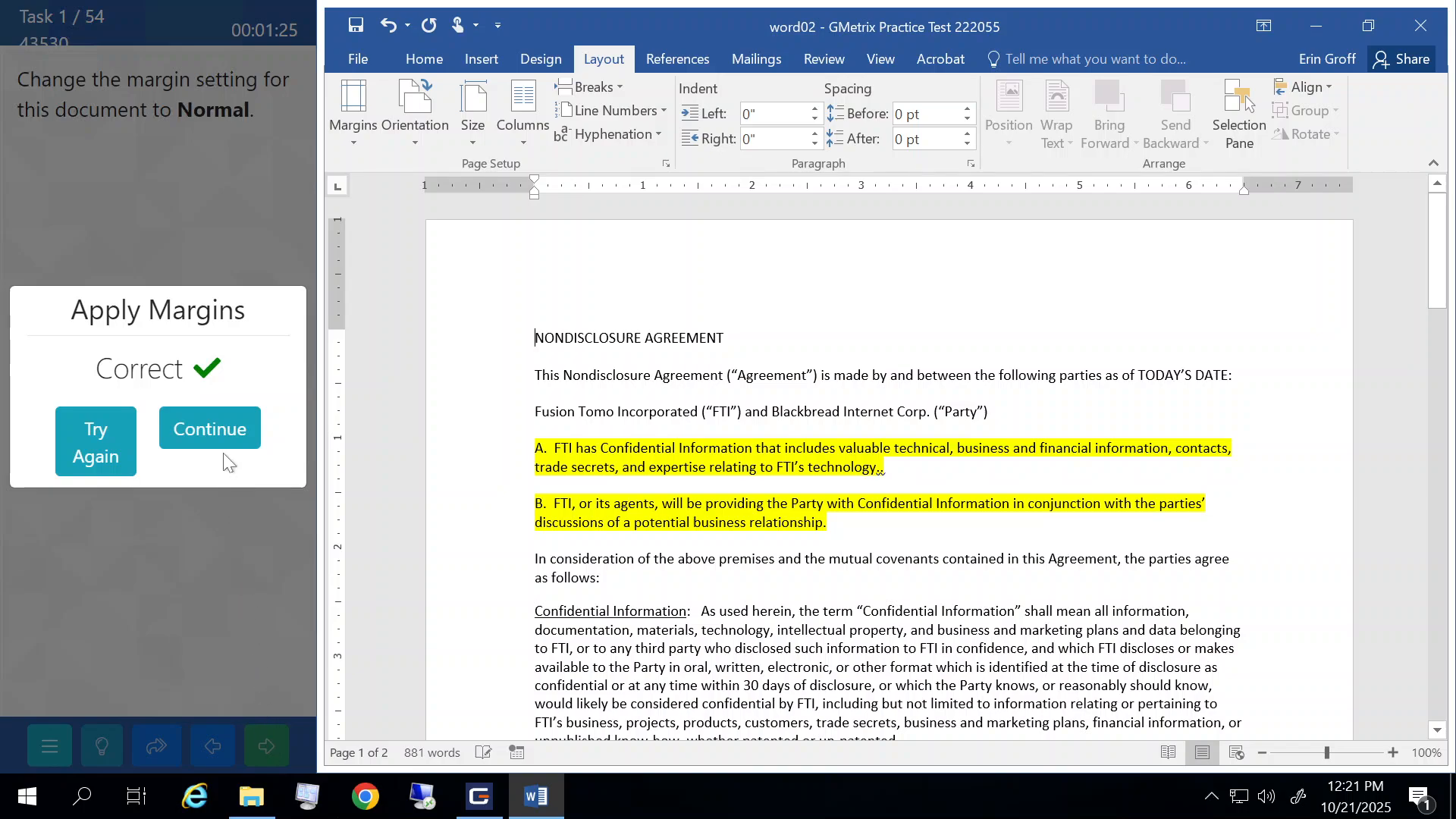
click(215, 425)
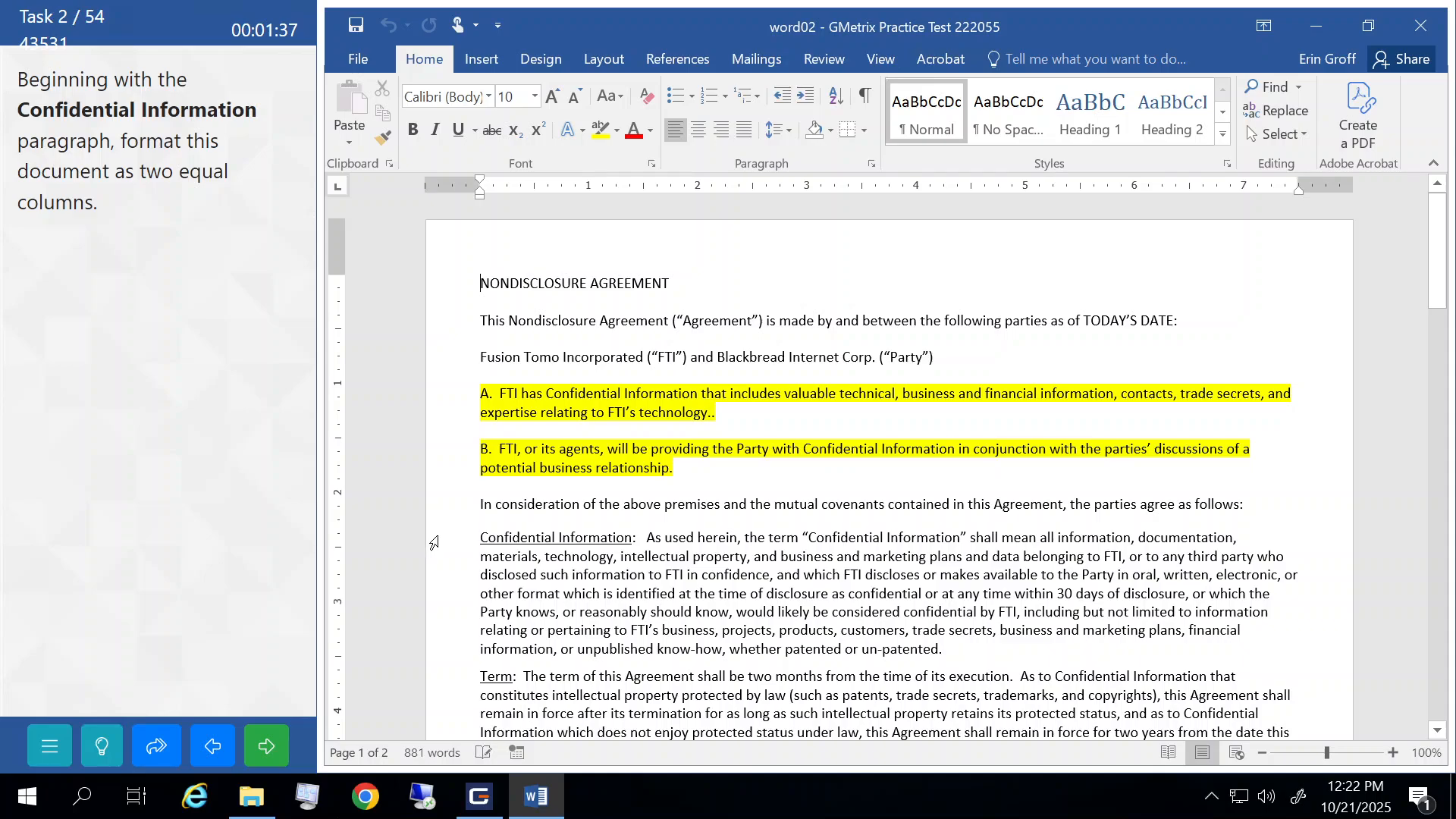
- Lay out the Confidential Information paragraph through the end in two equal columns, then submit
drag(434, 543, 662, 447)
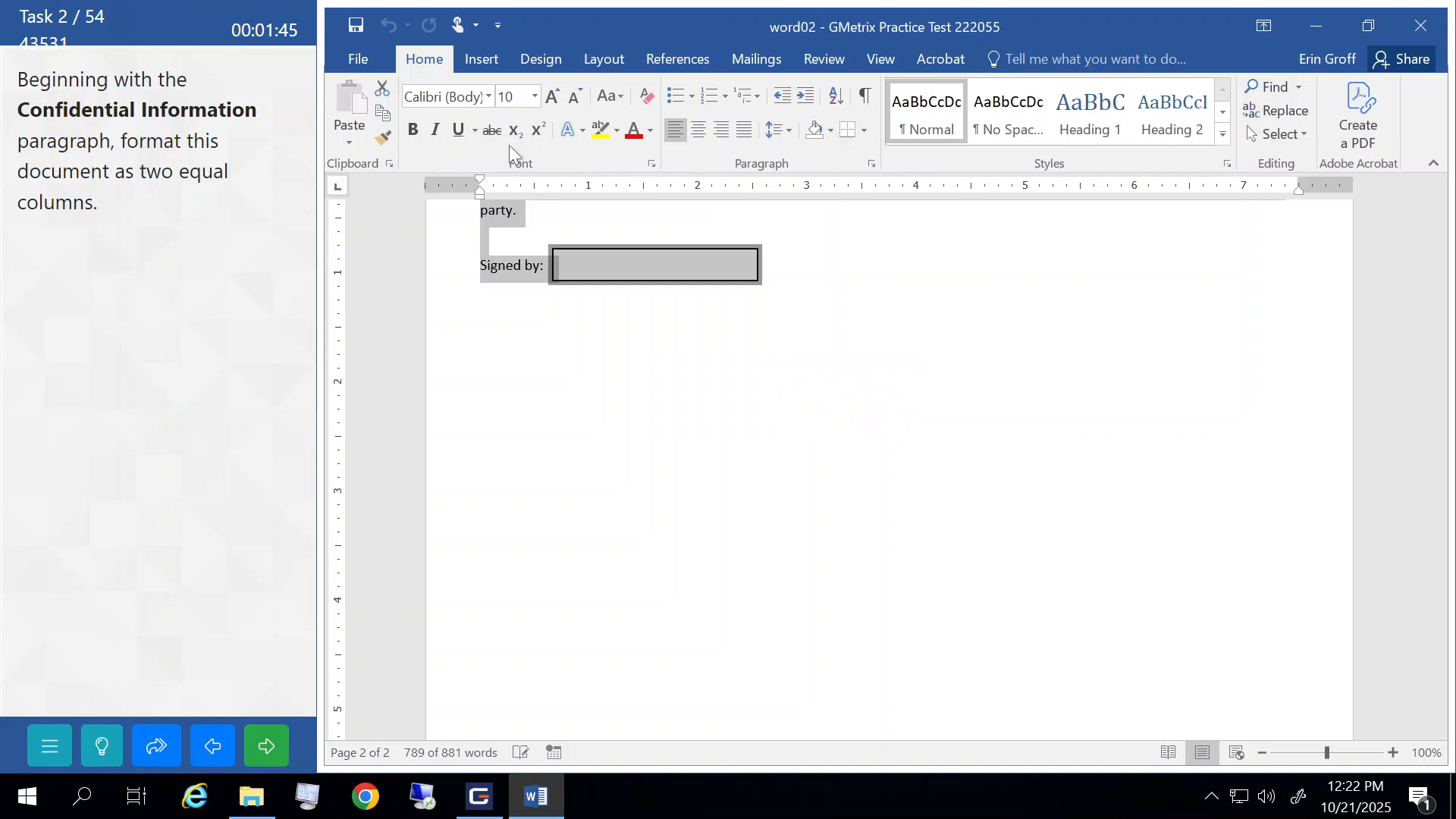
click(608, 60)
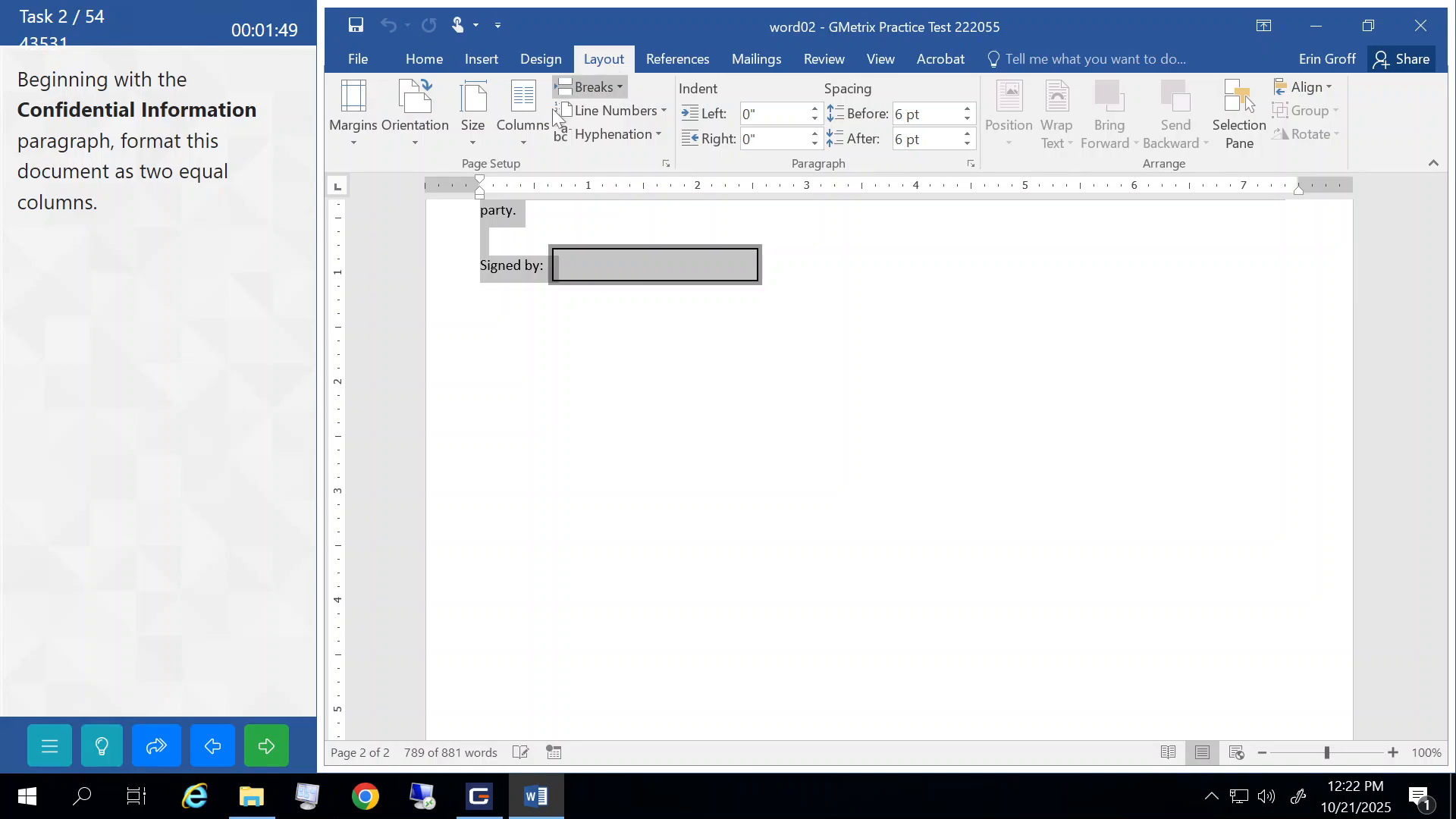
click(523, 135)
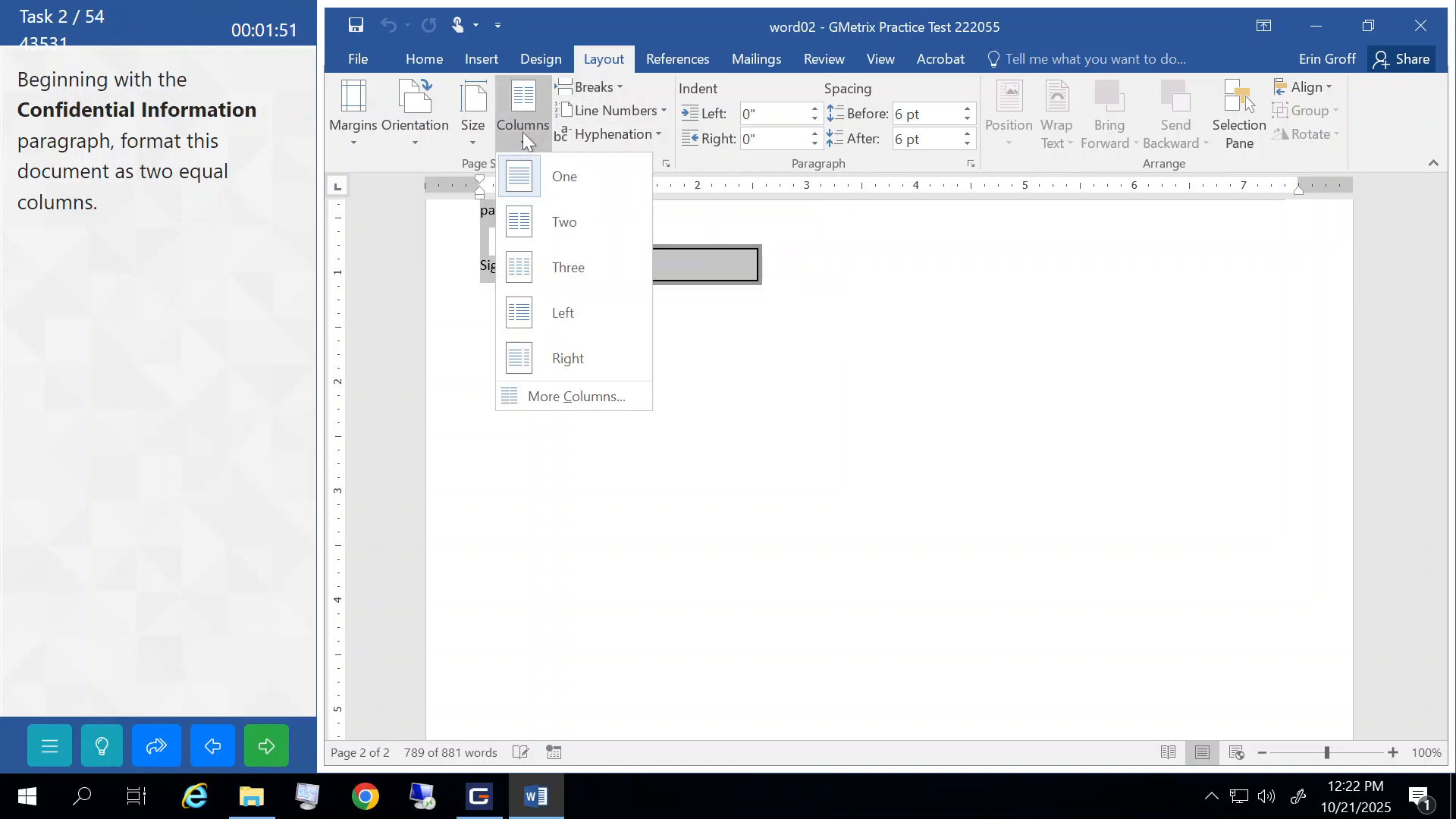
click(546, 236)
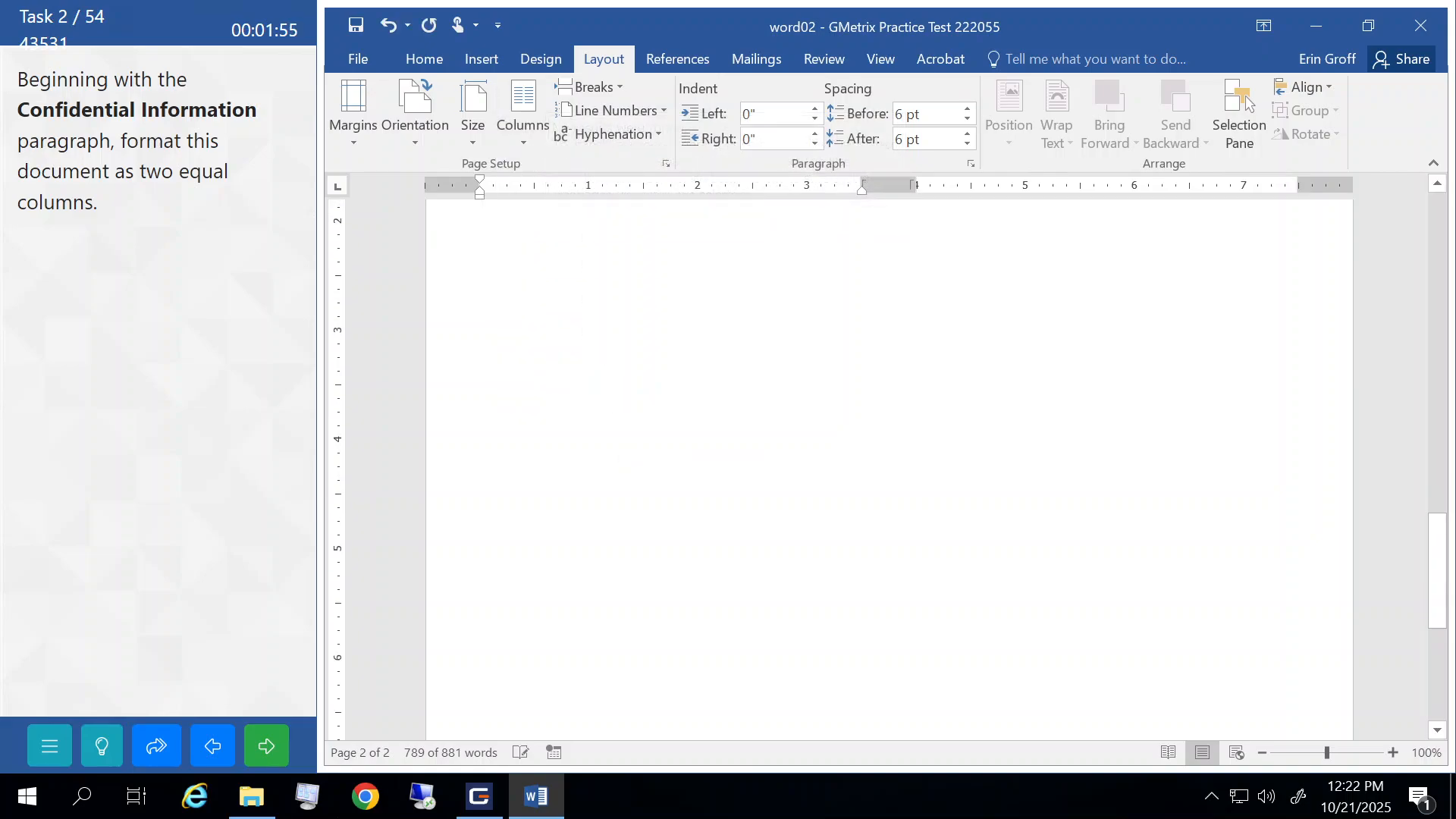
scroll(621, 448, up, 12)
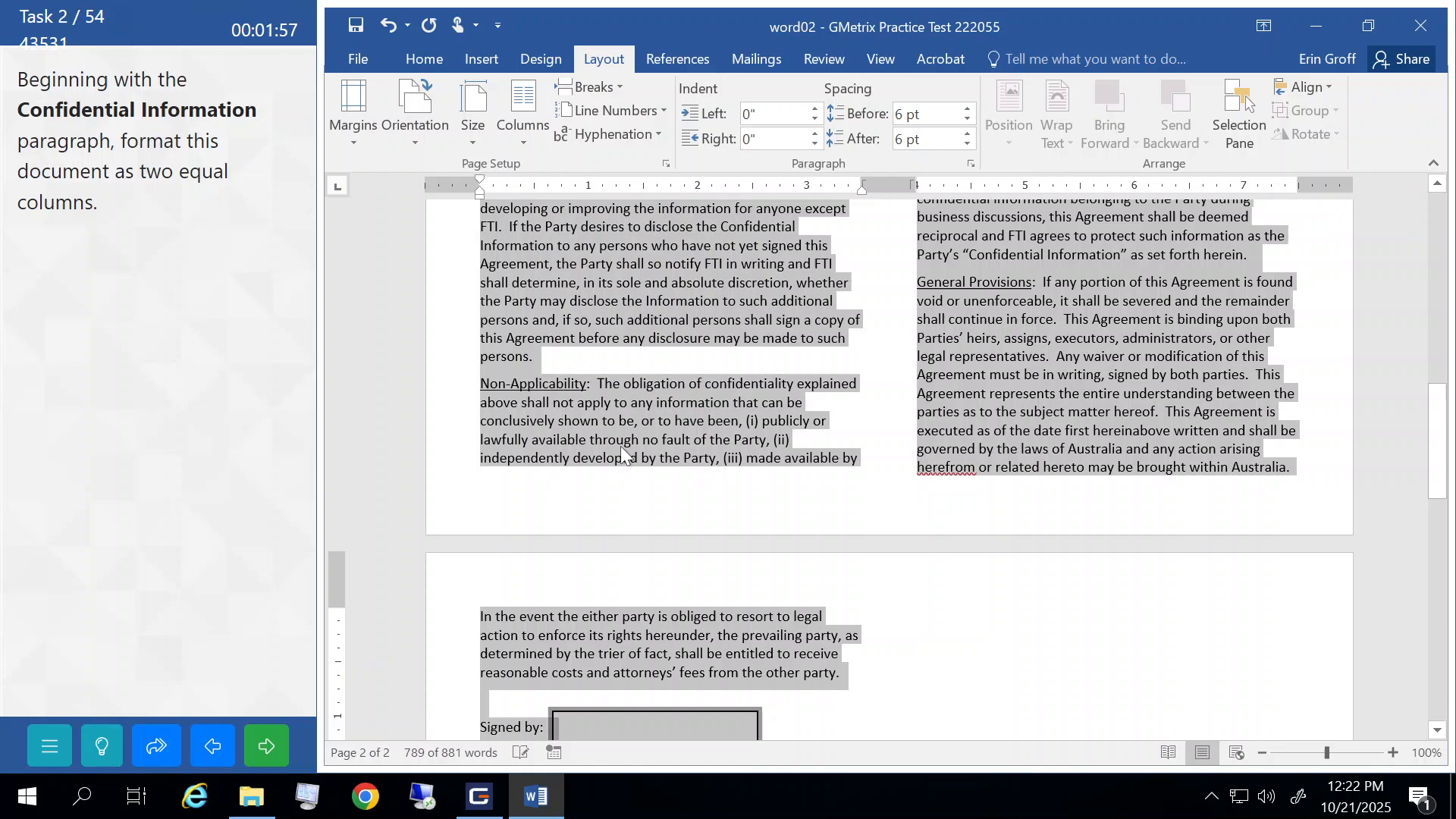
click(554, 421)
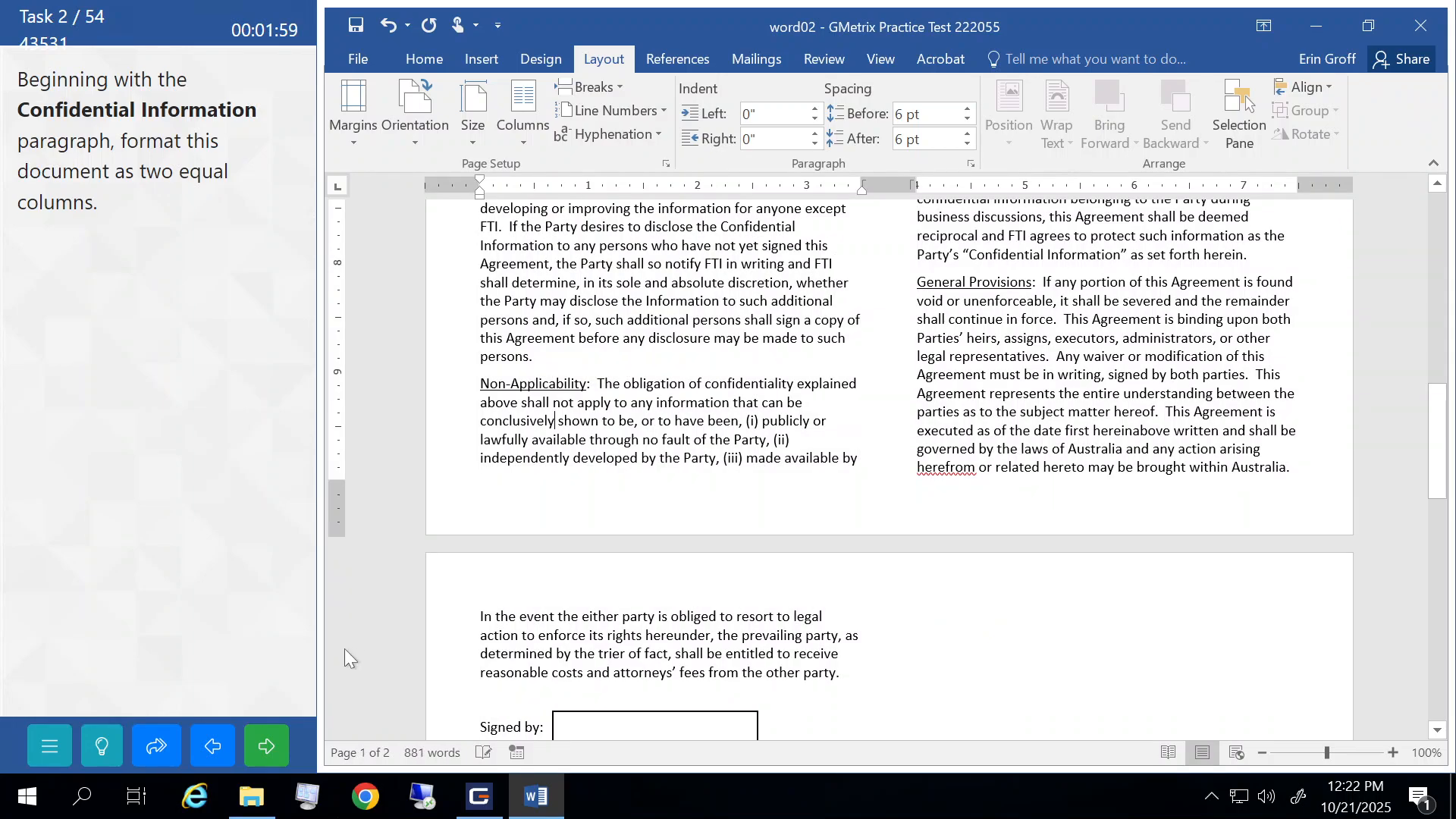
click(269, 746)
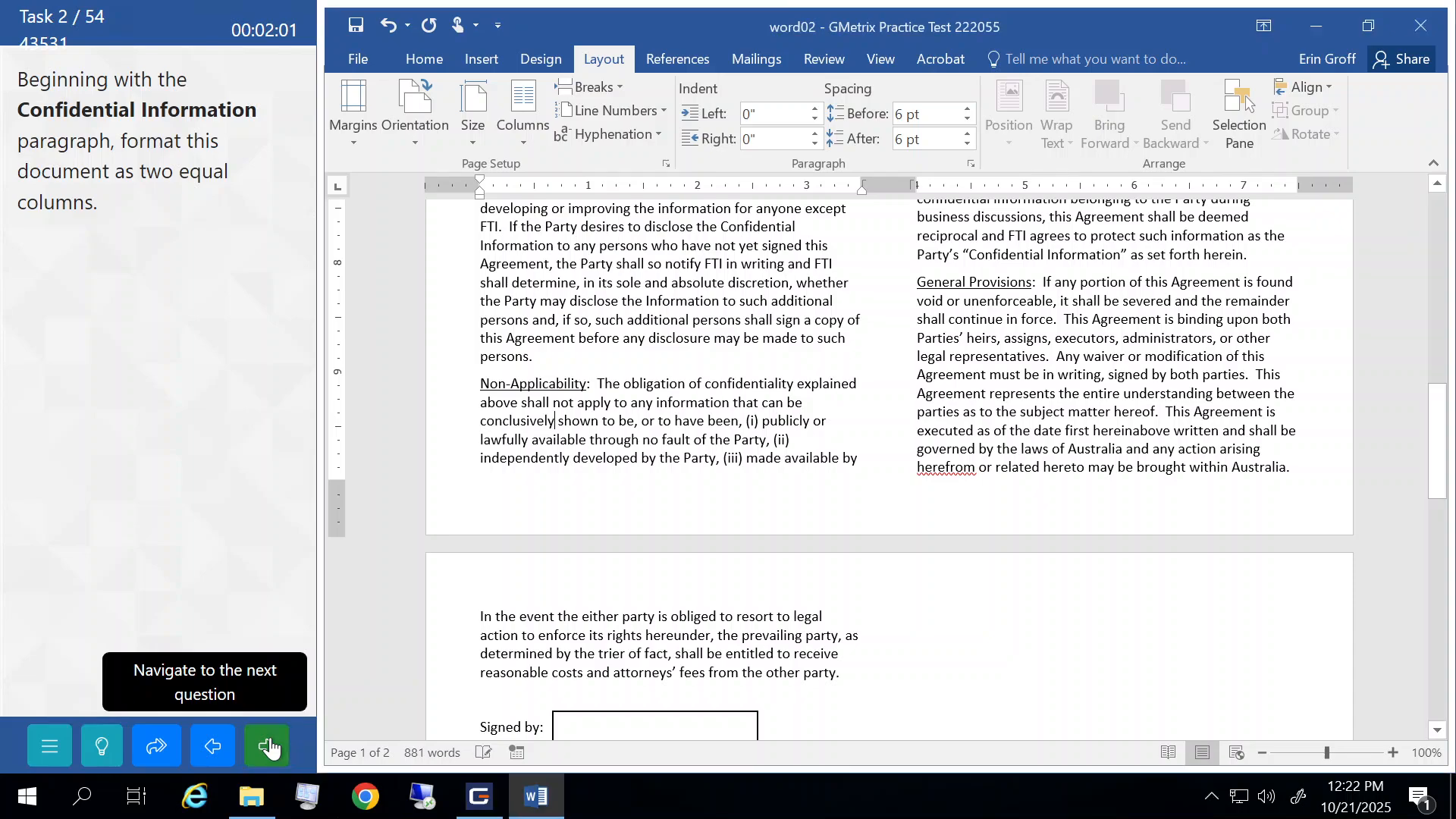
click(220, 428)
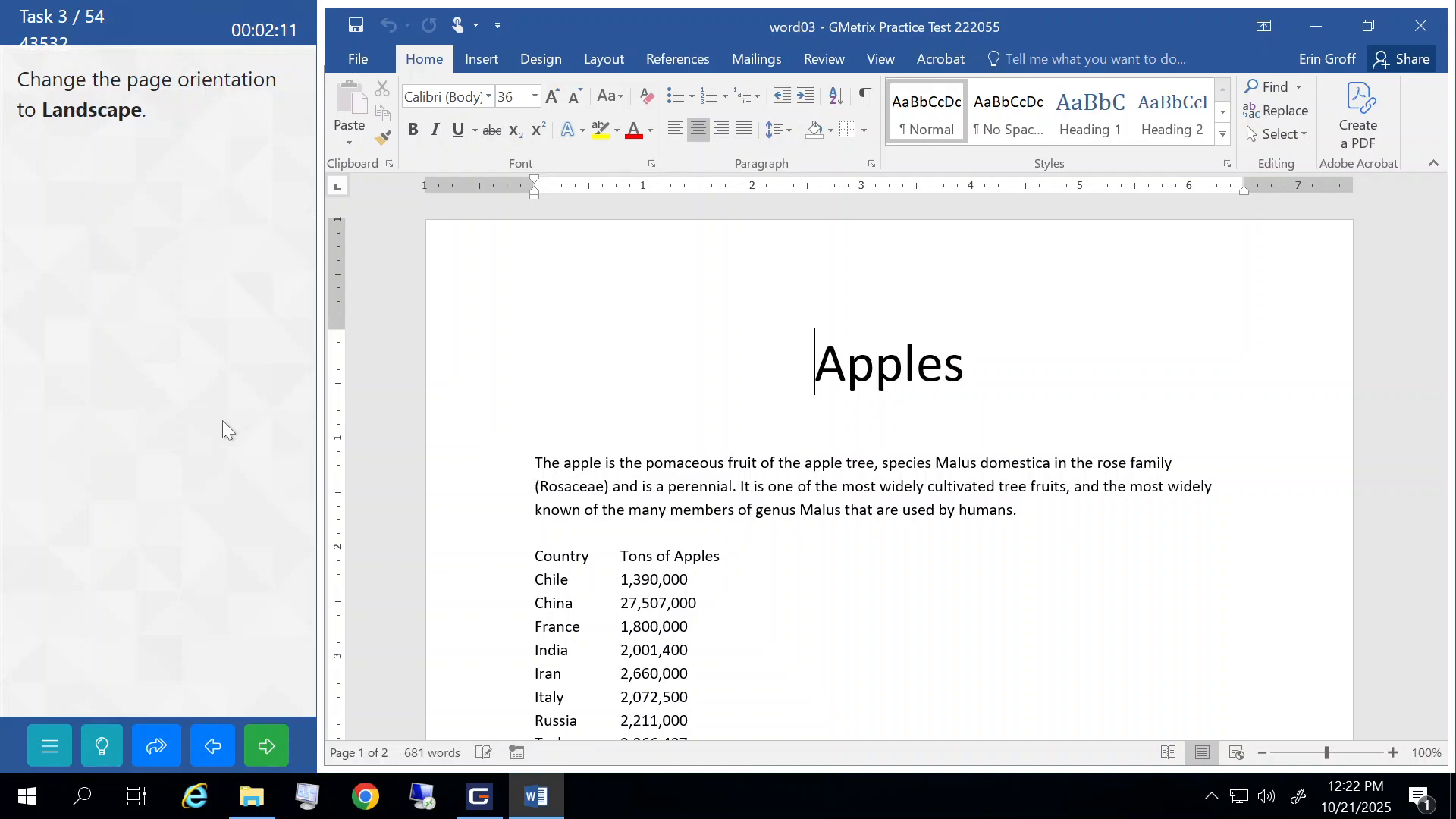
- Switch the Apples document to Landscape orientation and submit the task
click(543, 60)
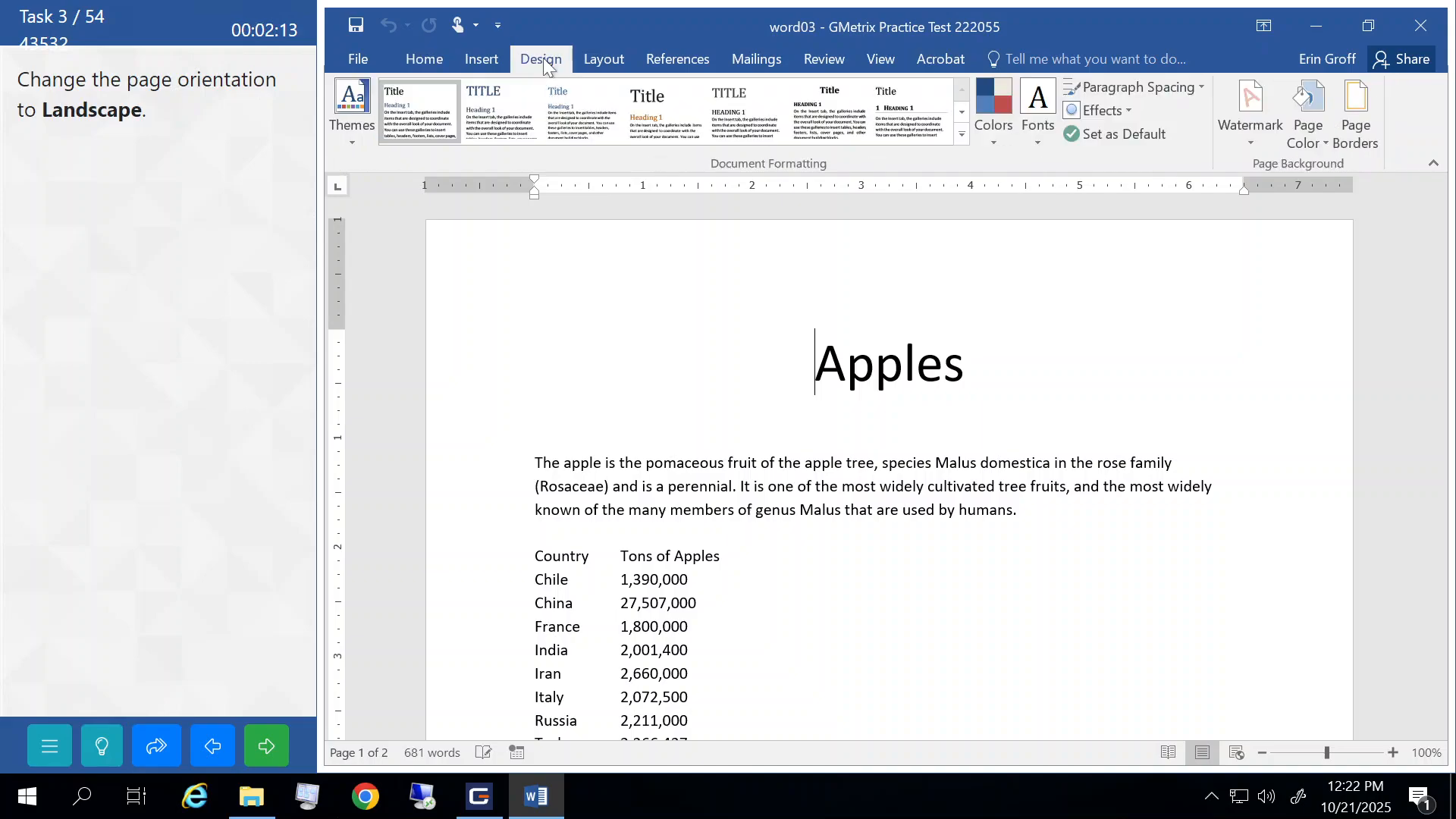
click(602, 62)
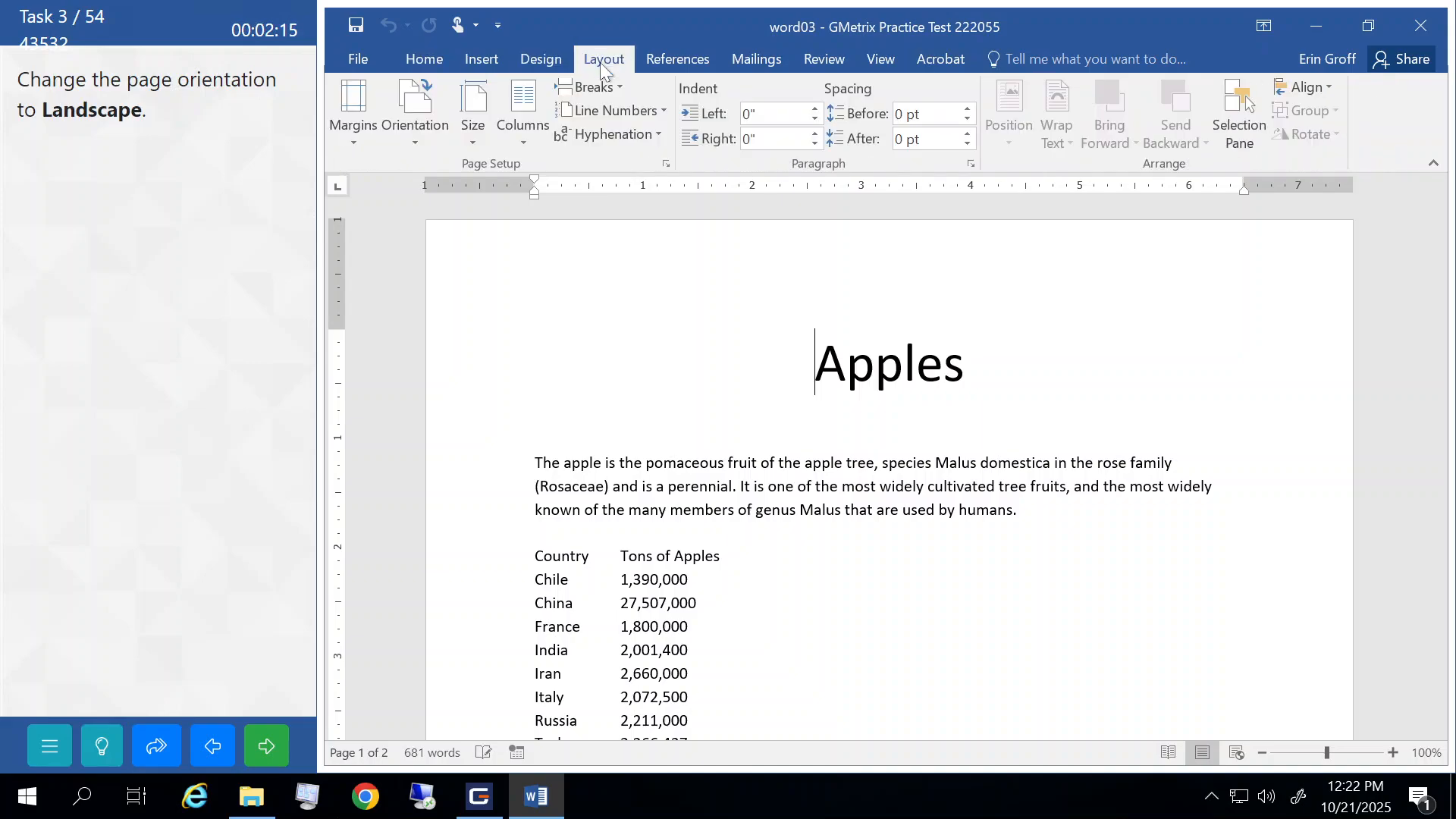
click(408, 138)
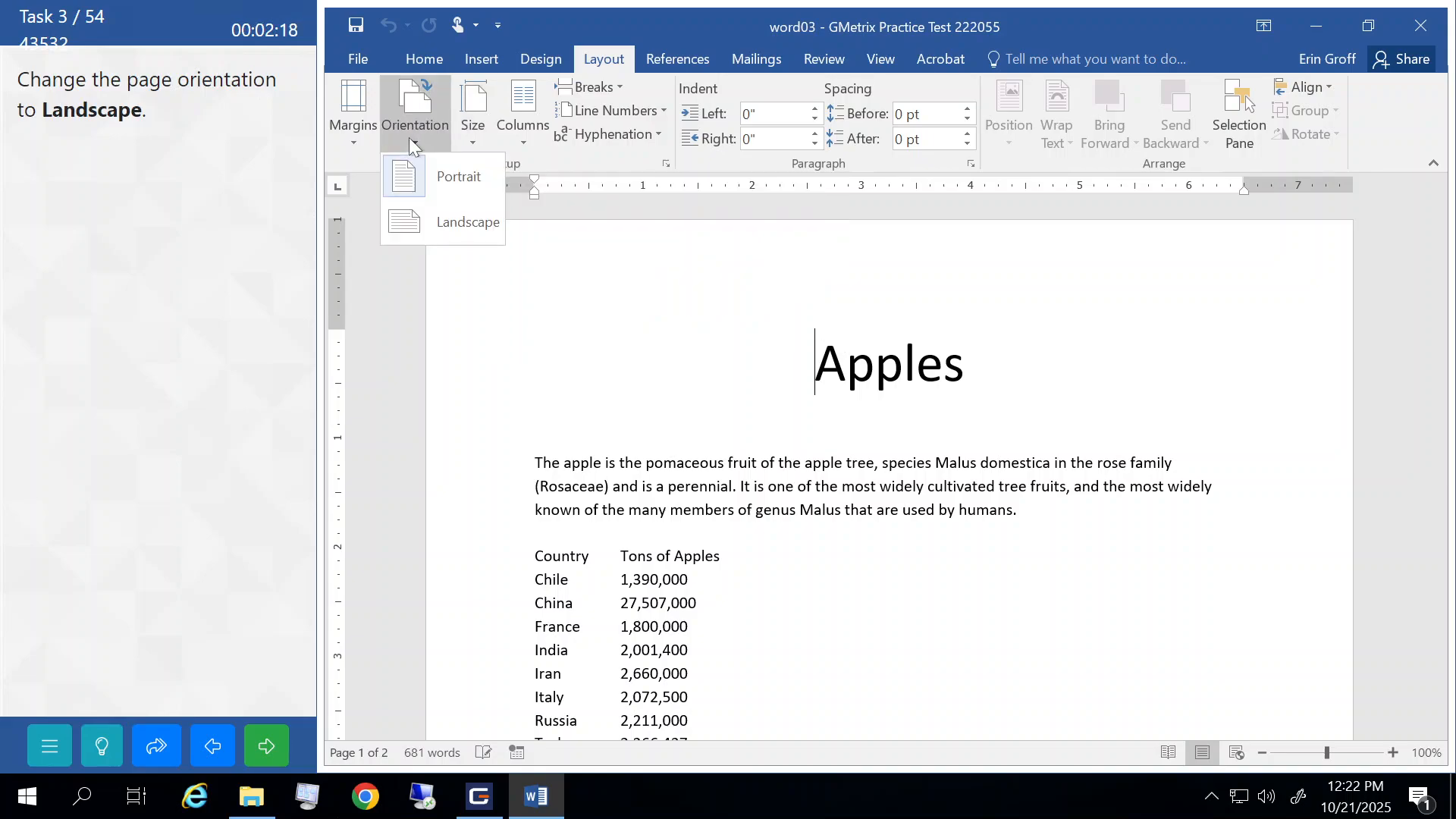
click(424, 230)
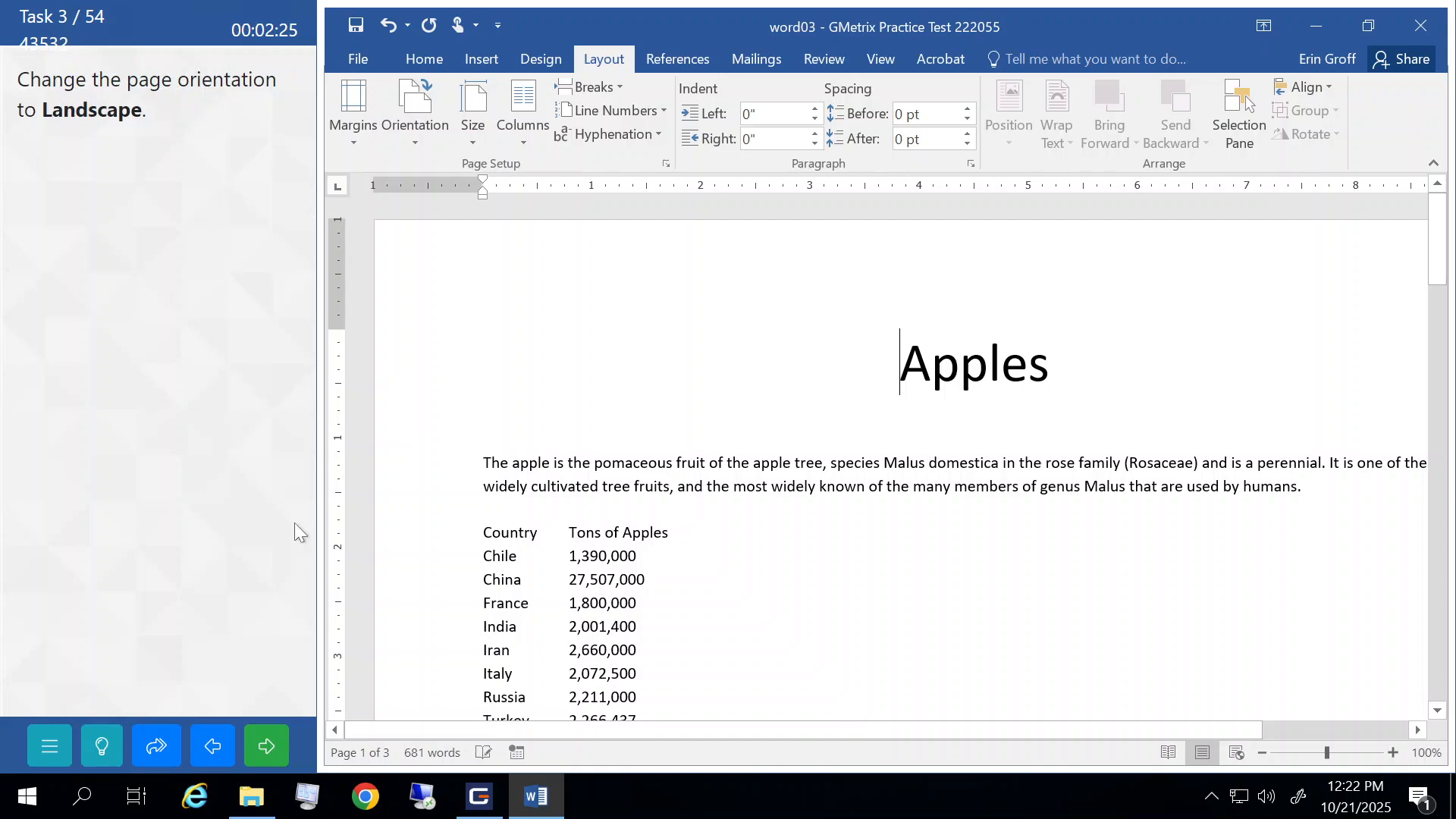
click(257, 745)
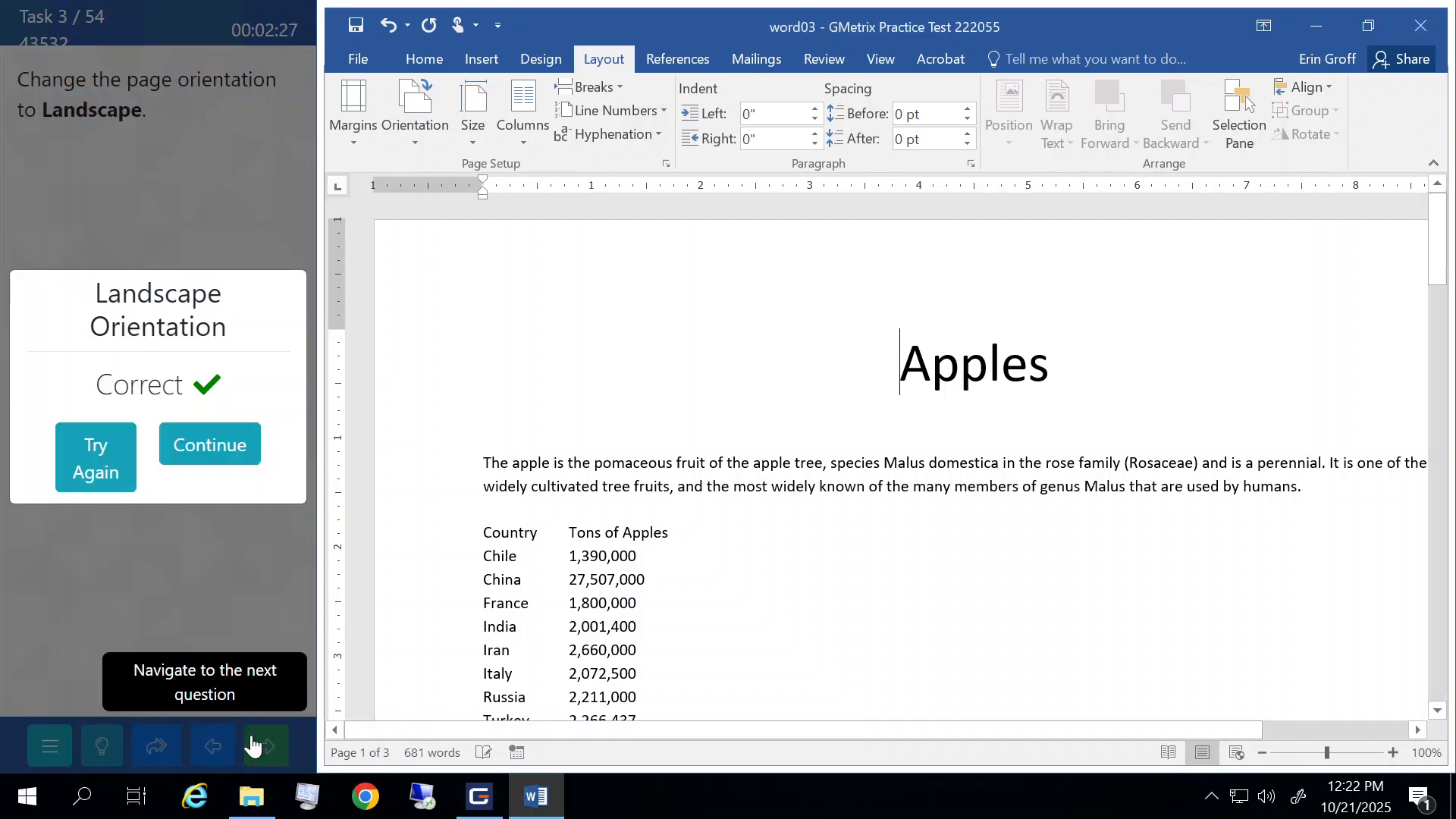
click(210, 454)
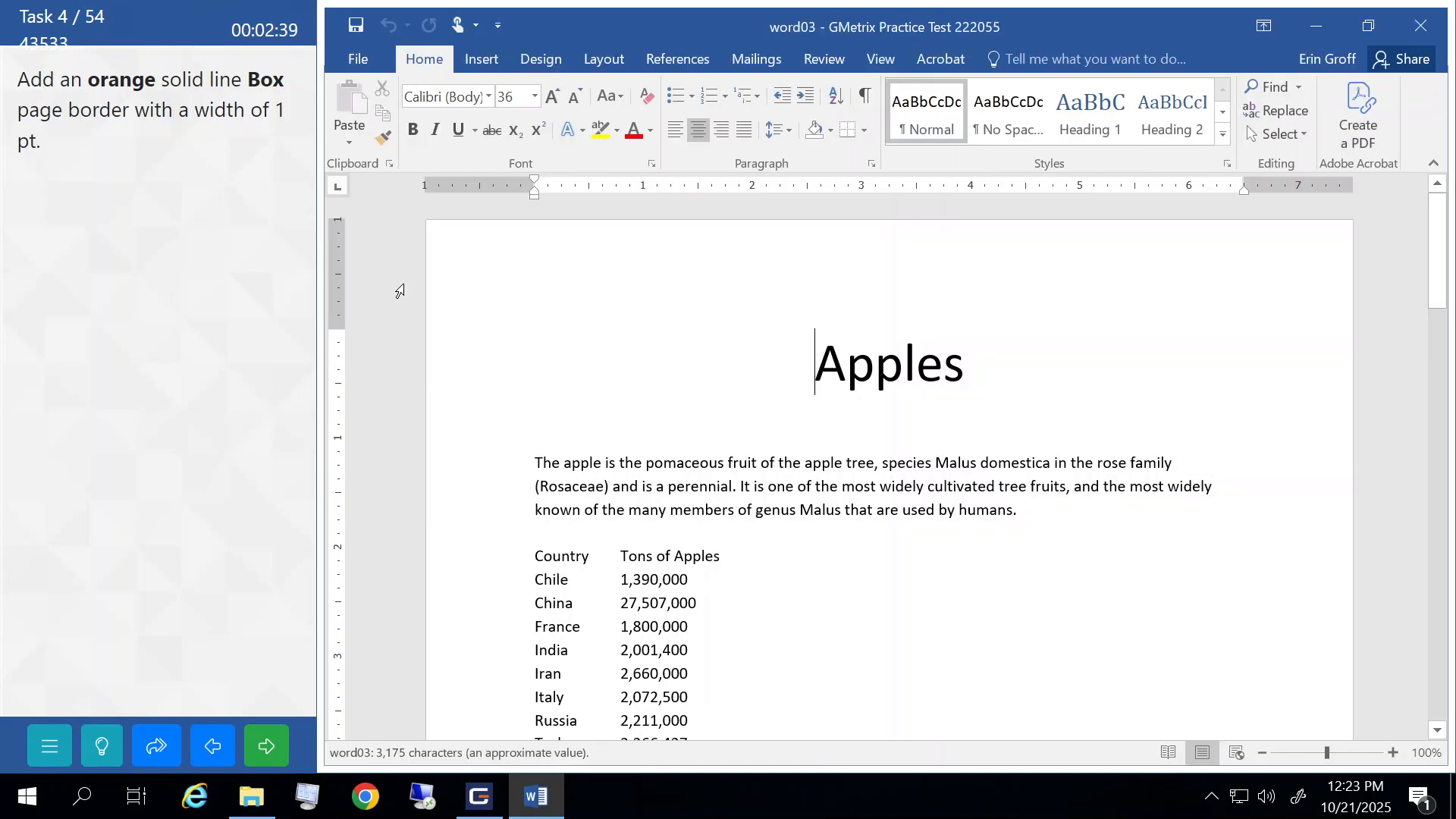
- Add an orange 1 pt Box page border to the Apples document and submit
click(543, 60)
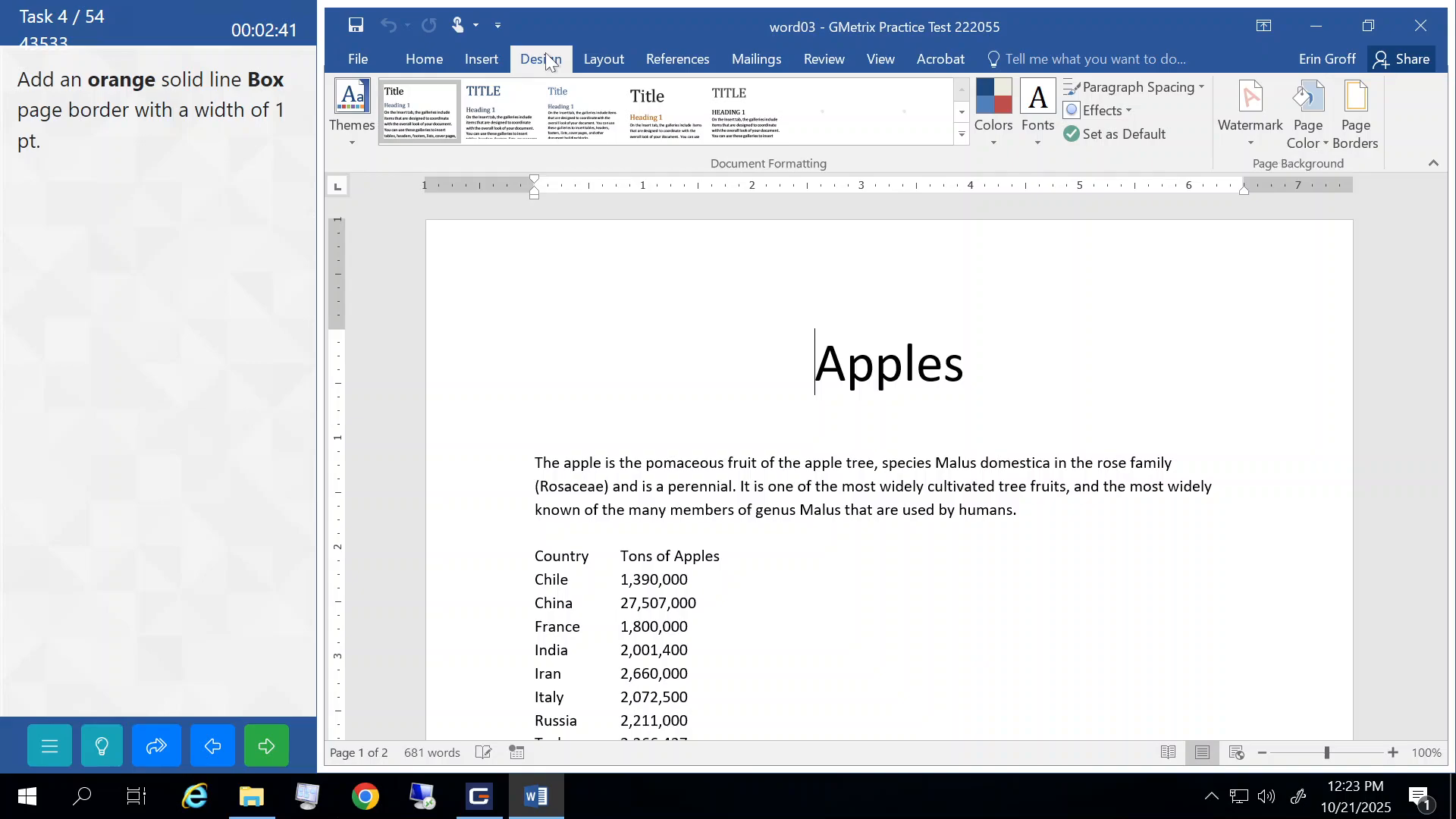
click(1359, 113)
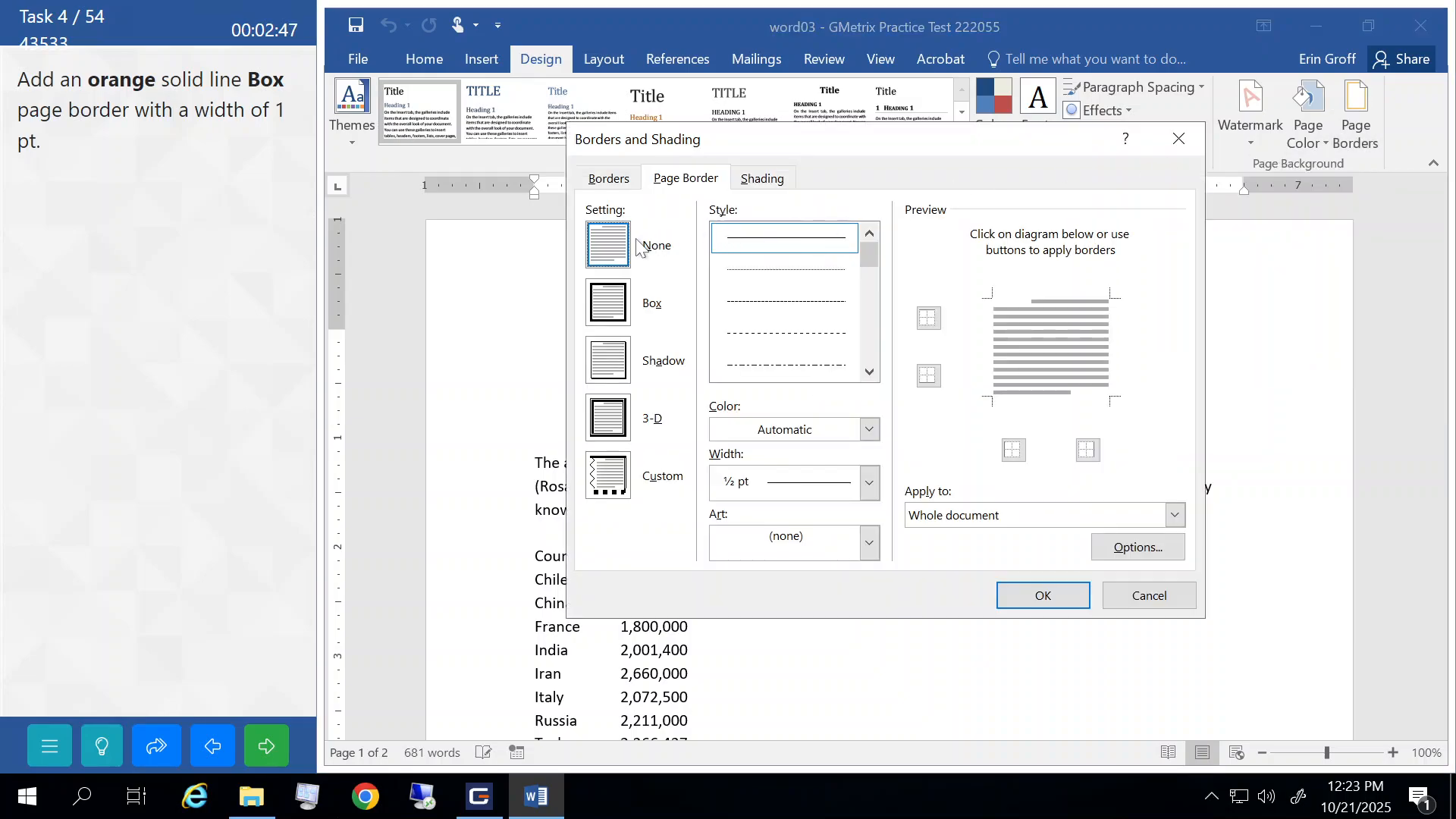
click(612, 324)
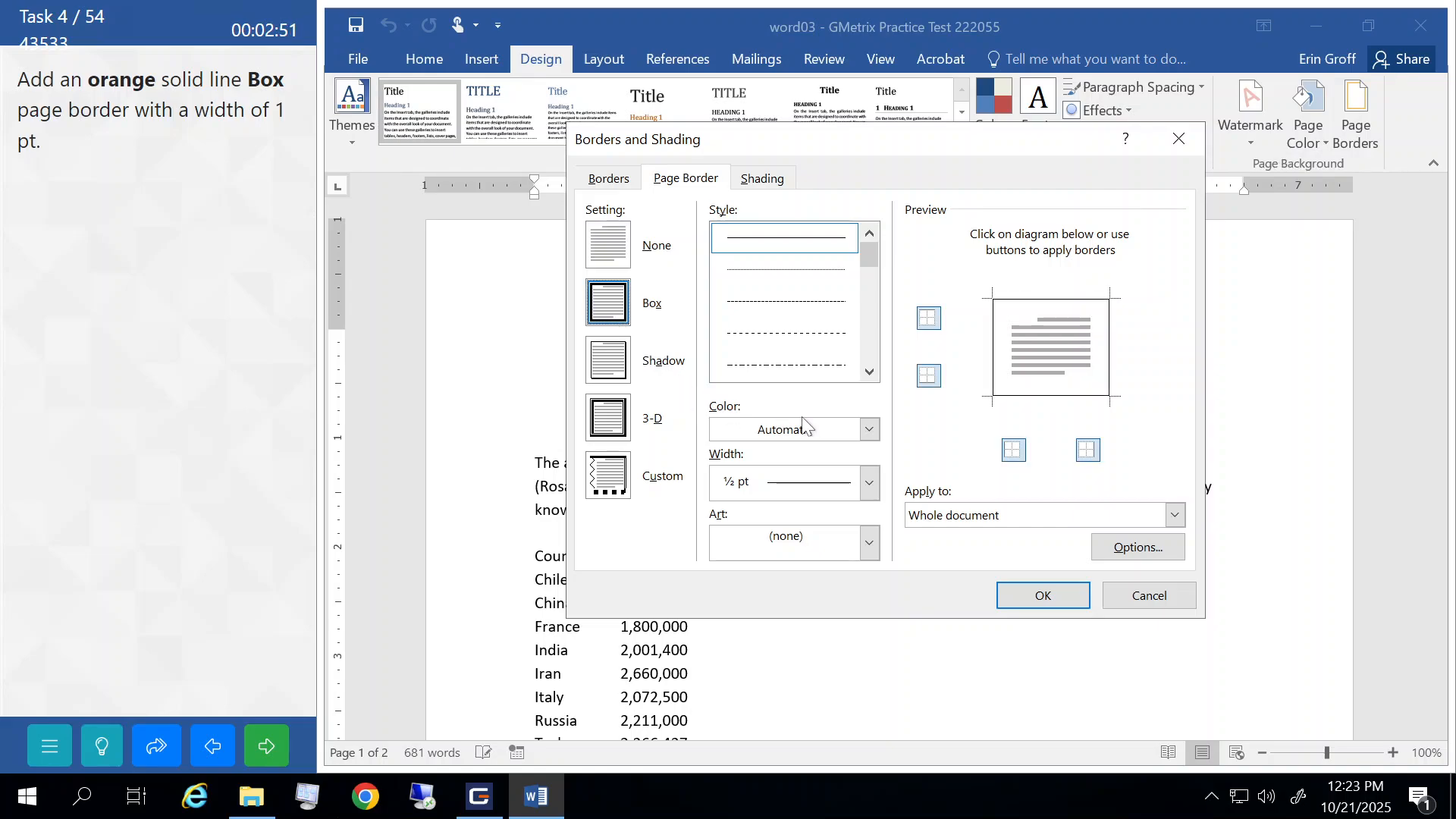
click(869, 430)
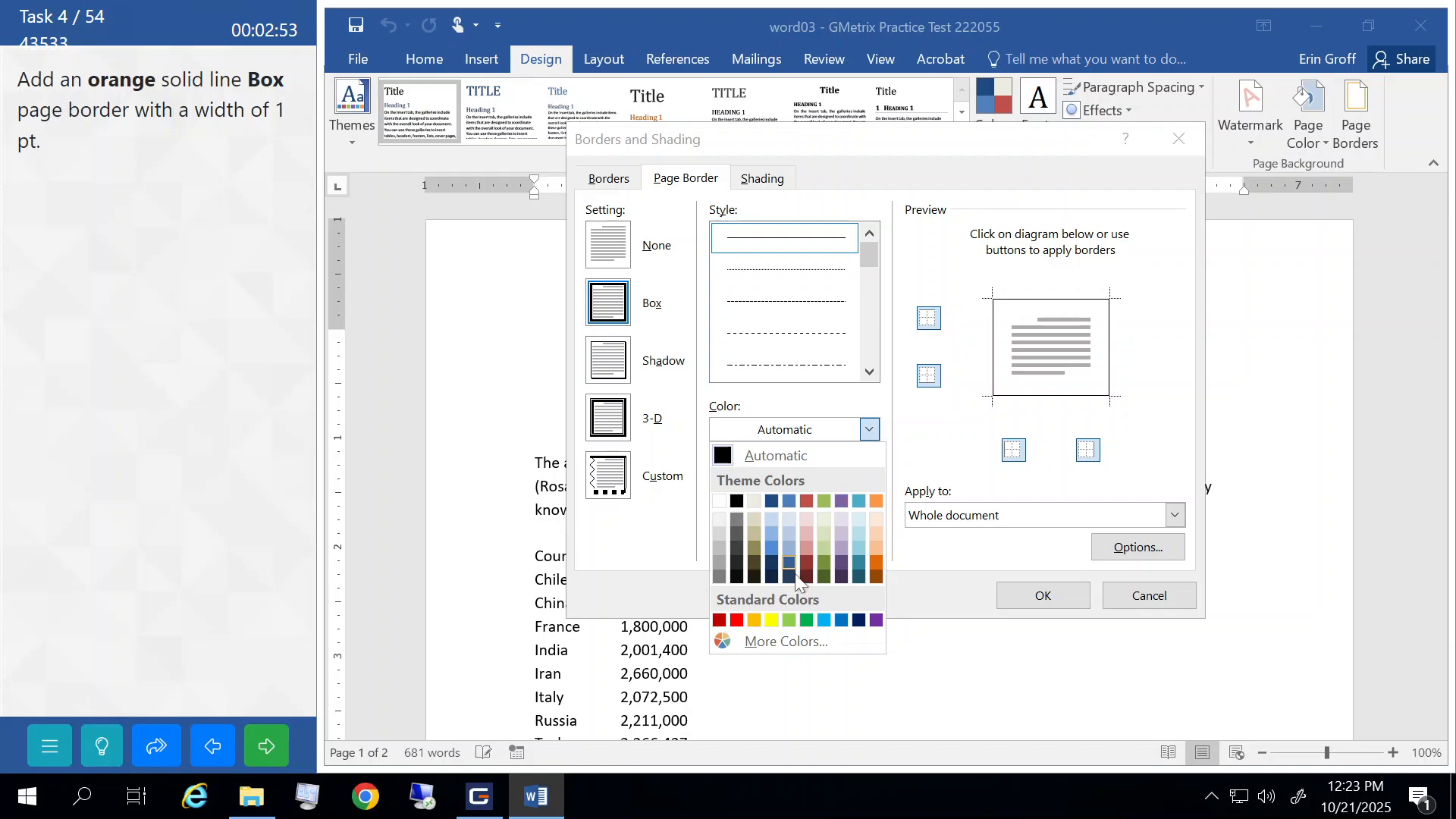
click(753, 620)
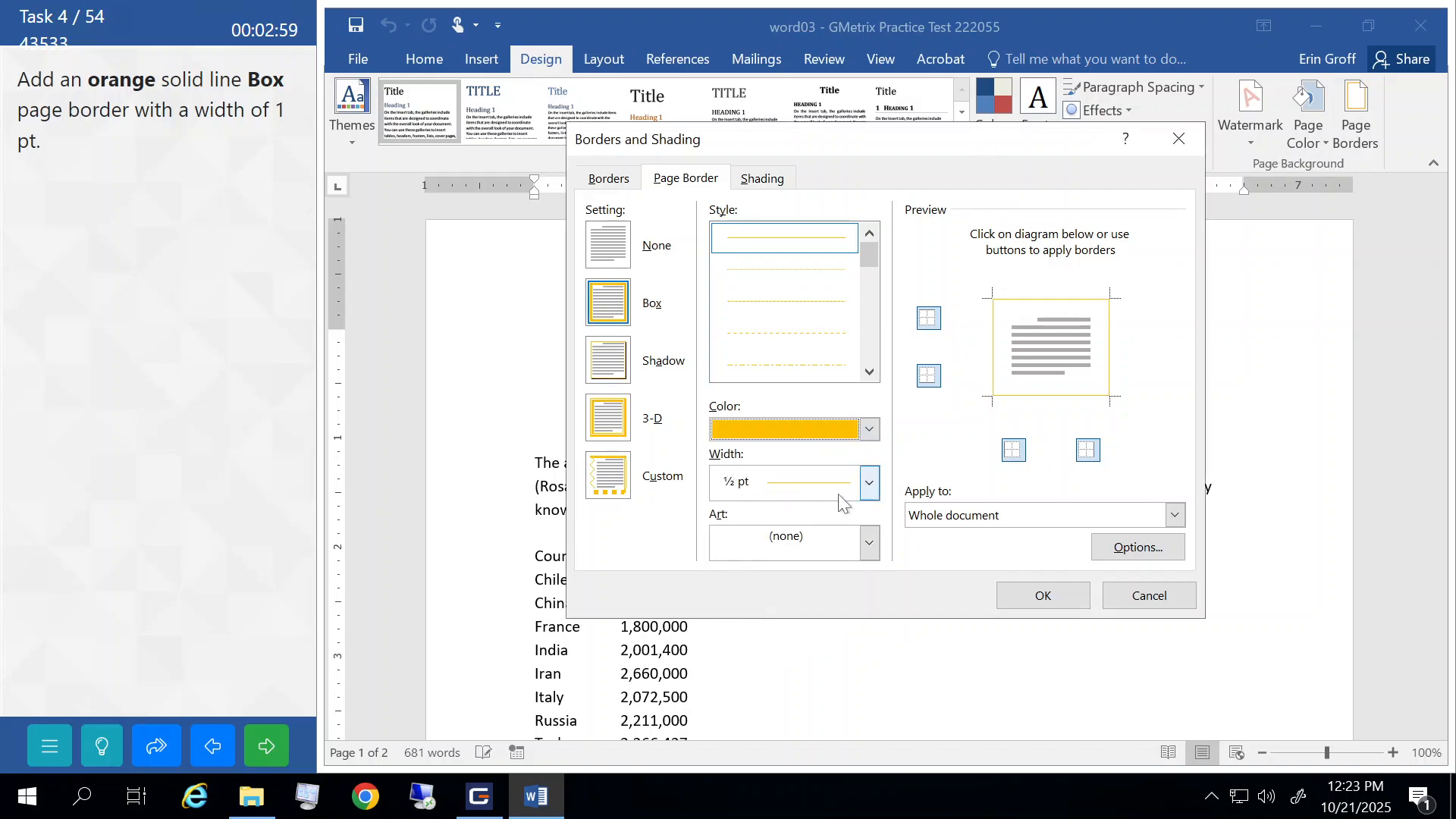
click(870, 489)
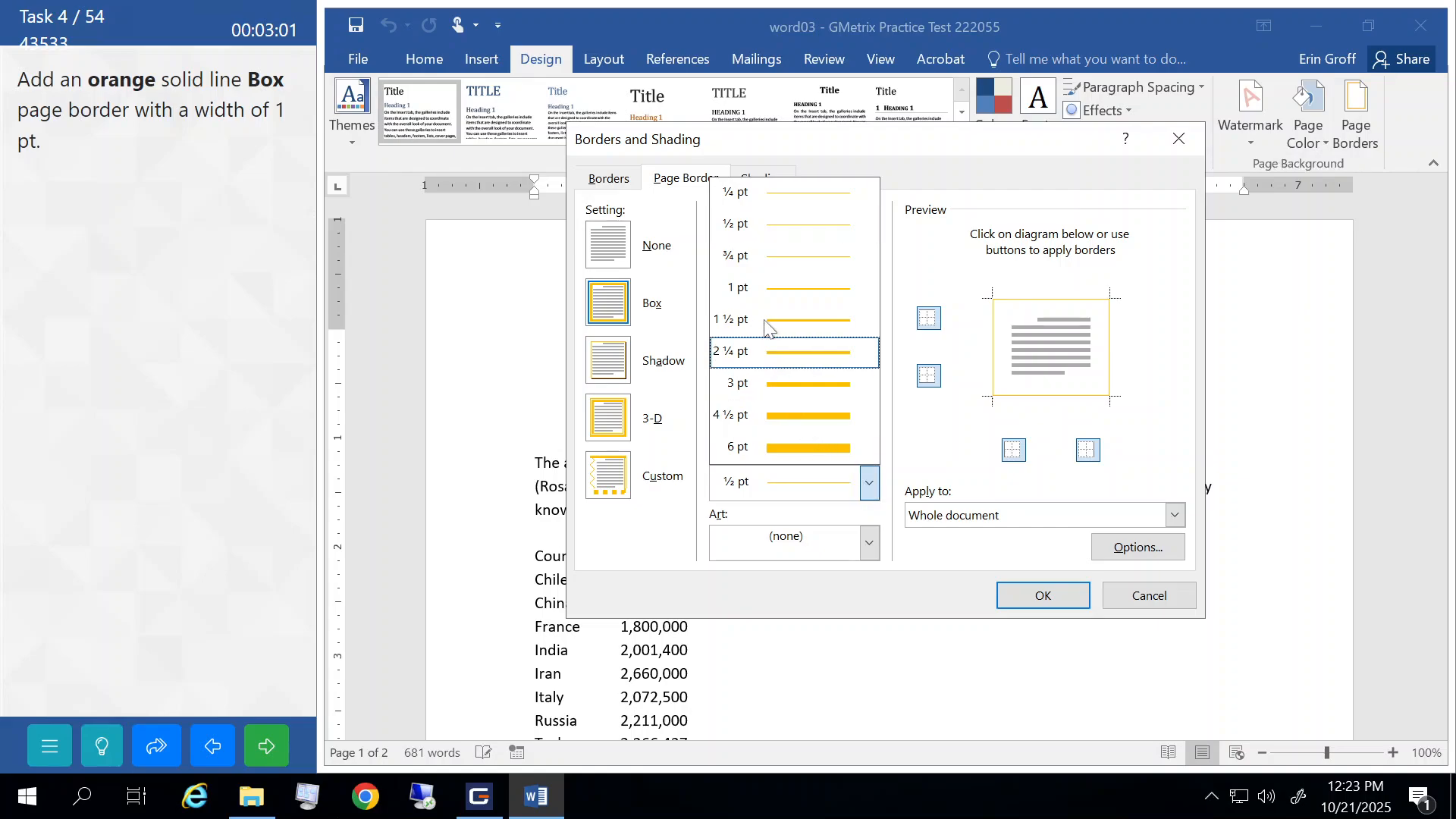
click(760, 291)
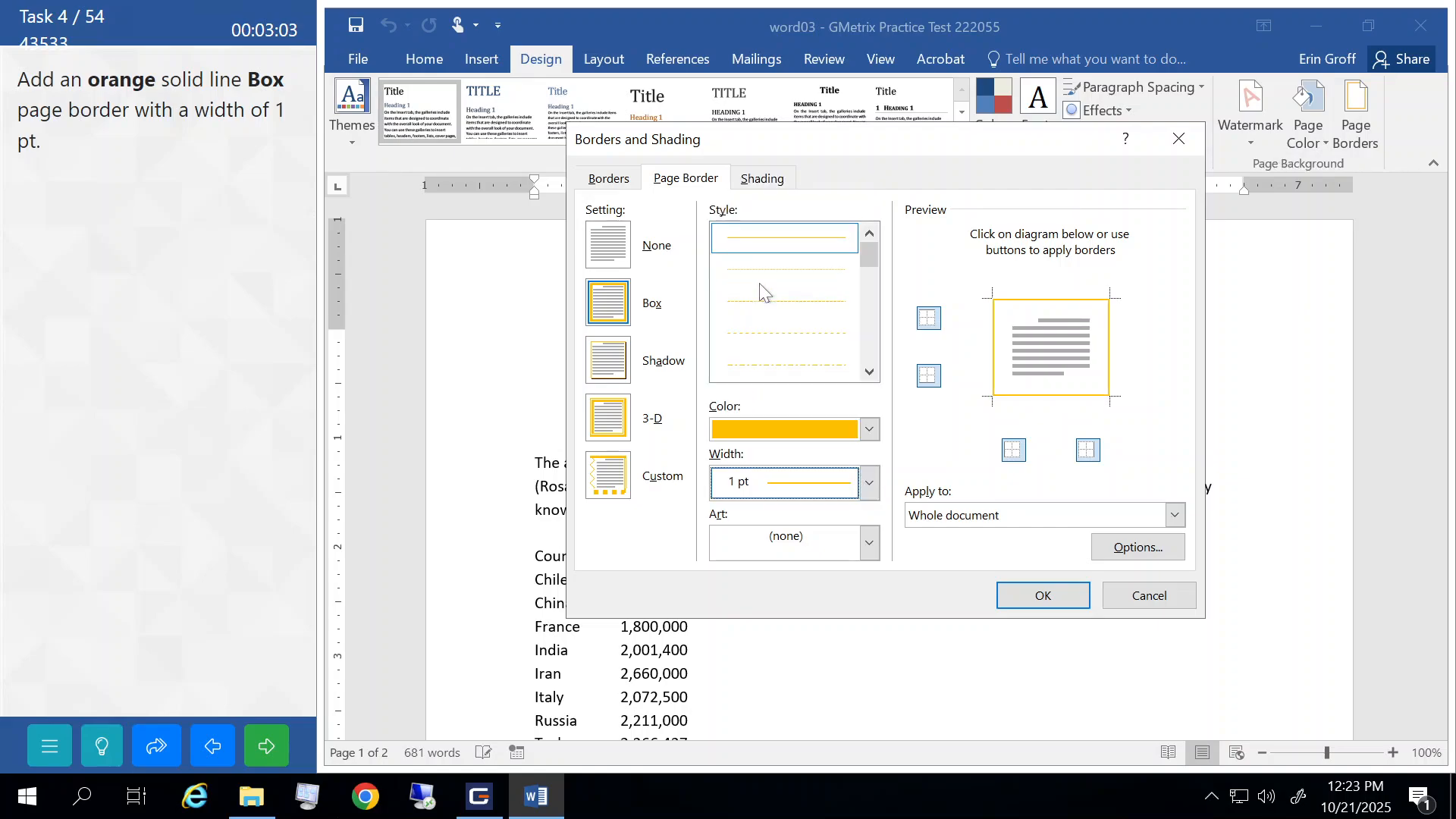
click(1014, 594)
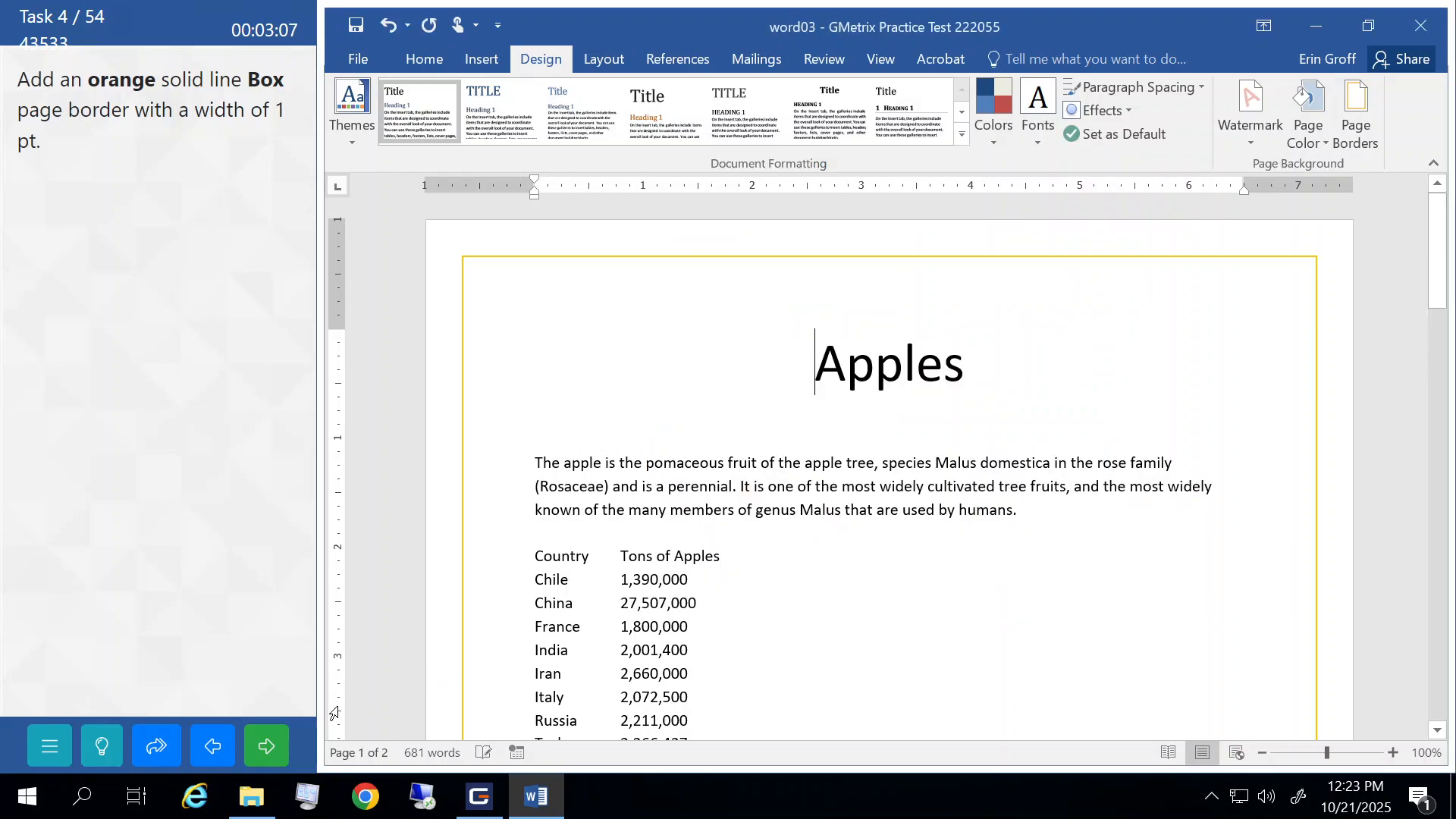
click(265, 743)
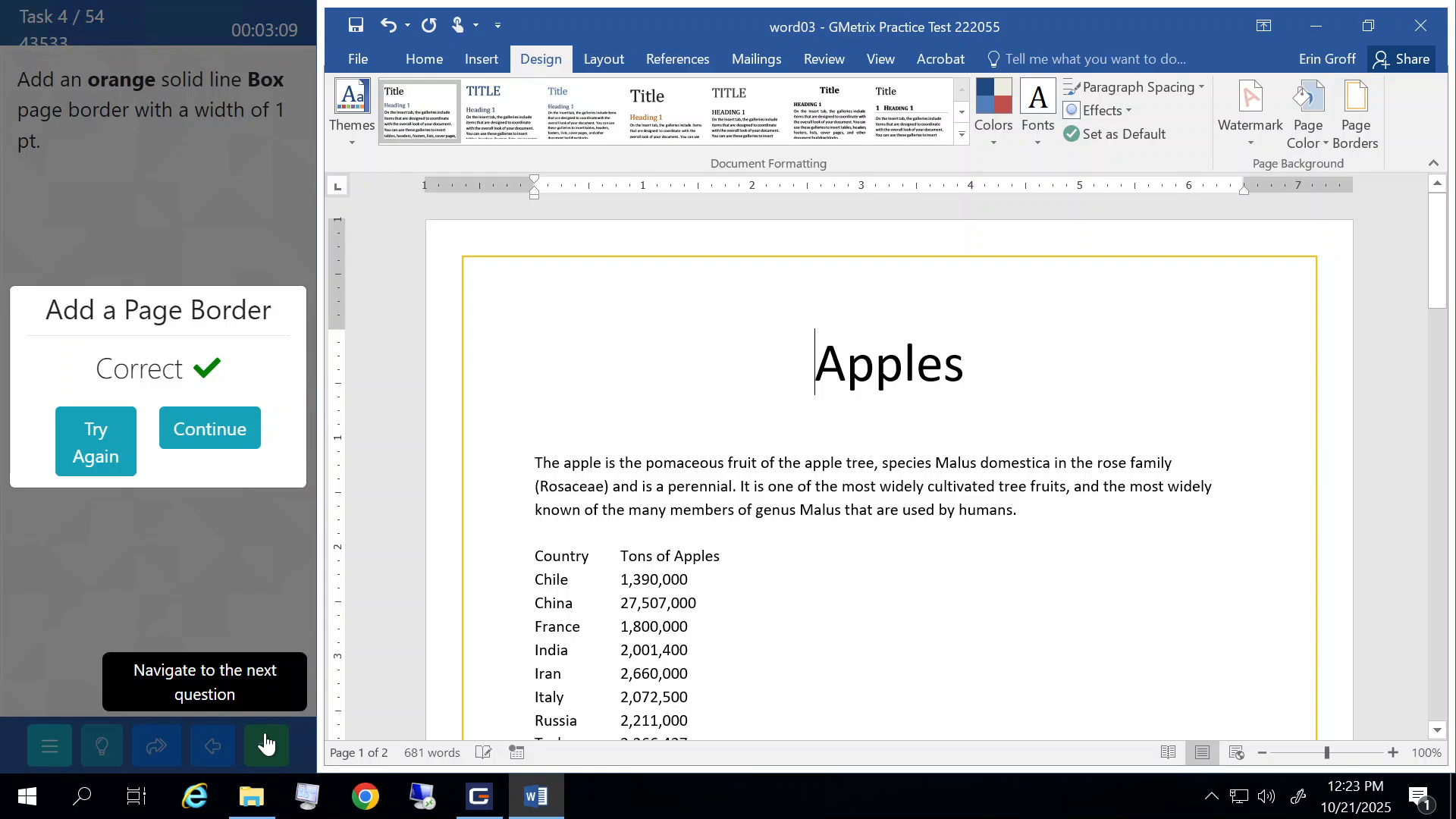
click(221, 429)
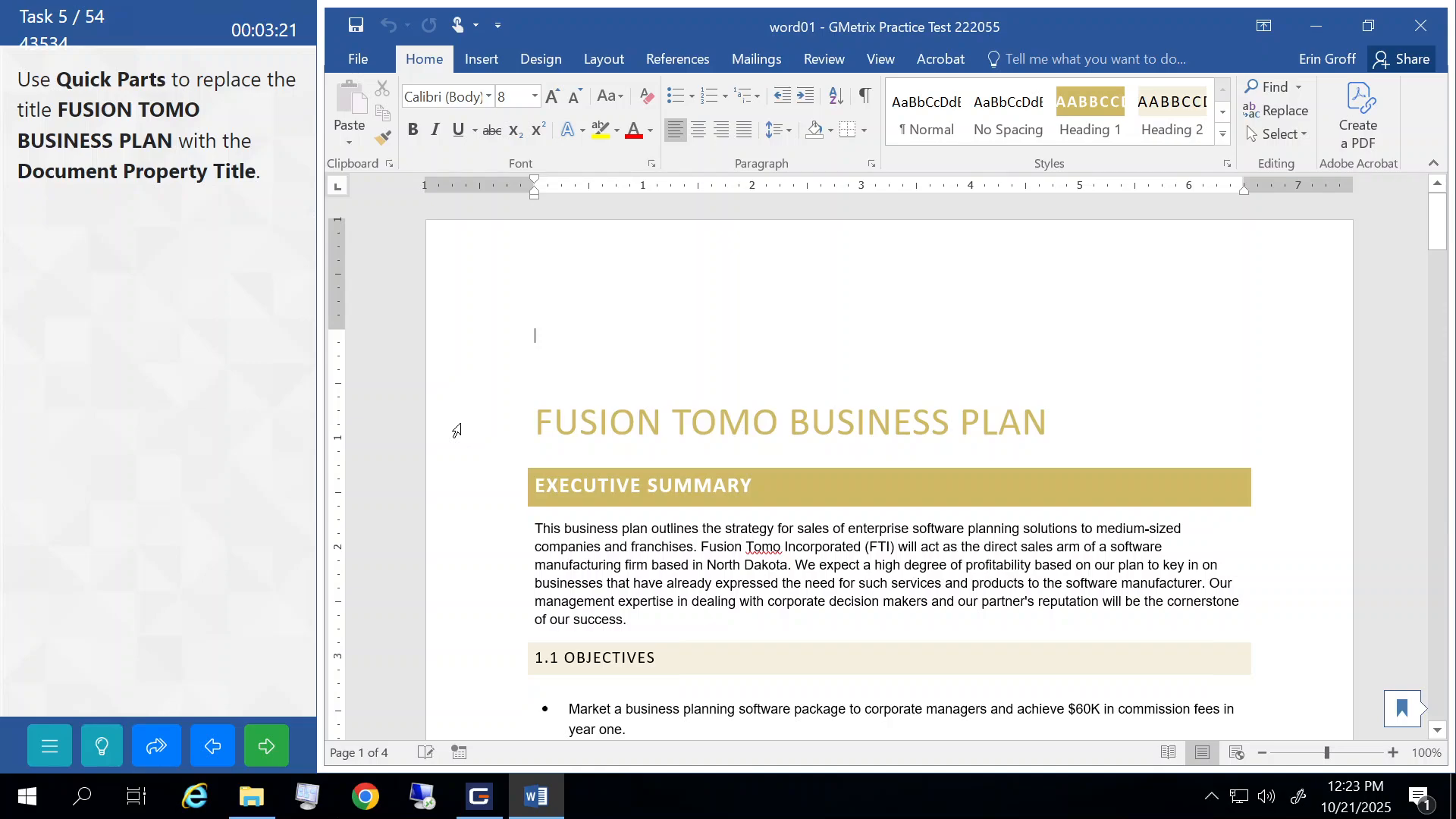
- Replace the FUSION TOMO BUSINESS PLAN title with the Title document property and submit
click(456, 431)
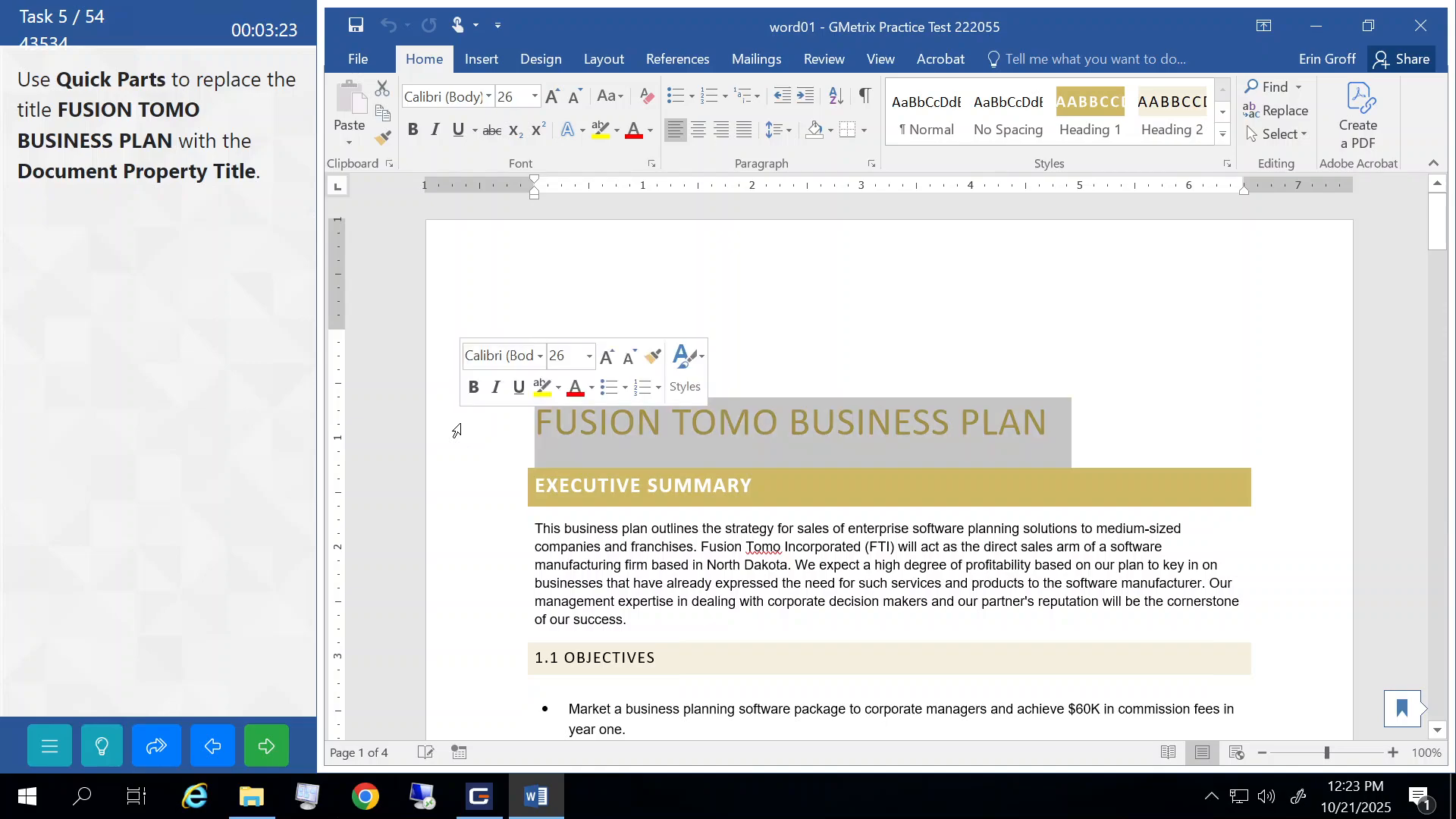
click(477, 68)
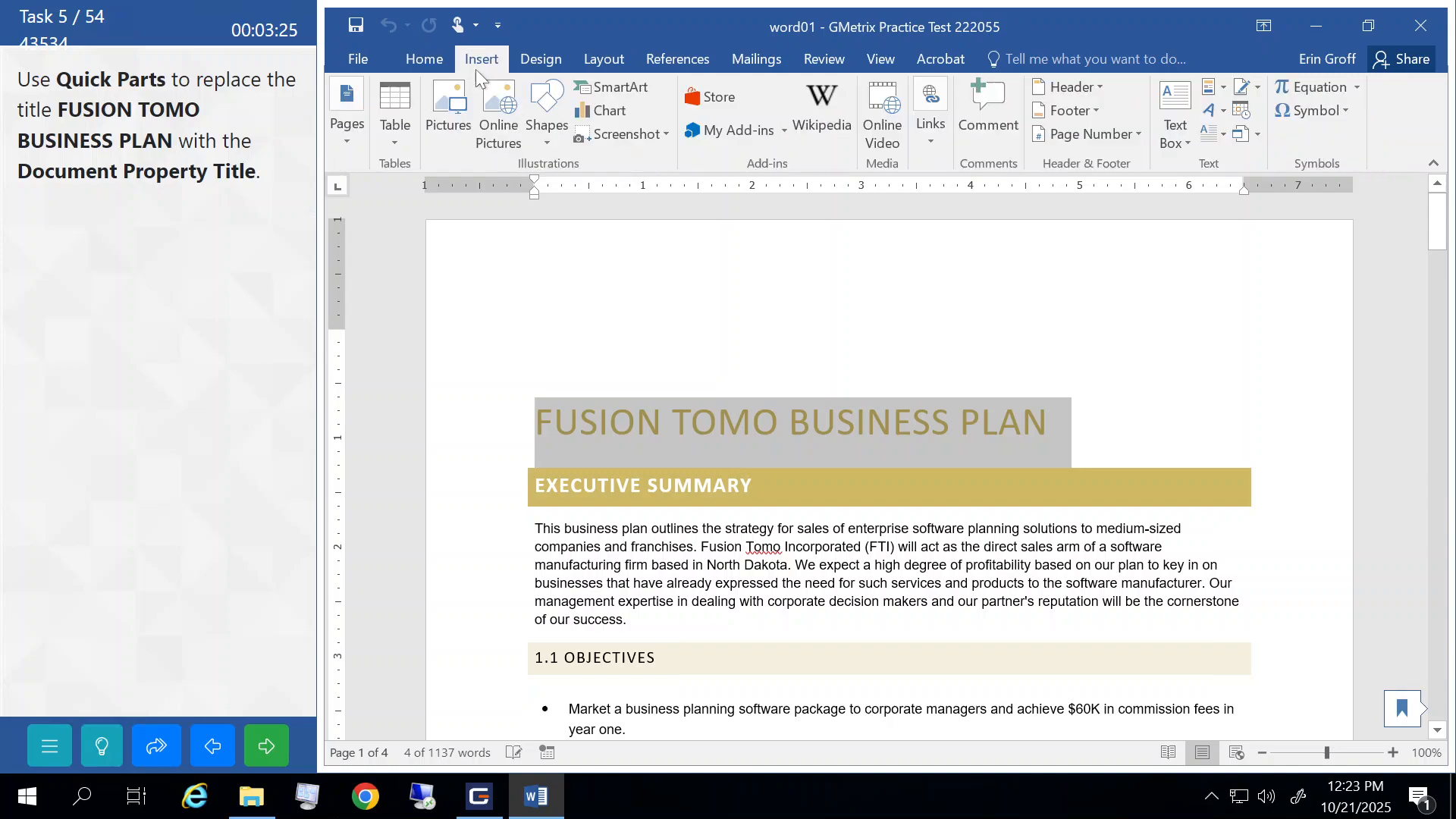
click(1223, 90)
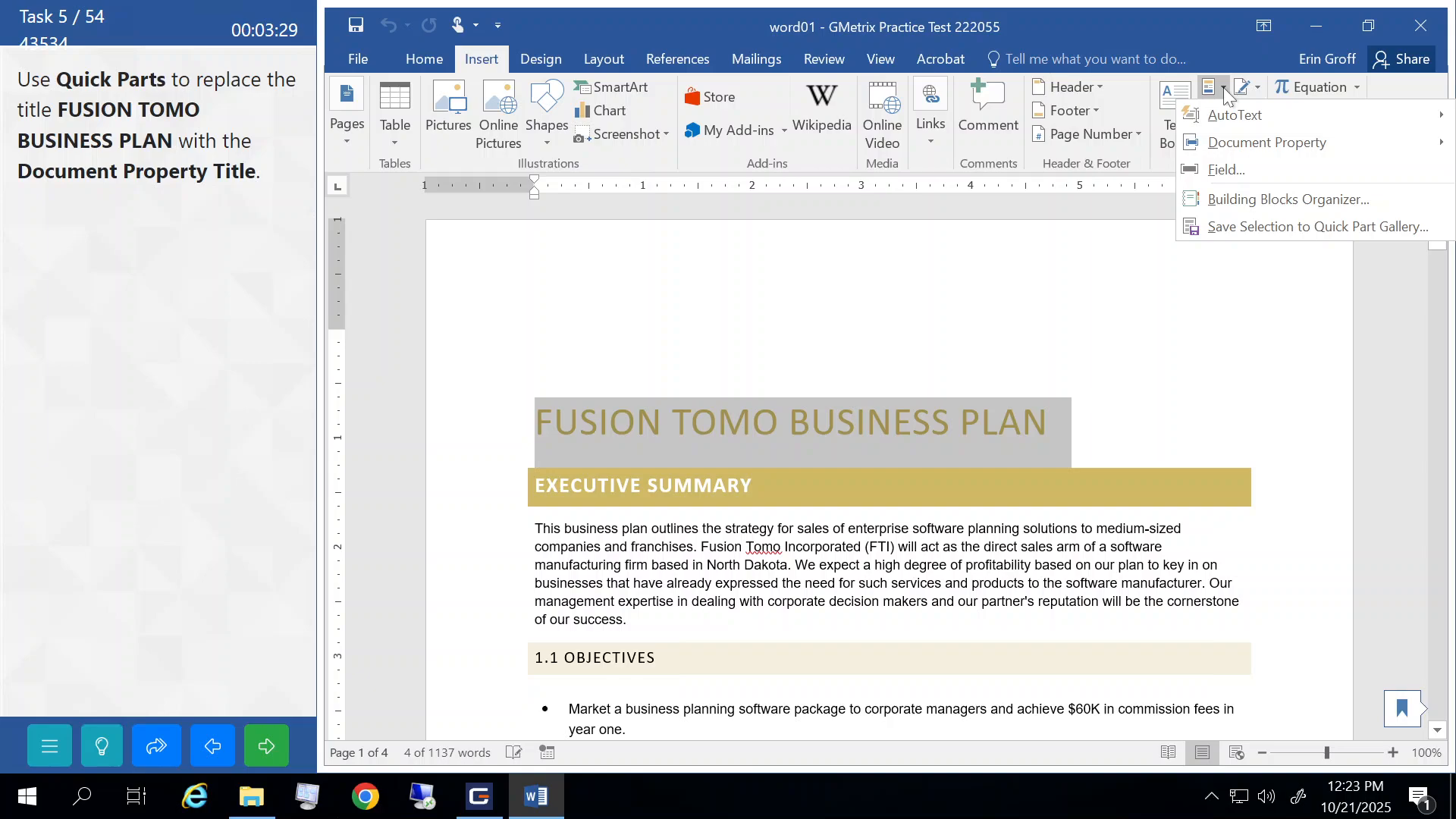
mouse_move(1237, 148)
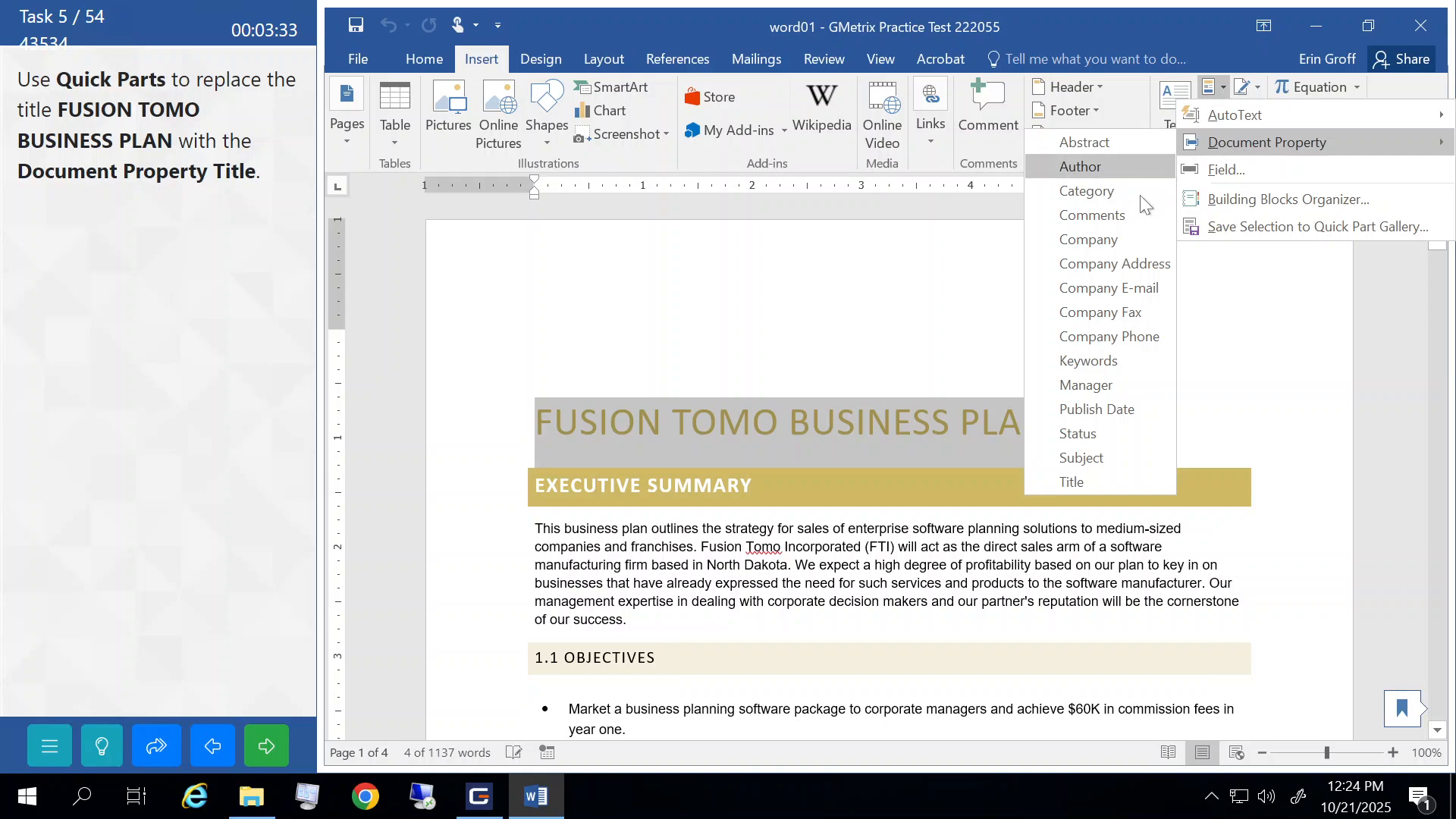
click(1070, 485)
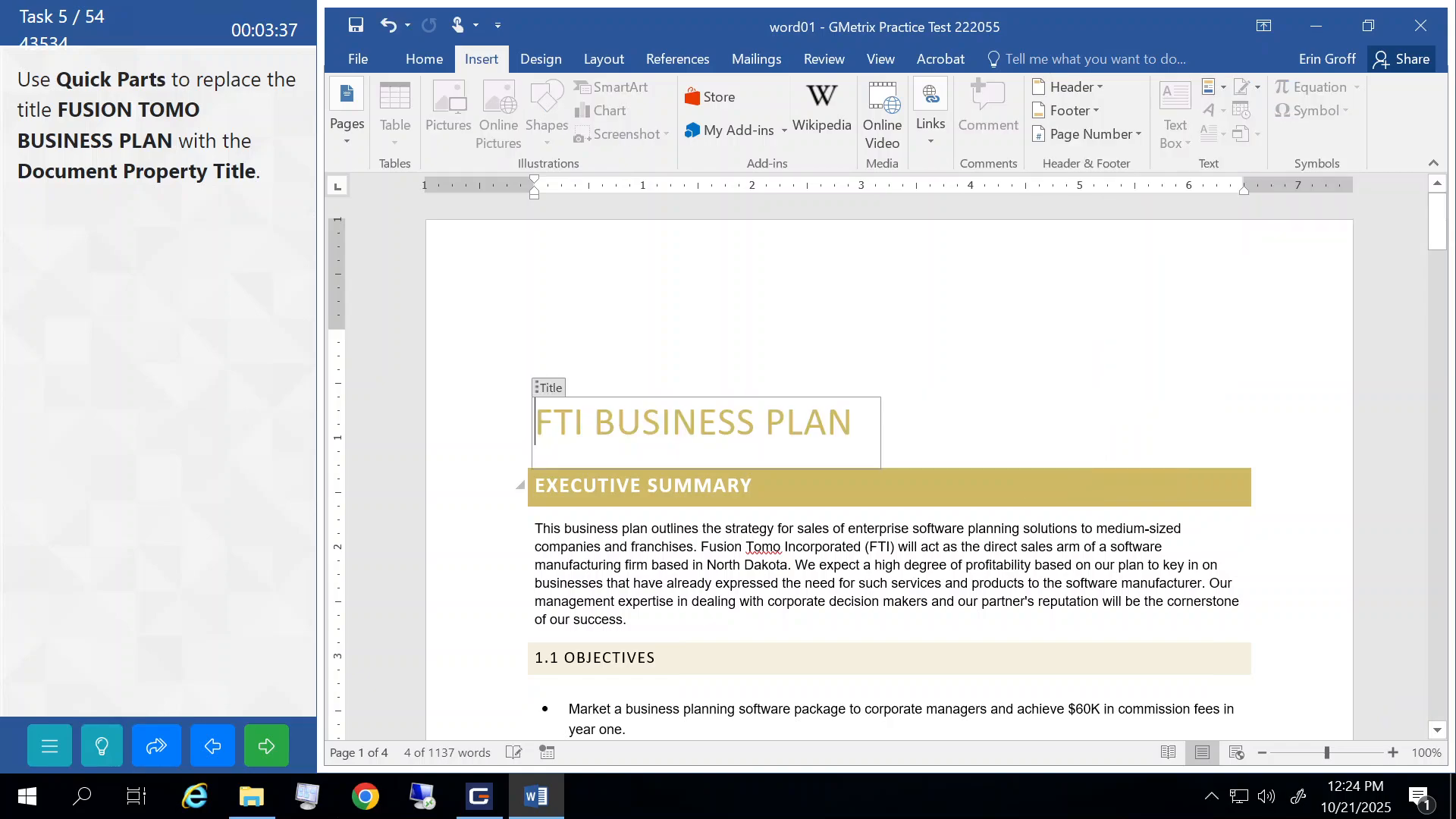
click(616, 565)
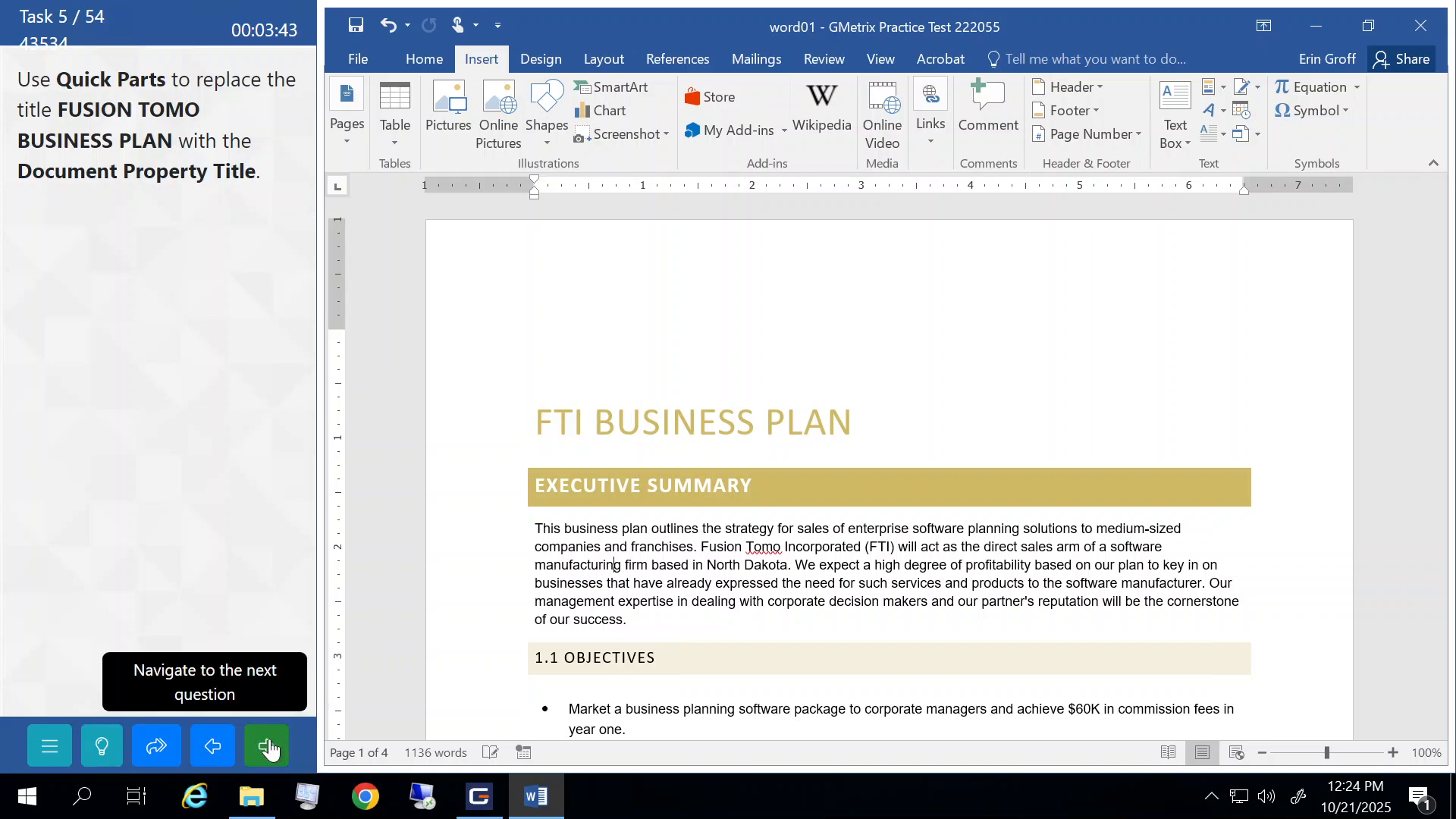
click(269, 749)
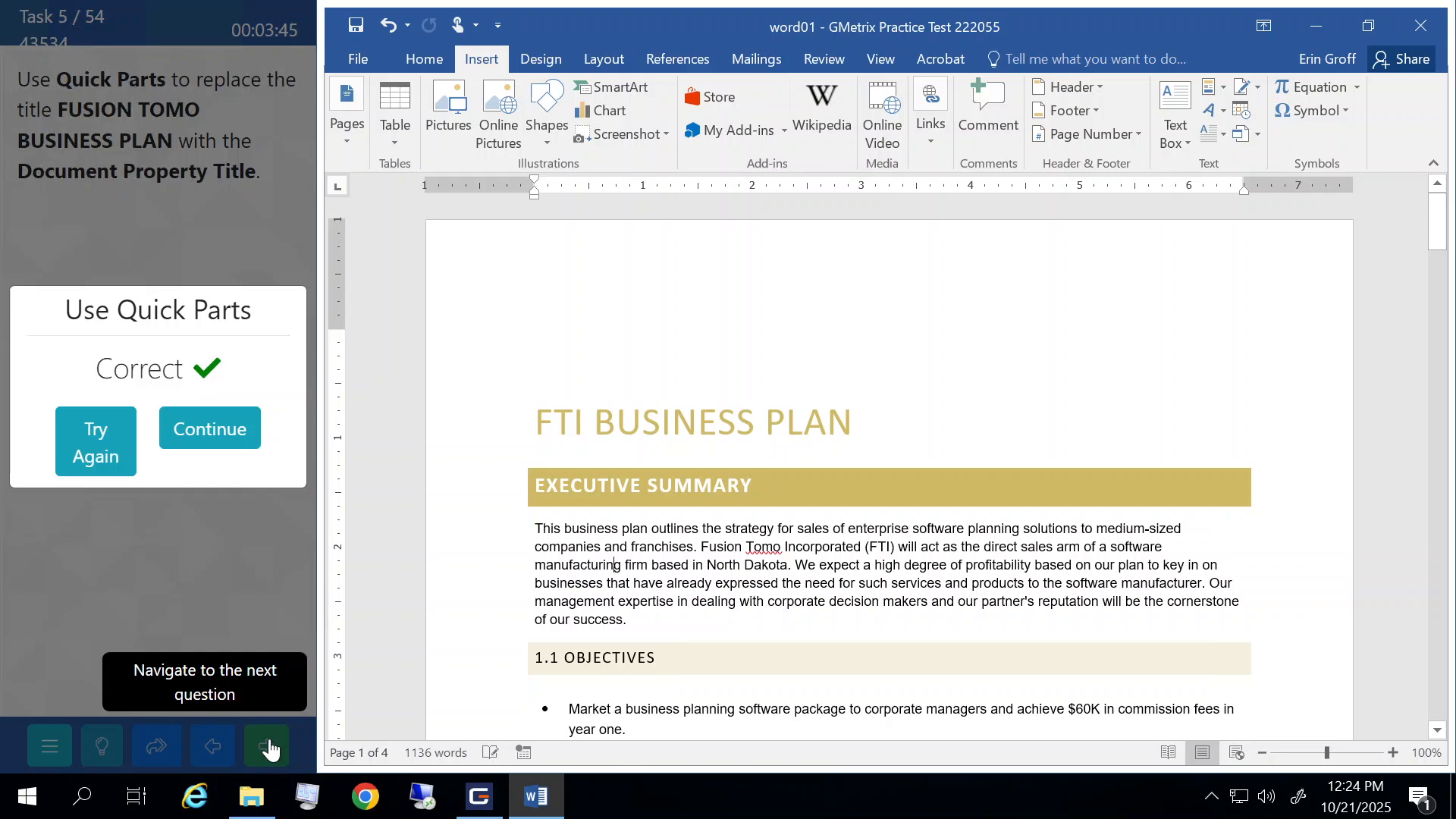
click(228, 417)
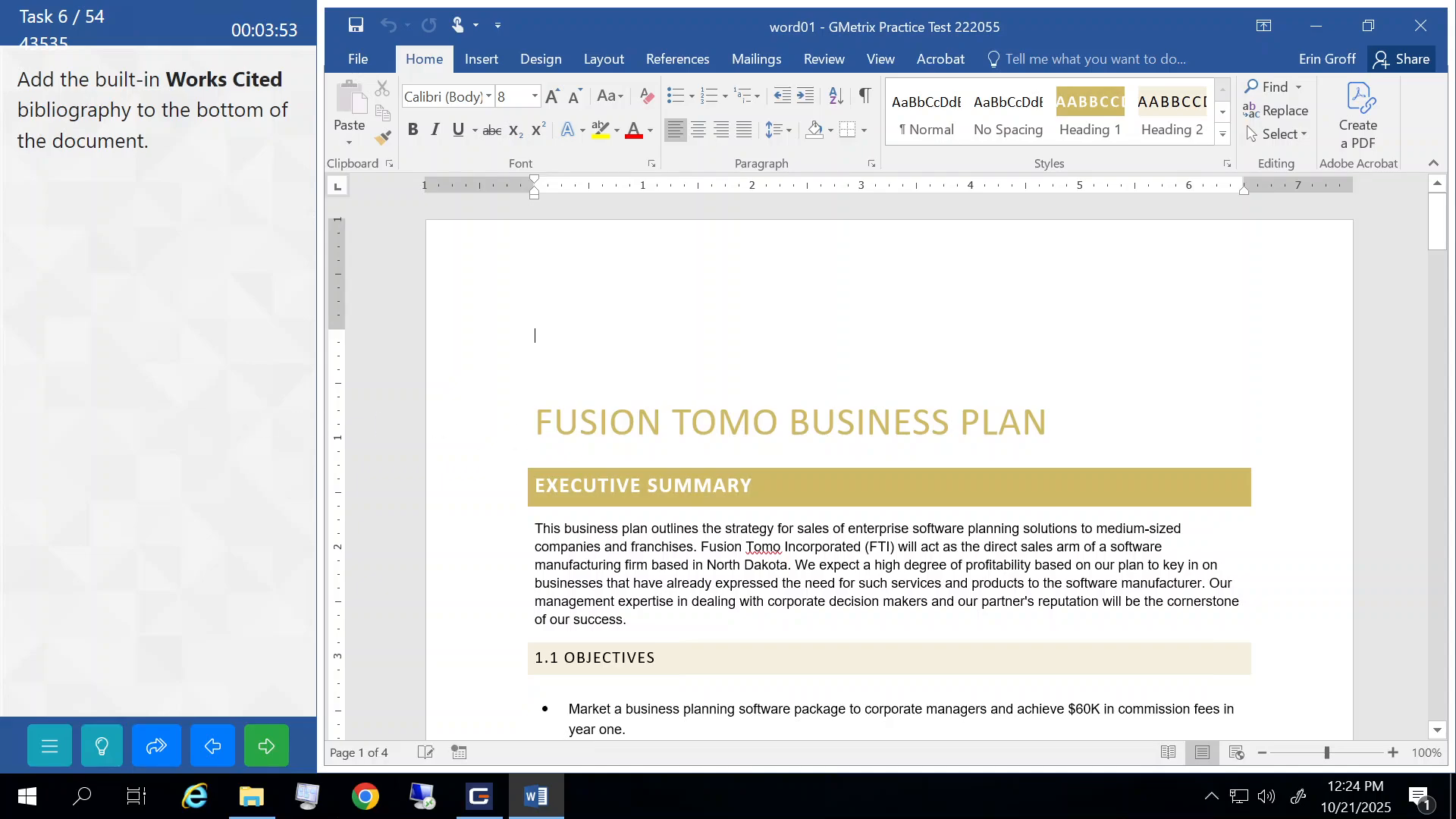
- Insert the built-in Works Cited bibliography on the plan's last empty line and submit
scroll(887, 470, down, 8)
scroll(887, 470, down, 20)
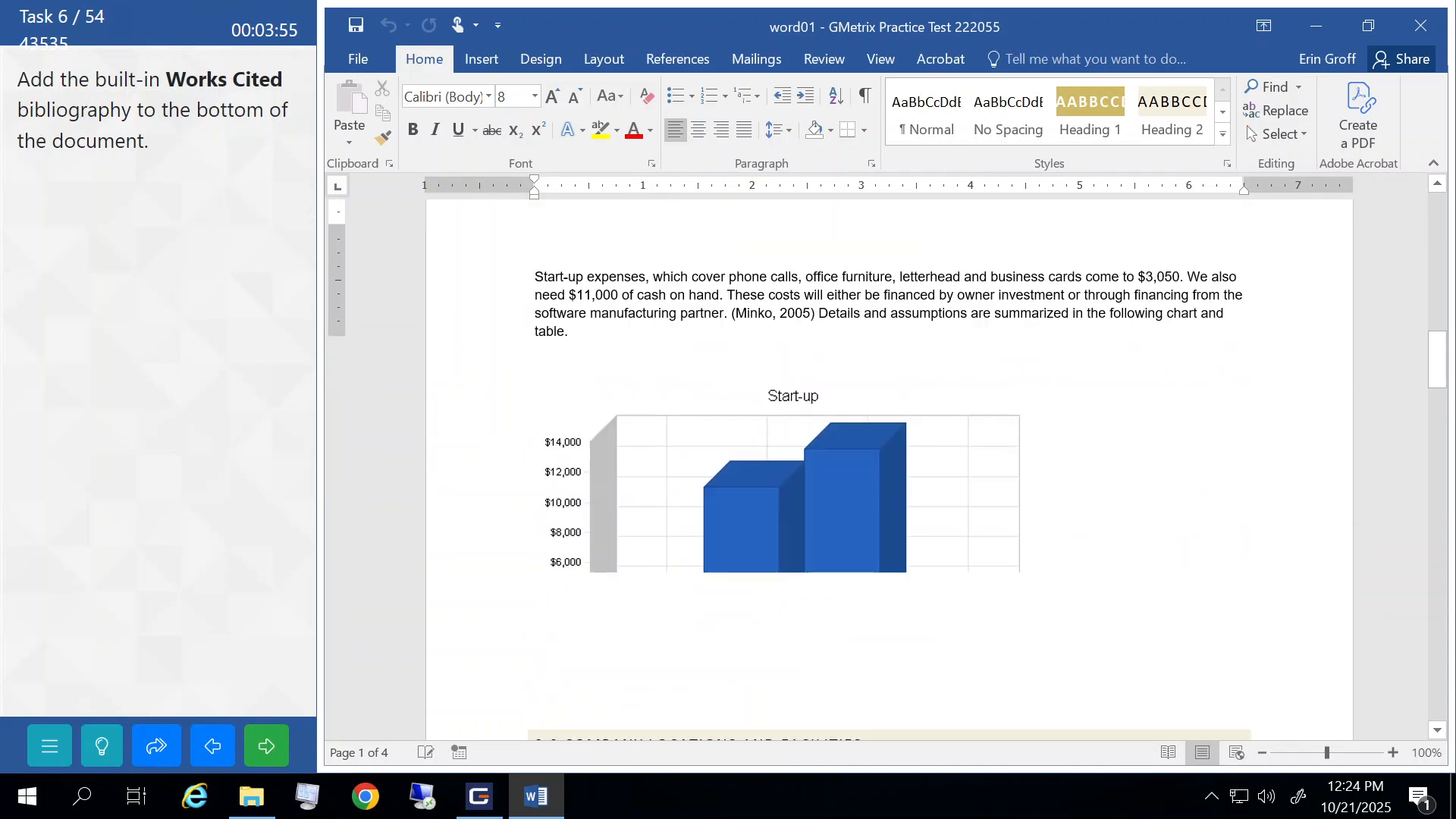
scroll(887, 470, down, 9)
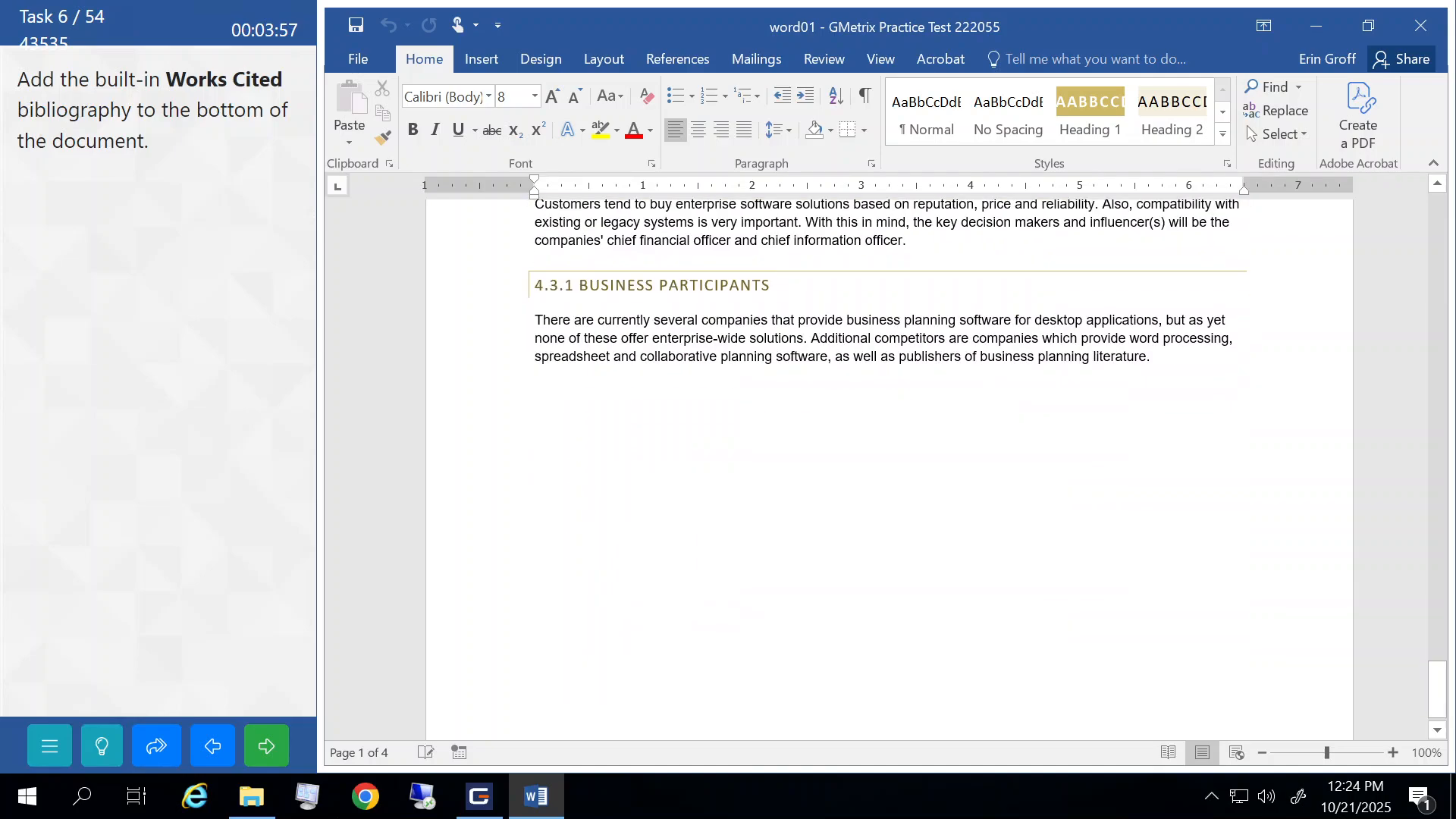
click(655, 497)
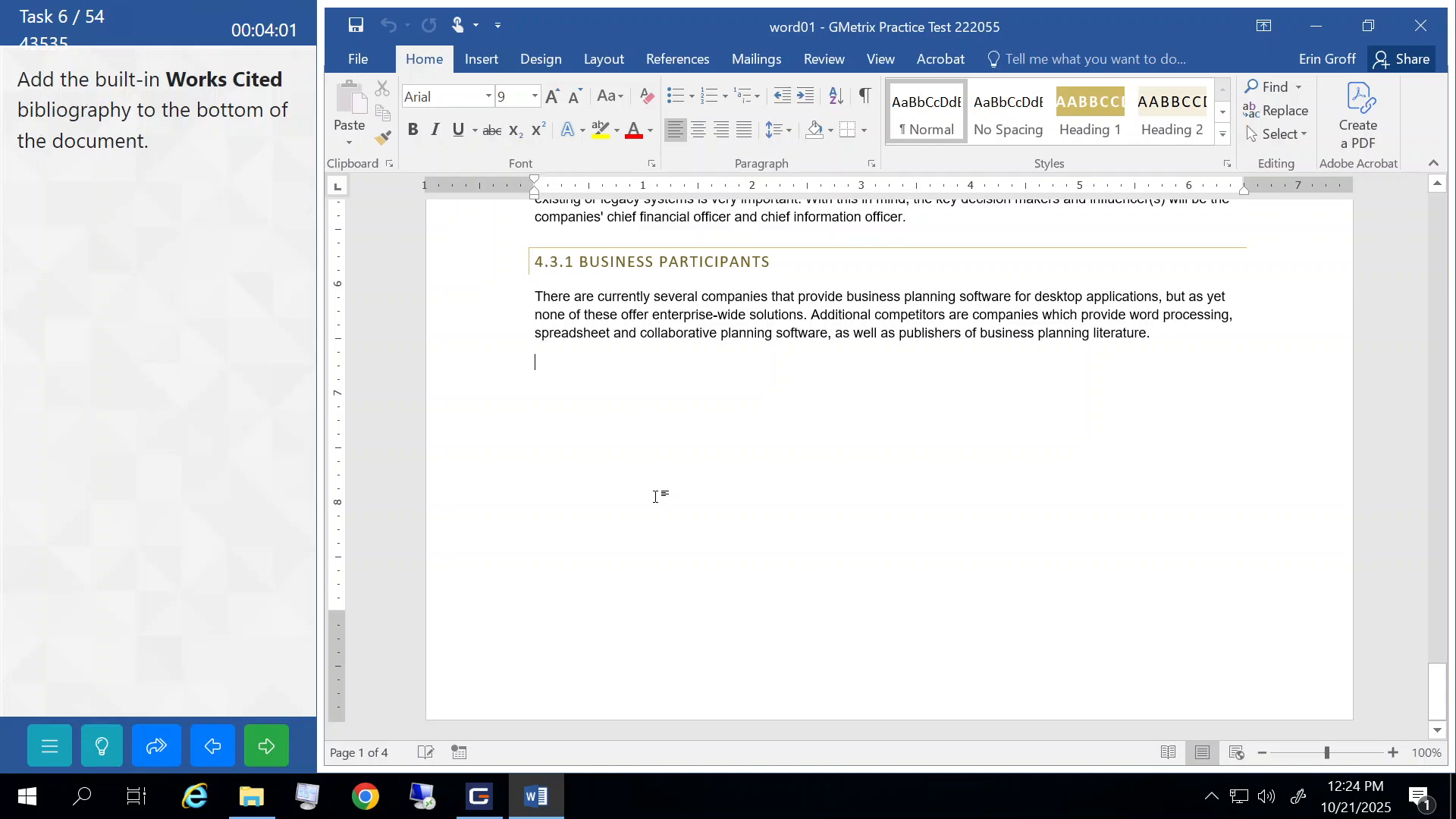
click(690, 64)
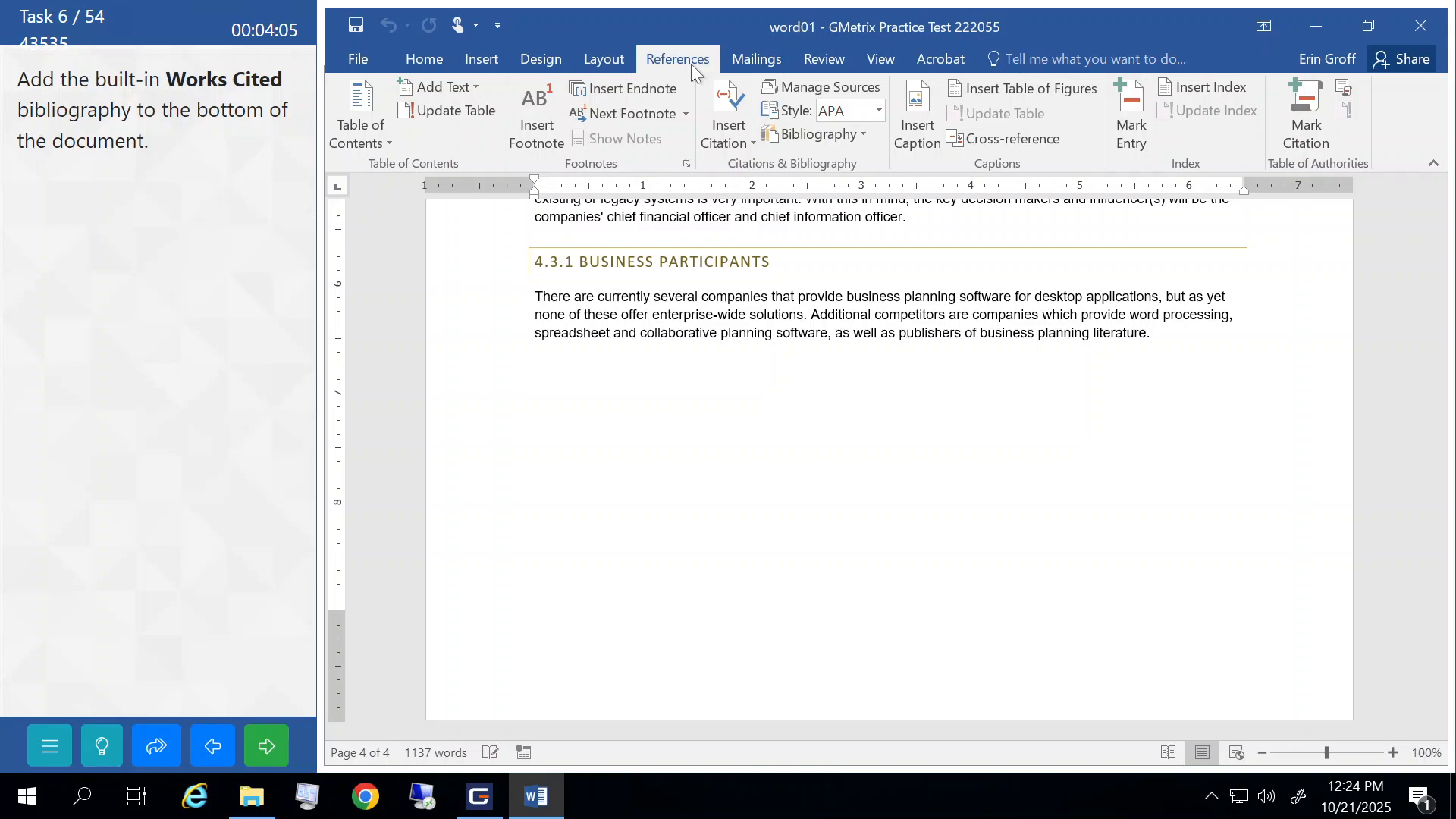
click(834, 134)
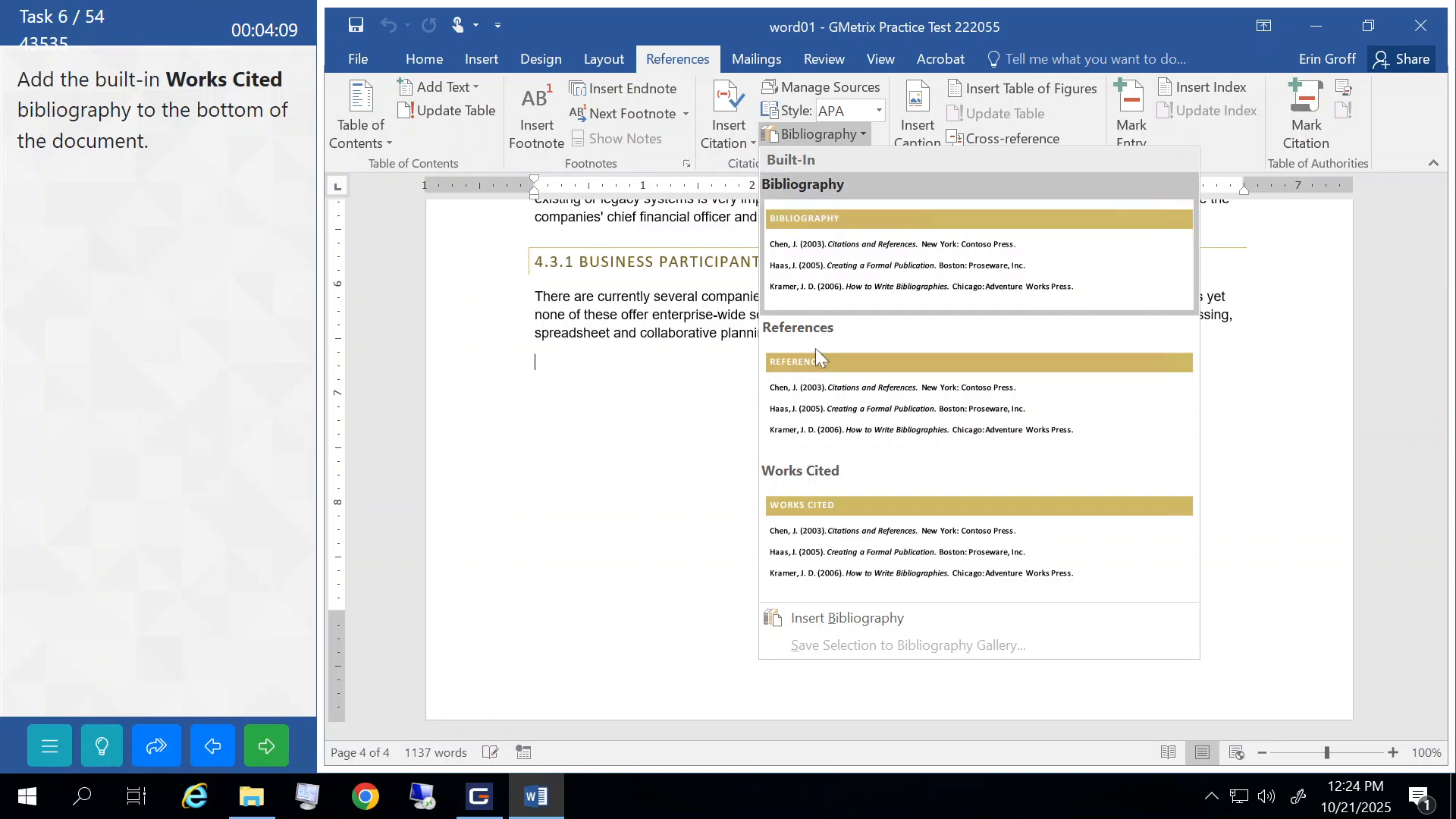
click(811, 499)
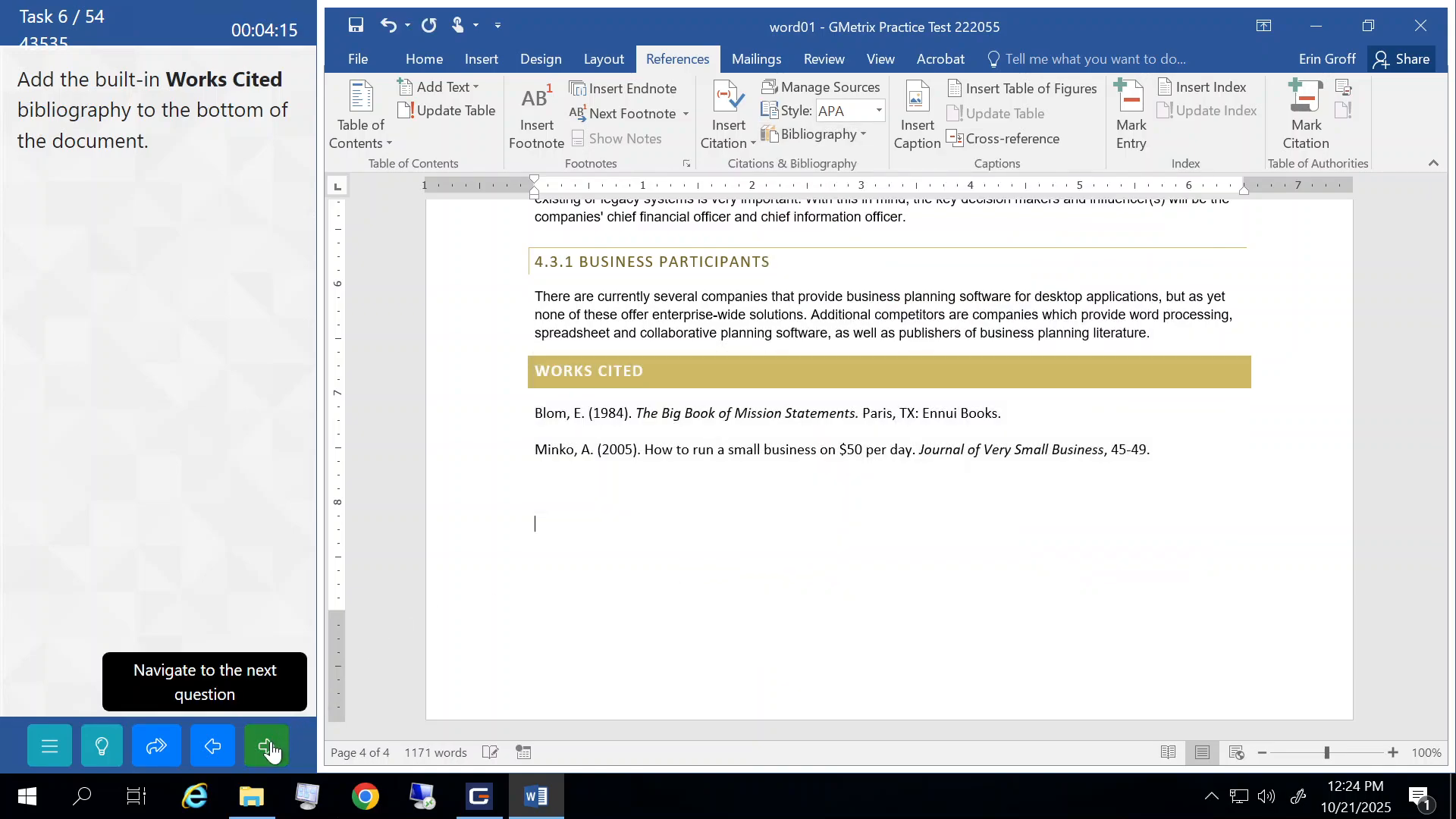
click(269, 747)
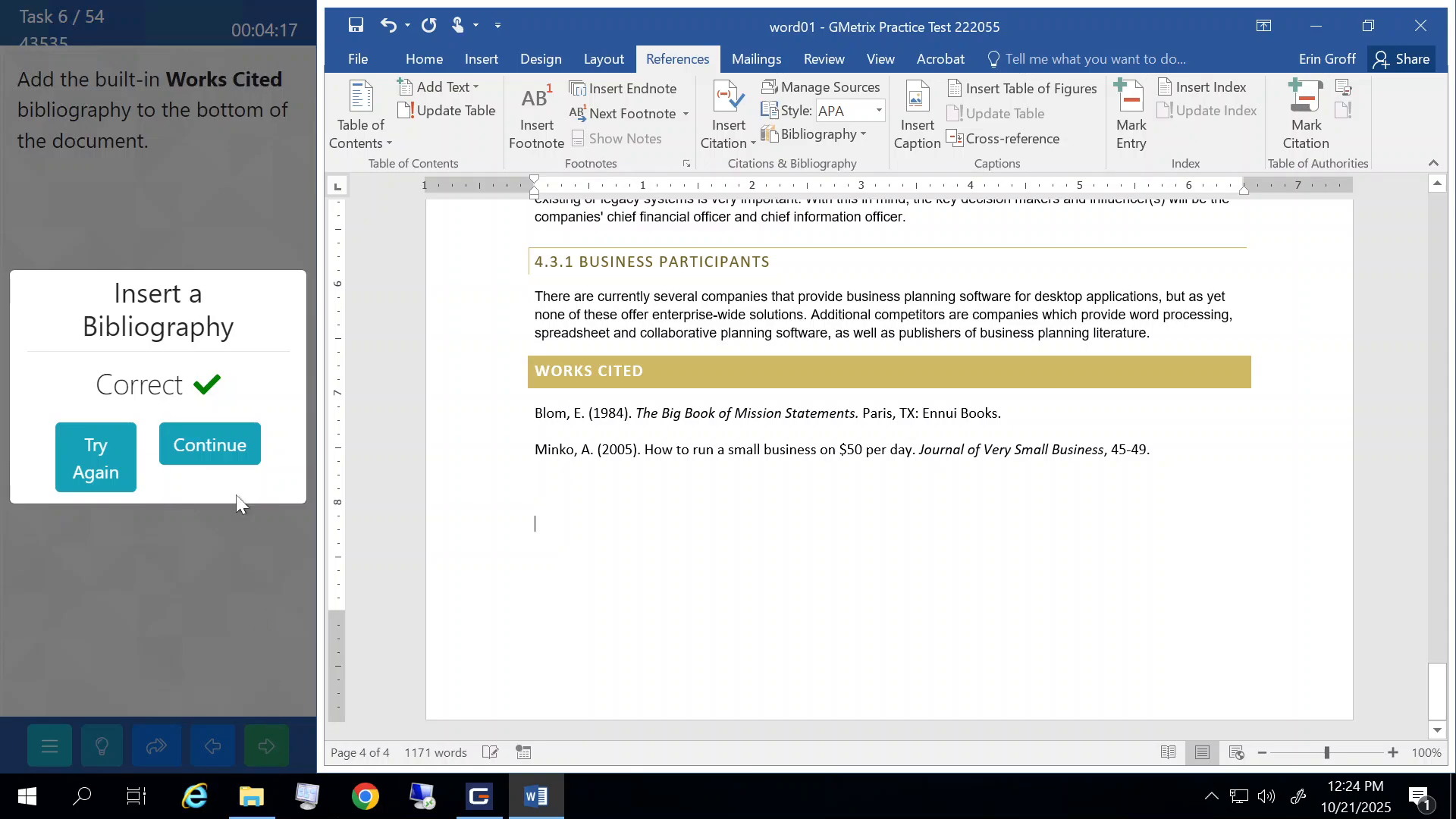
click(210, 445)
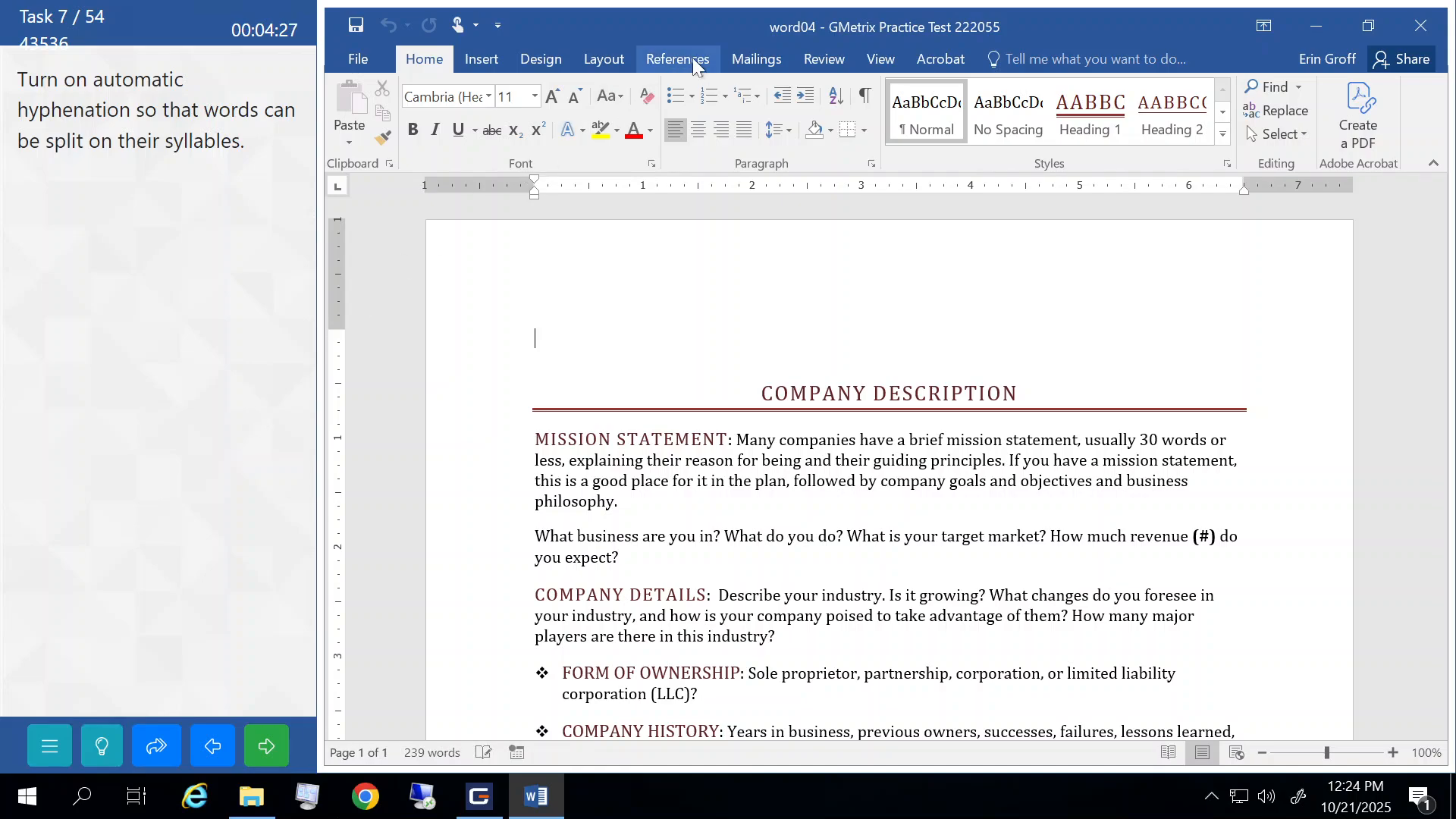
- Turn on Automatic hyphenation from the Layout tab and submit the task
click(811, 59)
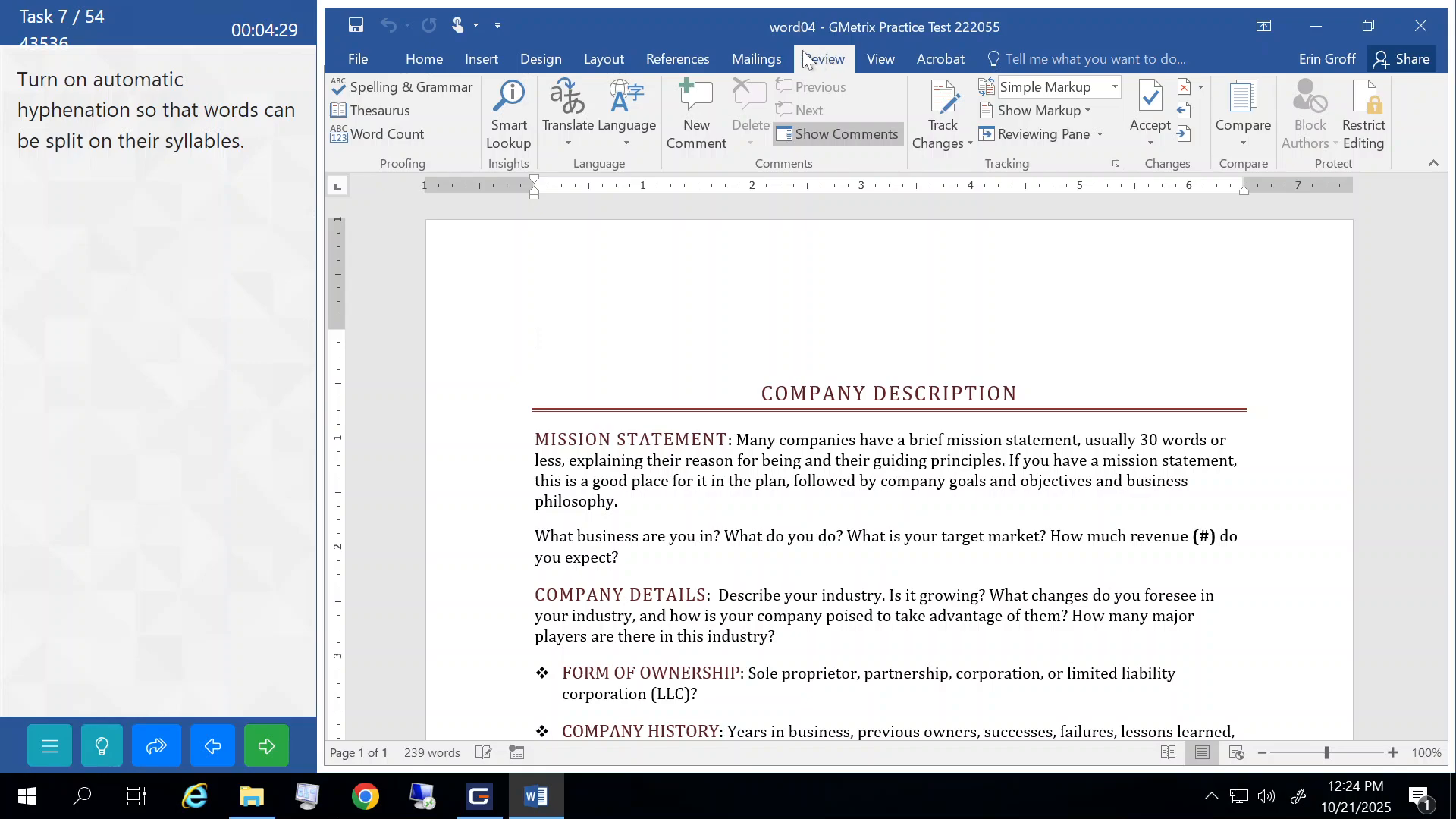
click(693, 59)
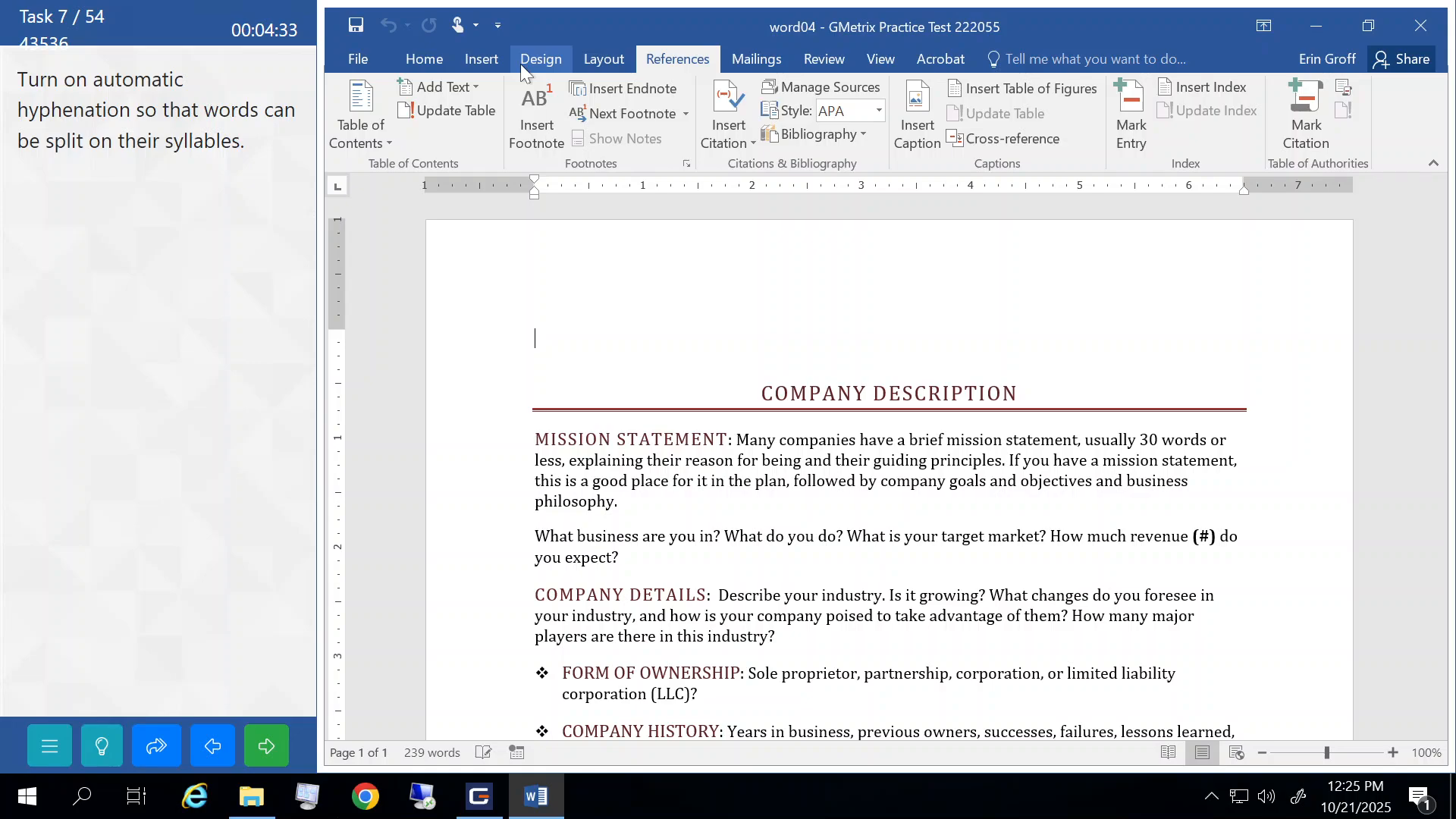
click(600, 59)
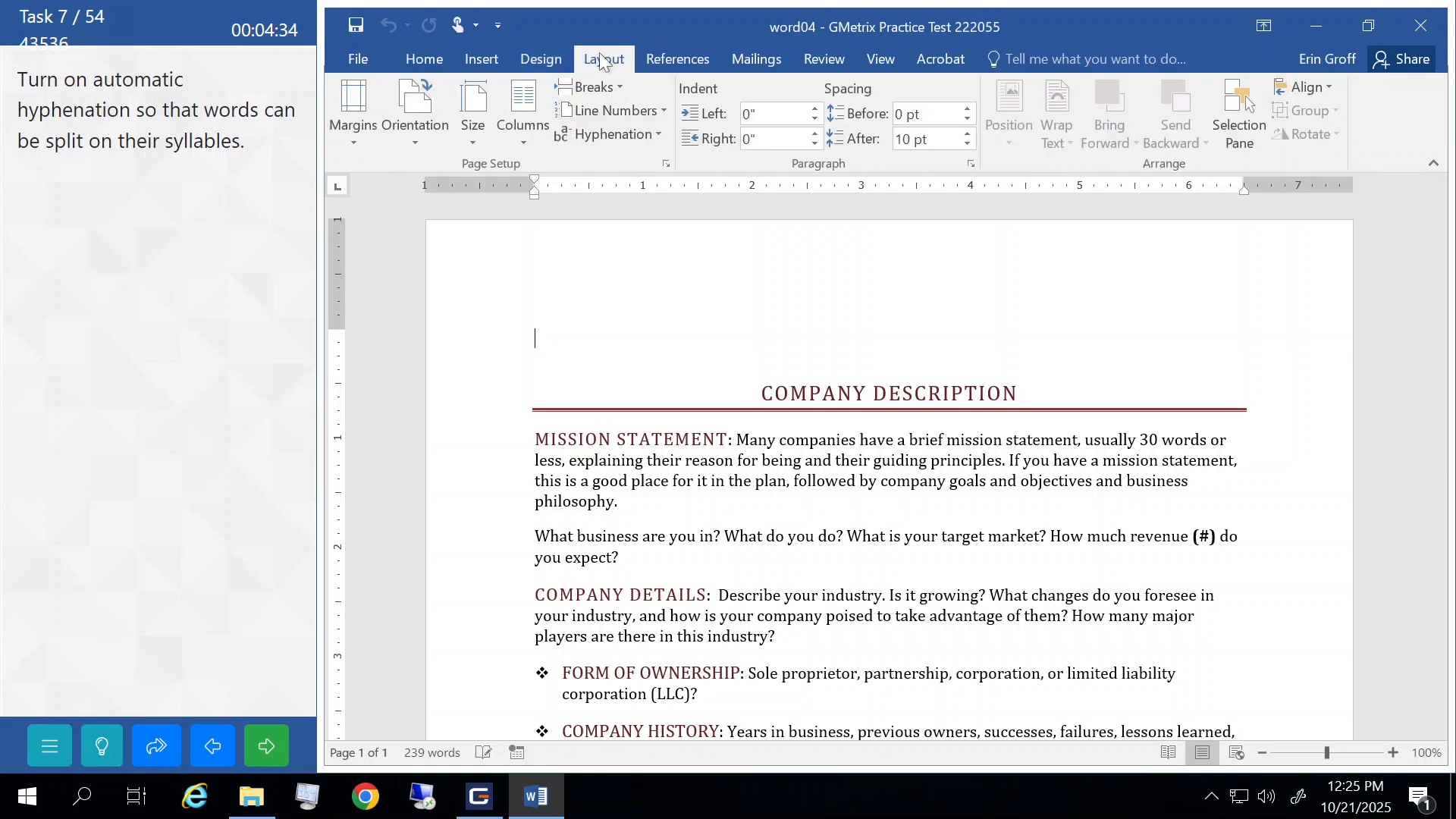
click(653, 133)
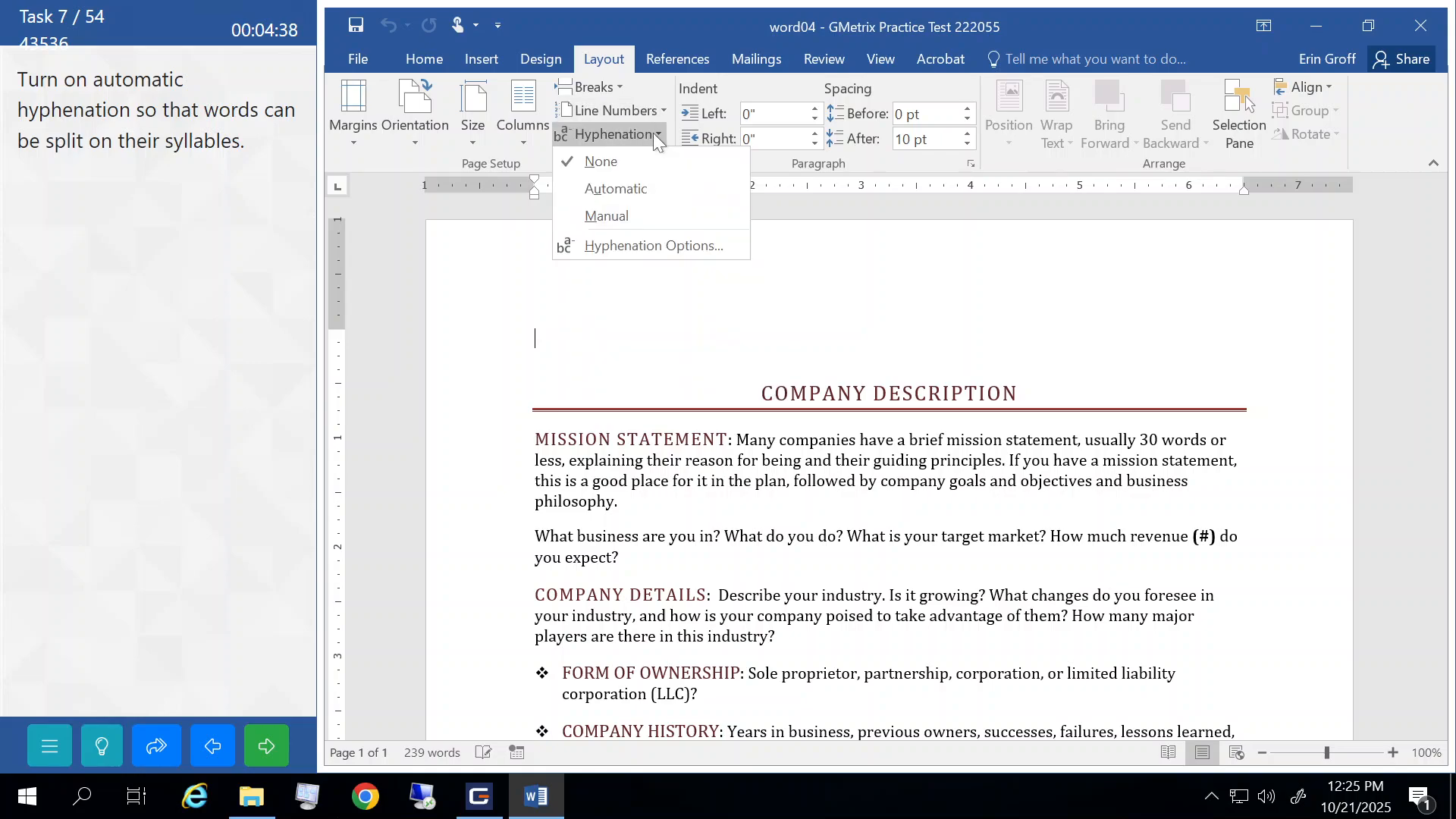
click(630, 190)
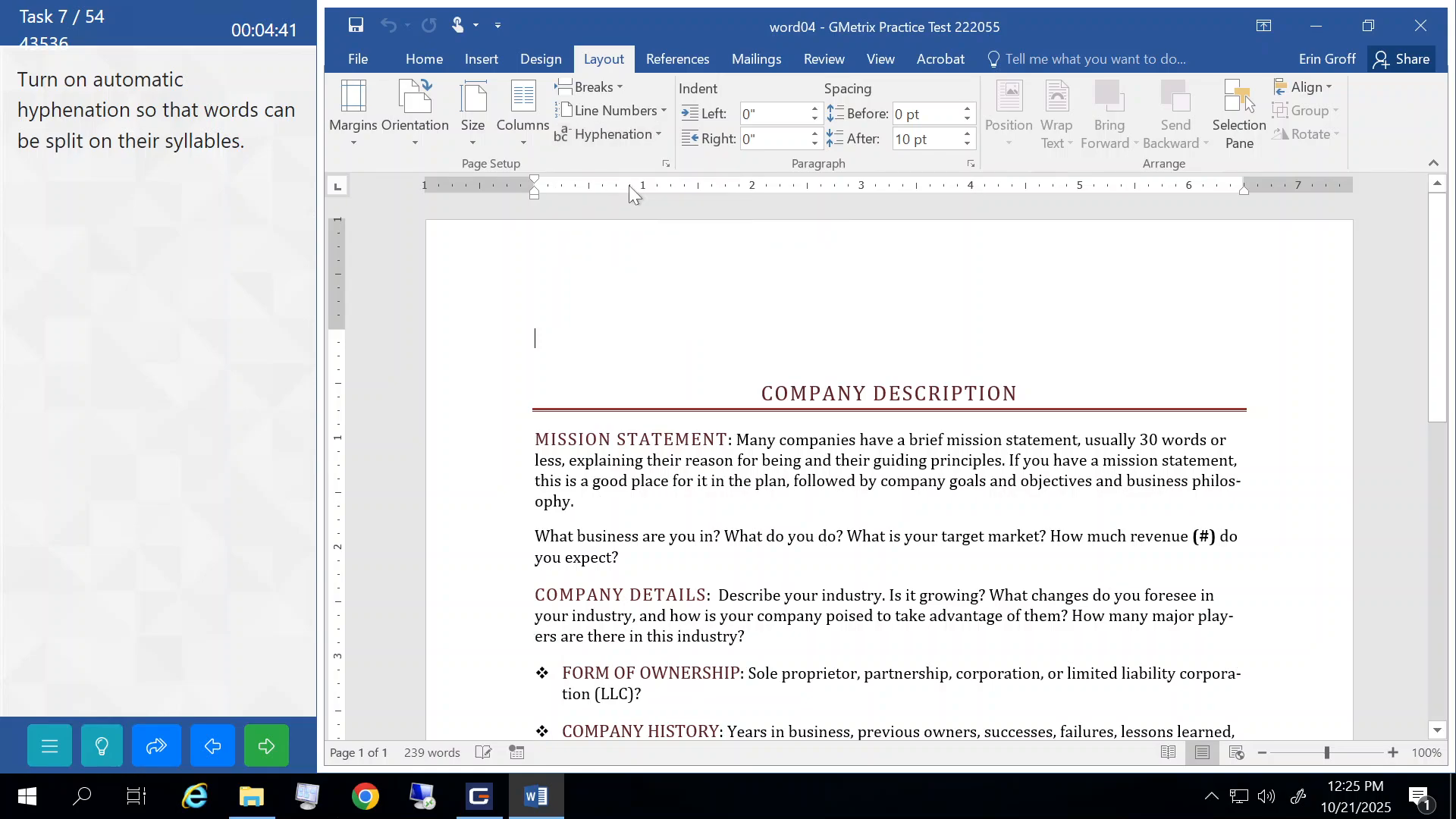
click(273, 747)
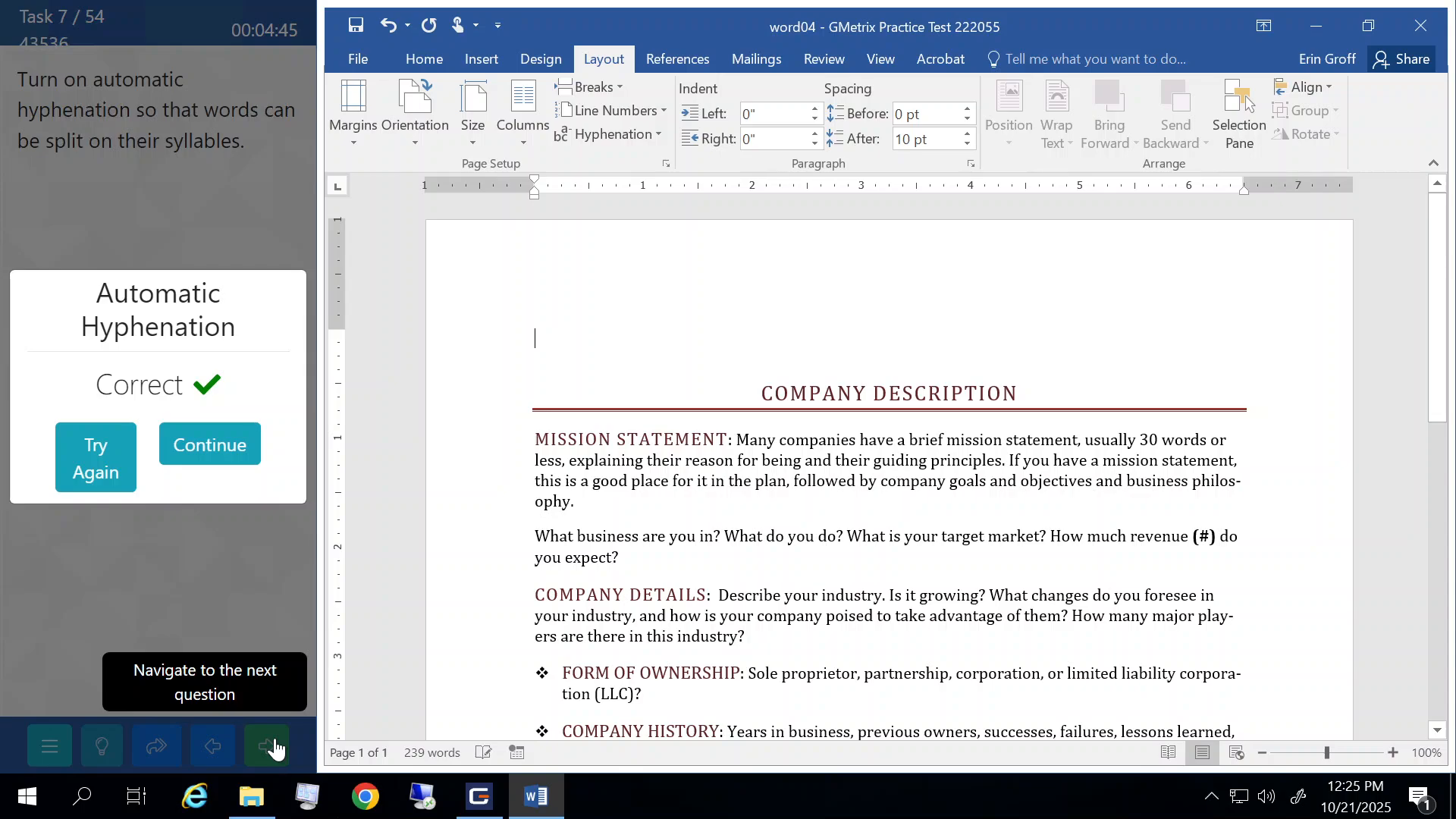
click(212, 445)
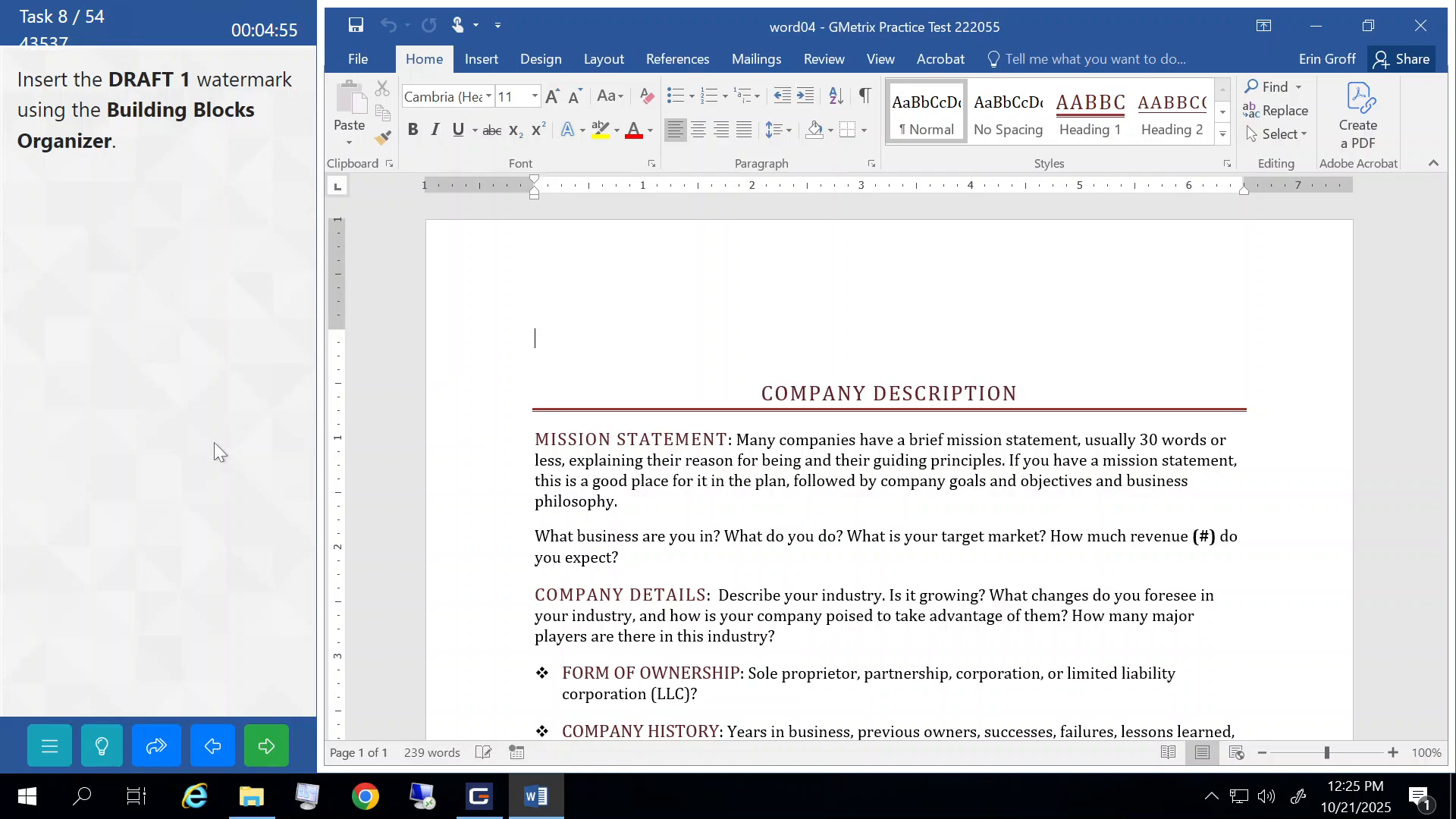
- Insert the DRAFT 1 watermark from the Building Blocks Organizer and submit
click(484, 66)
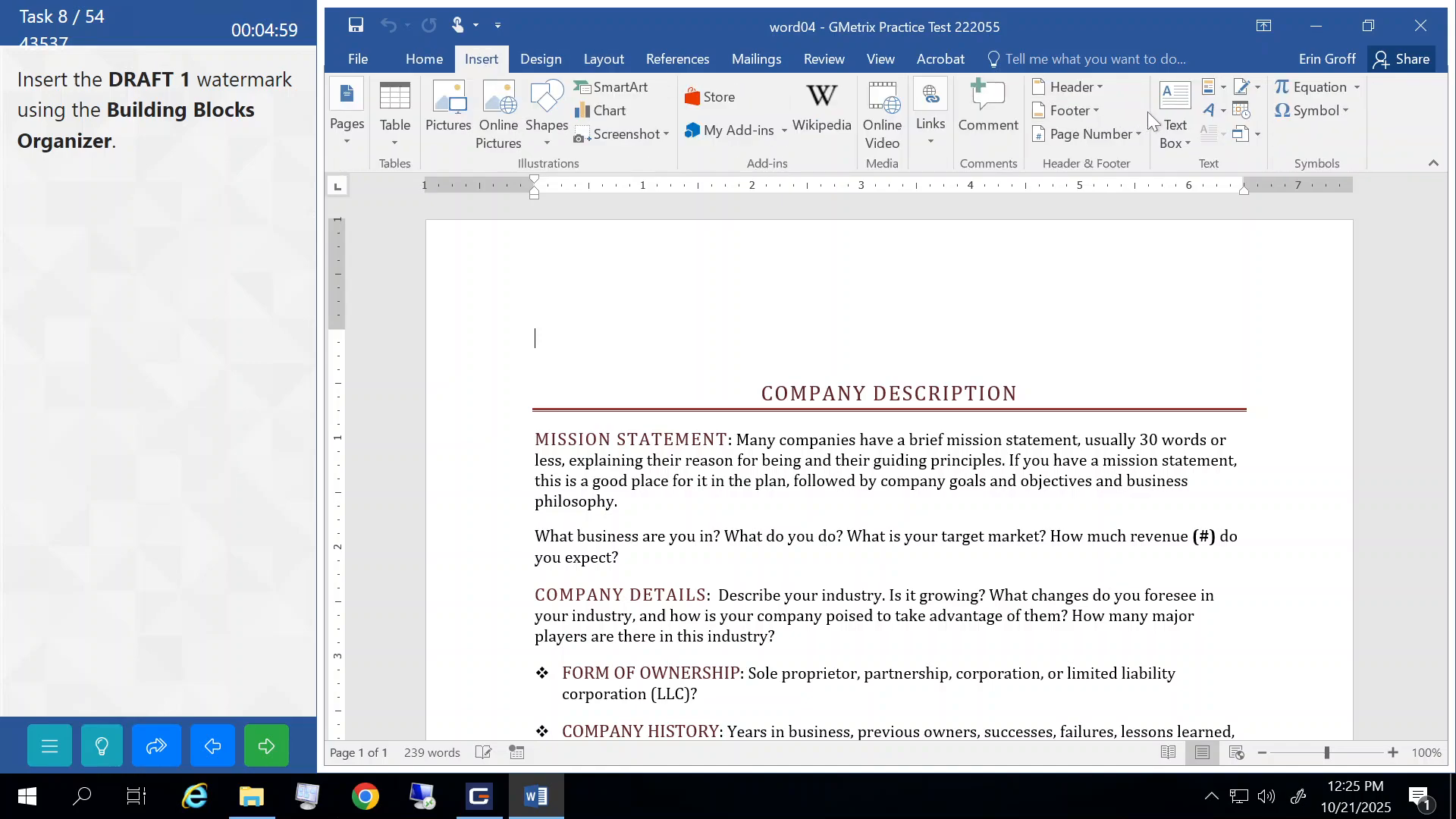
click(1222, 89)
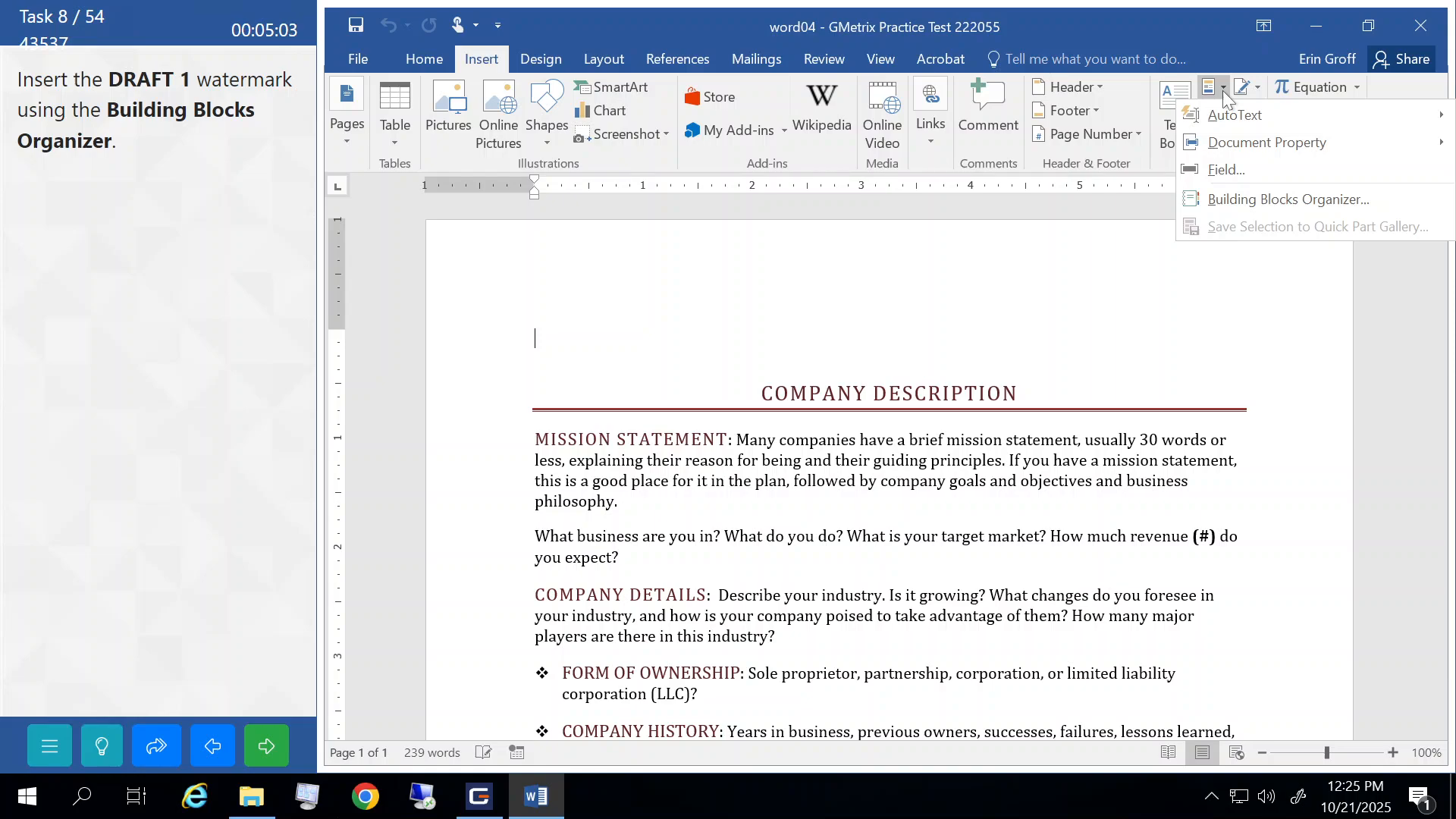
click(1242, 199)
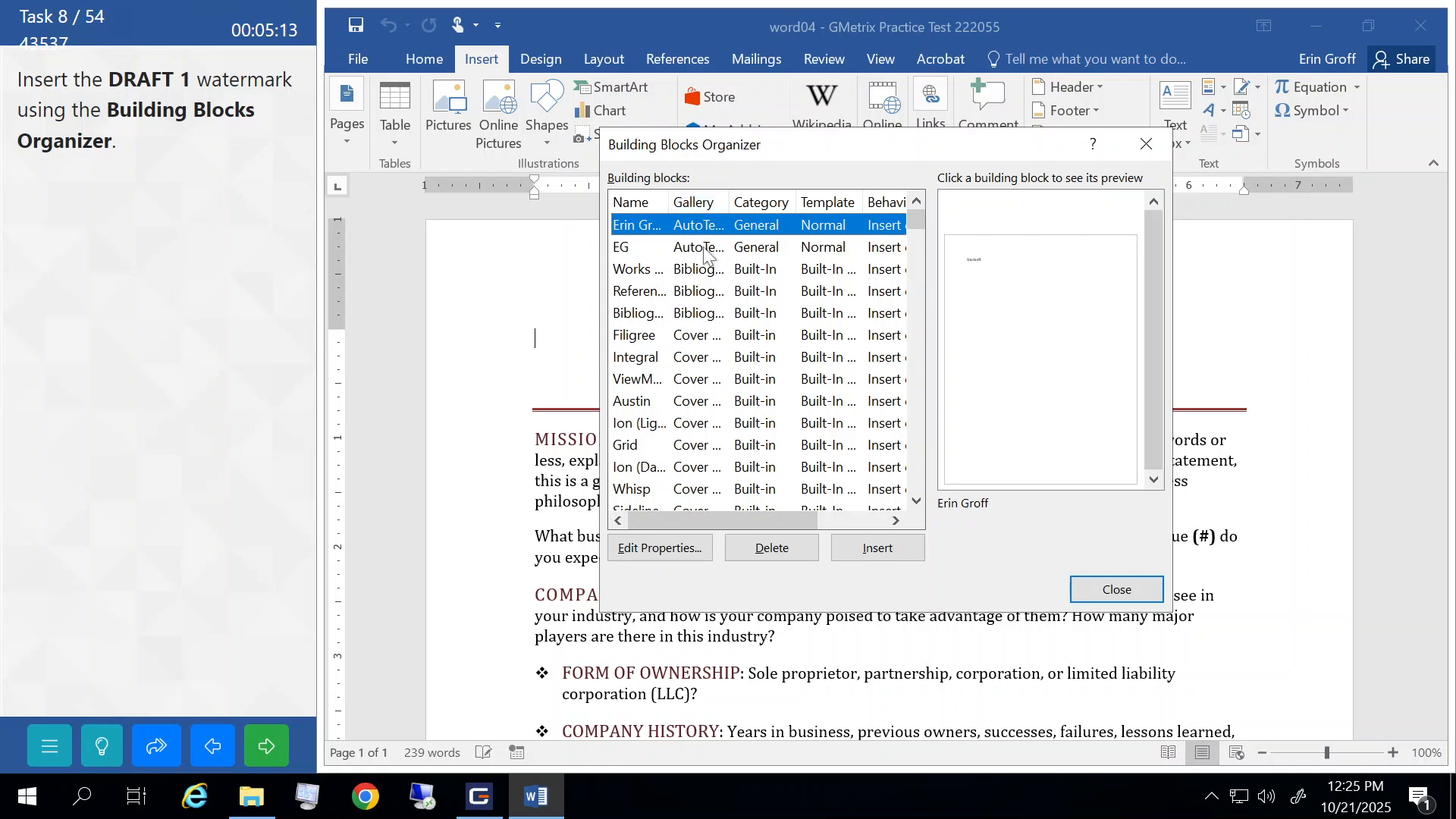
drag(912, 220, 914, 485)
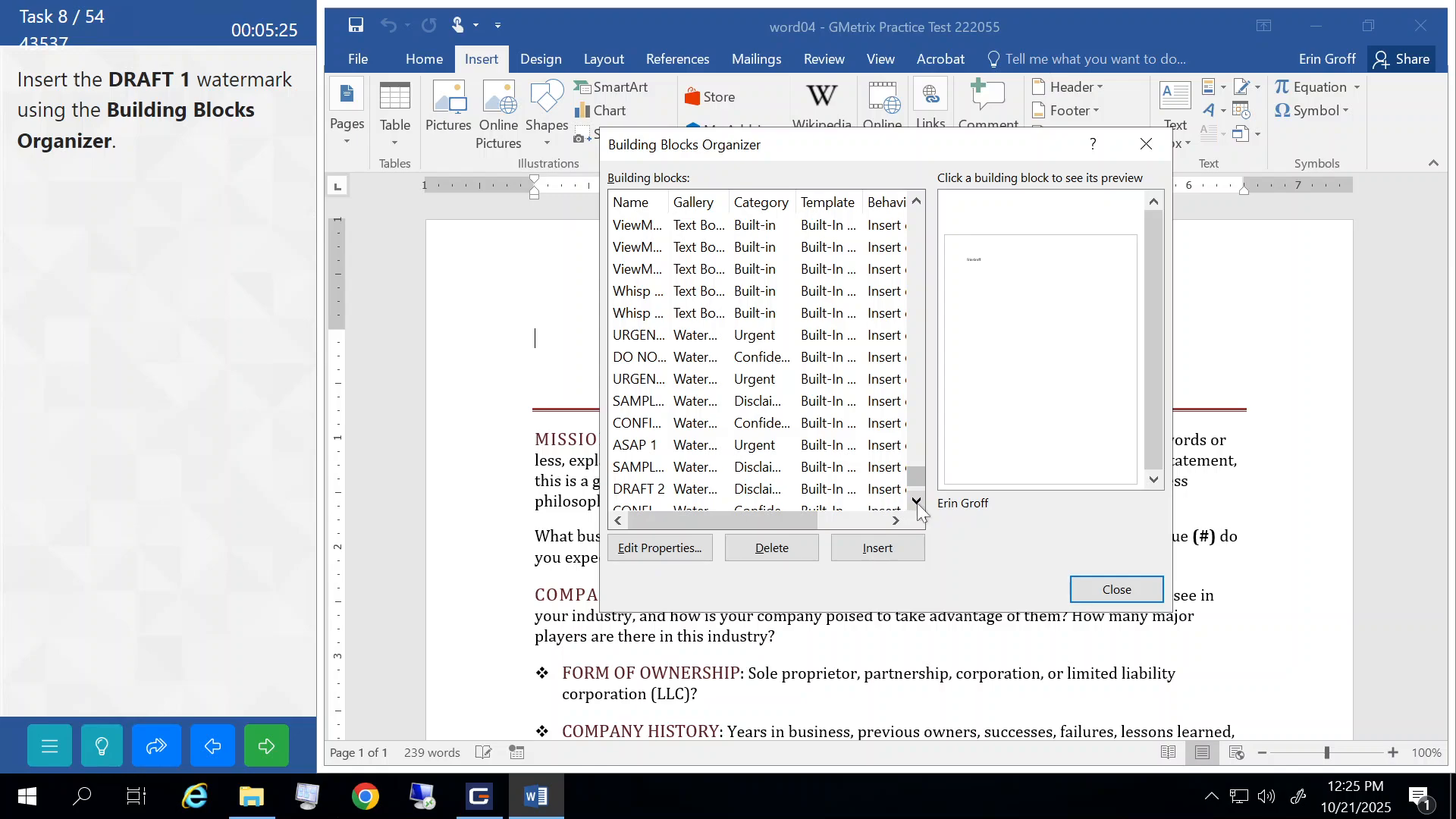
scroll(917, 500, down, 1)
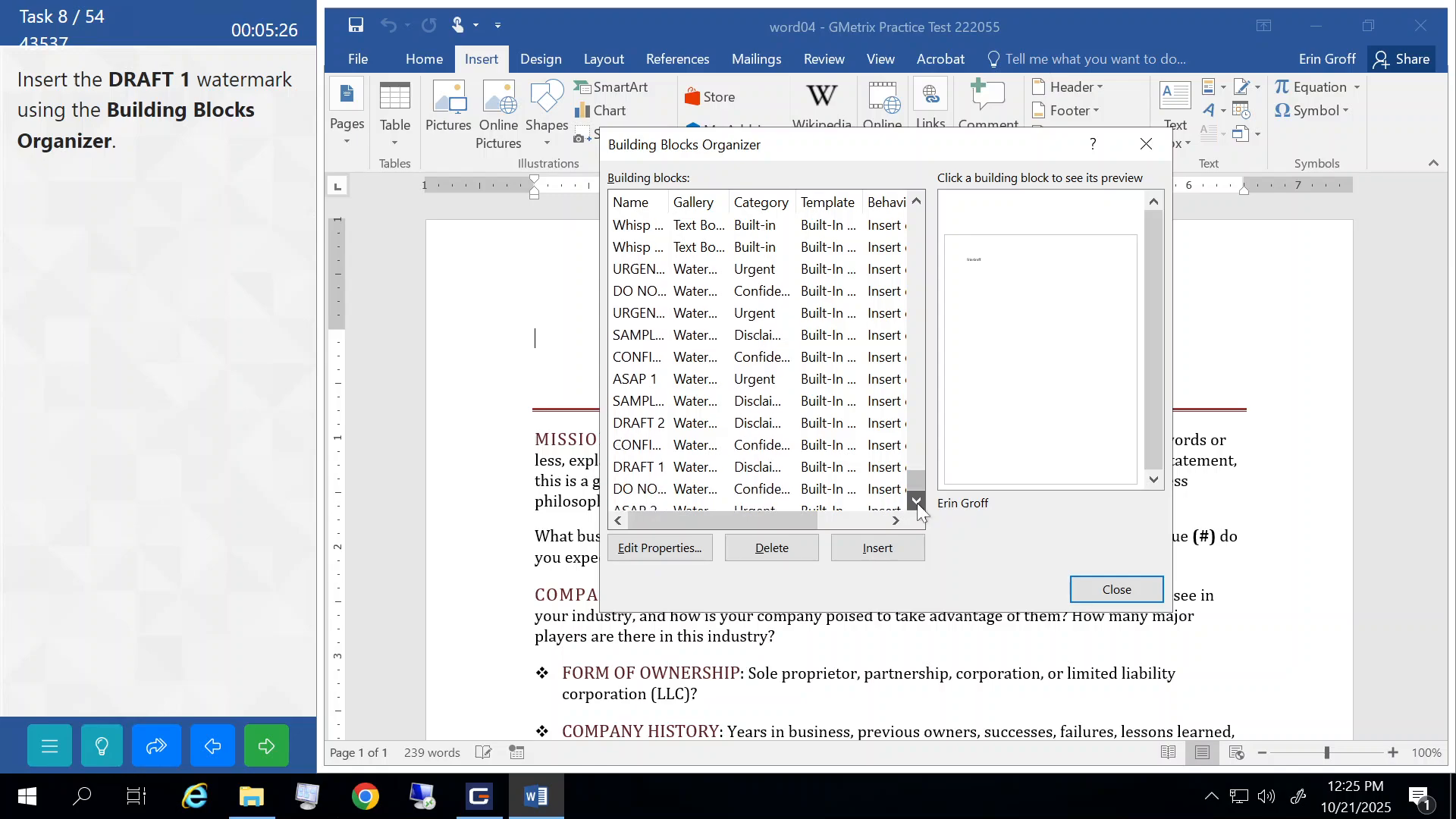
click(651, 468)
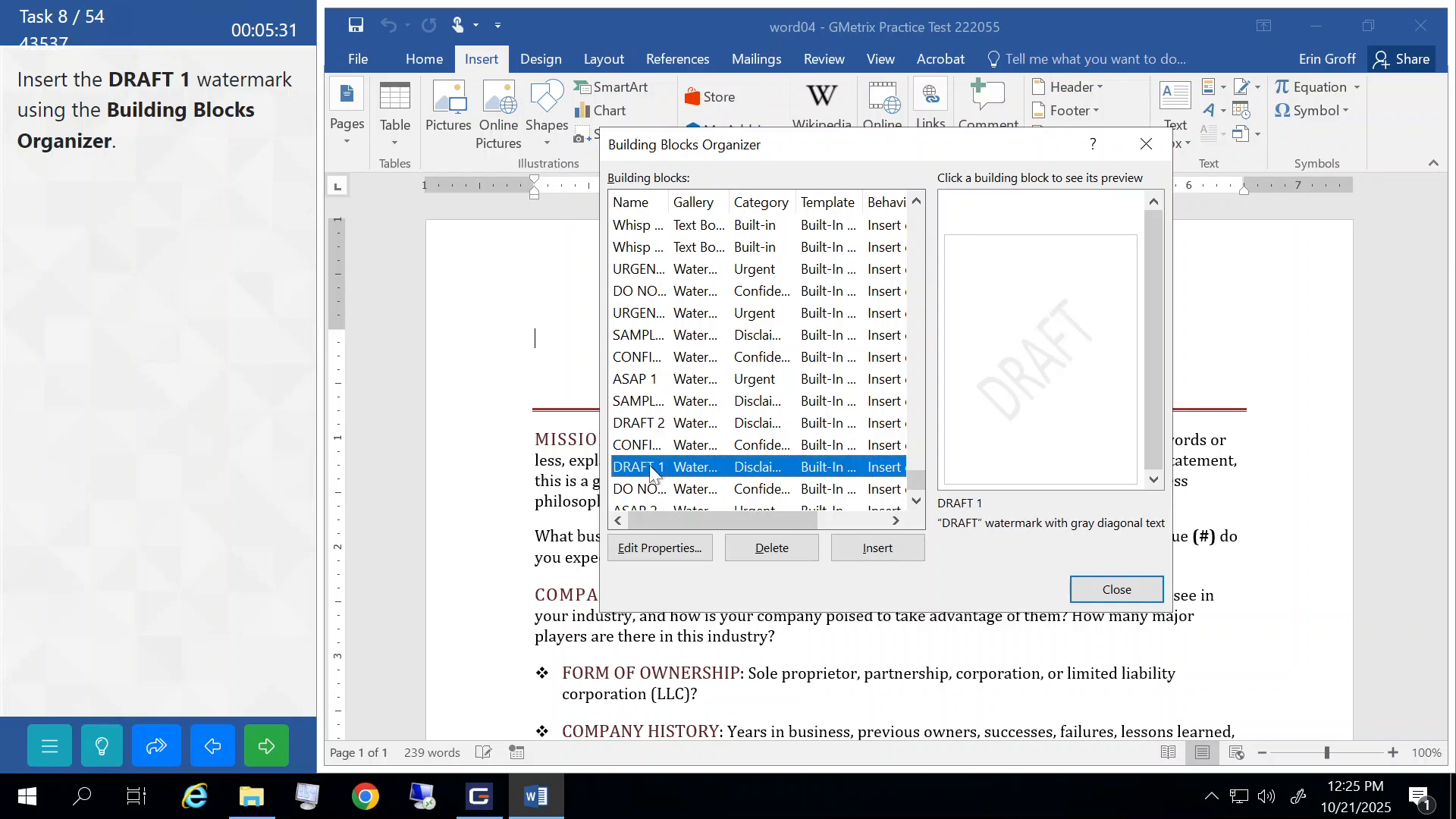
click(876, 549)
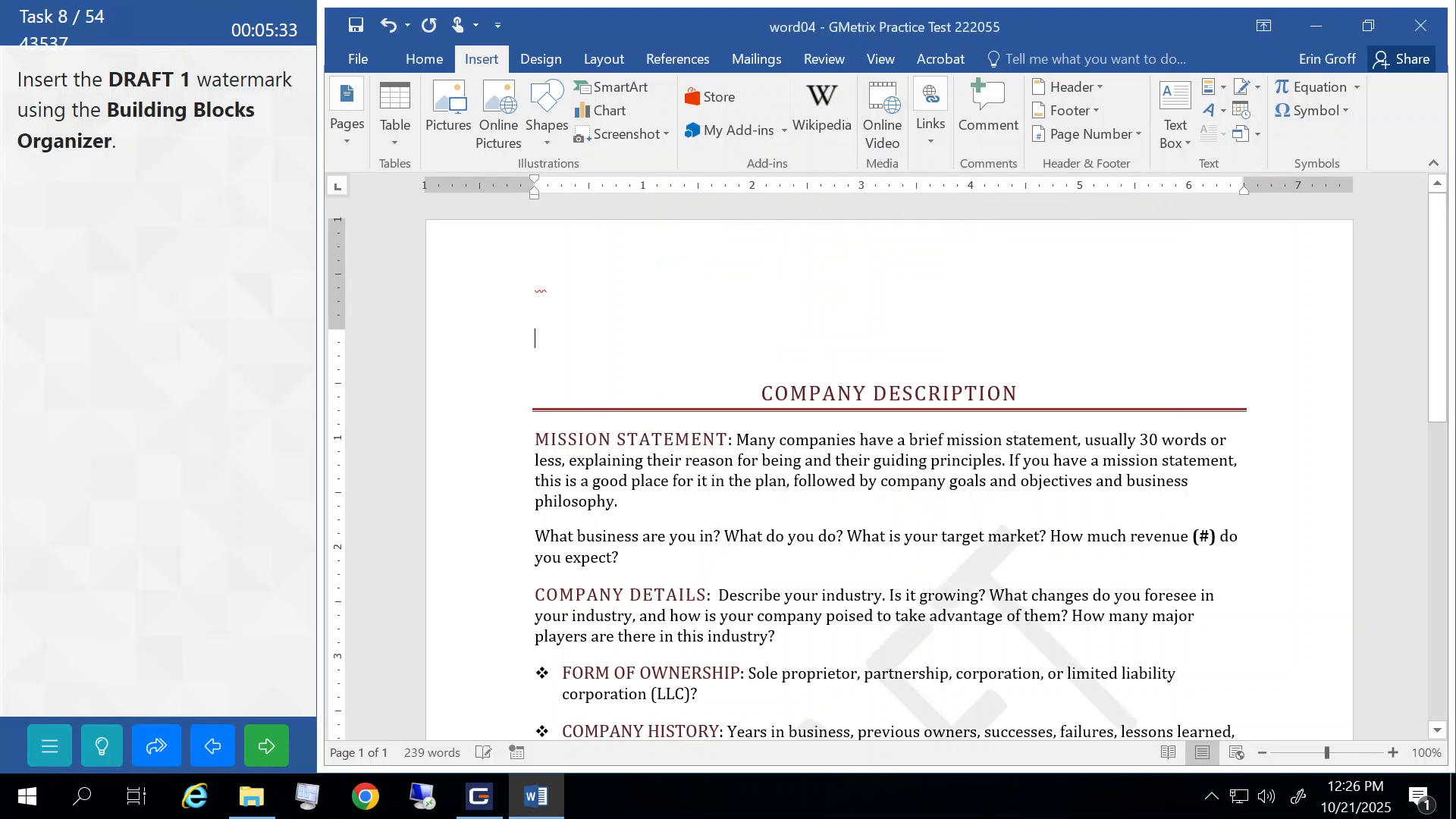
scroll(887, 470, down, 6)
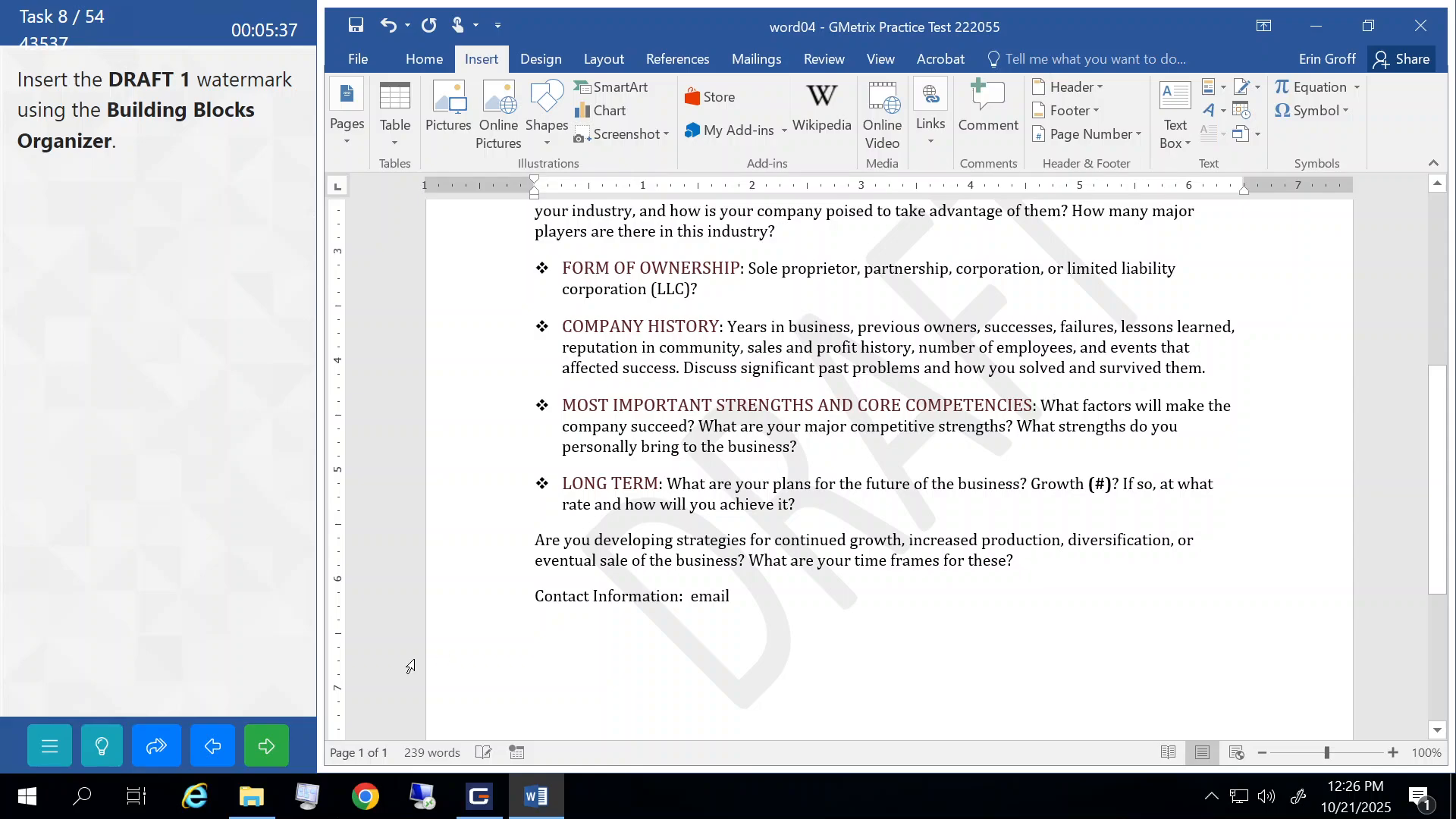
click(279, 745)
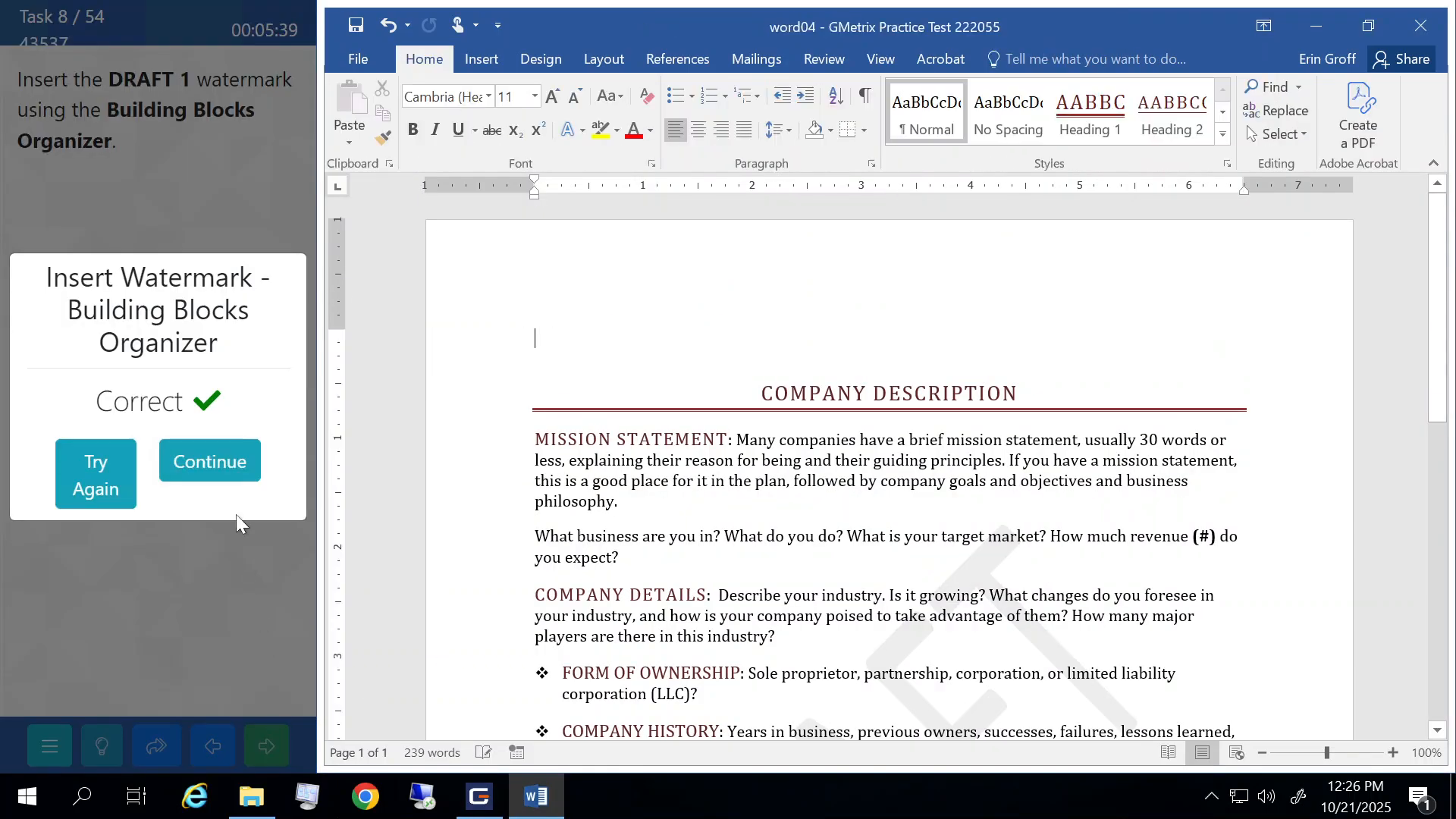
click(230, 466)
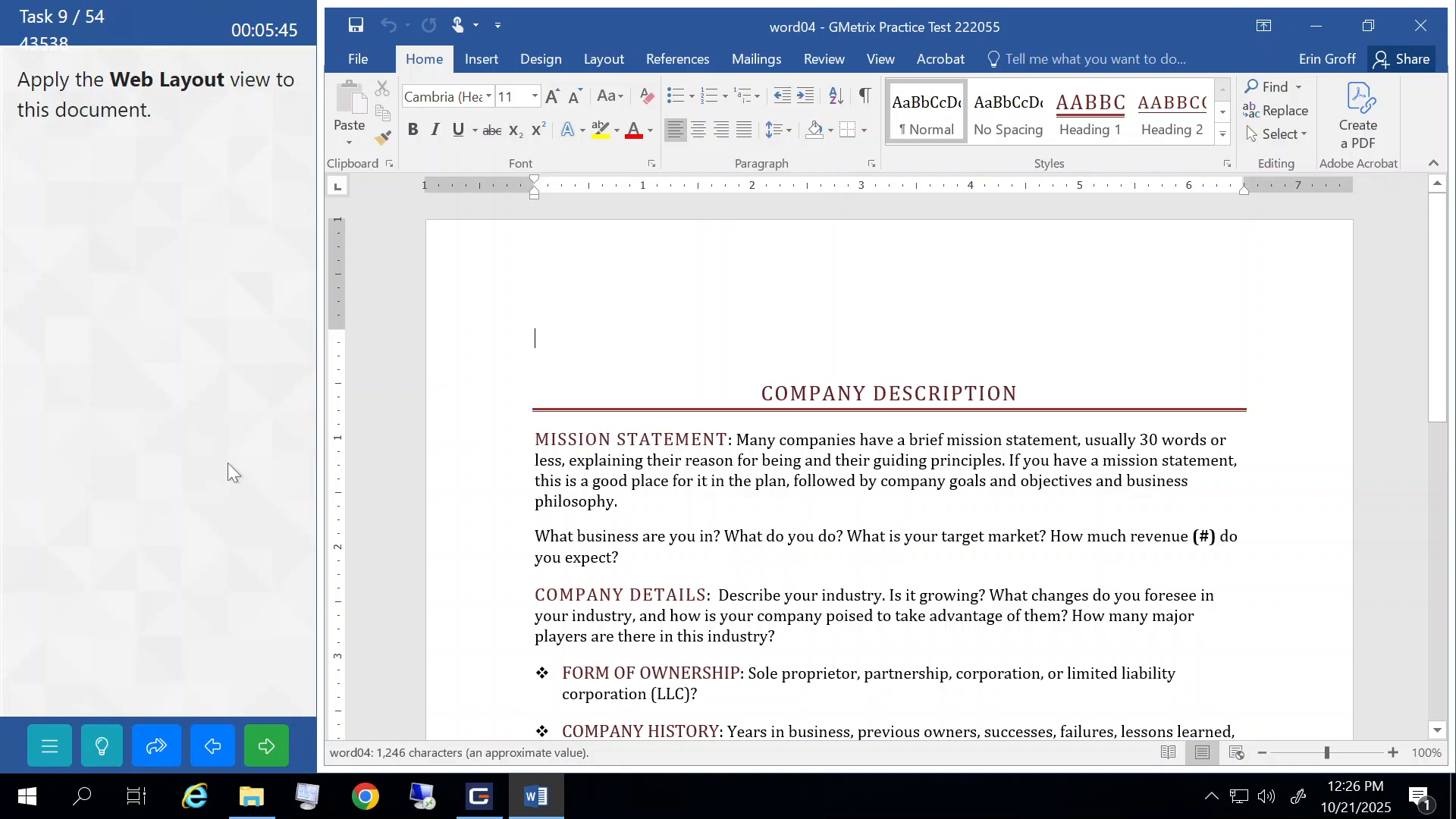
- Switch the document to Web Layout view and submit the task
click(889, 60)
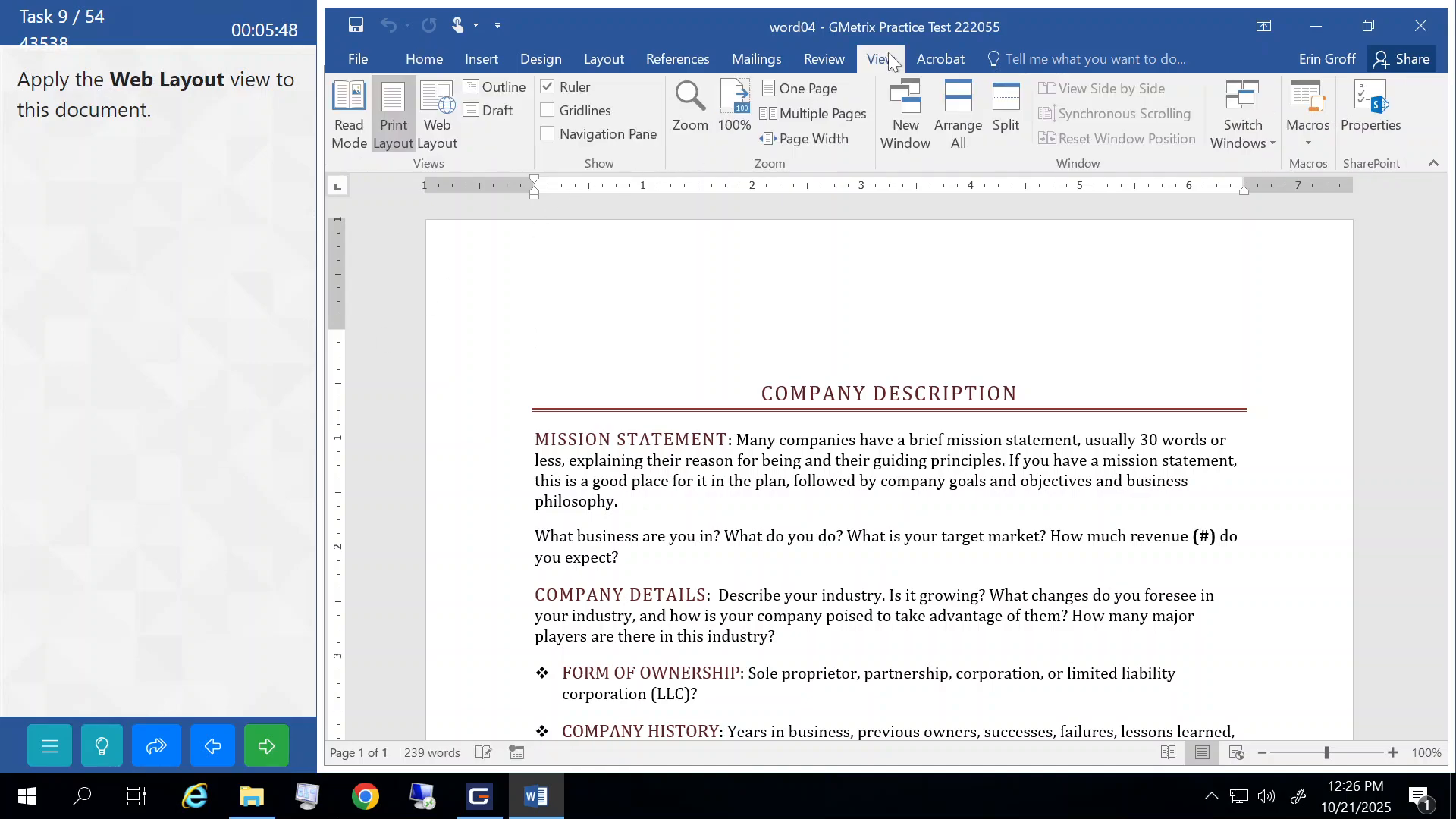
click(435, 120)
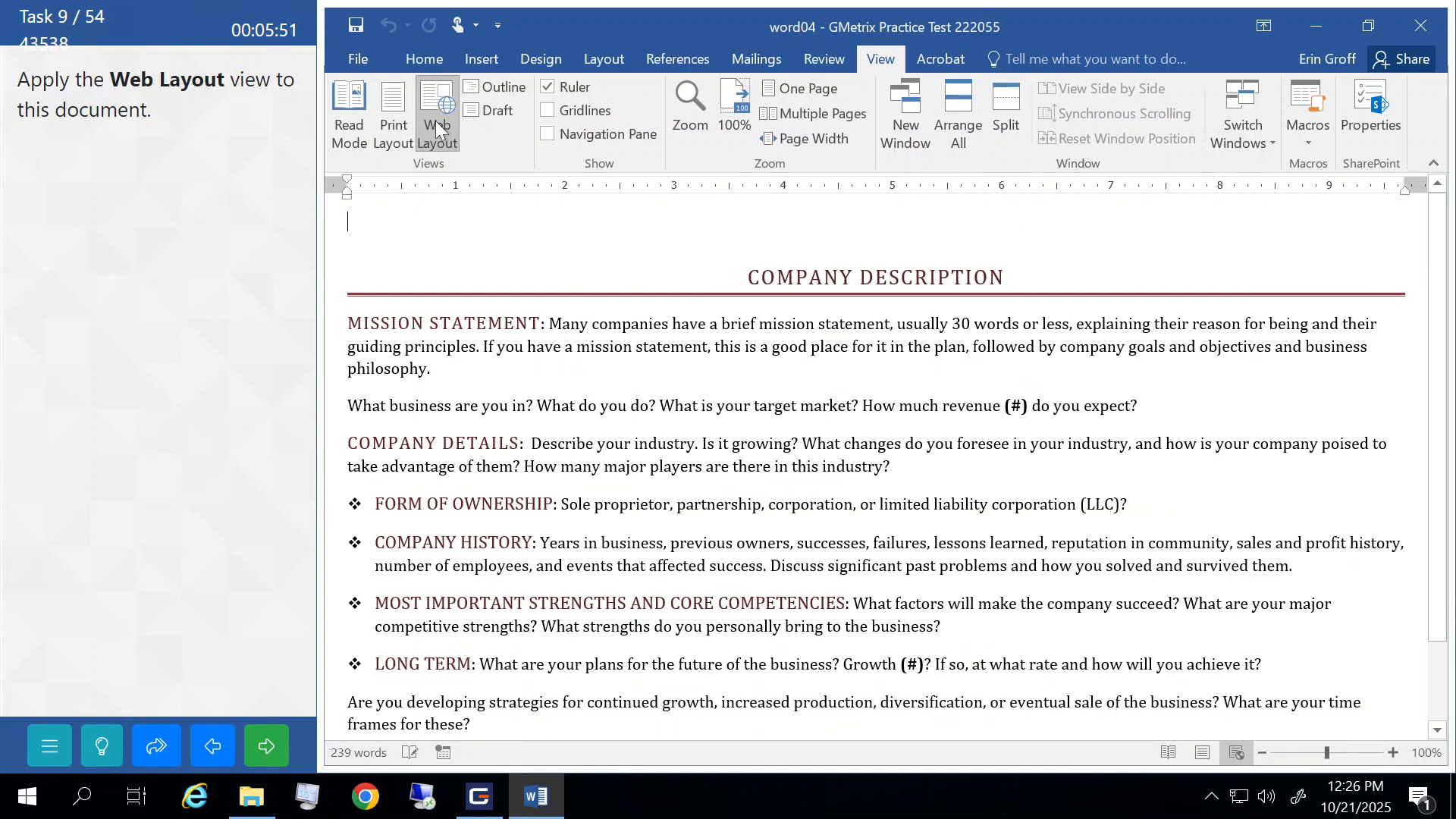
click(272, 747)
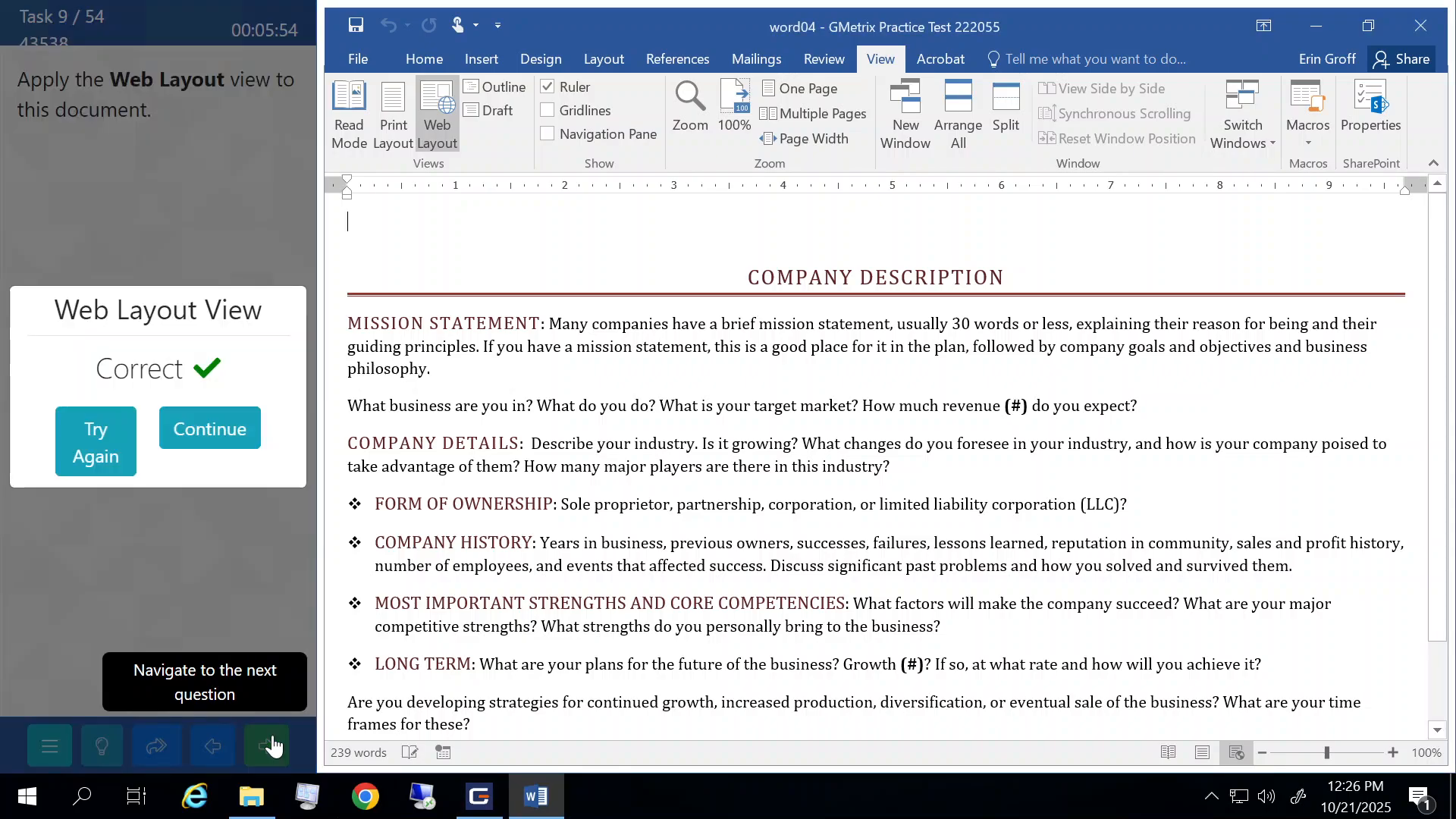
click(215, 427)
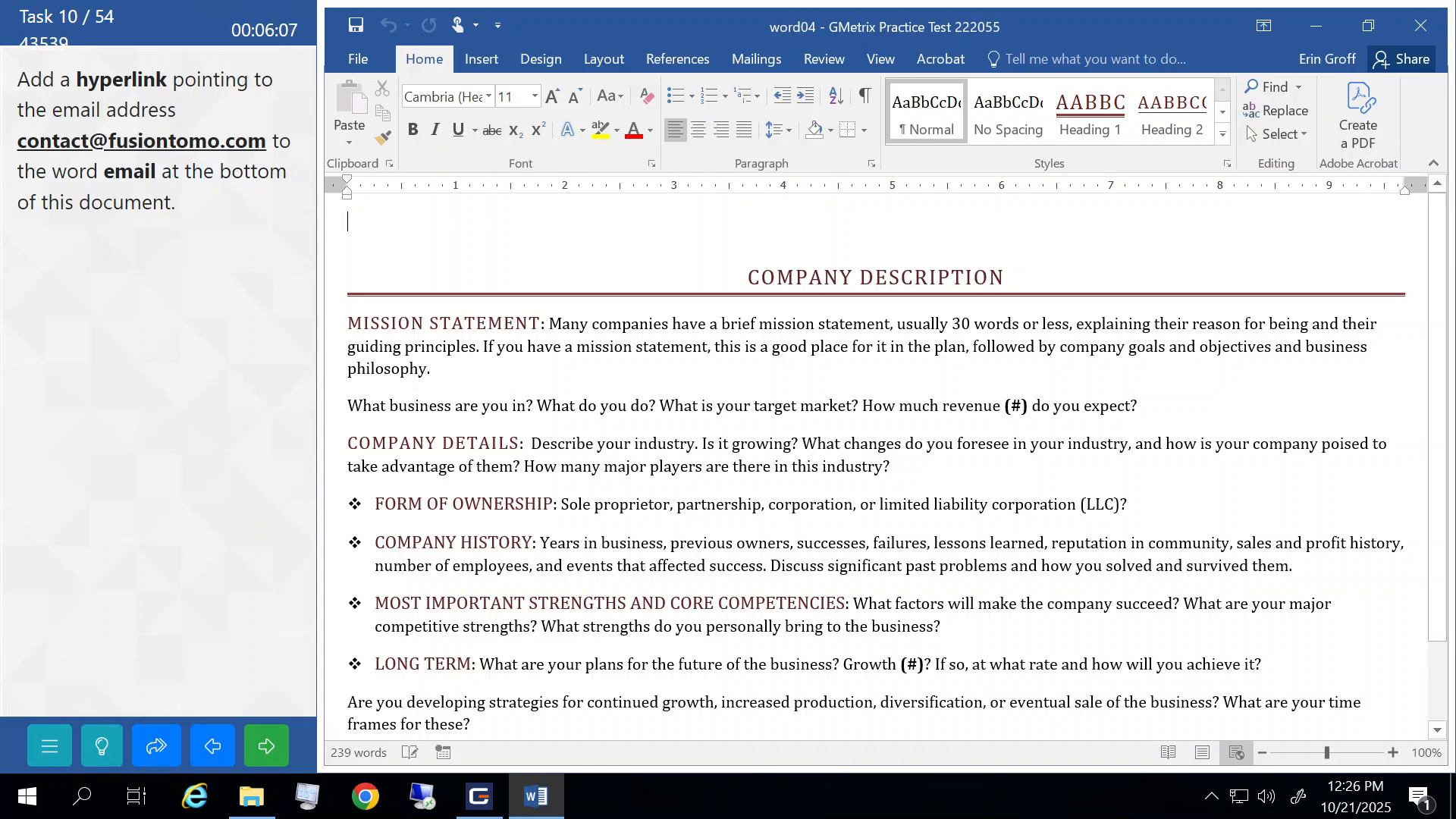
- Hyperlink the word email on the Contact Information line to the contact e-mail address, then submit
scroll(876, 455, down, 2)
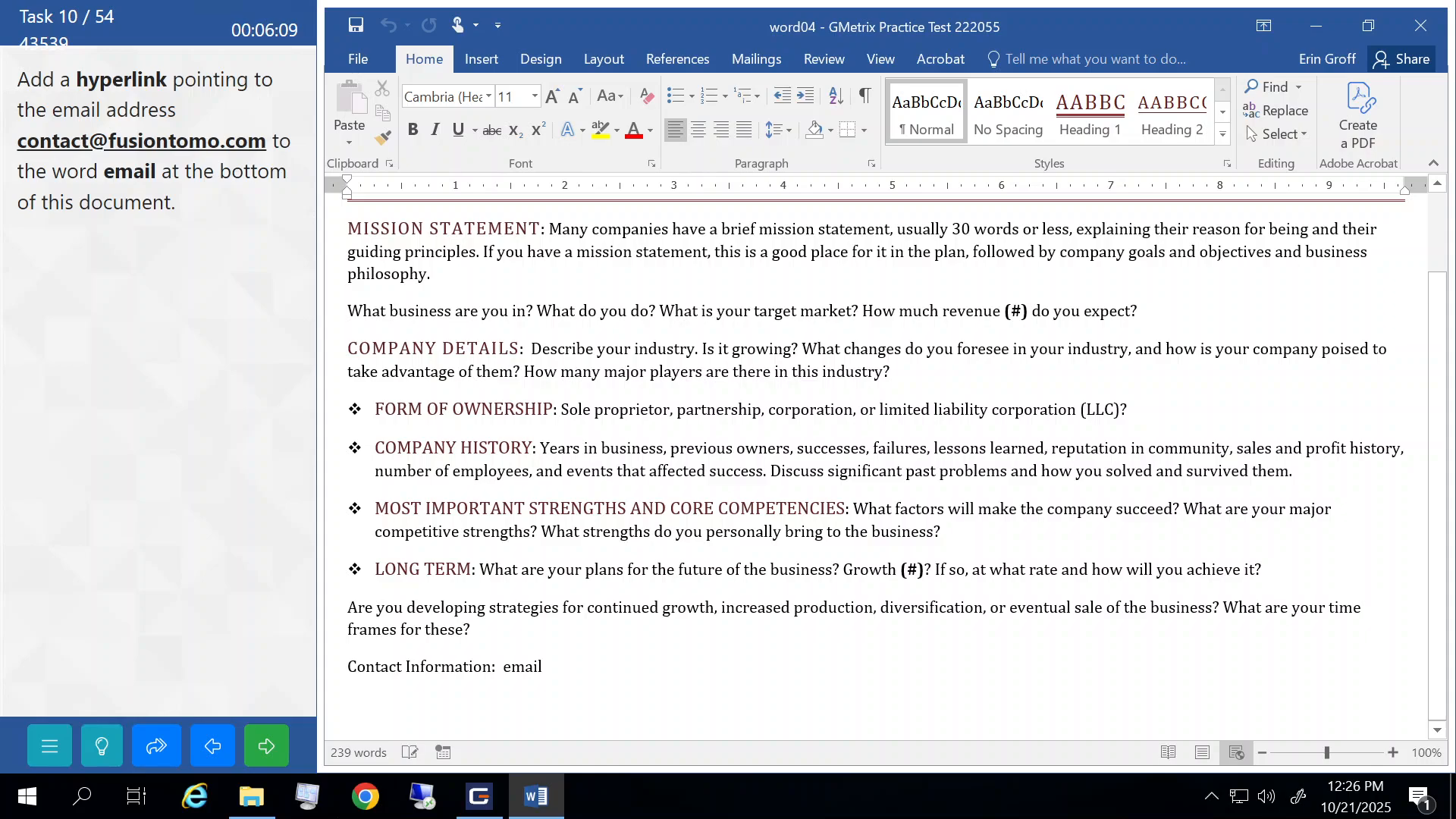
double_click(525, 666)
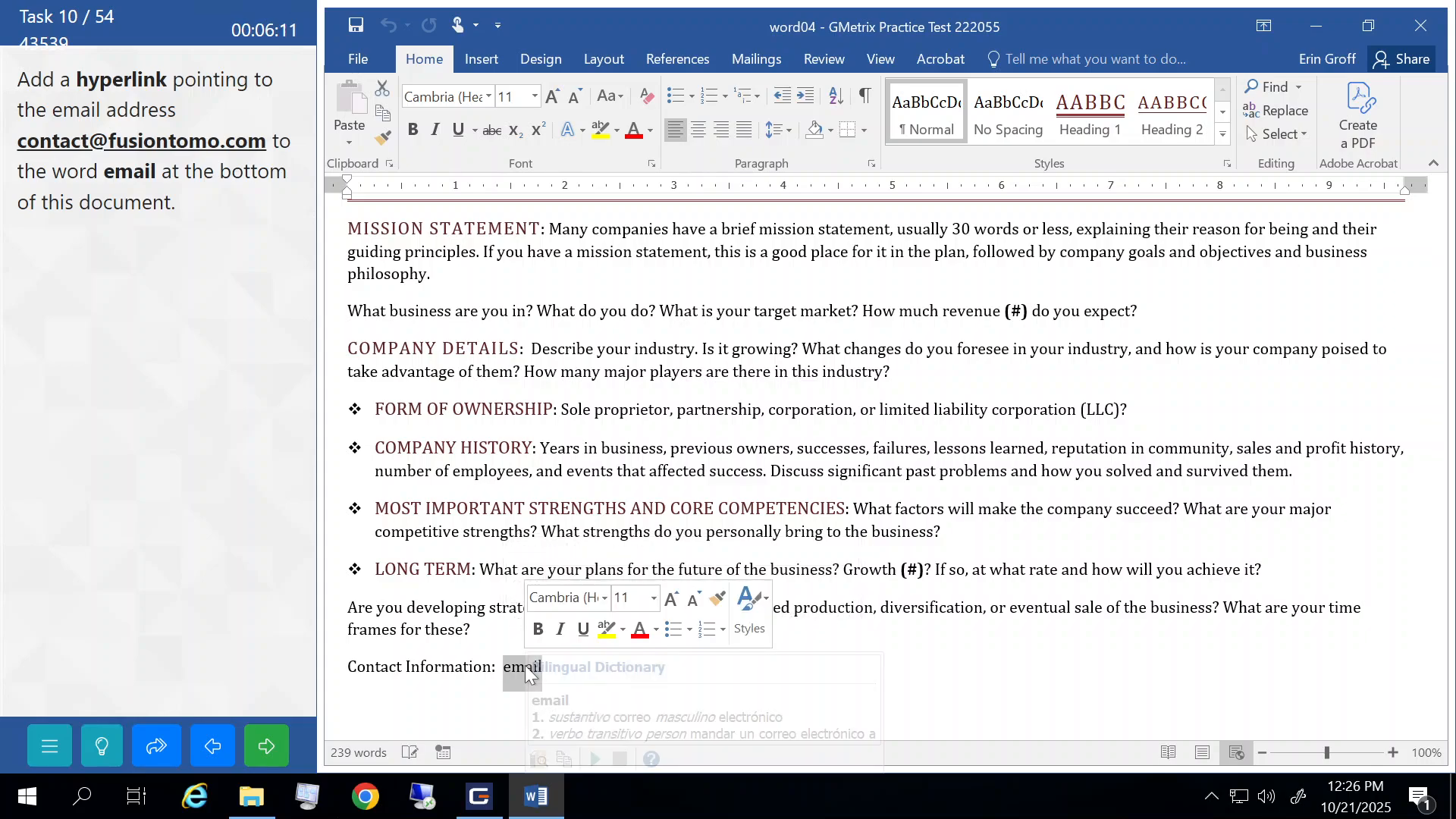
click(480, 61)
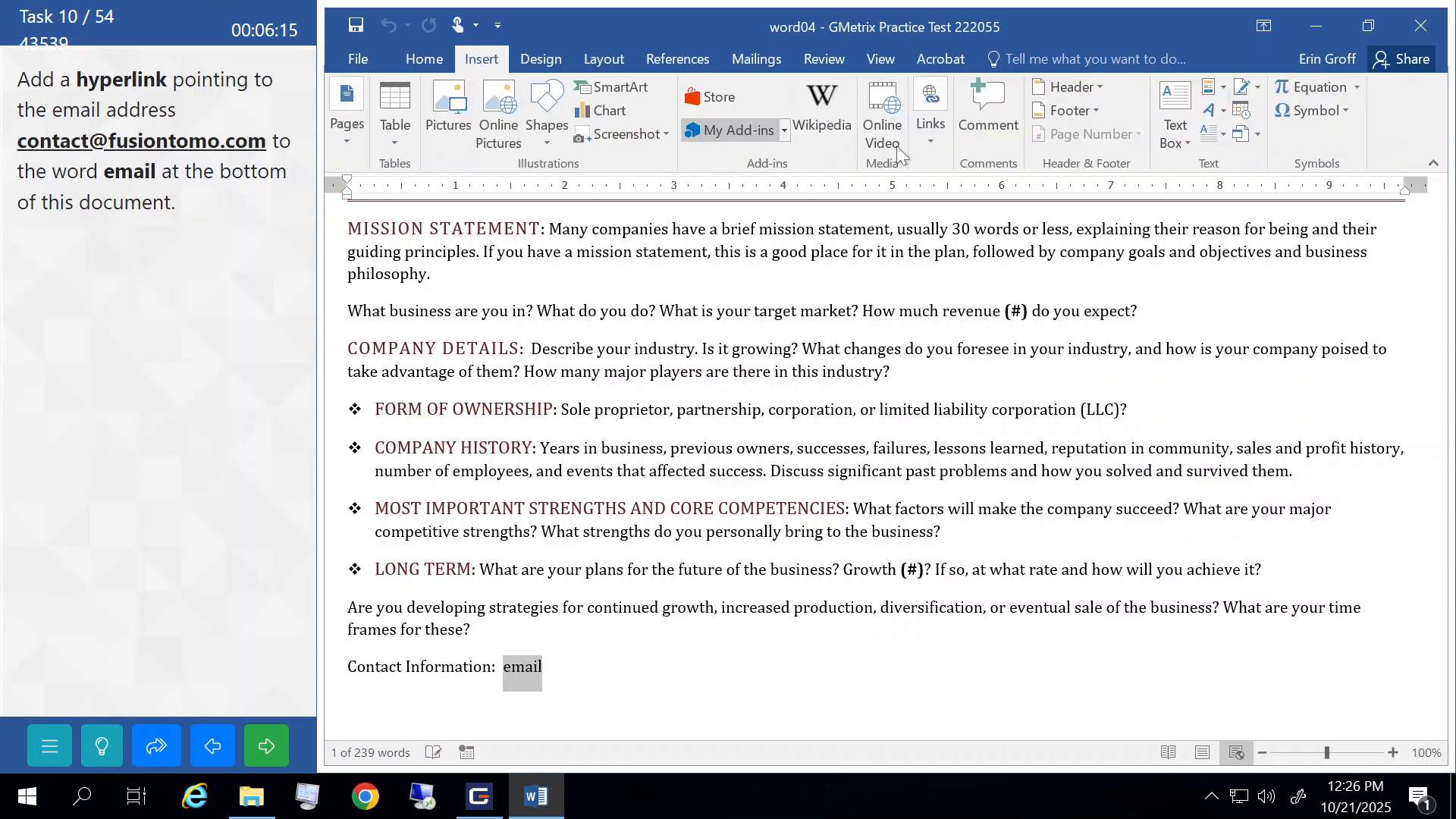
click(928, 132)
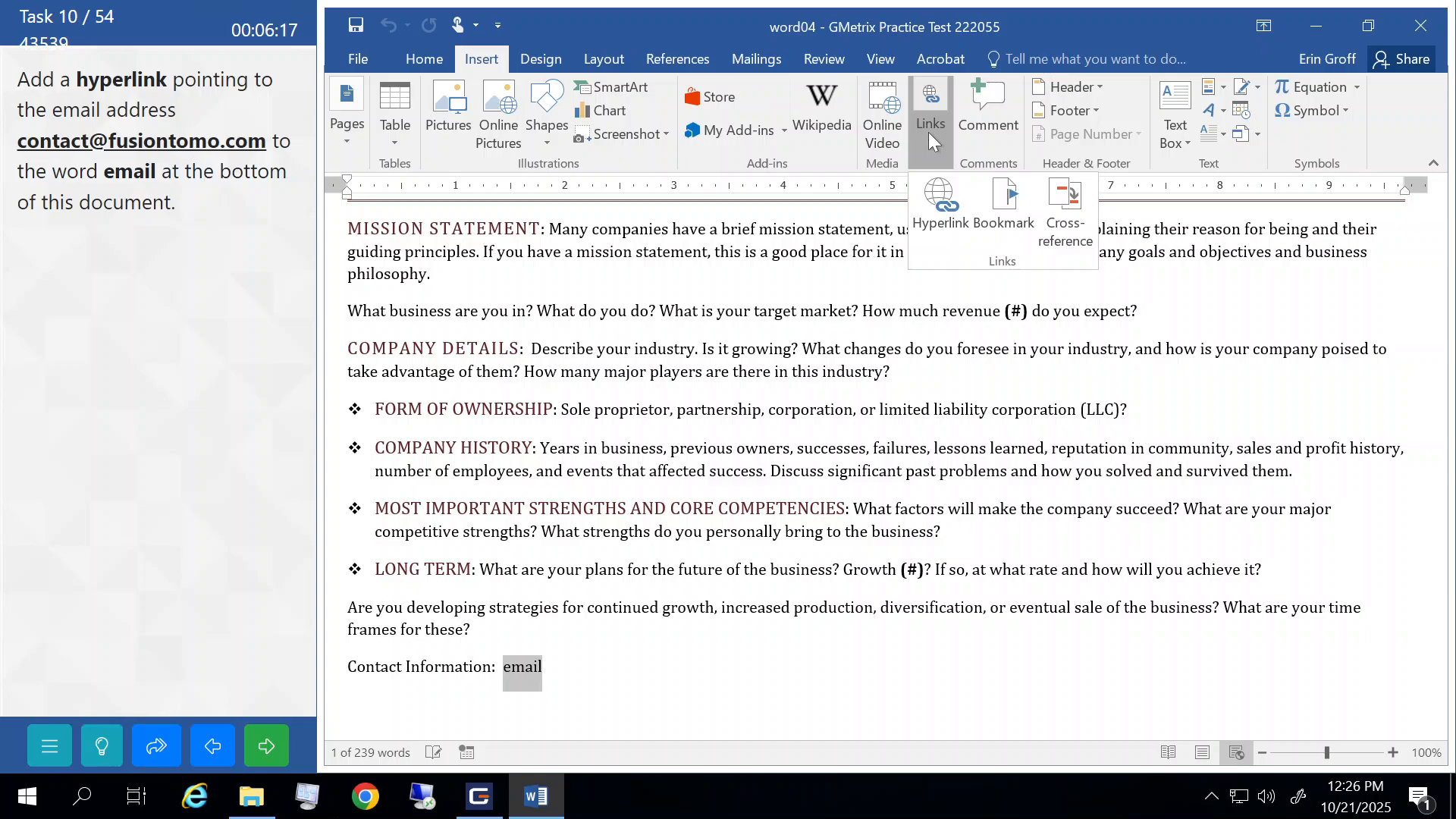
click(938, 204)
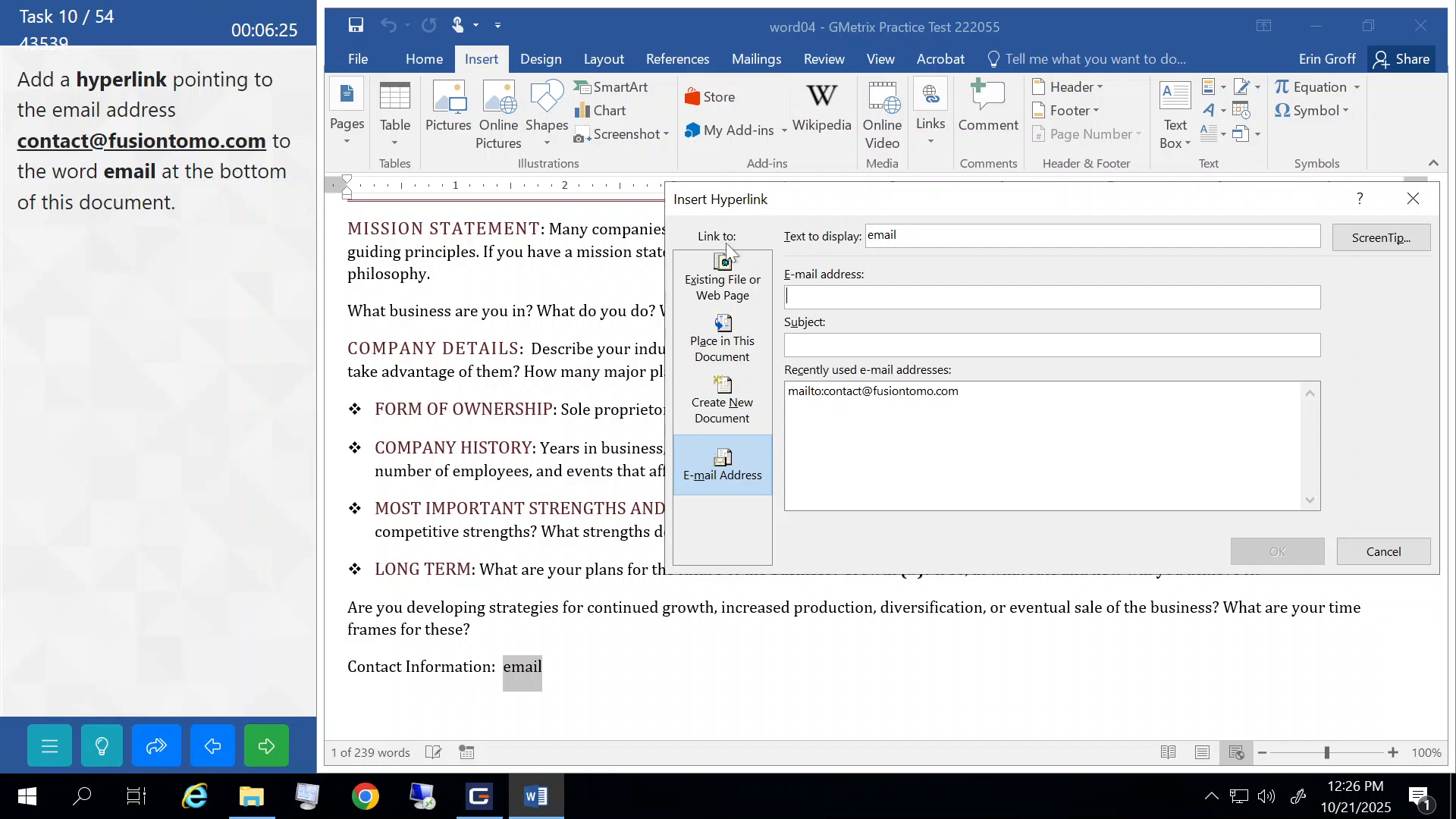
click(724, 278)
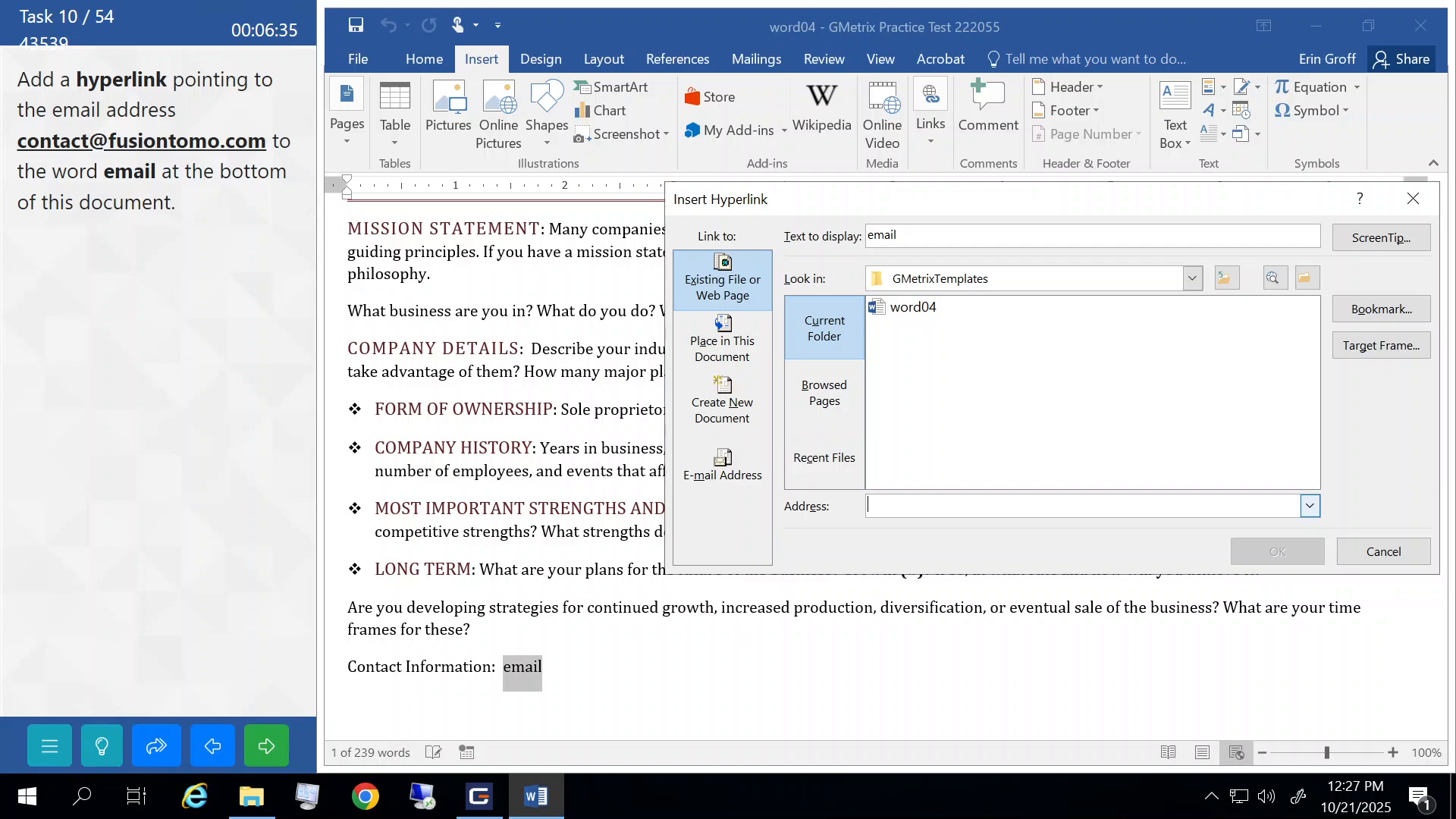
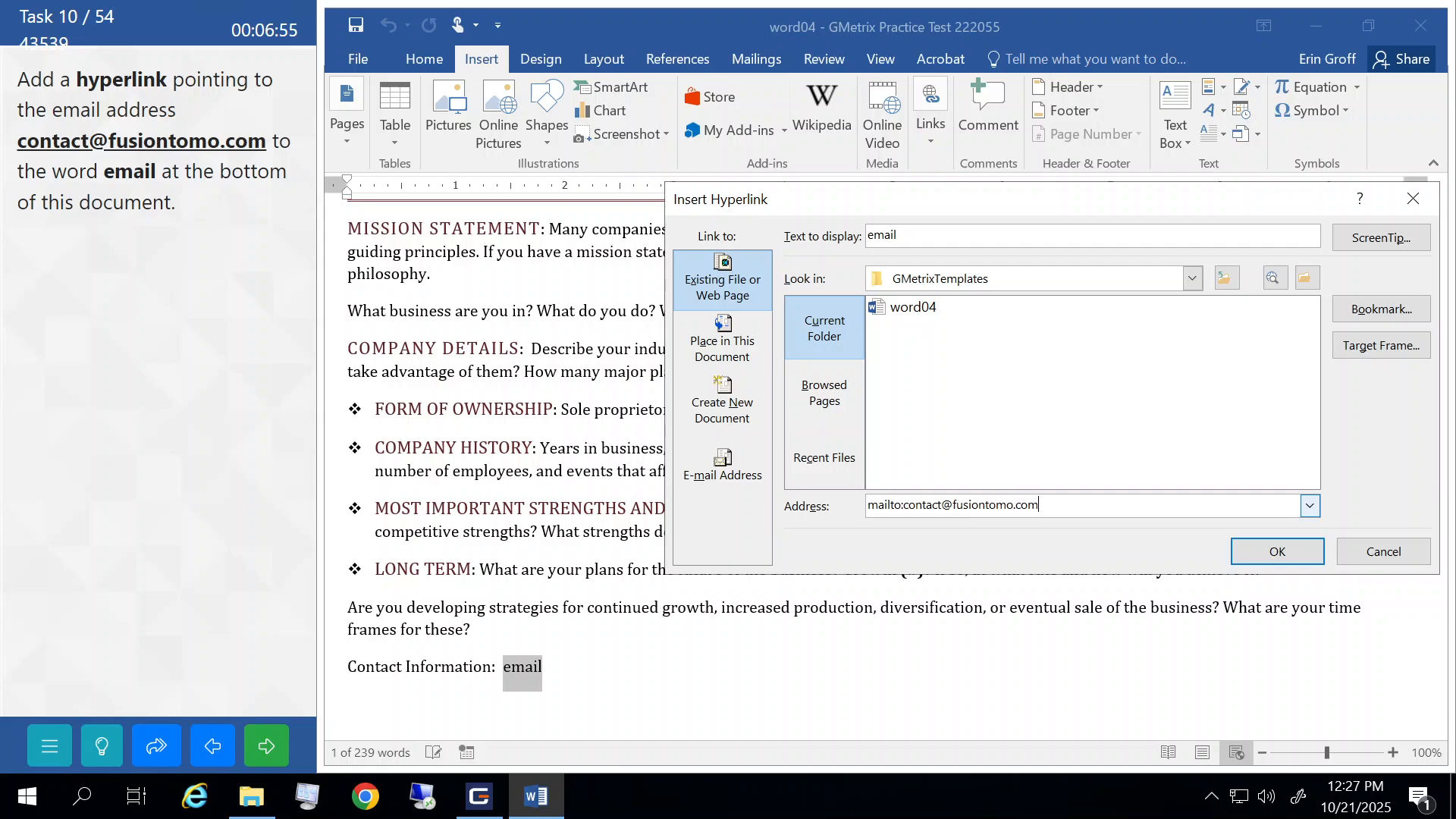
click(1274, 564)
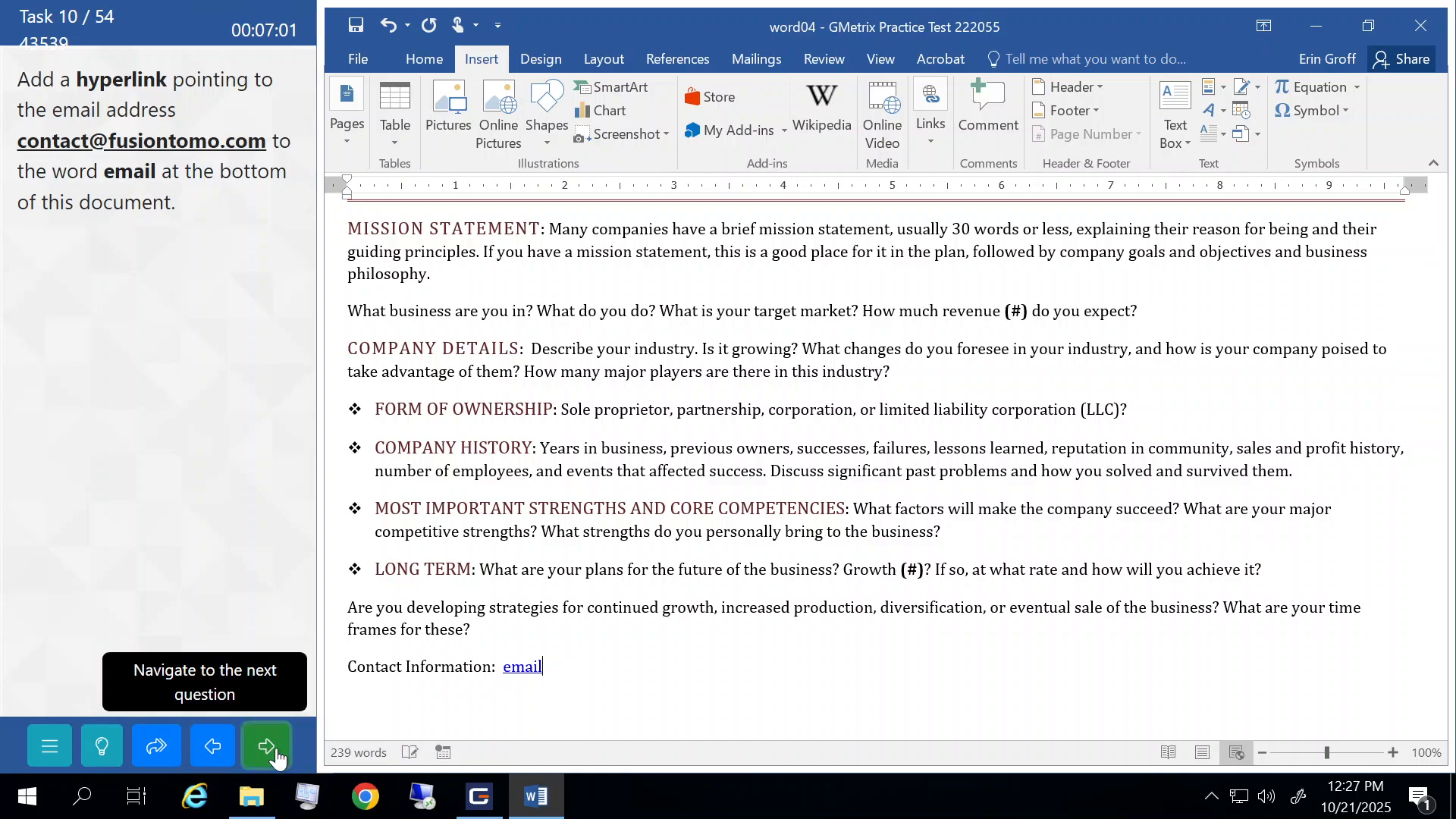
click(273, 749)
click(214, 414)
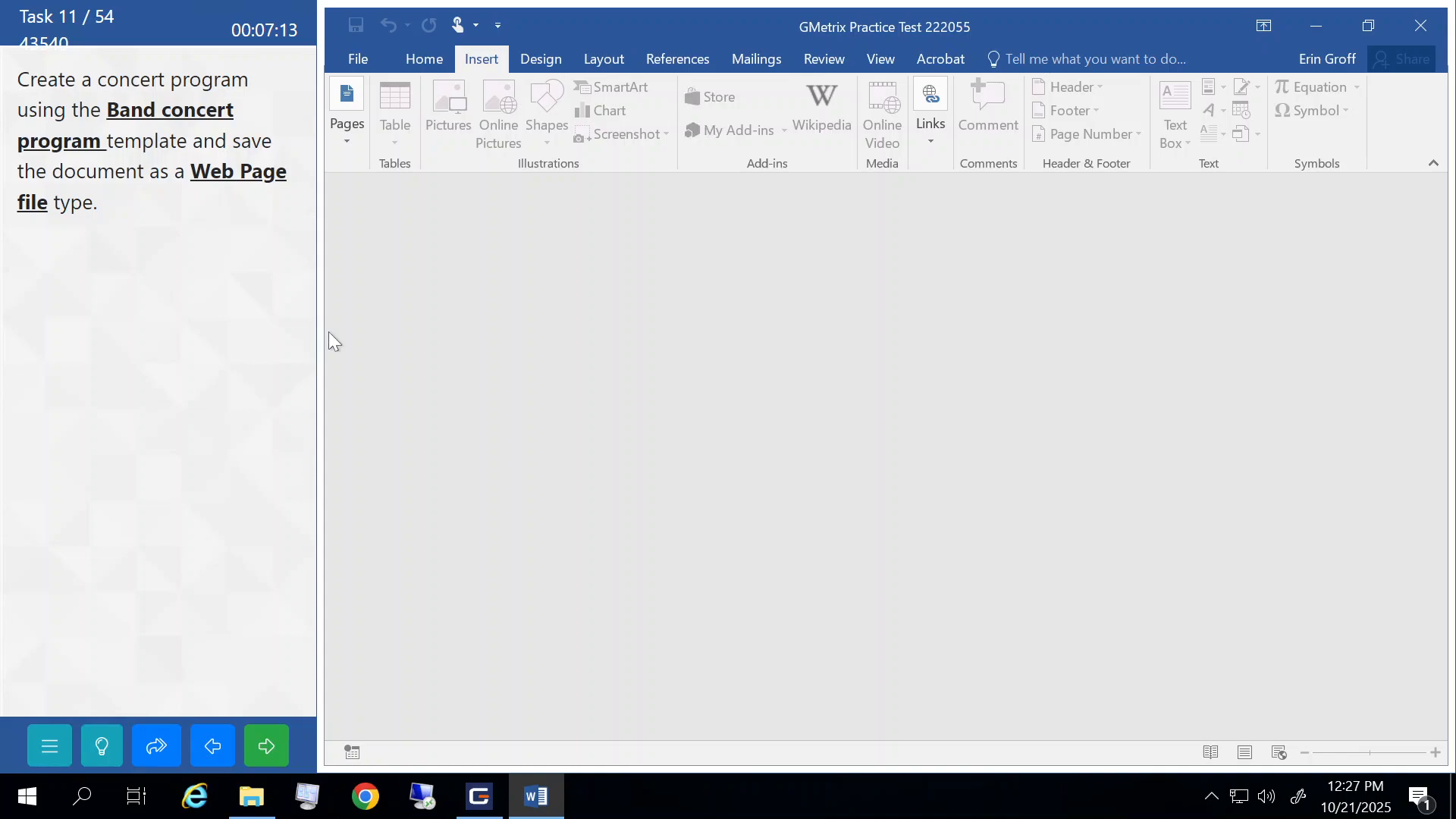
- Create a new document from the online 'band concert program' template
click(357, 65)
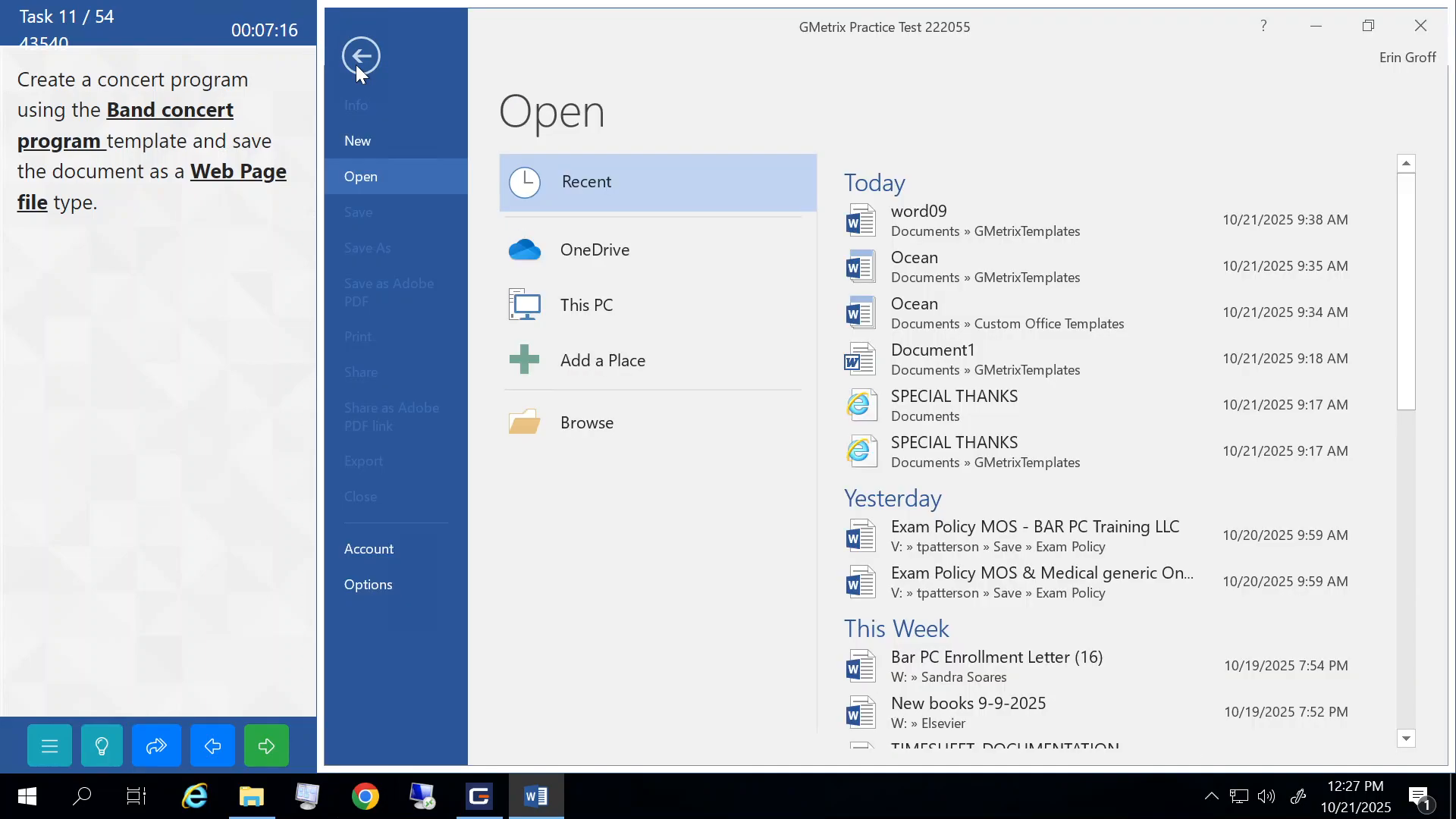
click(364, 140)
click(587, 184)
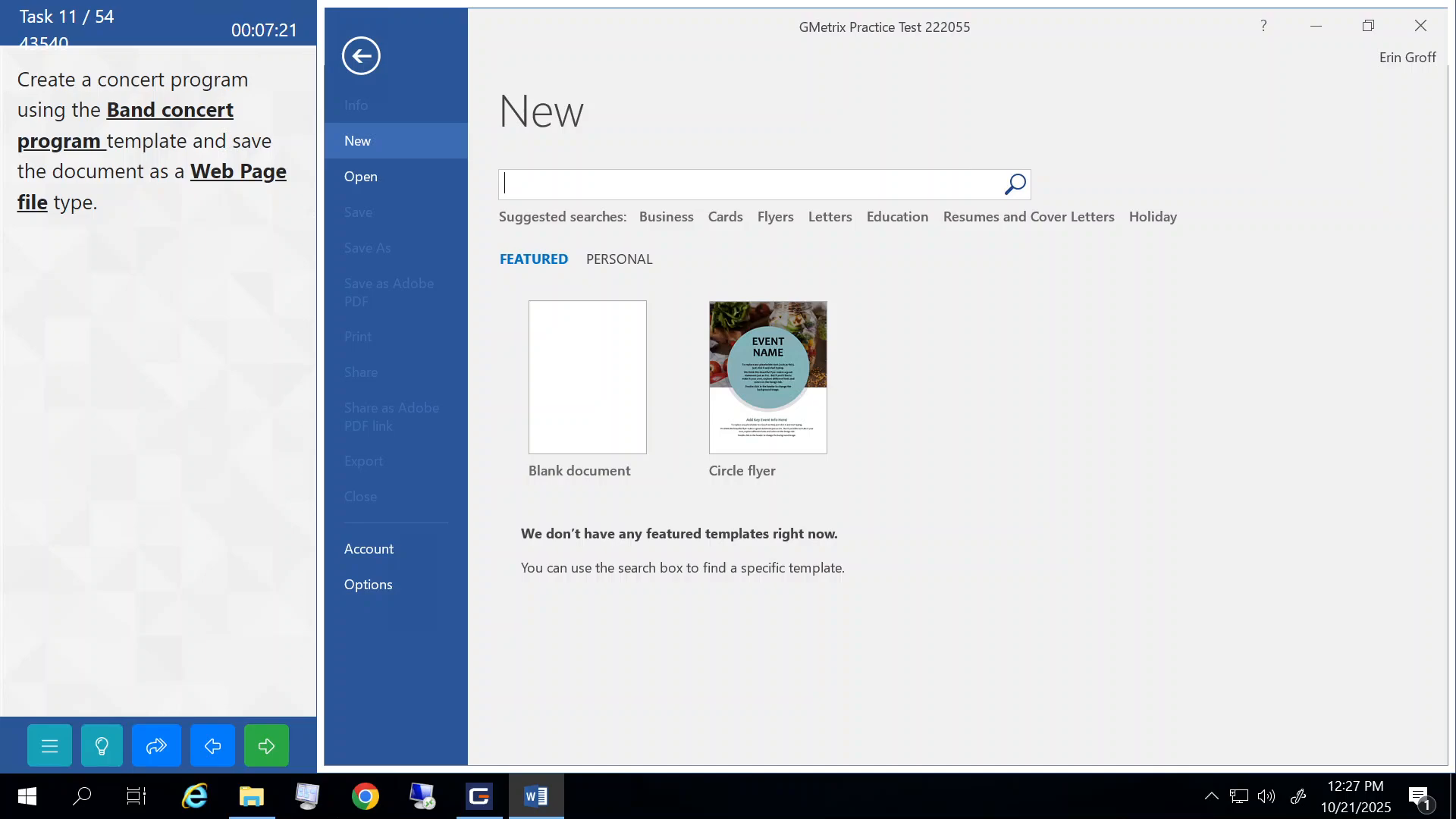
text(band concert program)
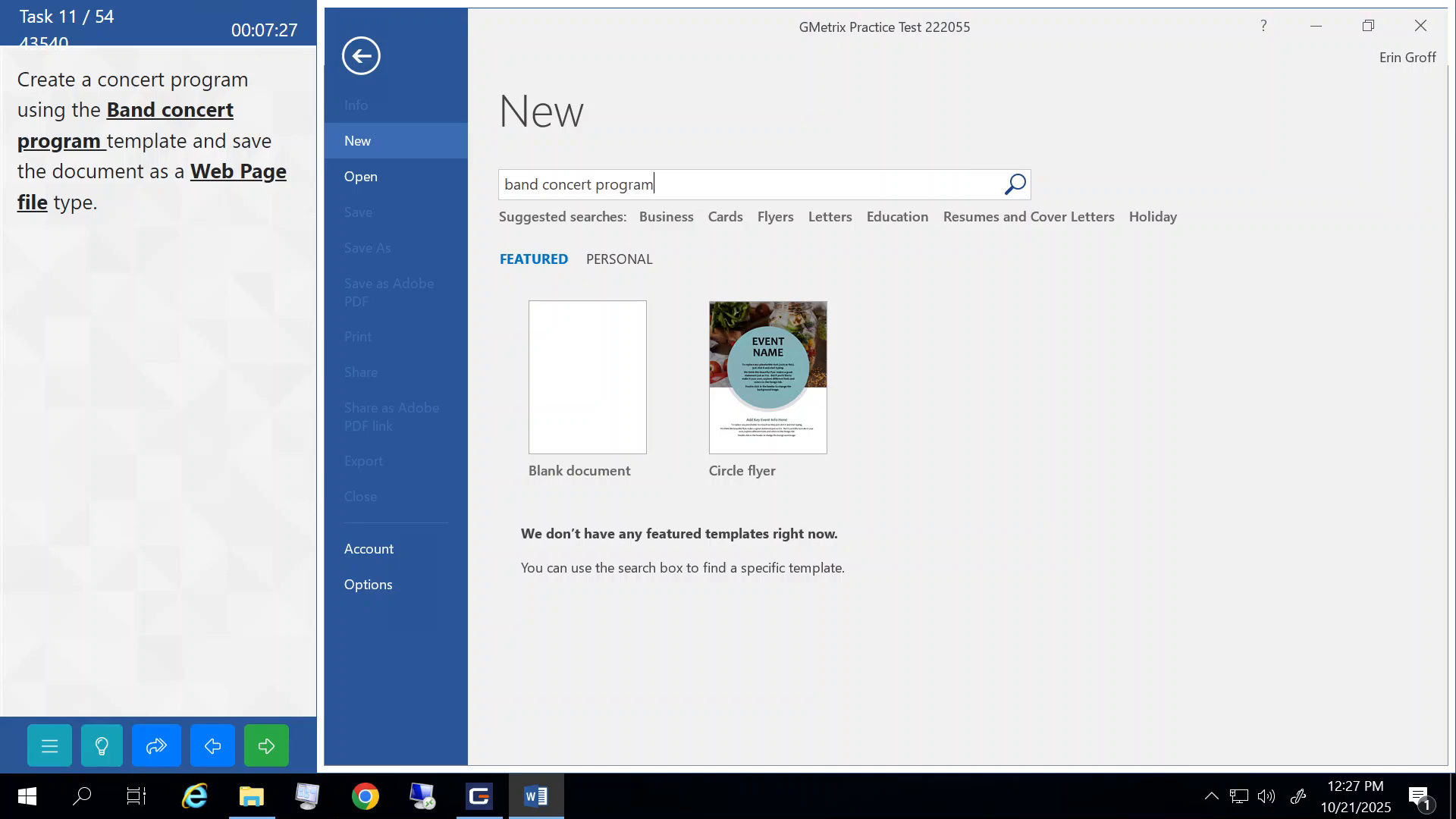
key(Return)
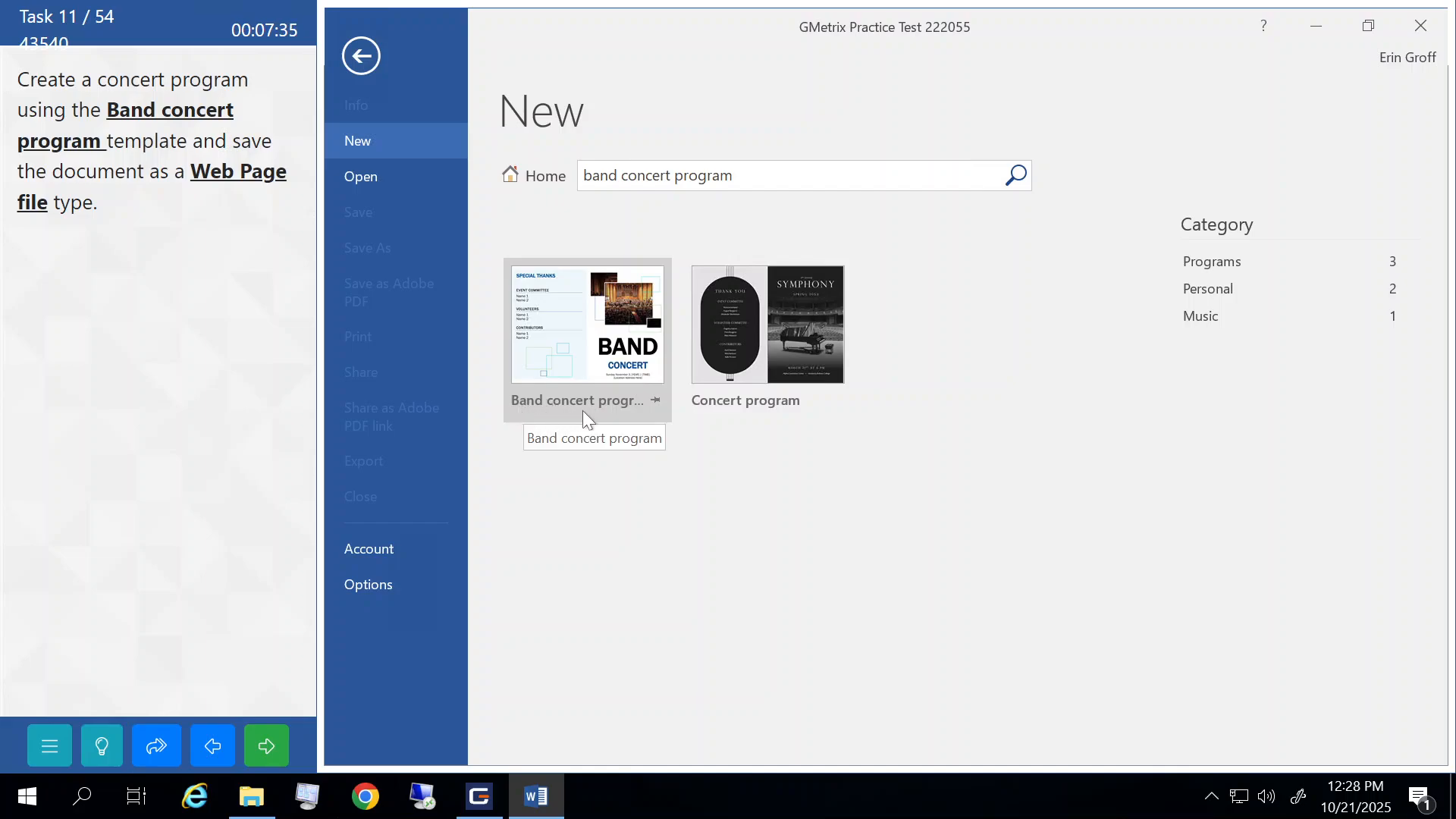
click(573, 315)
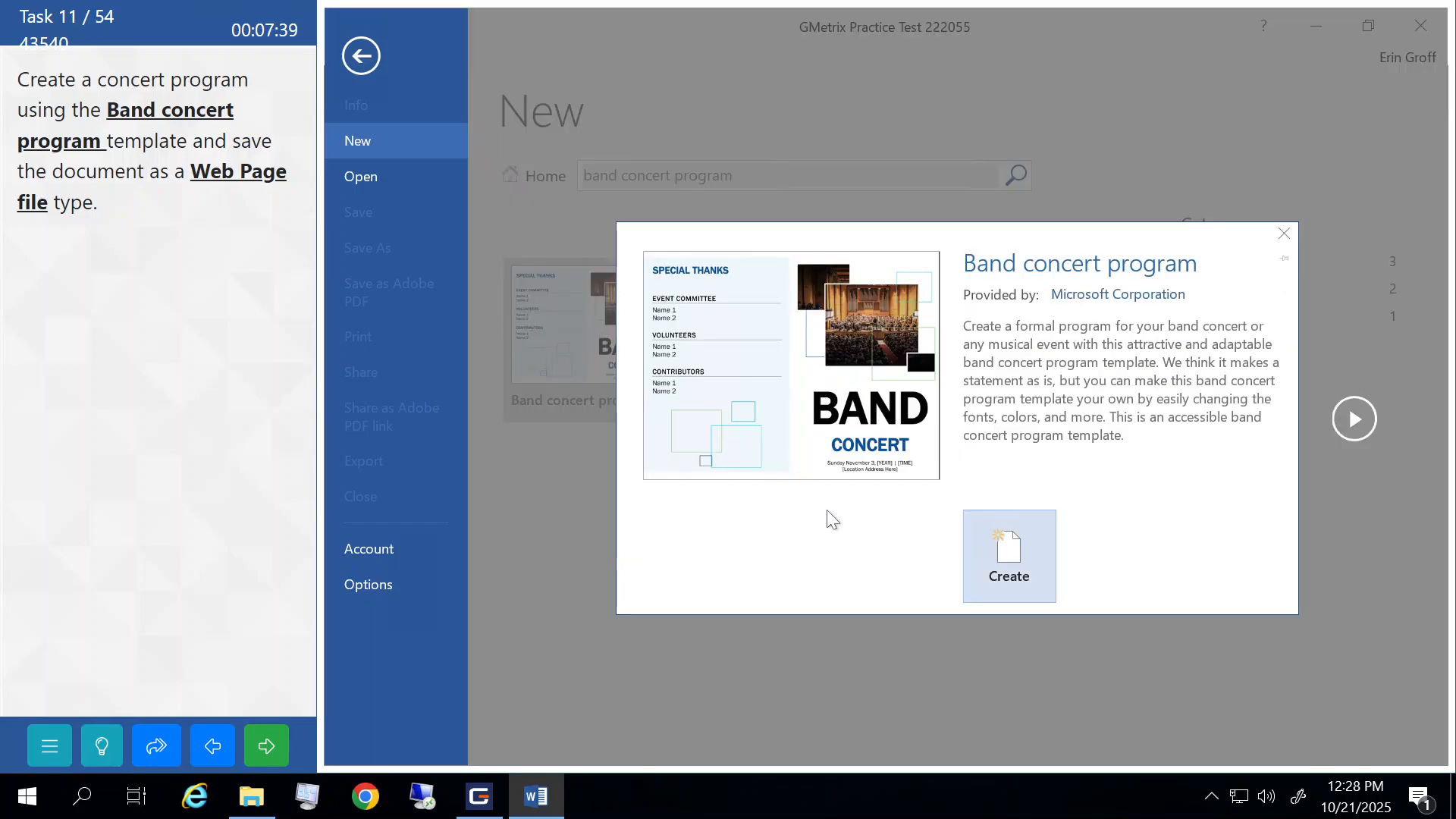
click(1007, 568)
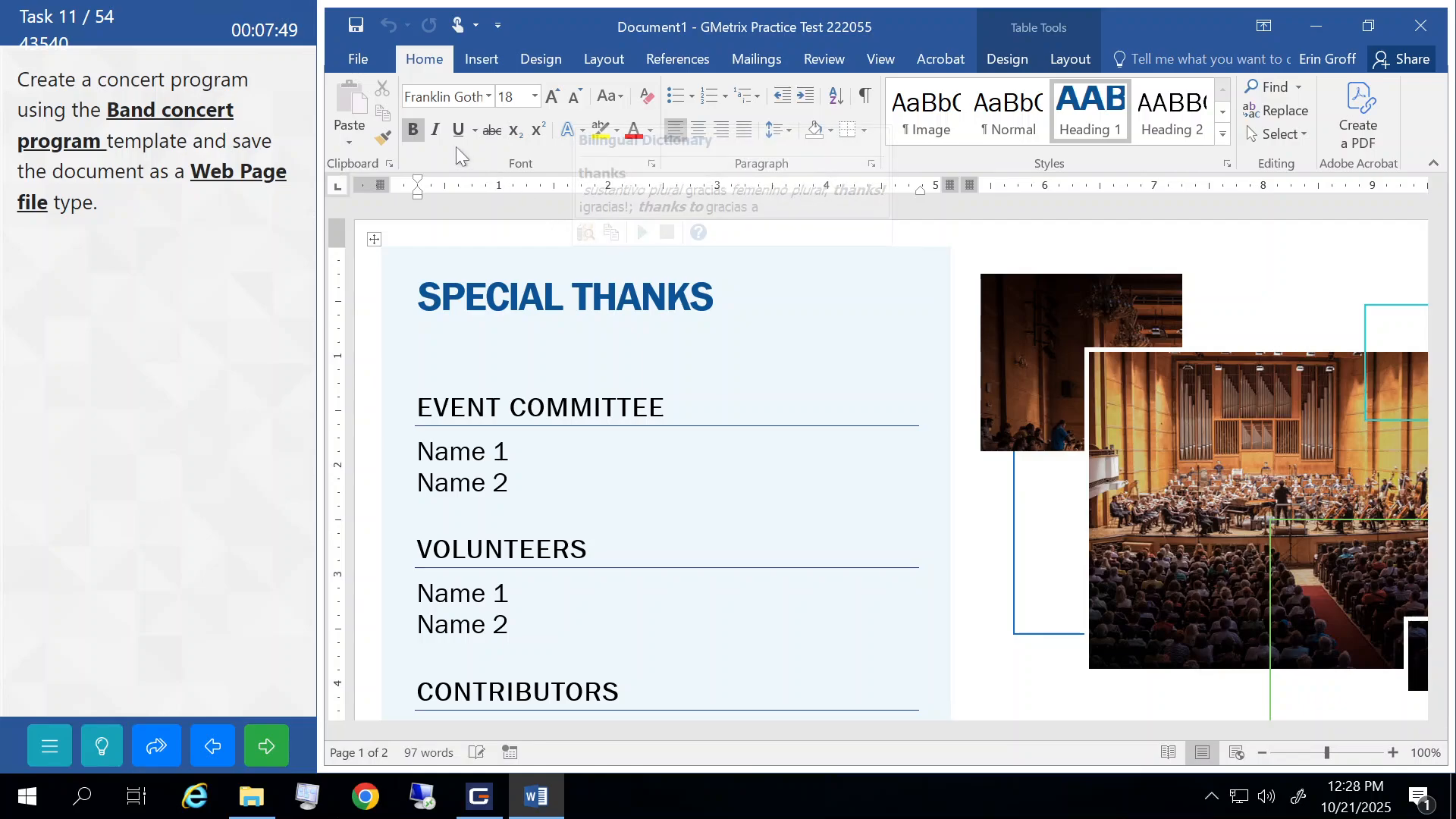
- Save the concert program as a Web Page named SPECIAL THANKS, replacing the existing file, and submit the task
click(359, 66)
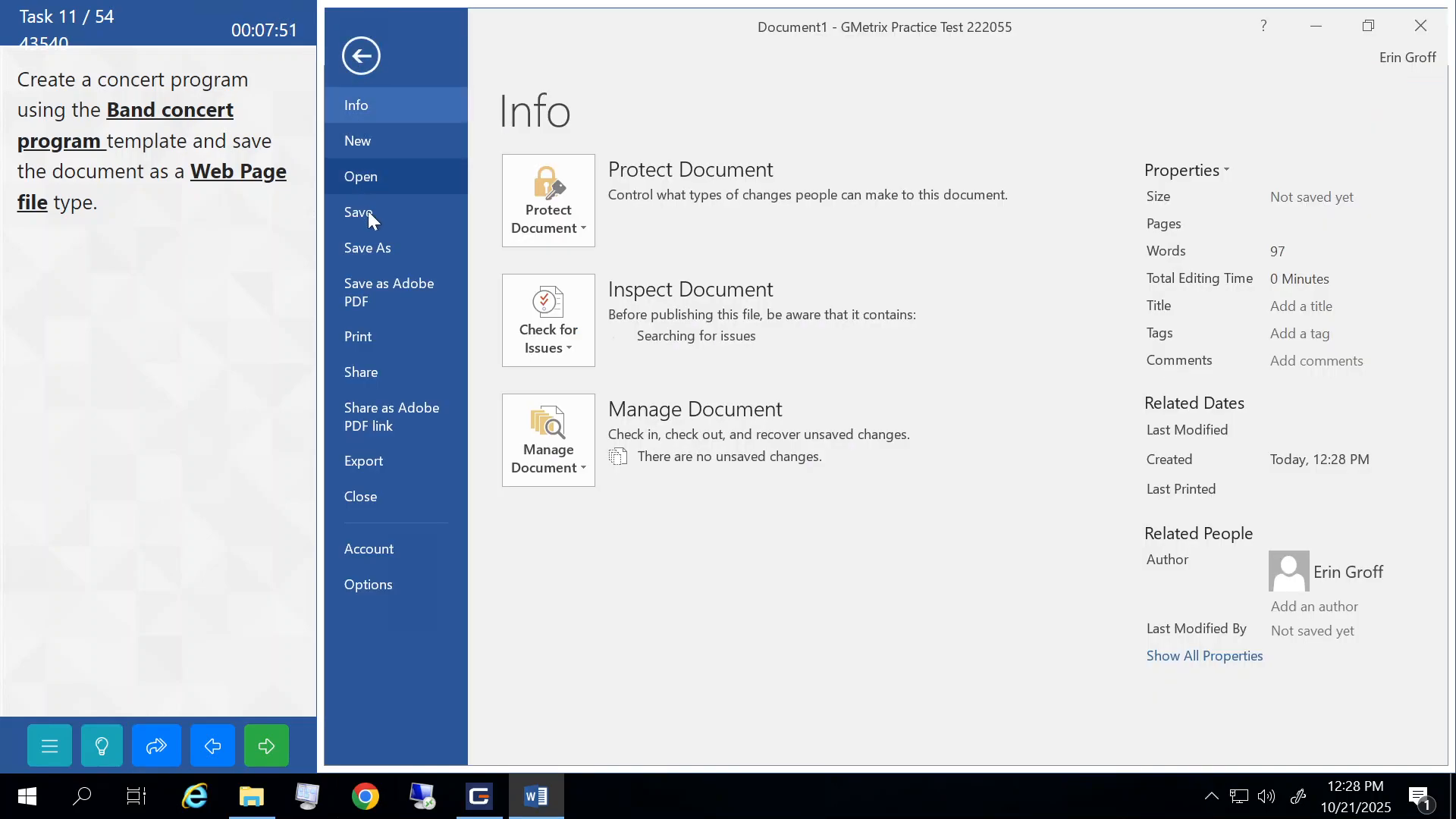
click(375, 248)
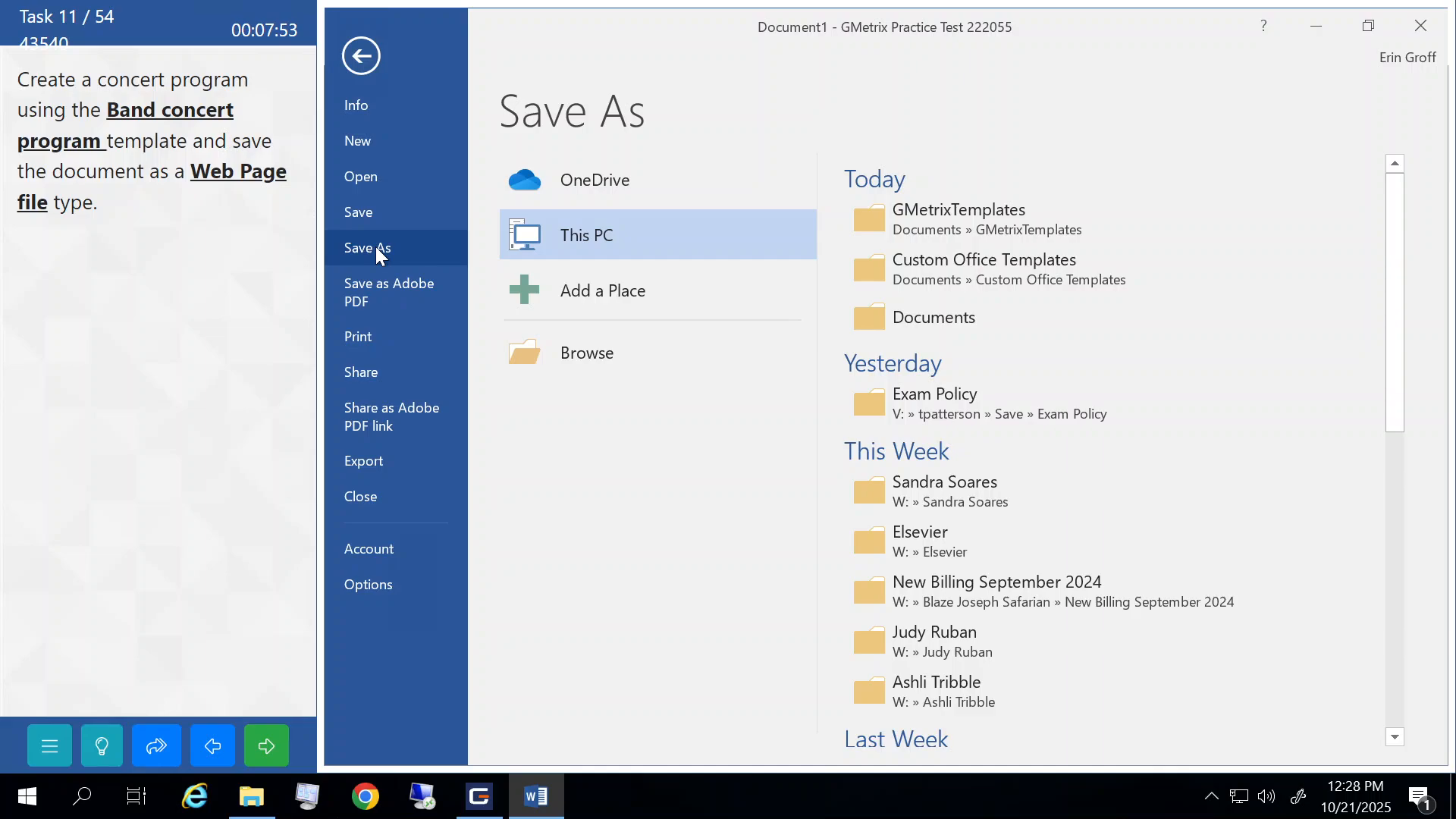
click(584, 350)
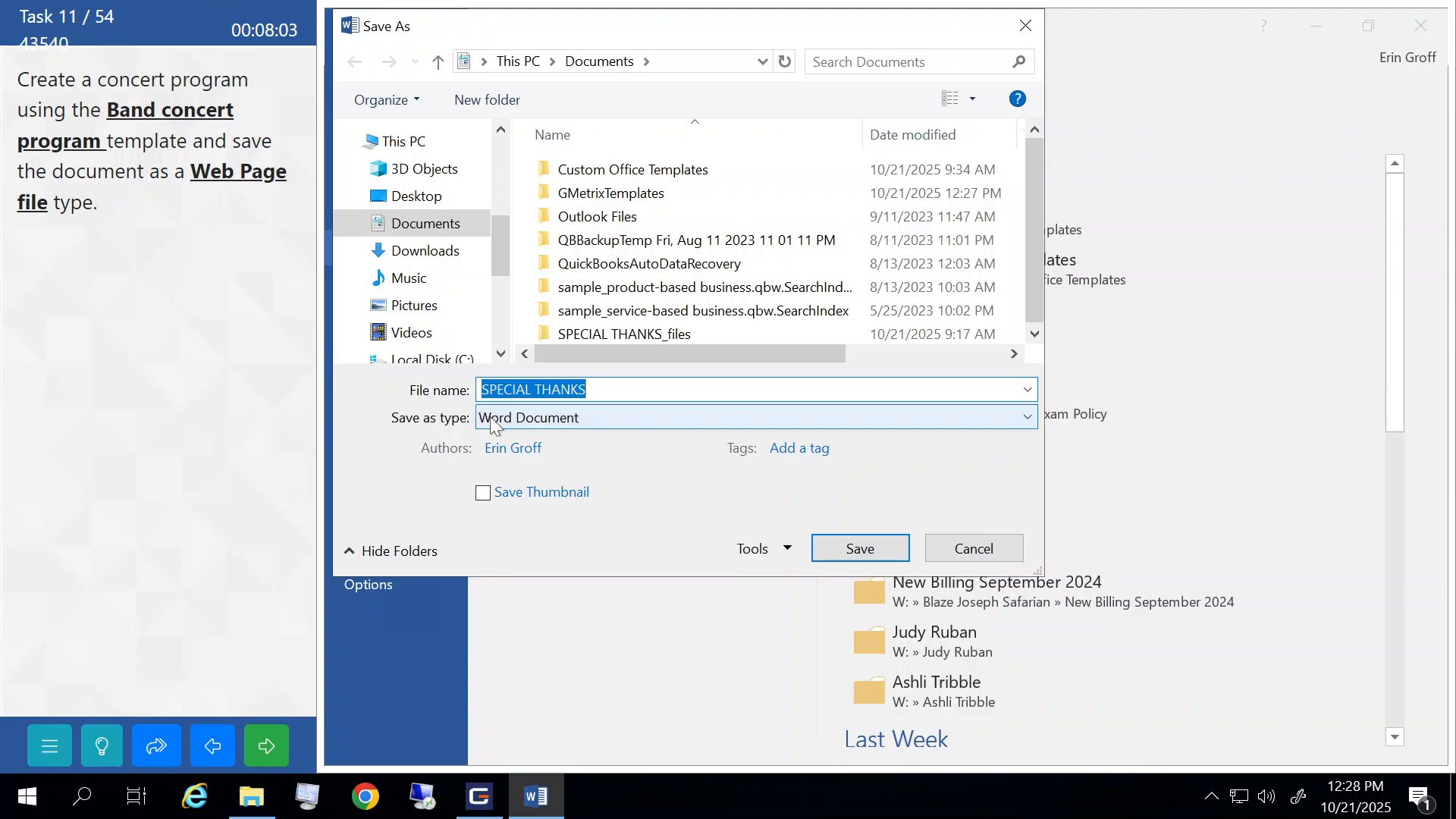
click(509, 417)
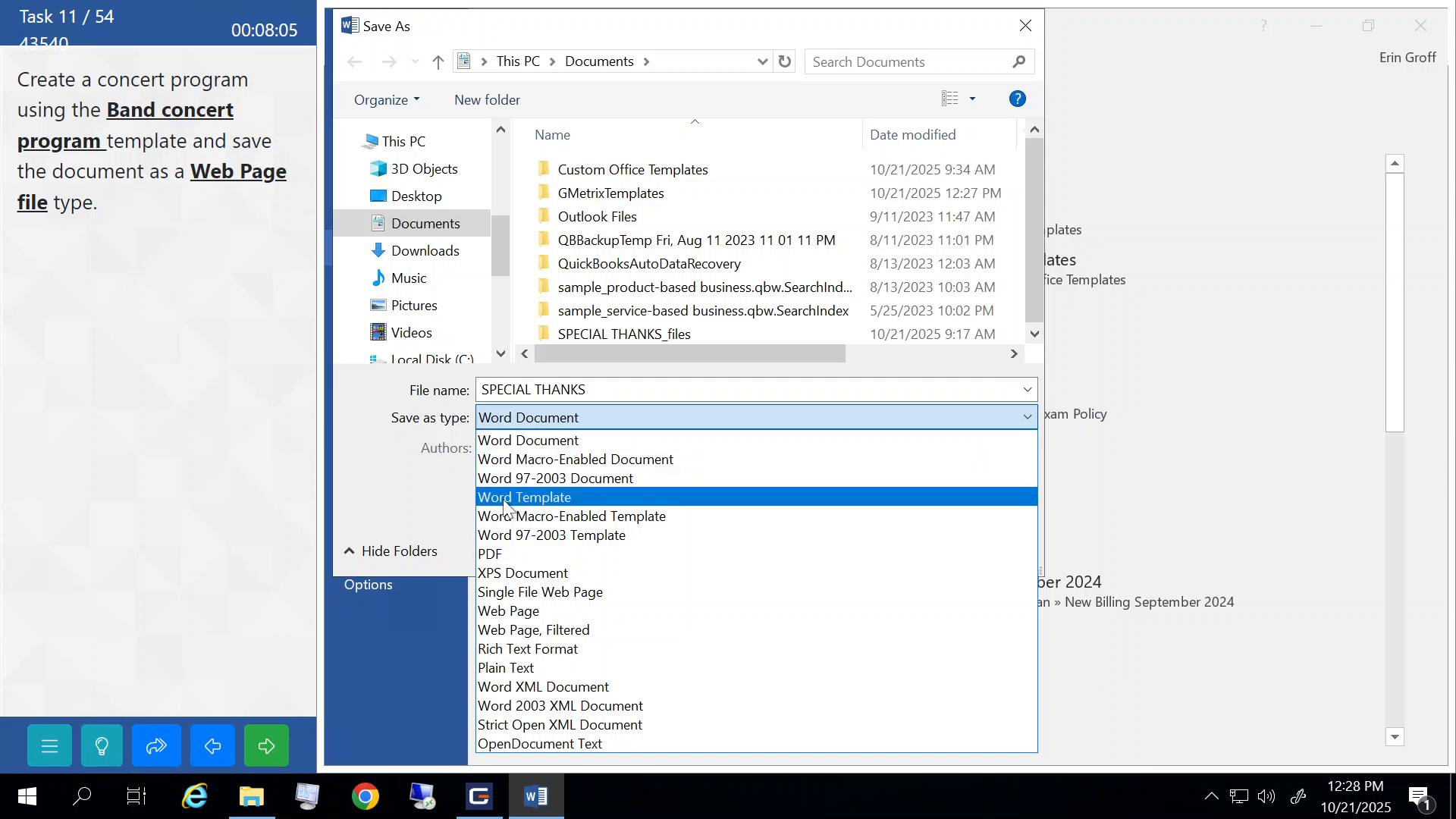
click(517, 609)
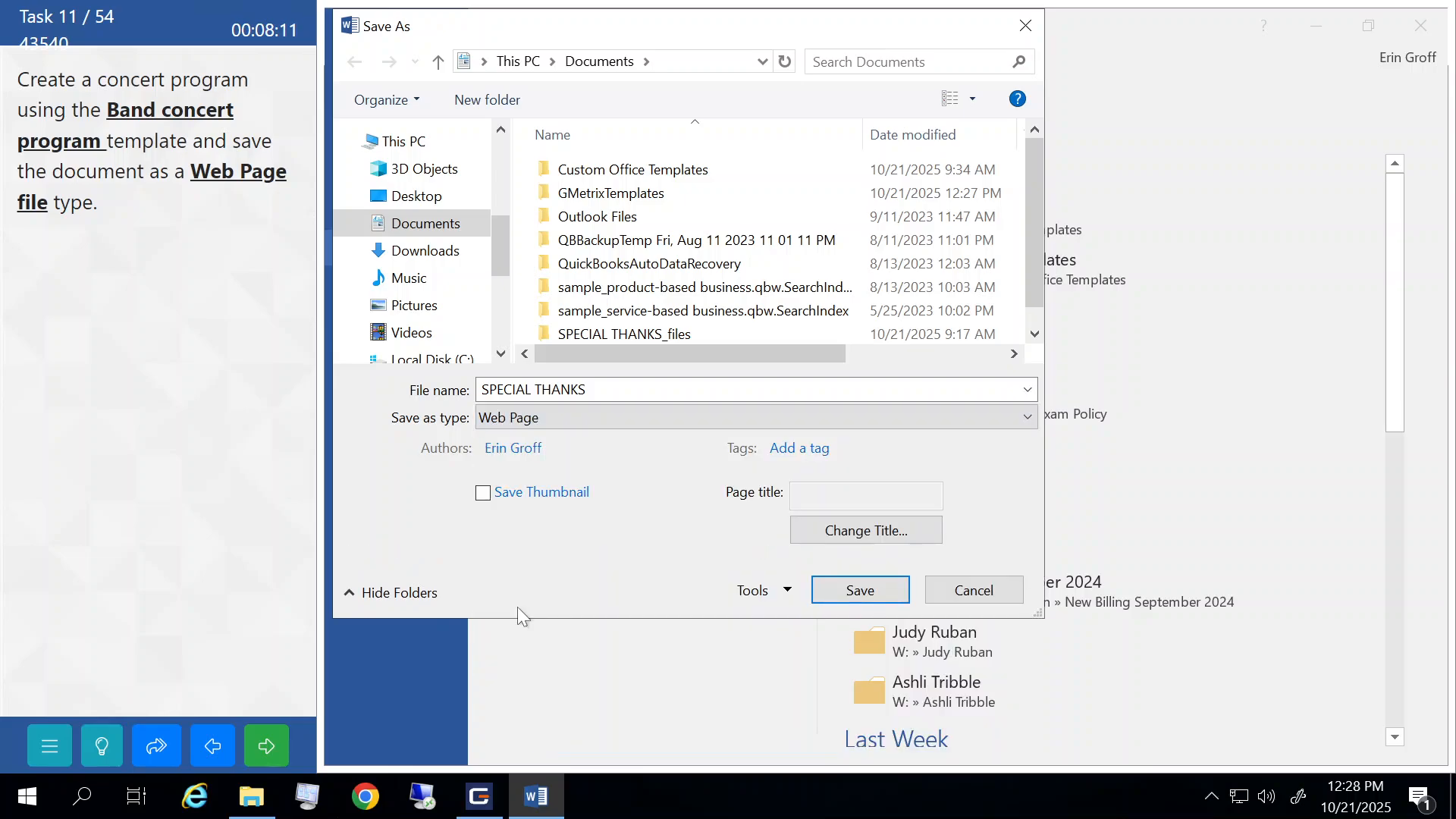
click(857, 590)
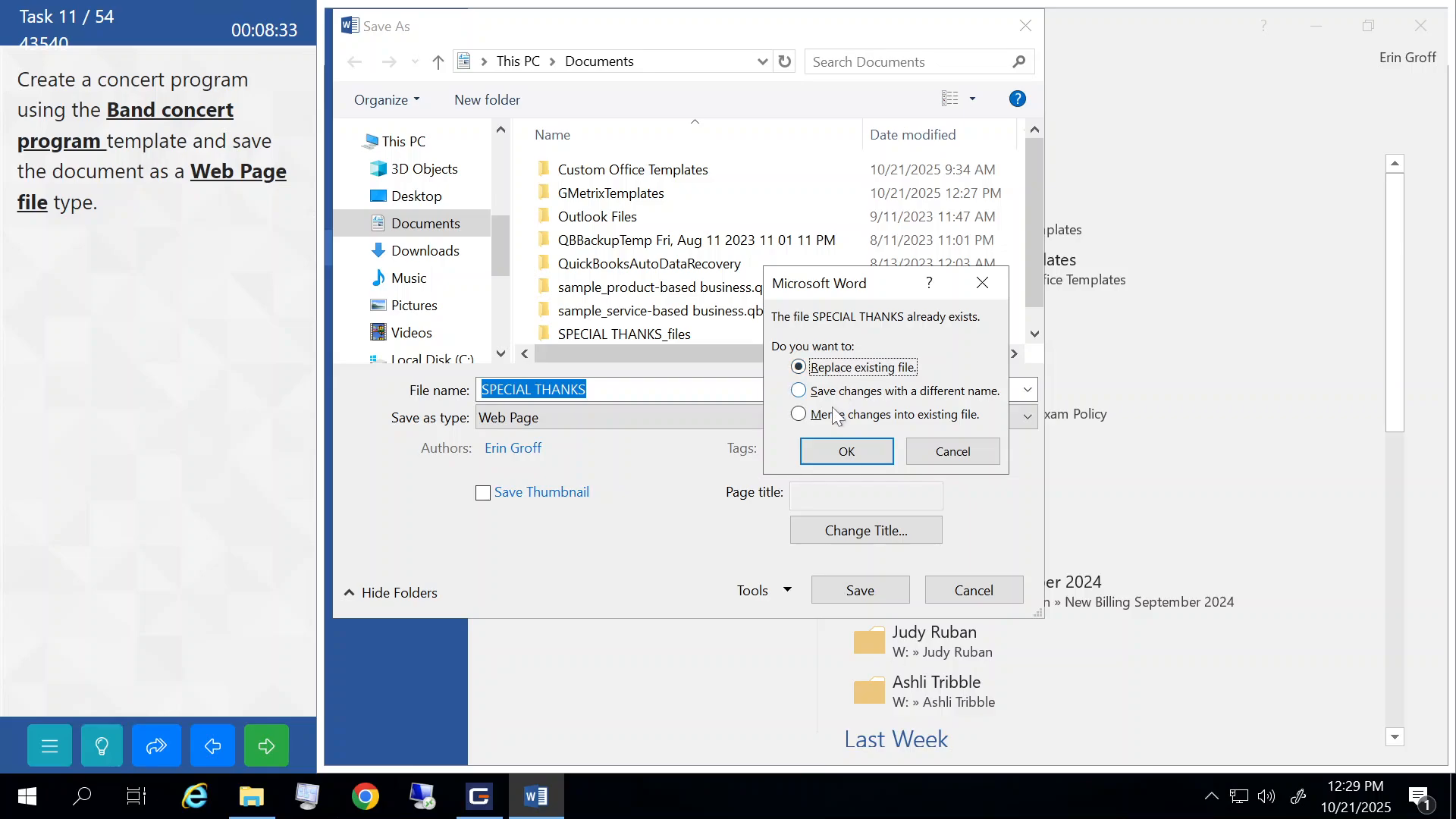
click(834, 454)
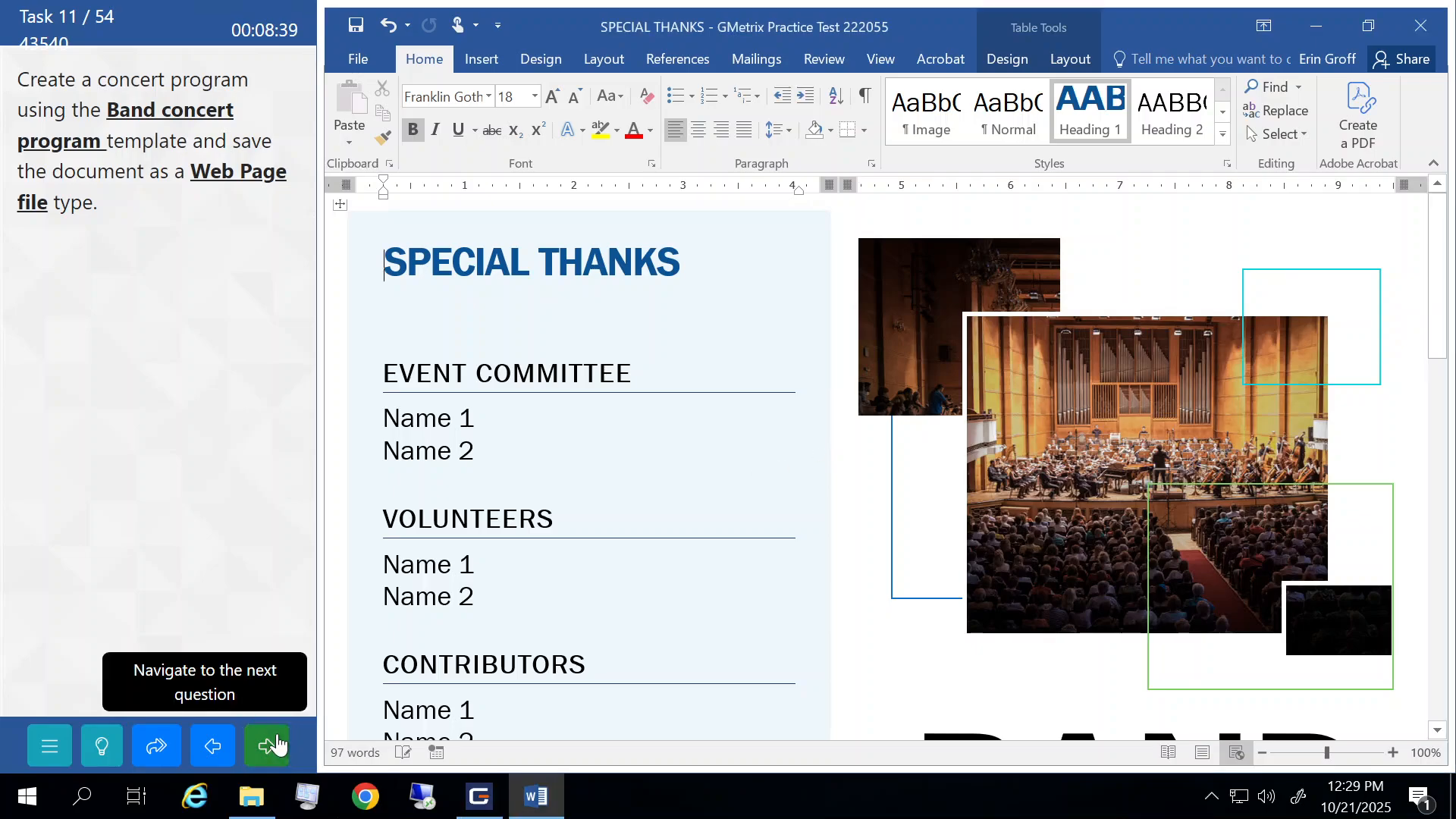
click(277, 745)
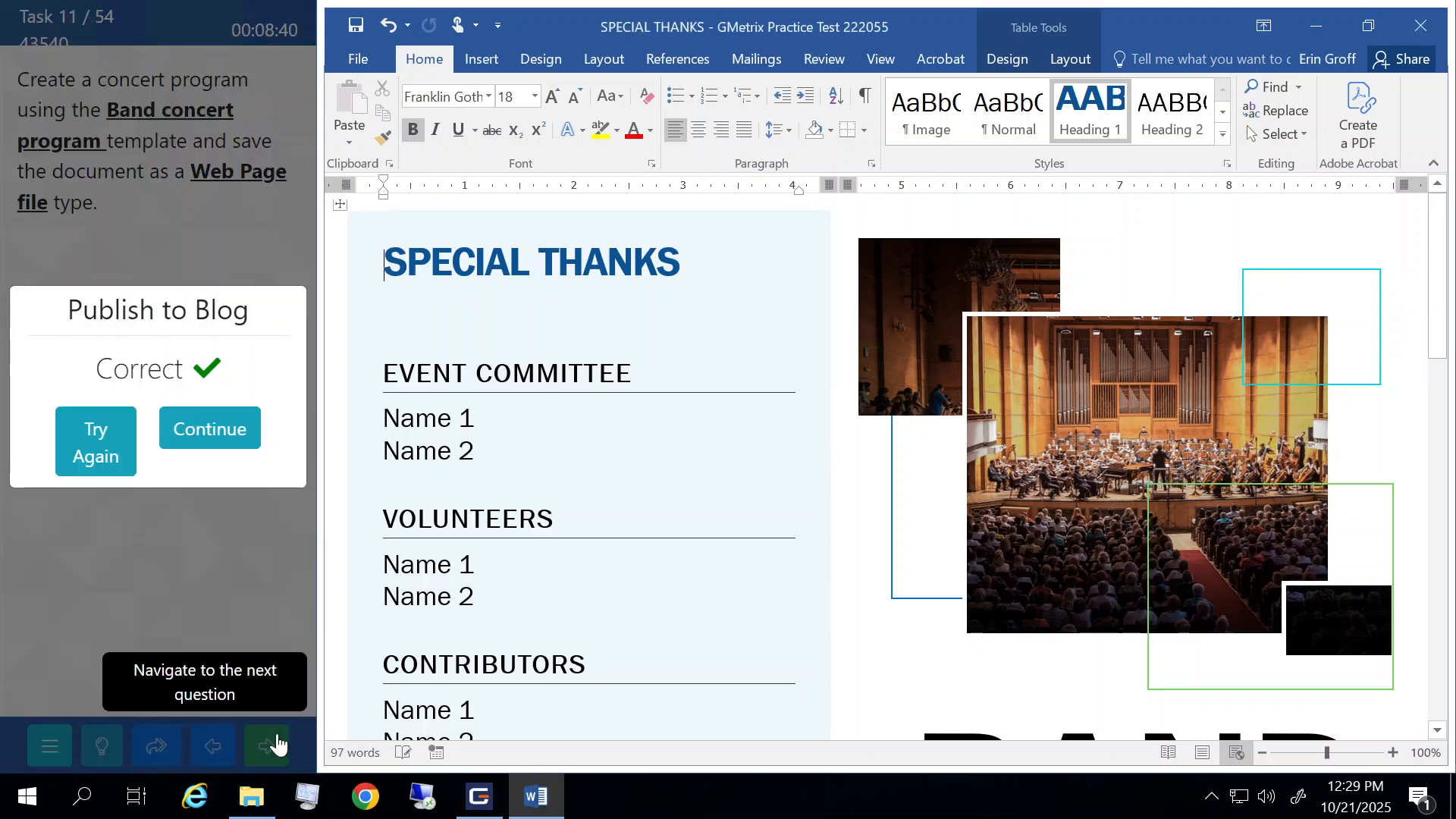
click(210, 429)
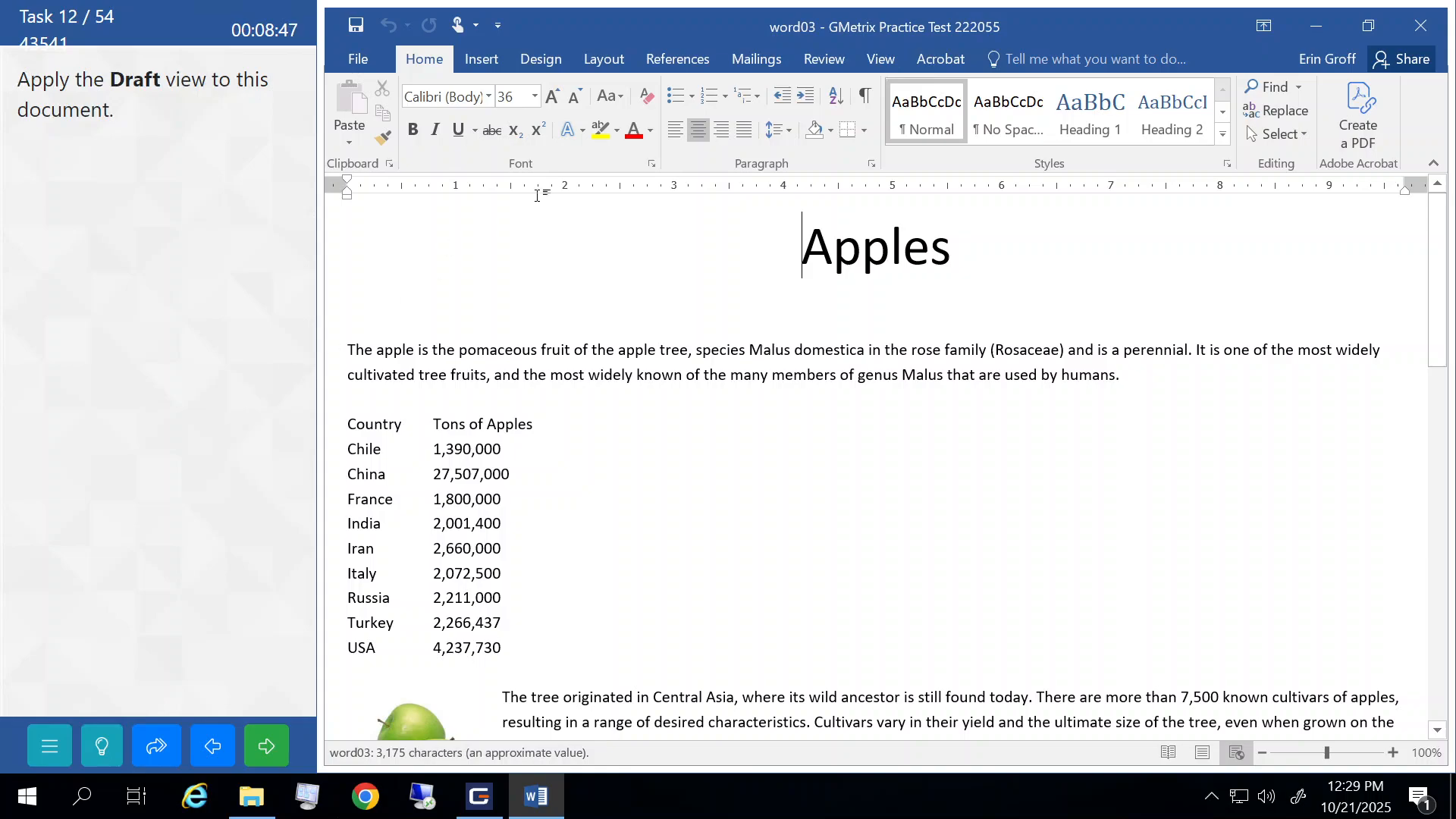
- Switch the Apples document to Draft view and submit the task
click(886, 56)
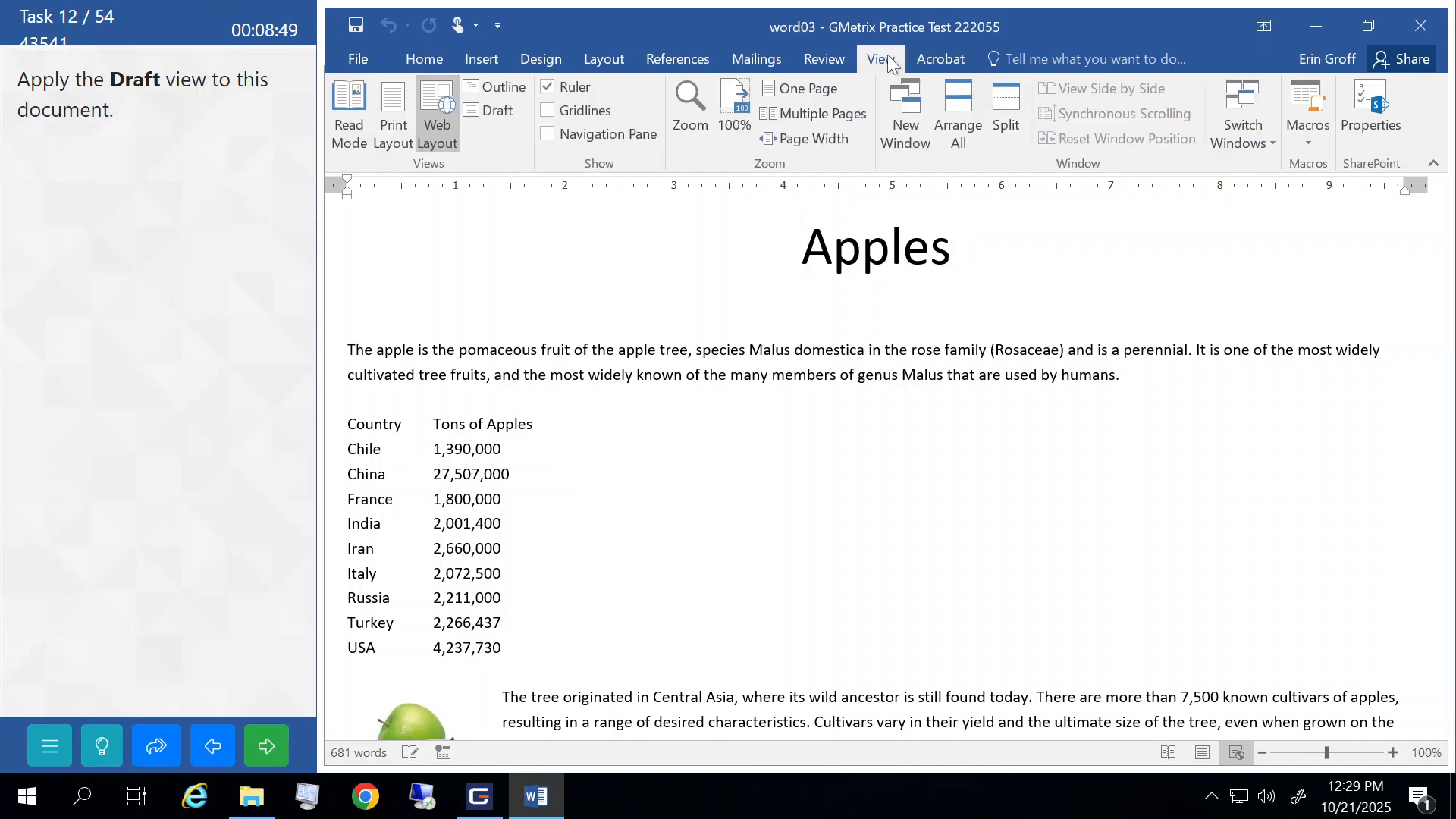
click(486, 111)
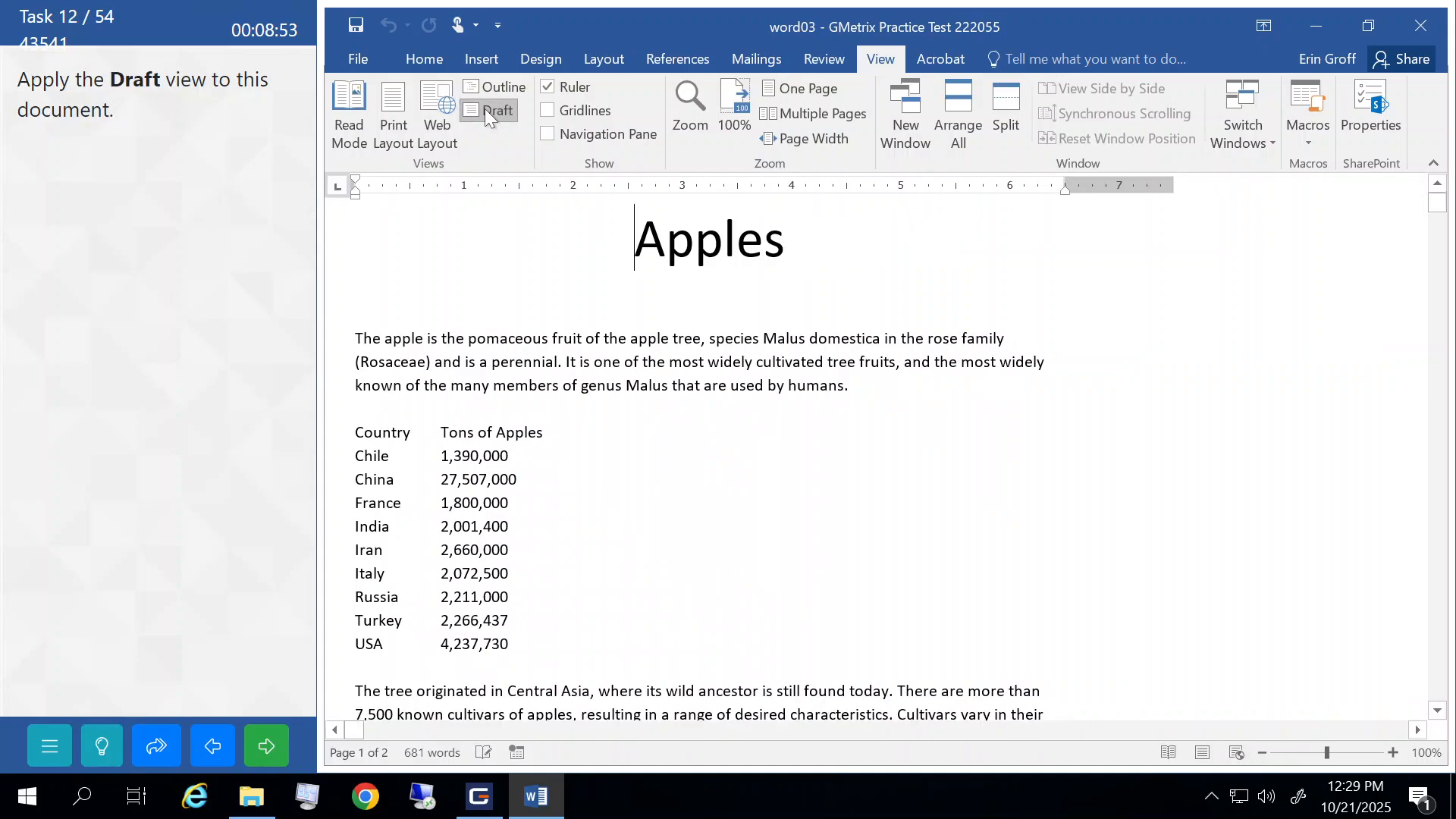
click(265, 746)
click(209, 429)
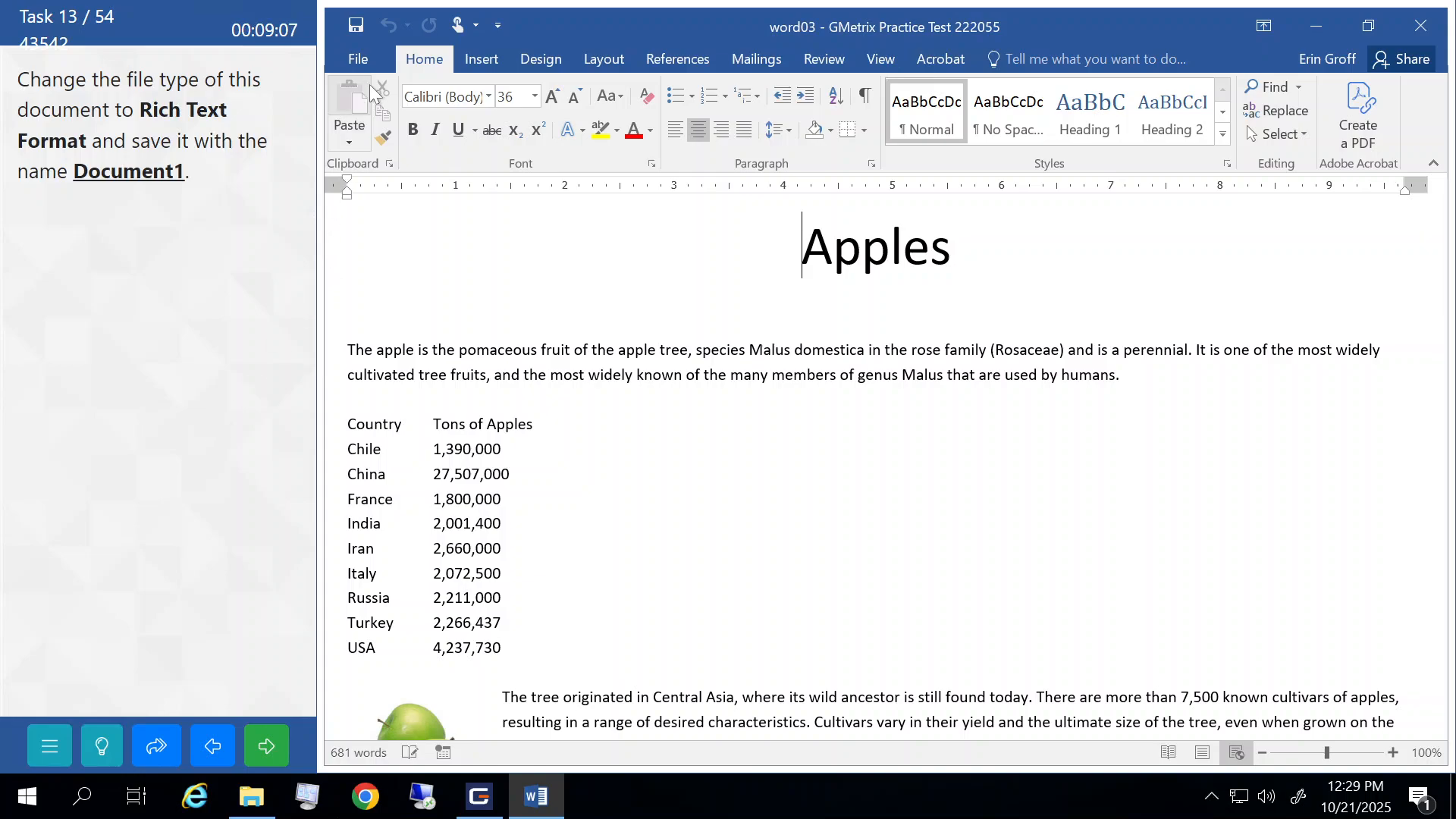
- Save the Apples document as Rich Text Format named Document1, accepting the compatibility warning, and submit
click(370, 58)
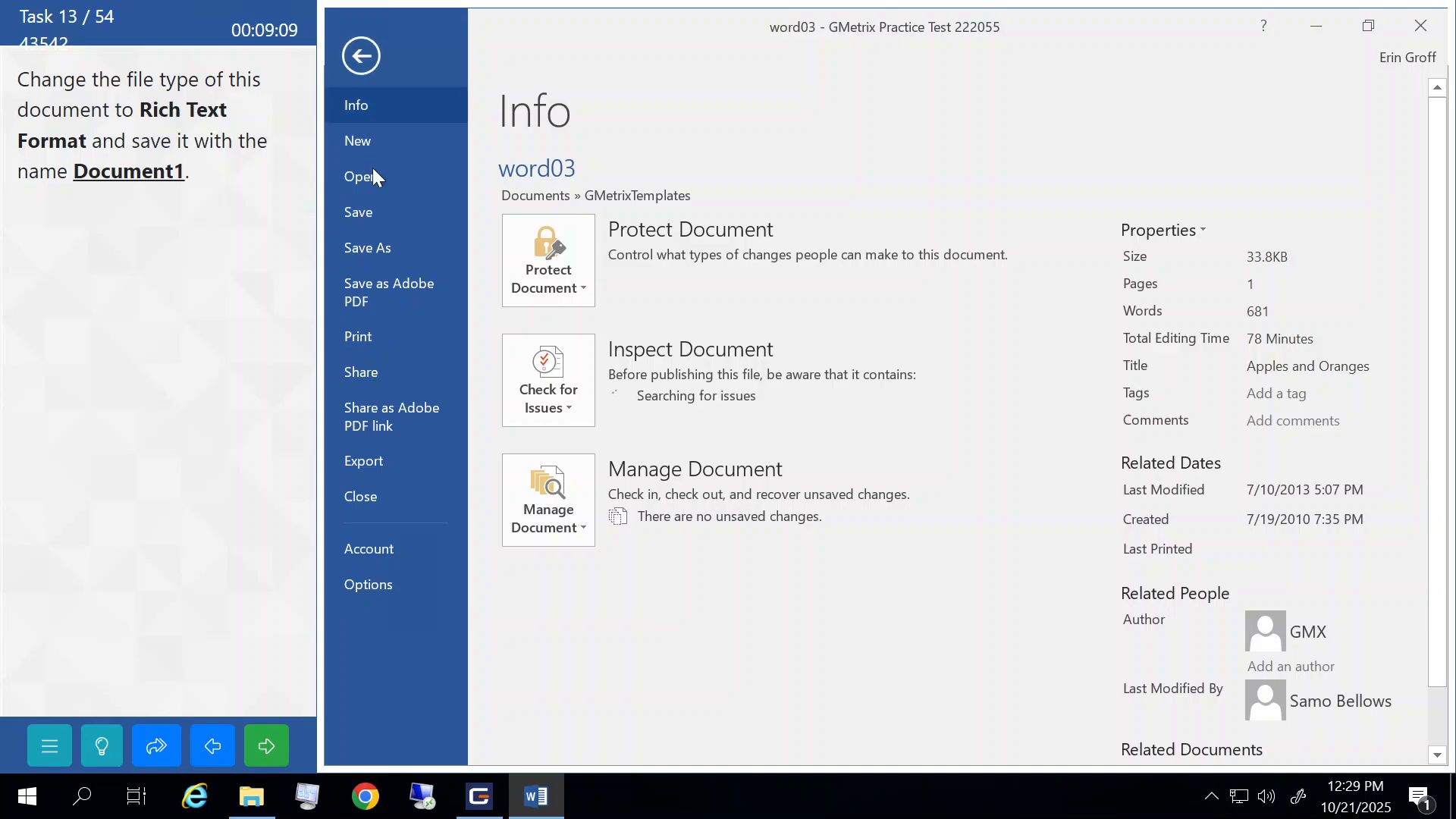
click(382, 258)
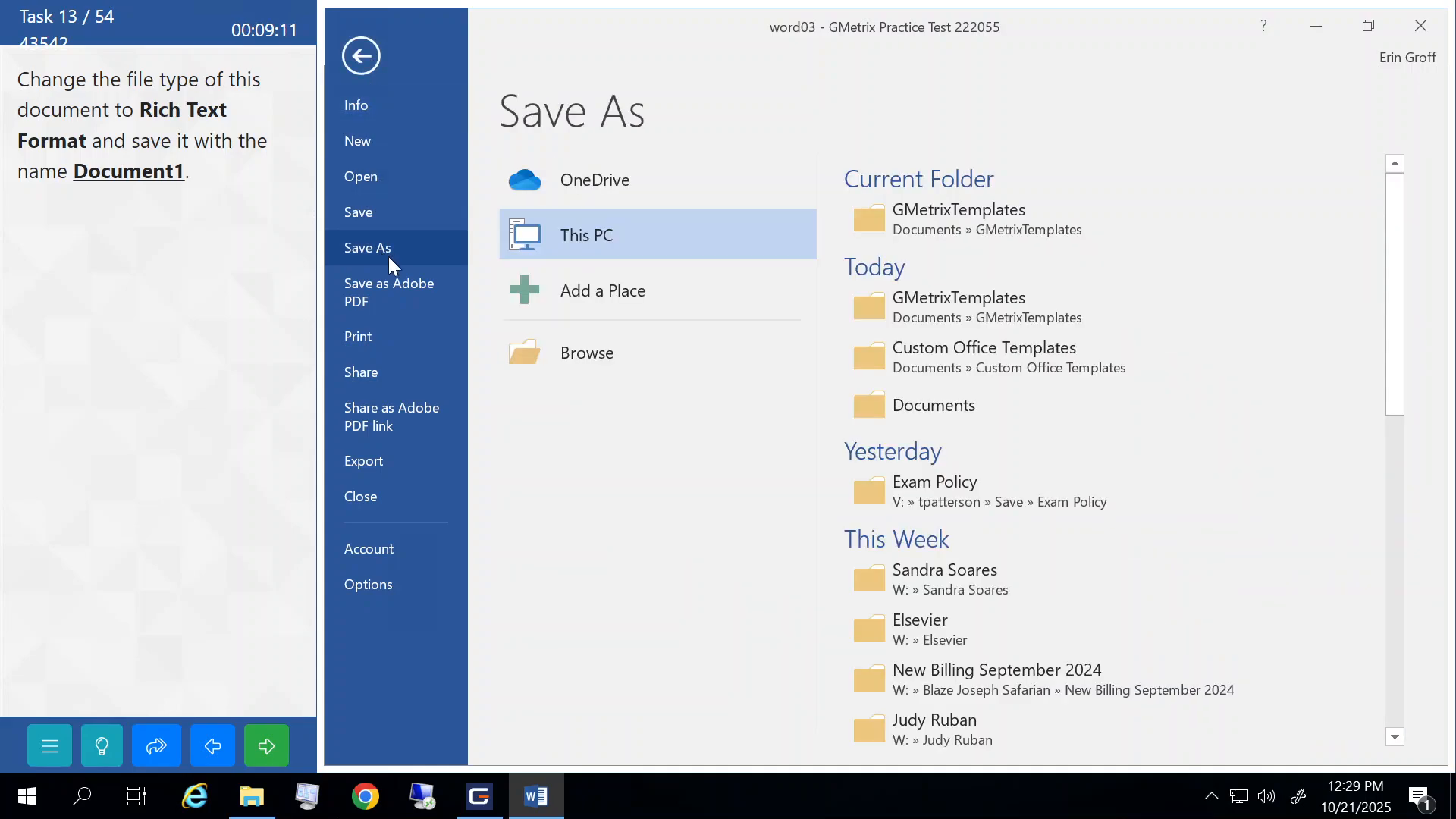
click(576, 348)
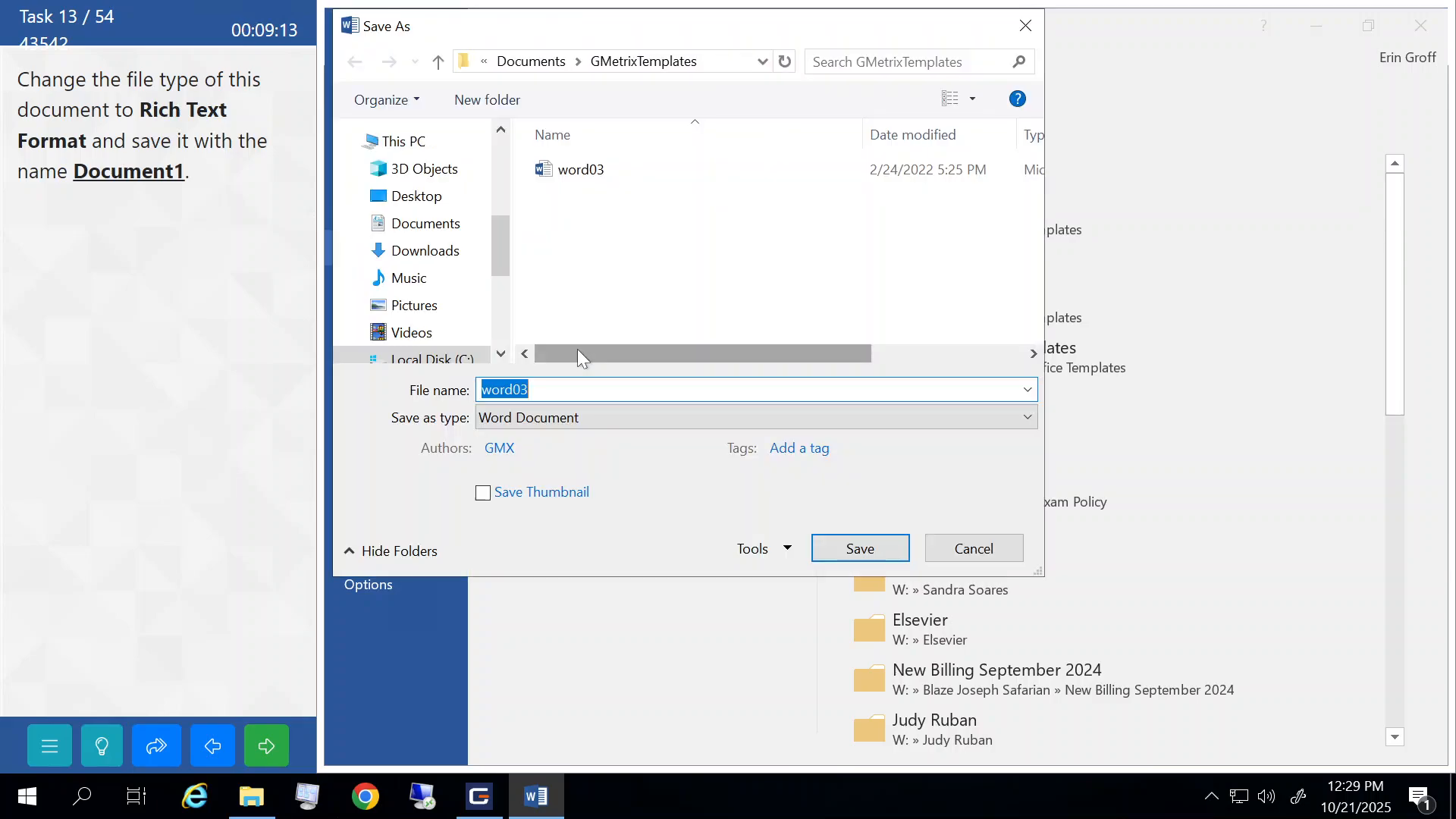
click(536, 420)
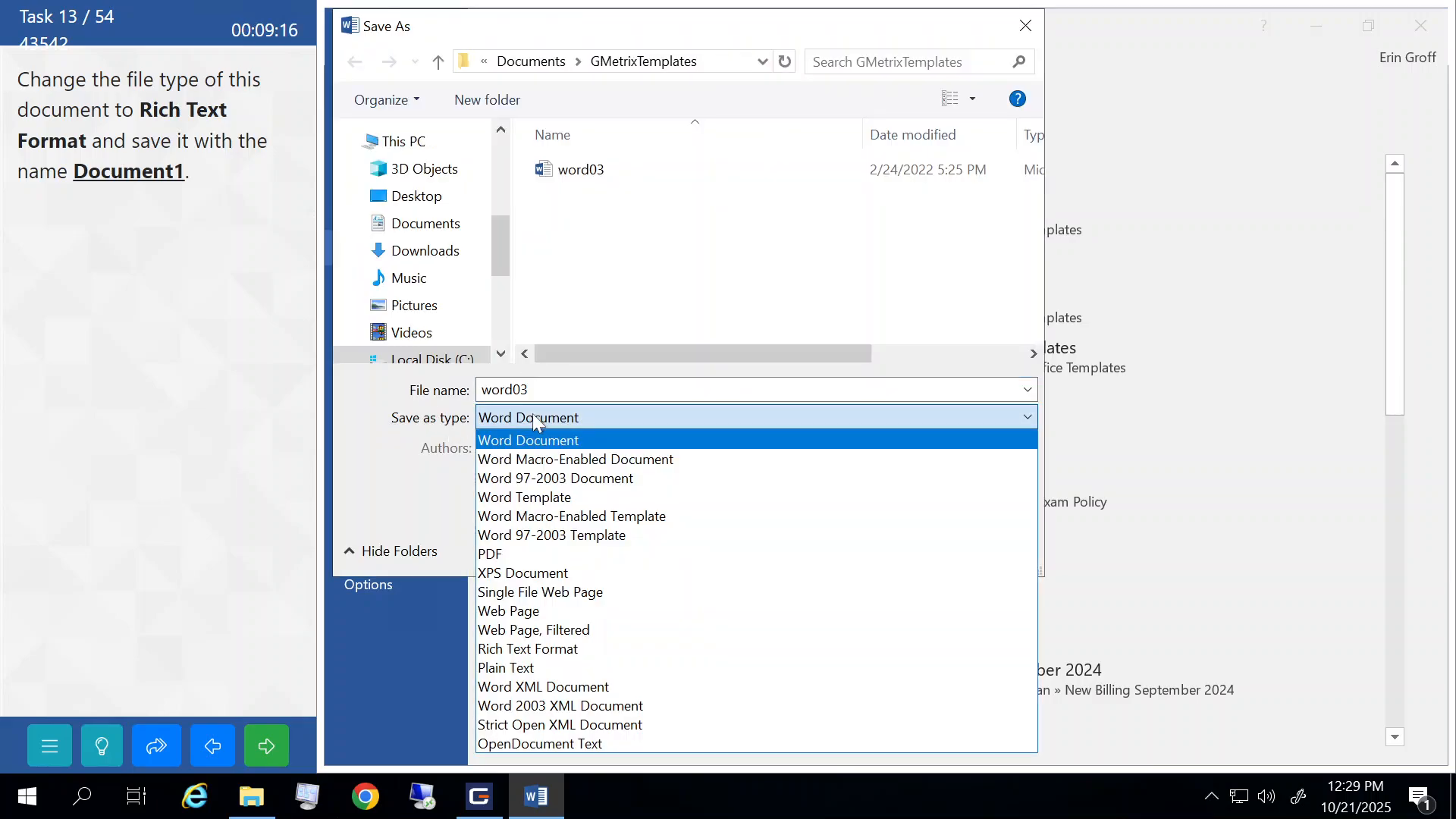
click(546, 651)
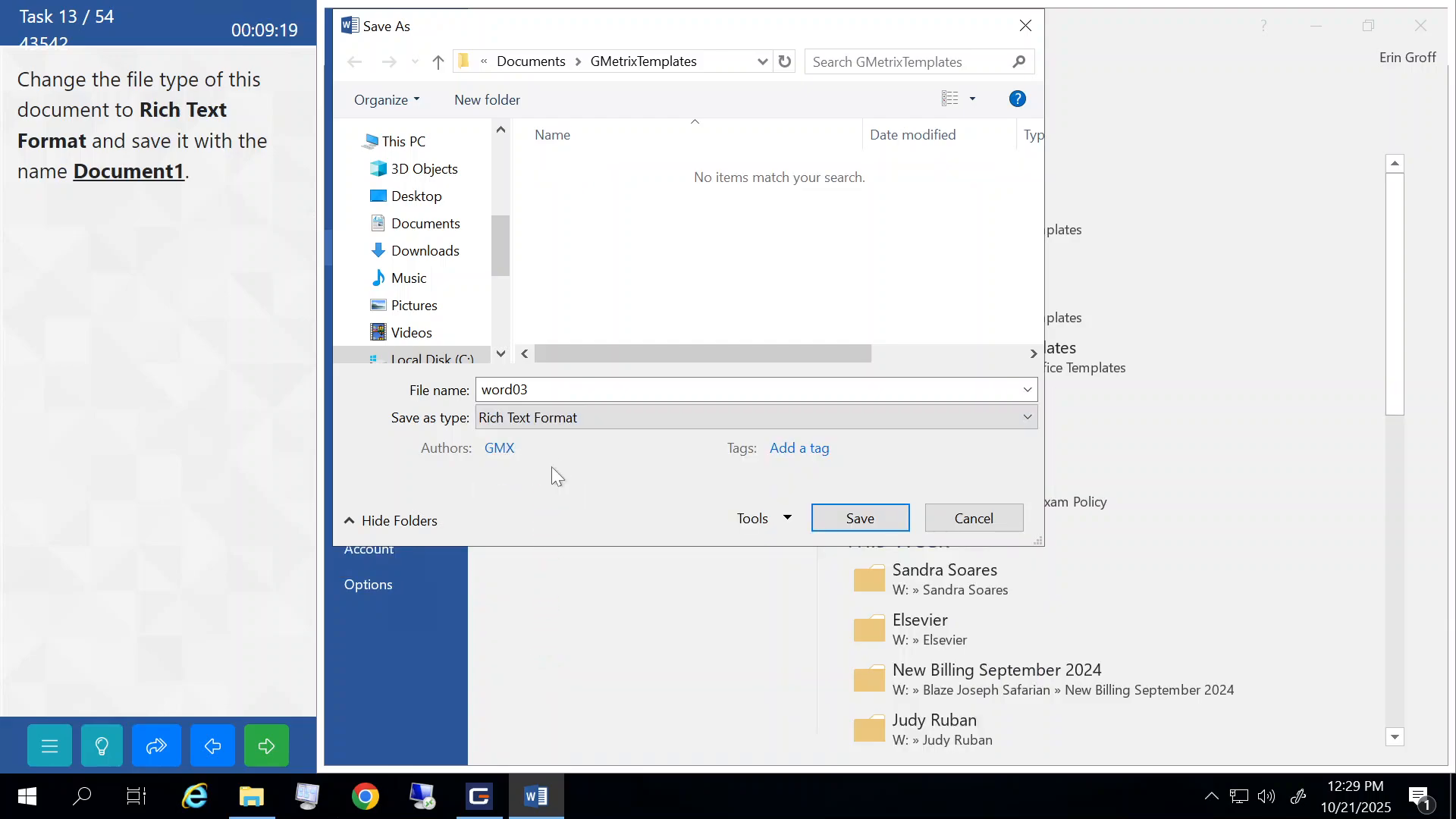
double_click(557, 391)
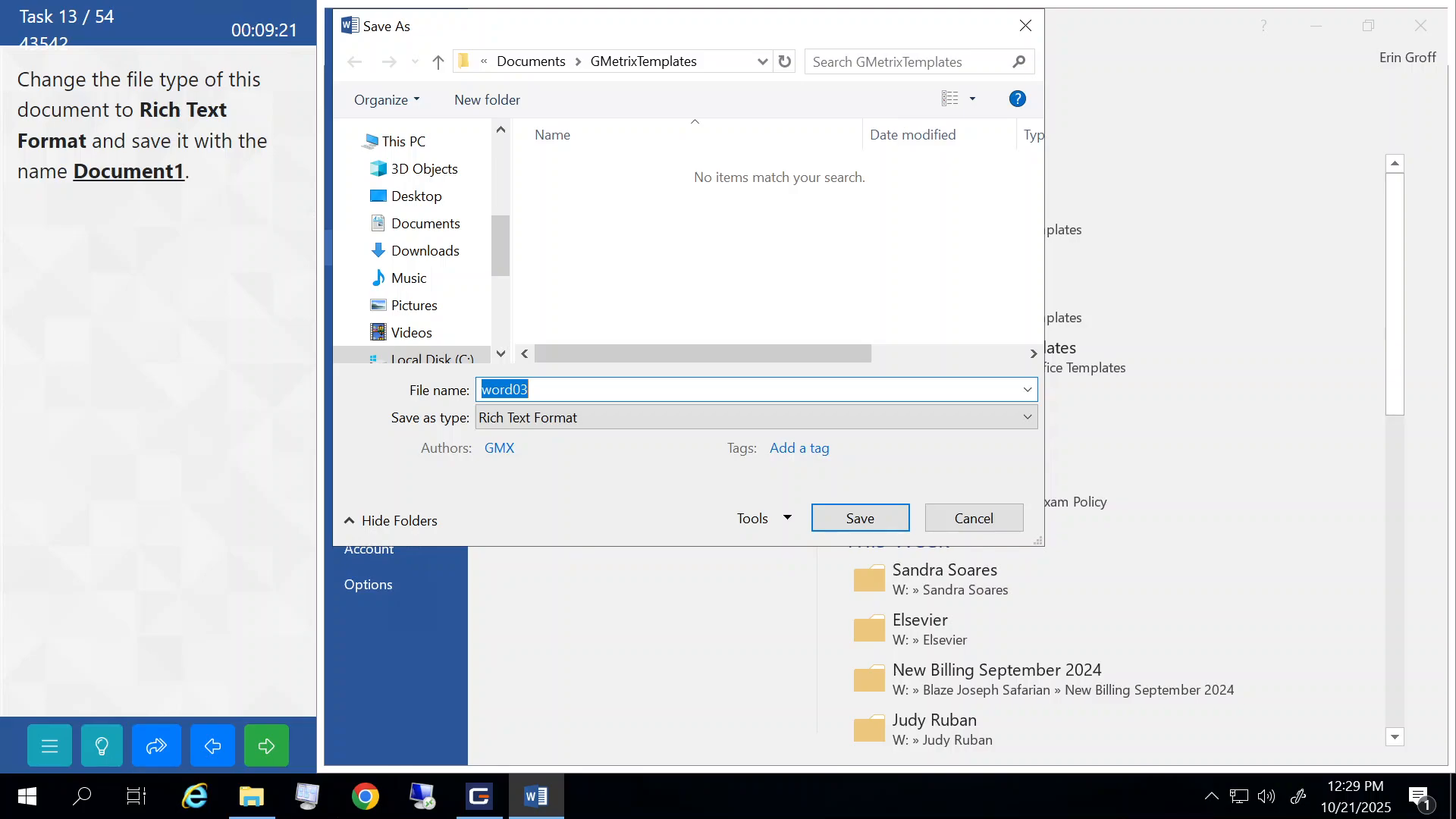
text(Document)
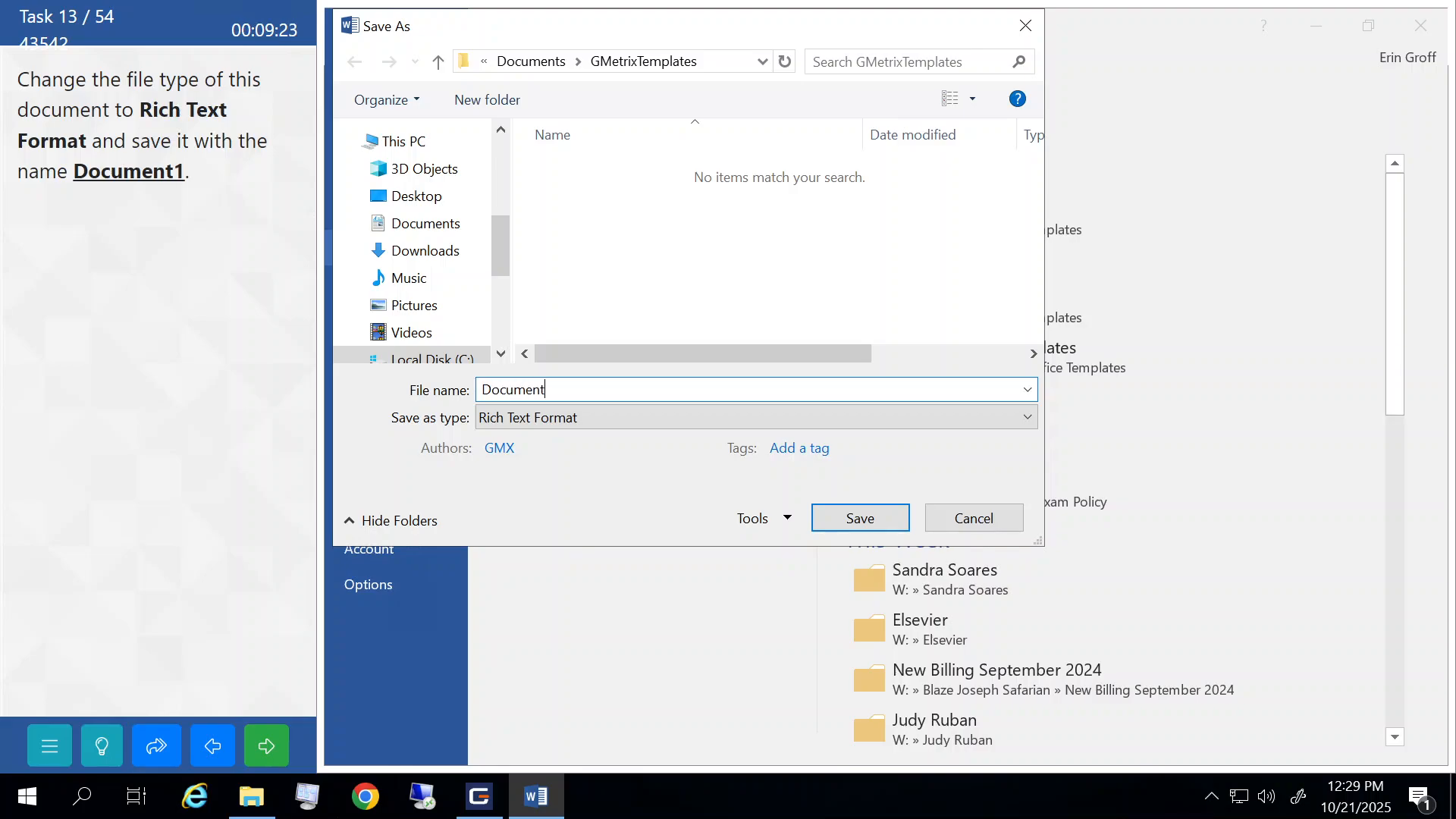
text(1)
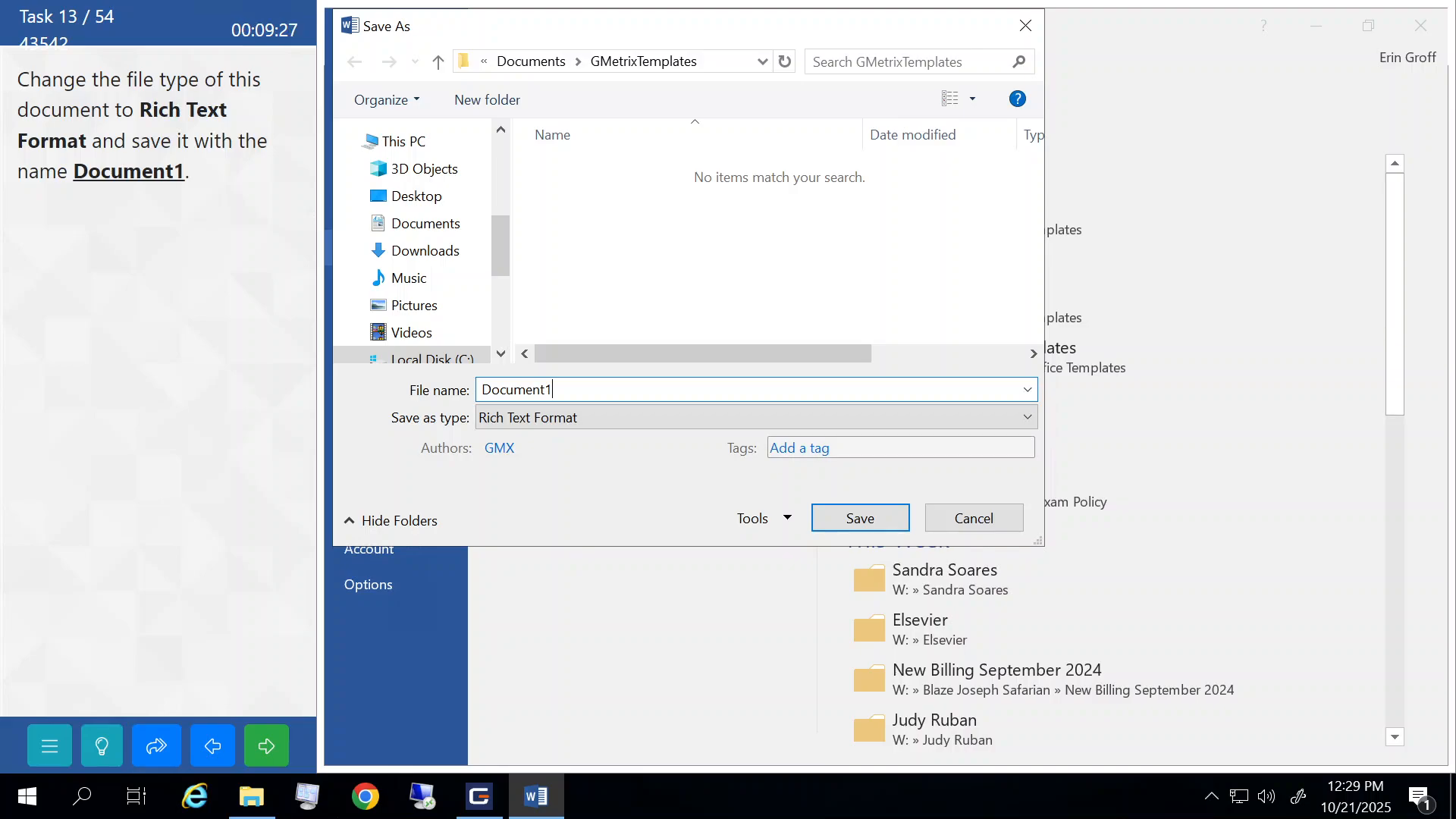
click(847, 522)
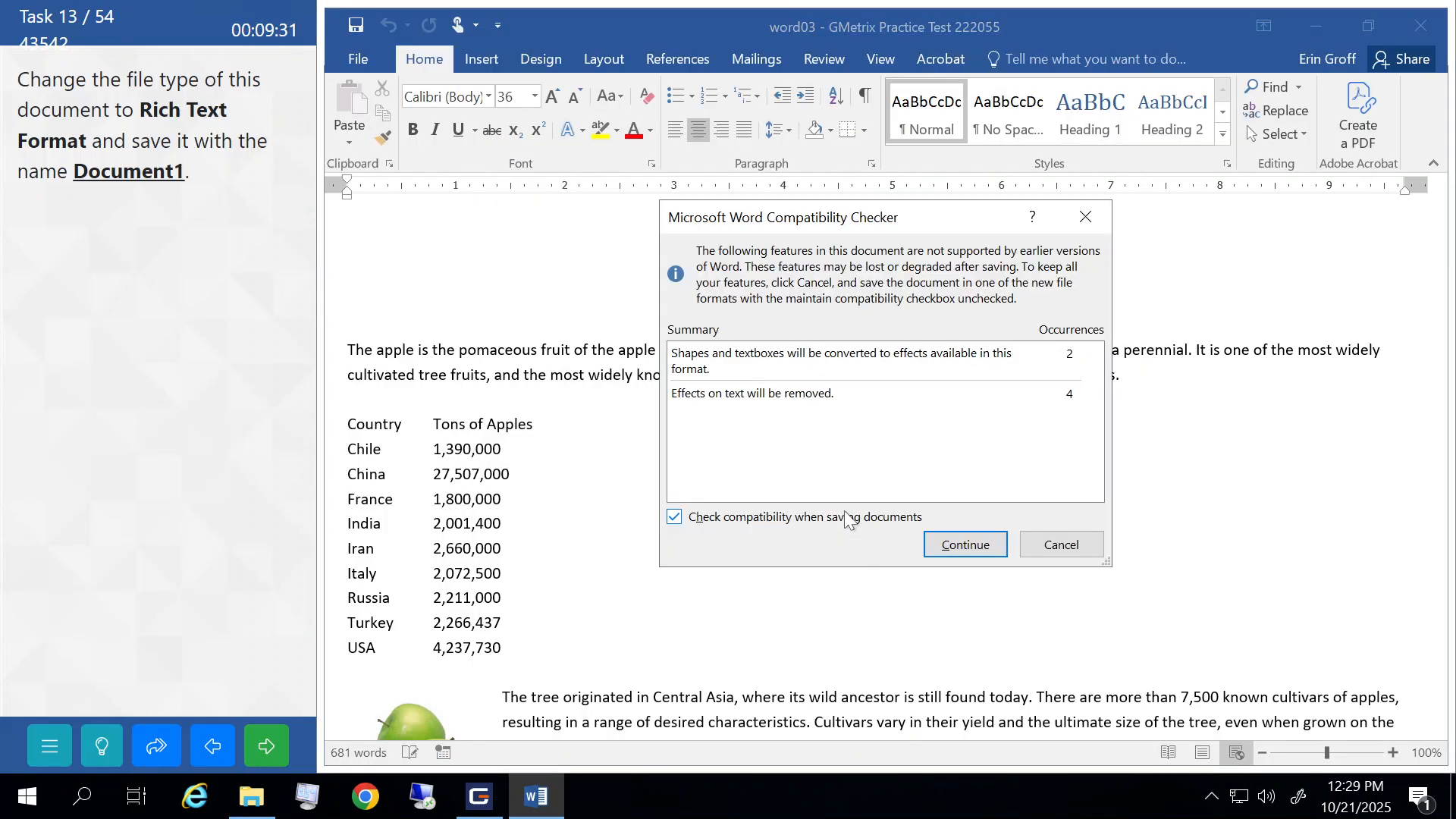
click(942, 551)
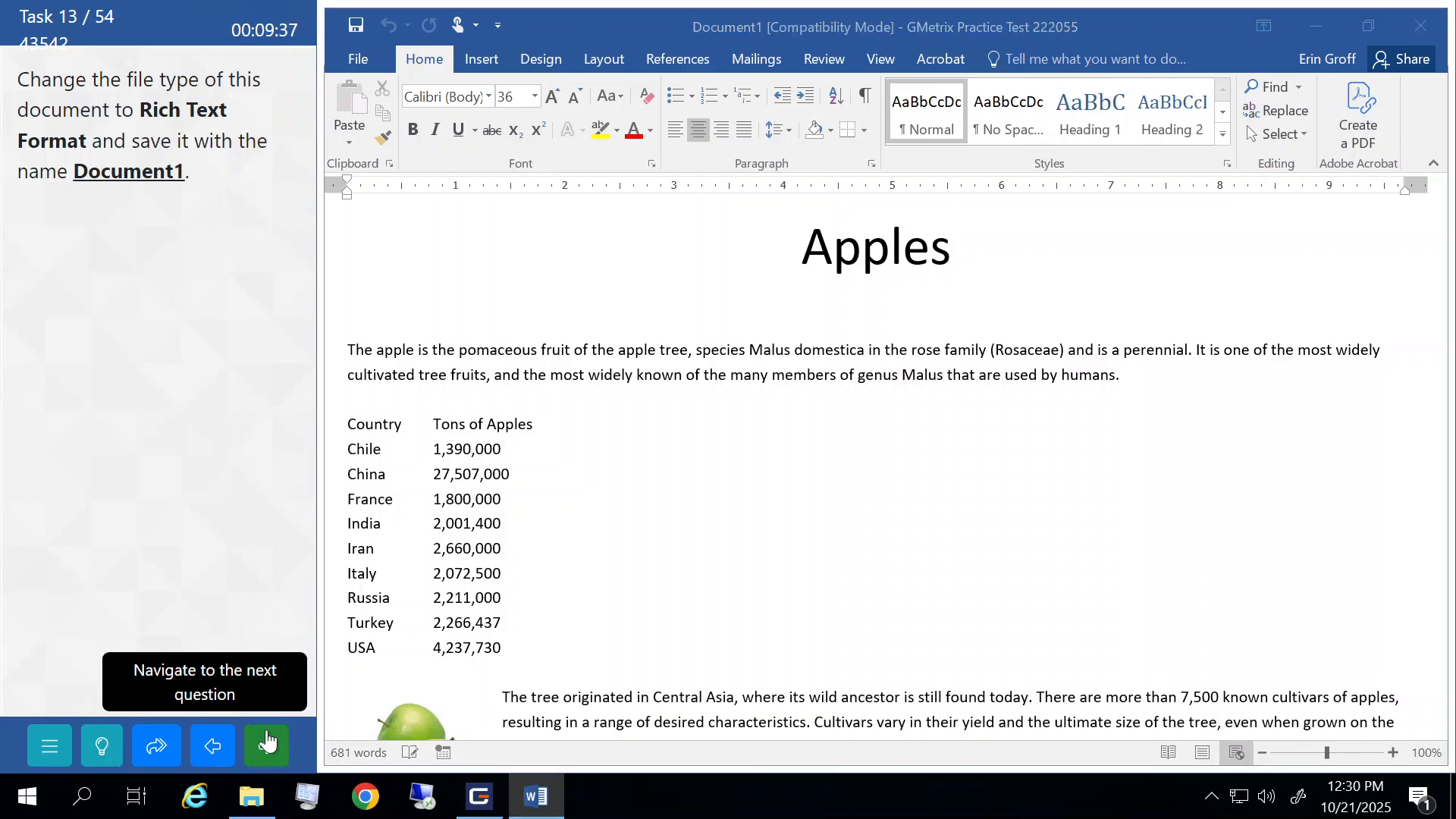
click(266, 745)
click(232, 440)
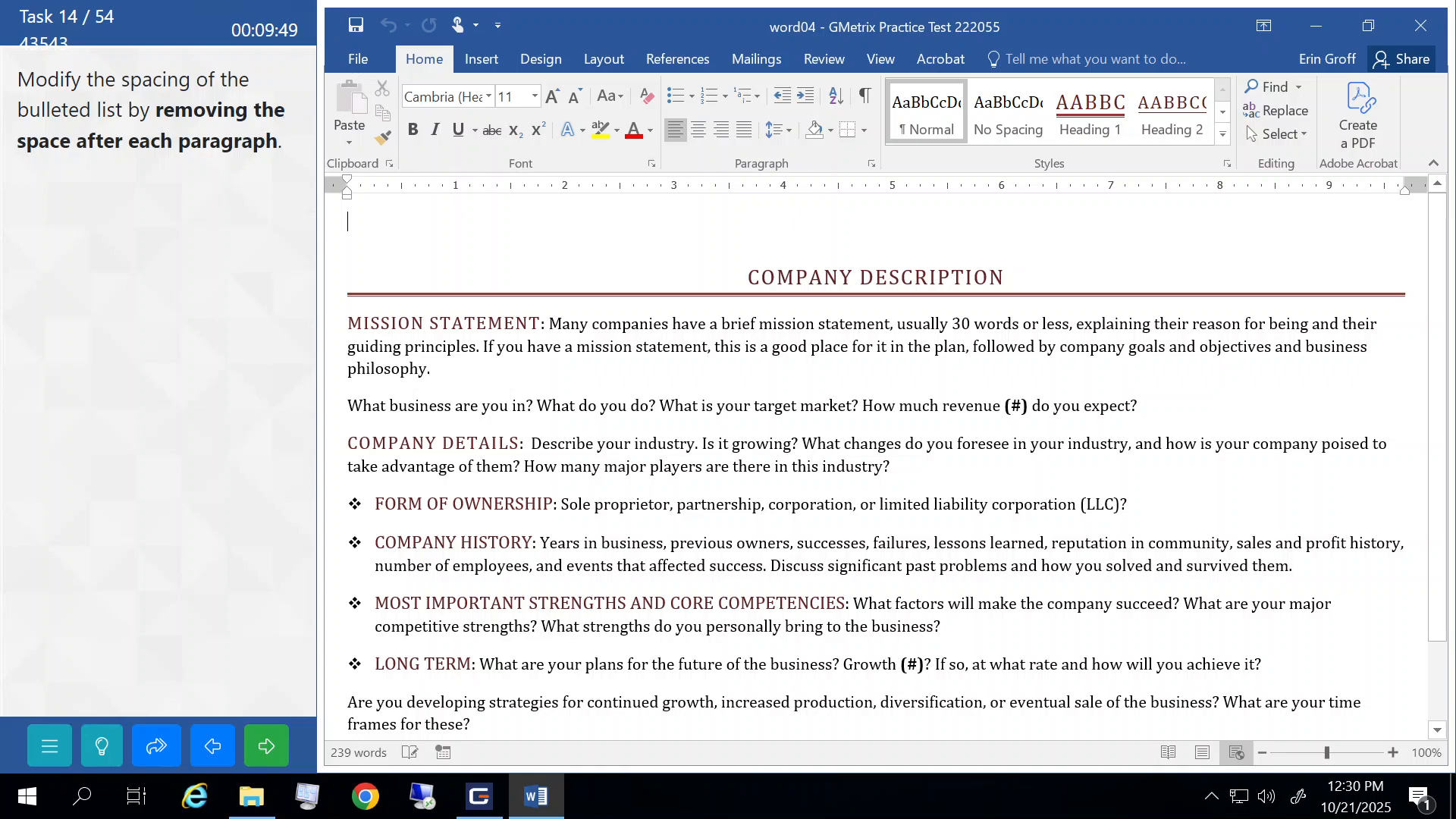
- Remove the space after each of the four bulleted paragraphs and submit the task
drag(333, 507, 330, 671)
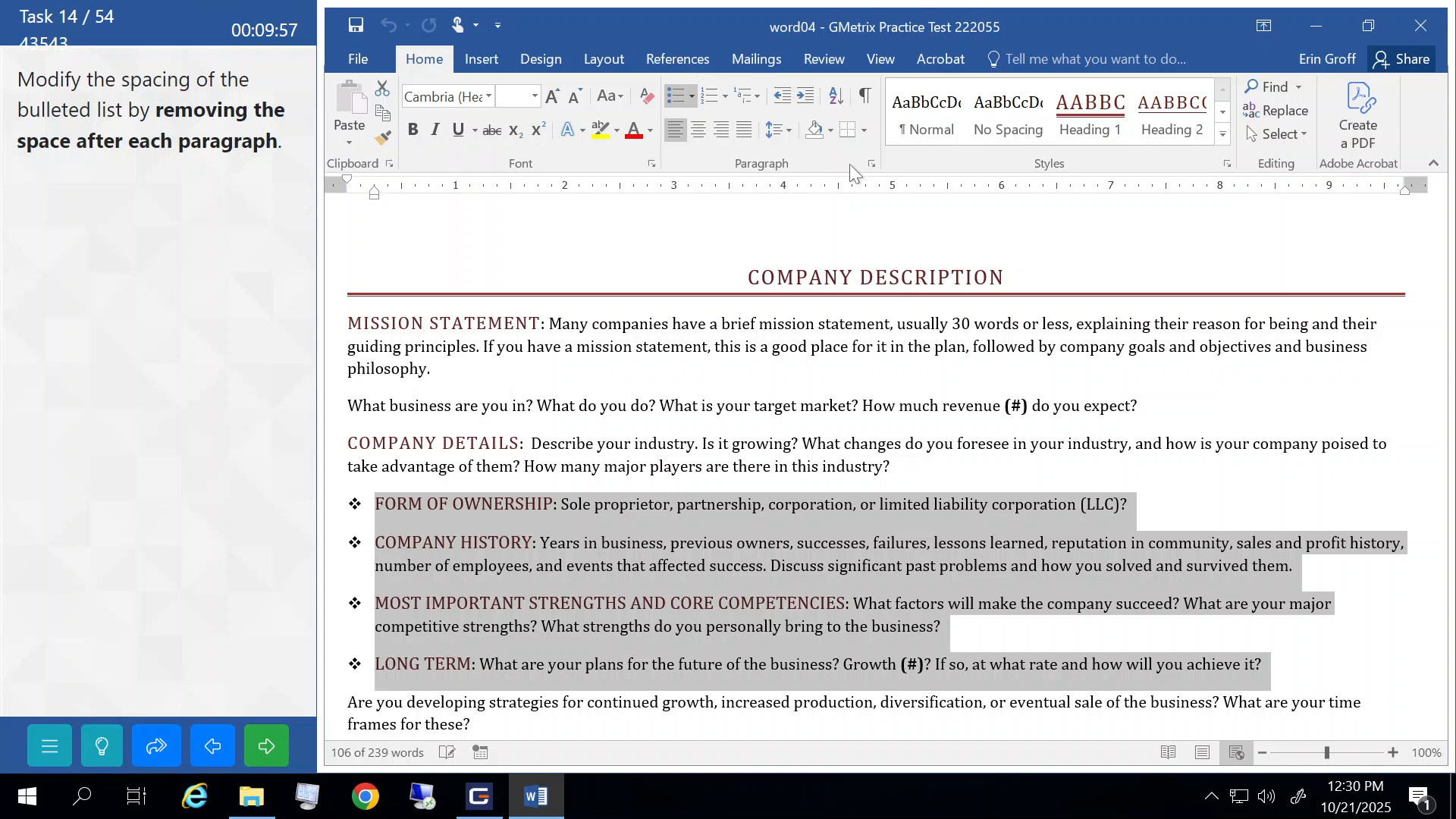
click(790, 126)
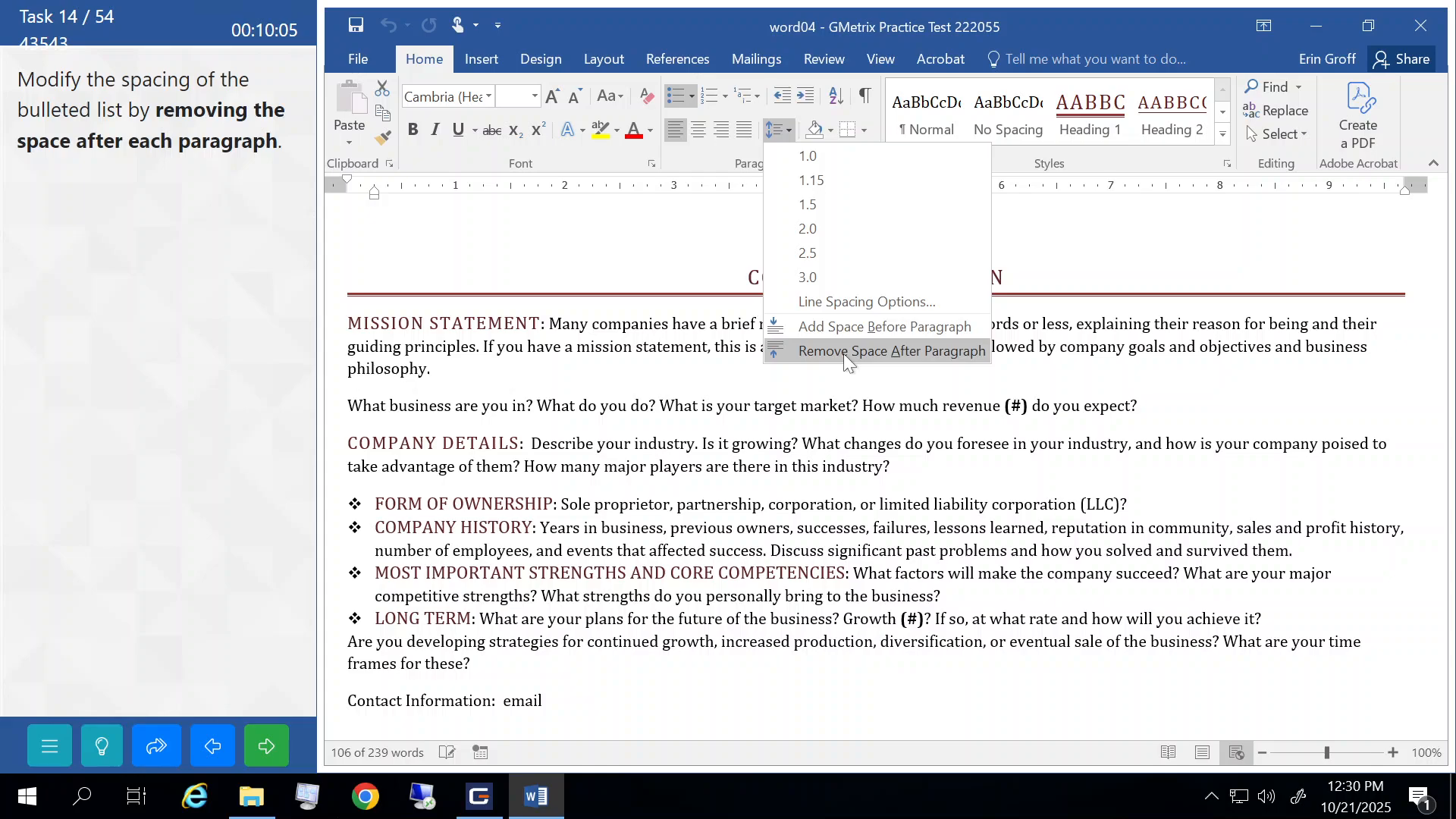
click(843, 353)
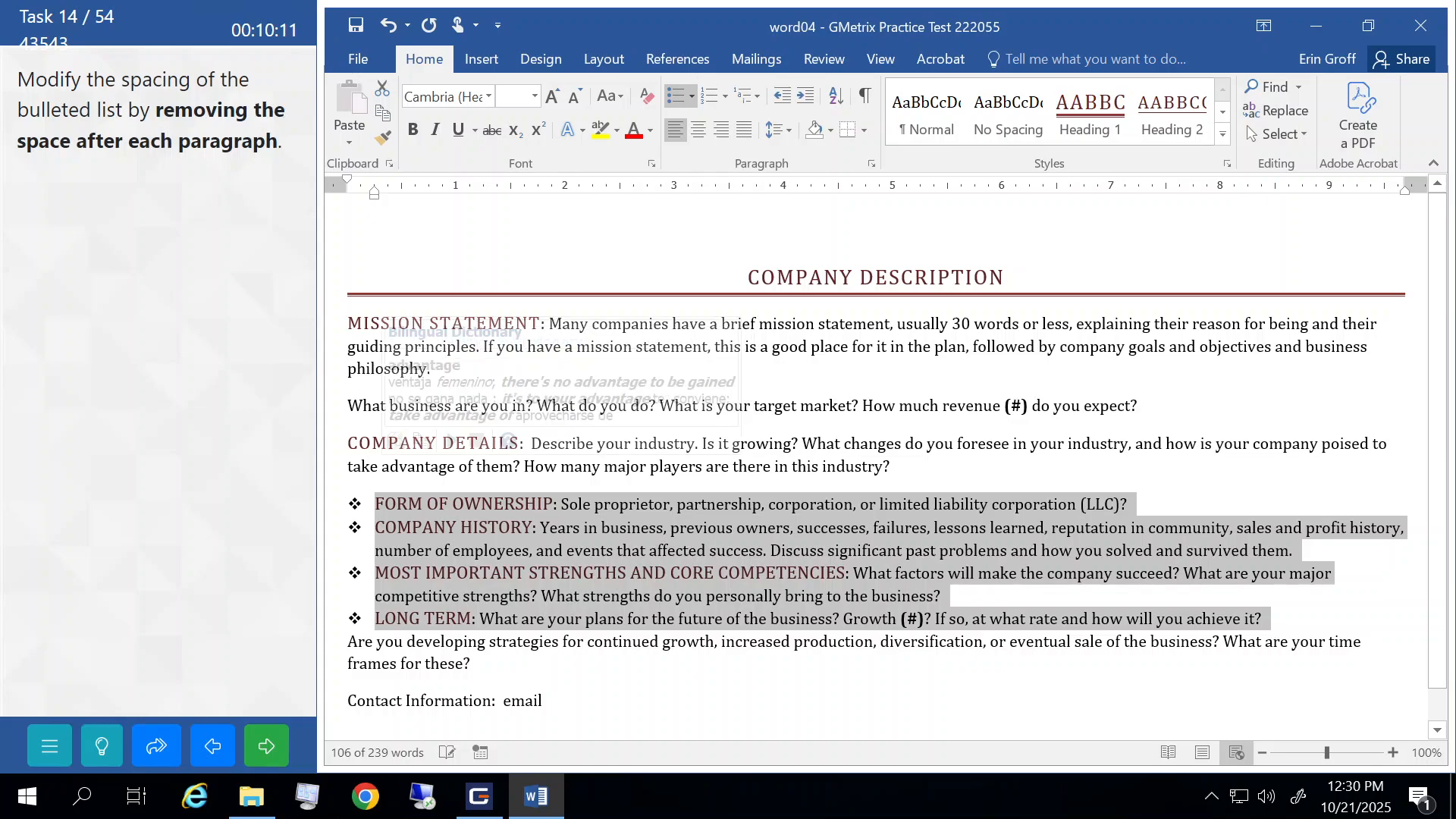
click(398, 466)
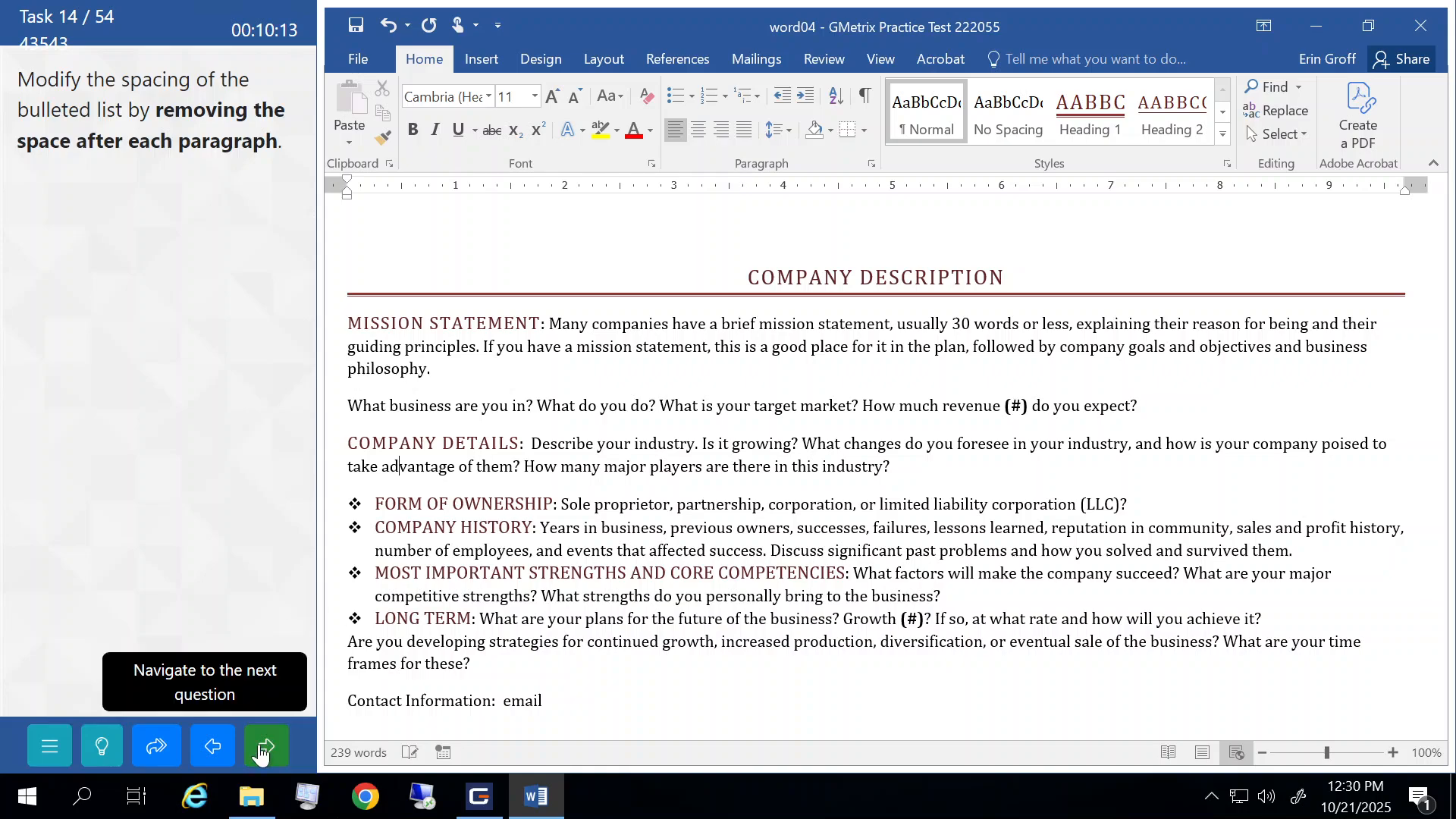
click(259, 751)
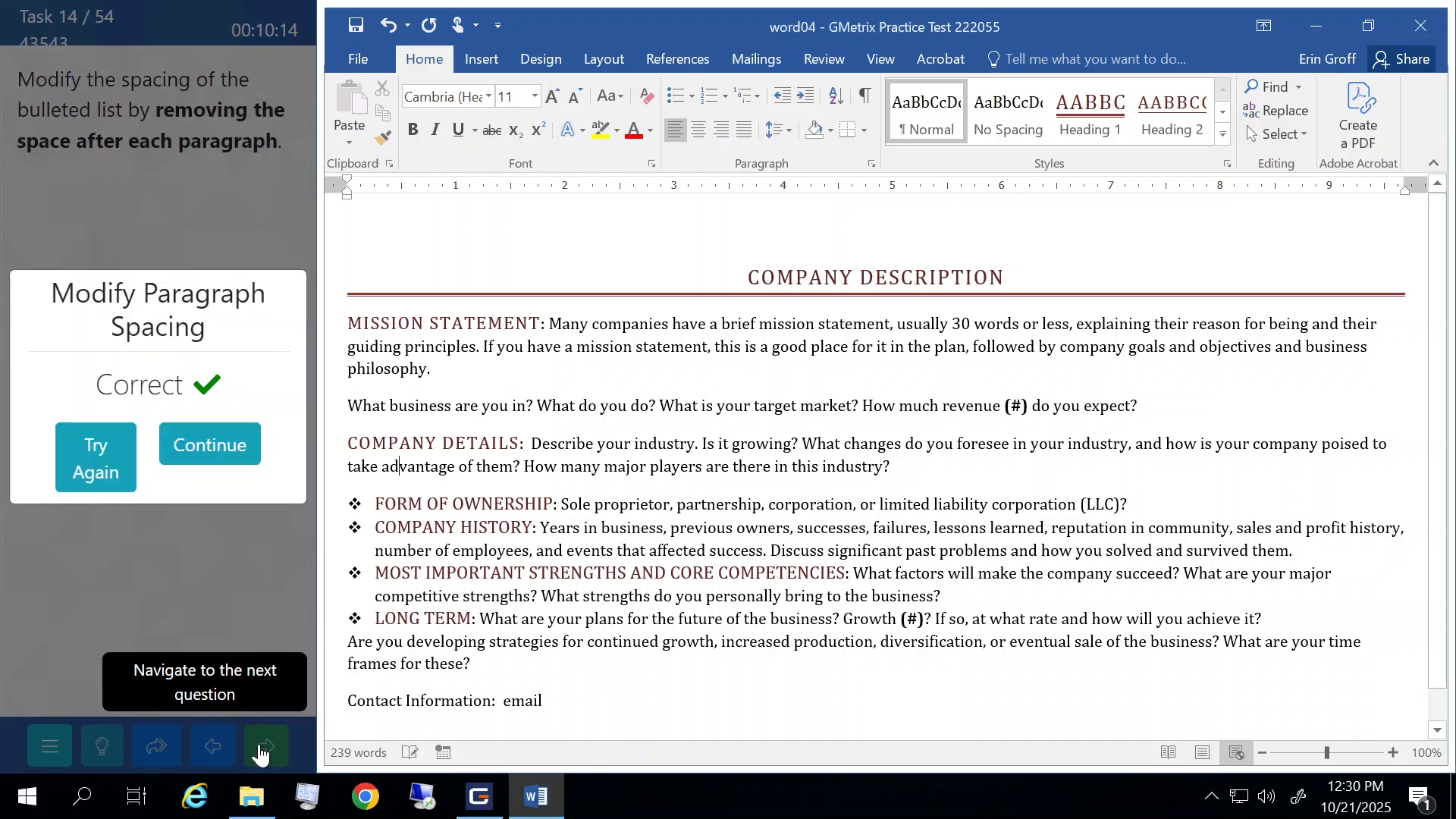
click(251, 451)
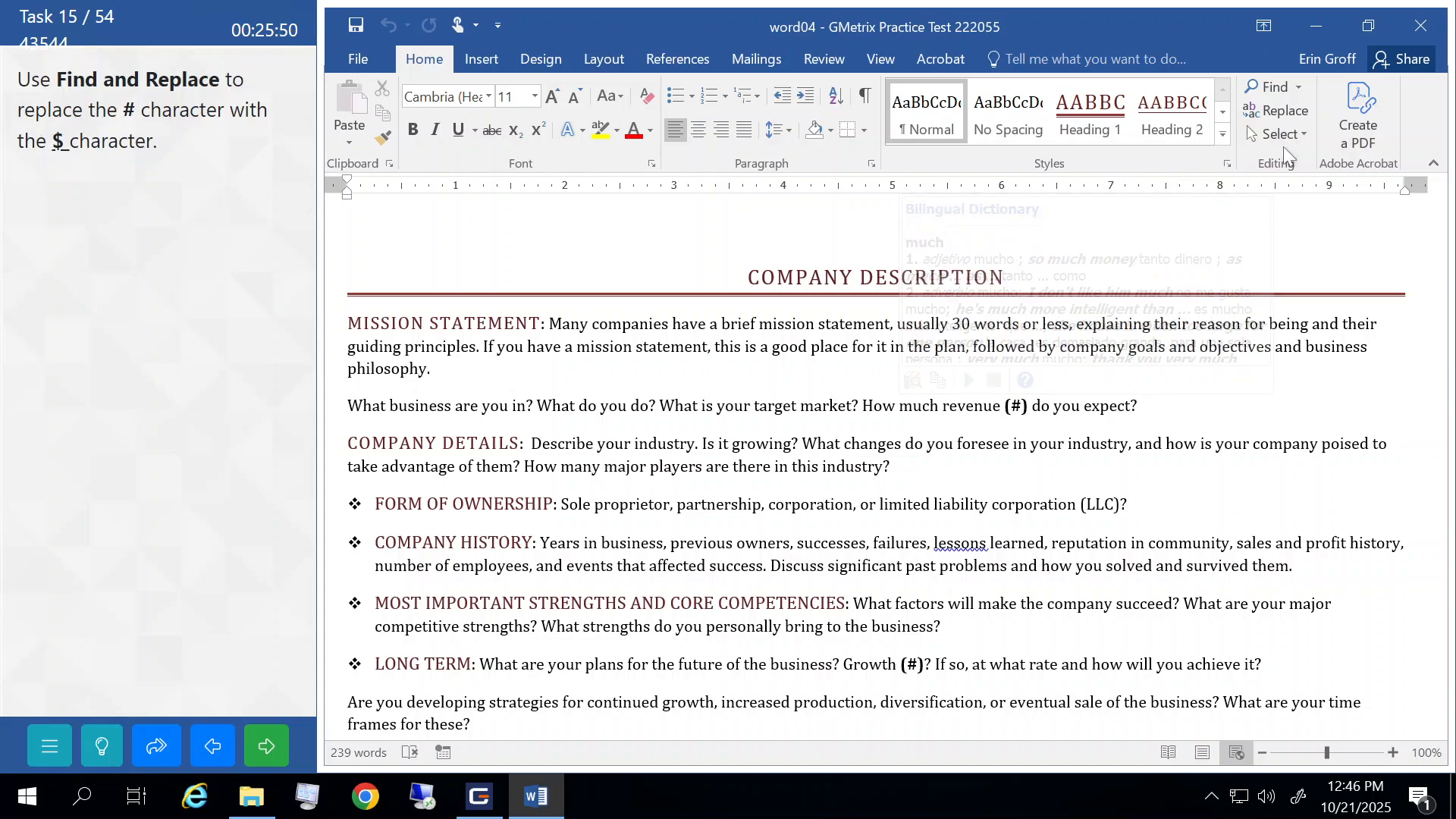
- Replace every # with $ using Replace All, then submit the task
click(1304, 108)
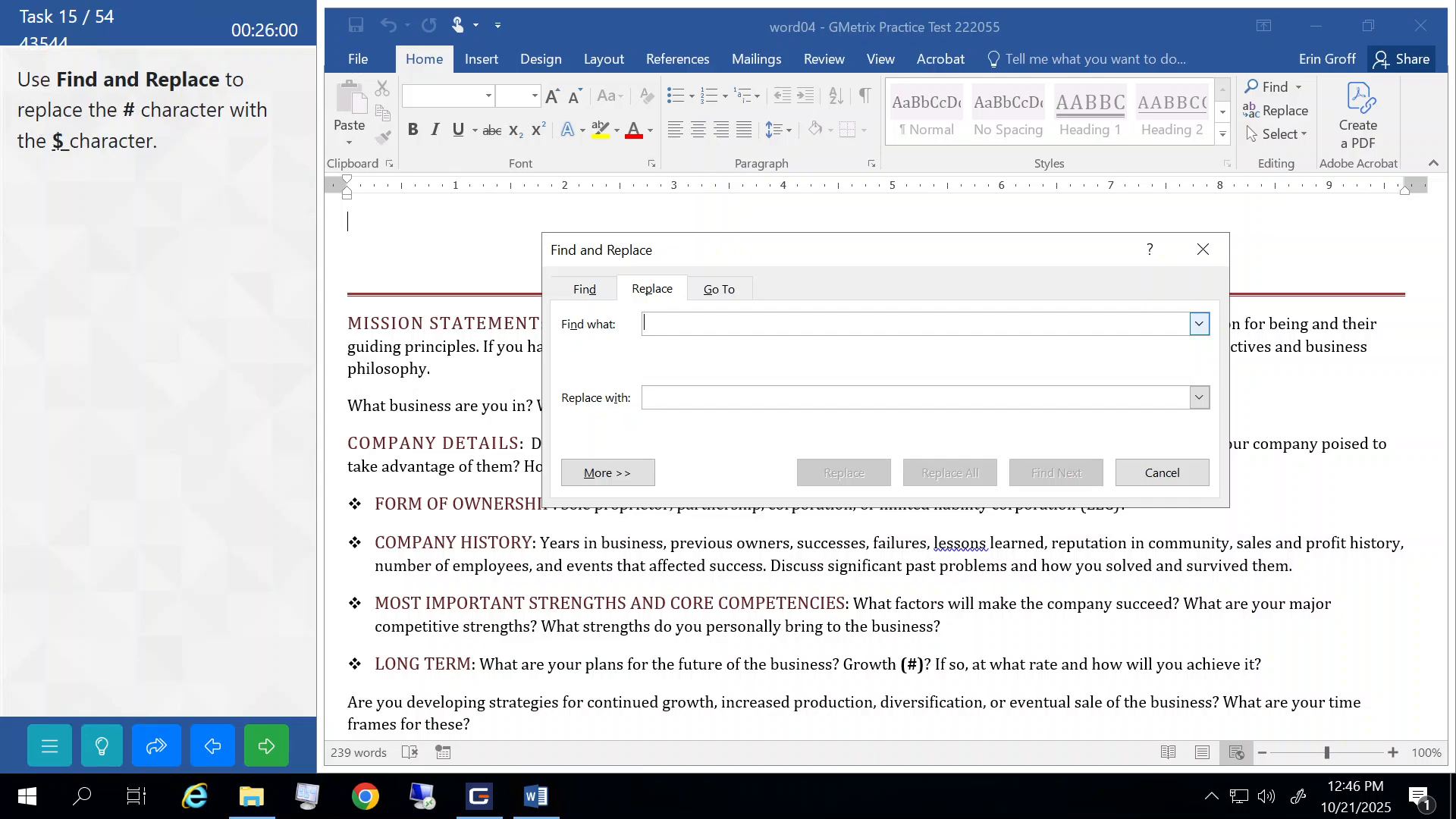
text(#)
key(BackSpace)
text(#)
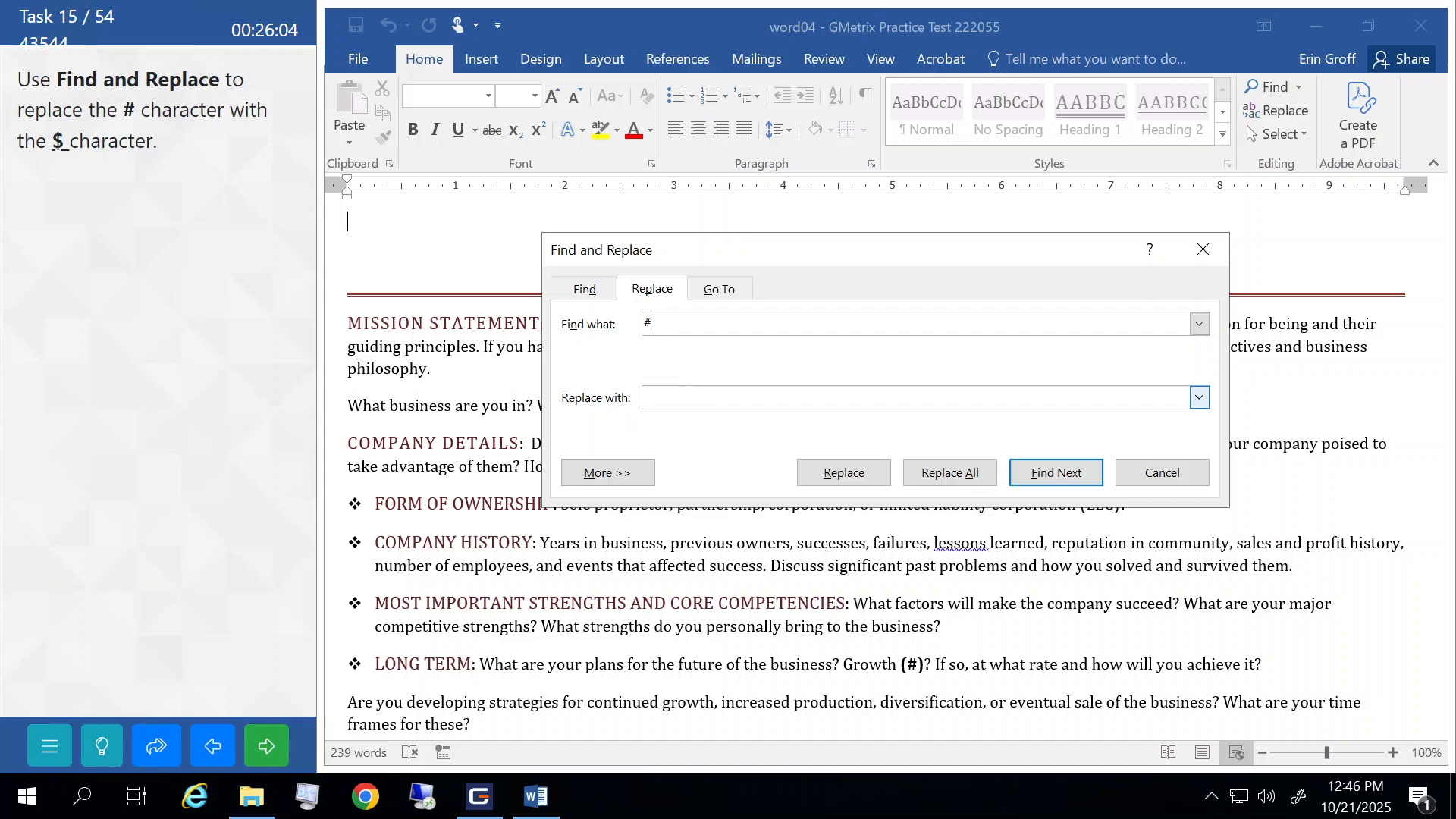
click(683, 397)
text($)
click(943, 473)
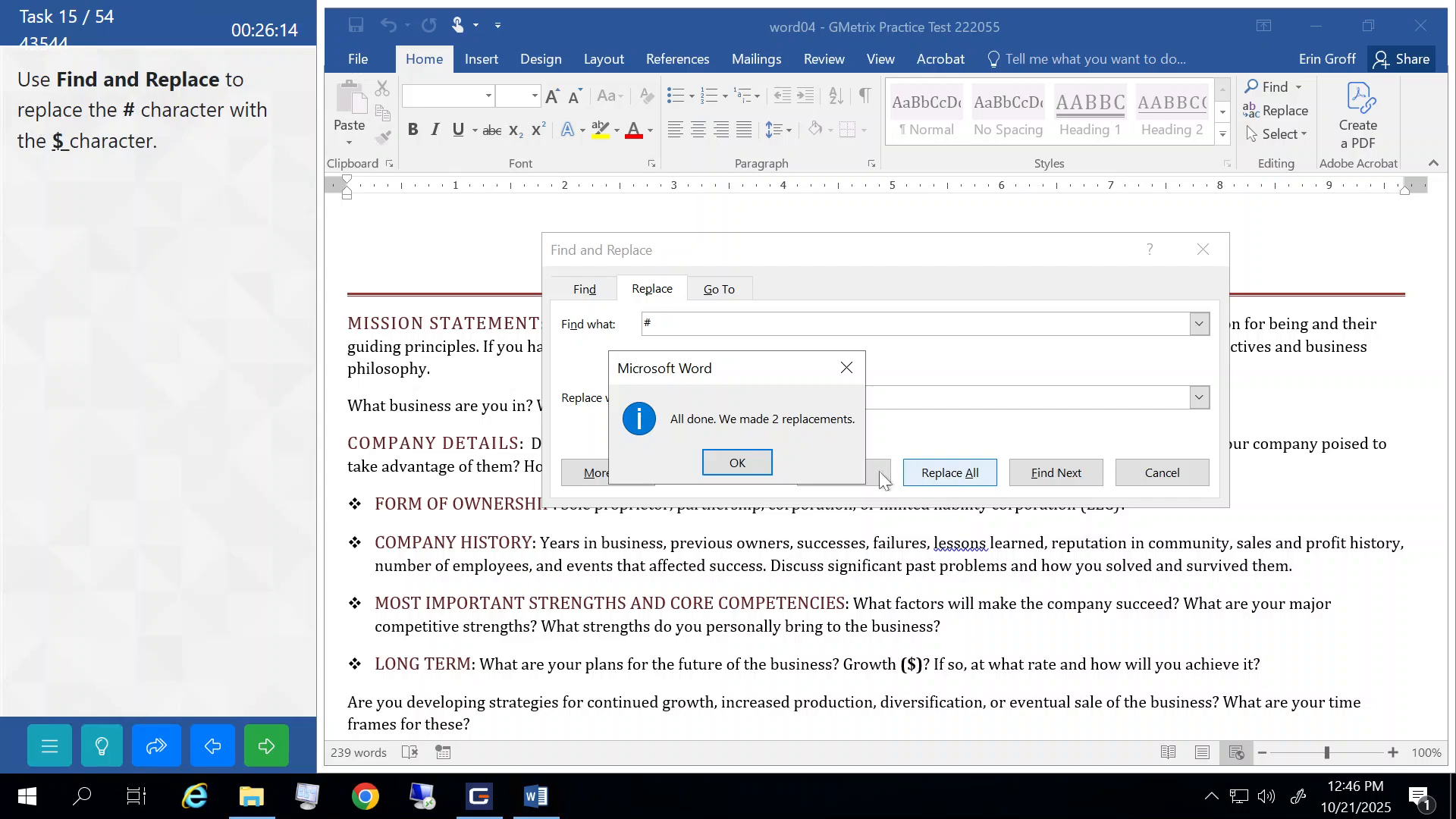
click(737, 464)
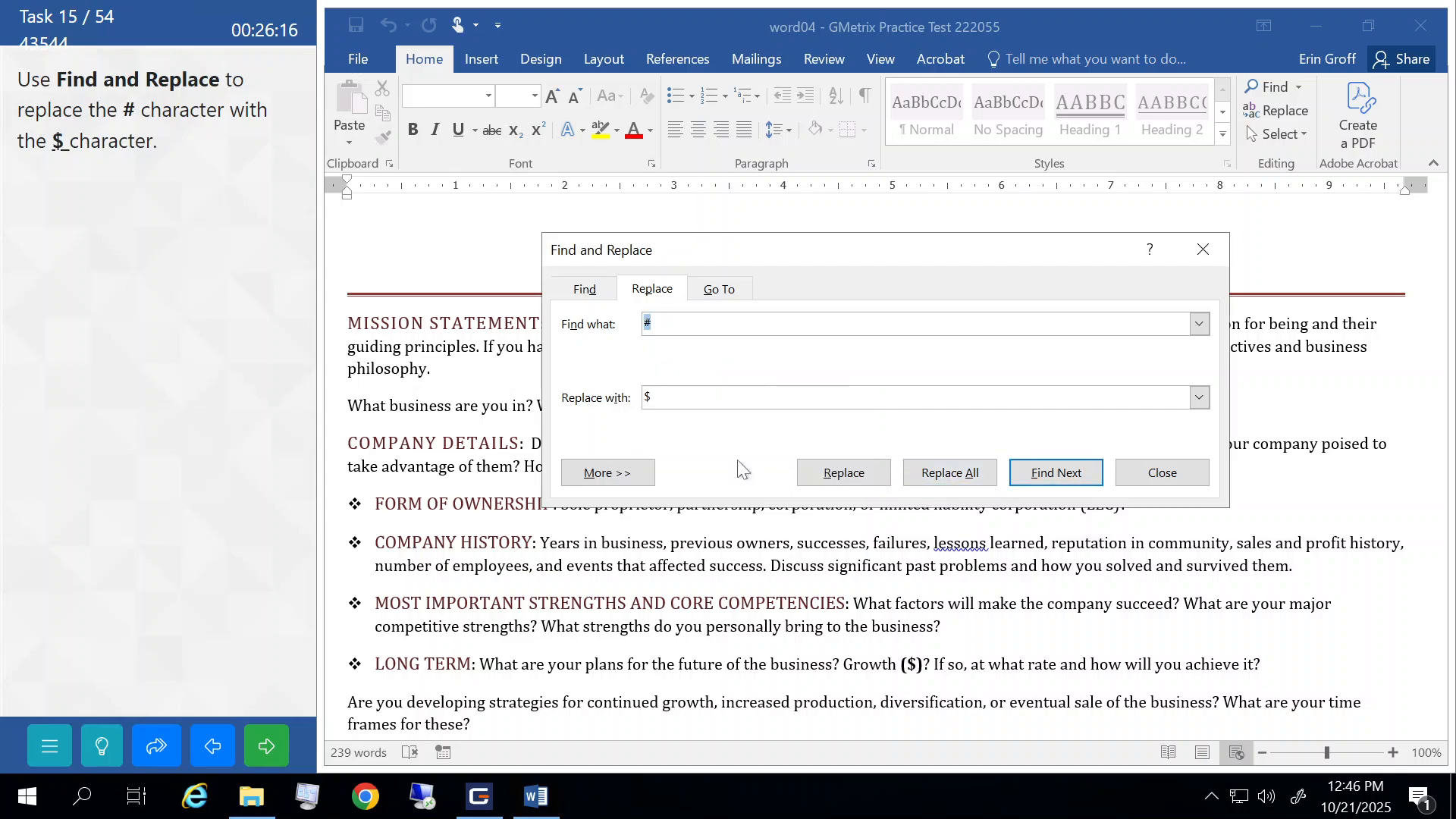
click(1177, 474)
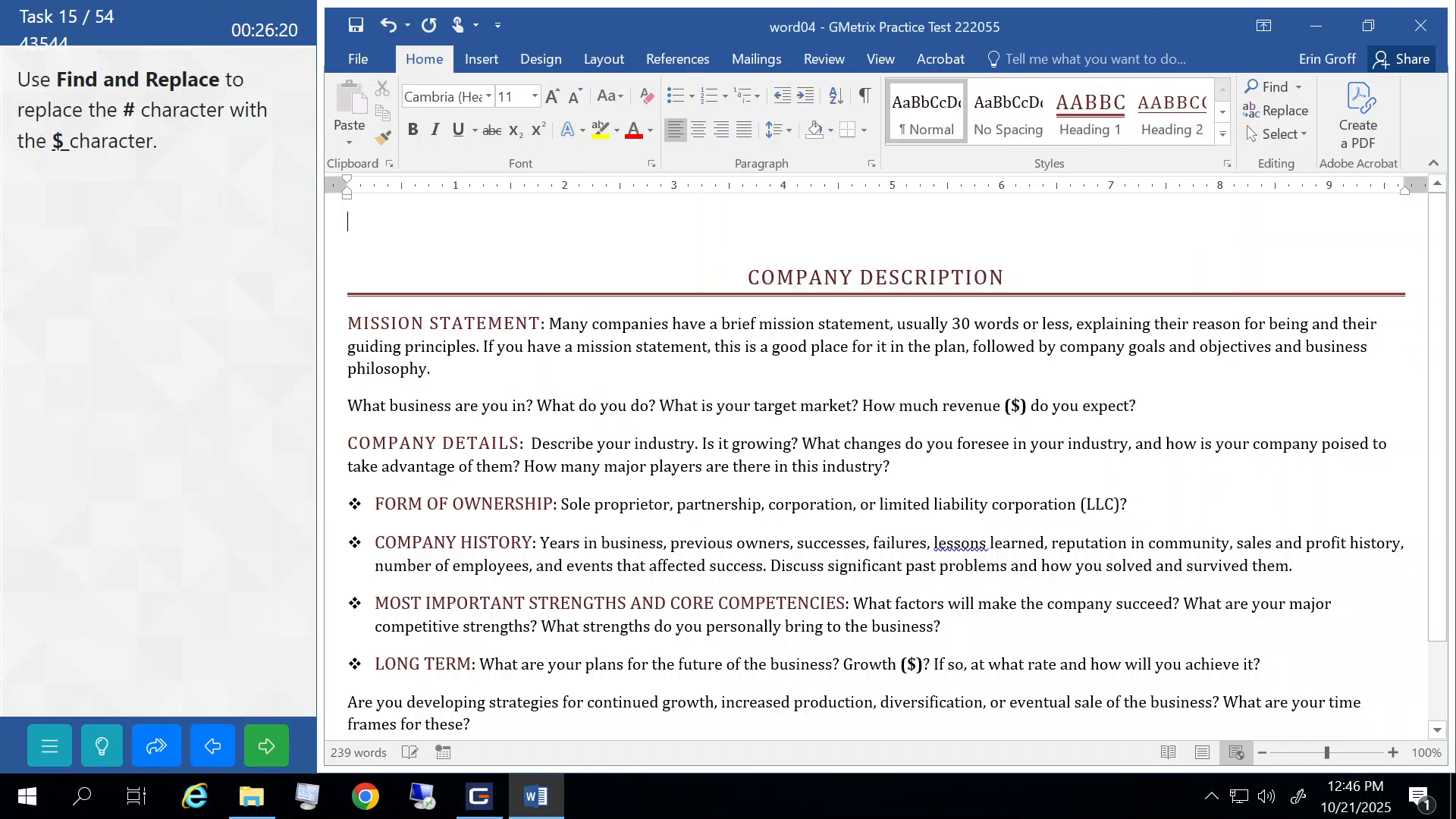
click(266, 745)
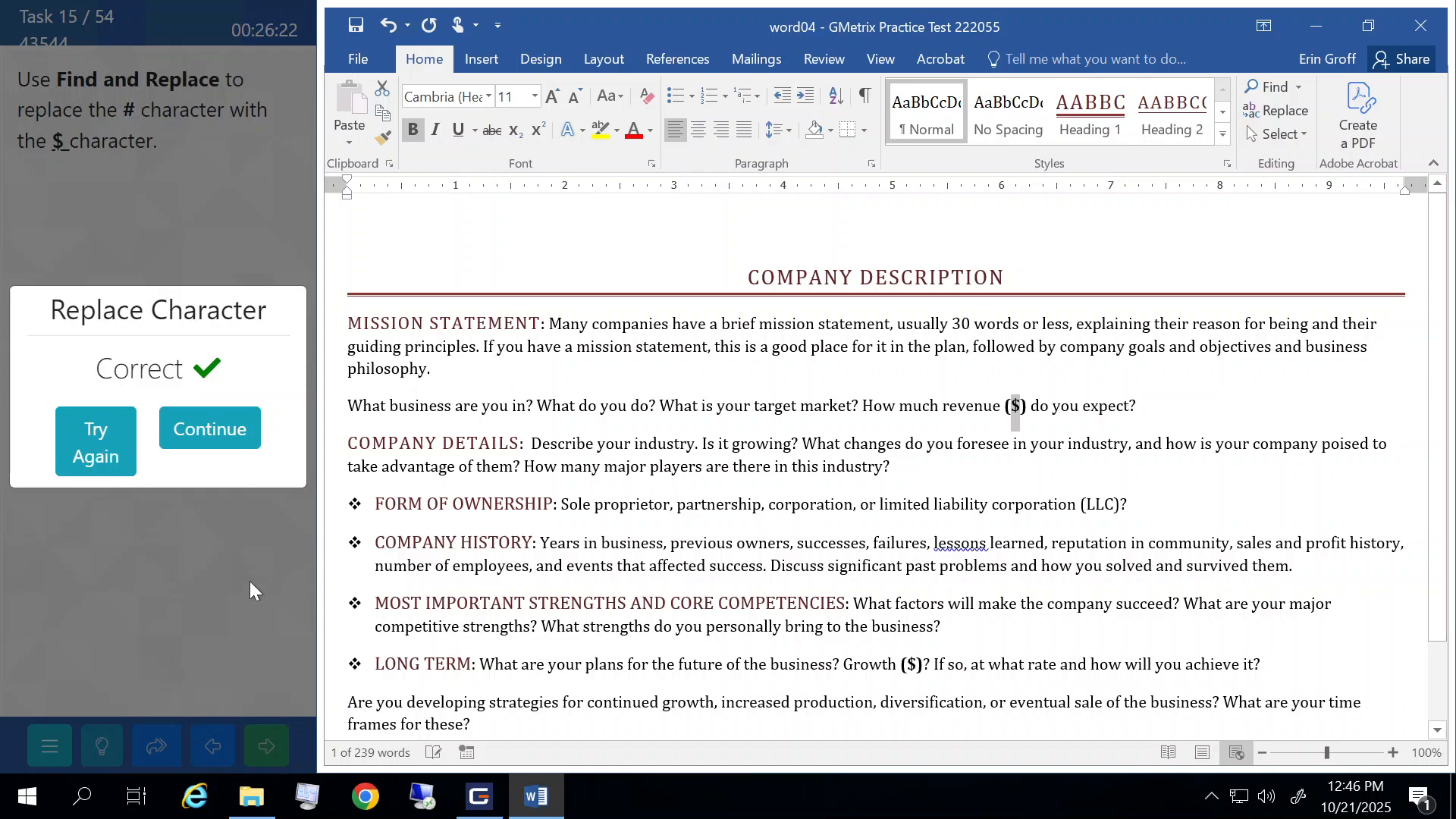
click(227, 413)
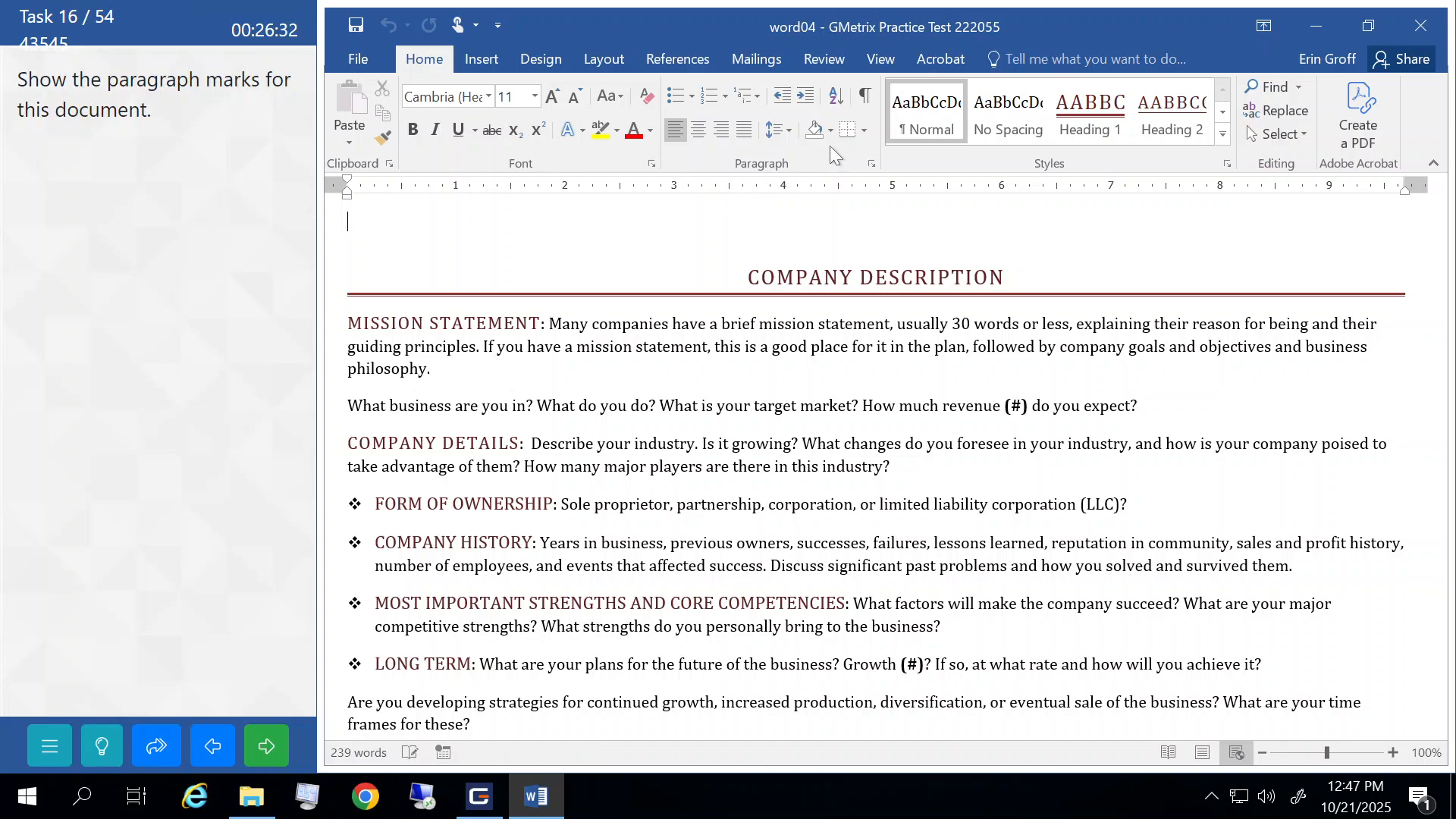
- Turn on Show/Hide ¶ paragraph marks and submit the task
click(869, 107)
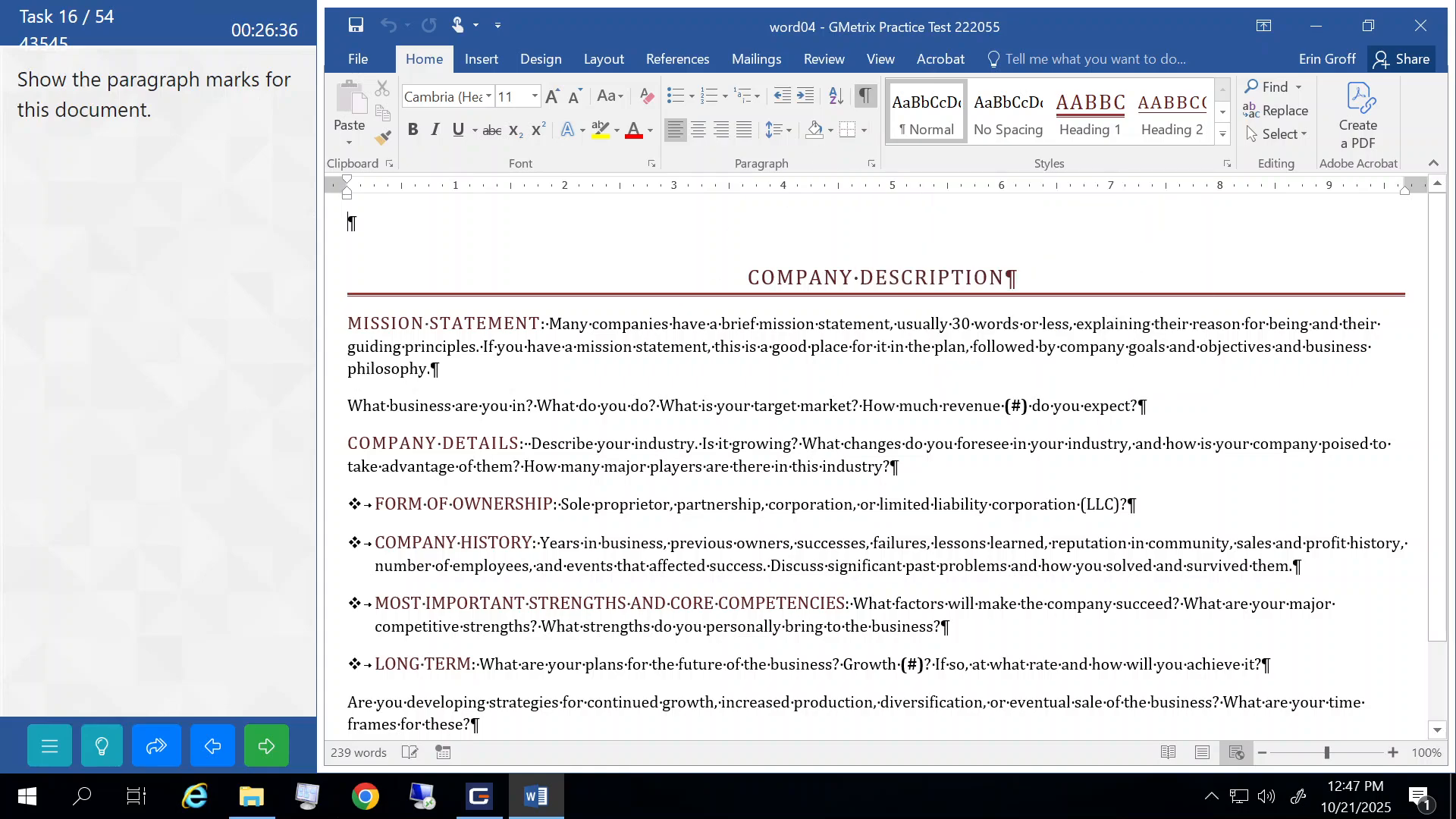
click(271, 745)
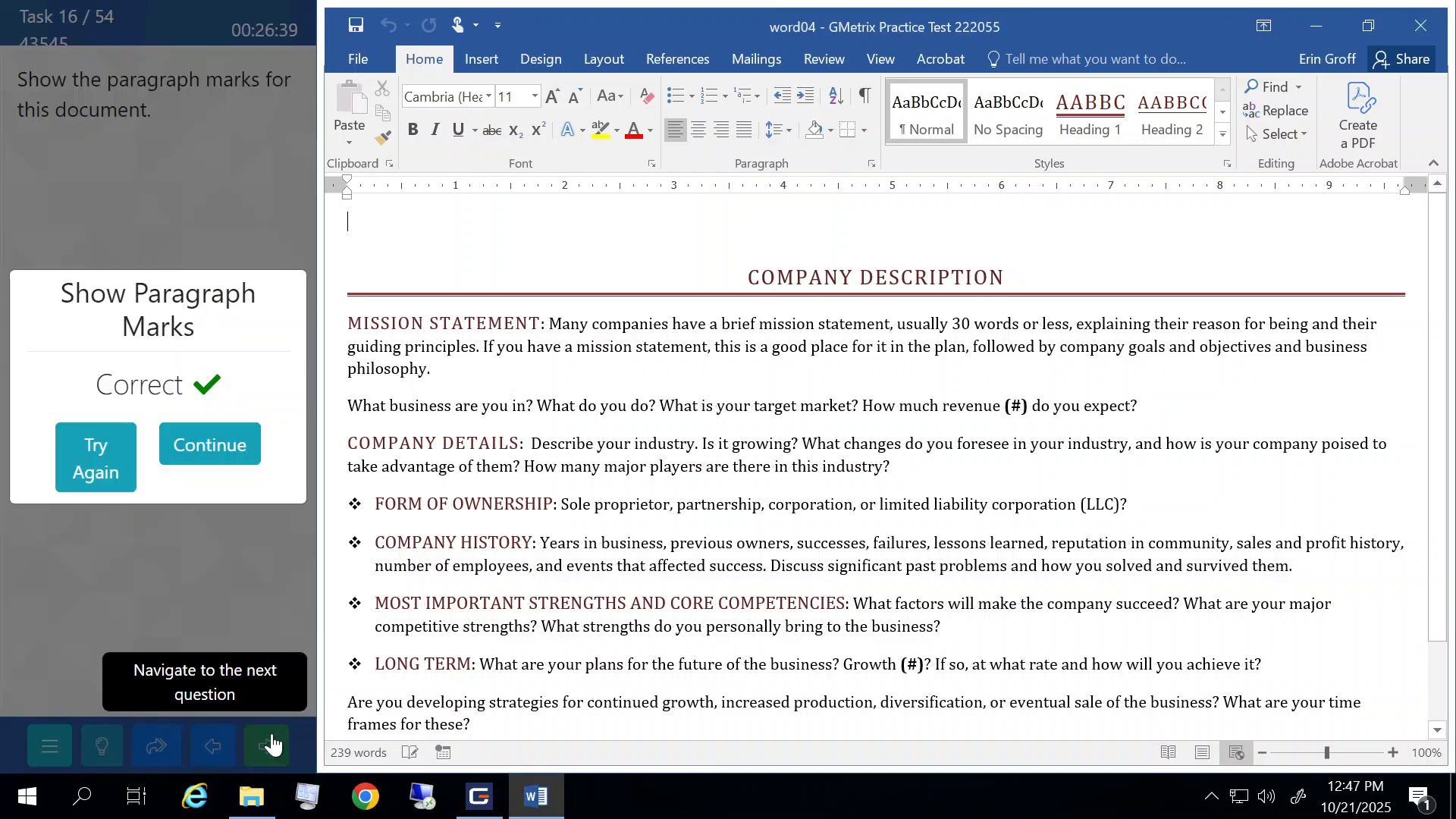
click(228, 448)
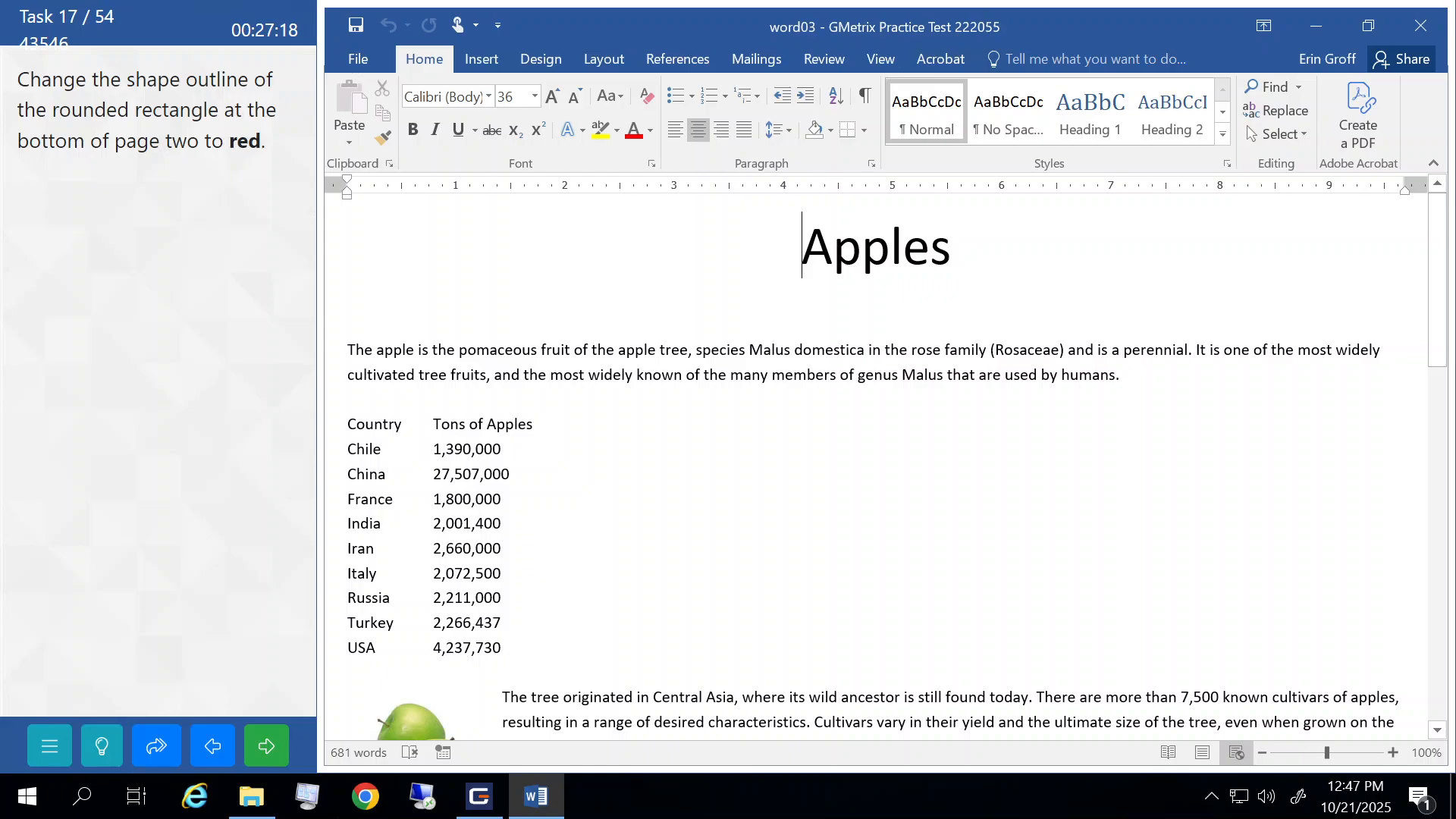
- Give the rounded rectangle on page two a red outline and submit the task
scroll(876, 463, down, 12)
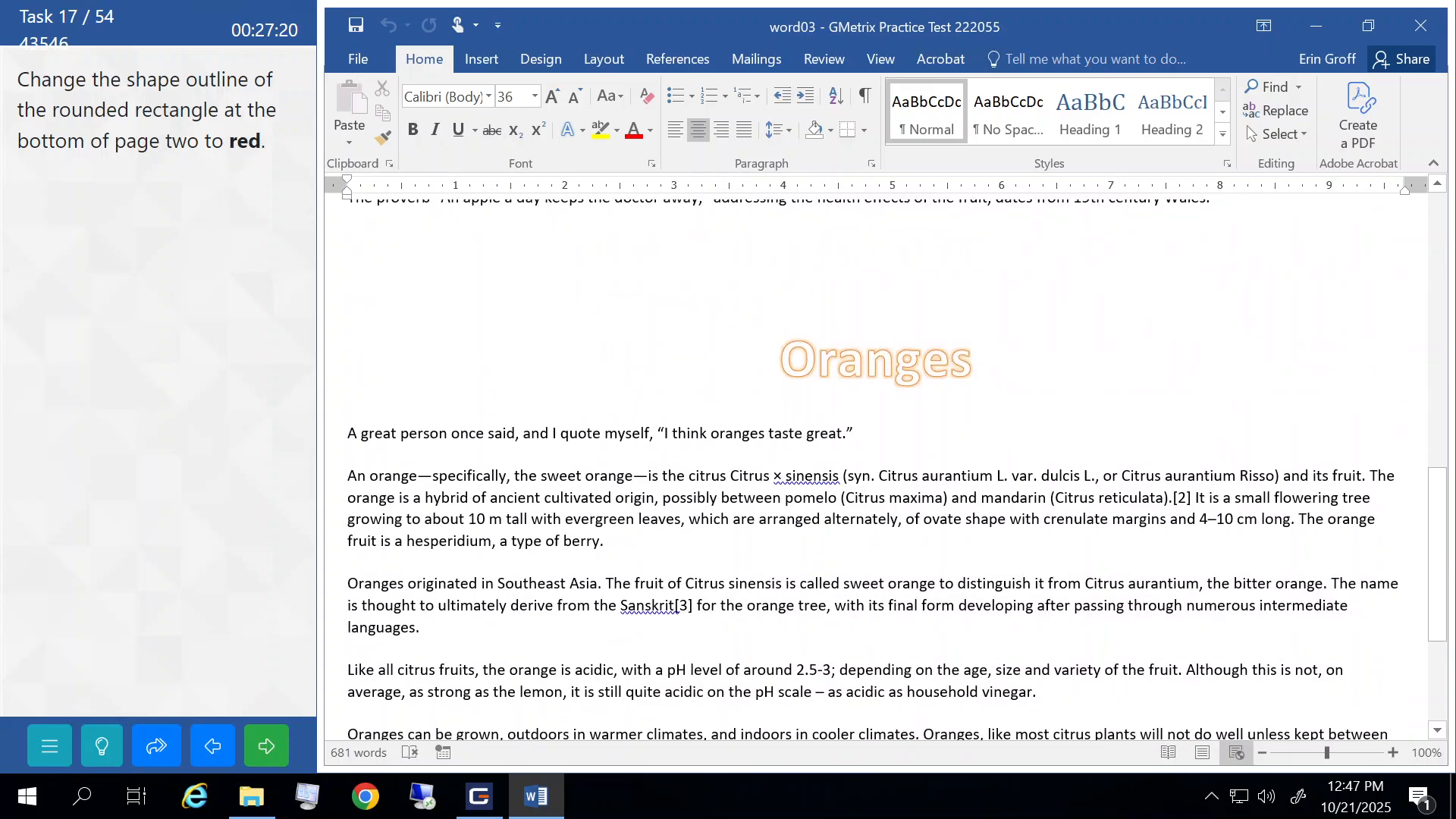
scroll(875, 463, down, 4)
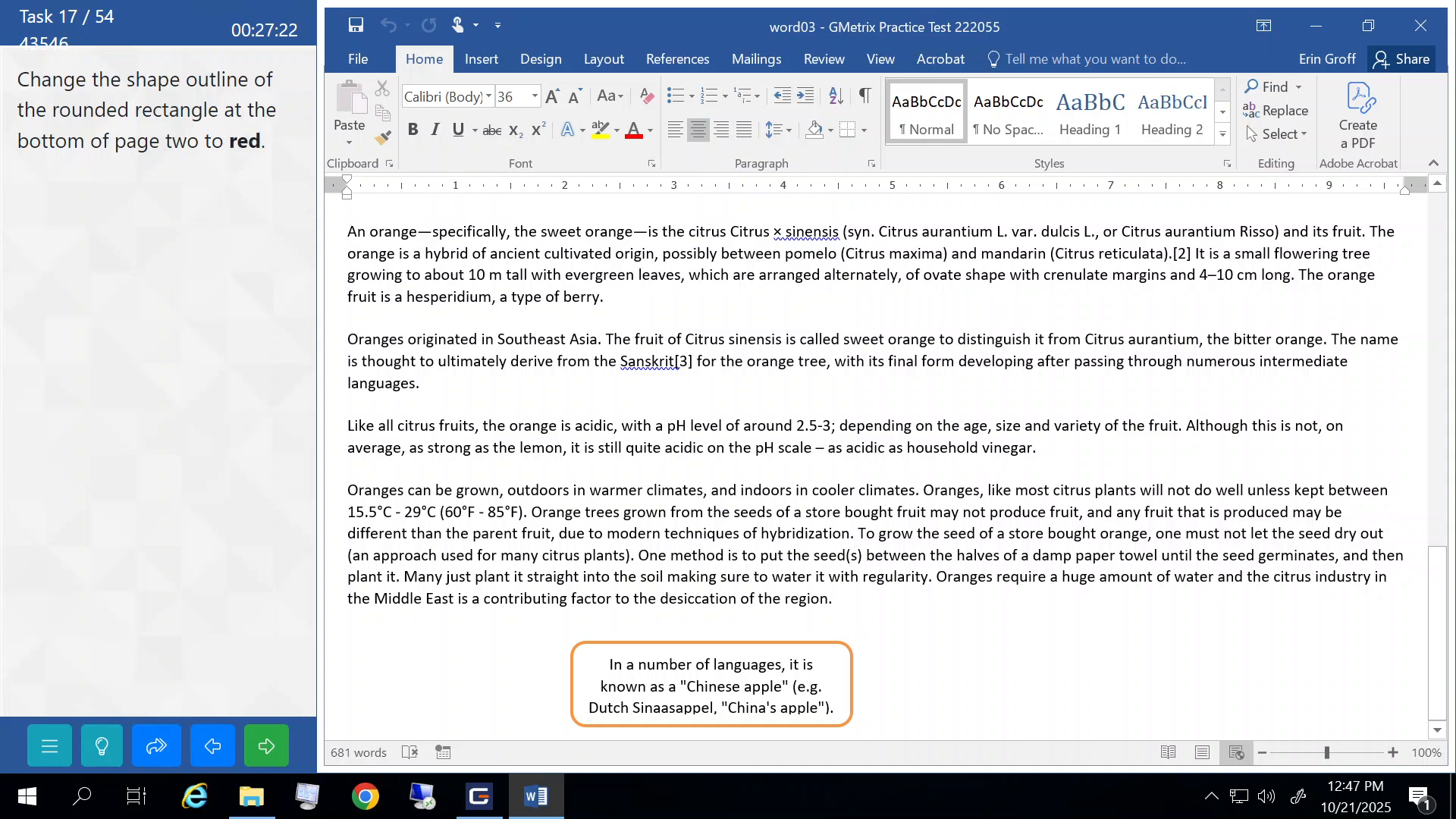
click(634, 643)
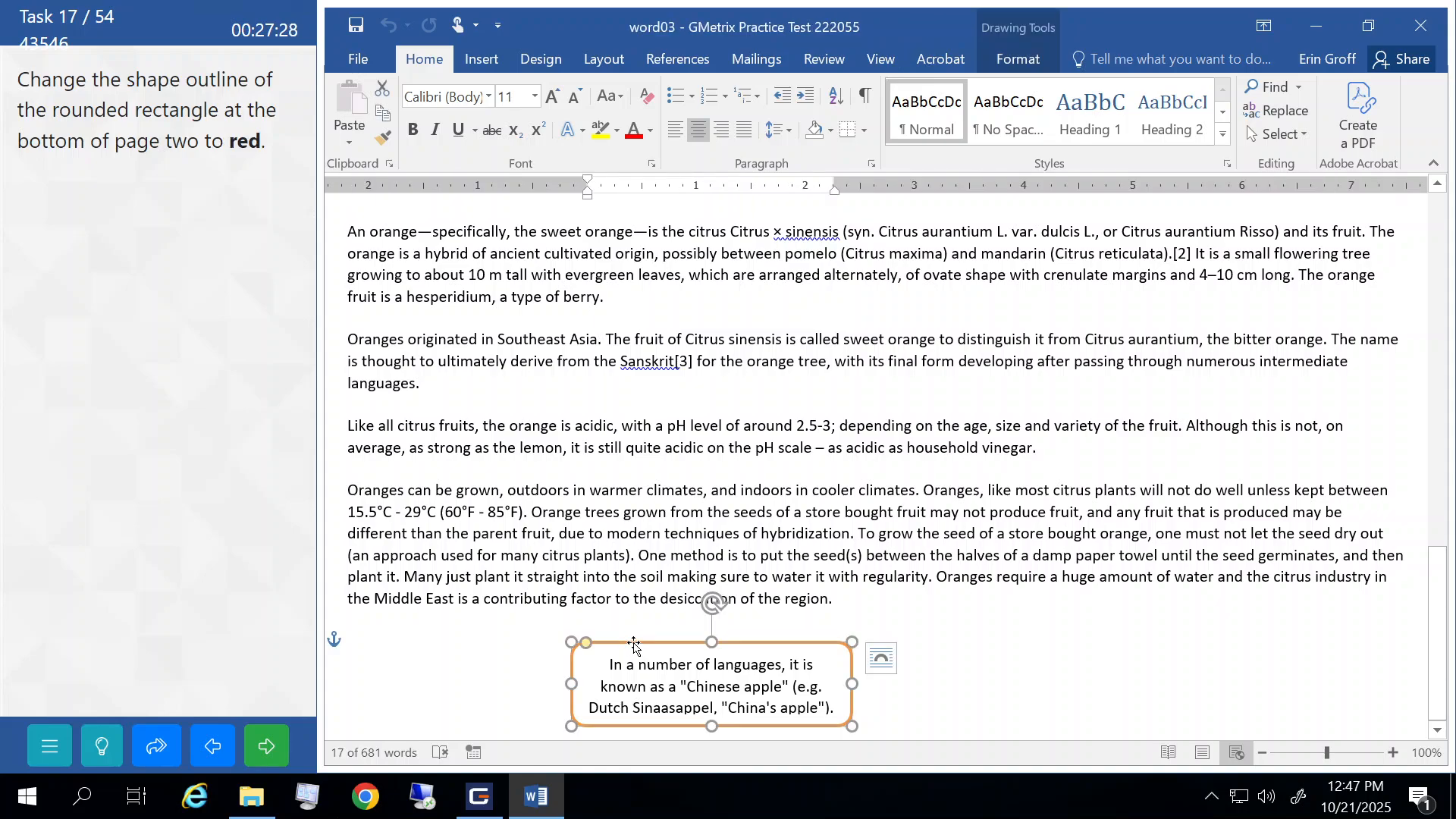
click(1014, 61)
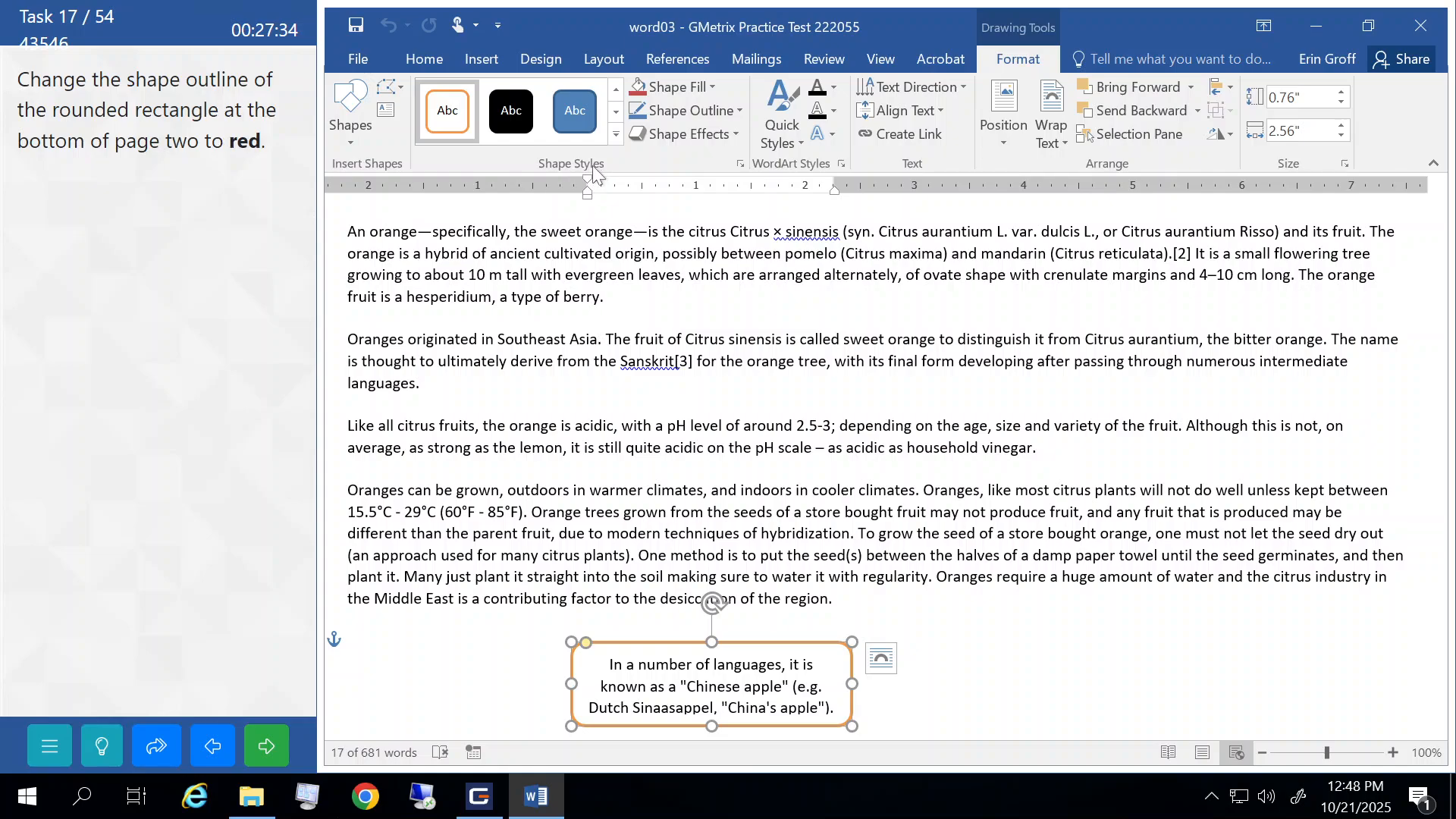
click(734, 112)
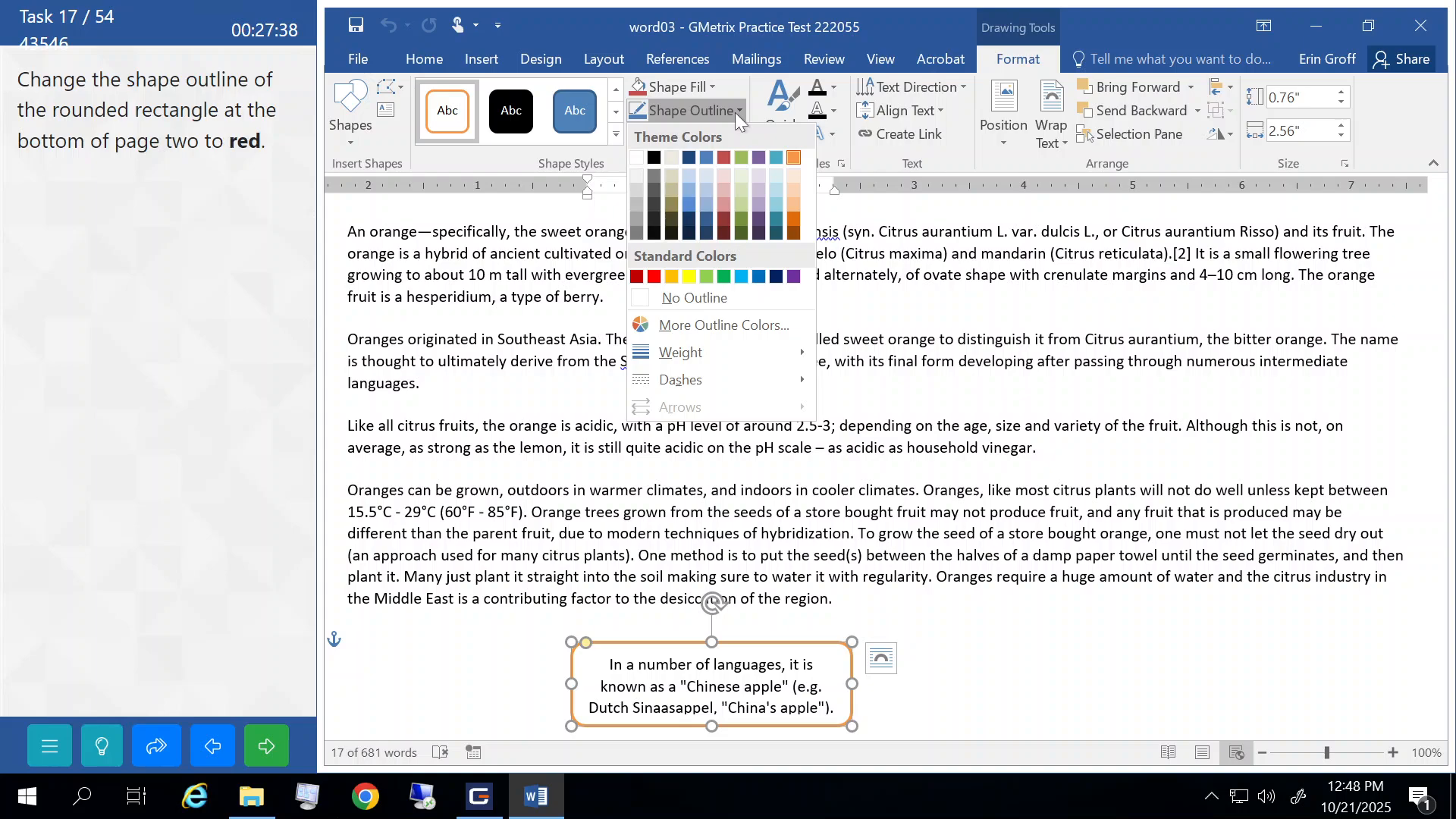
click(653, 277)
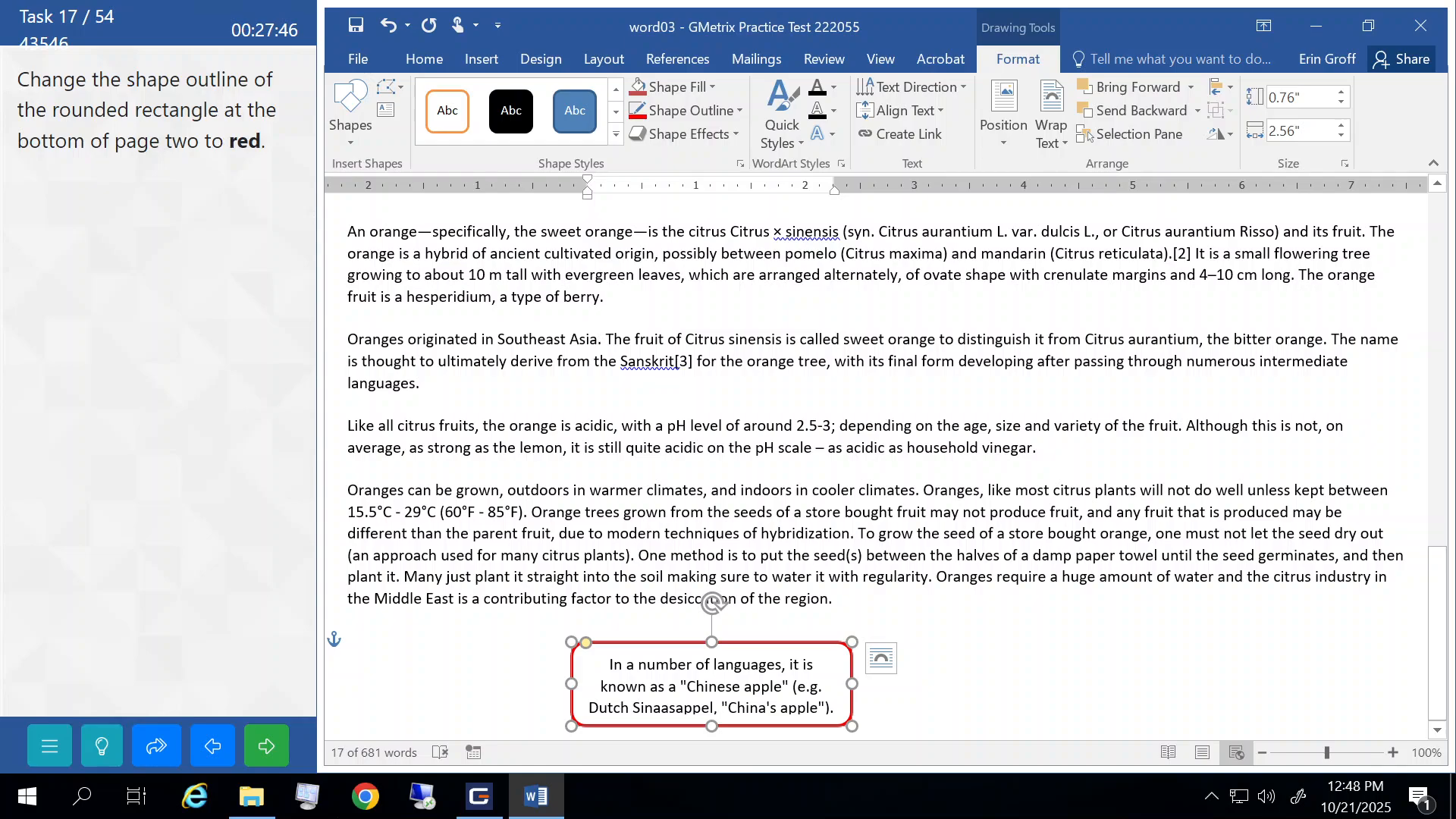
click(521, 448)
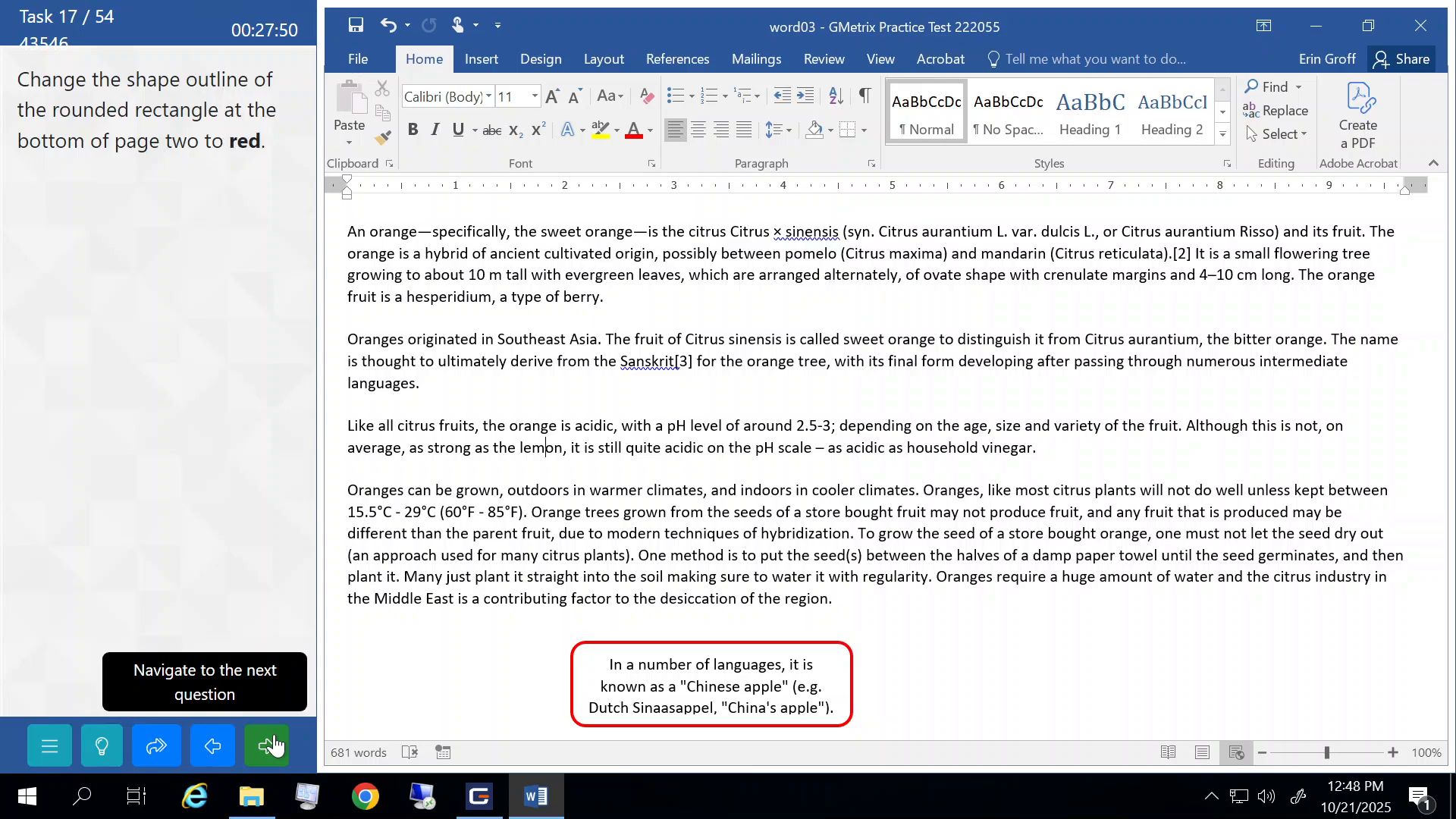
click(274, 746)
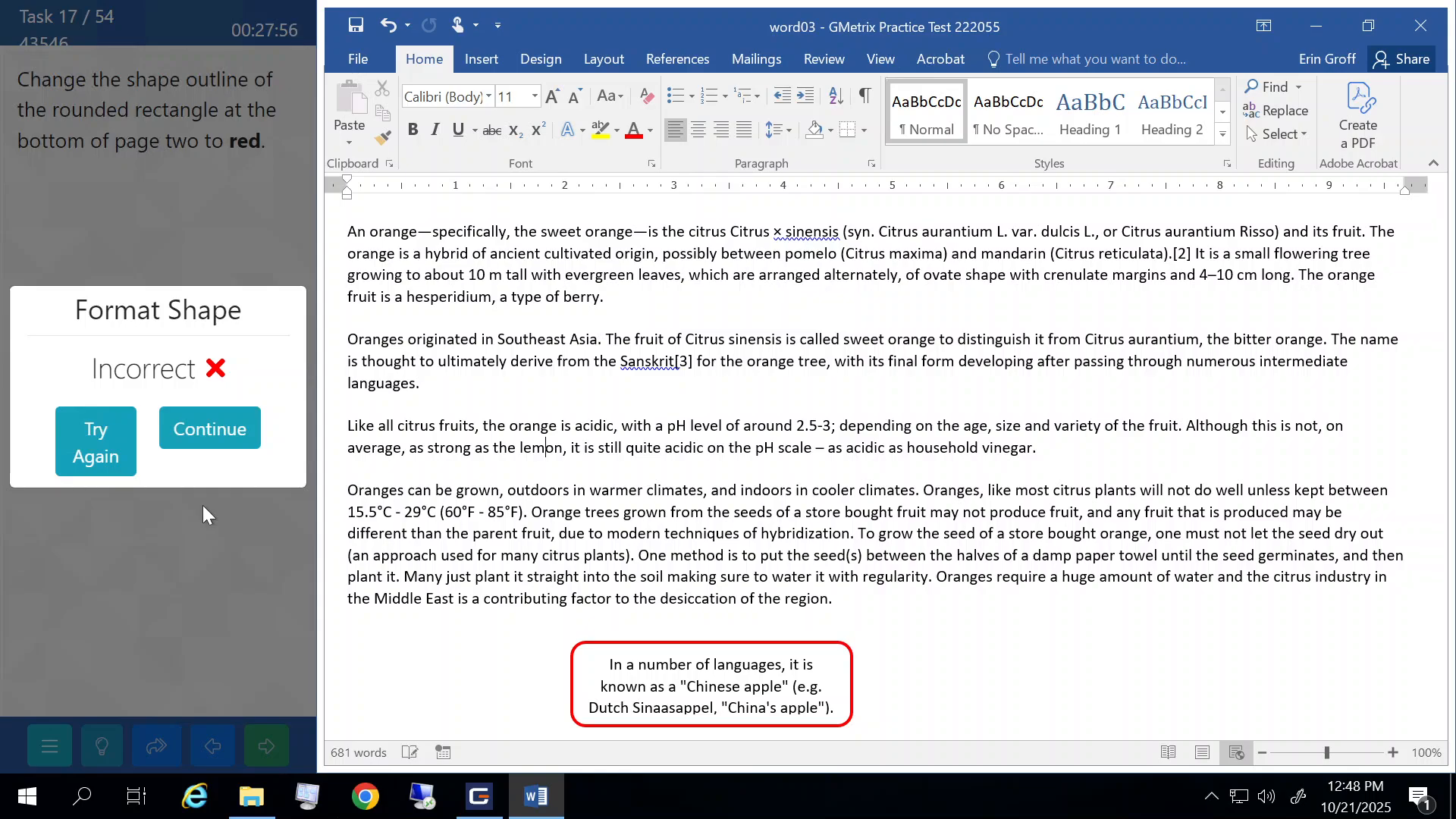
click(216, 435)
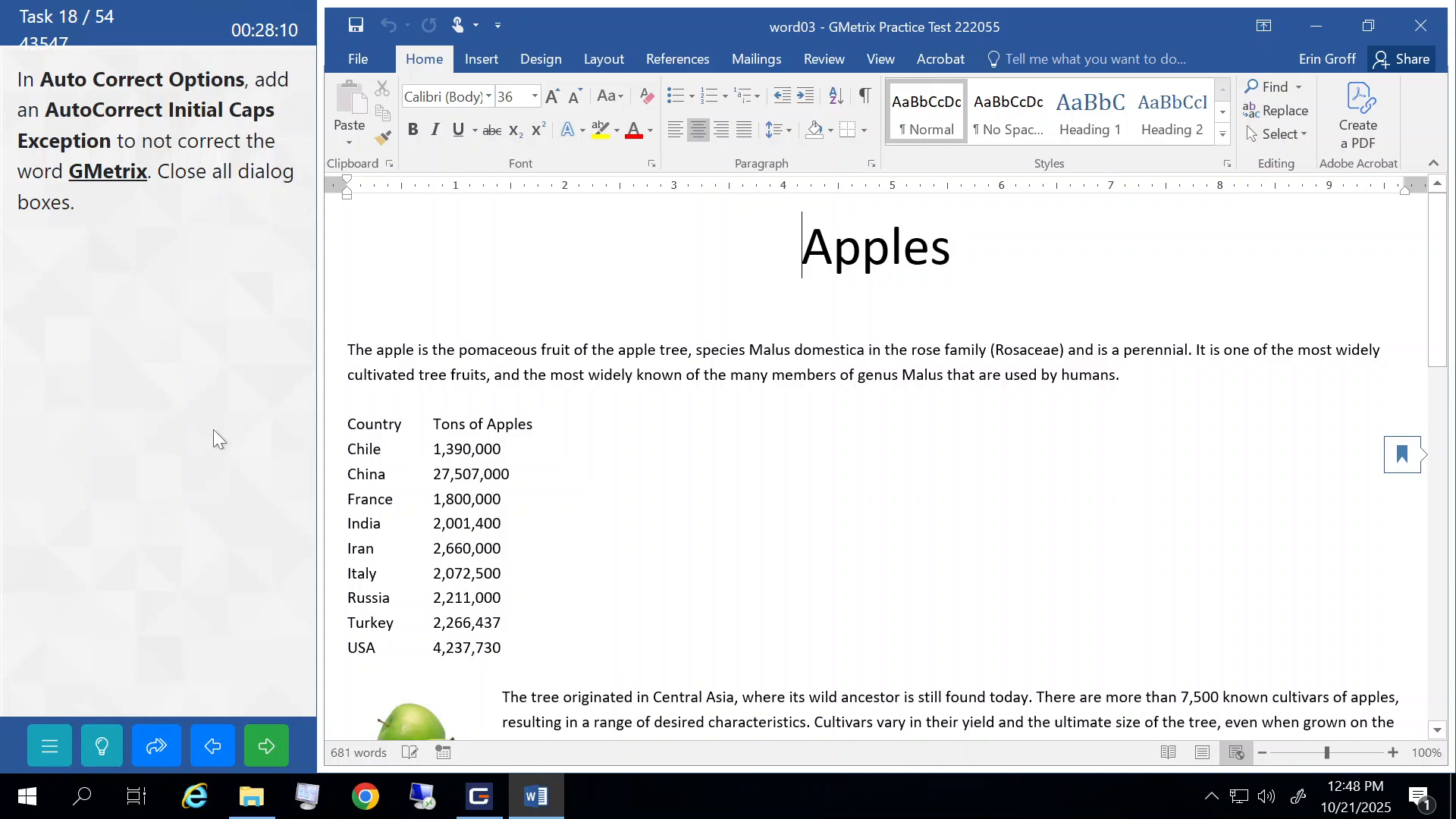
- Reach the INitial CAps exceptions through Word Options, Proofing, AutoCorrect Options
click(356, 55)
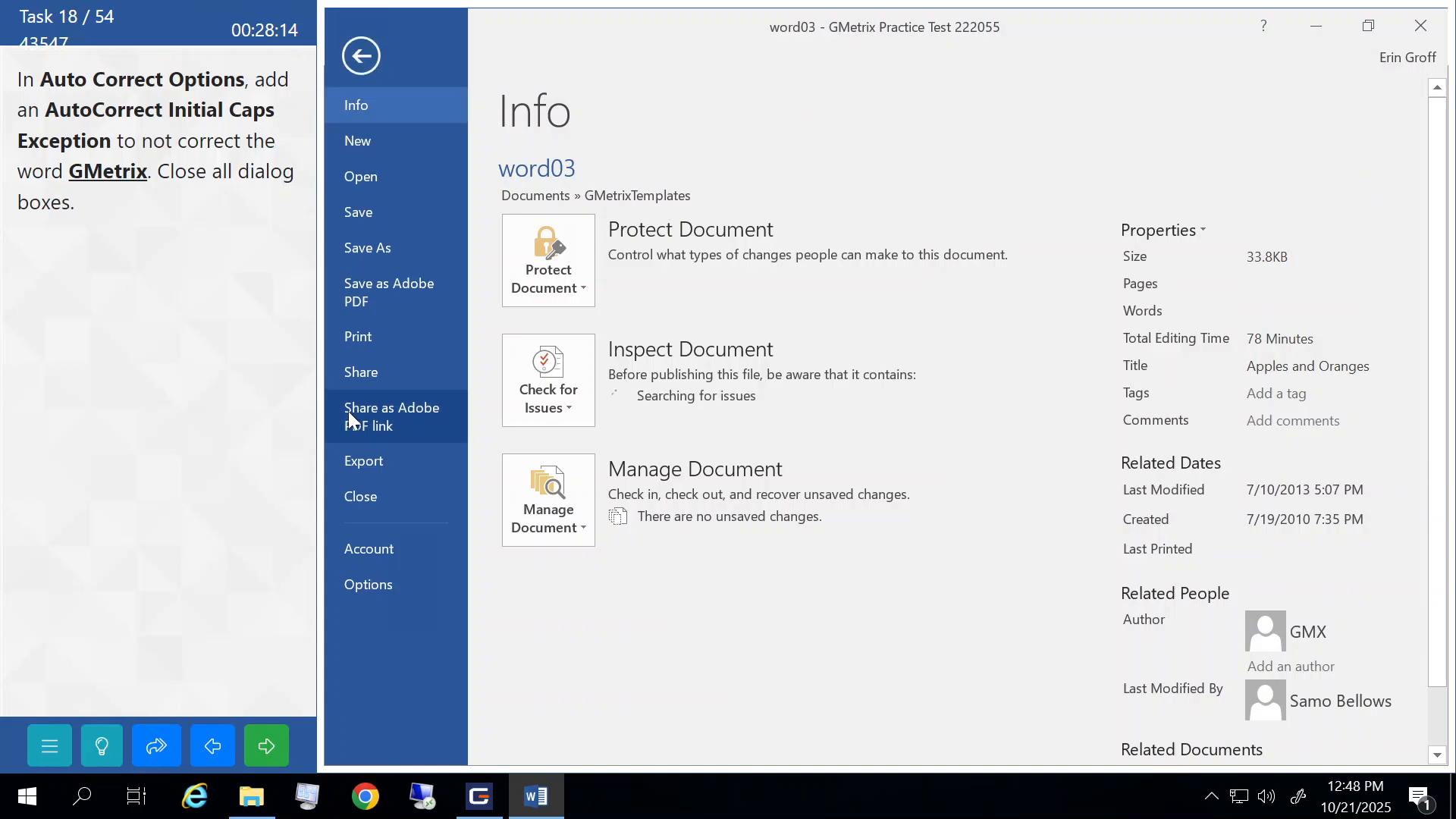
click(371, 584)
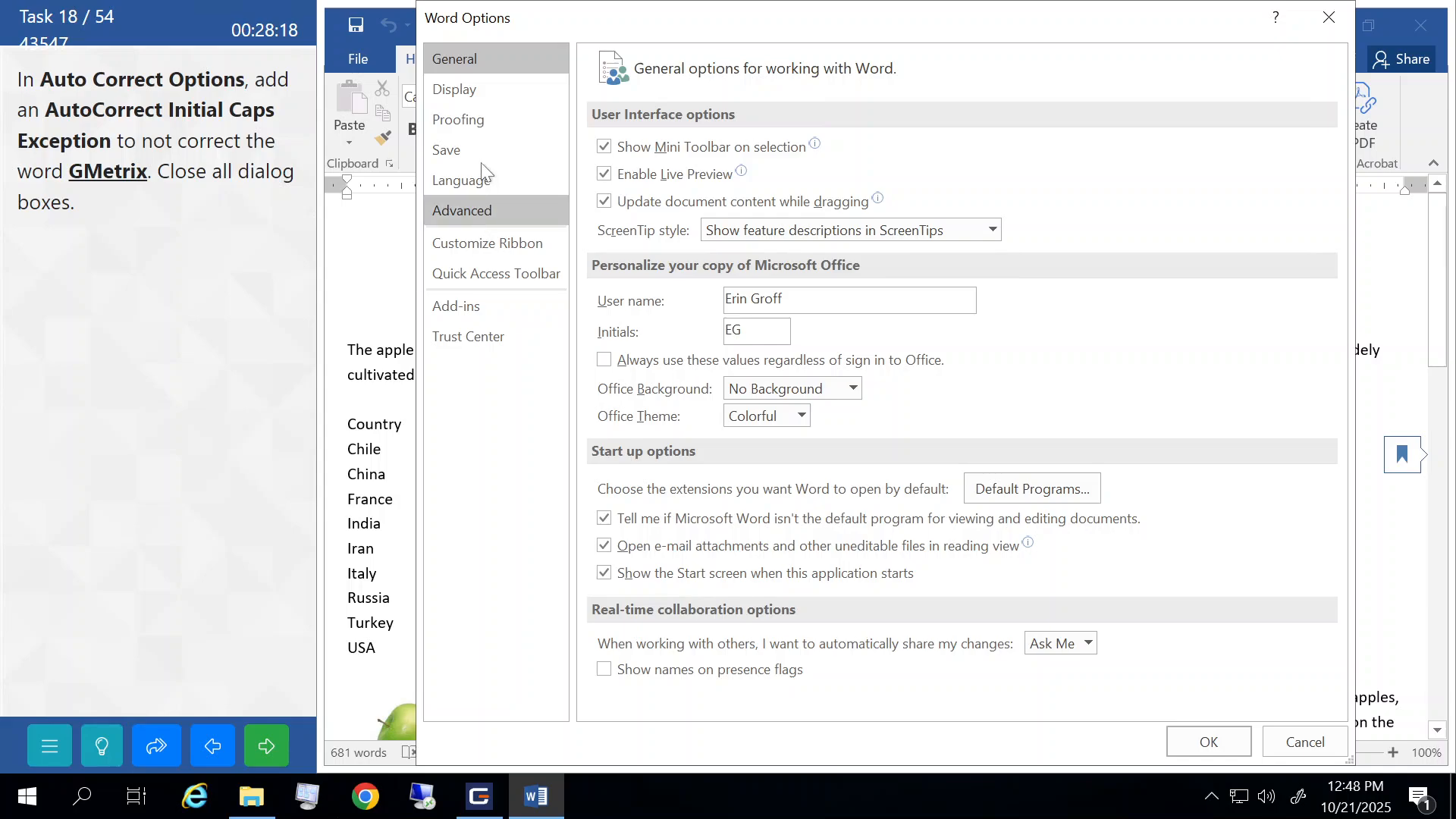
click(467, 118)
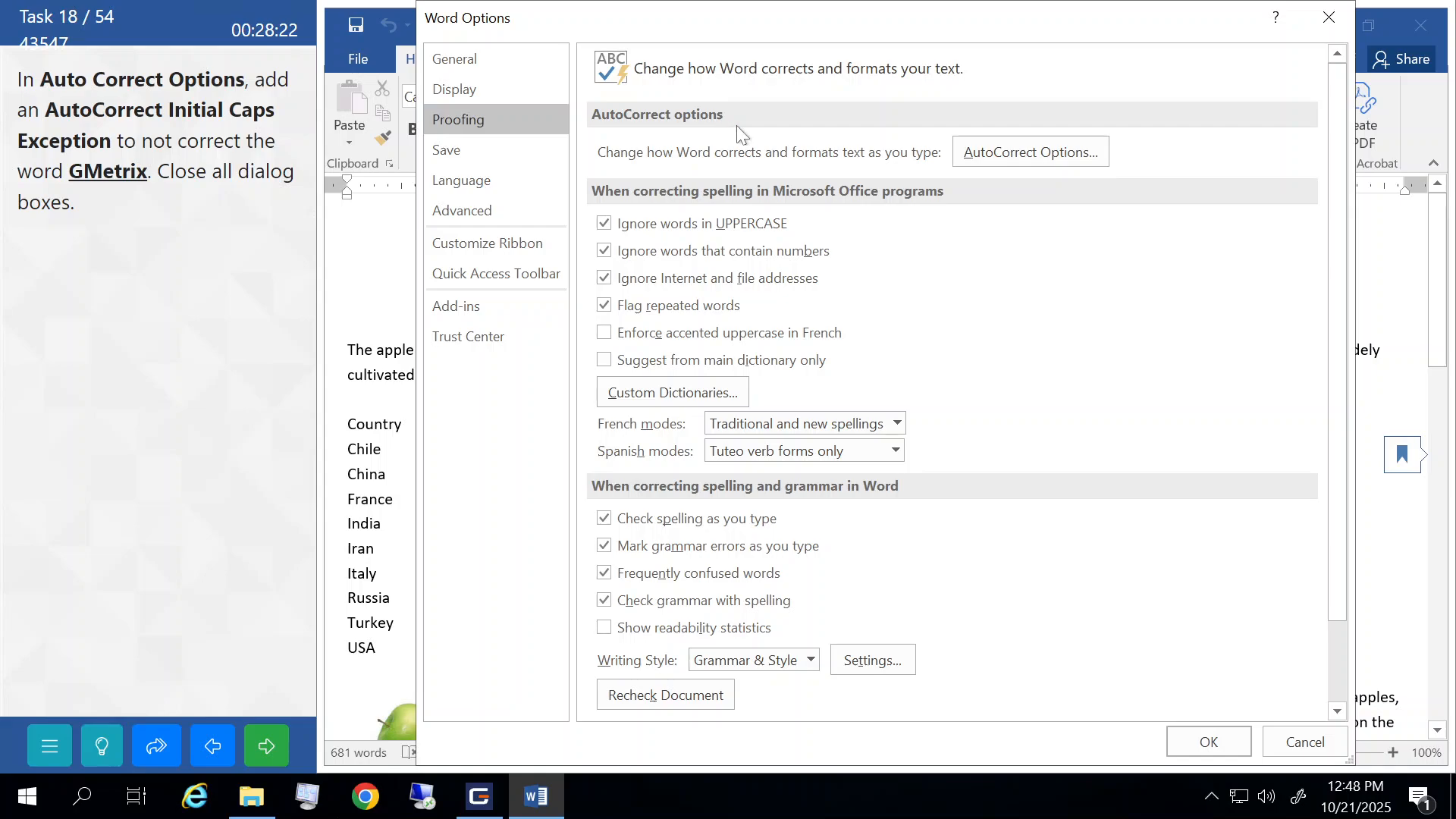
click(1022, 154)
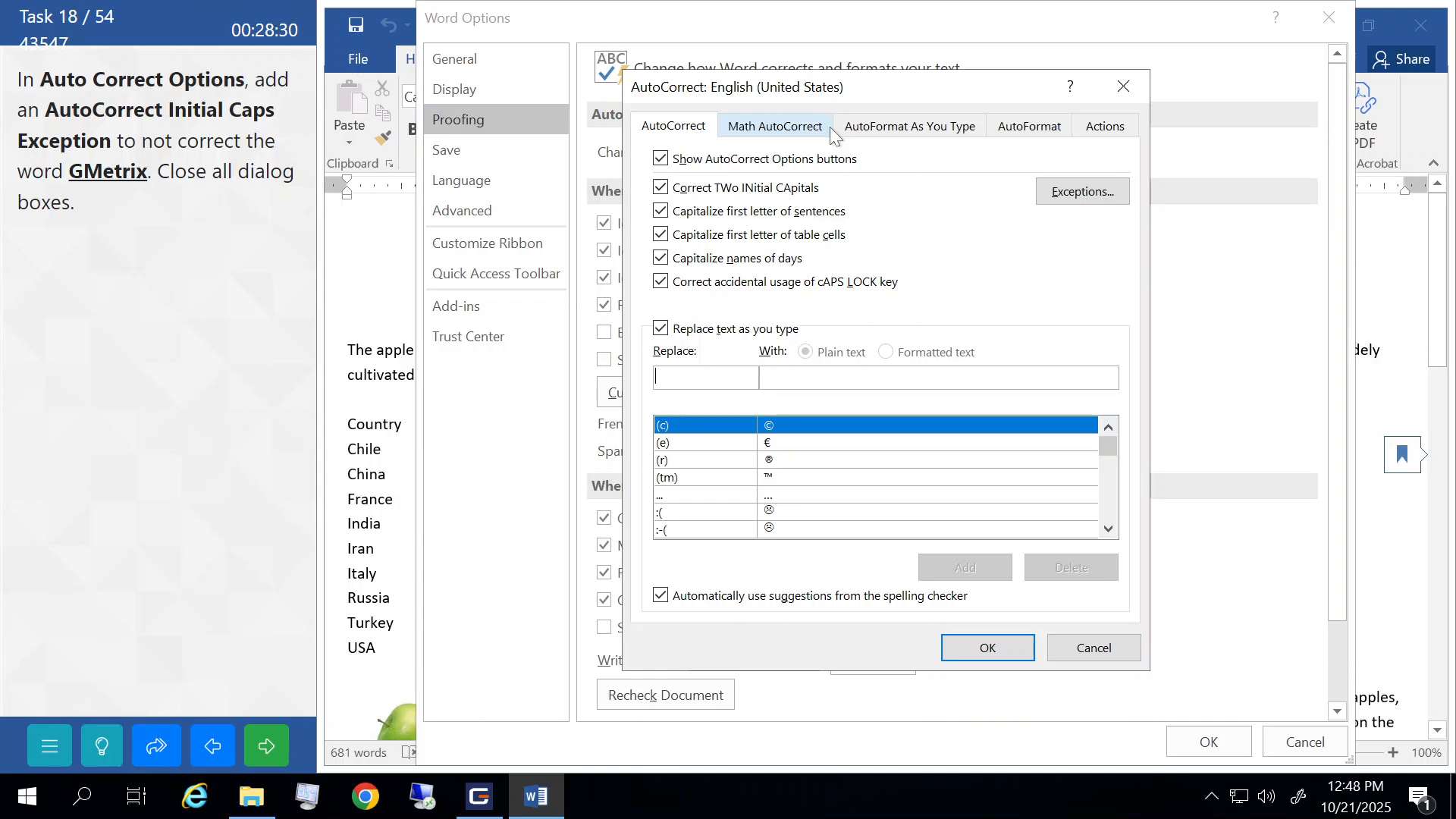
click(1081, 193)
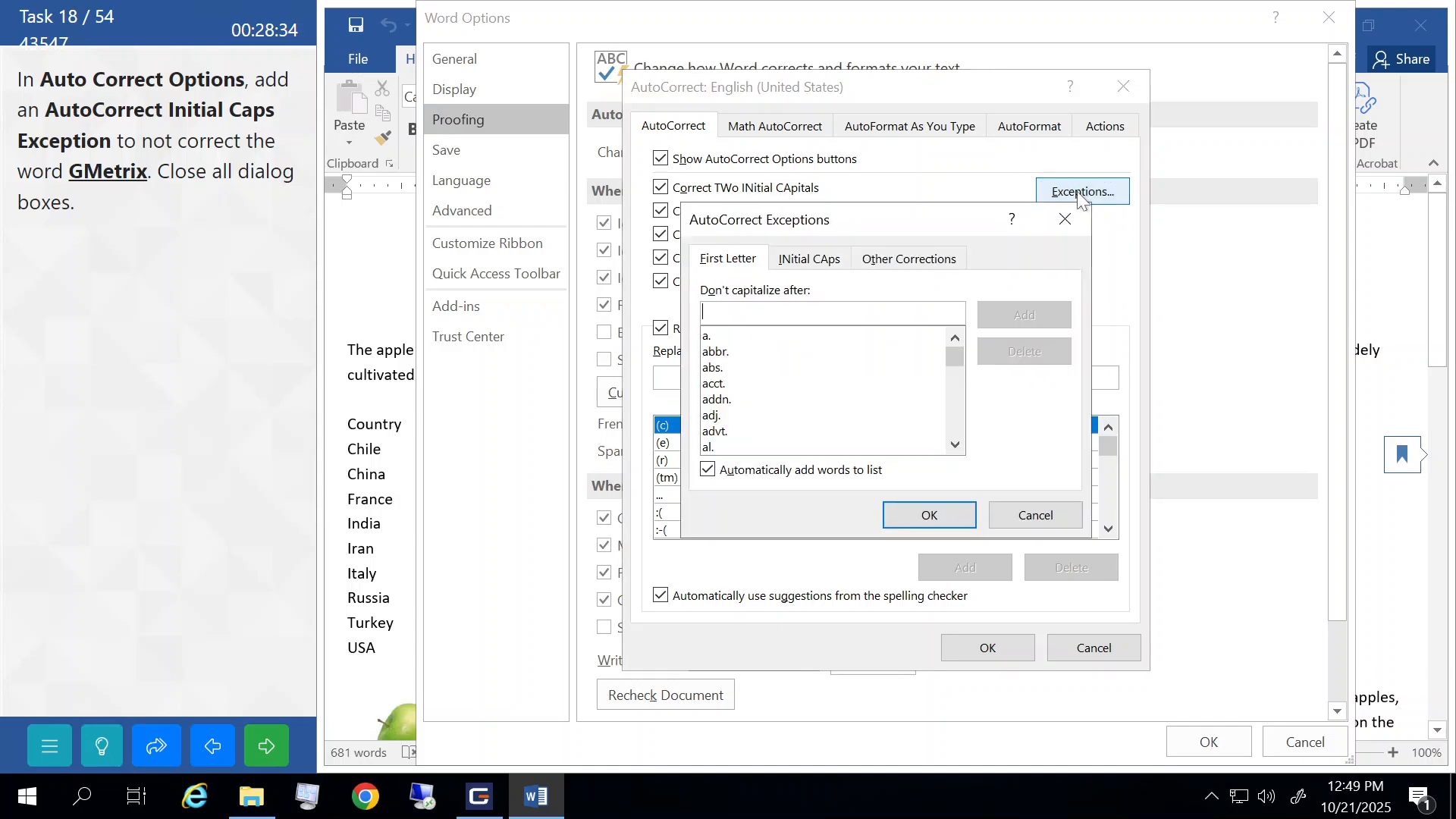
click(803, 269)
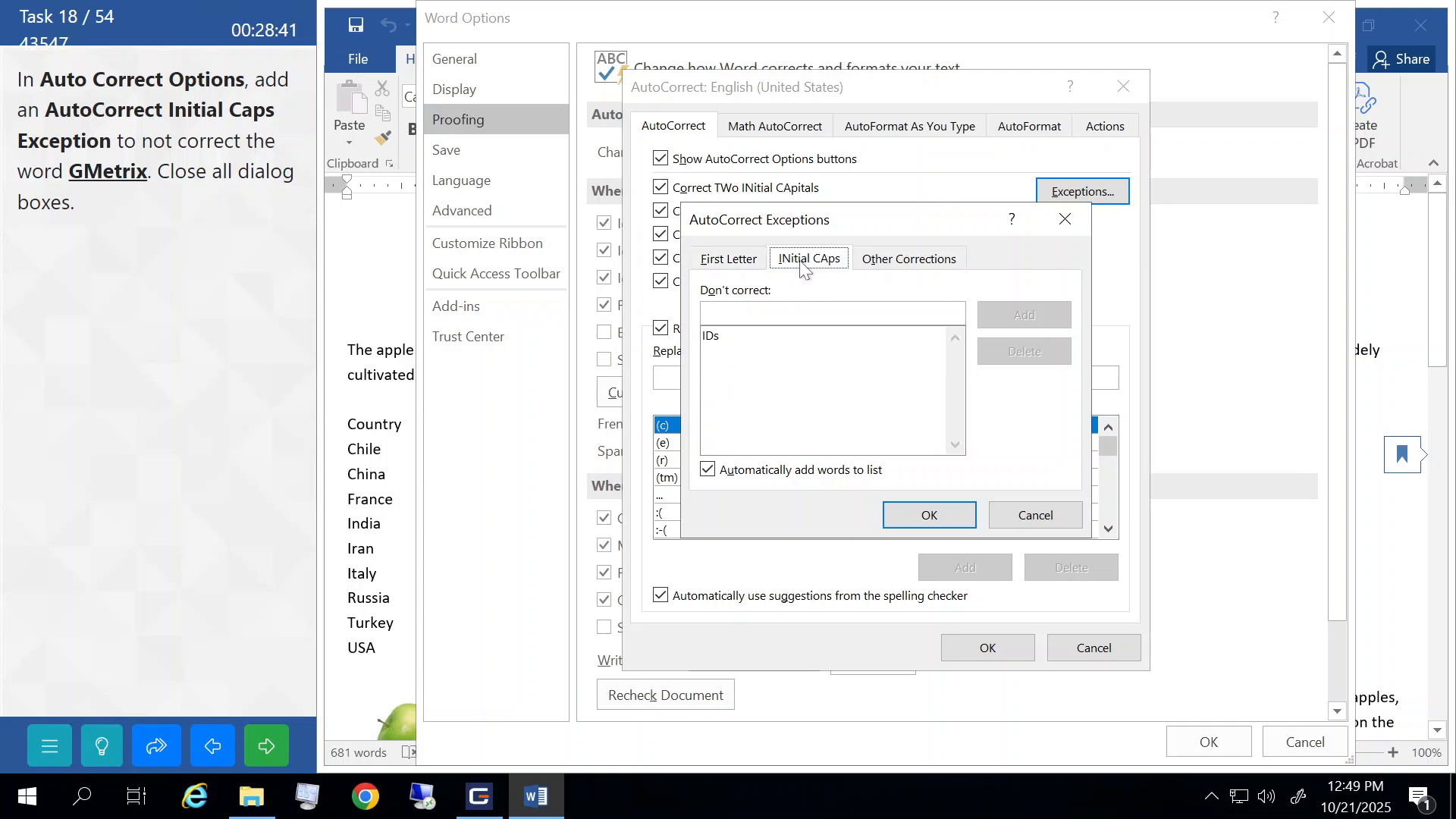
- Add GMetrix as an Initial Caps exception, confirm all dialogs, and submit the task
click(774, 310)
text(GMetr)
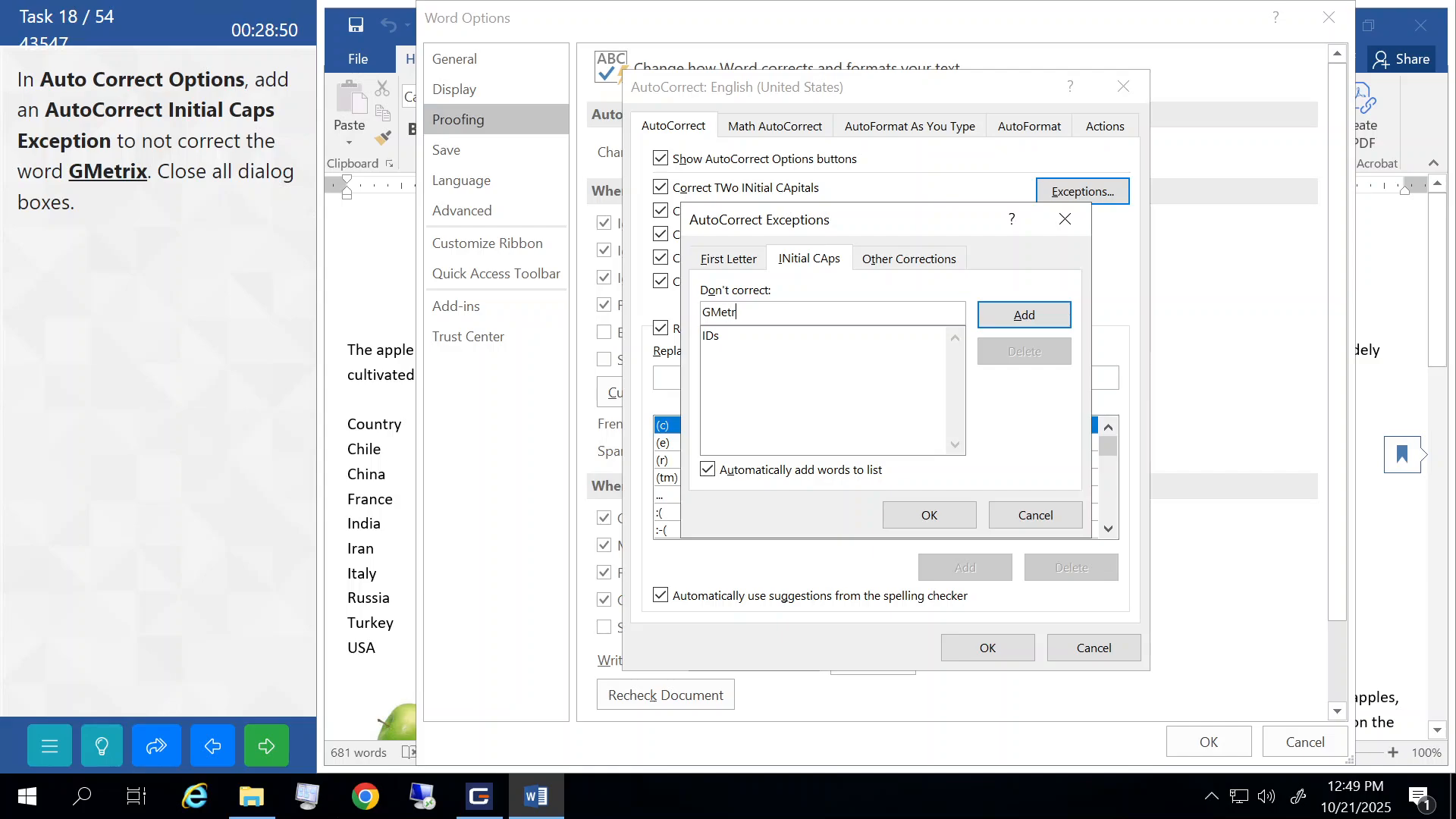
text(ix)
click(1021, 321)
click(927, 516)
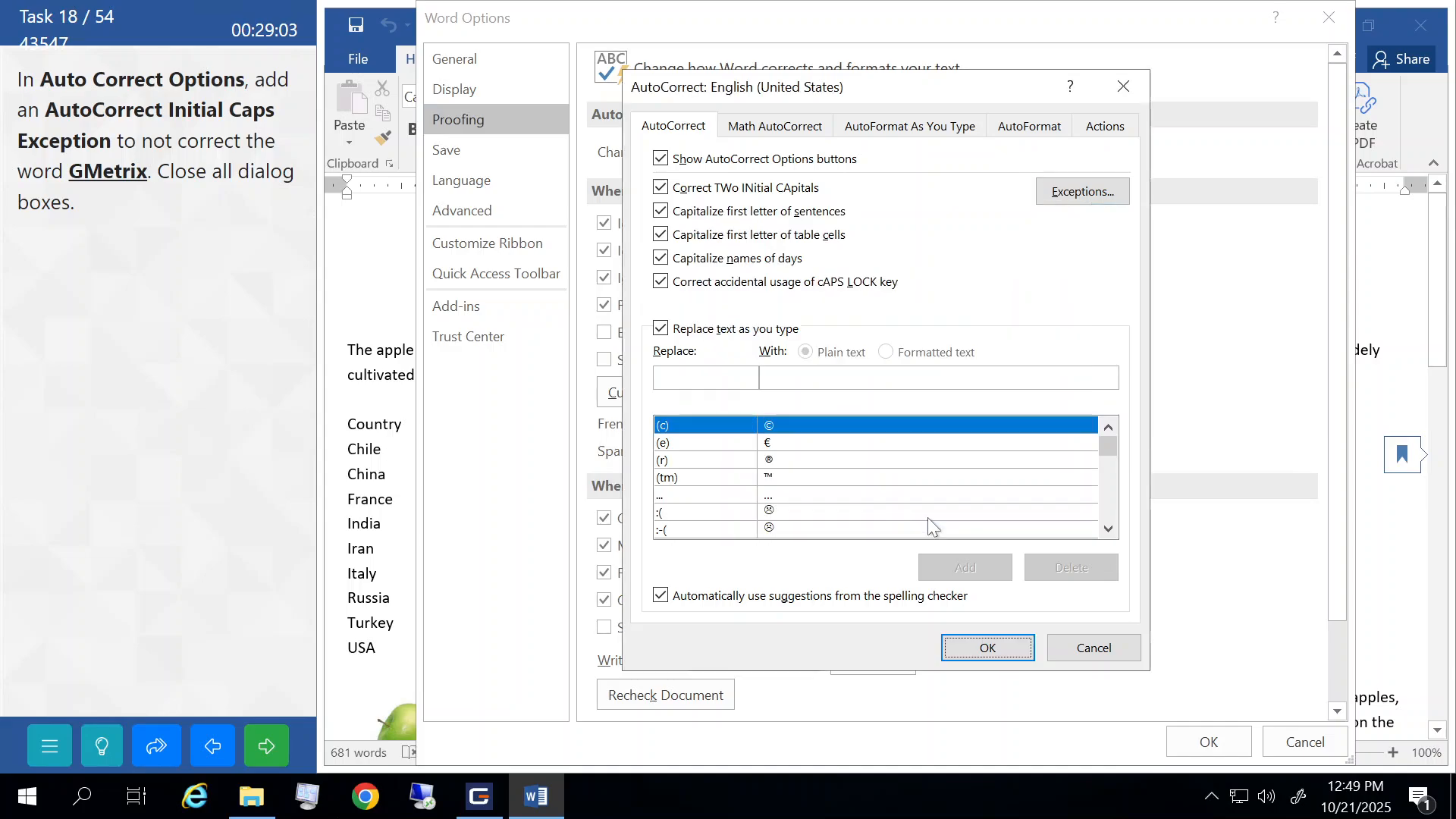
click(987, 649)
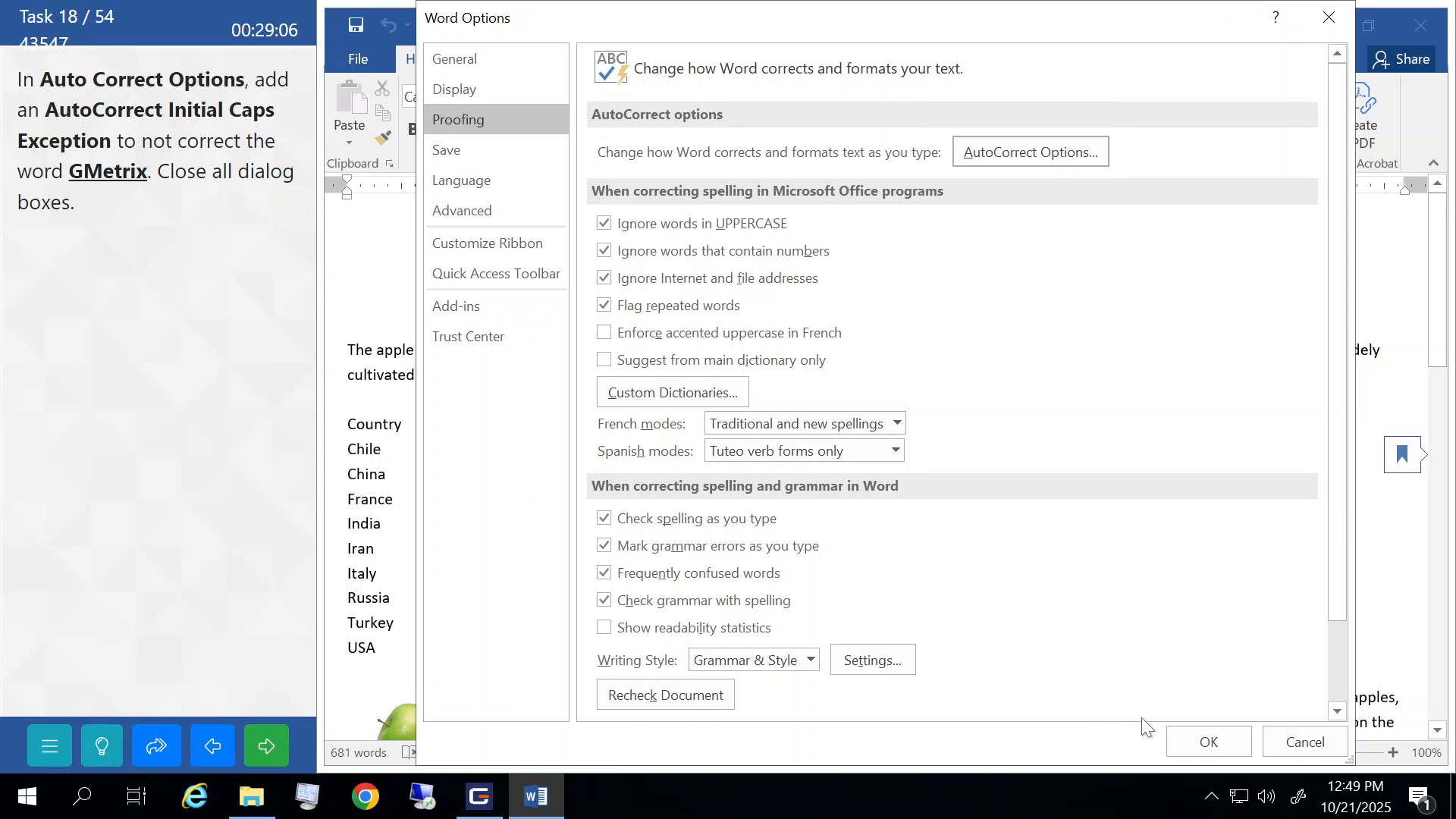
click(1210, 742)
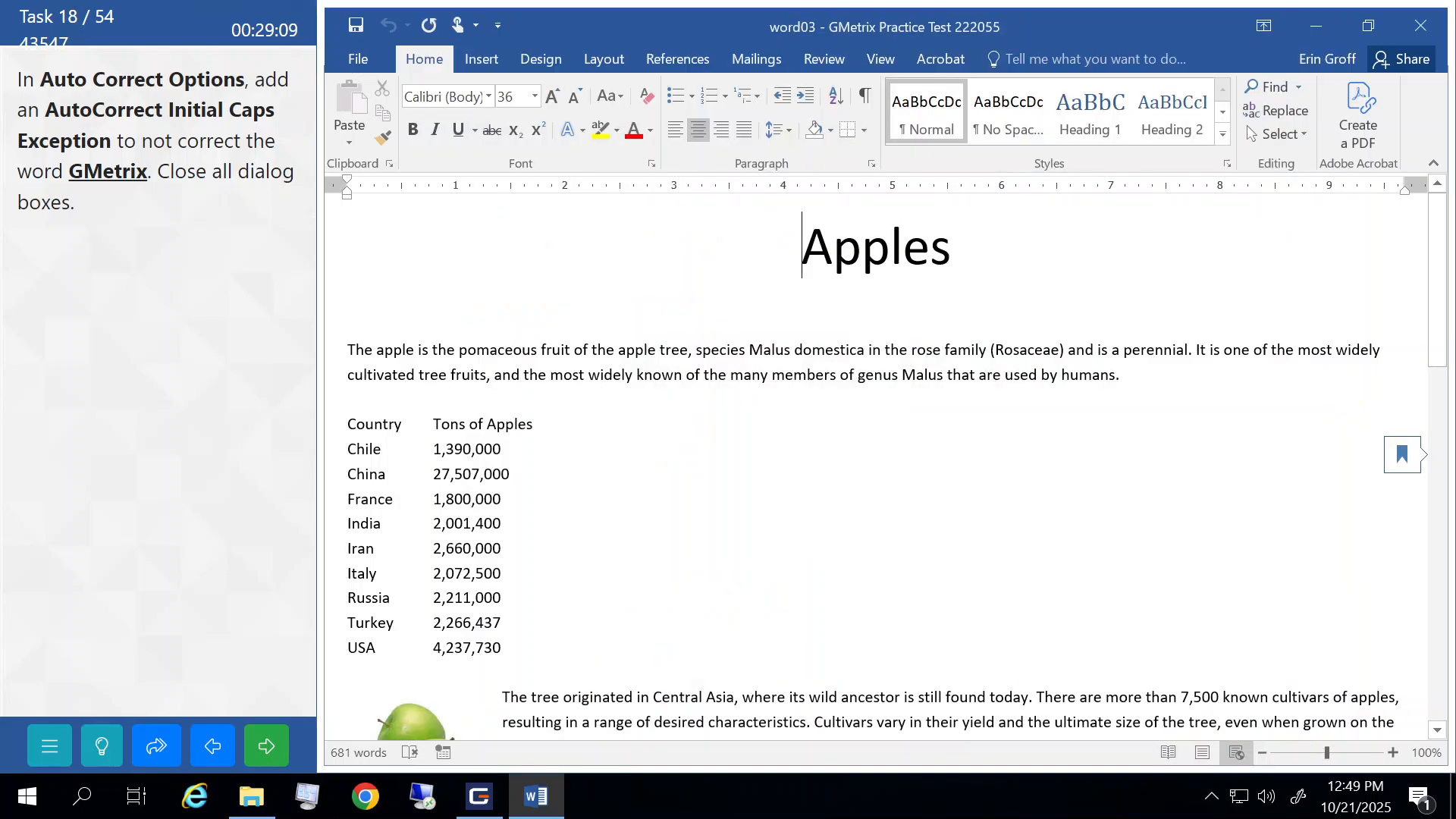
click(271, 750)
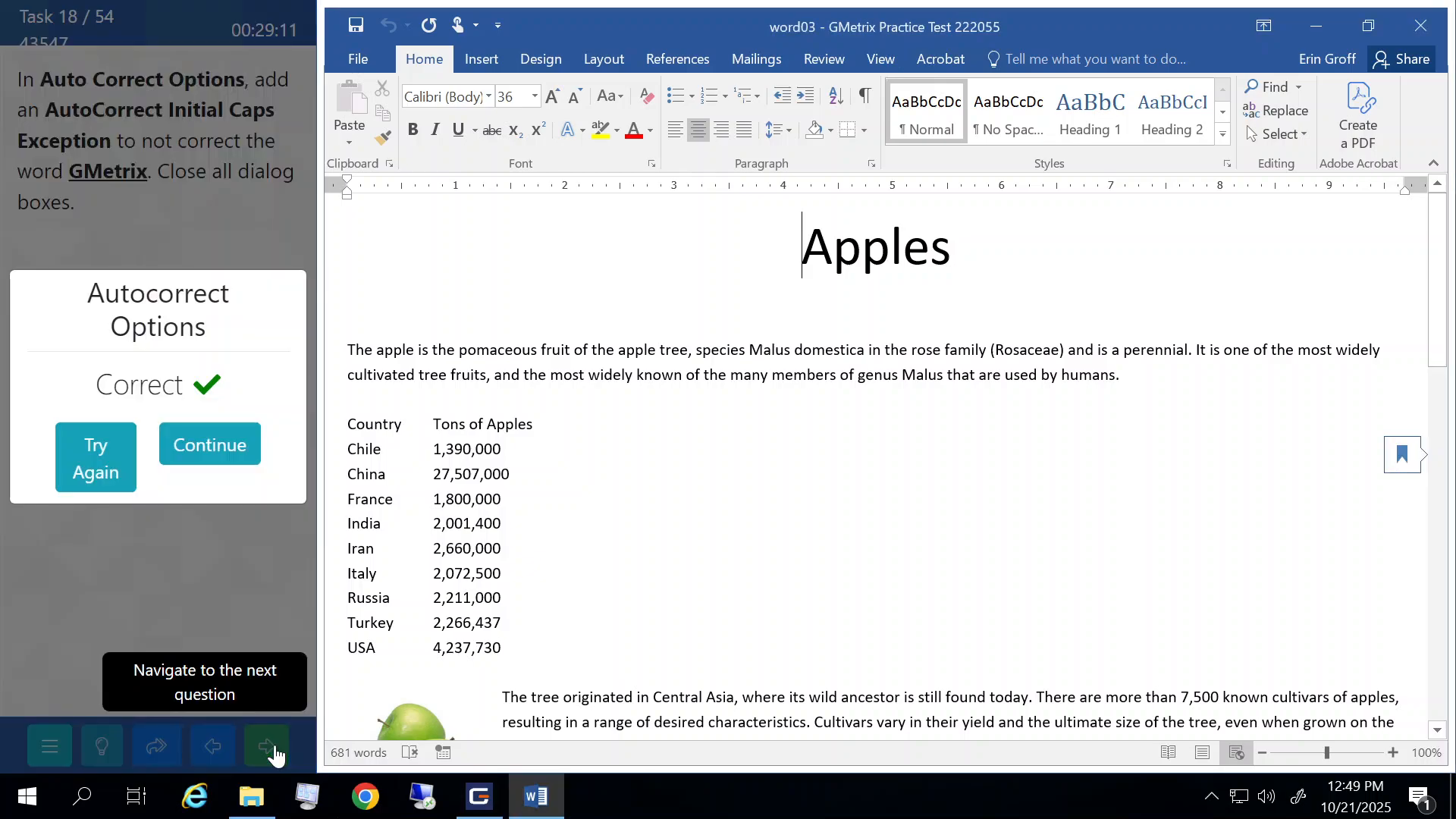
click(213, 455)
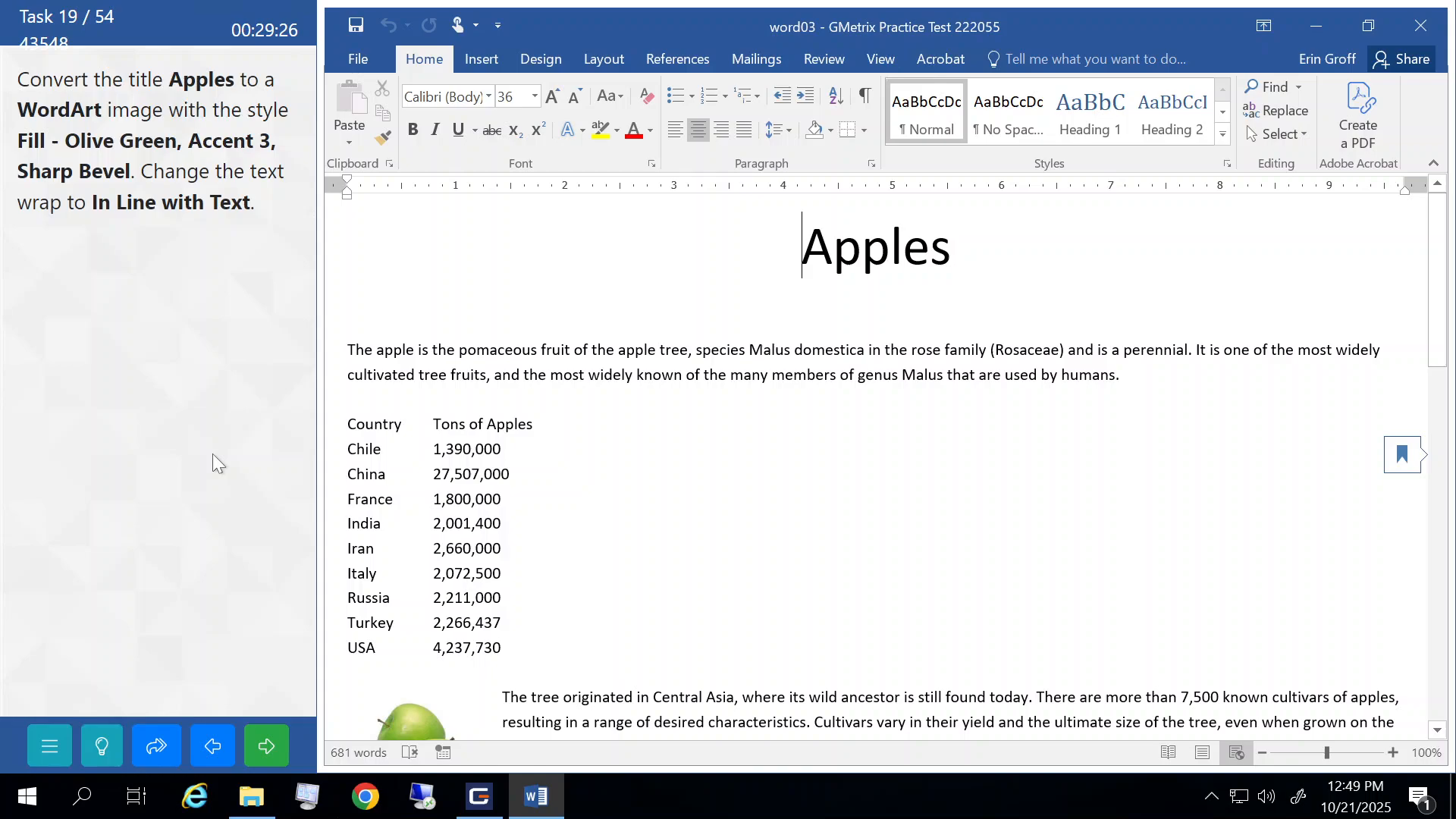
- Convert the Apples title into Fill - Olive Green, Accent 3, Sharp Bevel WordArt
click(324, 256)
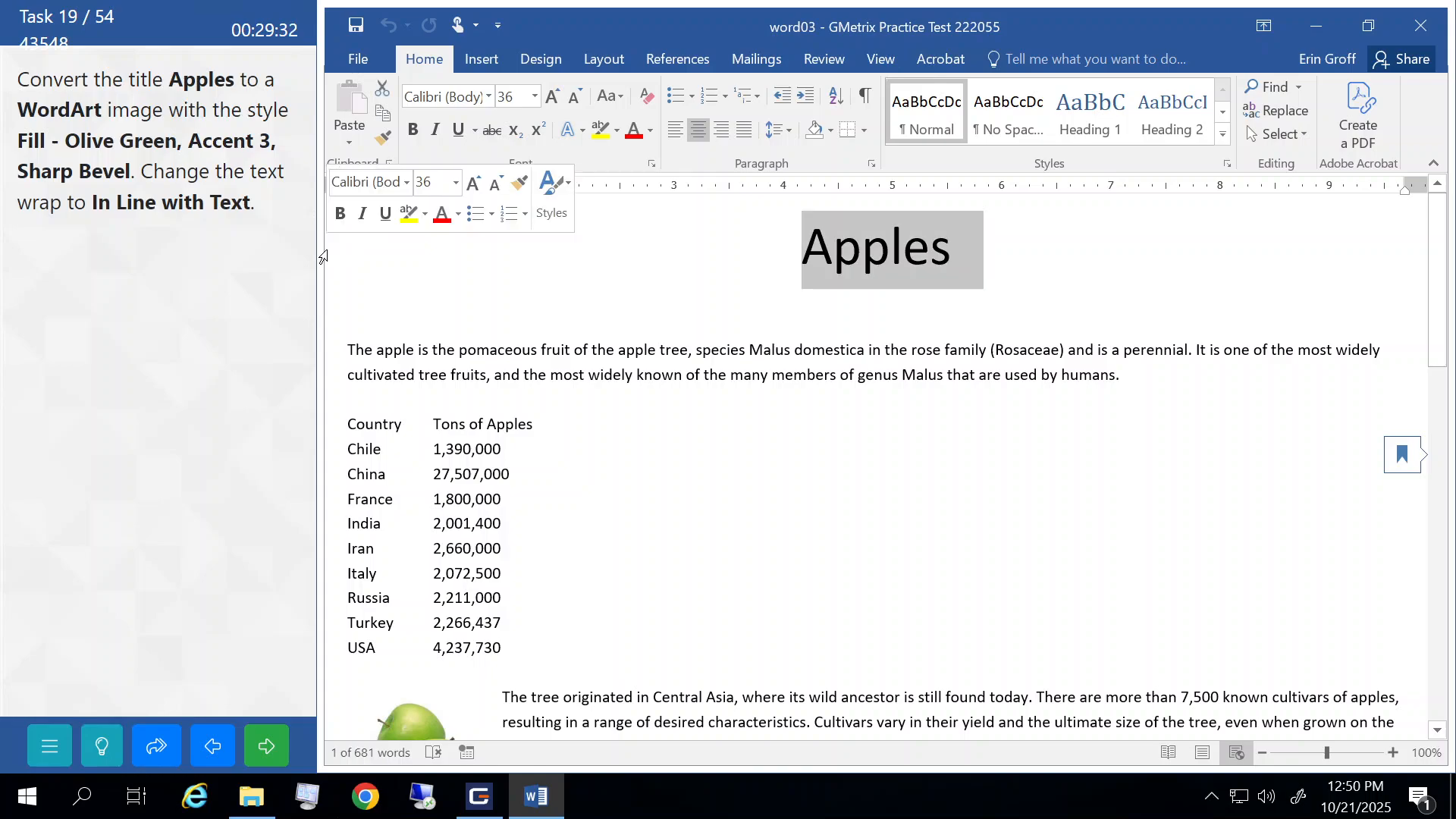
click(474, 67)
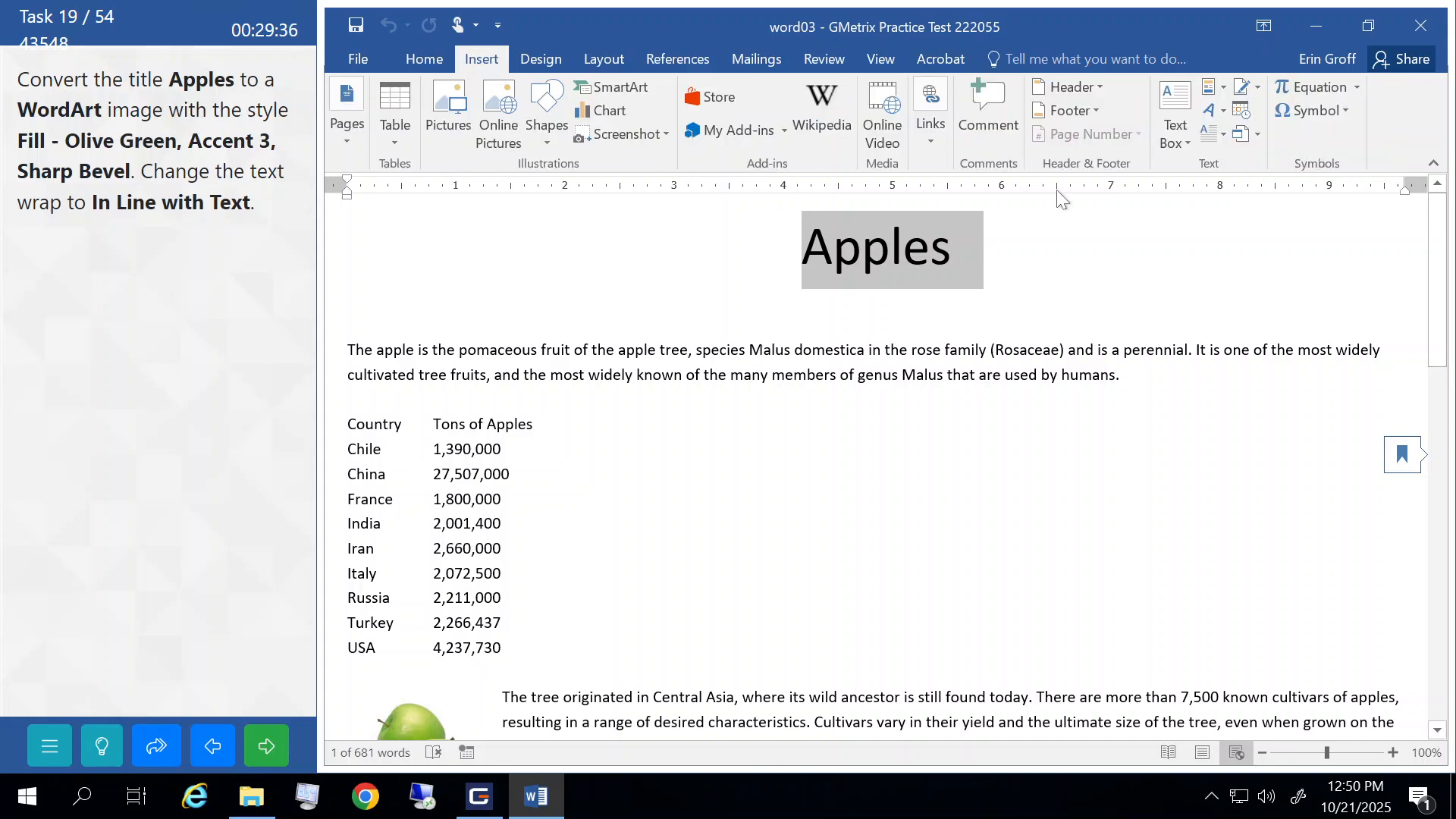
click(1222, 114)
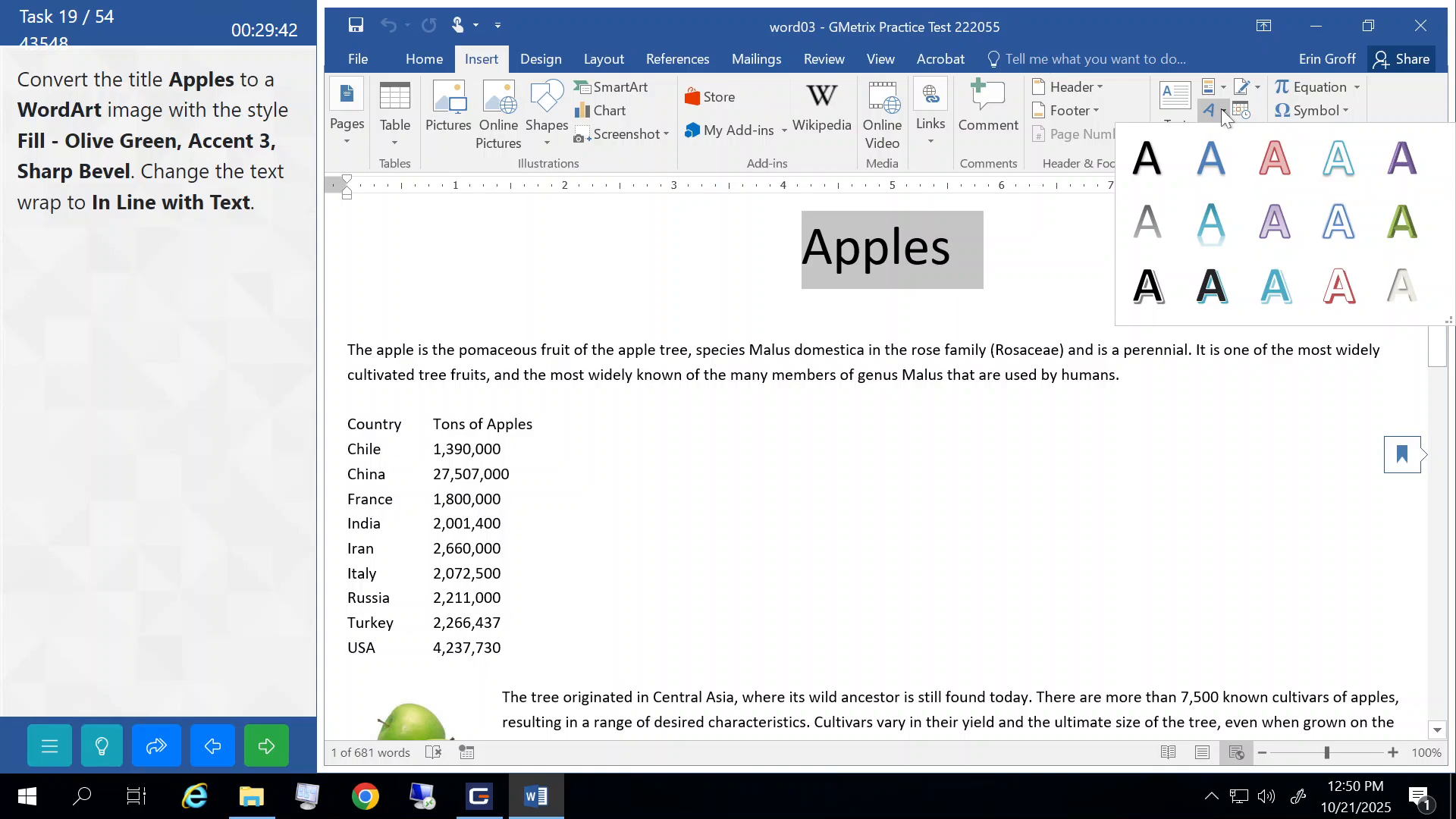
click(1402, 228)
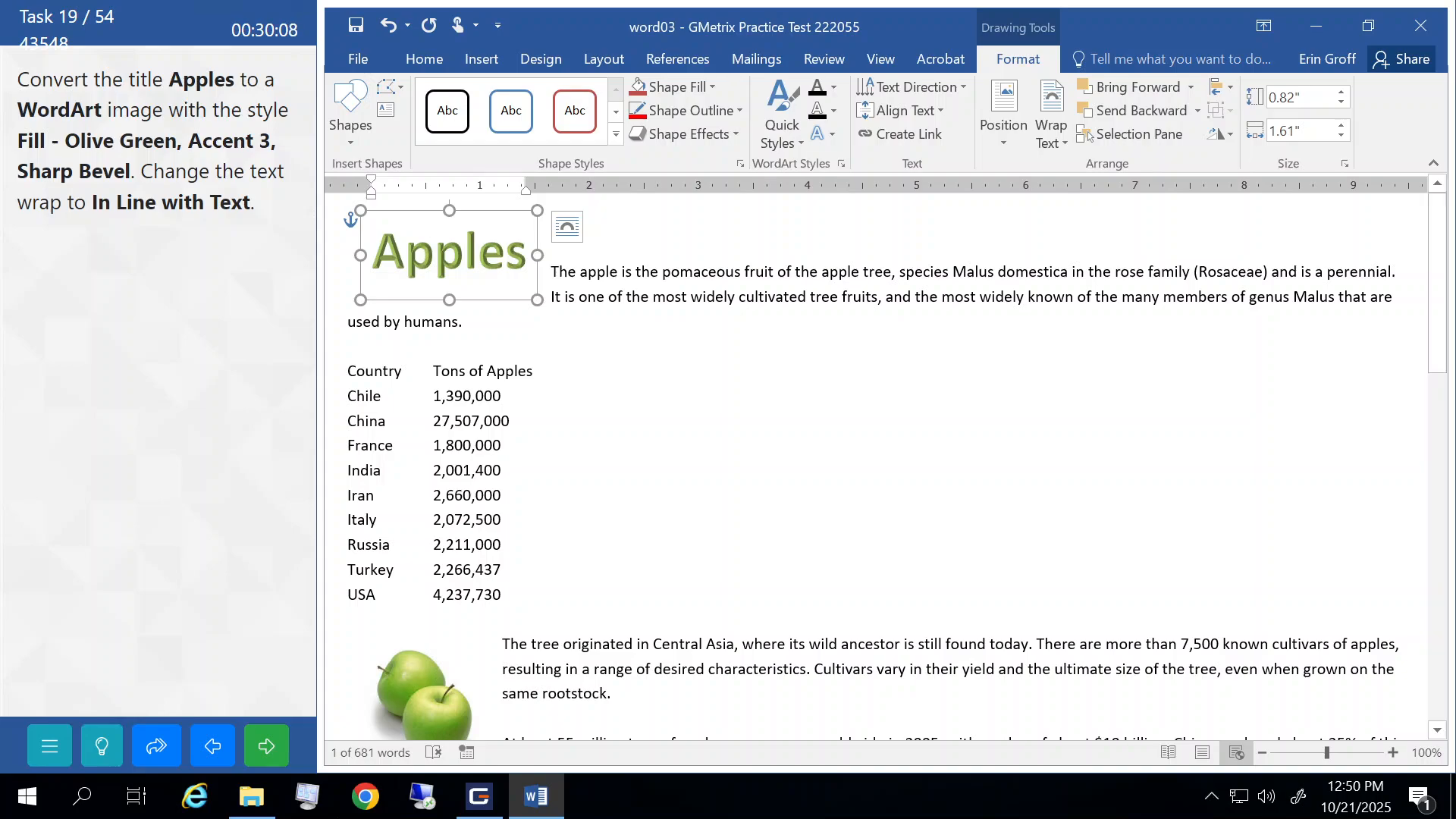
- Set the WordArt to In Line with Text and submit the task
click(565, 229)
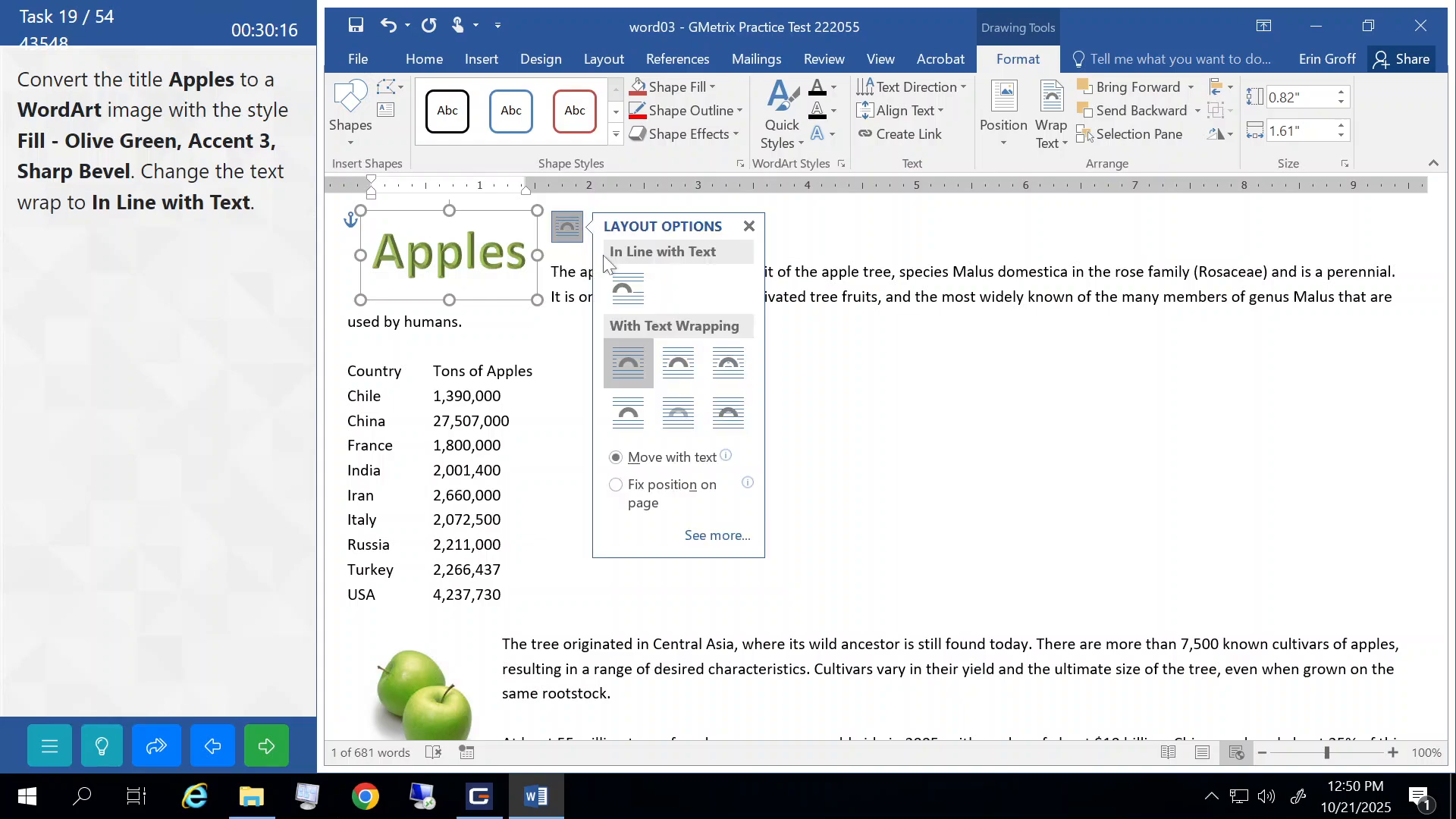
click(626, 294)
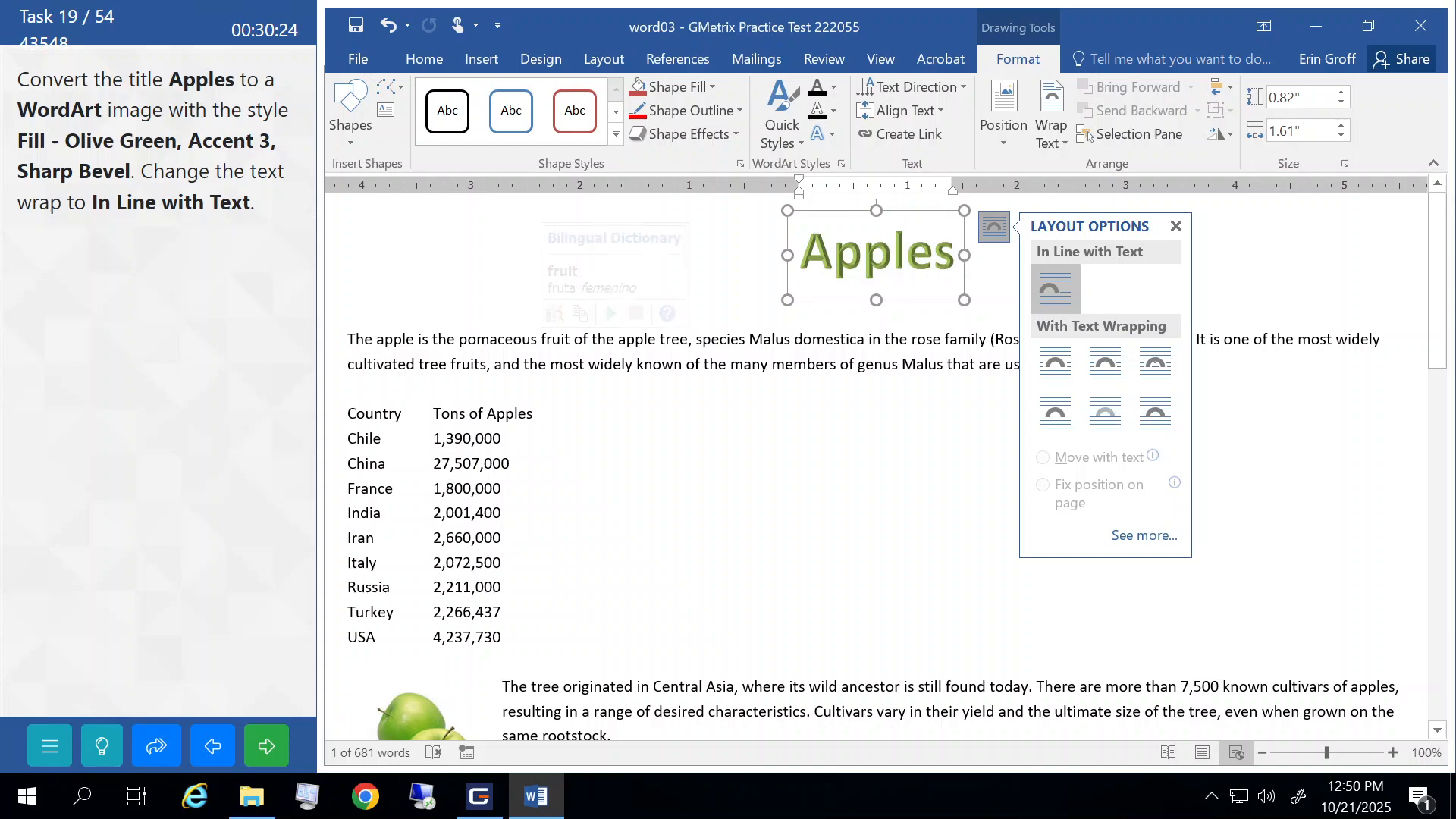
click(504, 339)
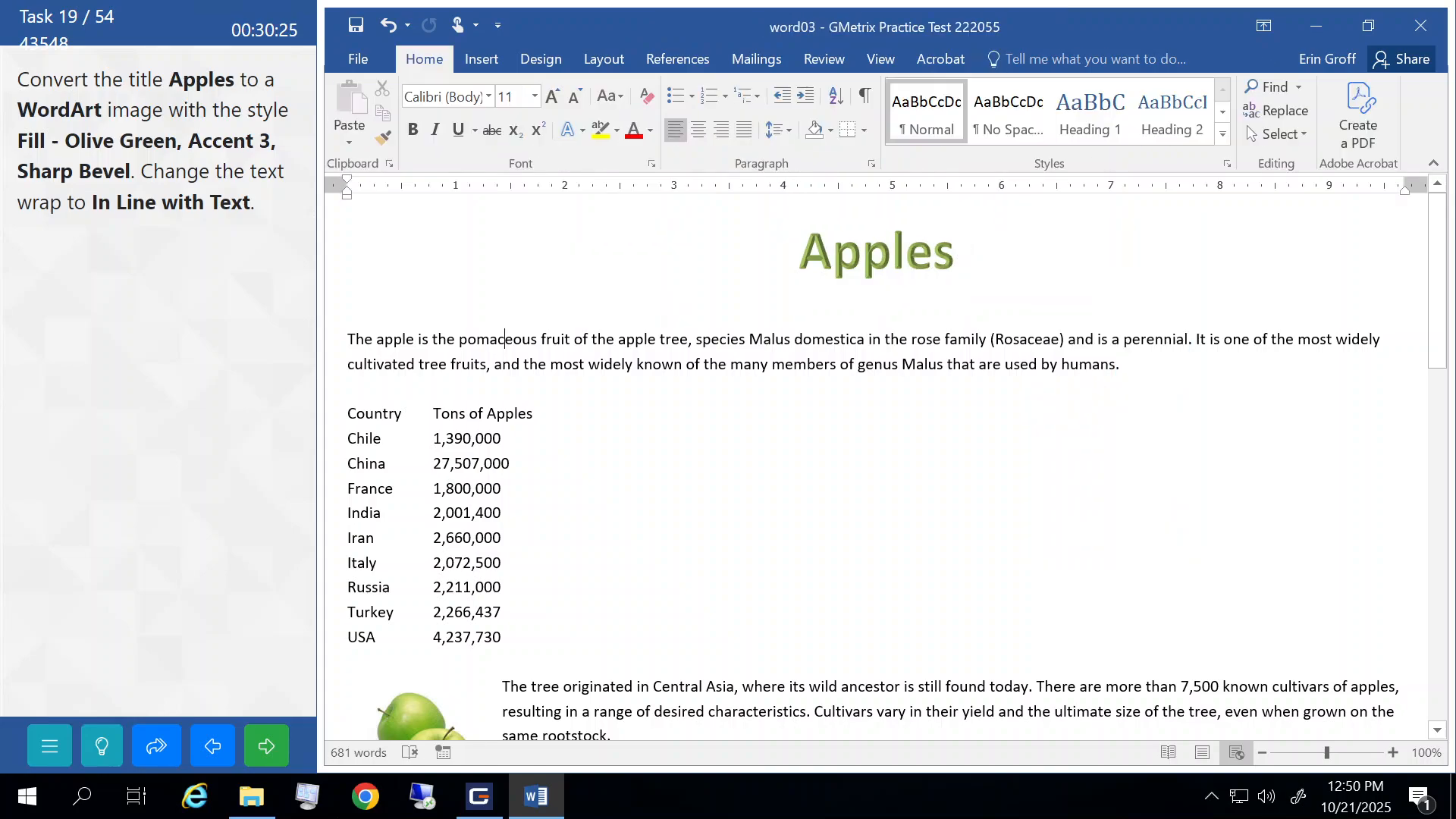
click(265, 749)
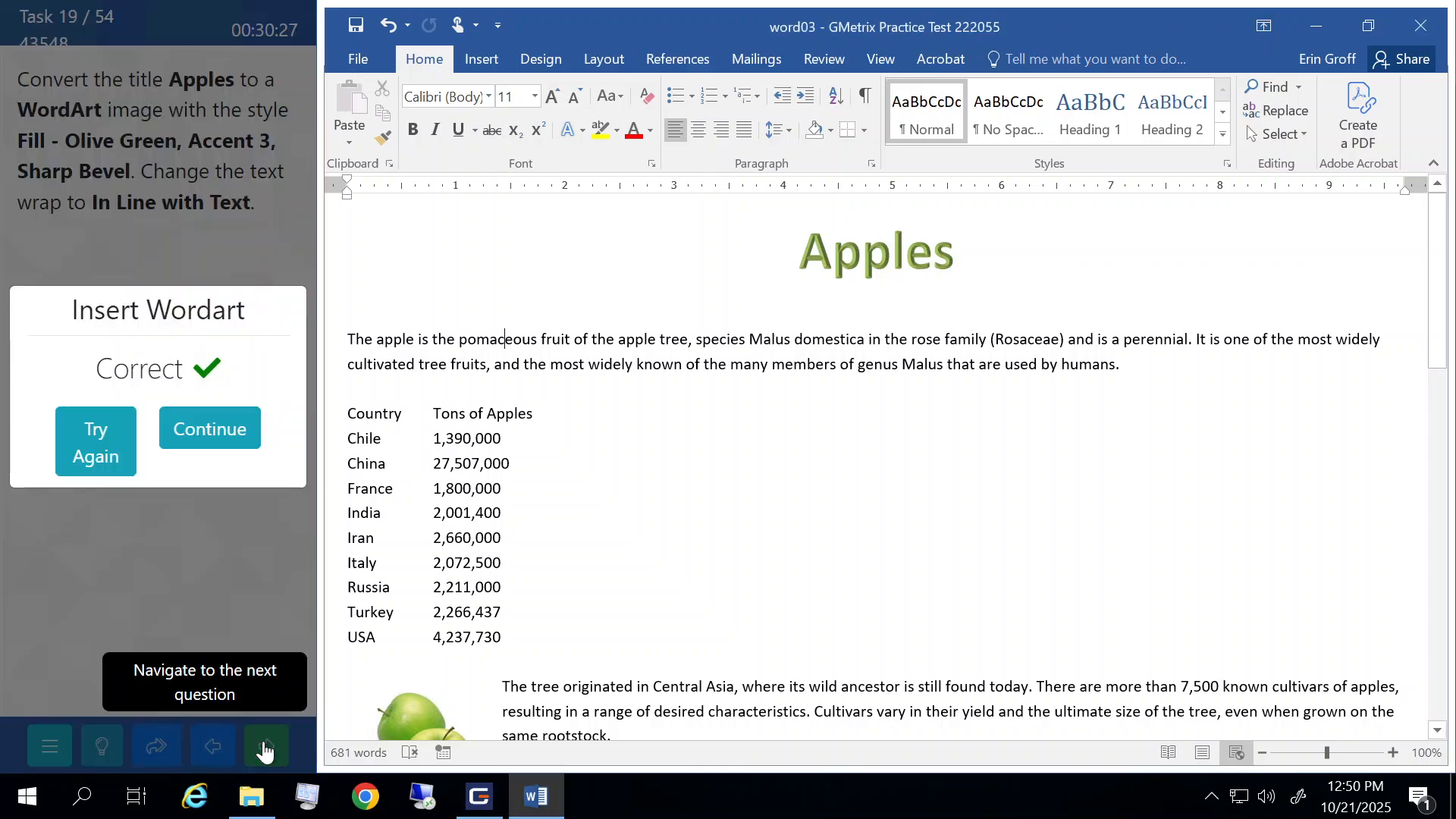
click(224, 442)
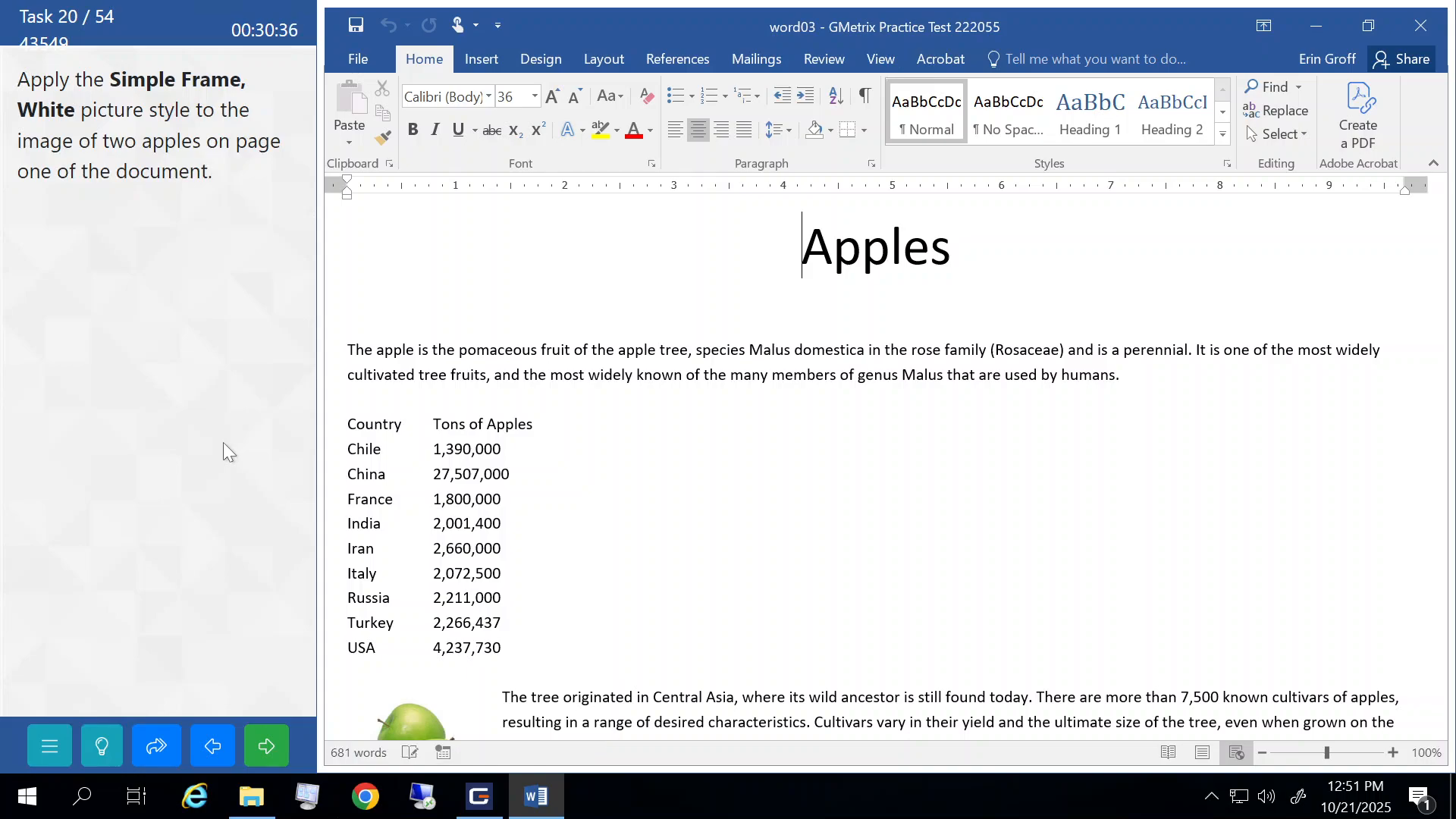
- Apply the Simple Frame, White picture style to the two-apples image and submit it for grading
scroll(834, 455, down, 2)
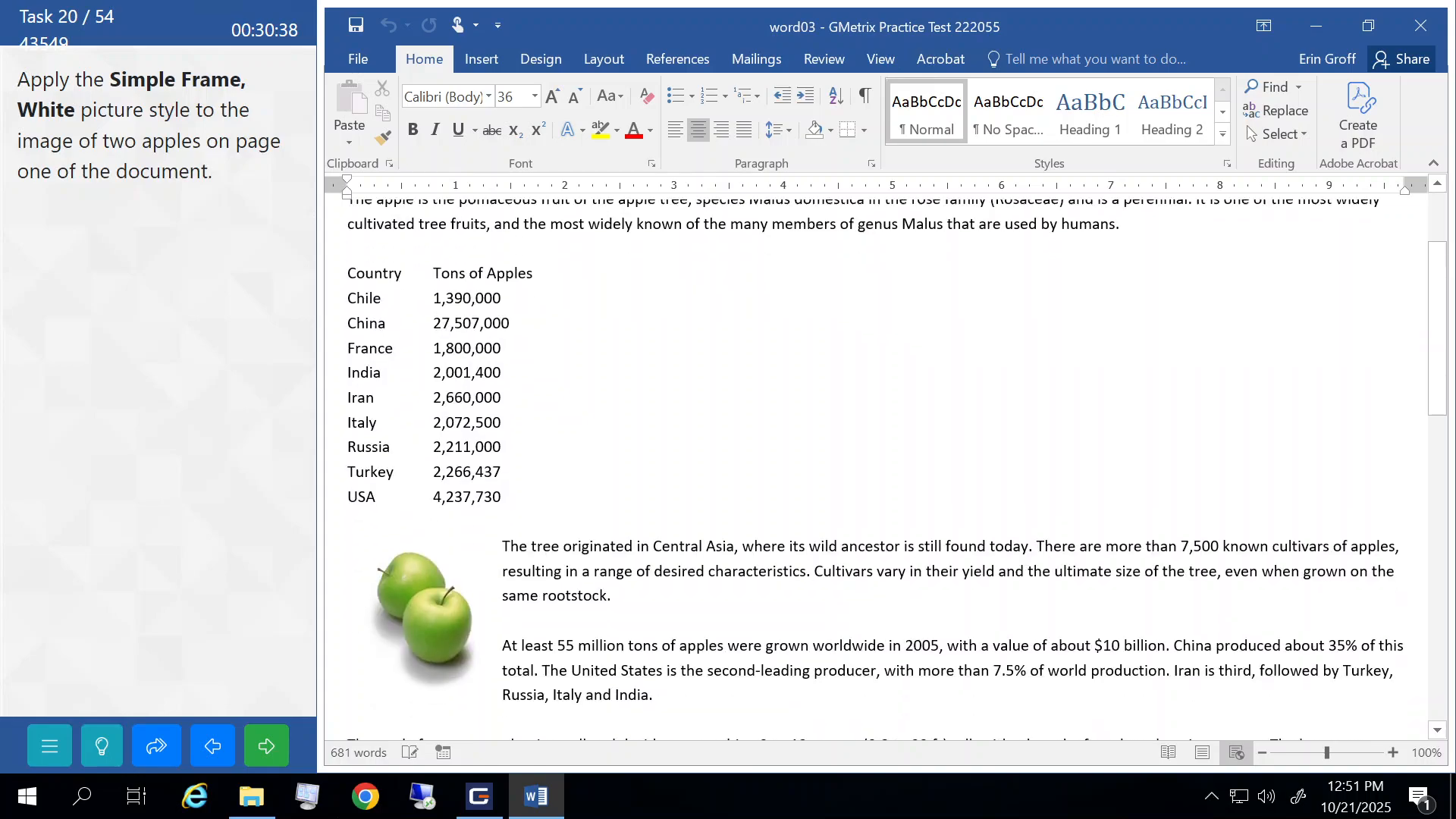
click(416, 586)
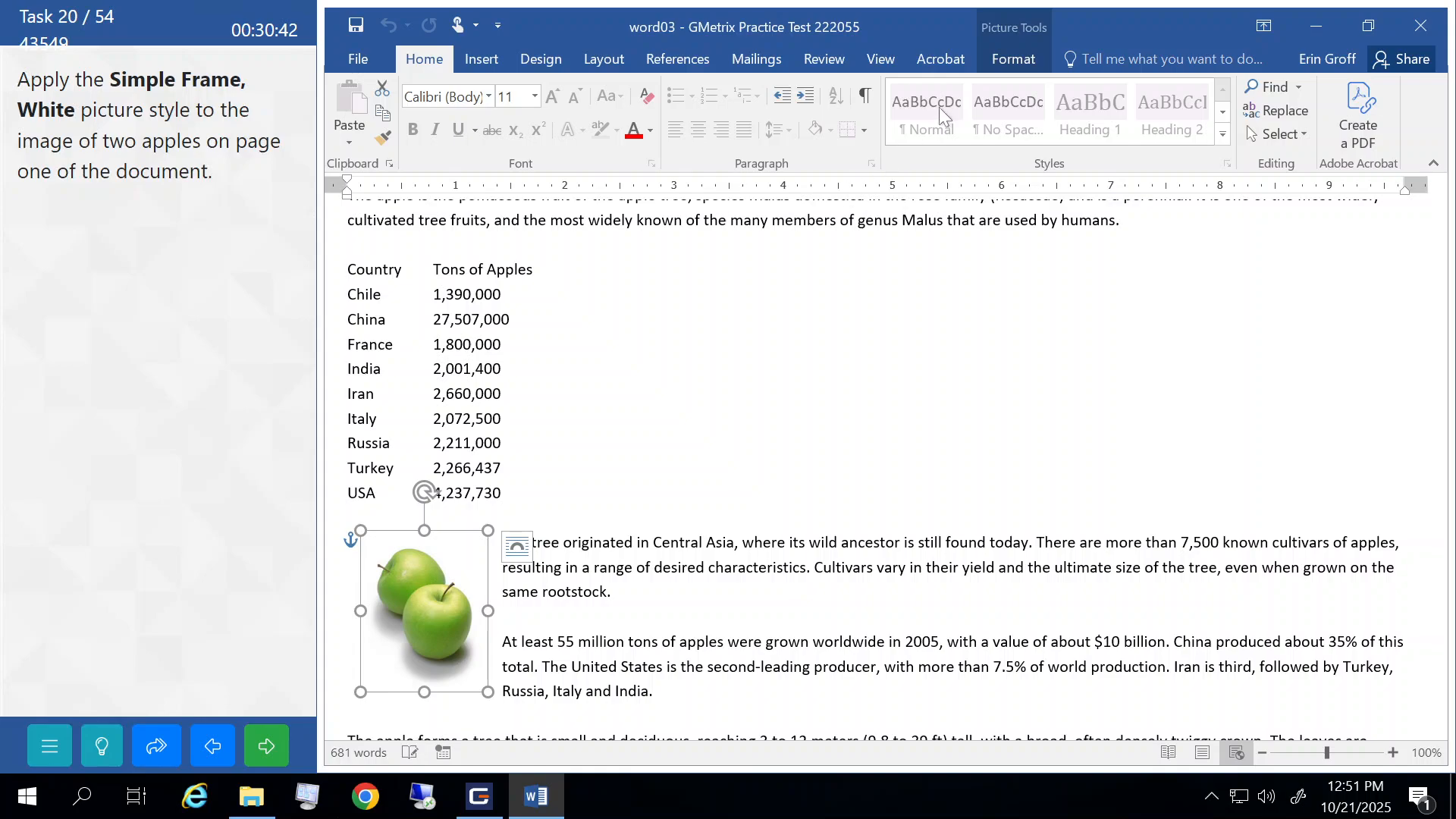
click(1015, 59)
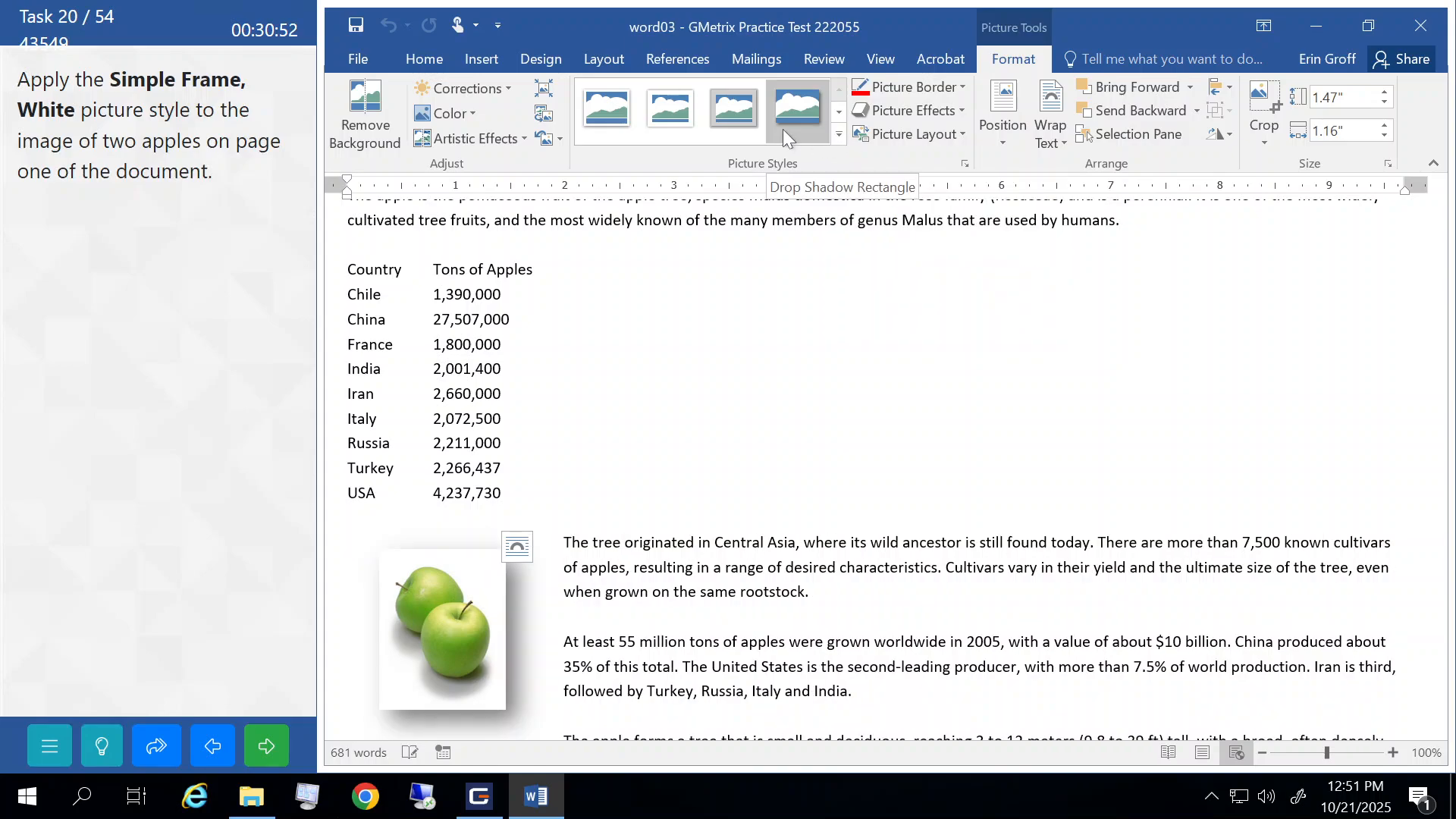
click(838, 137)
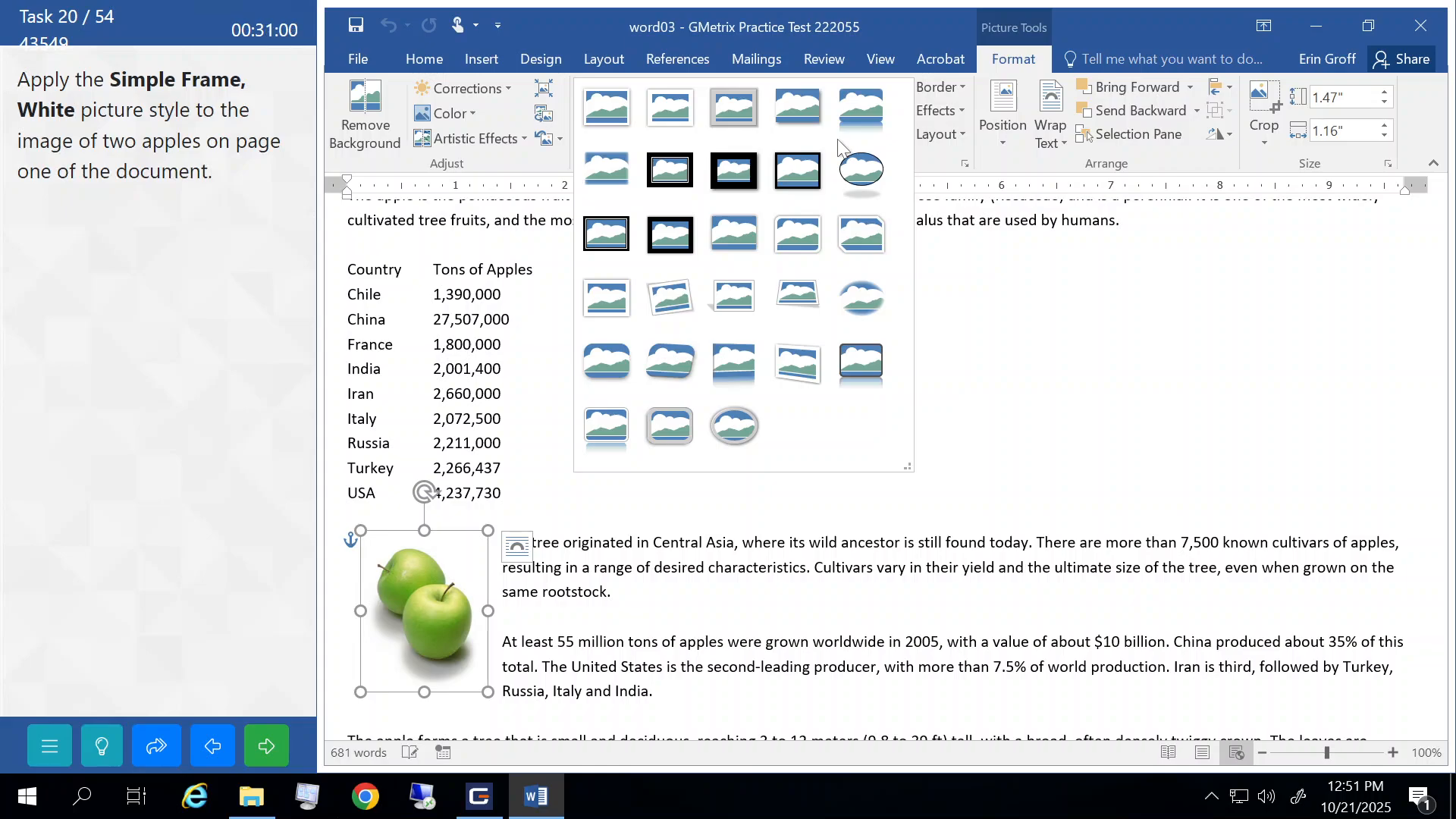
click(614, 118)
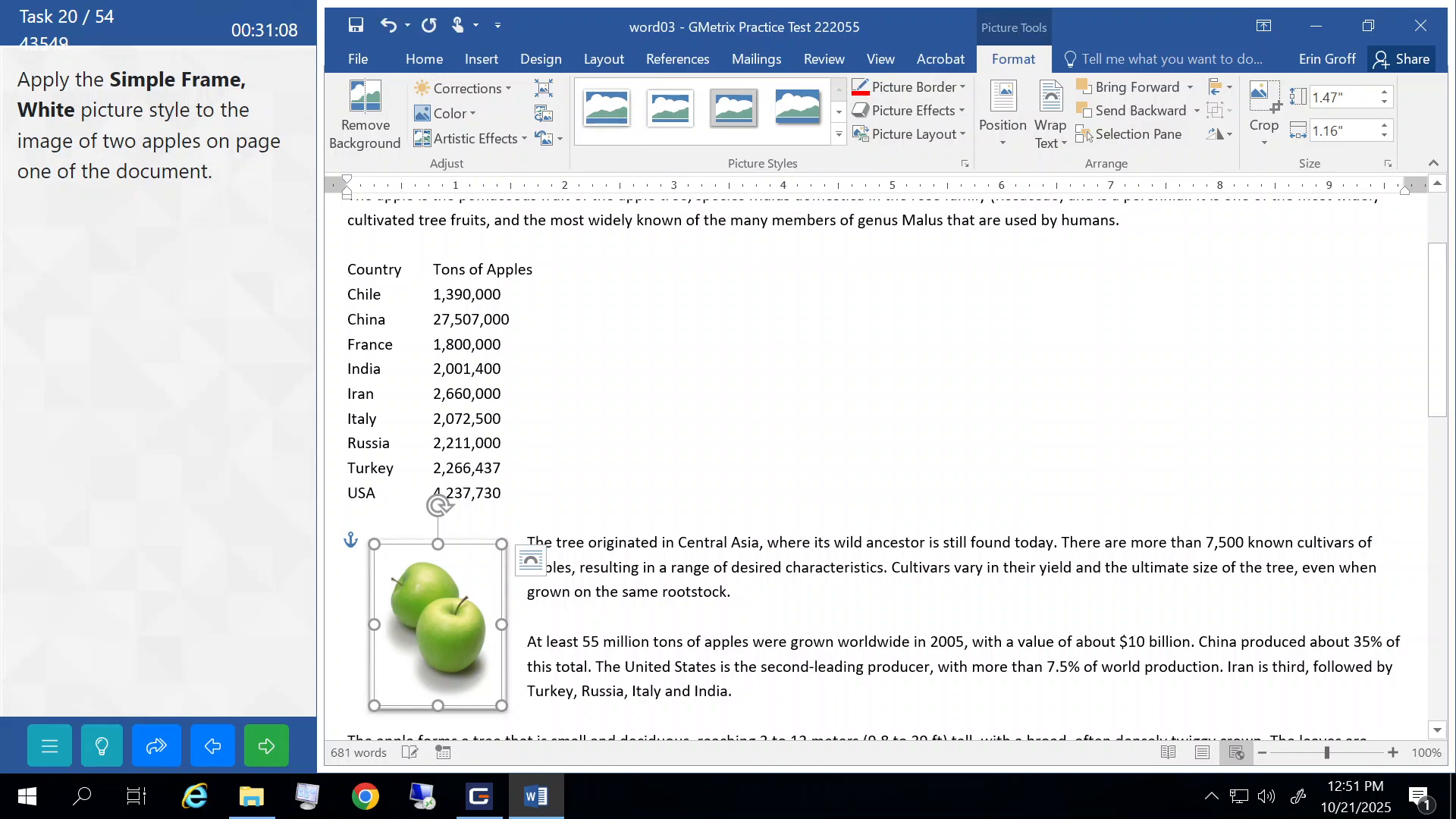
click(711, 568)
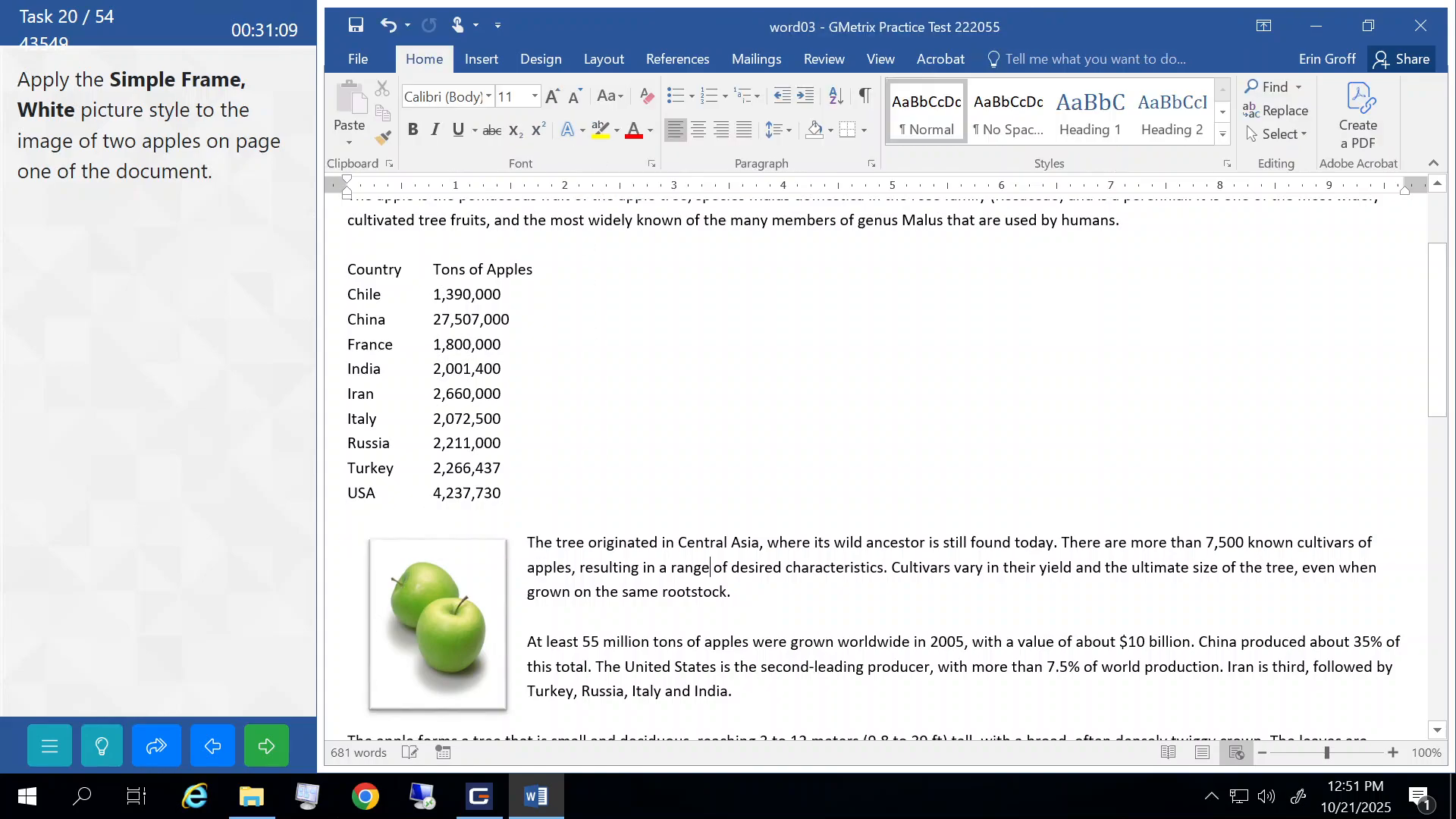
click(265, 747)
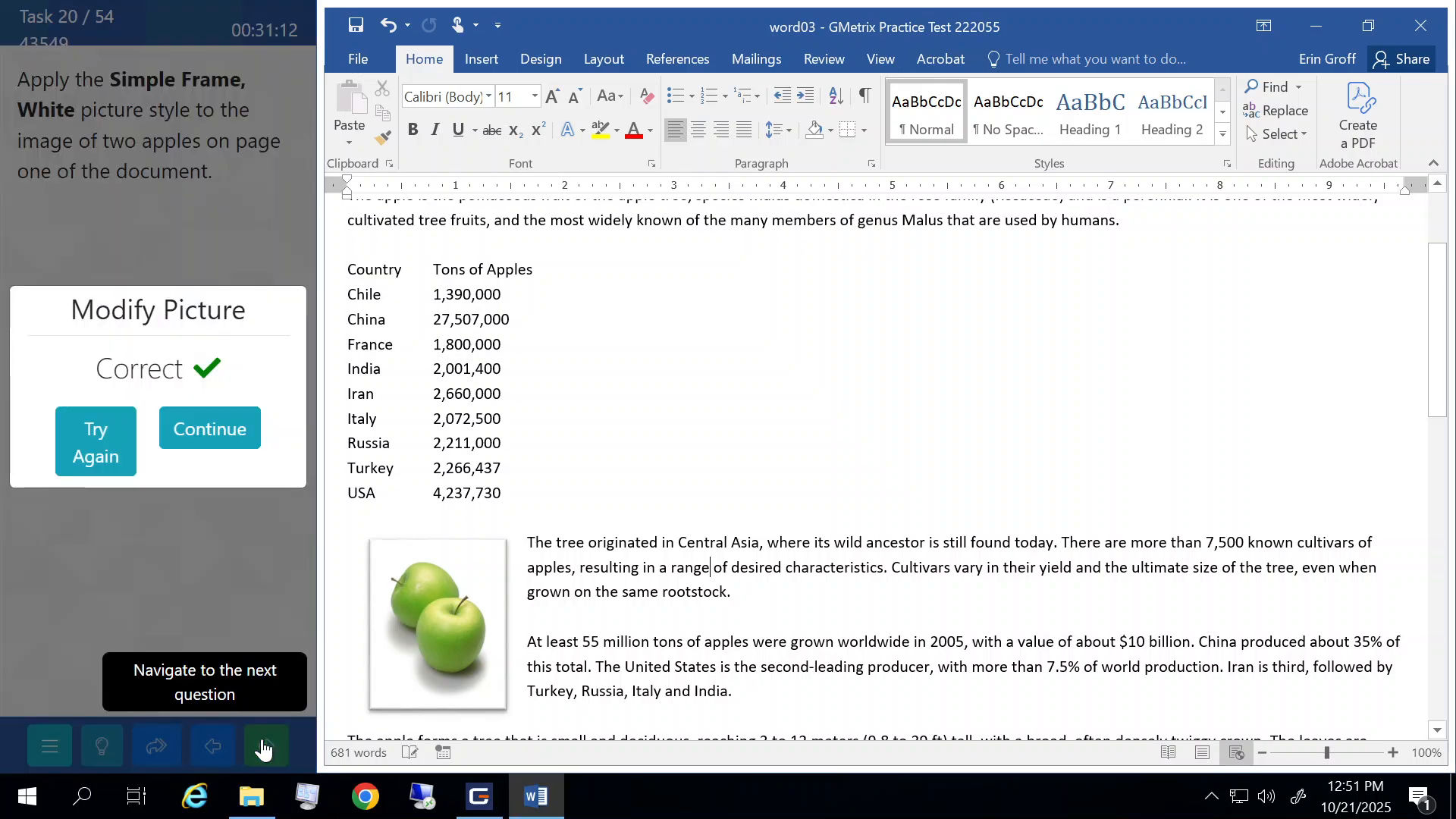
click(212, 430)
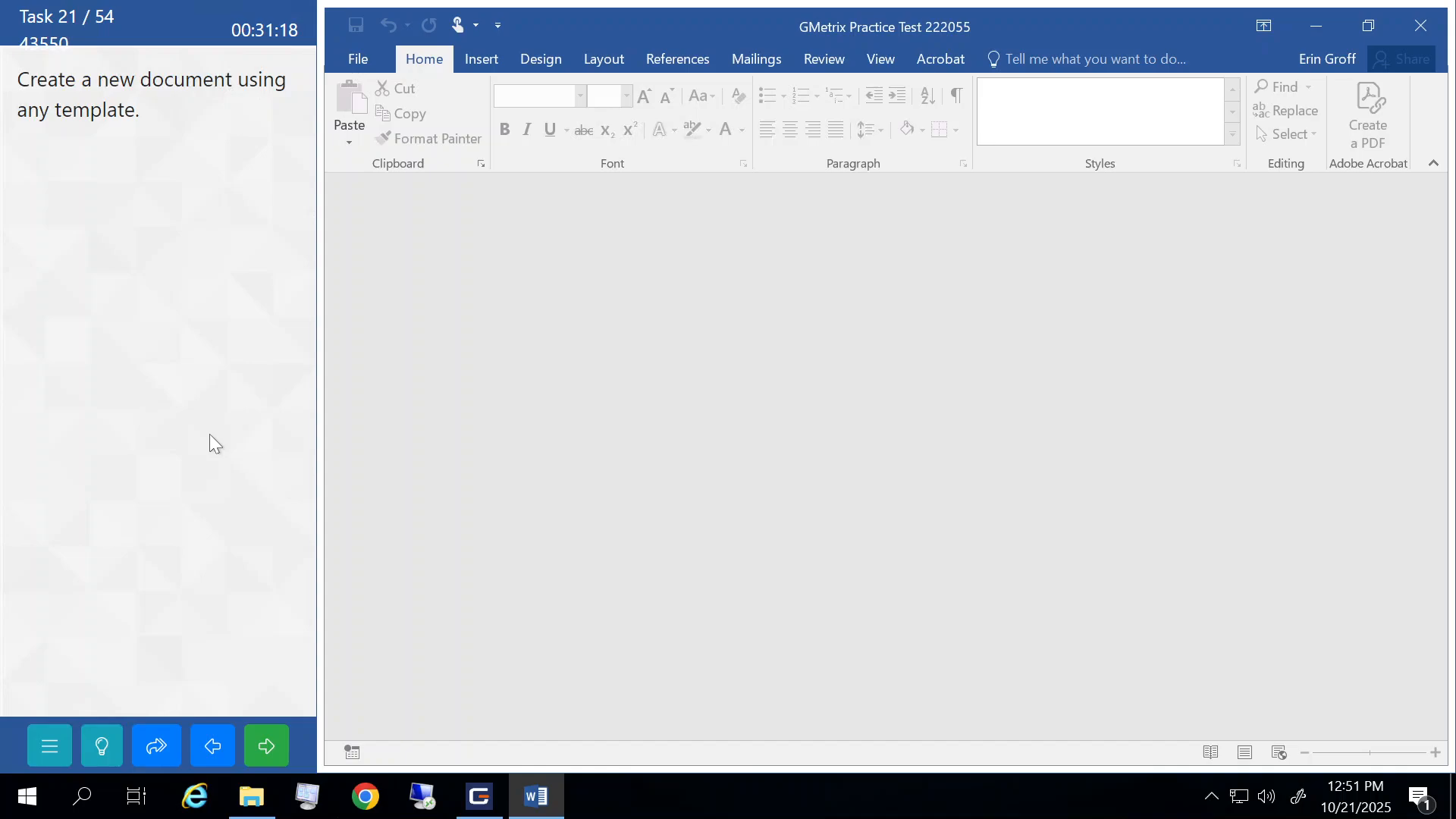
- Create a new document from the Bright floral event flyer template and submit the task
click(361, 61)
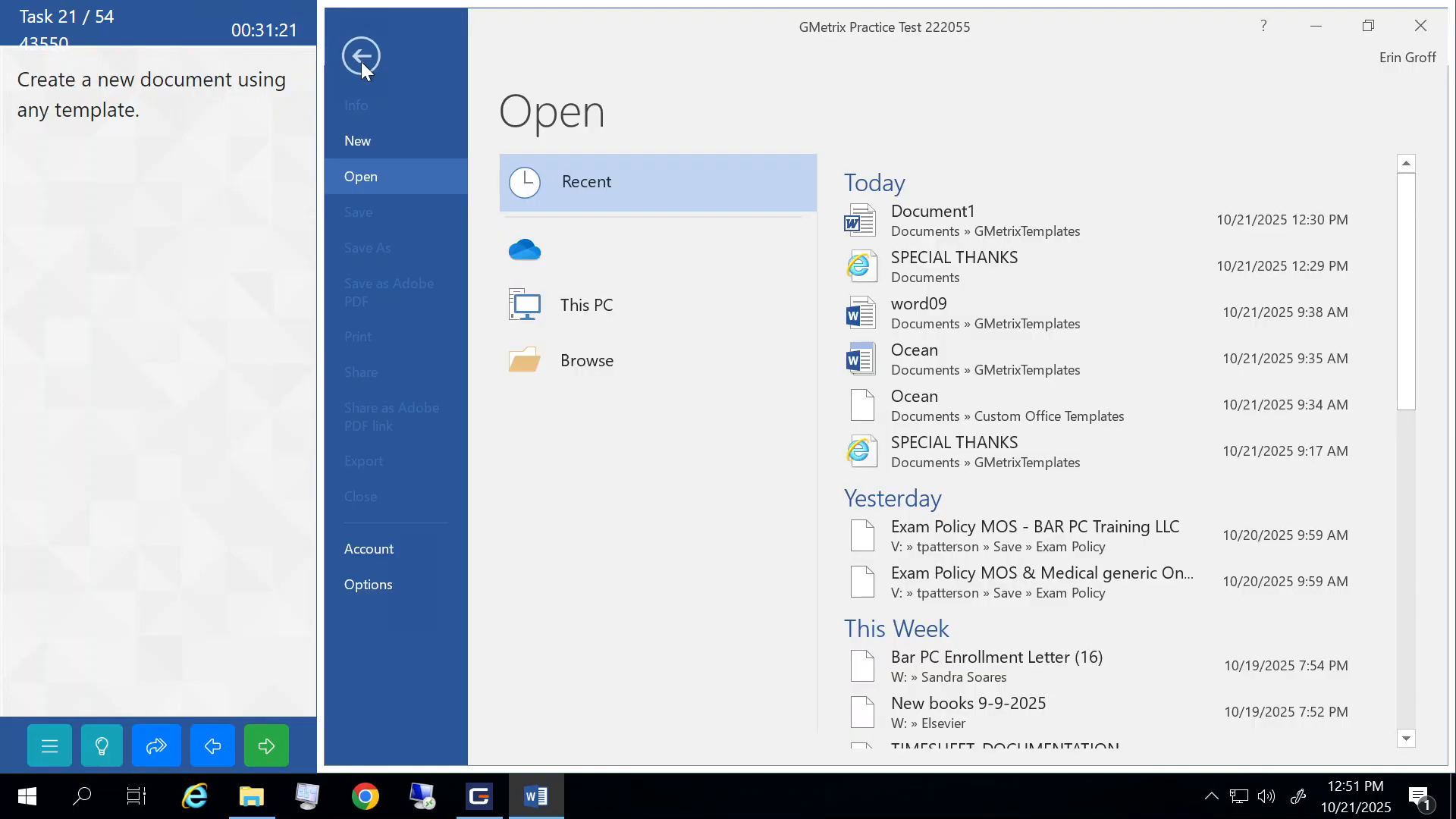
click(371, 141)
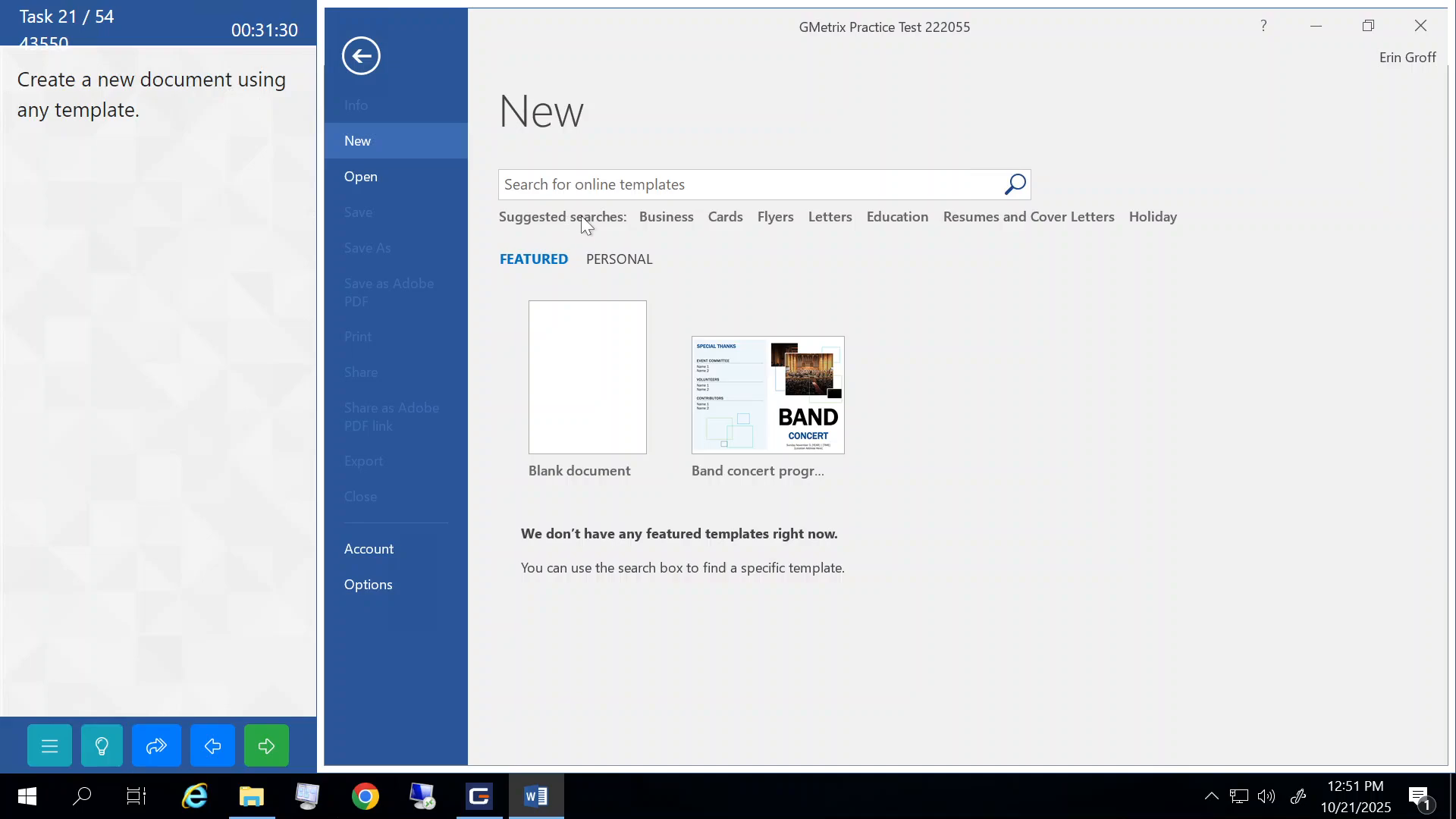
click(772, 220)
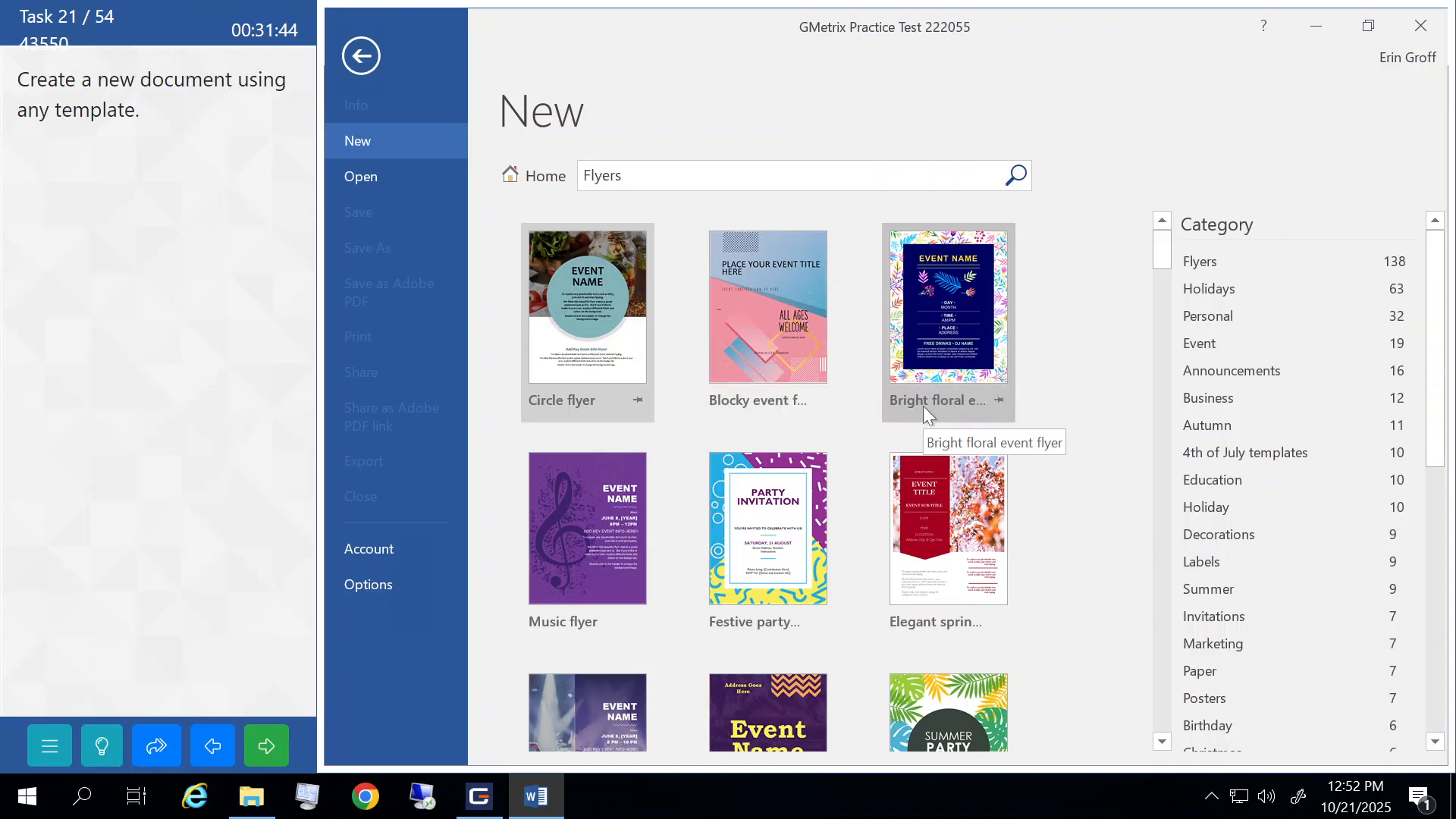
click(938, 348)
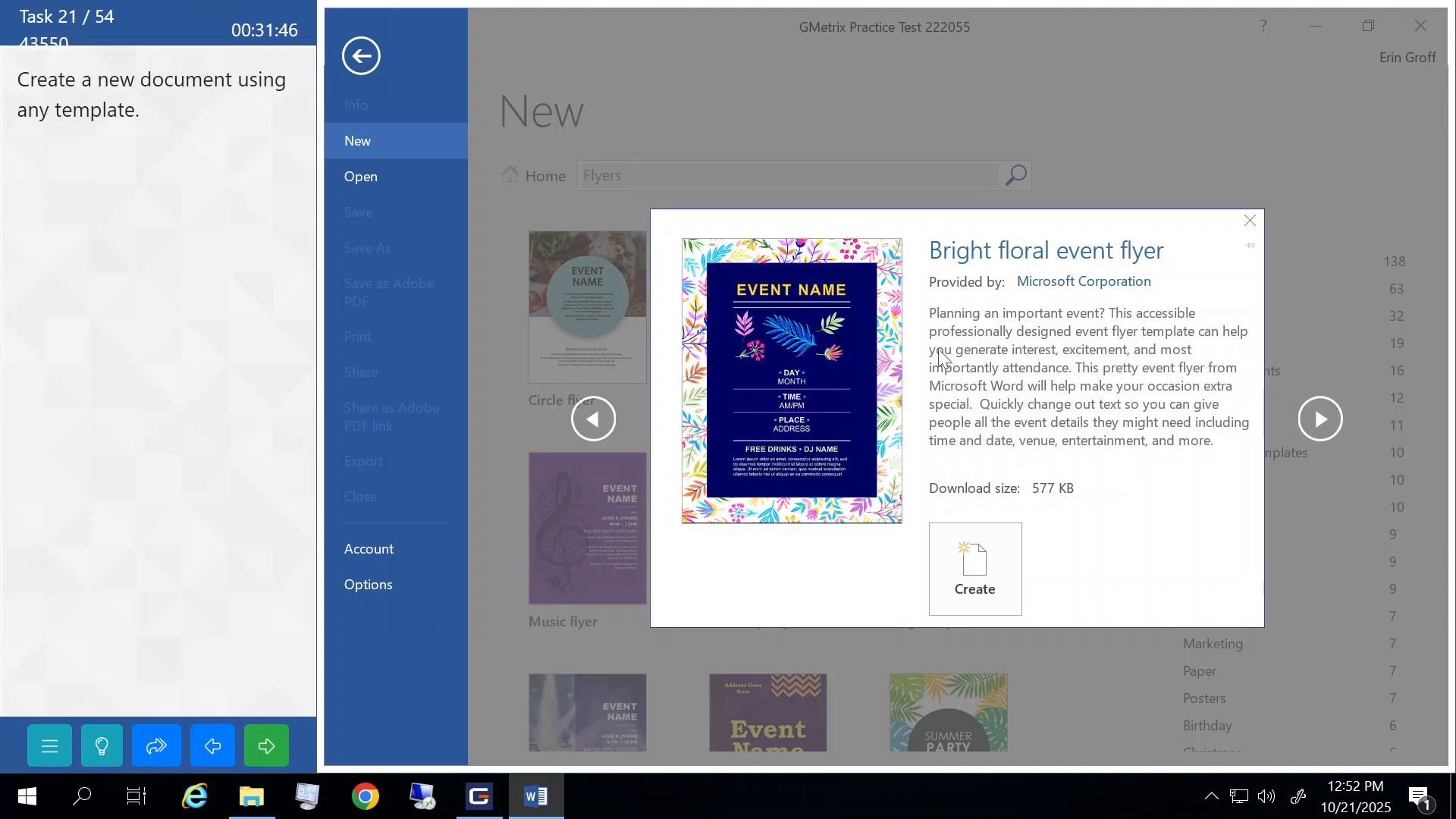
click(975, 570)
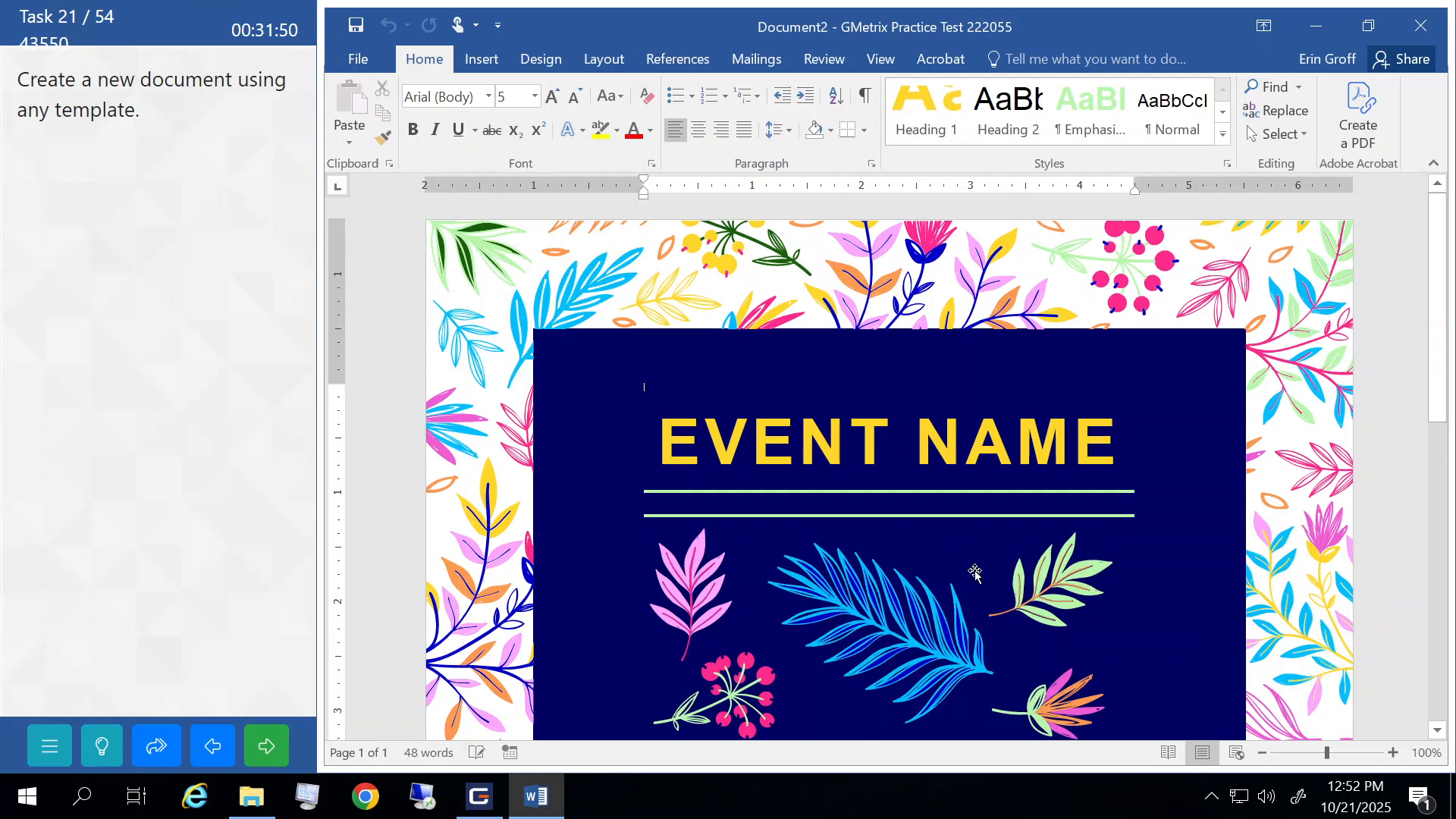
click(262, 745)
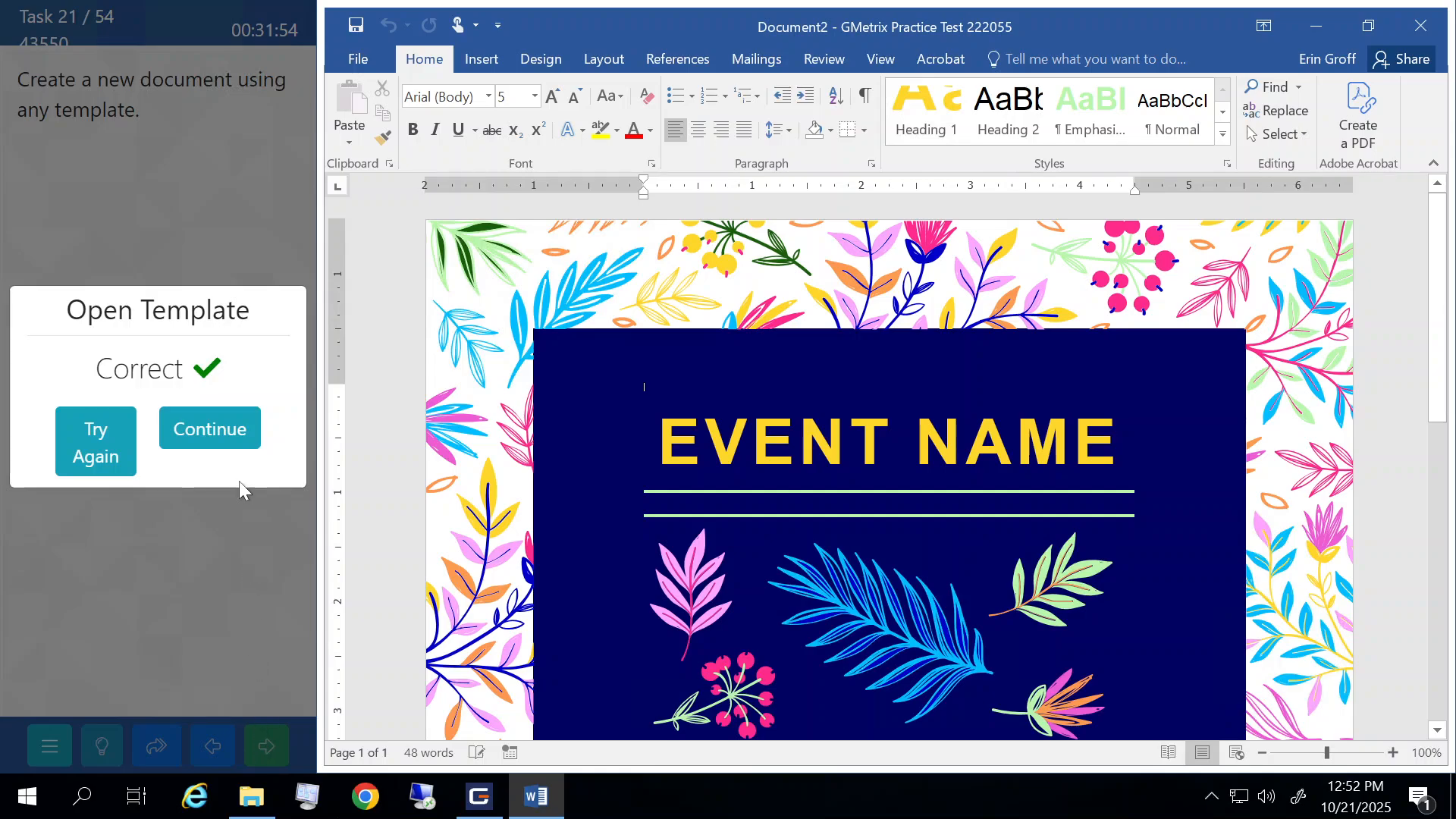
click(208, 429)
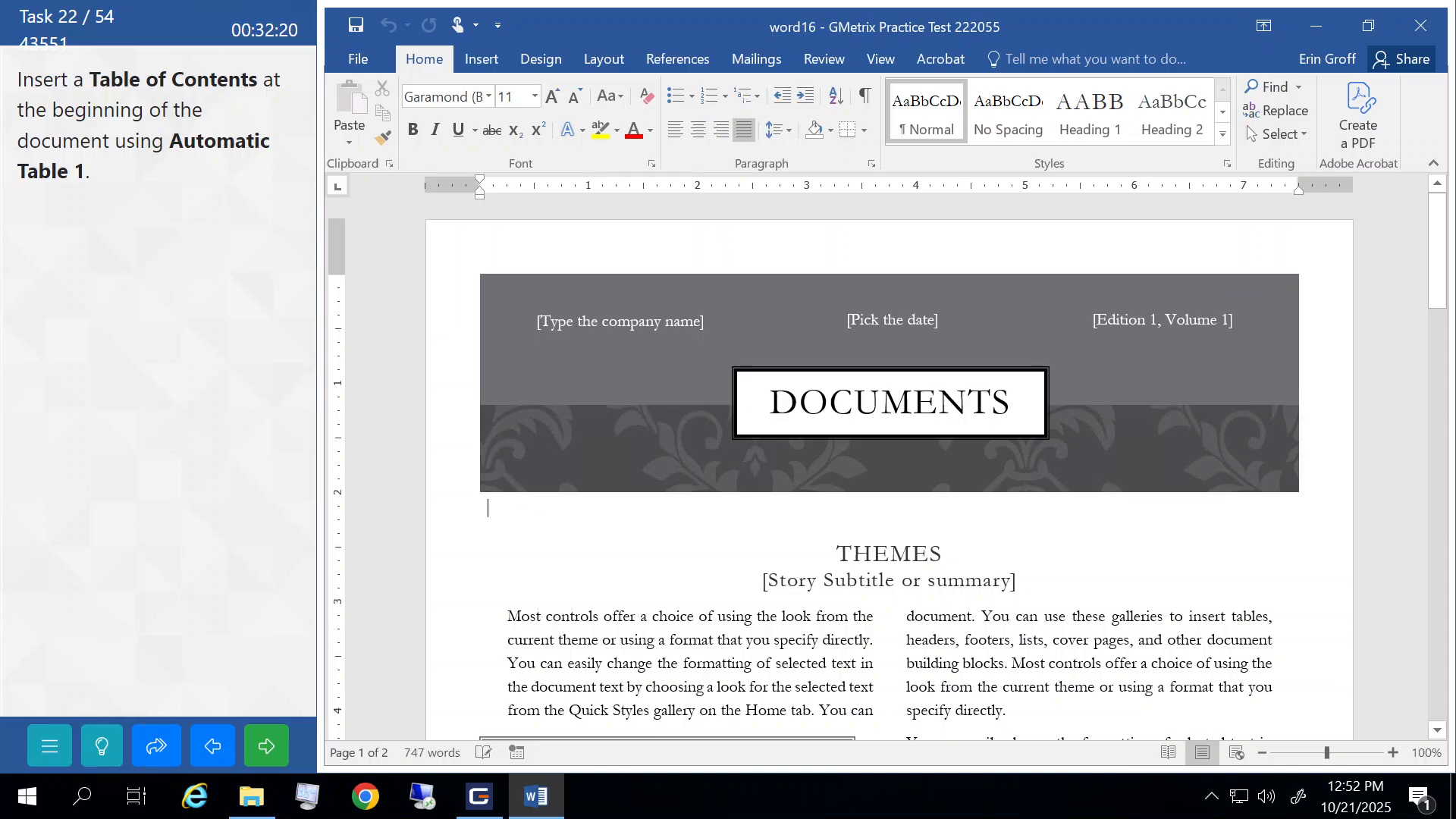
- Insert an Automatic Table 1 table of contents below the DOCUMENTS banner and submit it
click(481, 508)
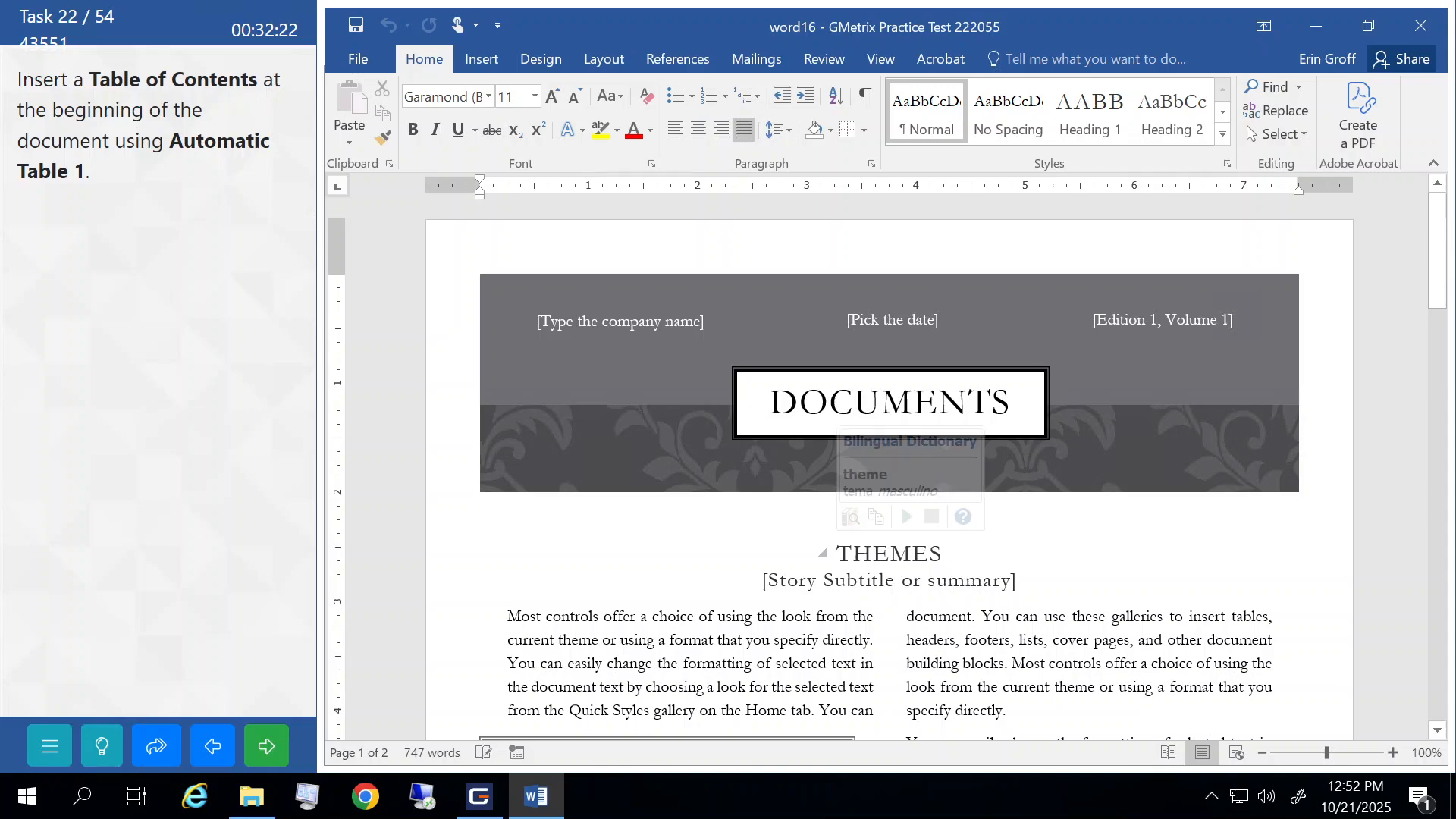
click(677, 60)
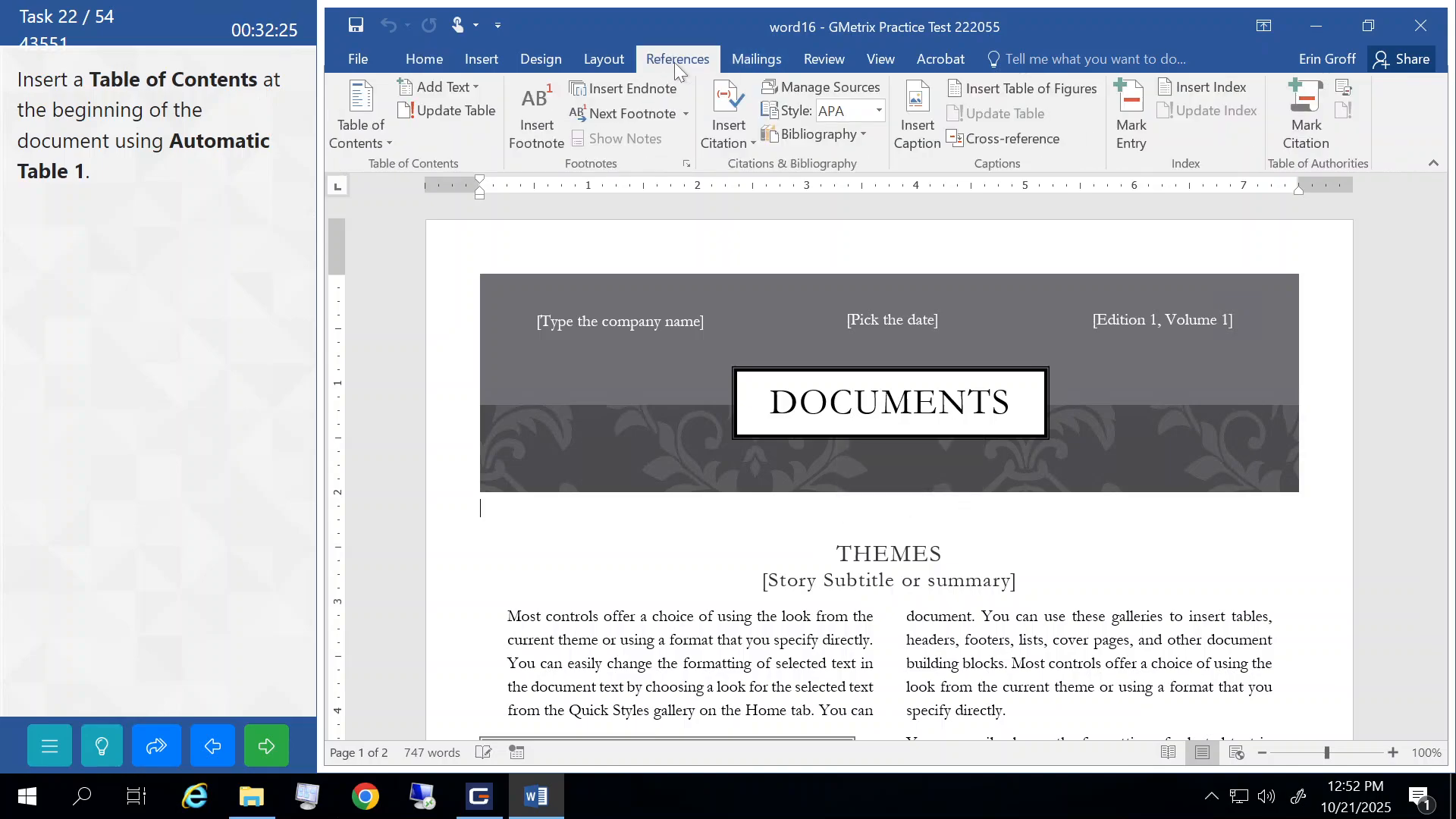
click(357, 140)
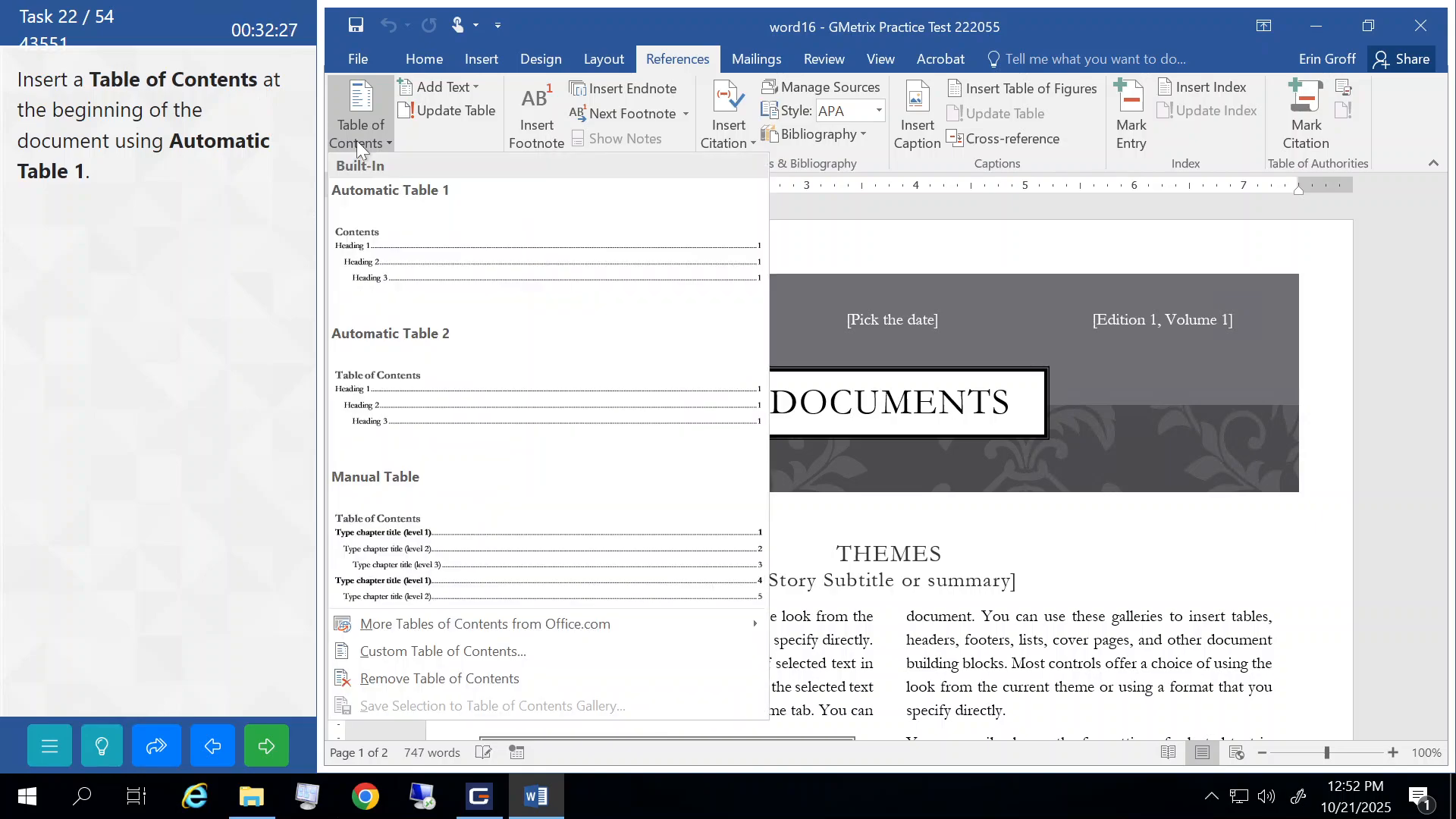
click(399, 237)
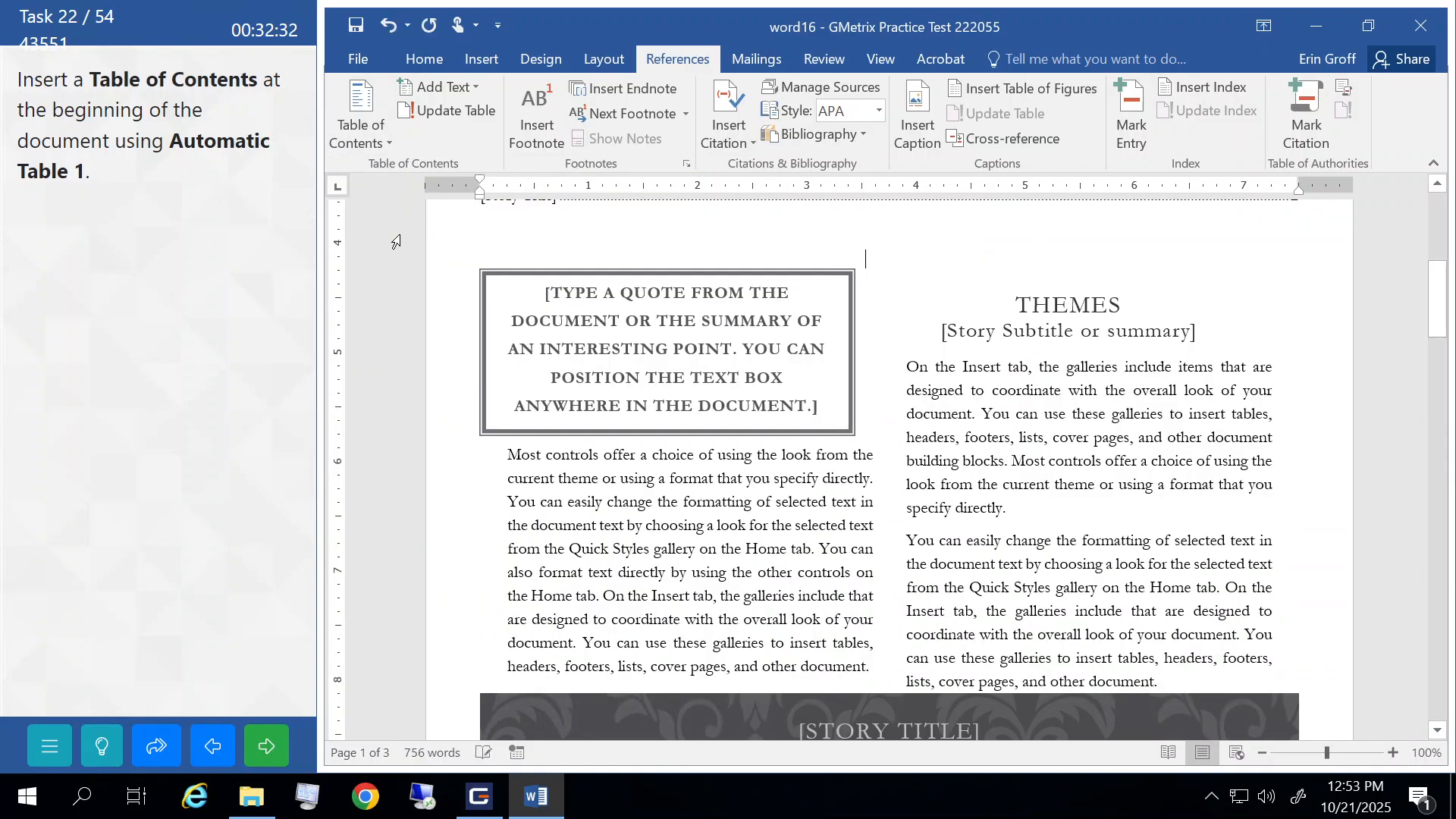
scroll(474, 375, up, 3)
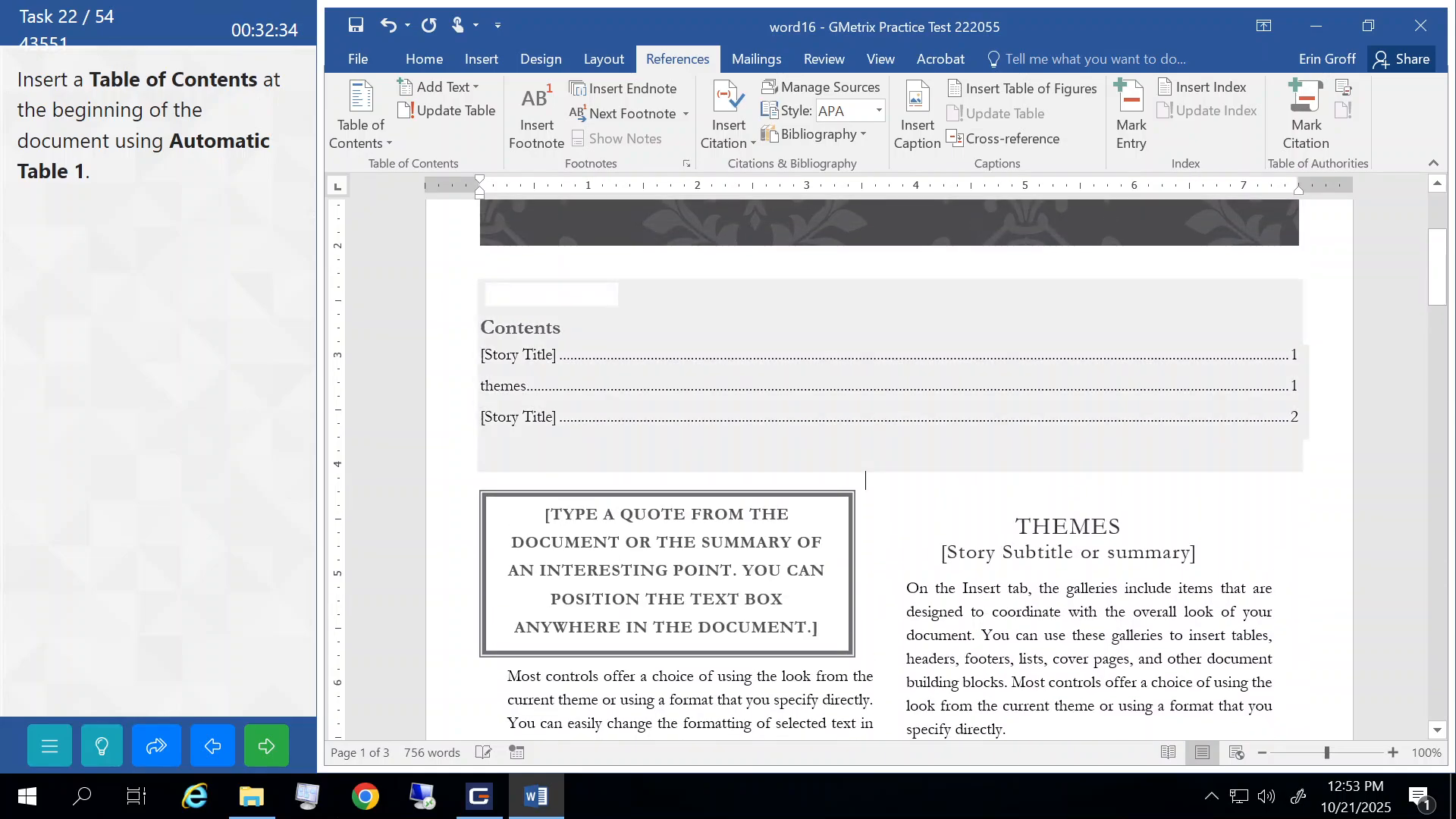
scroll(887, 466, up, 3)
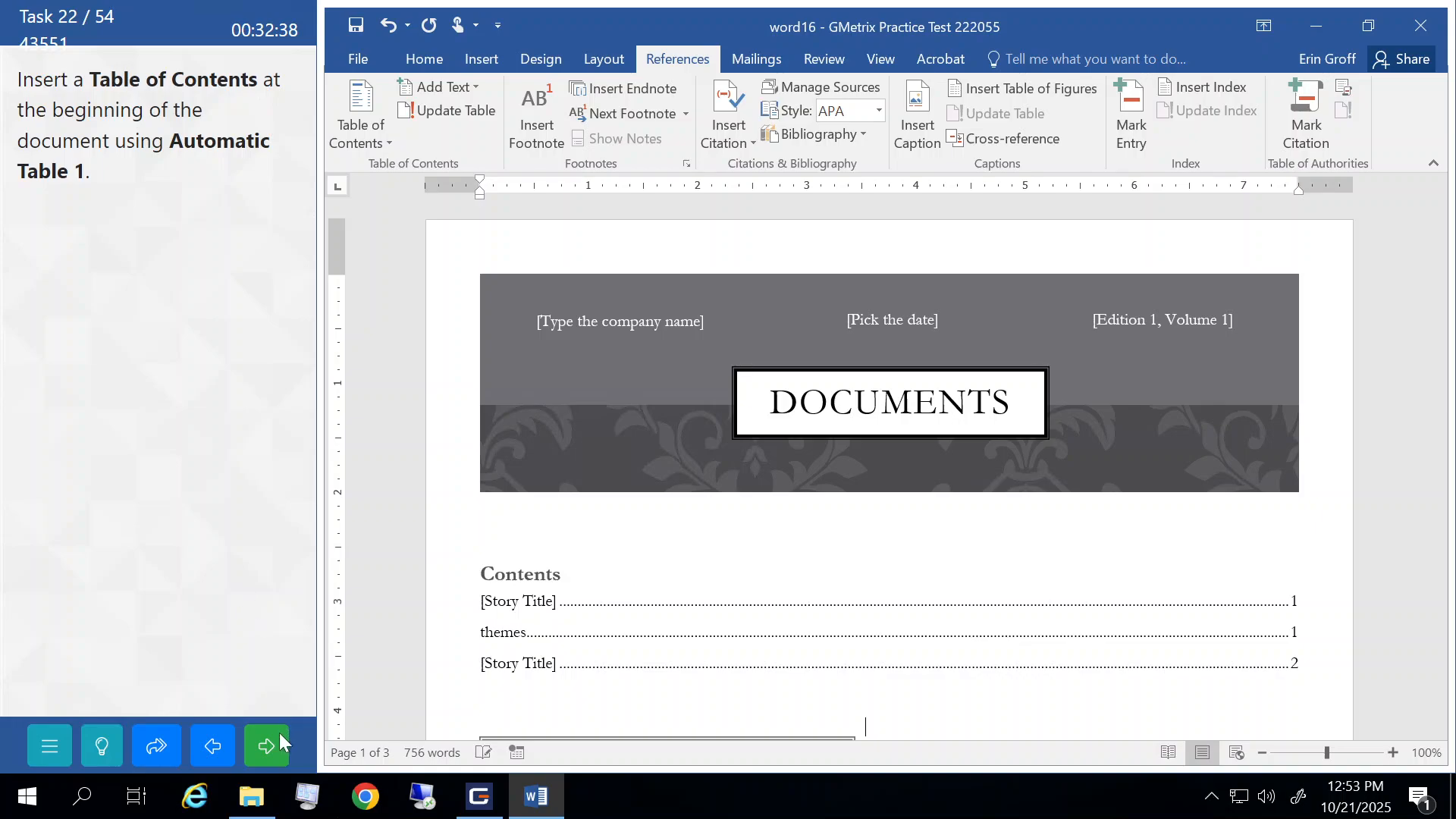
click(270, 751)
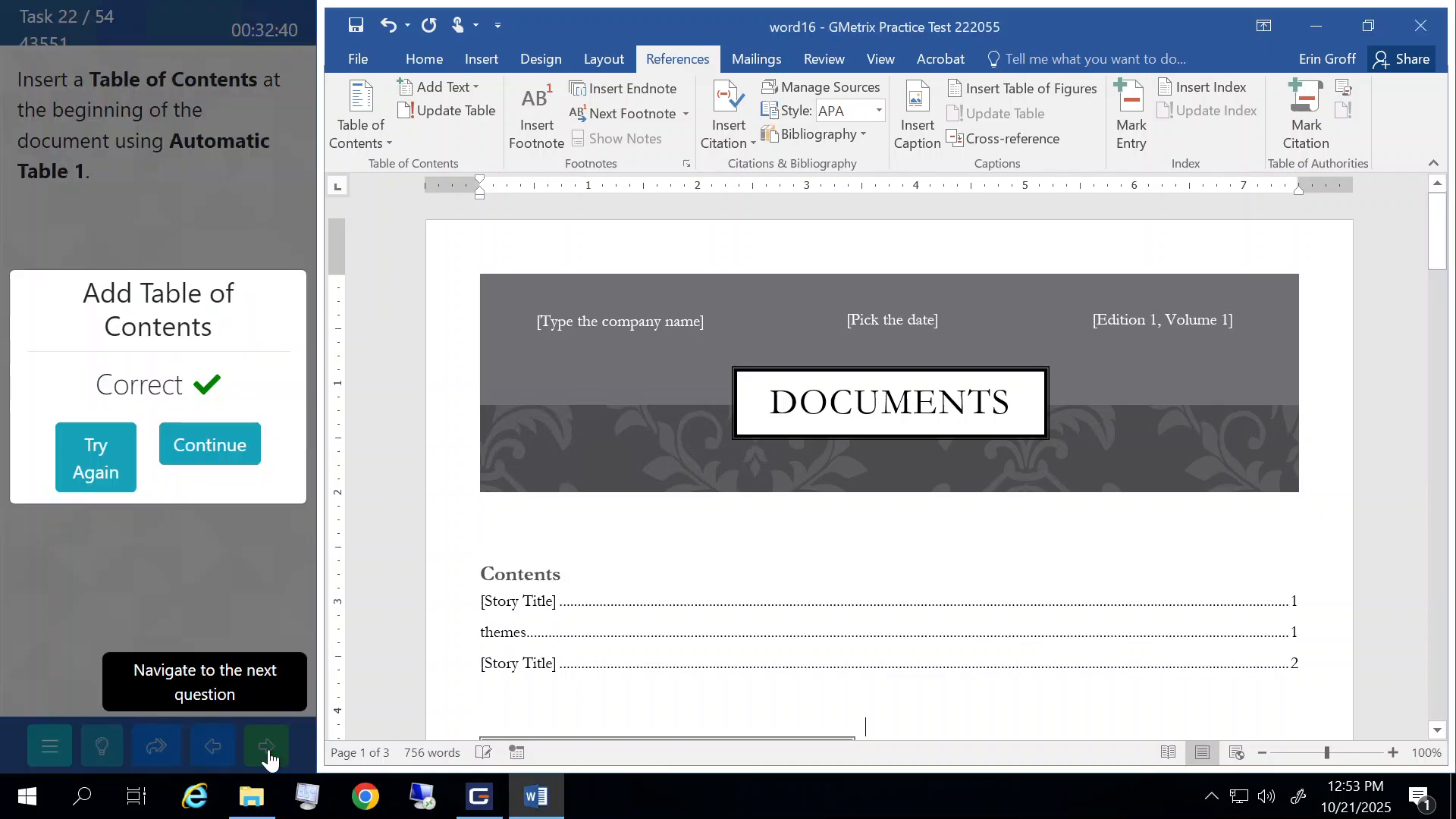
click(235, 432)
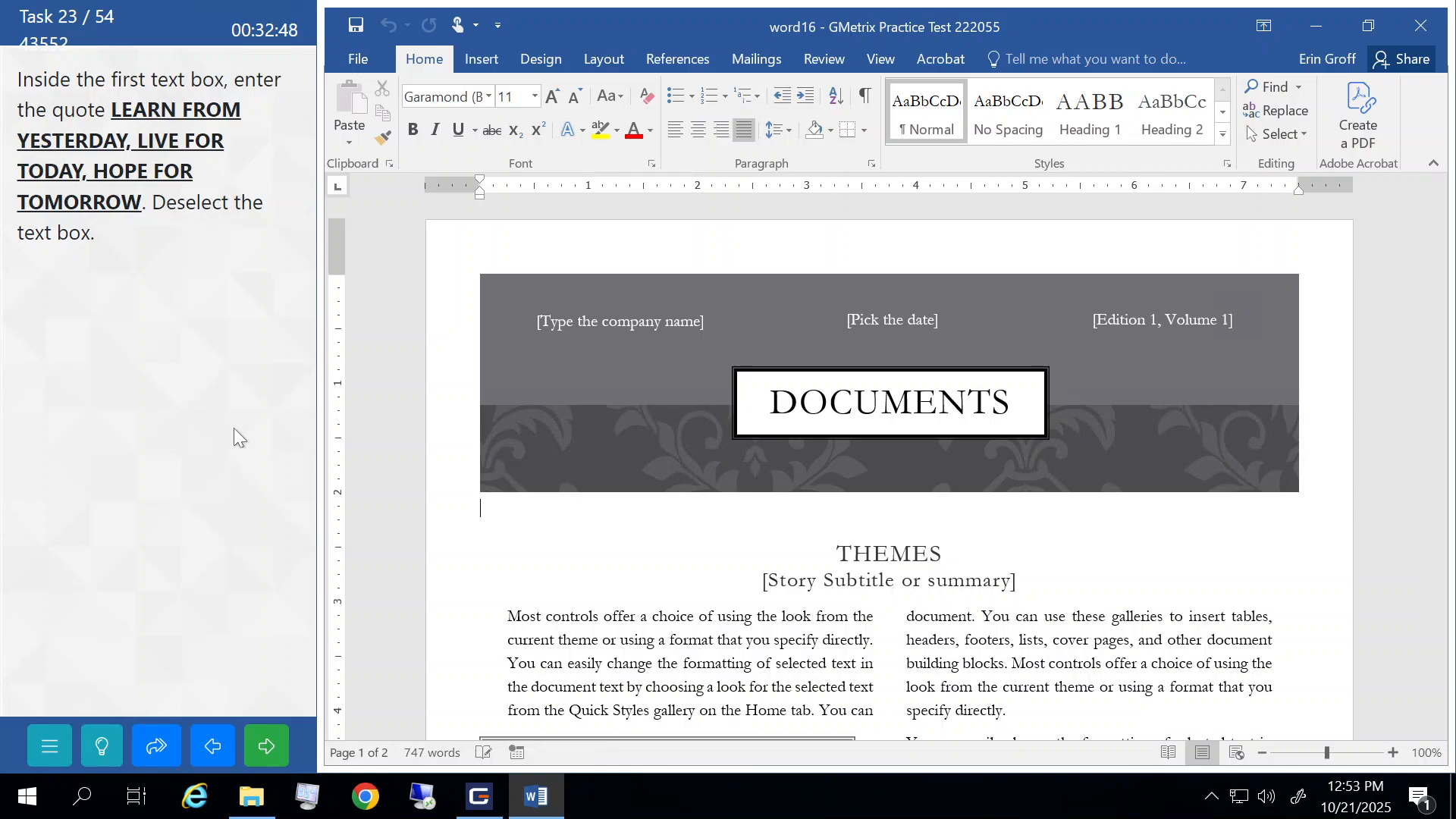
- Replace the placeholder quote with 'LEARN FROM YESTERDAY, LIVE FOR TODAY, HOPE FOR TOMORROW' and submit
scroll(566, 446, down, 2)
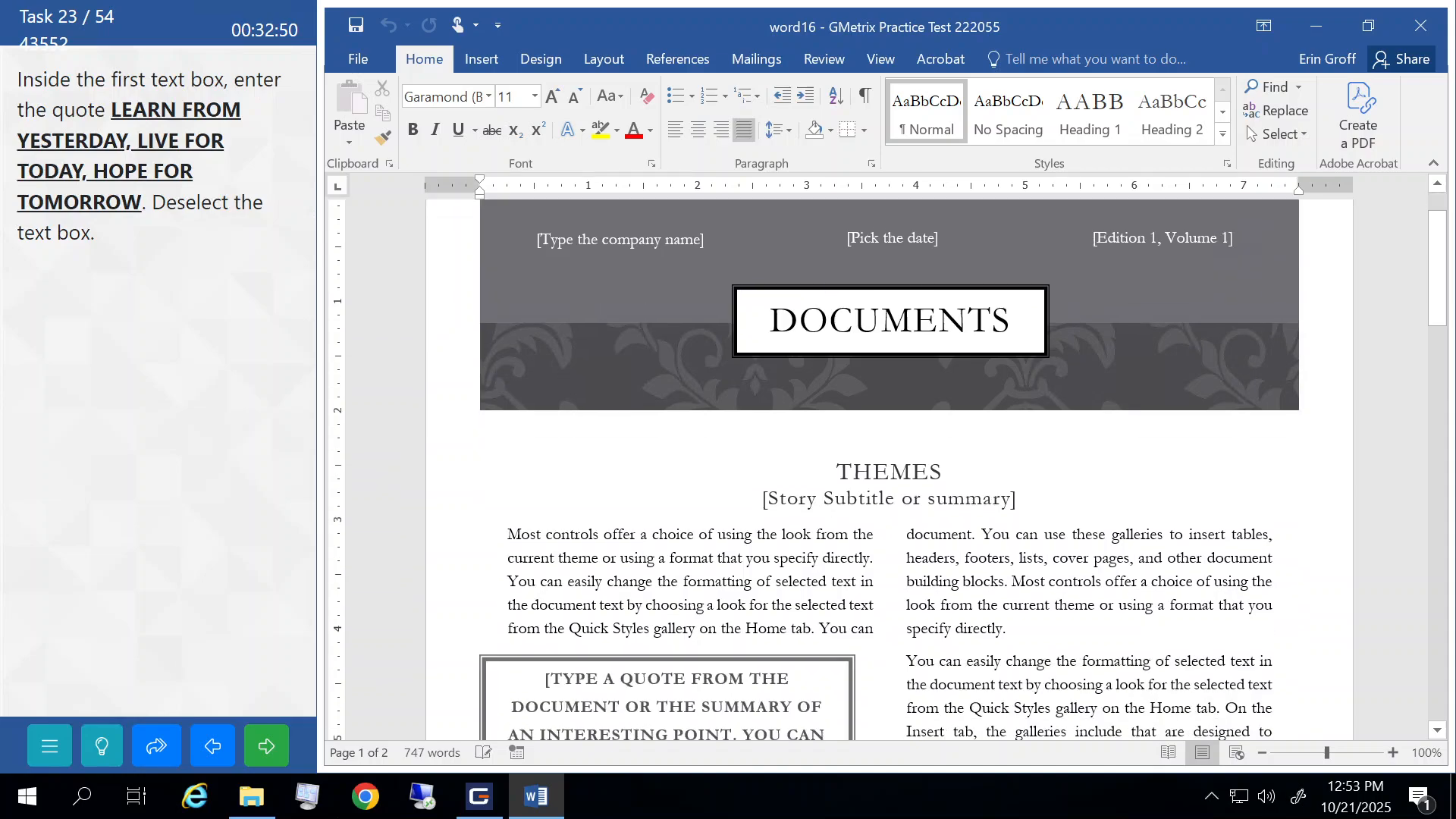
scroll(566, 446, down, 4)
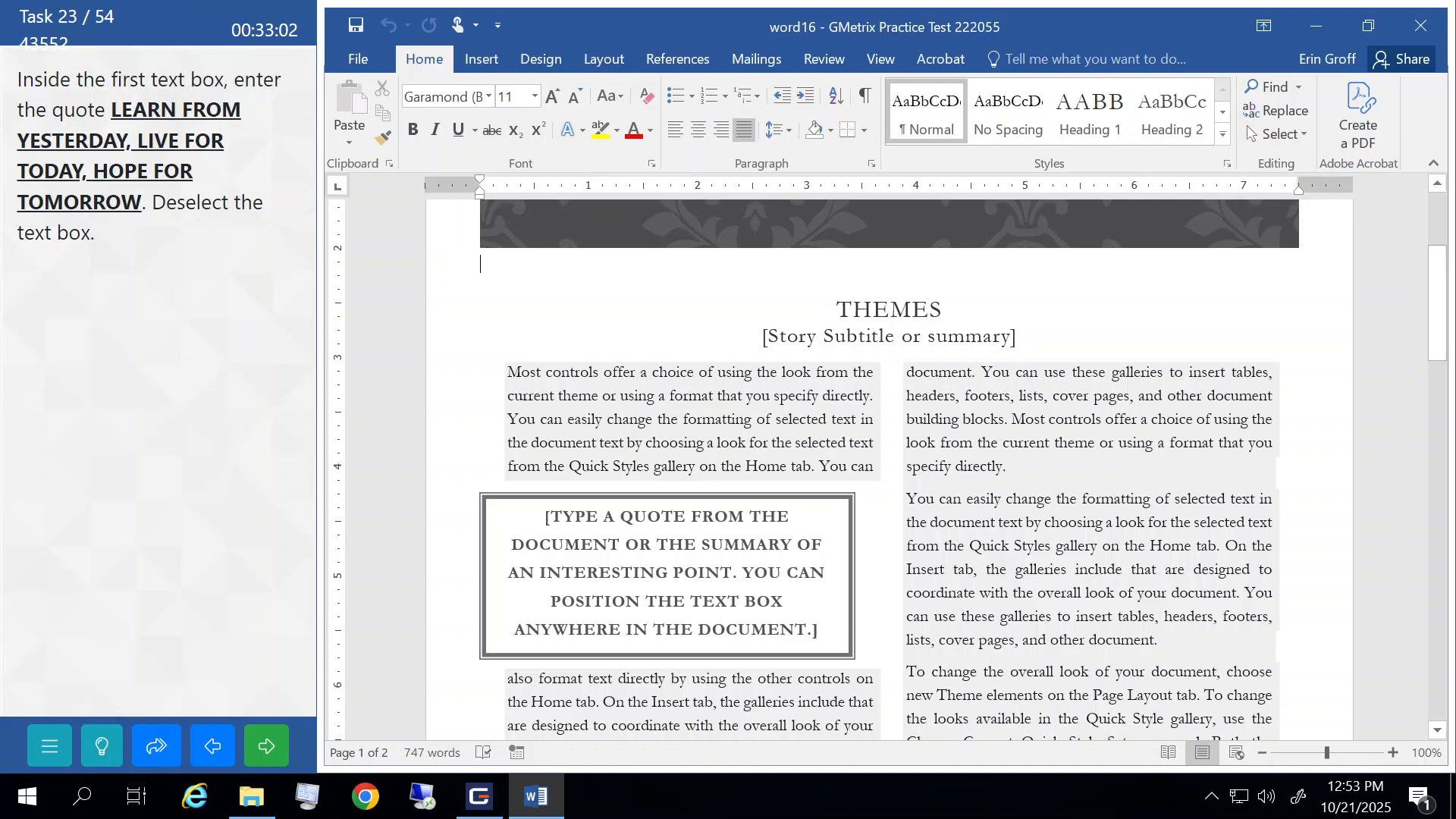
click(608, 548)
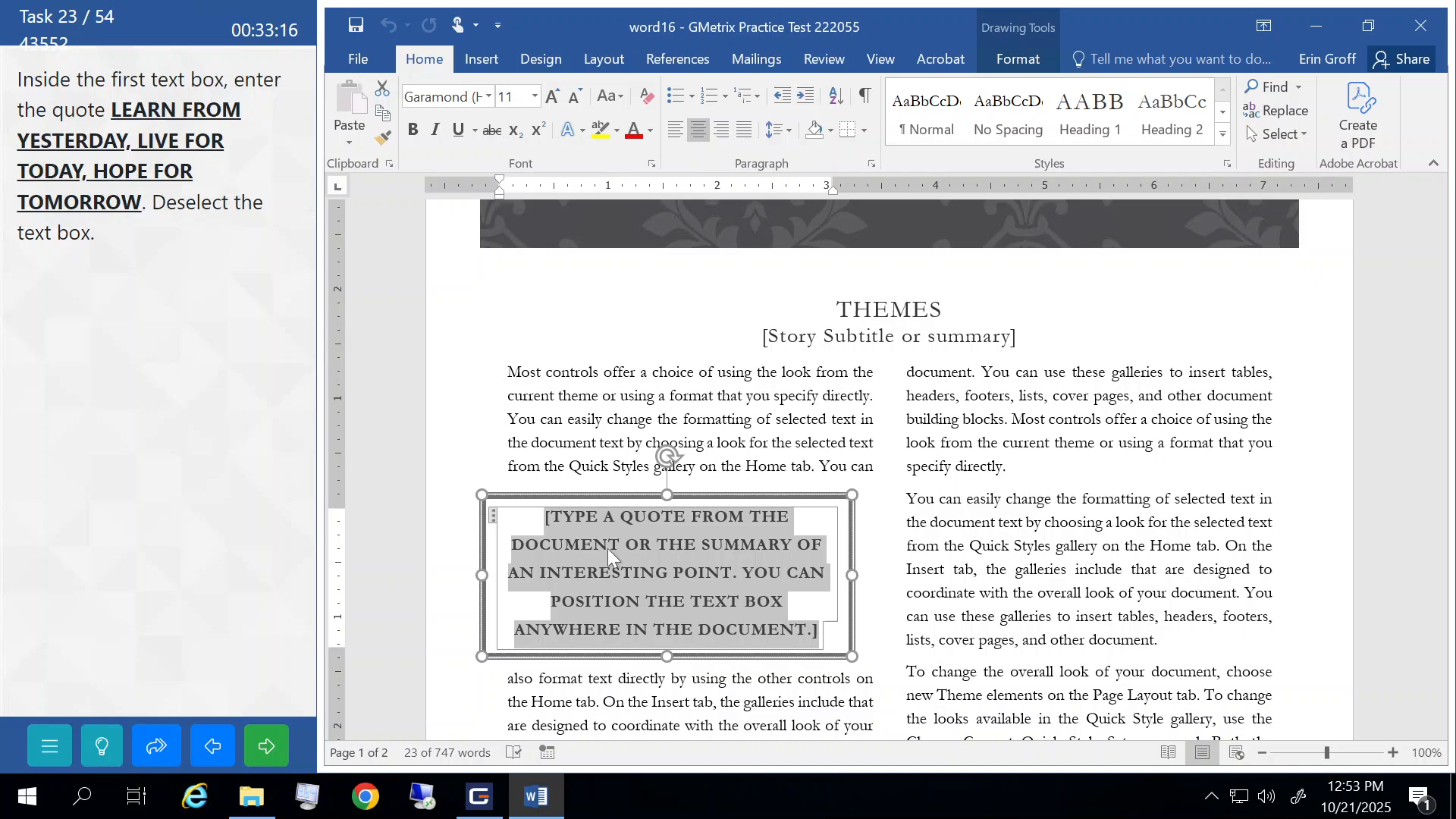
text(LEARN)
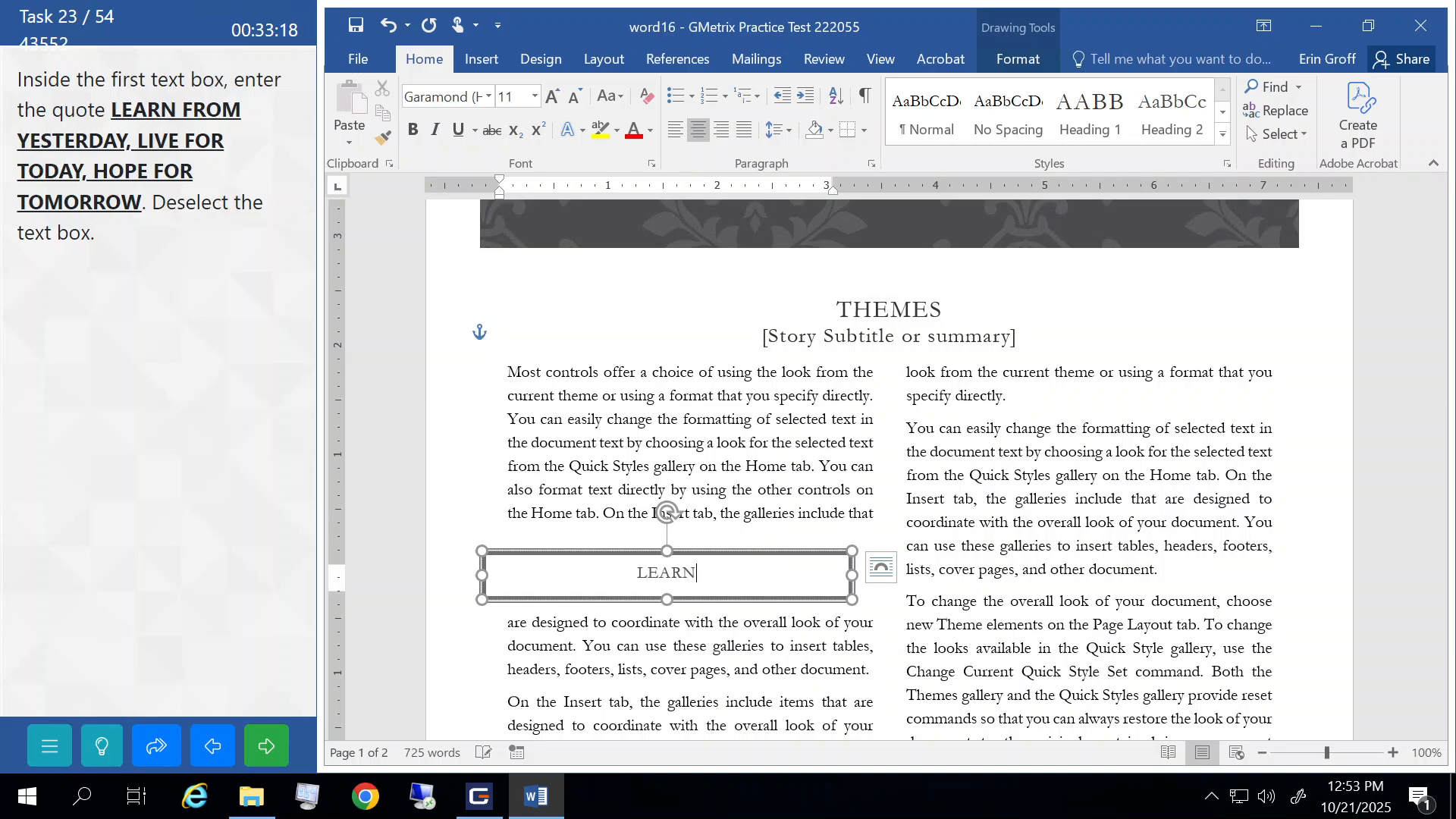
text( FROM YESTER)
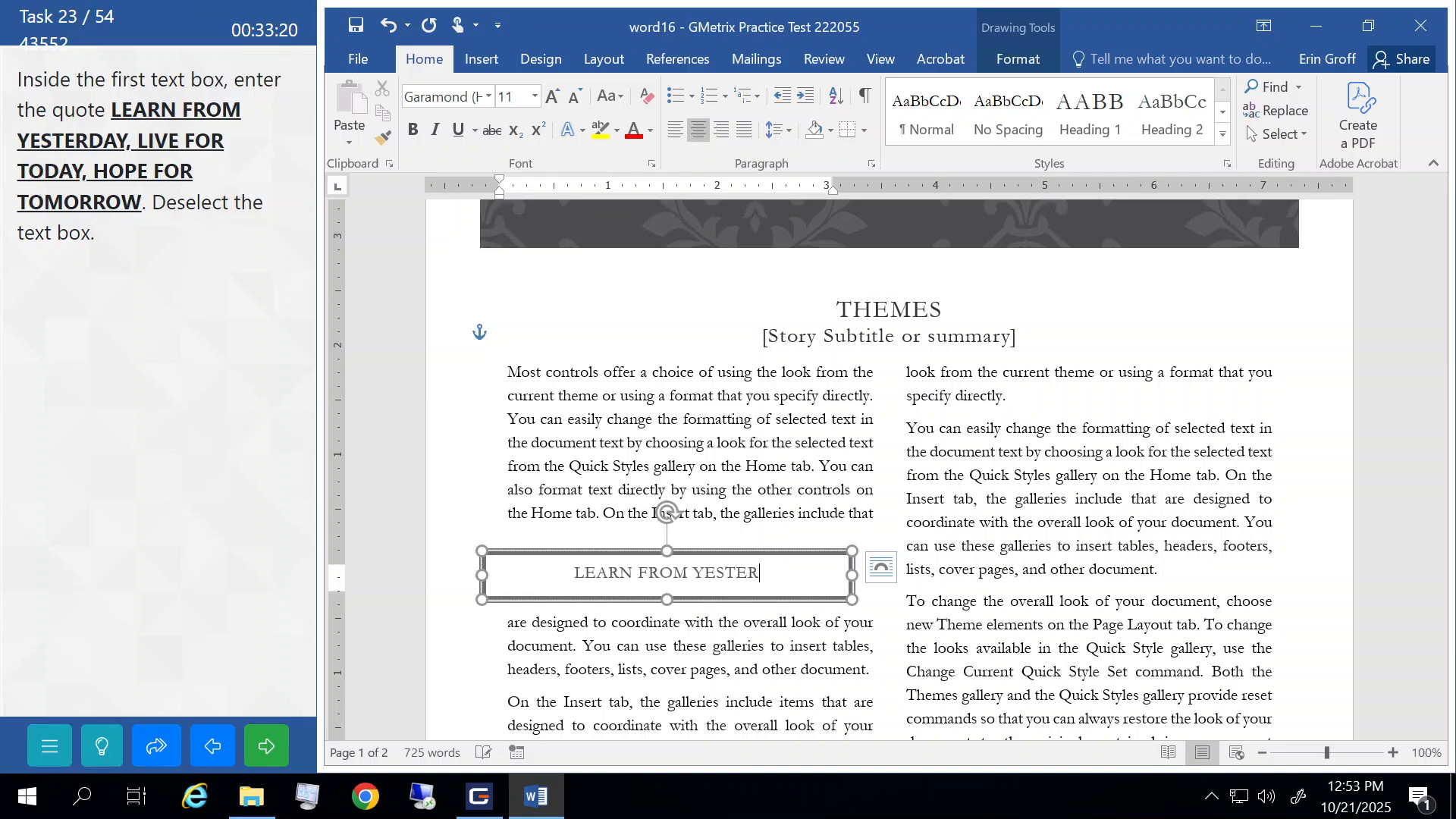
text(DAY, LIVE )
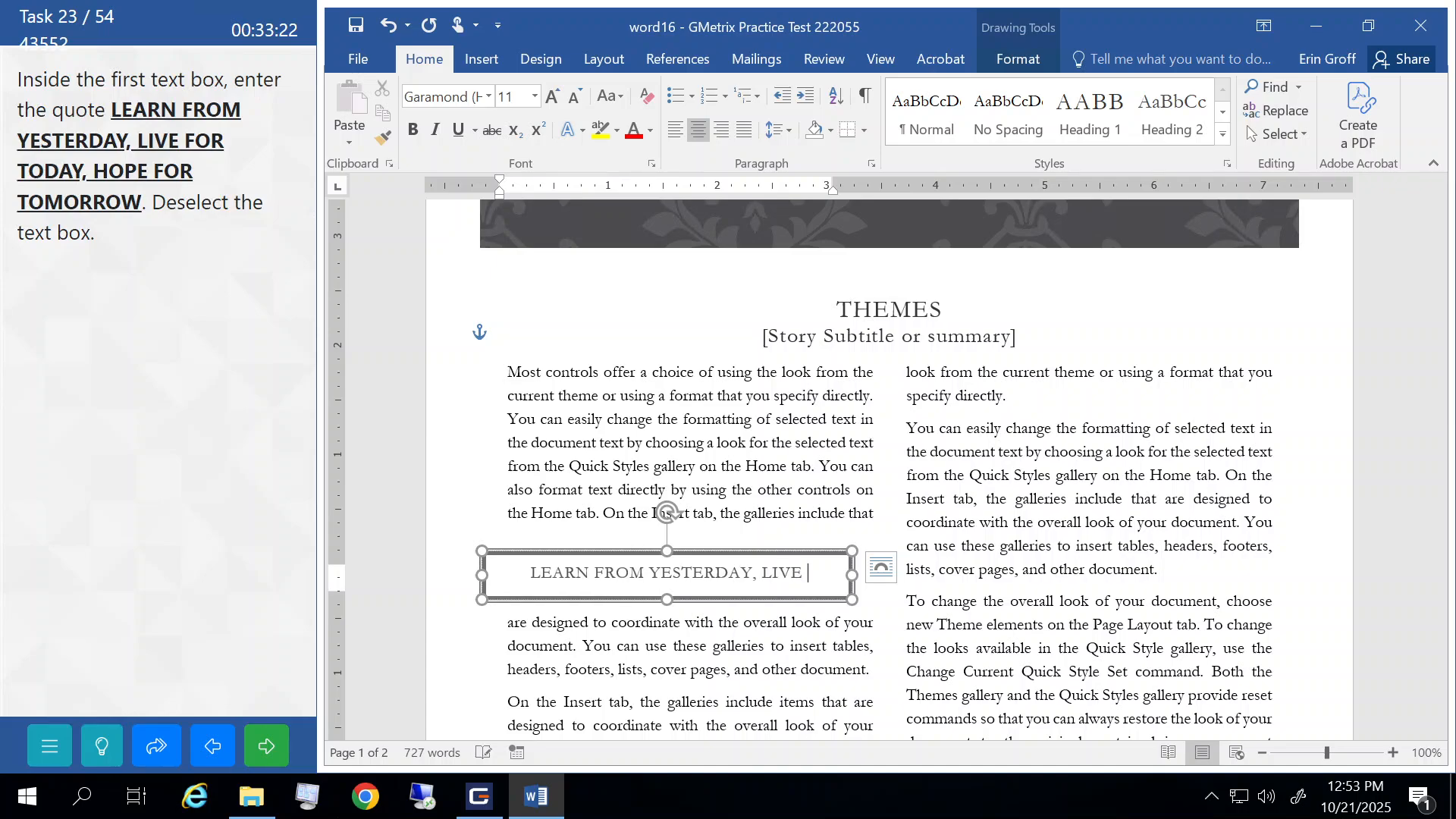
text(FOR TODA)
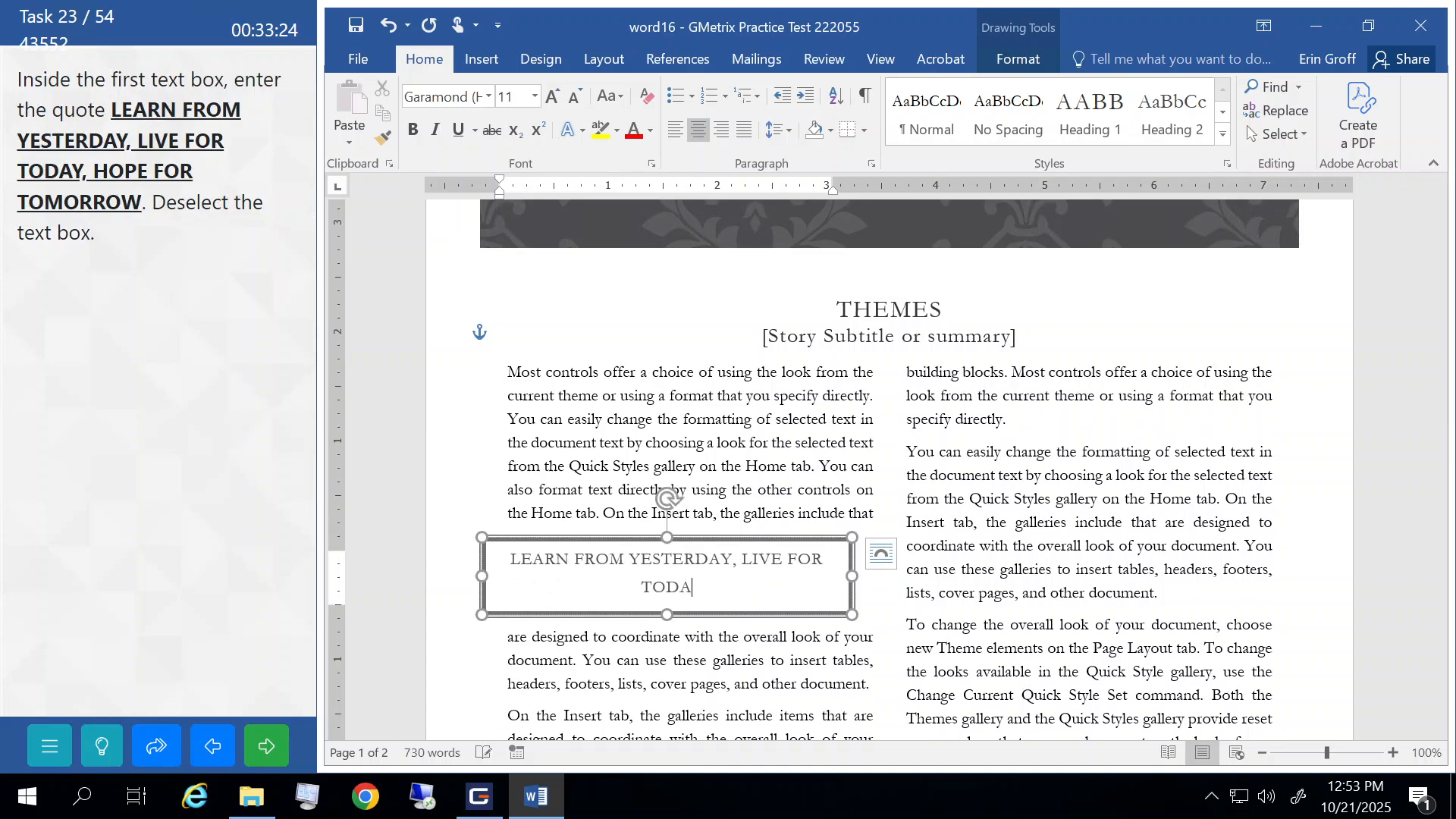
text(Y, HOPE)
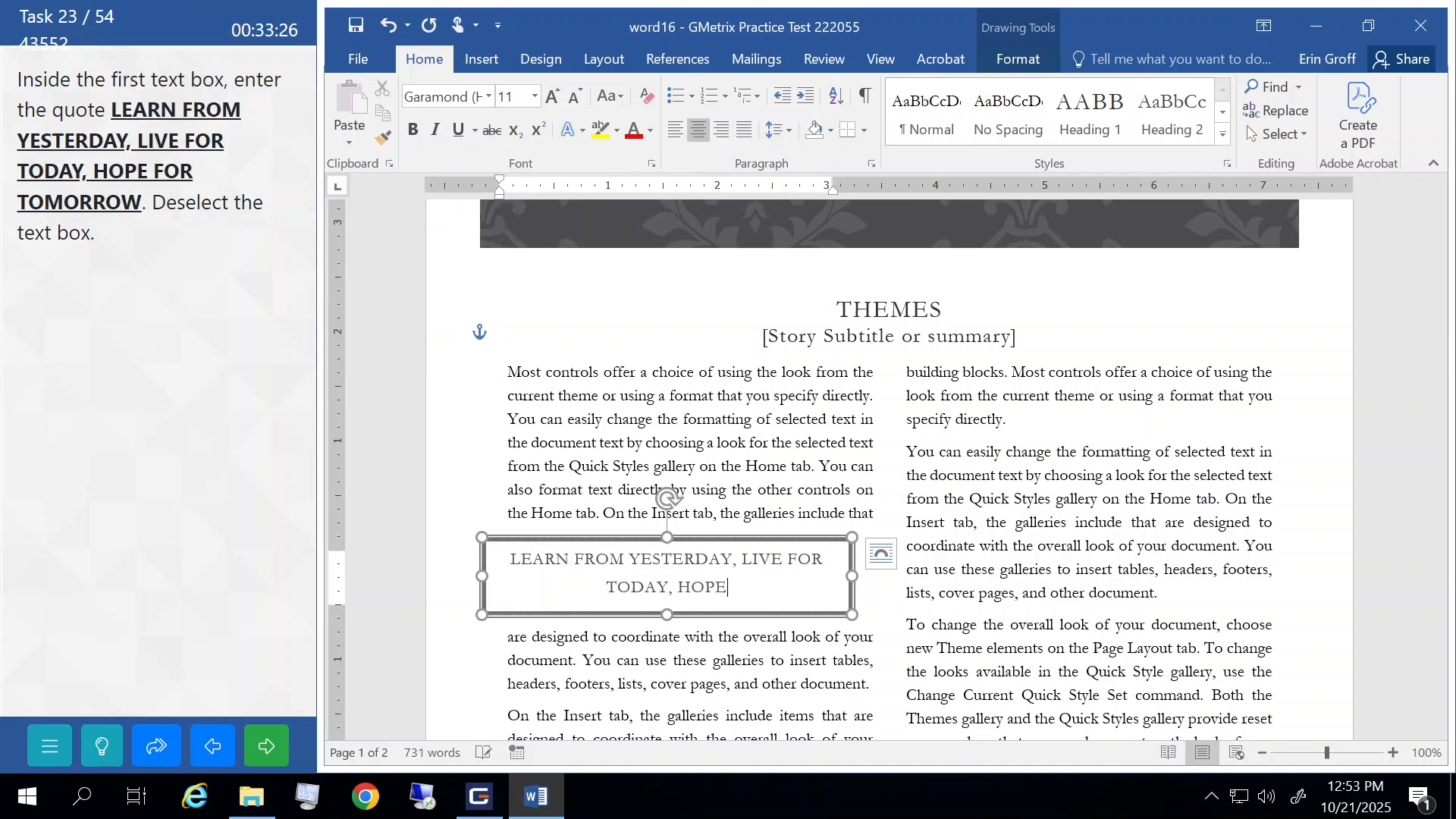
text( FOR TOMORROW)
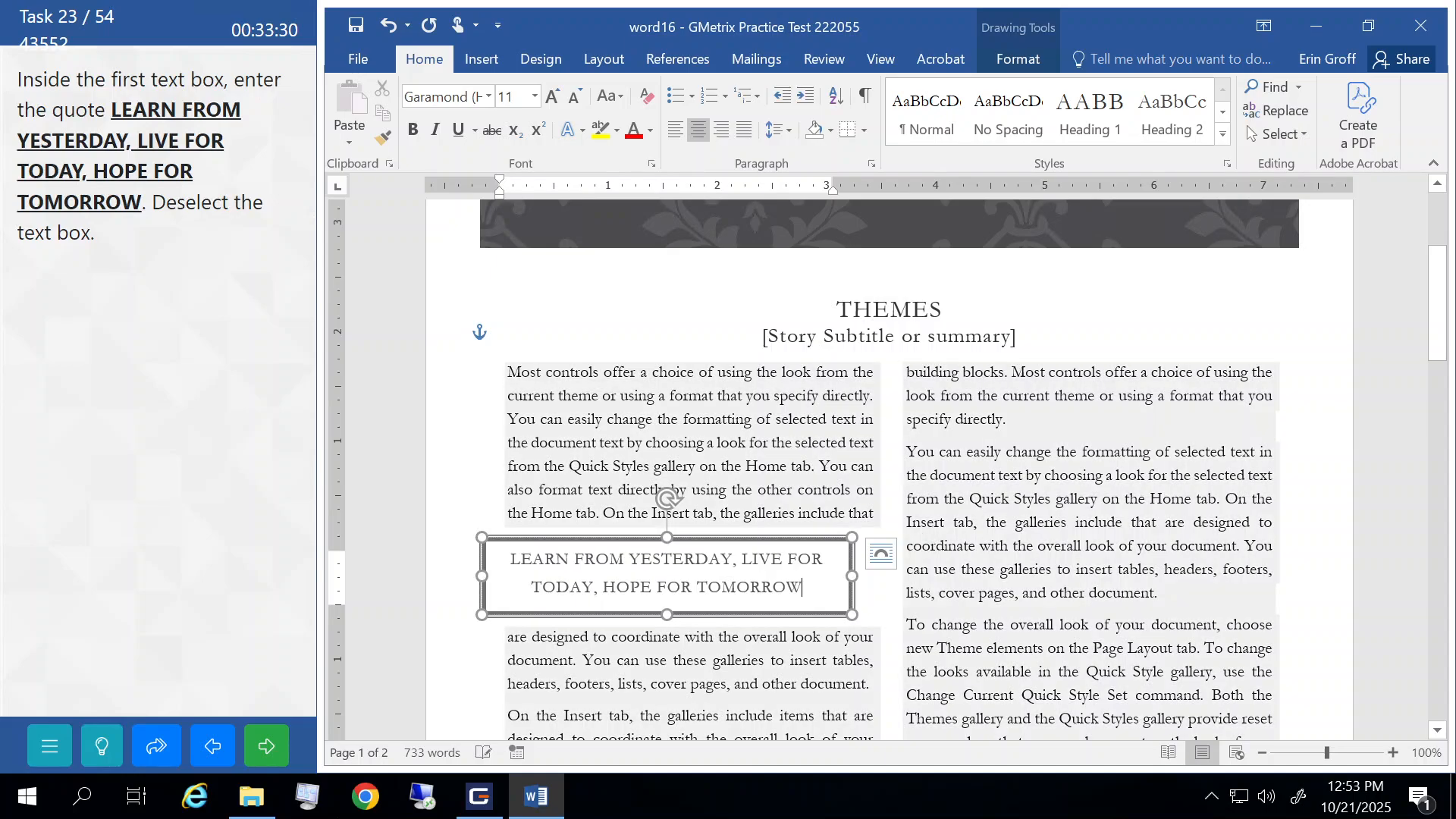
click(1027, 453)
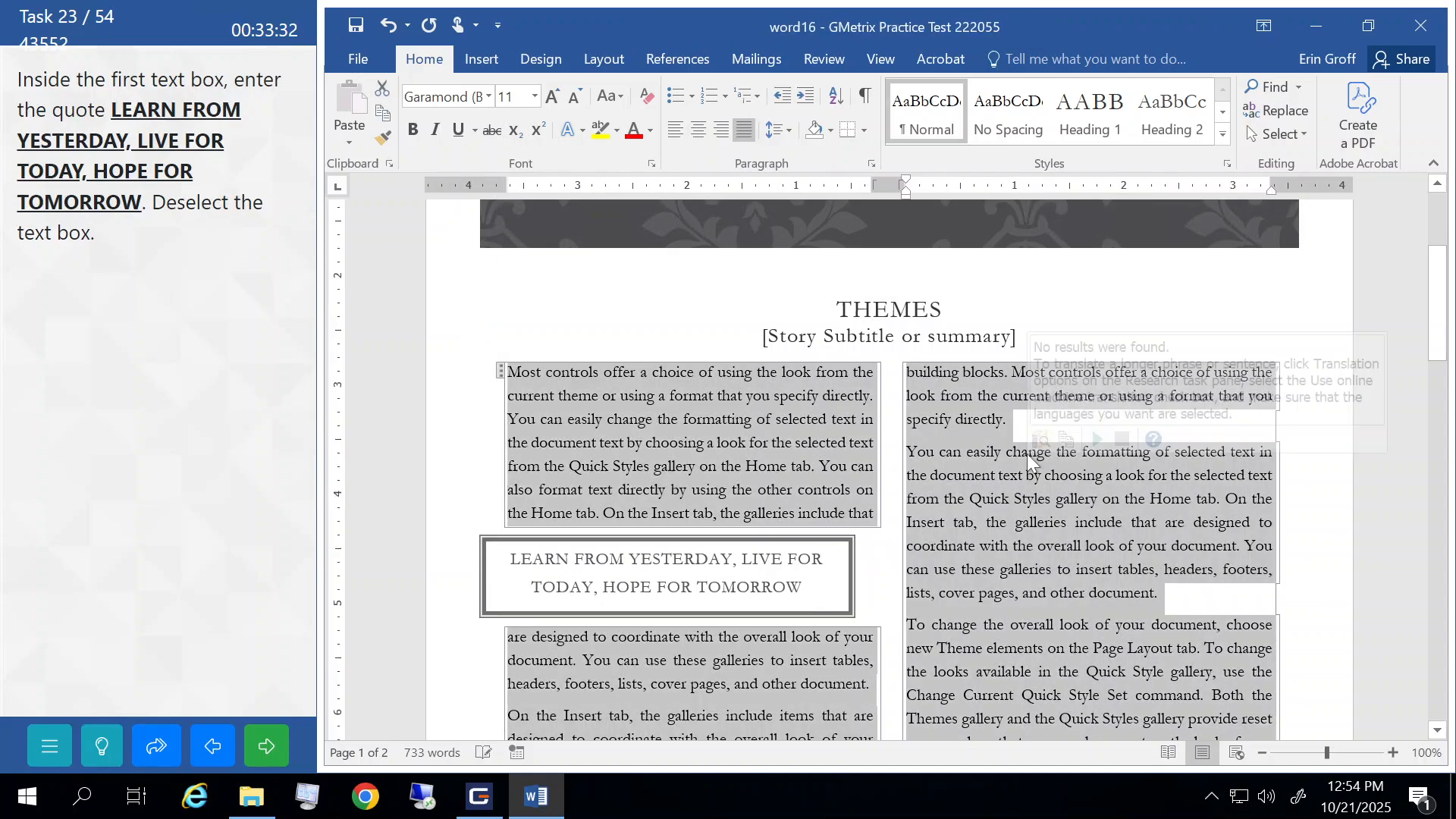
click(269, 749)
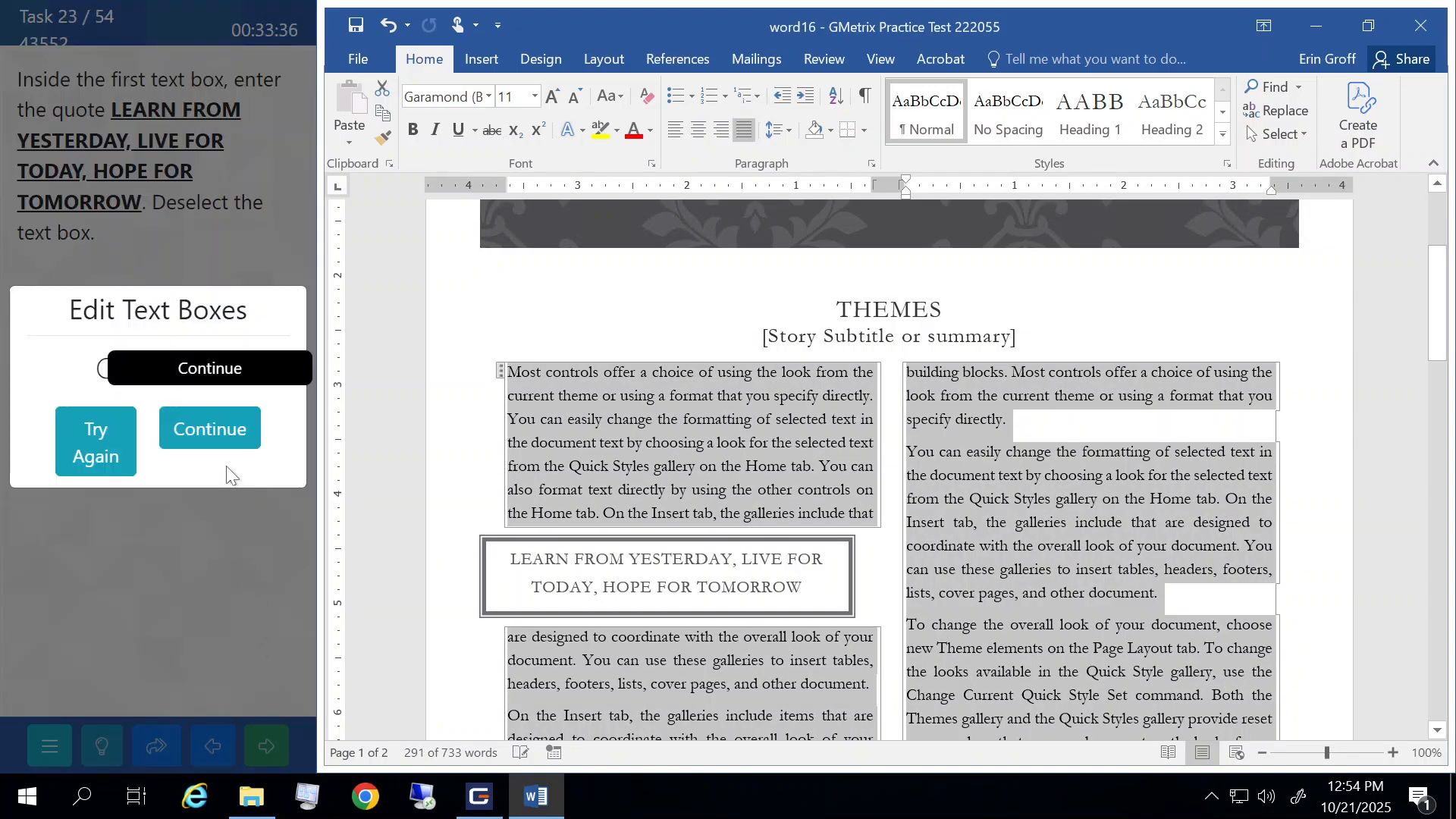
click(219, 447)
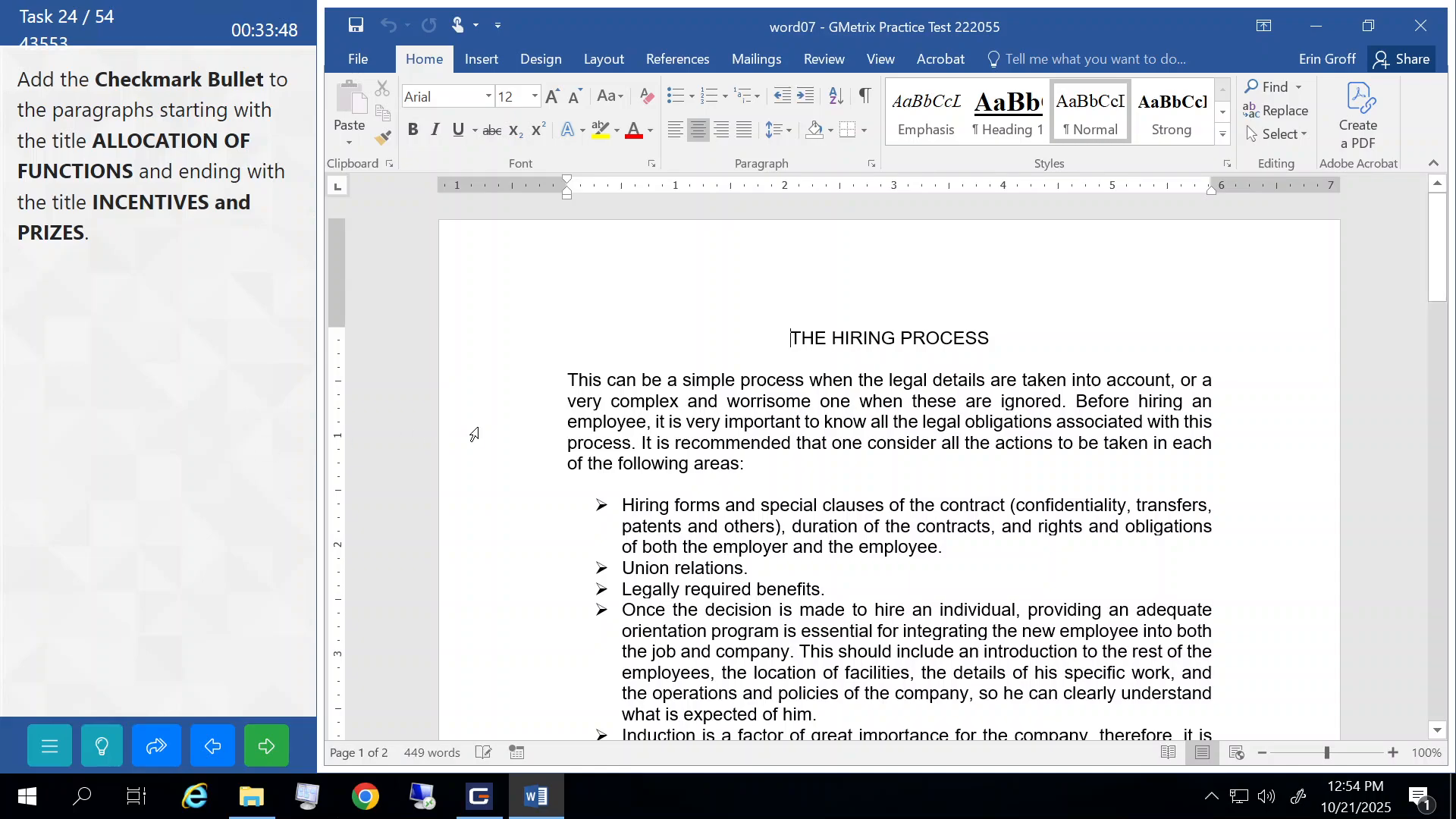
- Give the ALLOCATION OF FUNCTIONS through INCENTIVES and PRIZES paragraphs checkmark bullets, then submit
scroll(474, 434, down, 8)
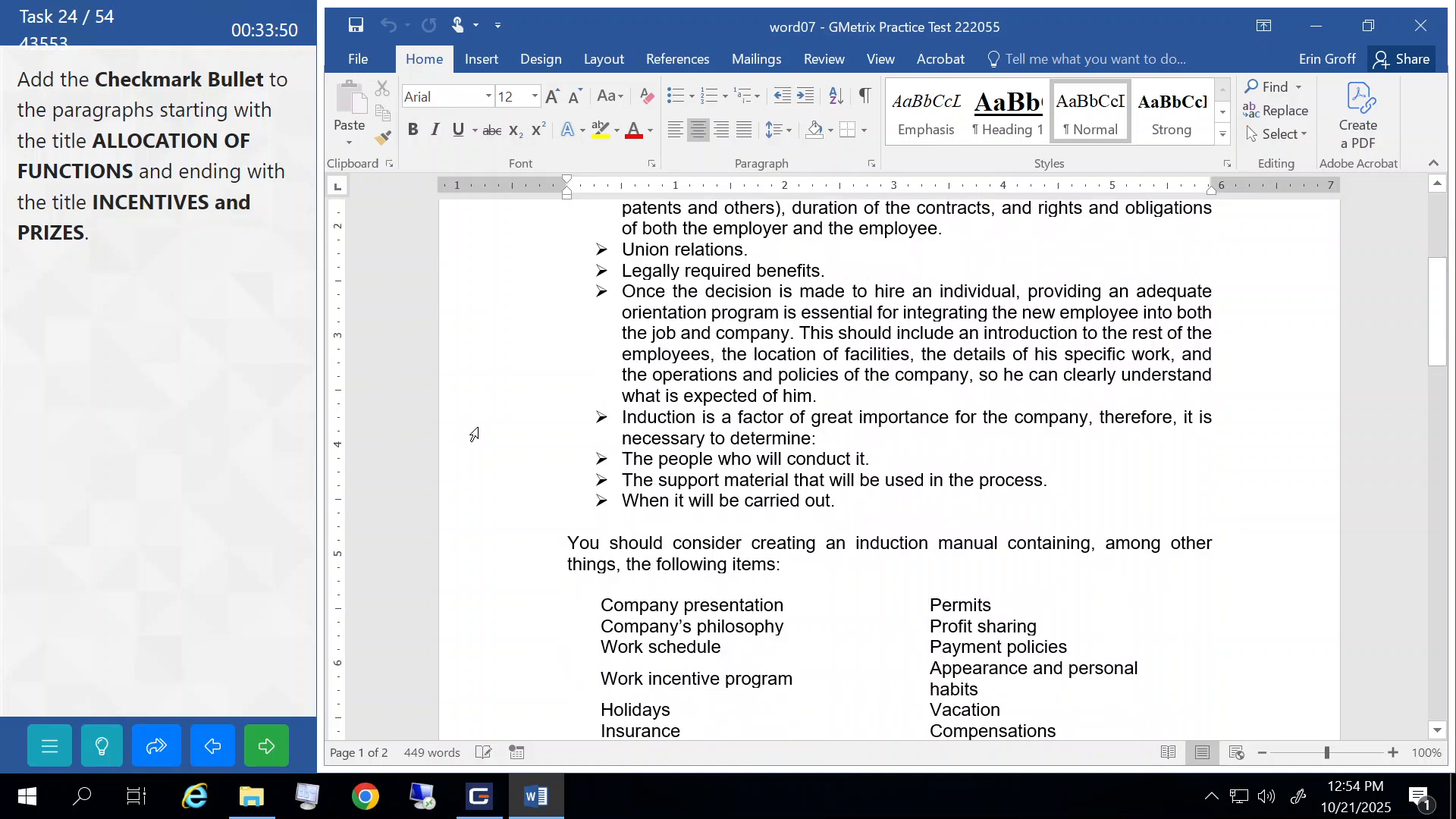
scroll(474, 433, down, 7)
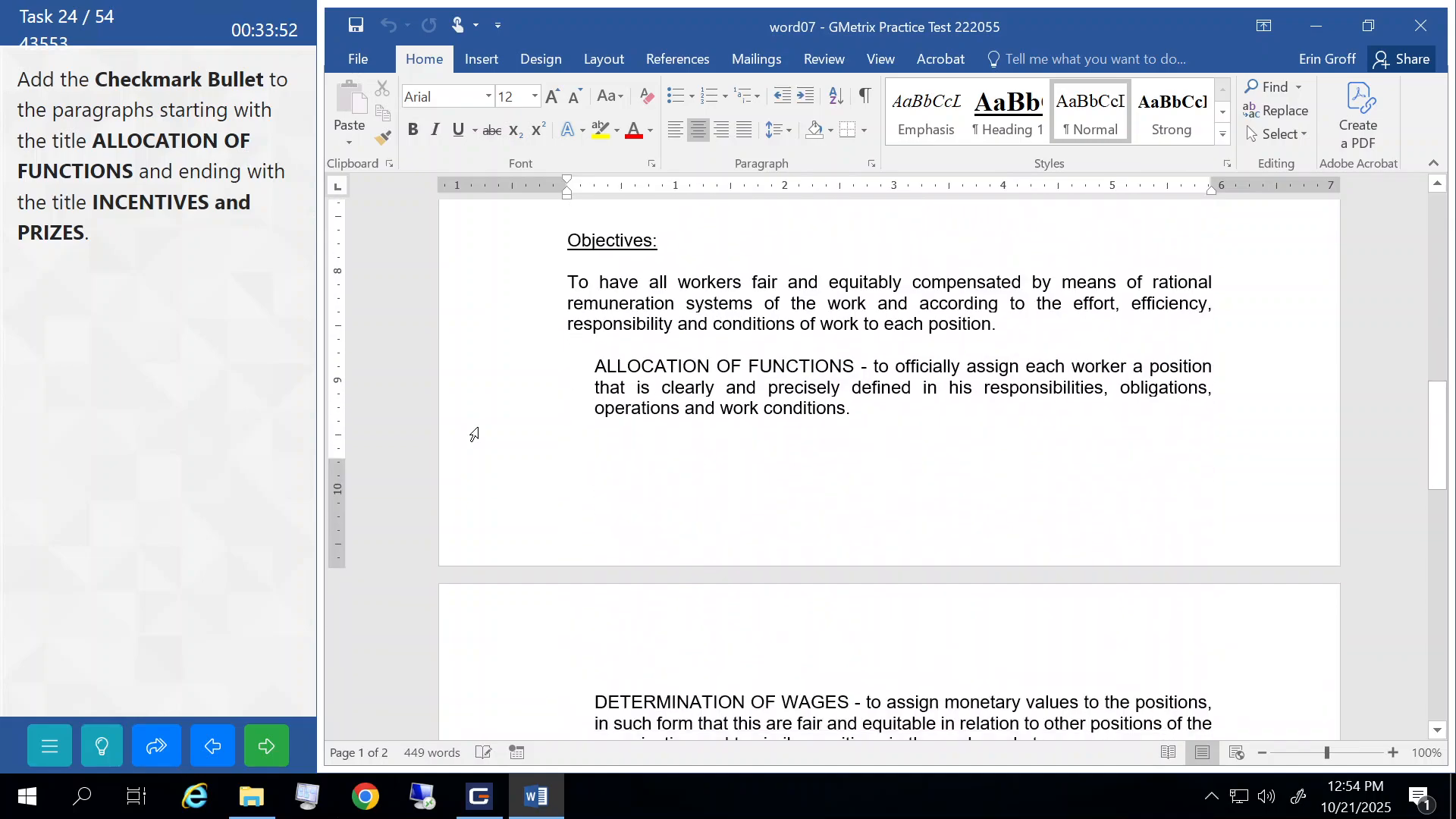
scroll(474, 433, down, 2)
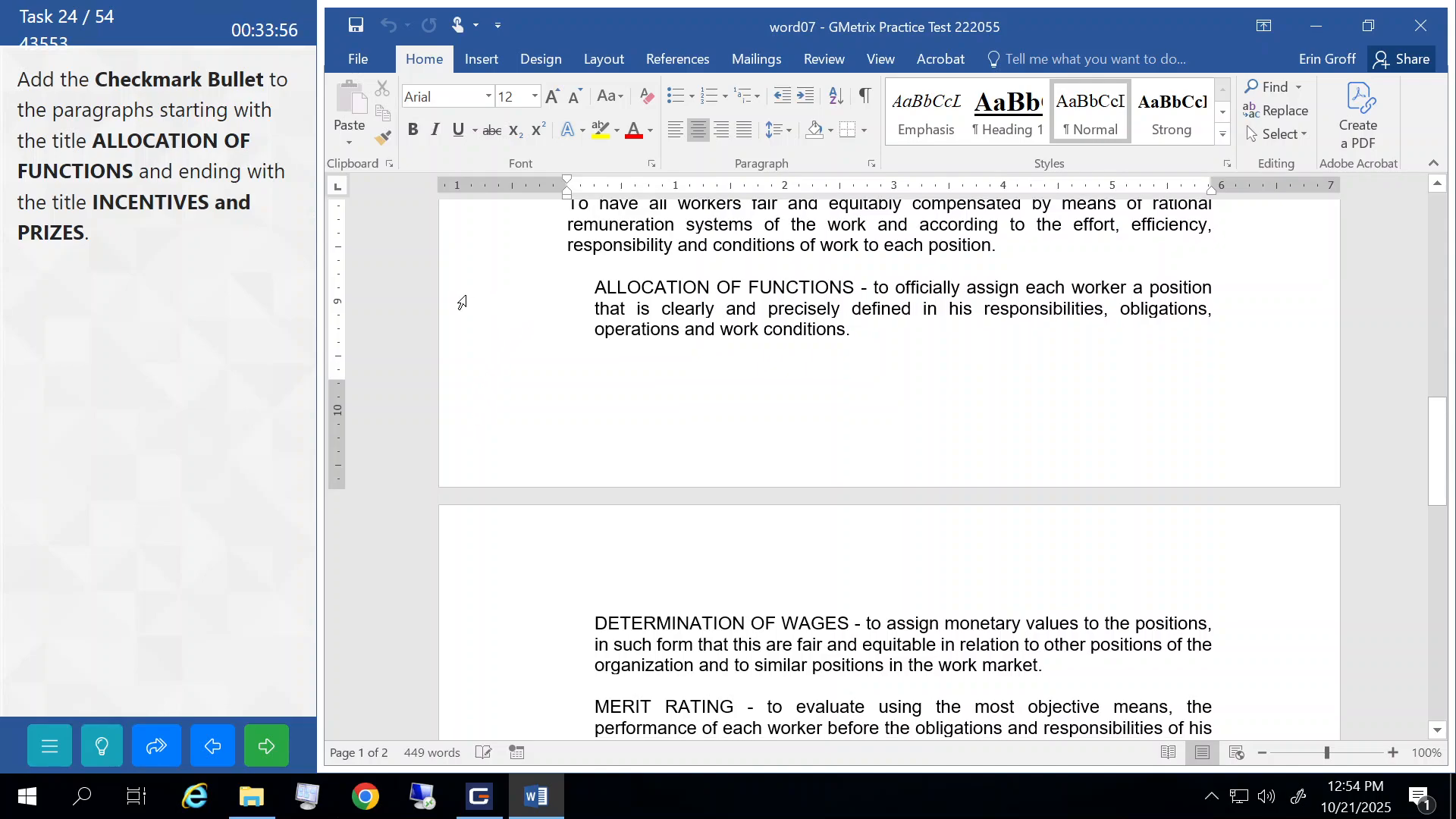
drag(460, 315, 503, 399)
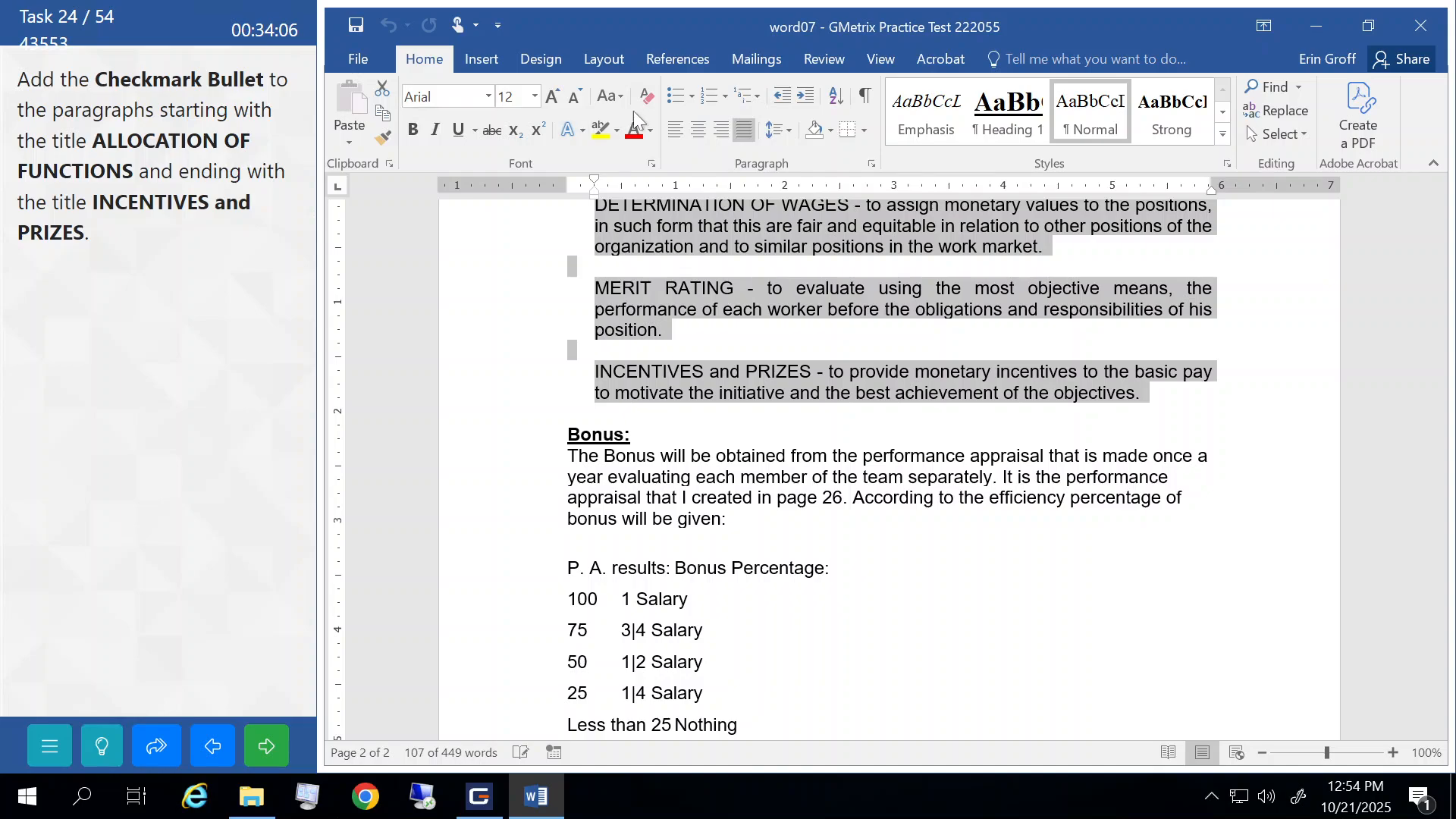
click(692, 98)
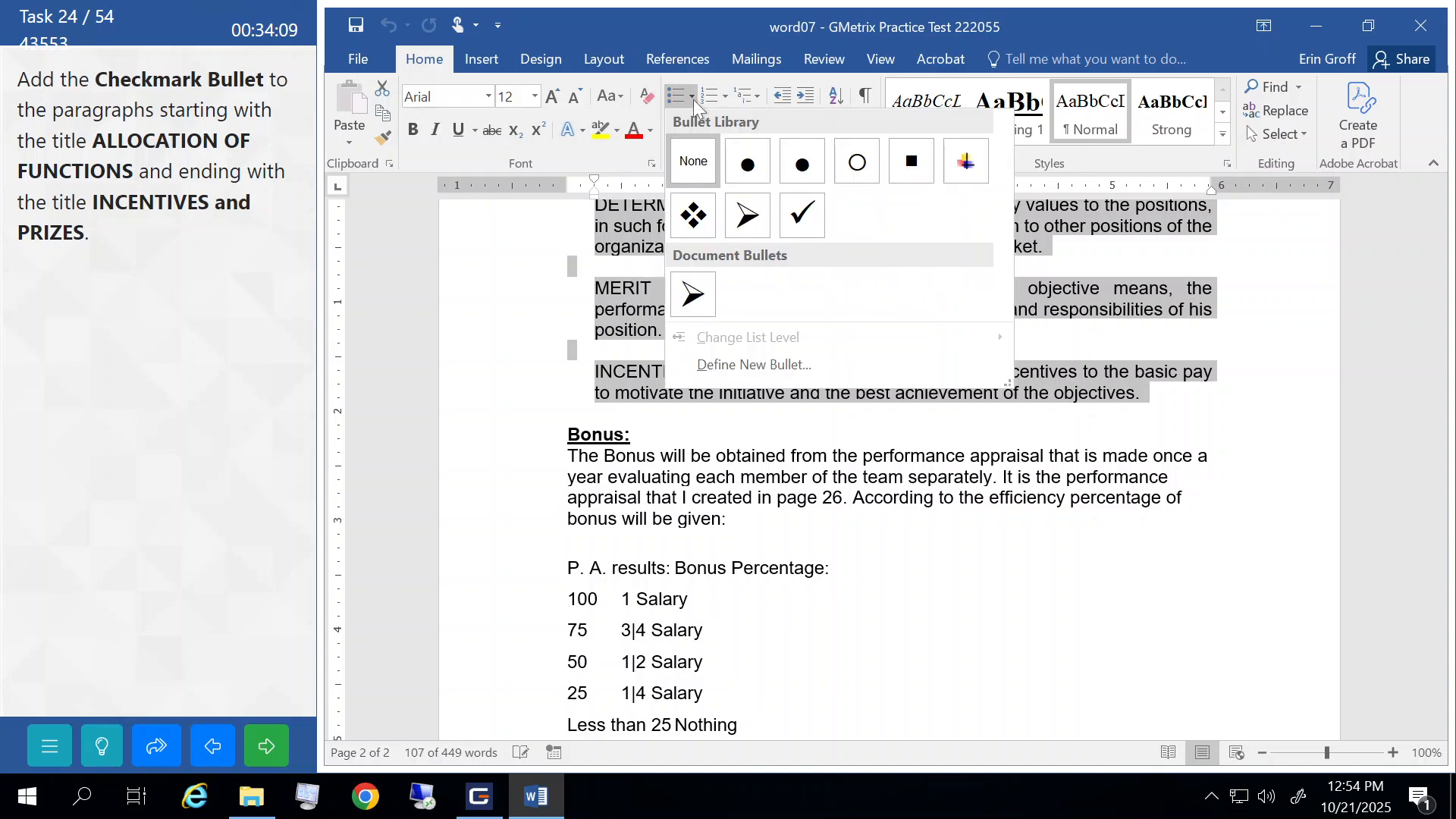
click(799, 220)
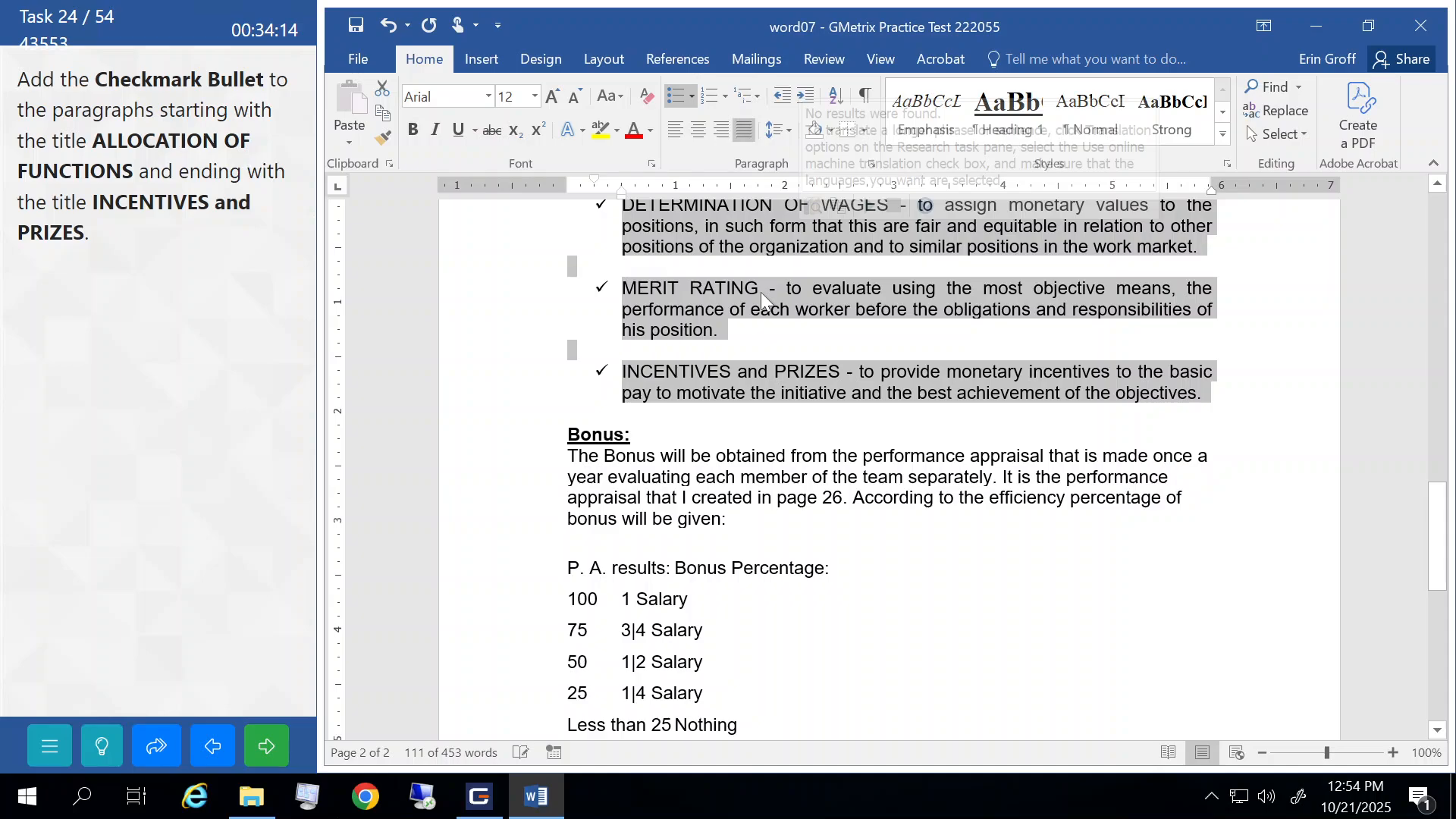
click(722, 441)
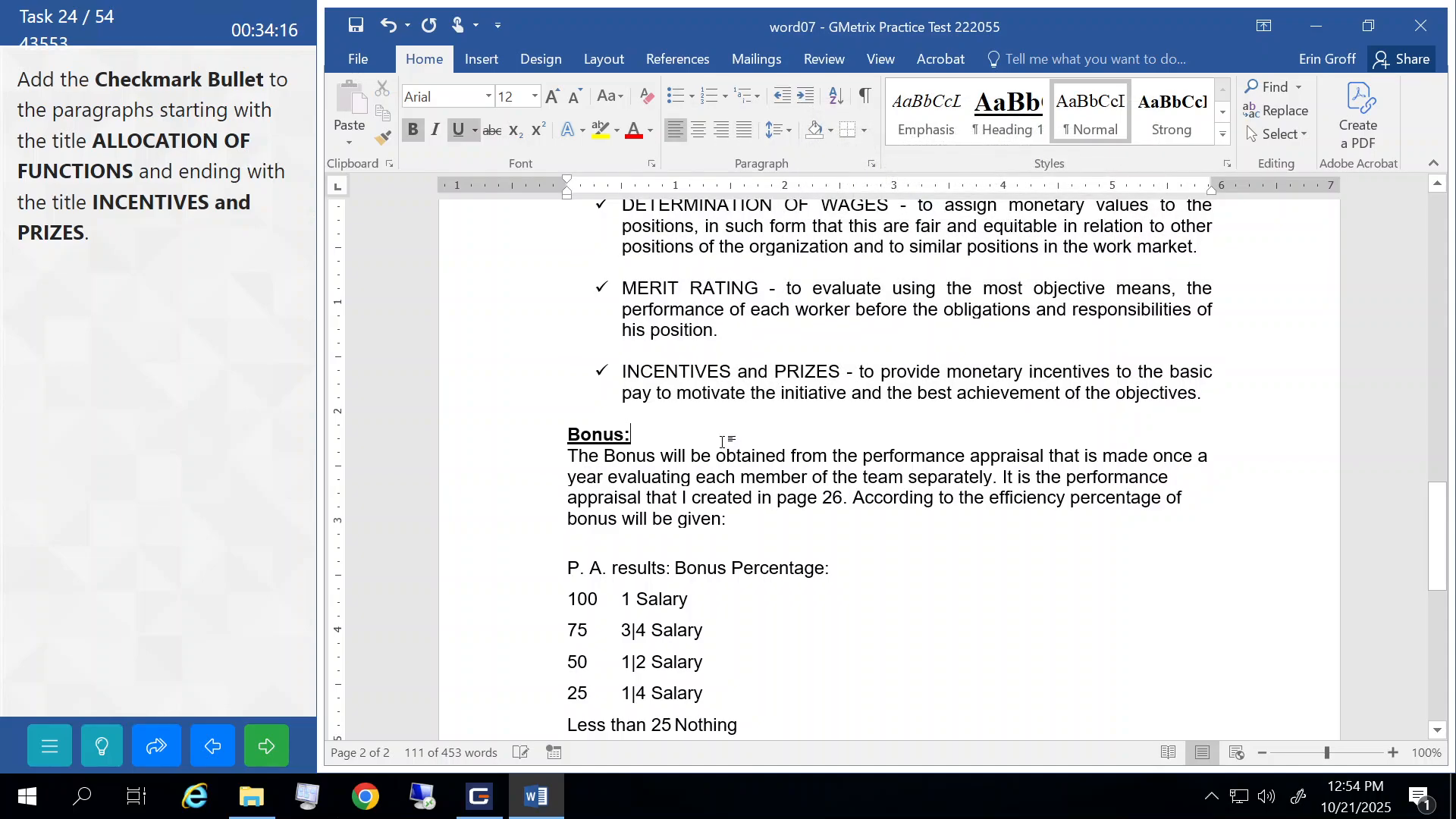
click(276, 745)
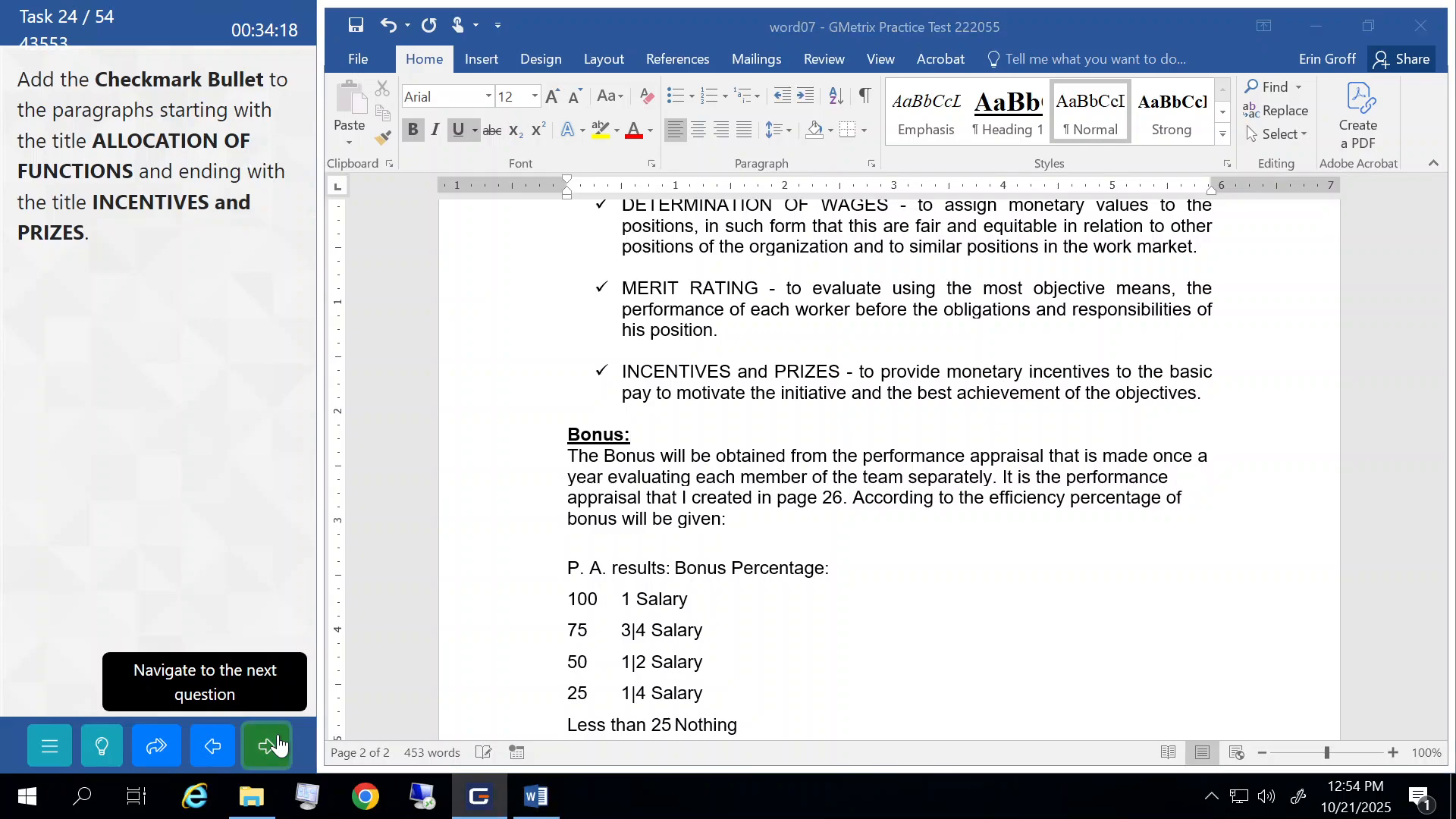
click(252, 424)
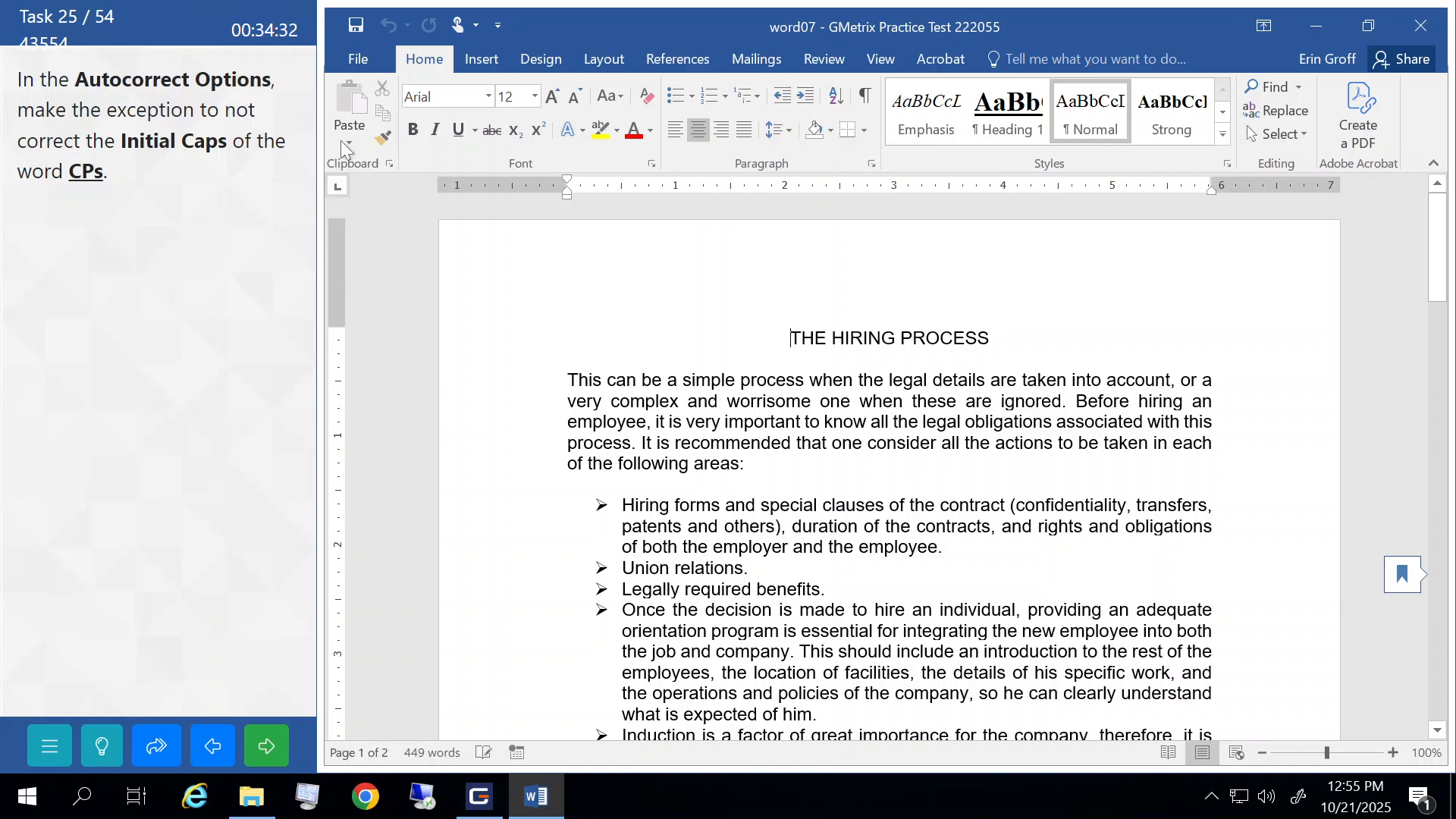
- Open the AutoCorrect Exceptions list via Word Options > Proofing > AutoCorrect Options
click(370, 56)
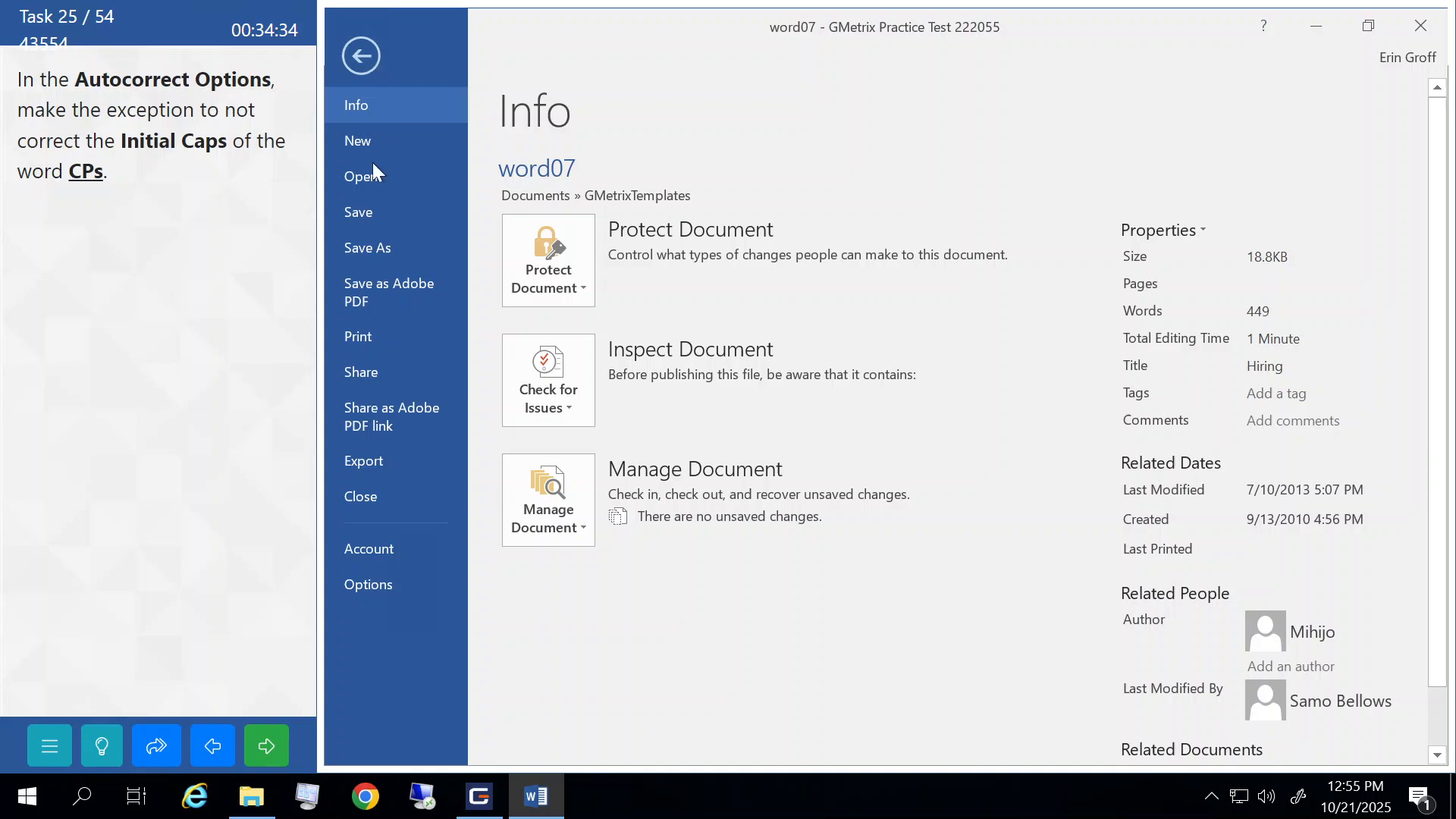
click(388, 596)
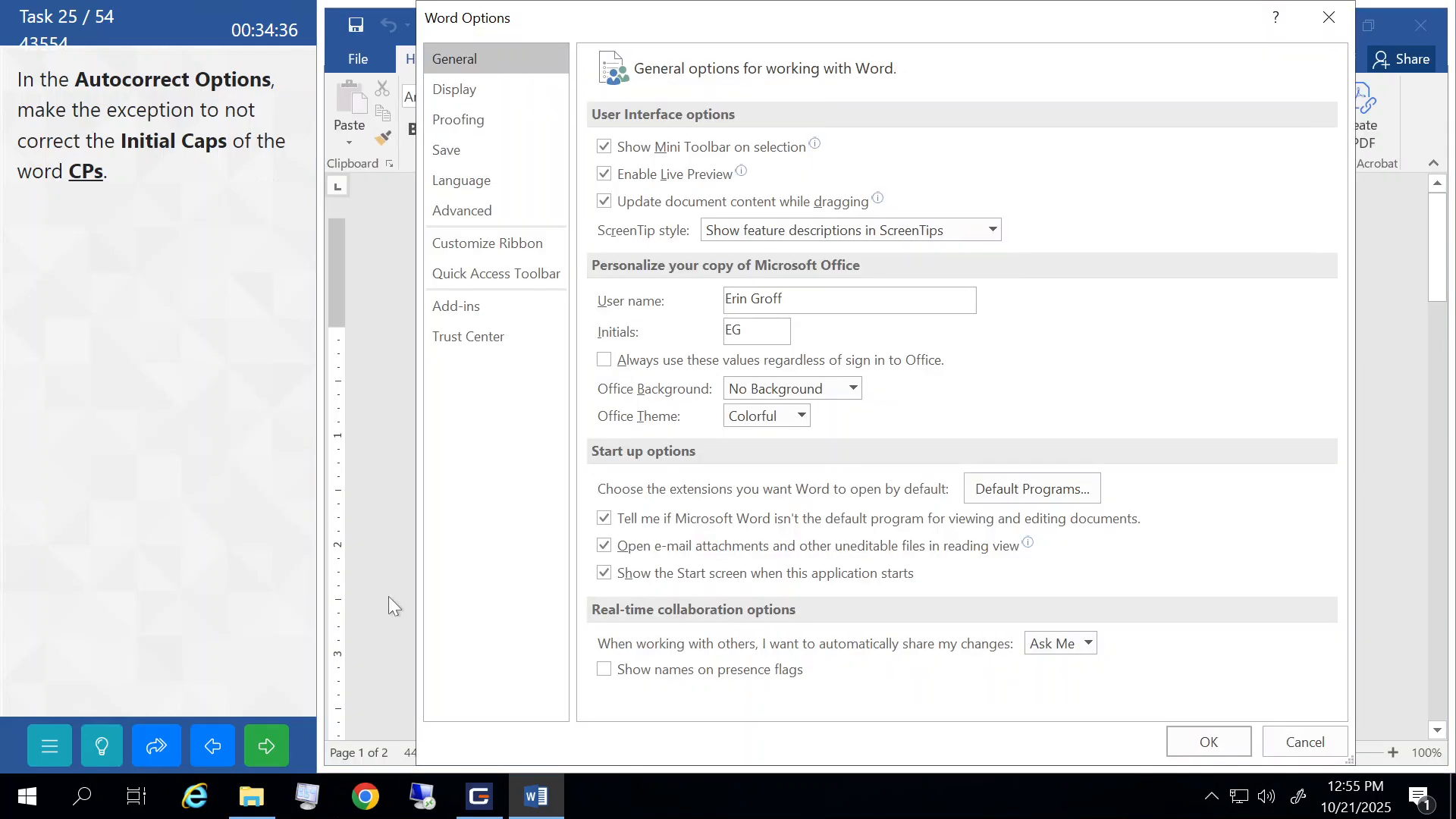
click(467, 125)
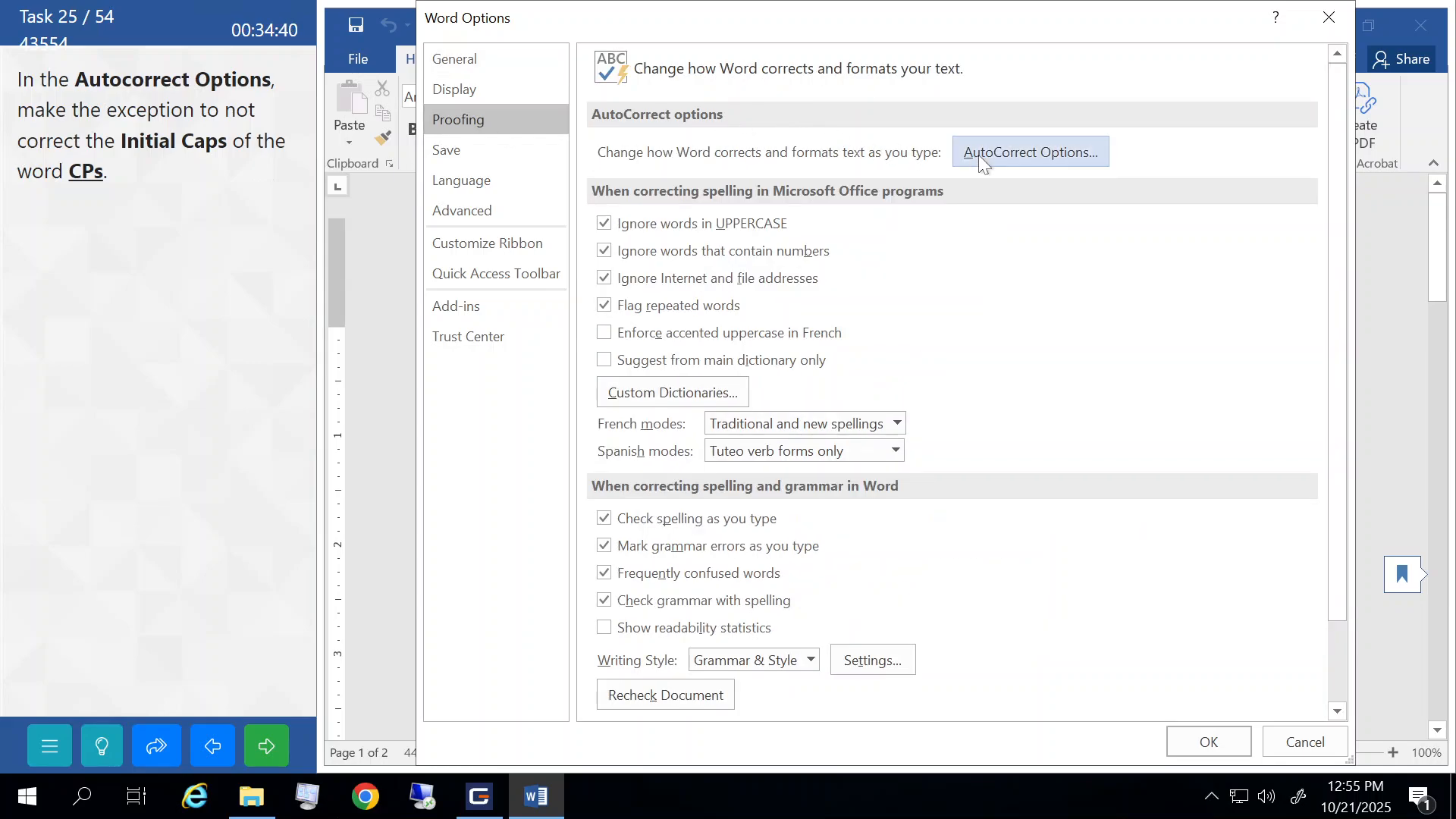
click(1050, 154)
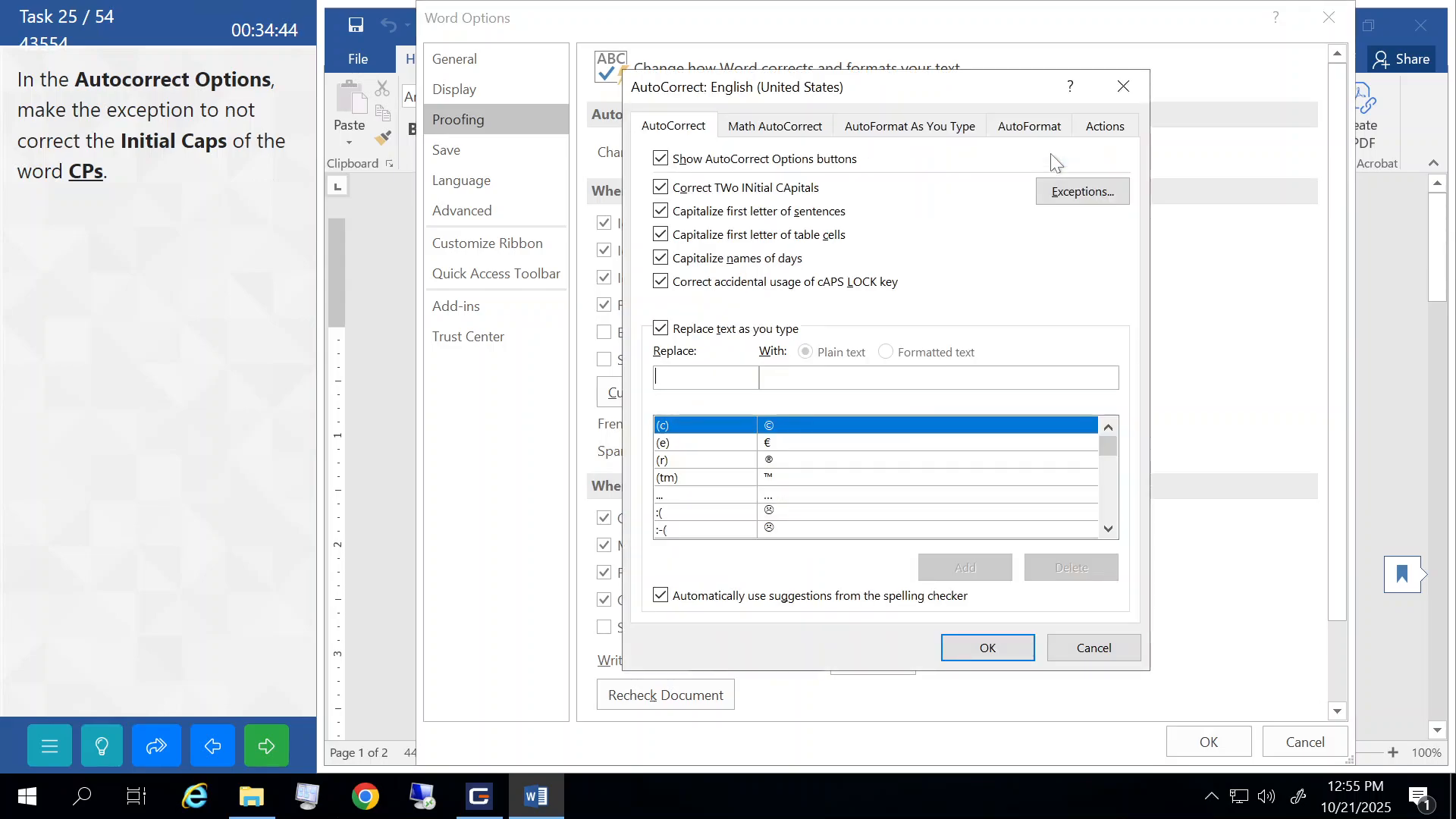
click(1071, 196)
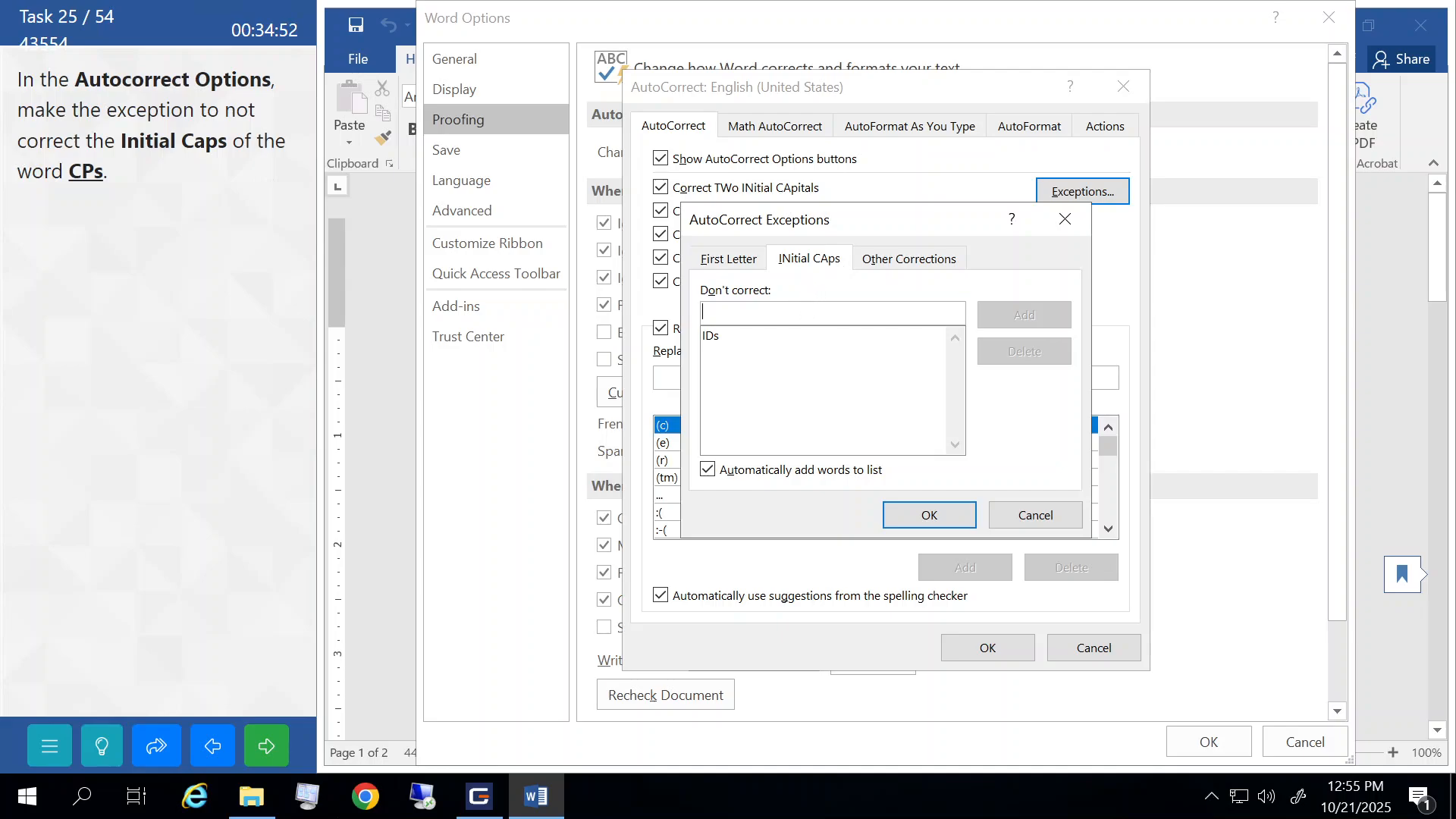
- Add CPs as an Initial Caps exception, close all option windows, and submit the task
text(CPs)
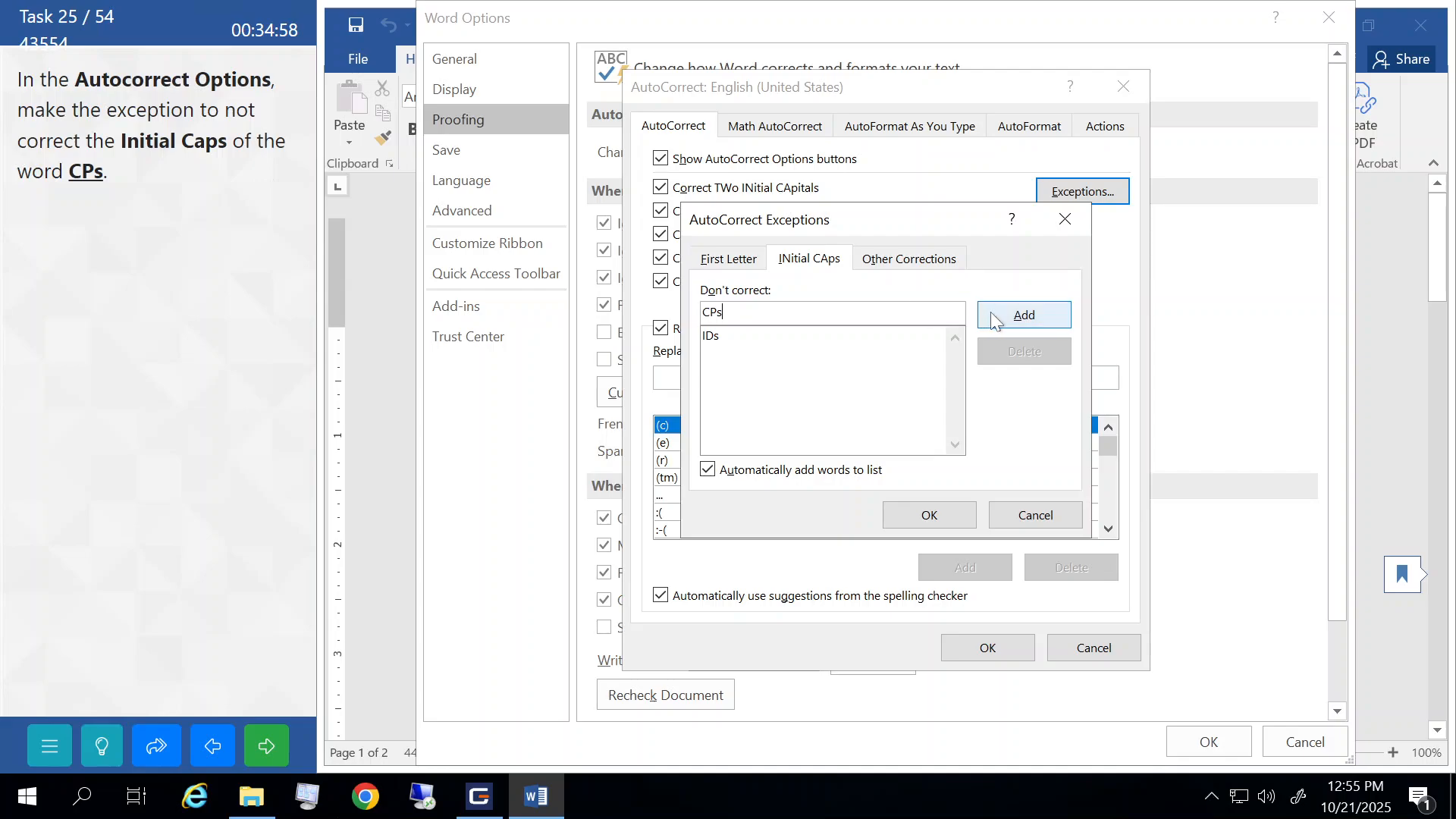
click(1025, 318)
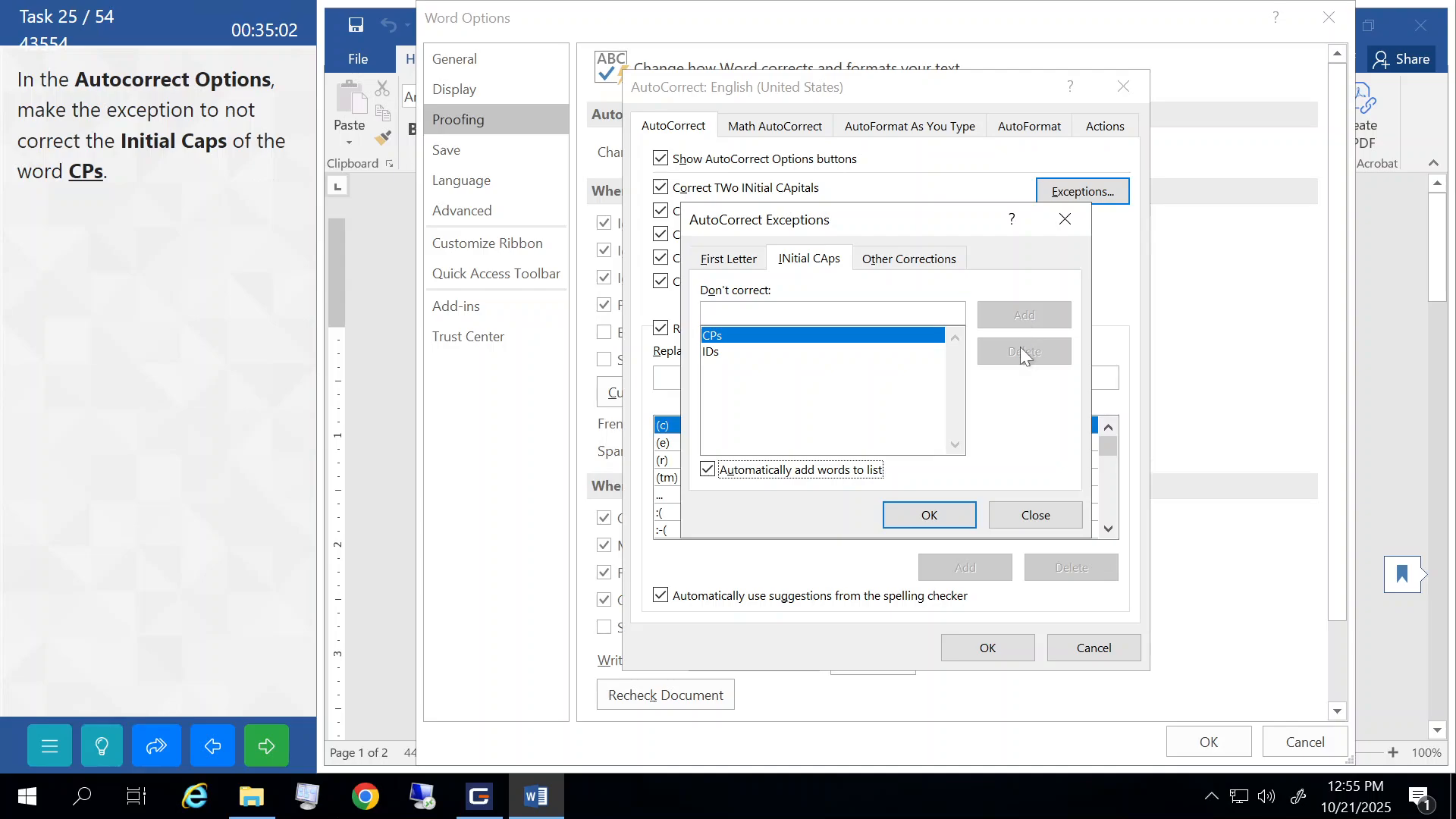
click(948, 514)
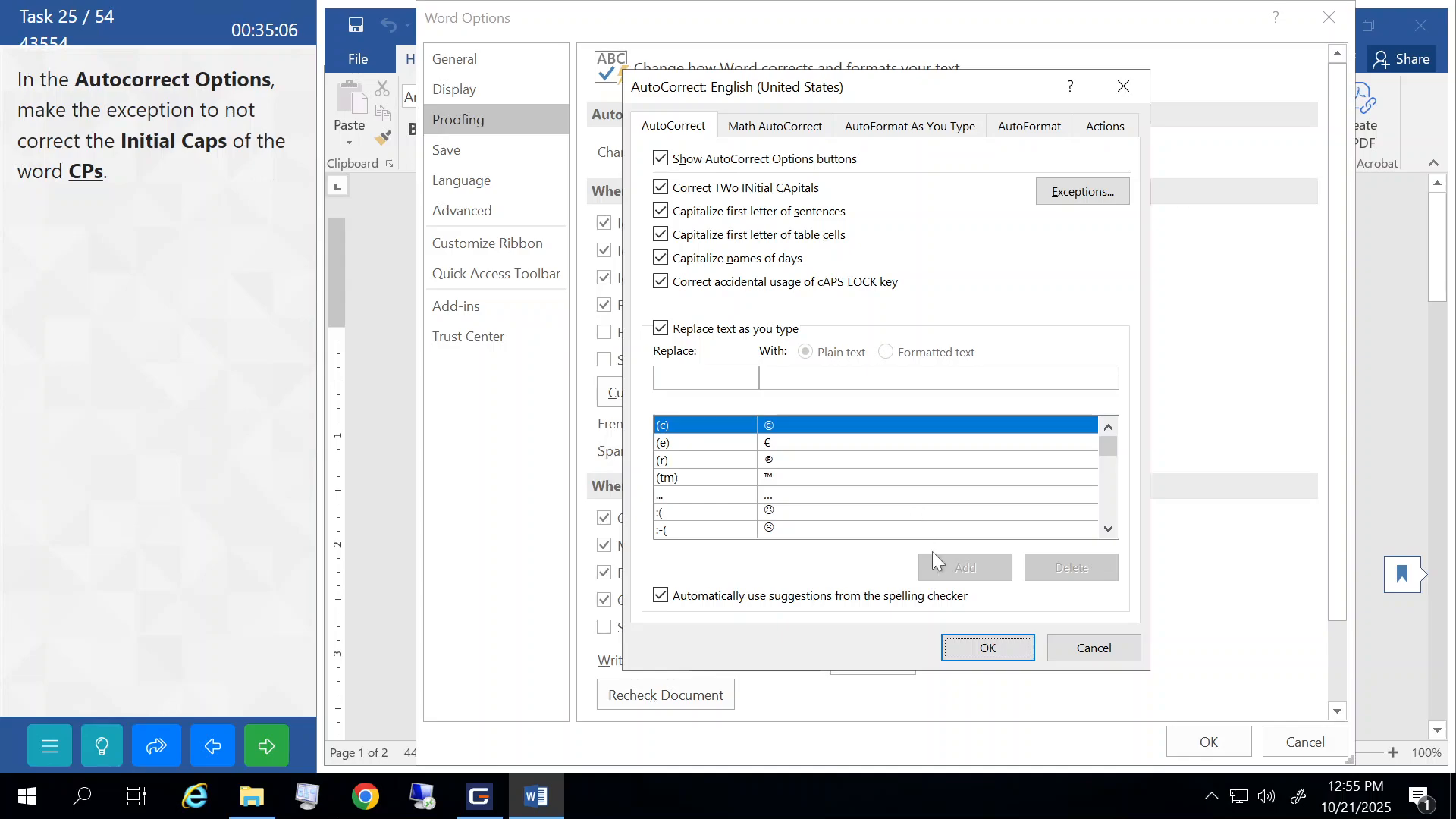
click(982, 647)
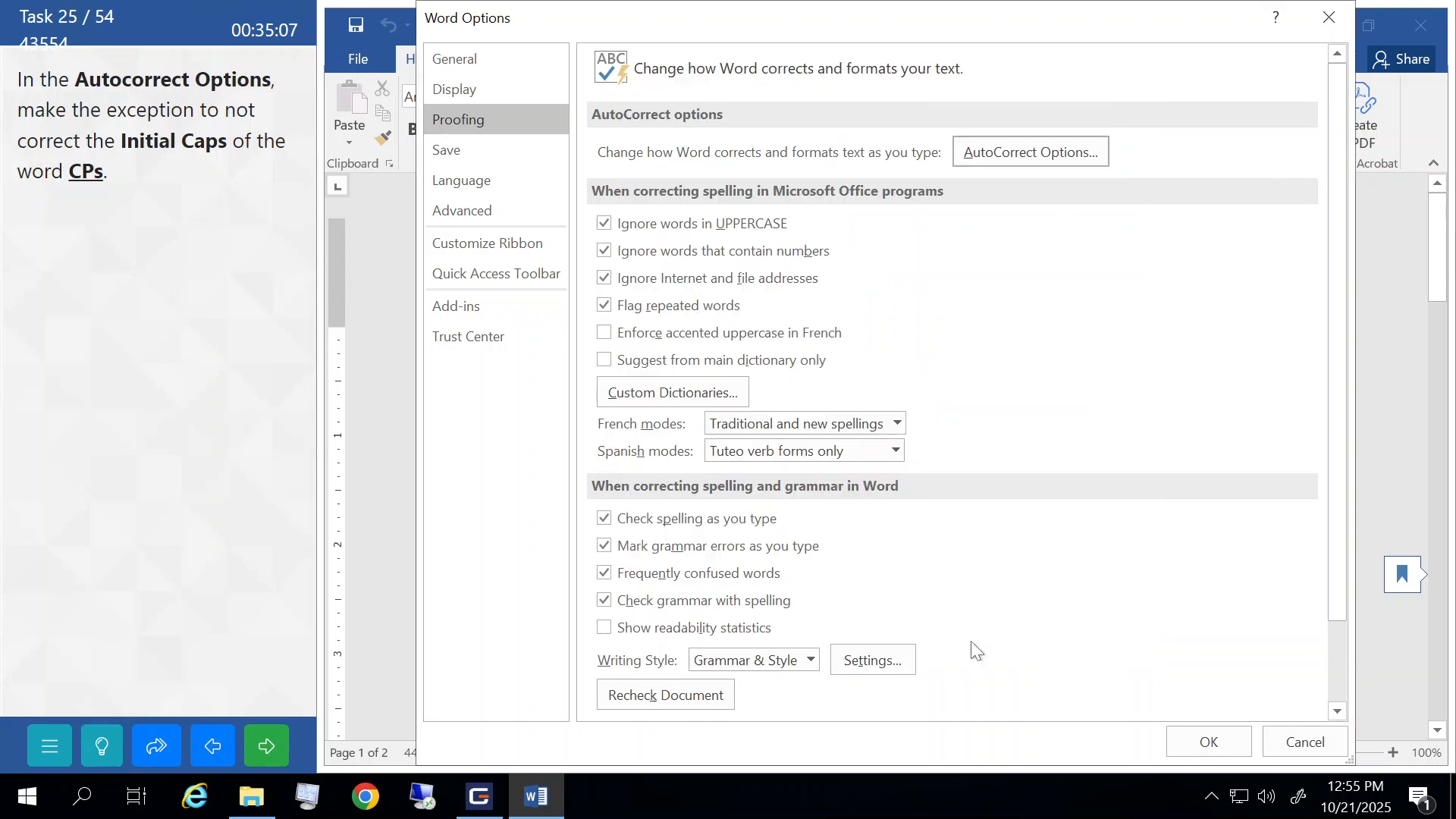
click(1195, 746)
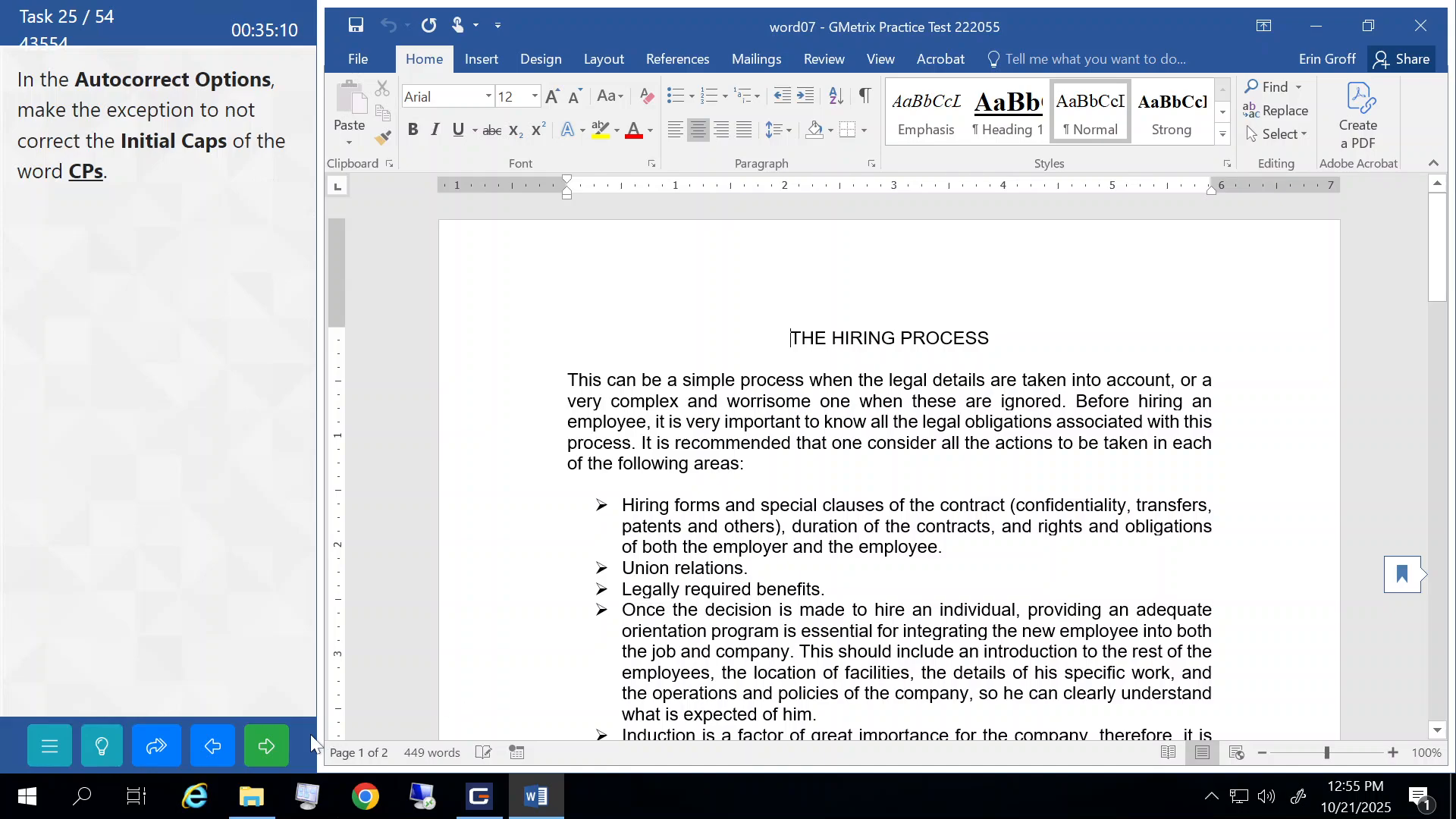
click(272, 737)
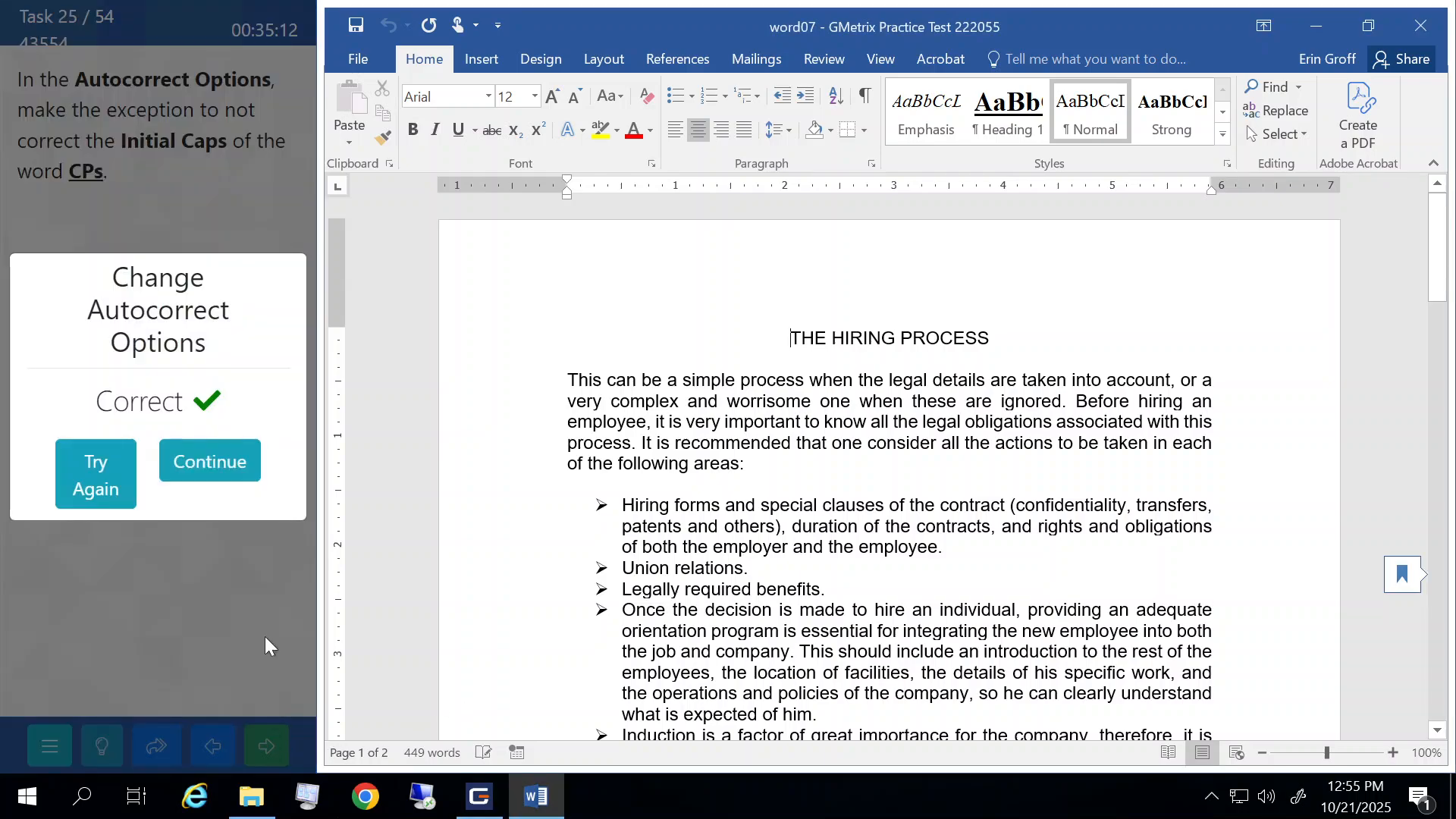
click(244, 456)
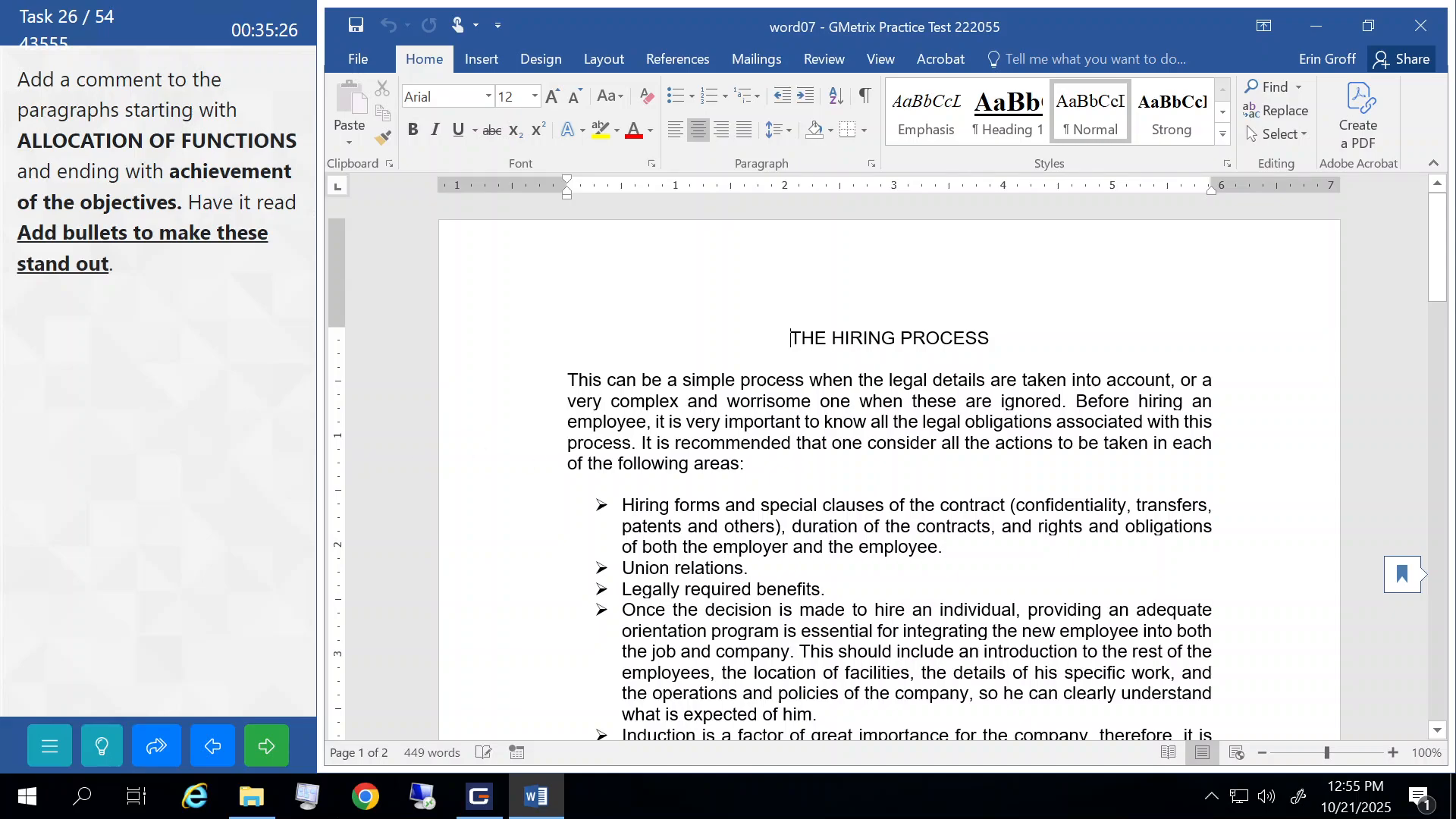
- Select the paragraphs starting at ALLOCATION OF FUNCTIONS
scroll(554, 459, down, 7)
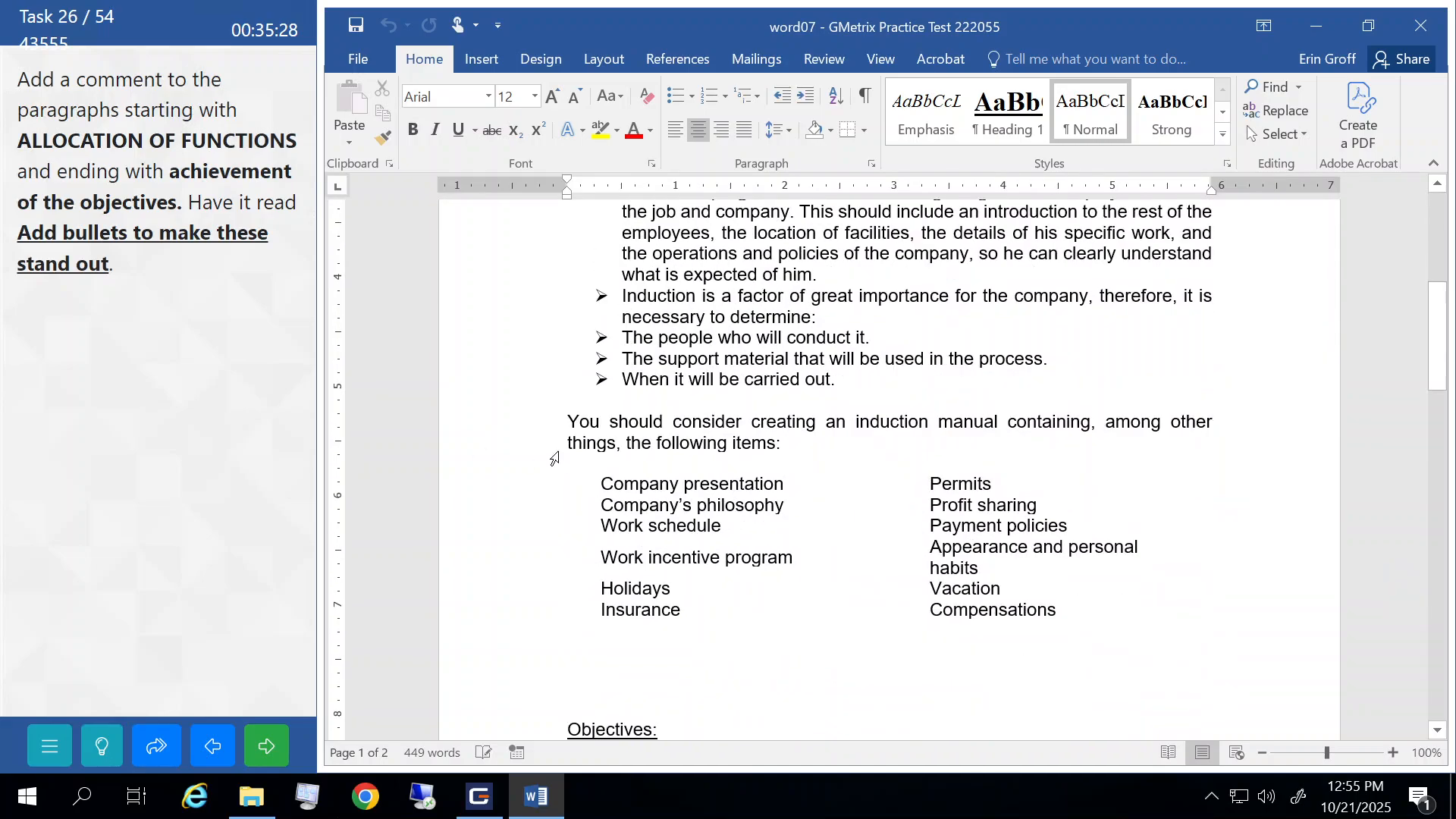
scroll(554, 460, down, 9)
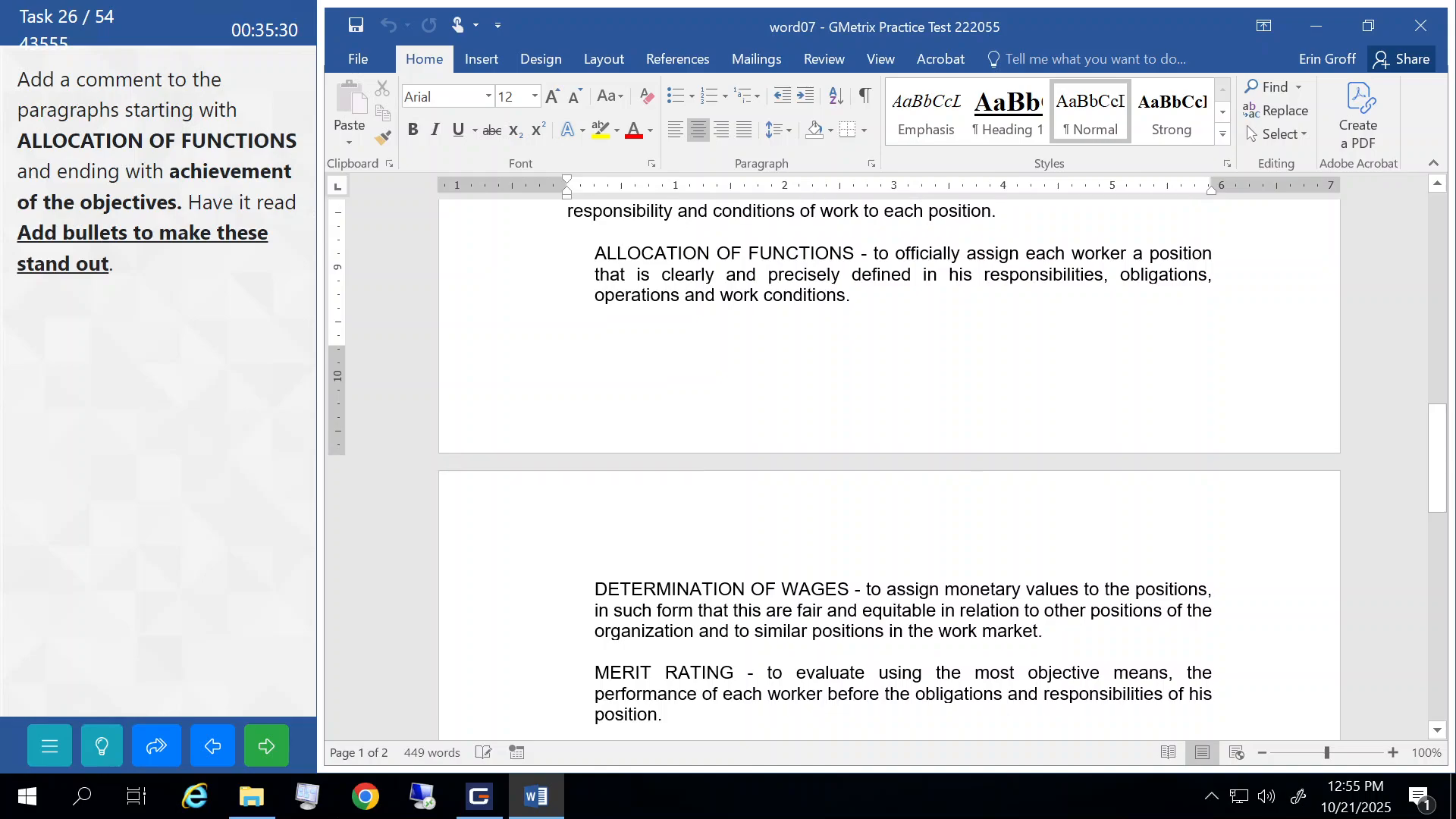
drag(471, 260, 478, 358)
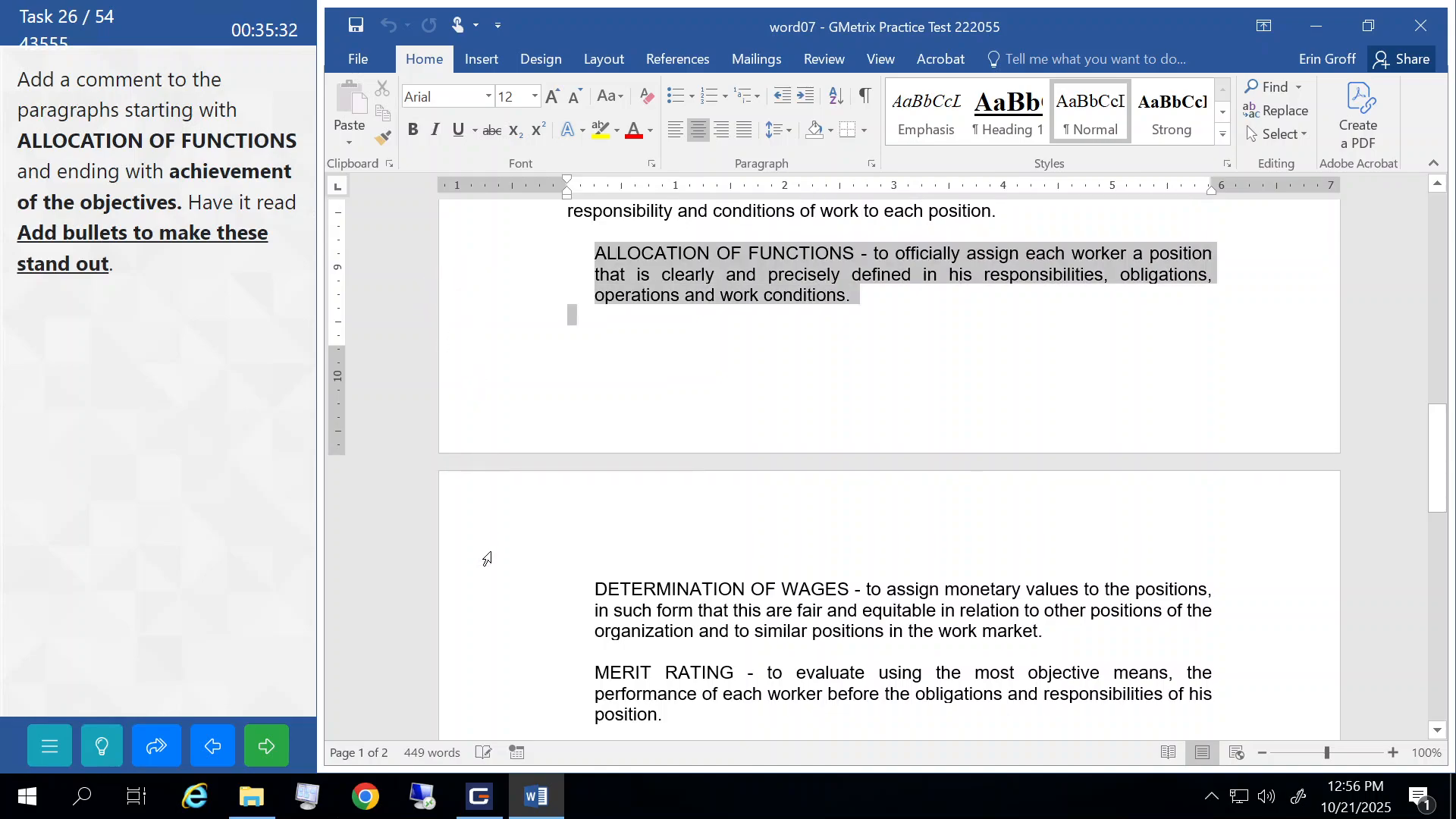
drag(487, 559, 511, 371)
scroll(520, 285, up, 3)
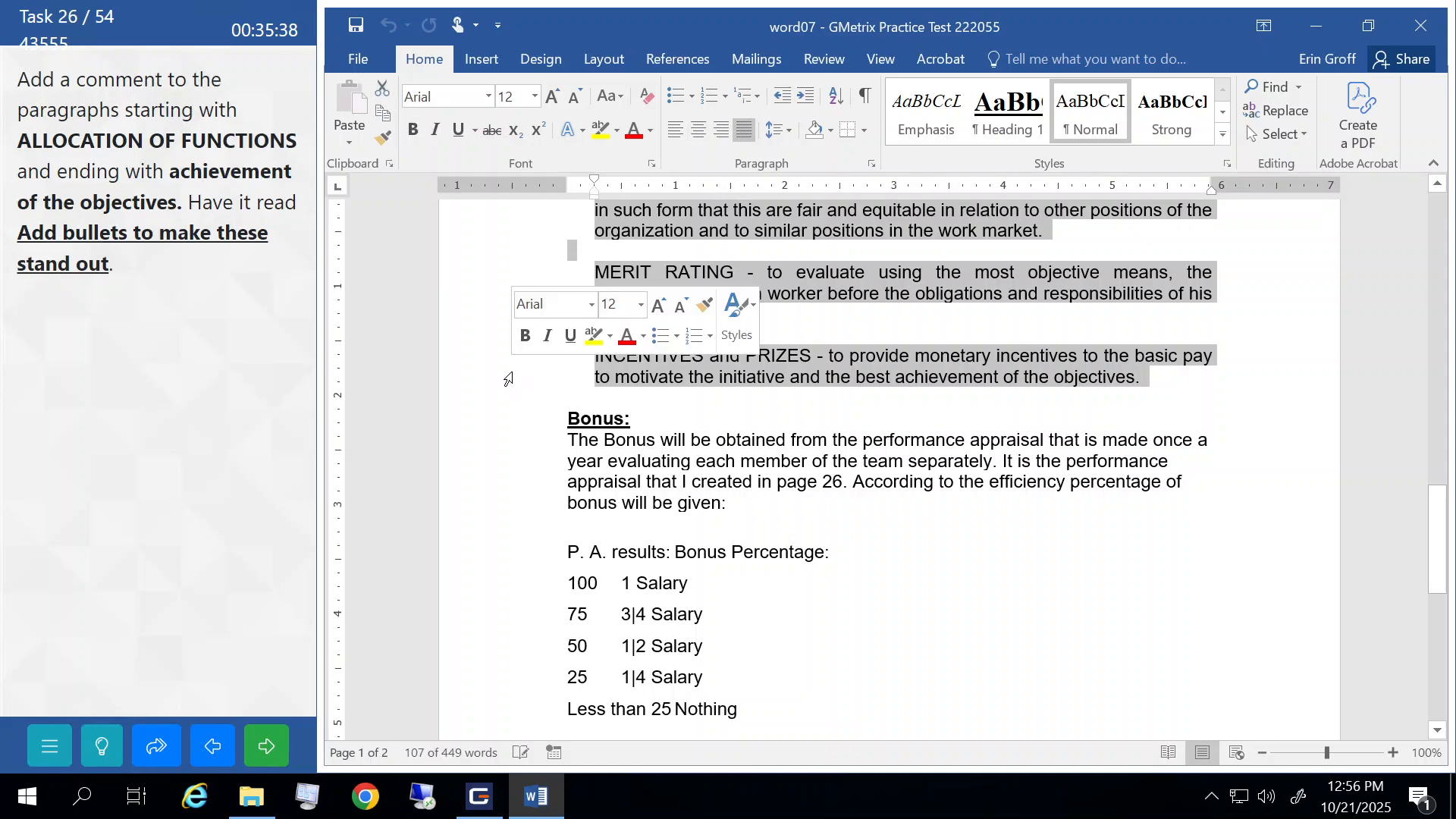
- Add the comment 'Add bullets to make these stand out' to the selection and submit
click(821, 60)
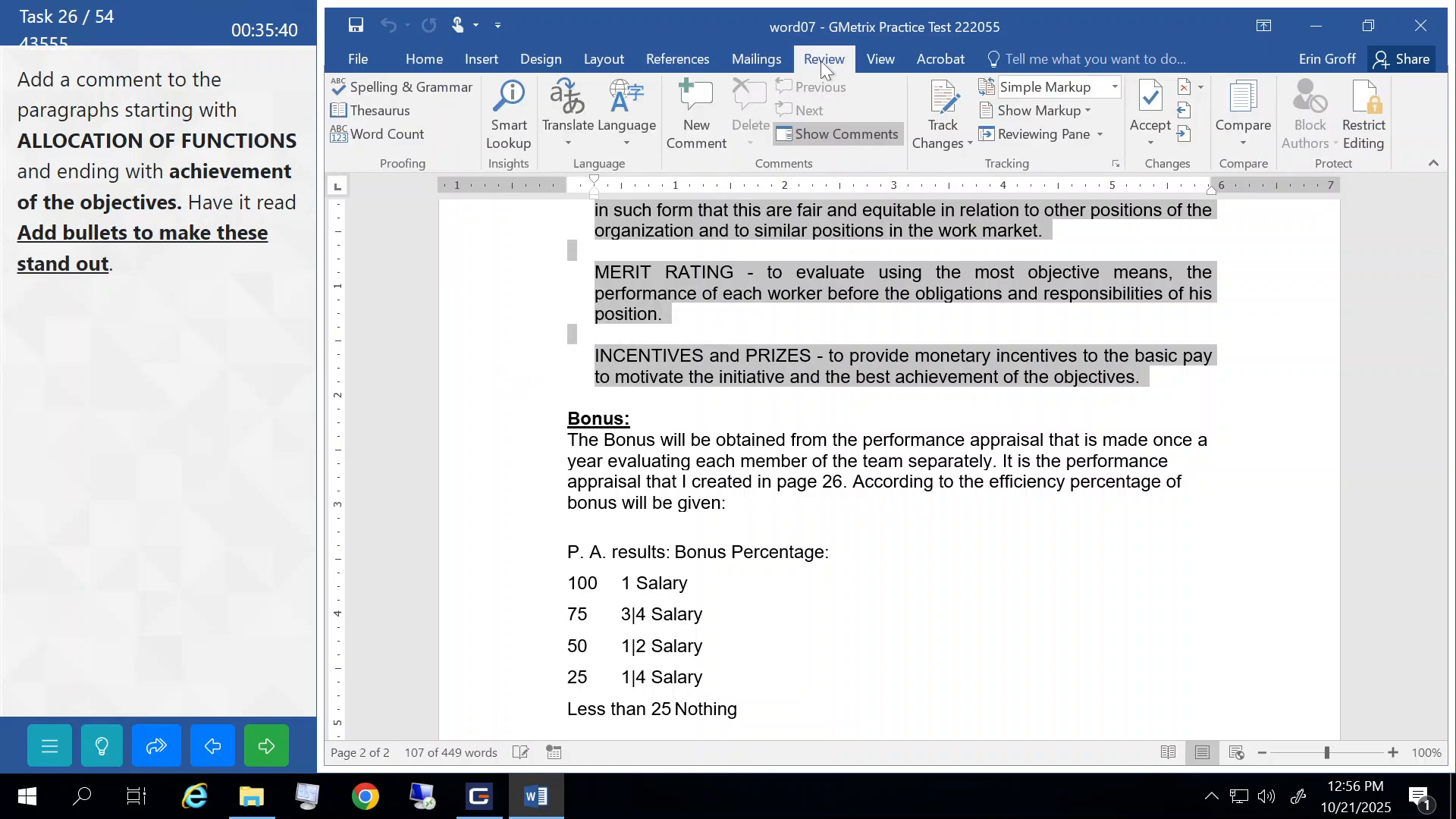
click(691, 102)
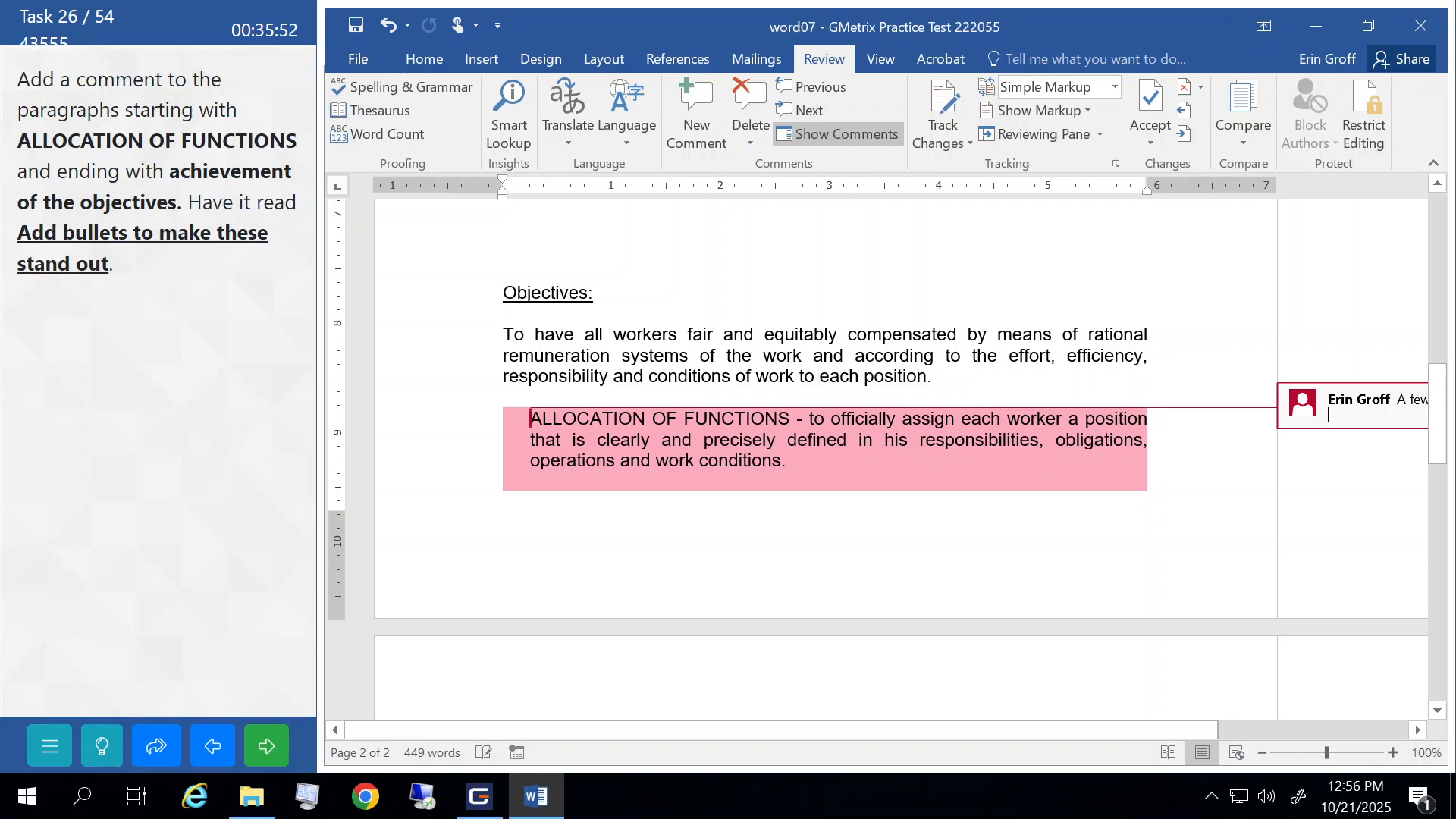
text(Add b)
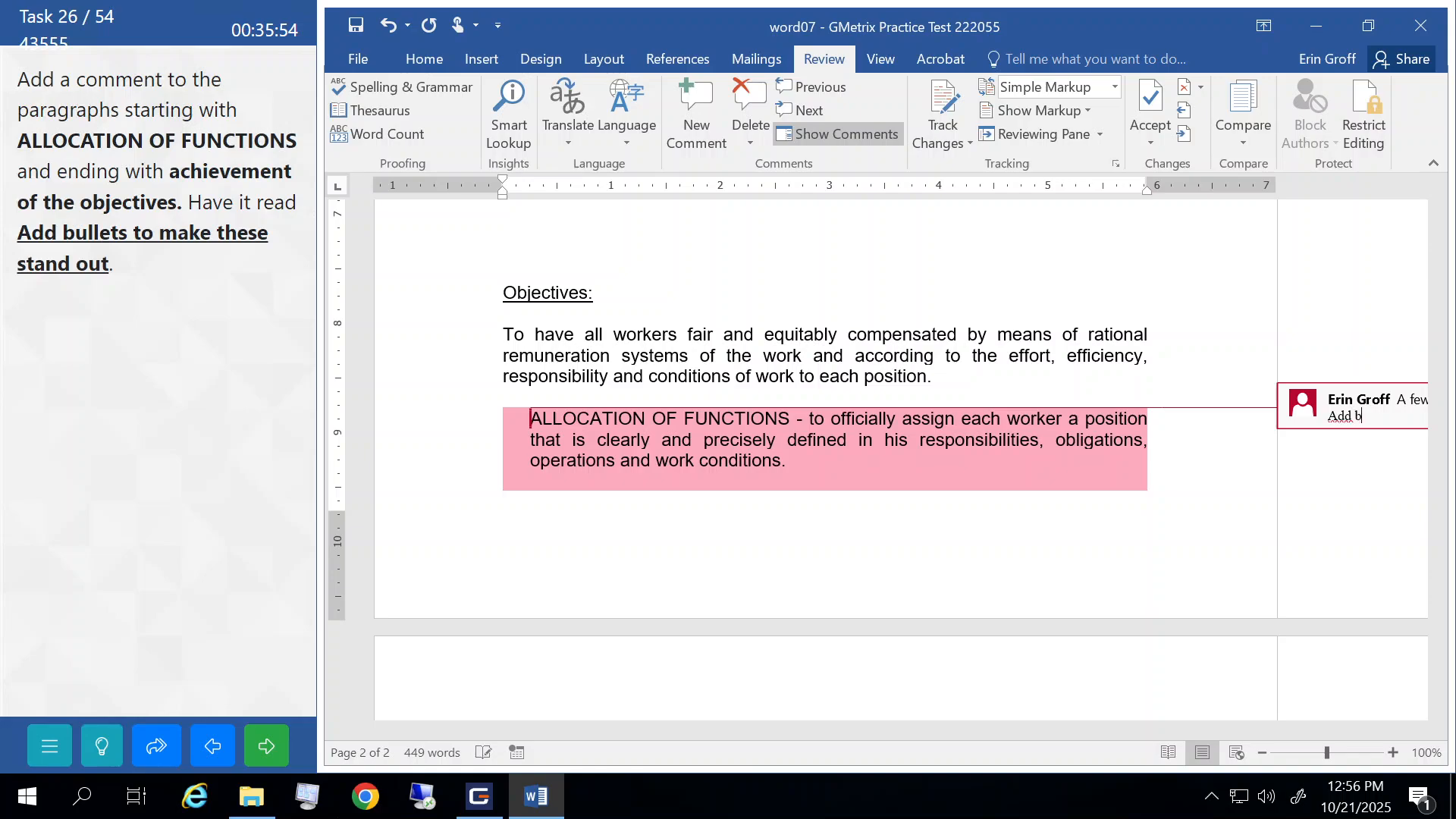
text(ullets to make these )
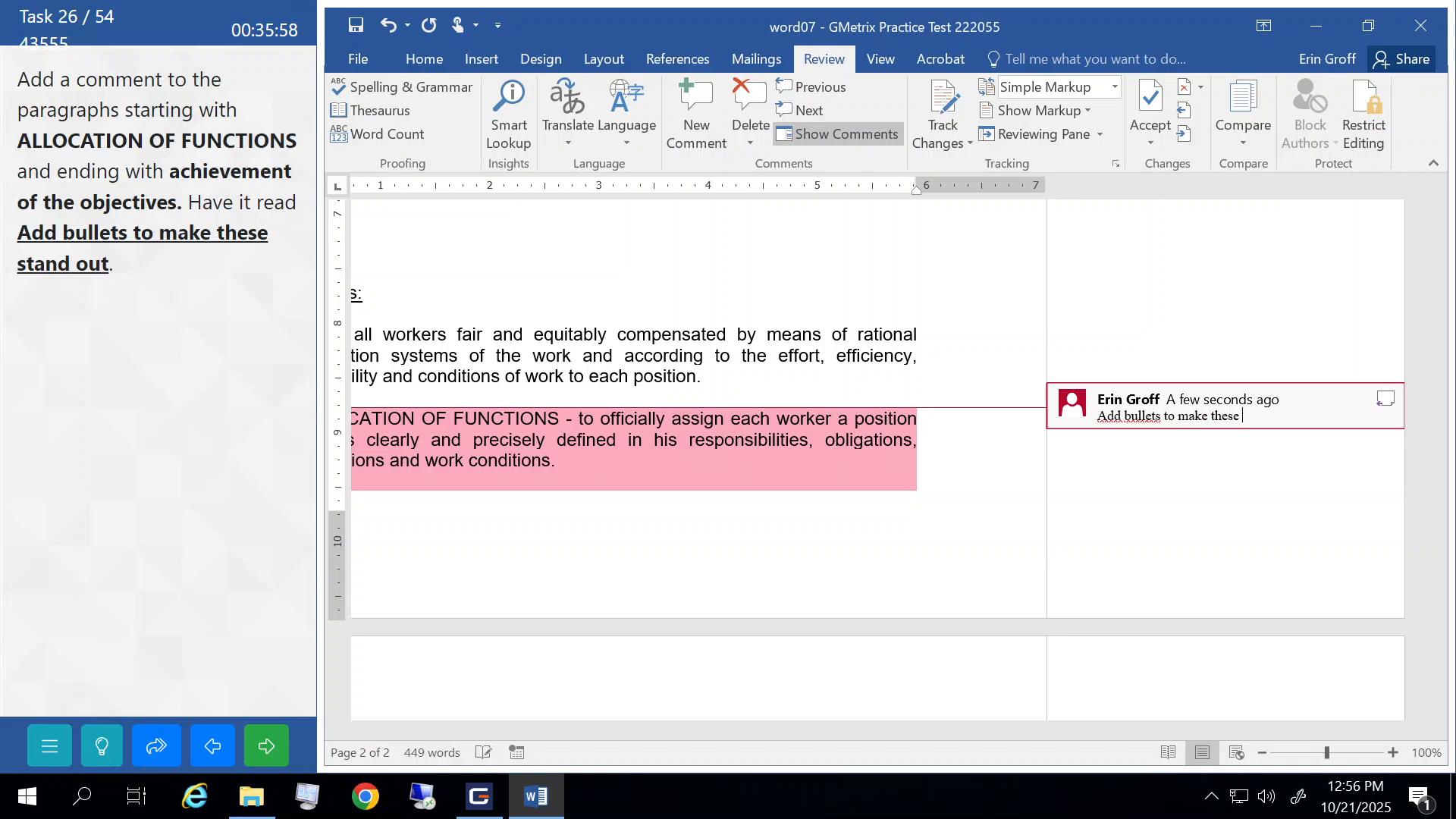
text(stand out)
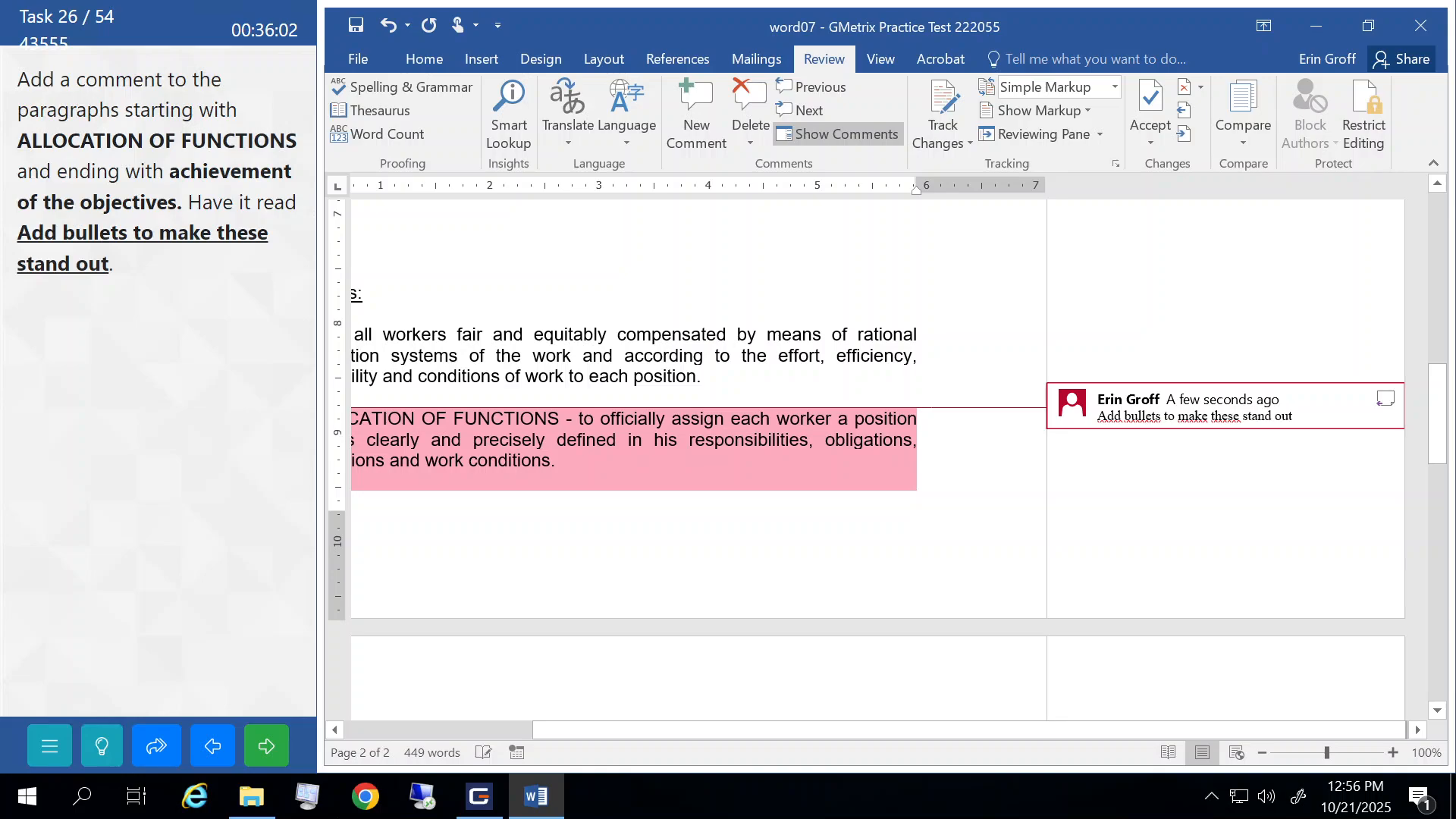
click(798, 355)
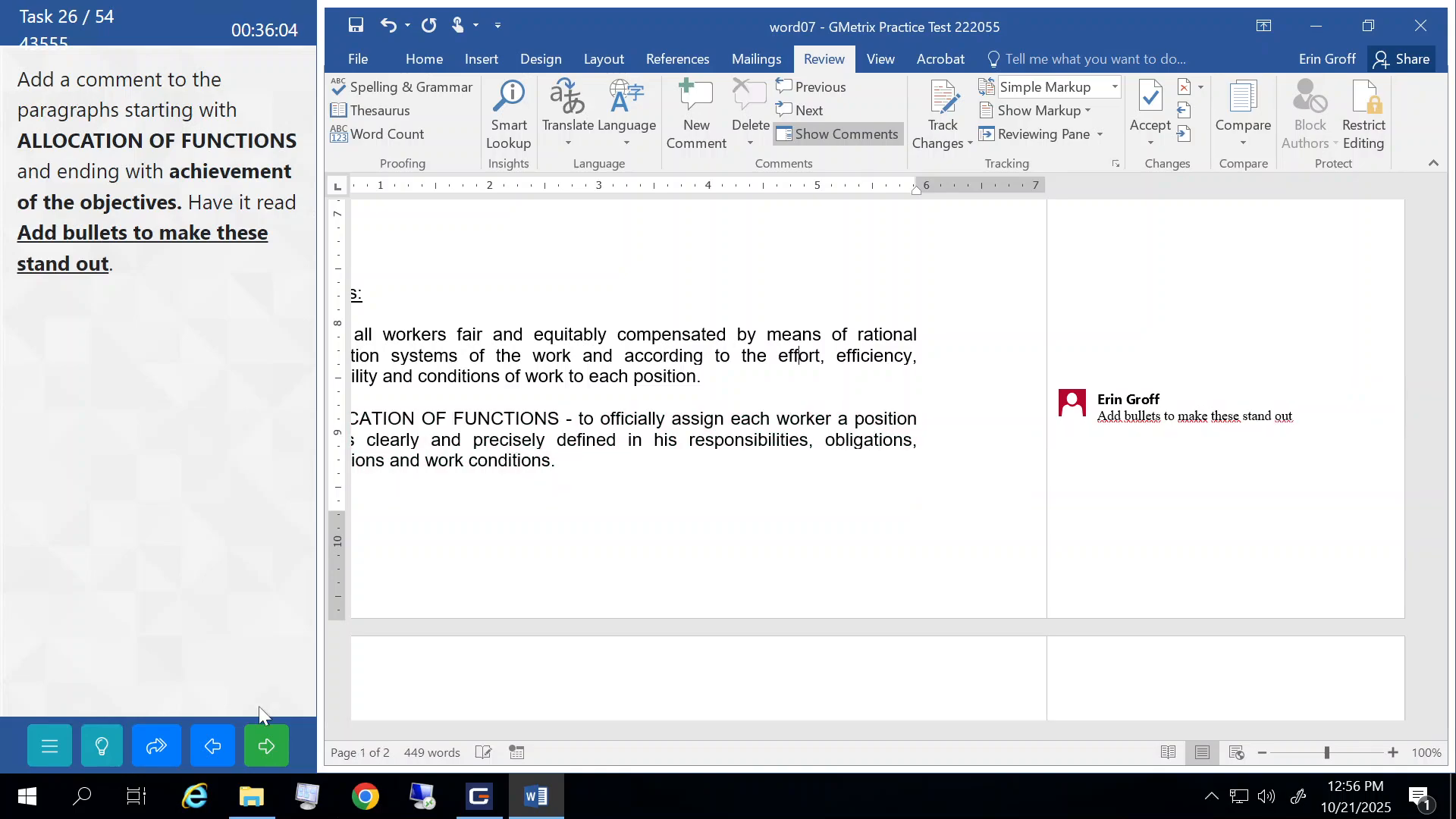
click(262, 747)
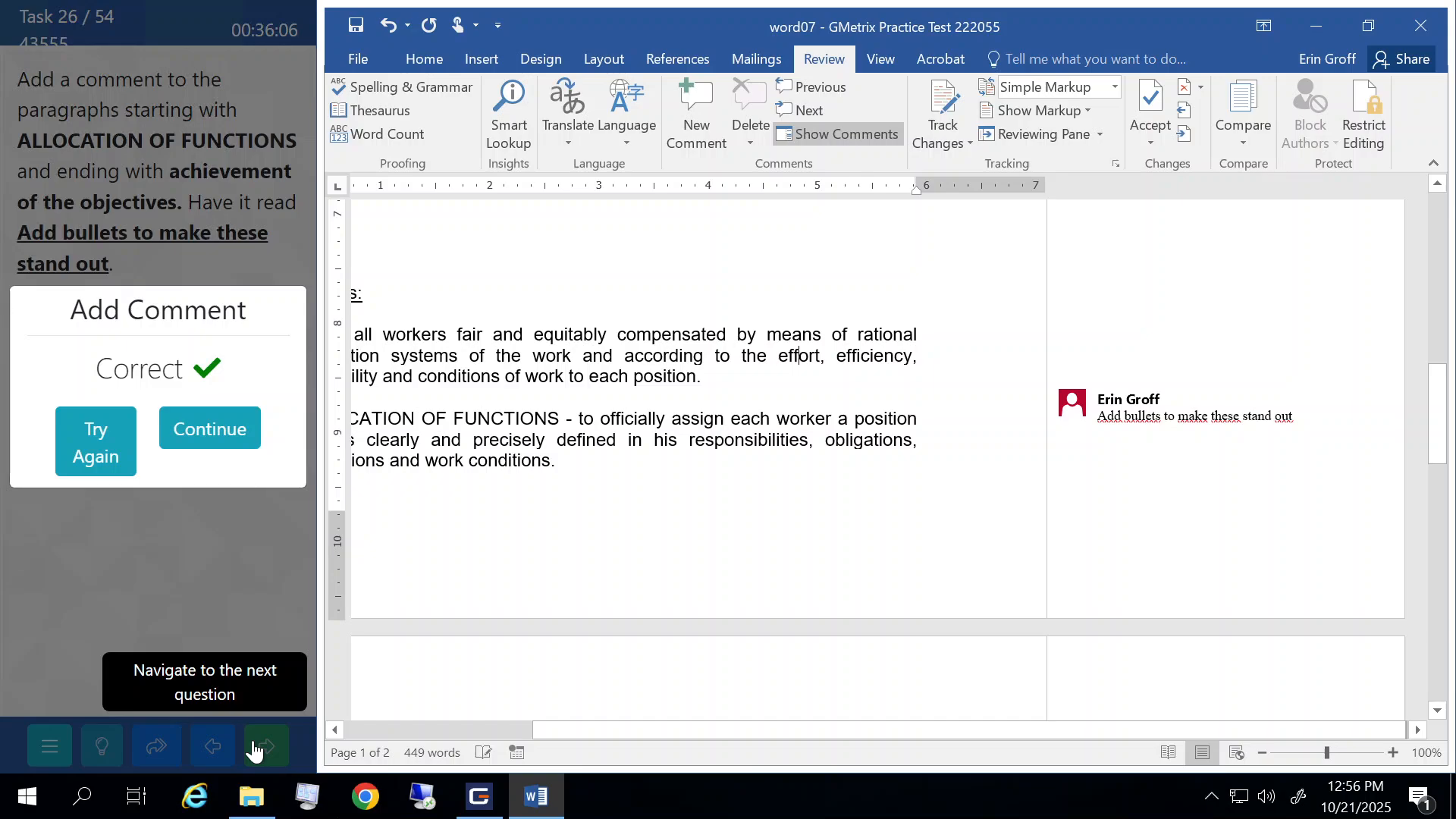
click(227, 432)
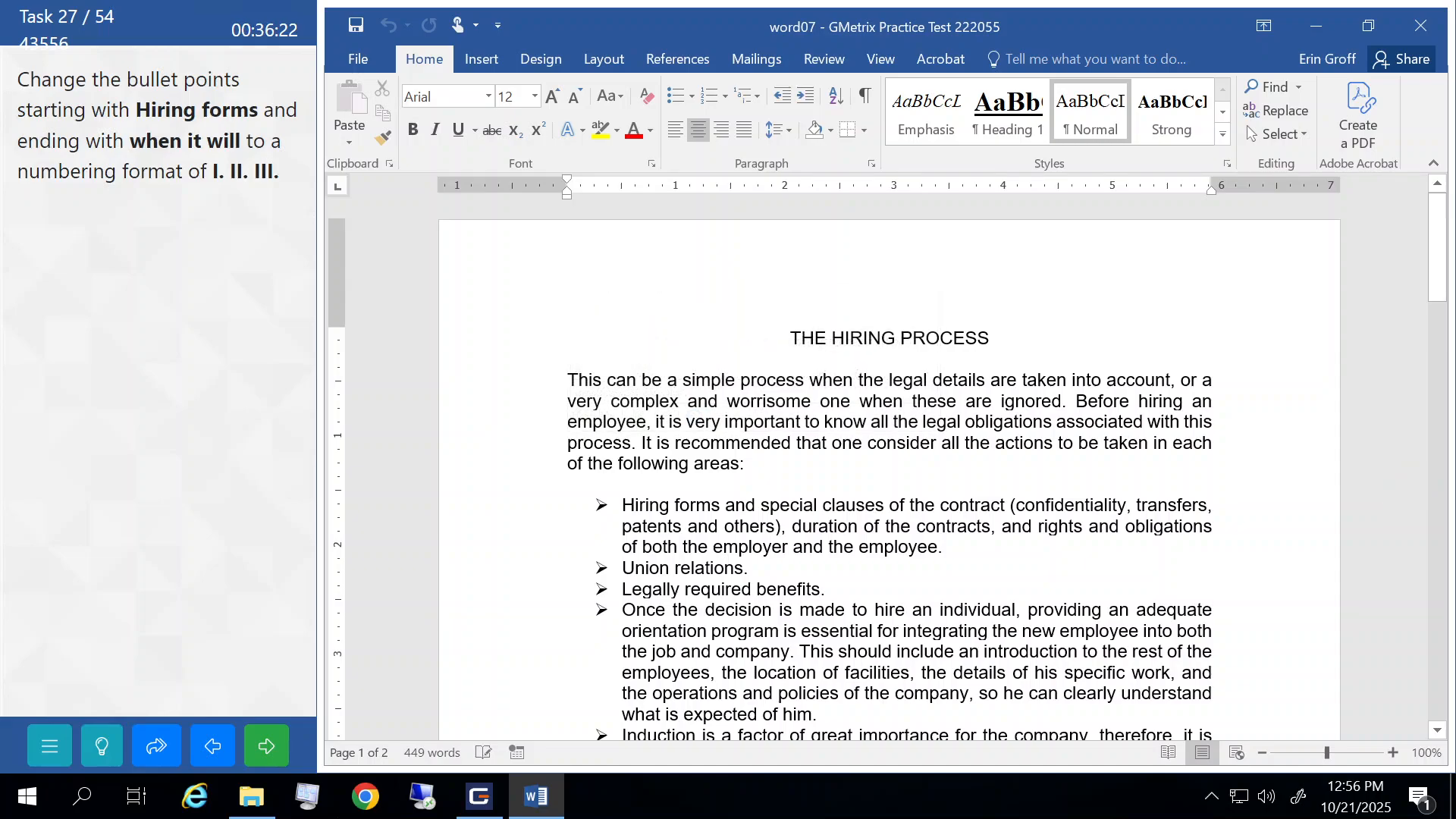
- Number the Hiring forms list in the I. II. III. format and submit the task
scroll(459, 350, down, 3)
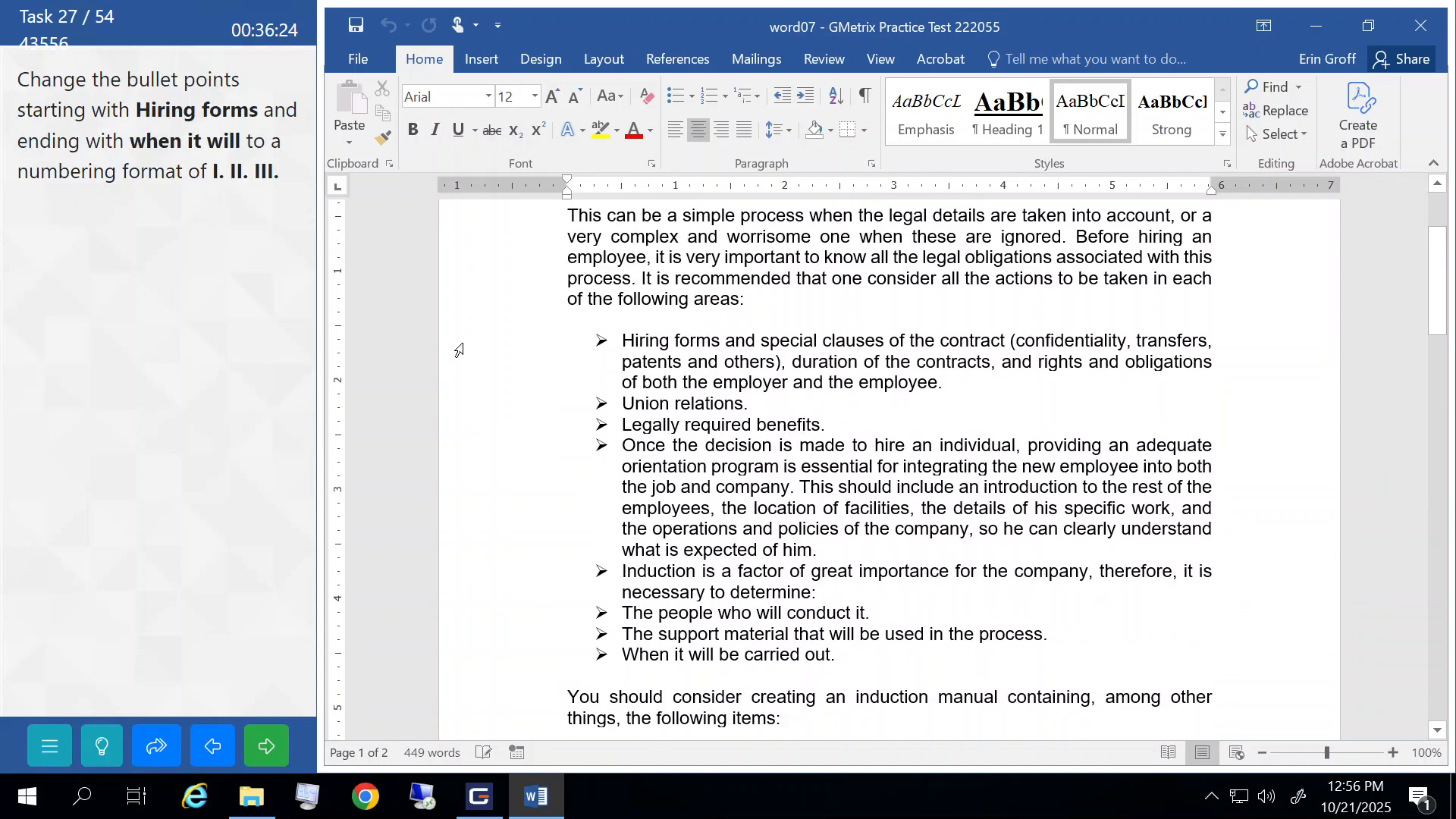
drag(459, 350, 479, 667)
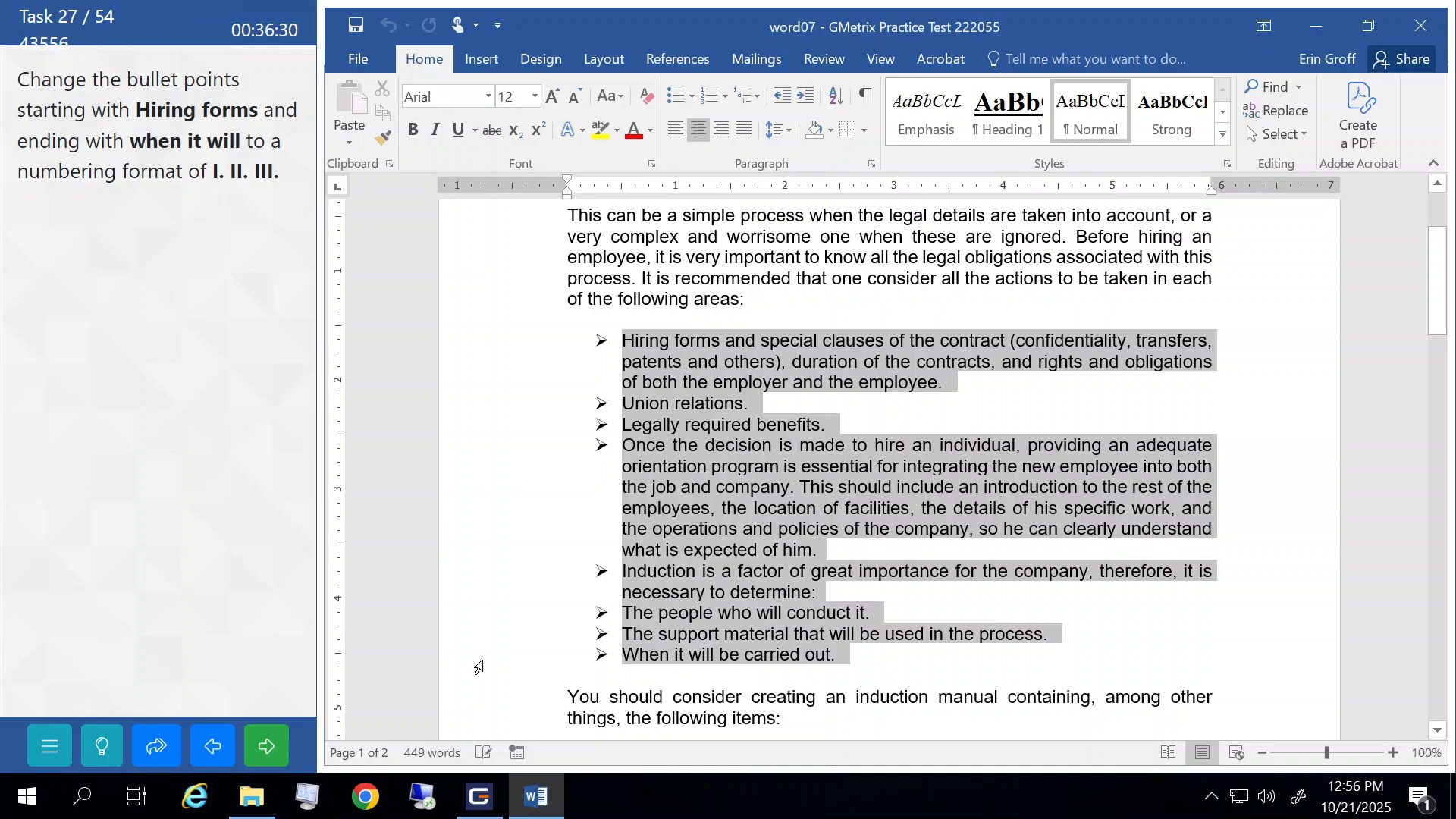
drag(479, 666, 479, 666)
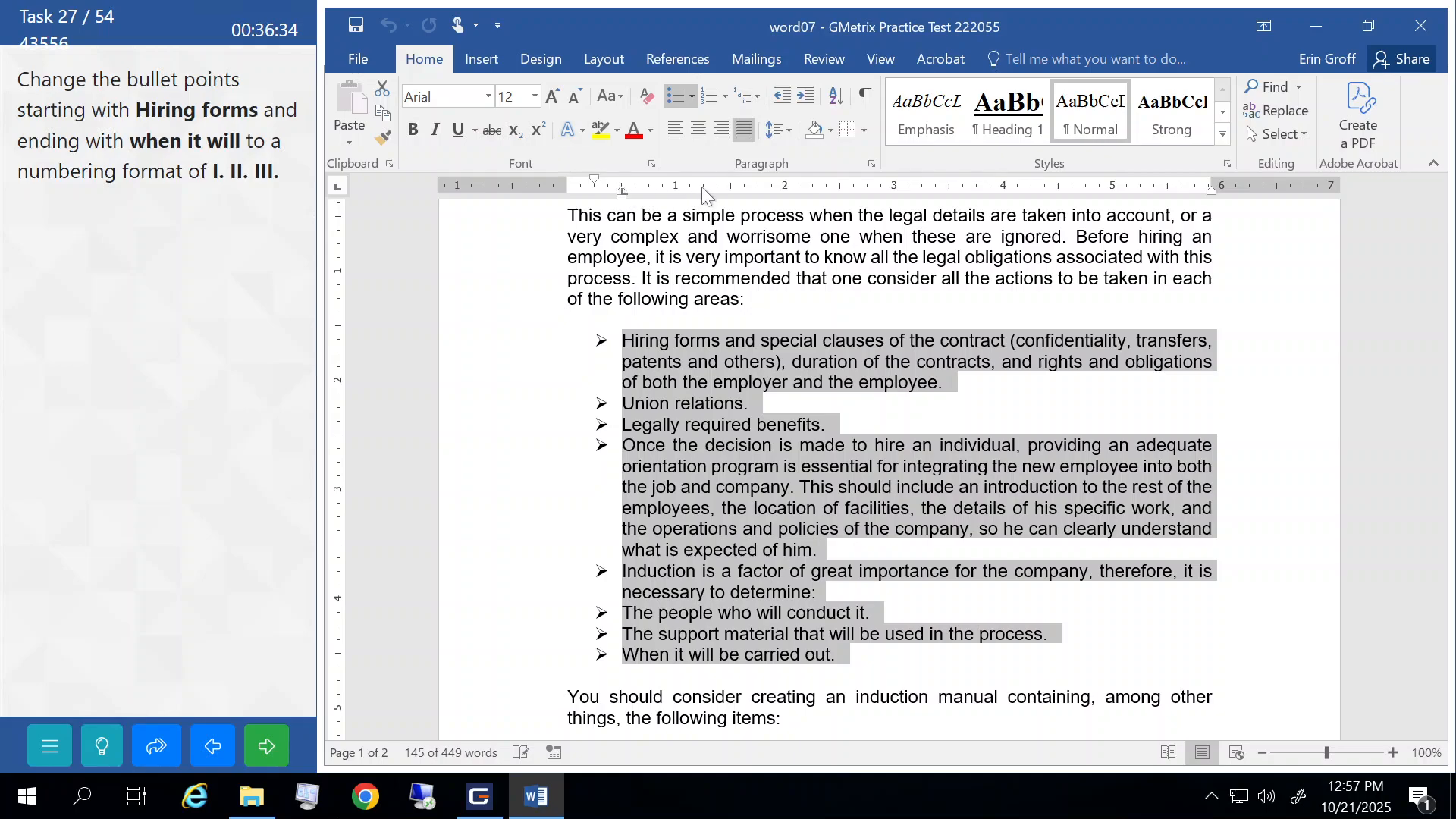
click(724, 93)
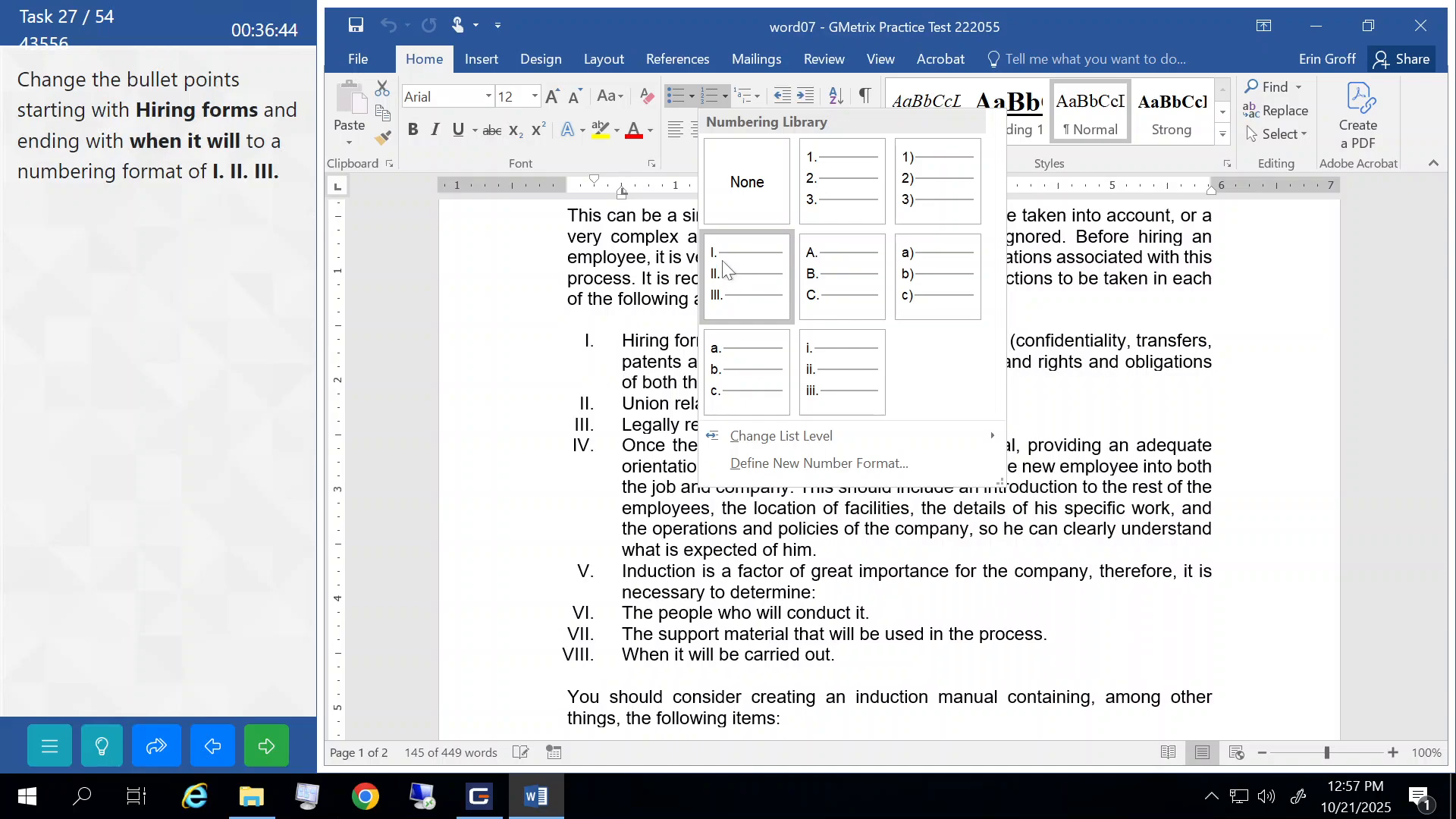
click(723, 266)
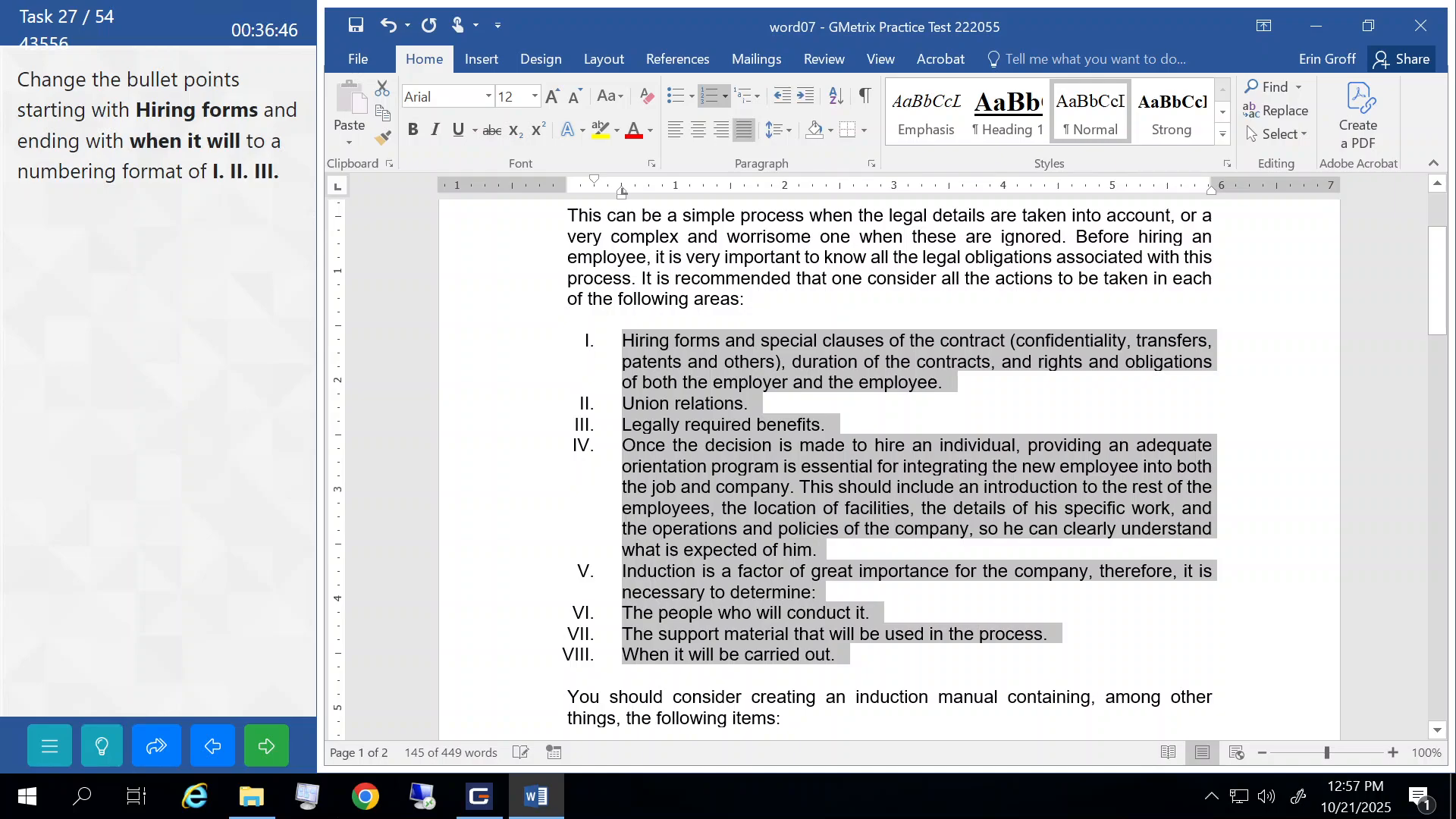
click(637, 257)
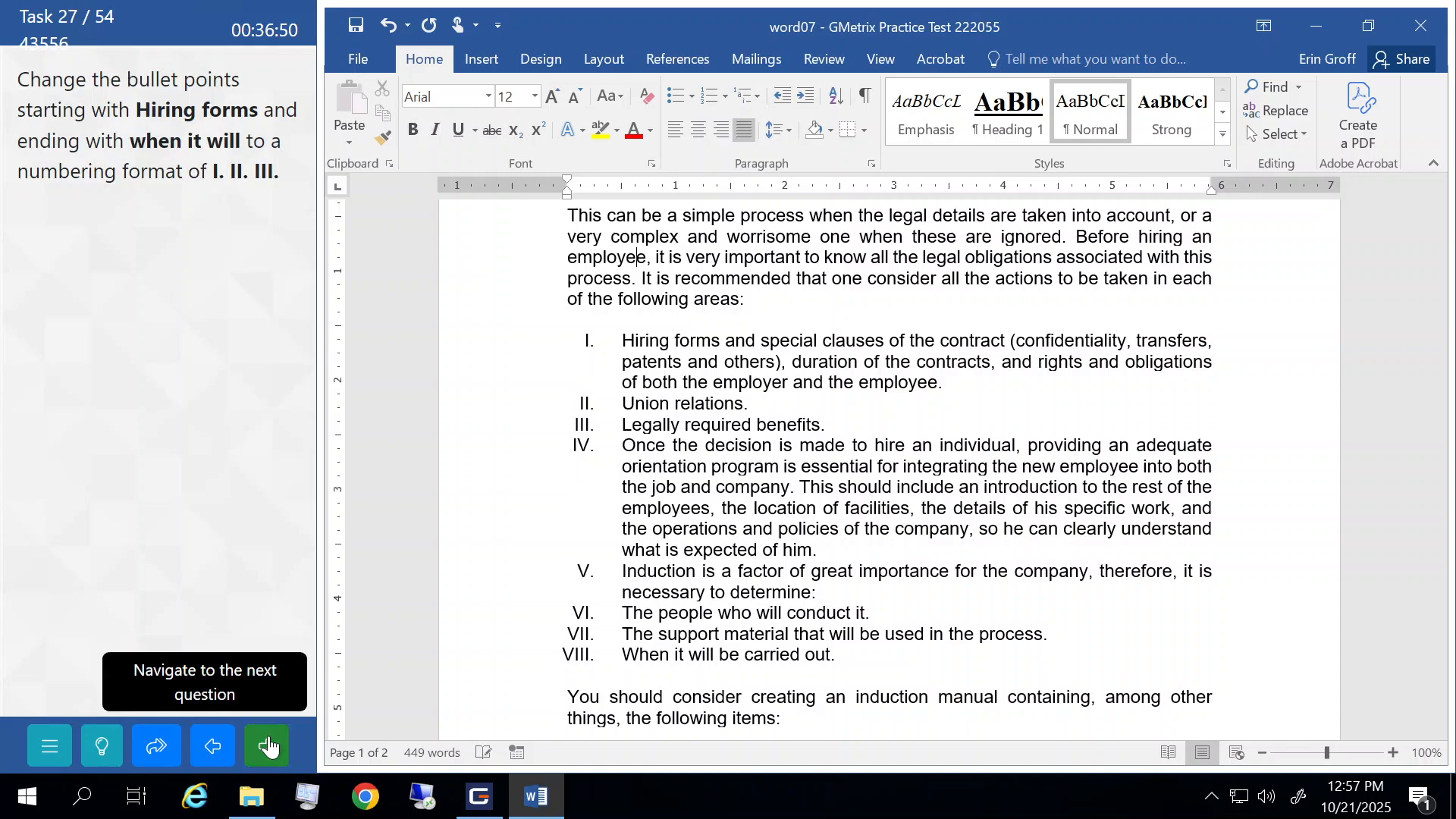
click(269, 747)
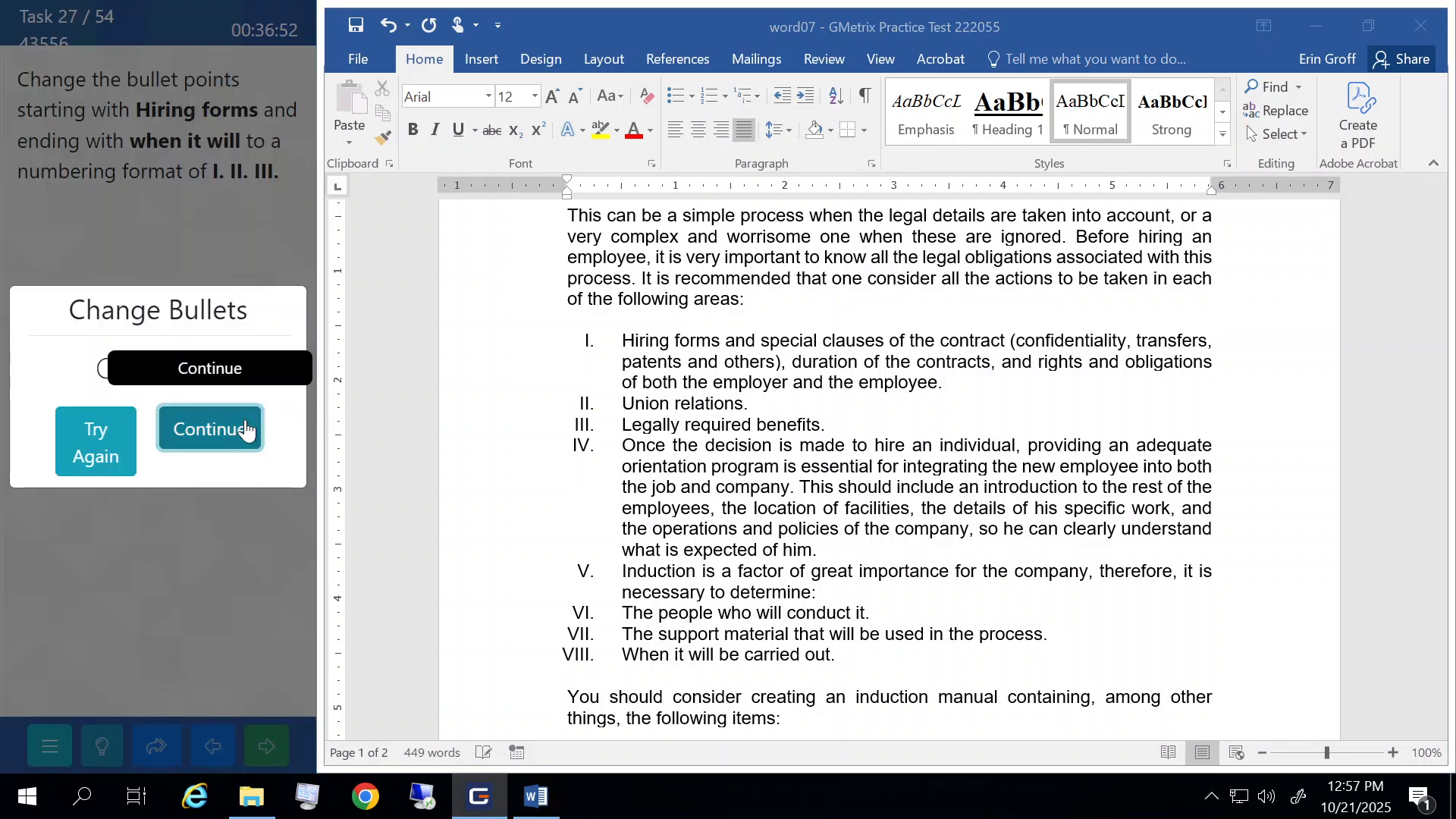
click(246, 429)
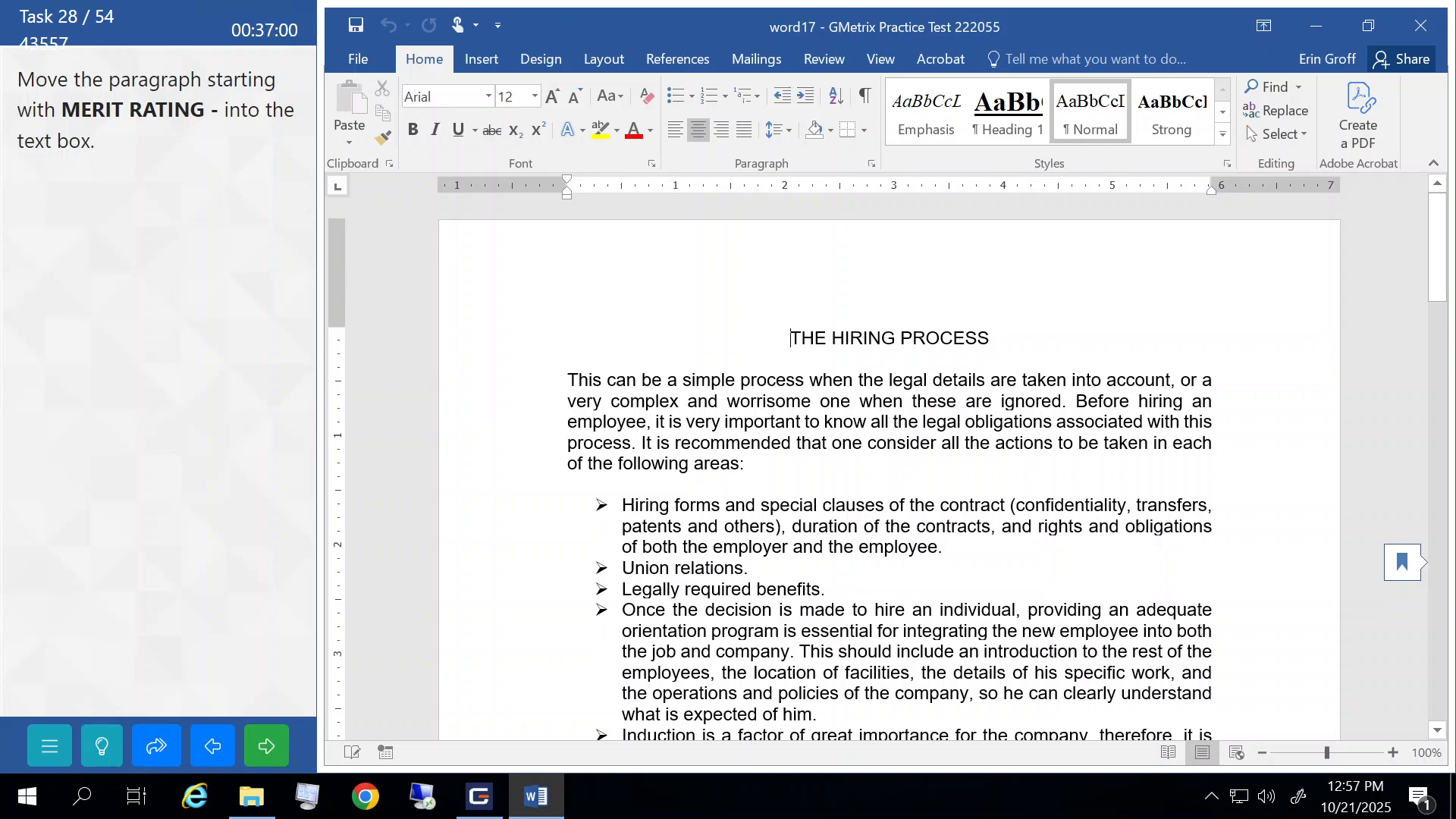
- Select the MERIT RATING paragraph and drag it into the quote text box
scroll(887, 455, down, 10)
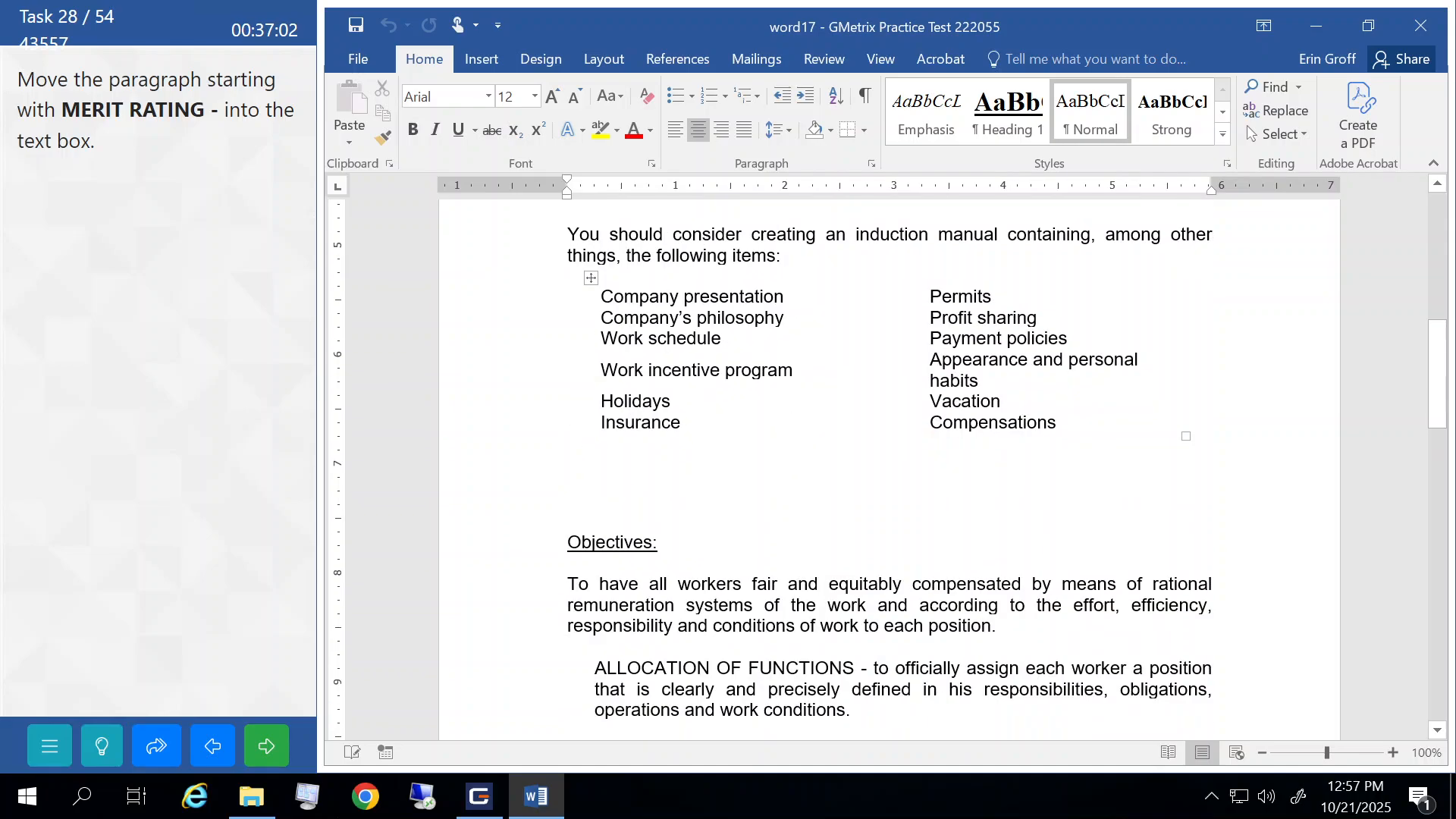
scroll(887, 455, down, 10)
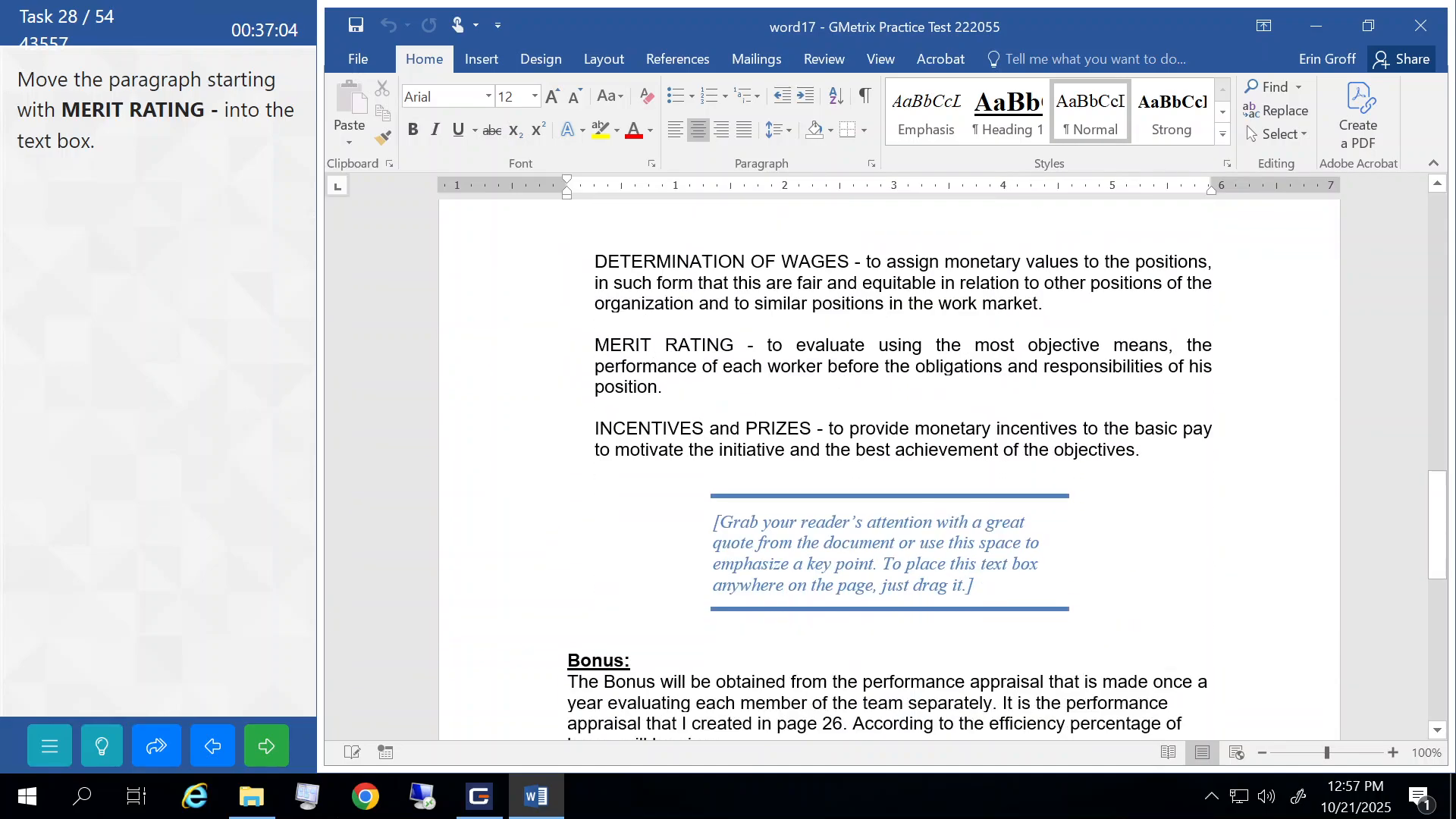
scroll(887, 455, down, 2)
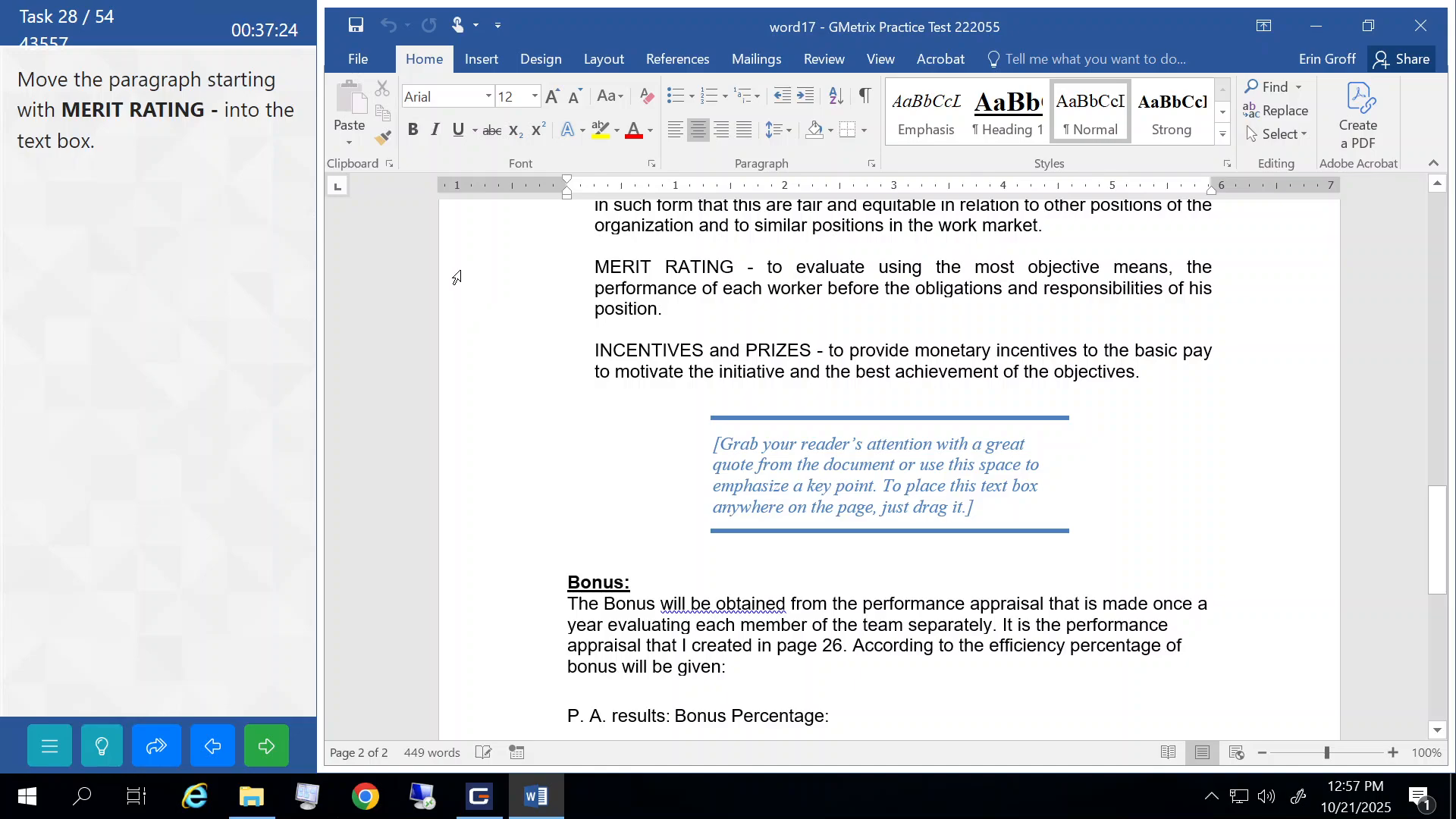
drag(458, 276, 462, 313)
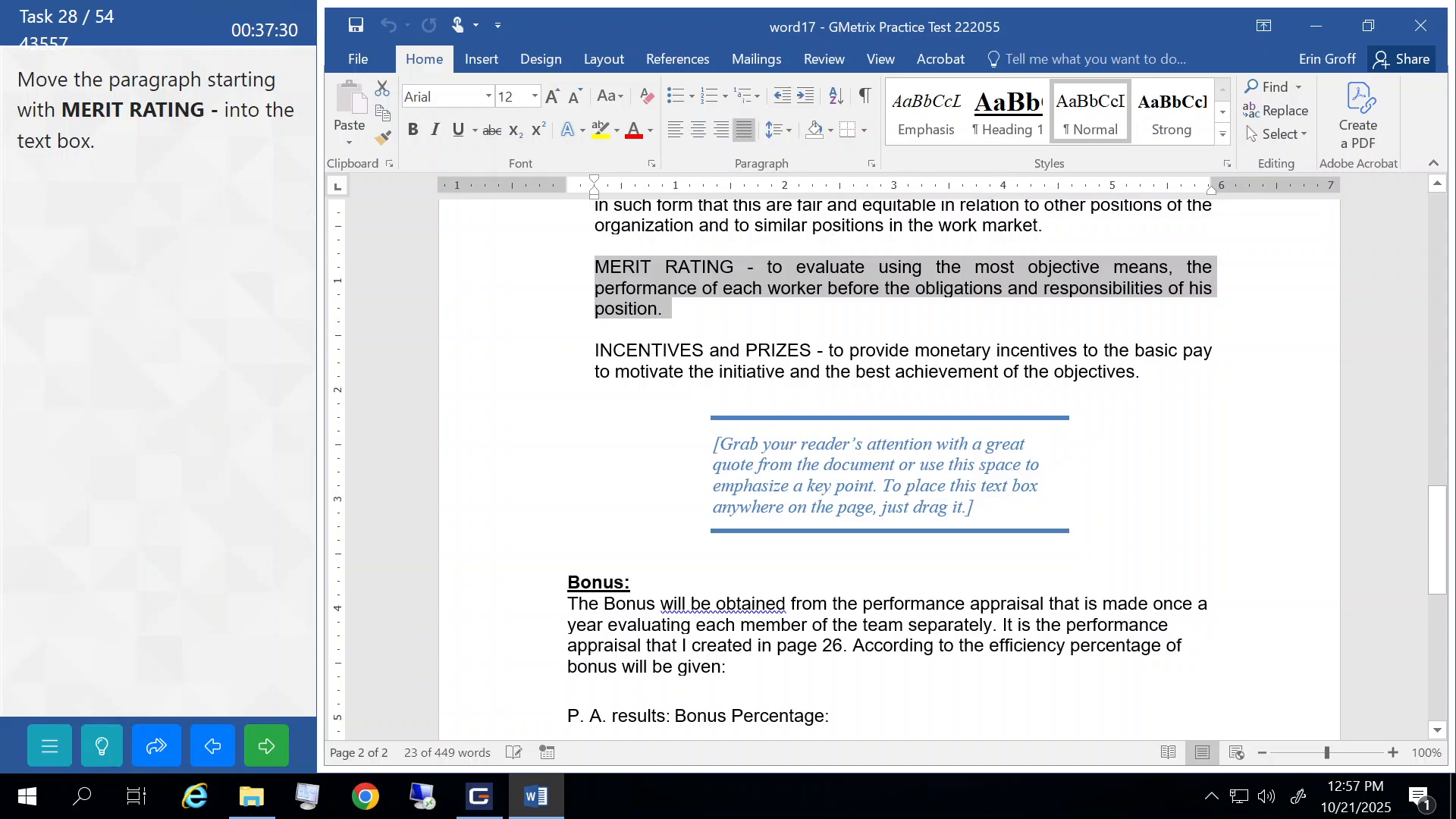
mouse_move(757, 292)
mouse_down()
mouse_move(757, 338)
mouse_move(818, 485)
mouse_up()
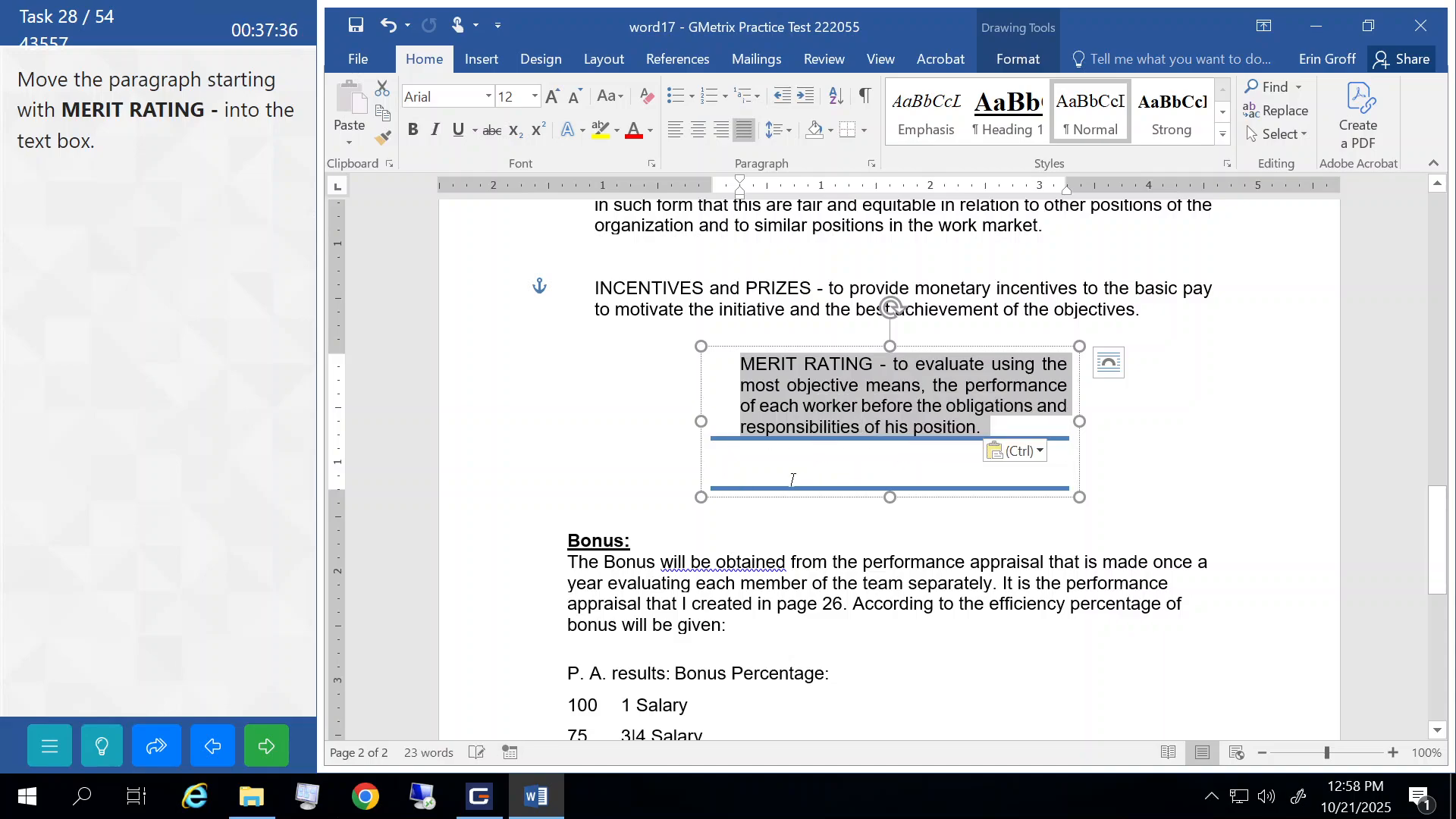
click(789, 477)
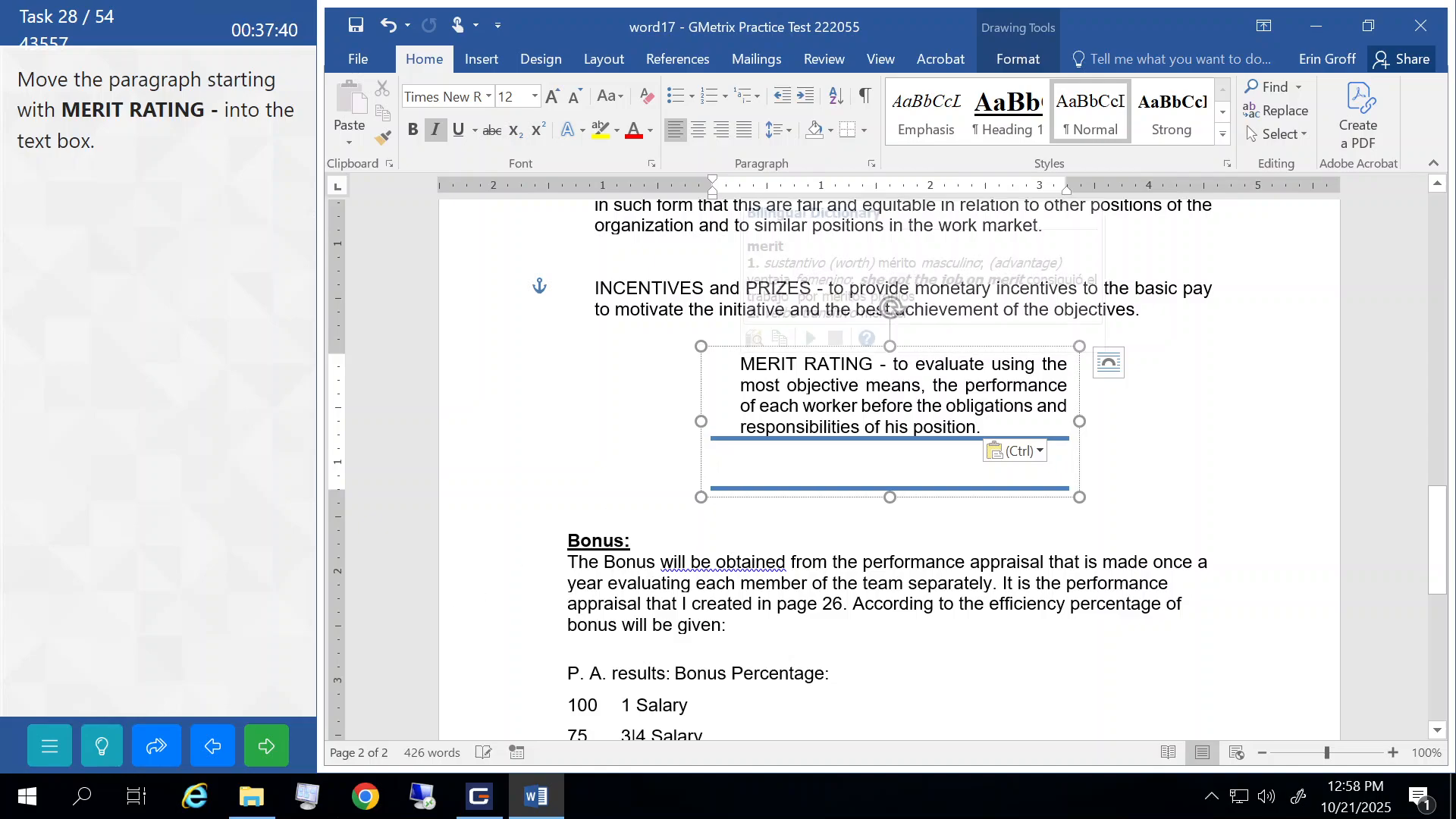
- Cut and re-paste the MERIT RATING paragraph inside the text box, then submit the task
drag(740, 364, 980, 426)
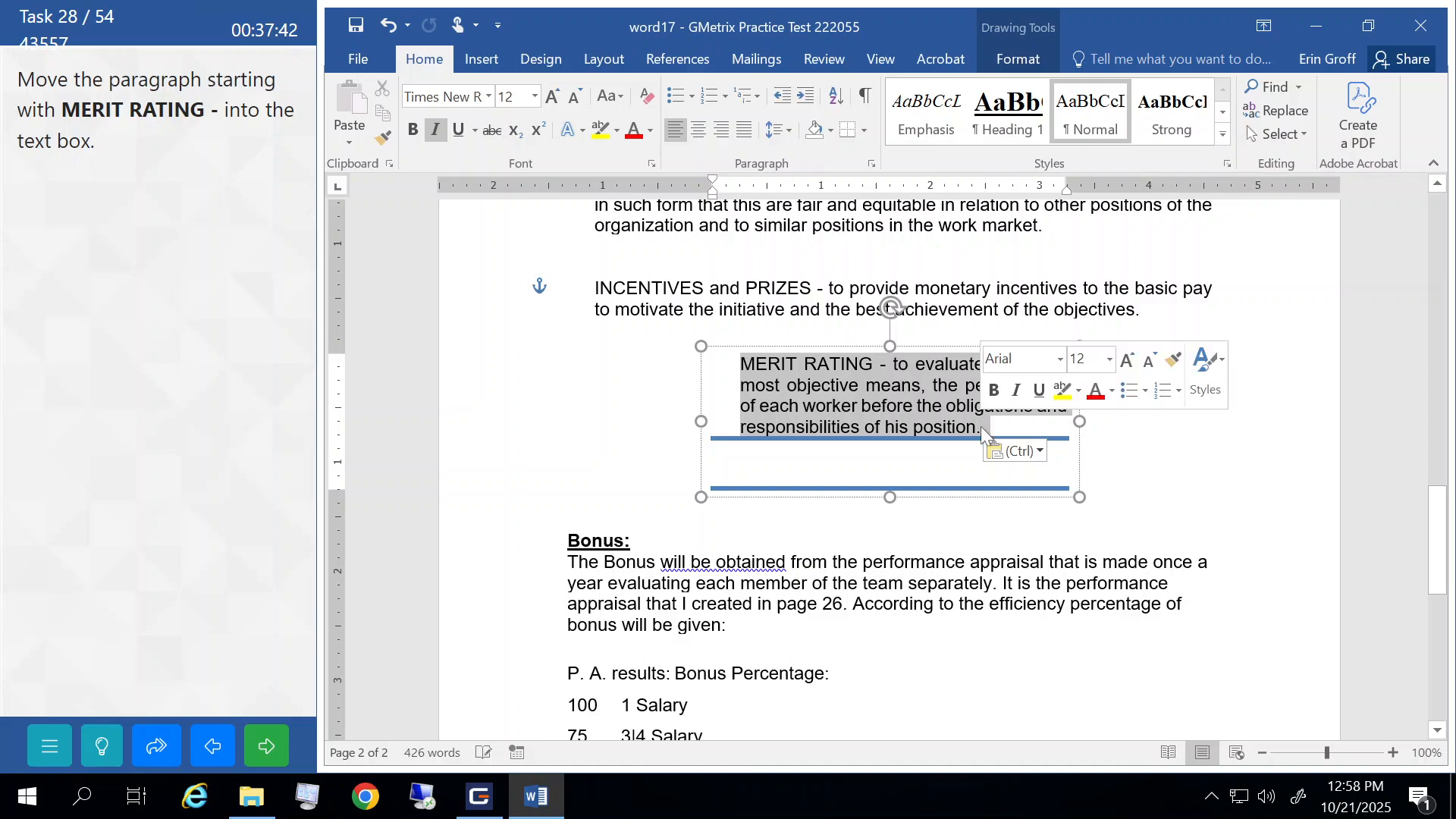
drag(865, 397, 838, 464)
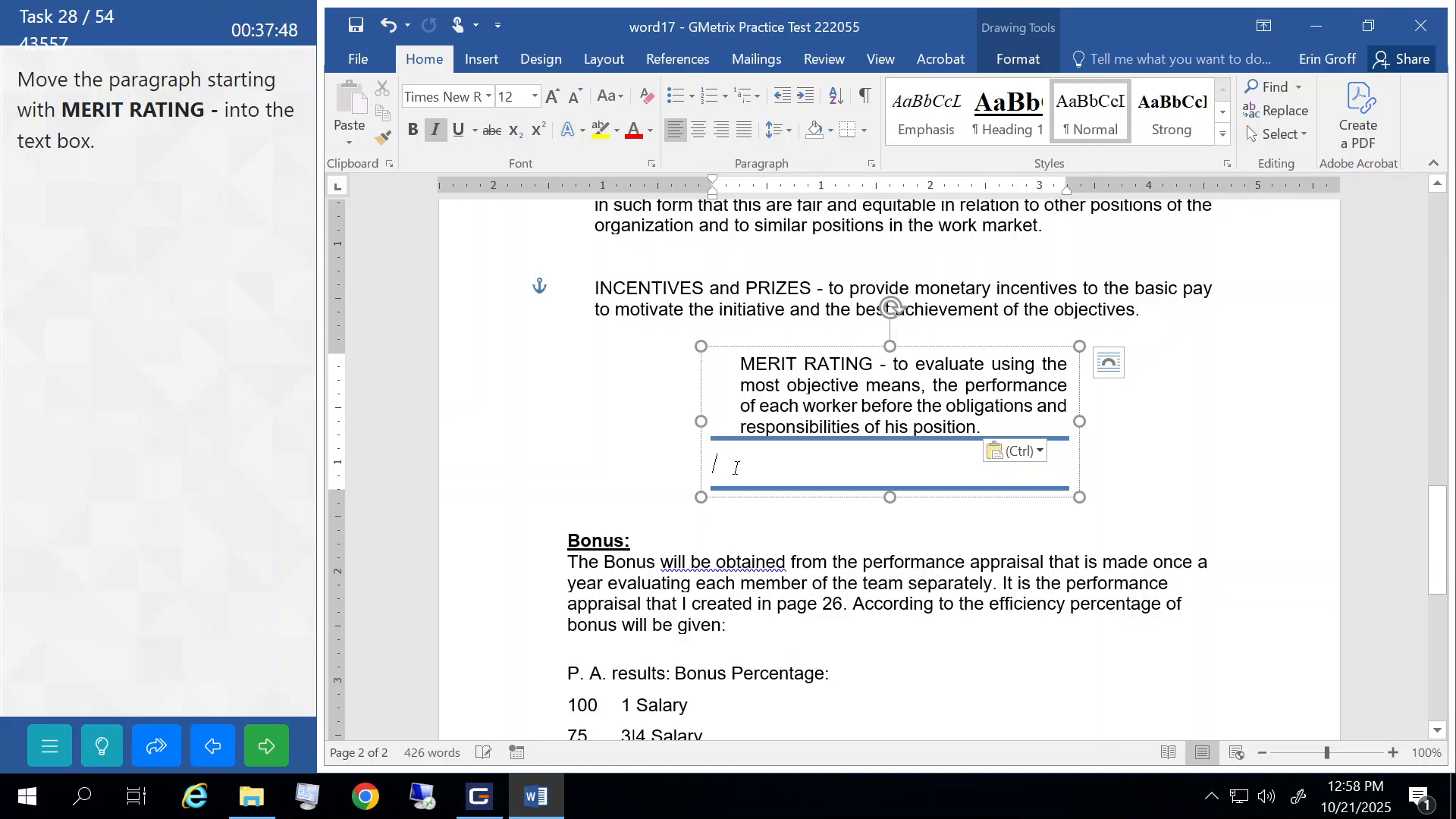
drag(740, 364, 1008, 432)
key(ctrl+x)
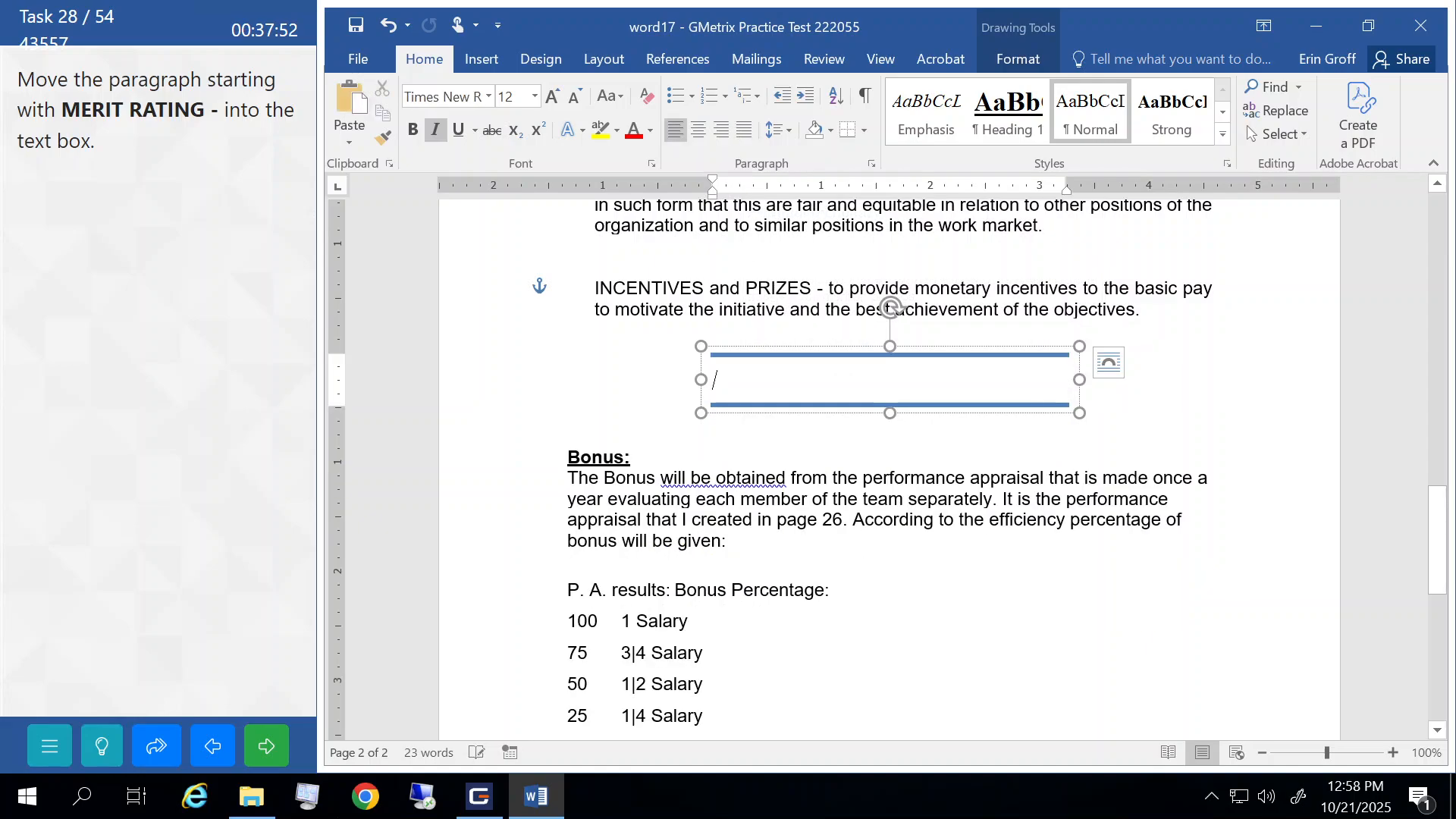
key(ctrl+v)
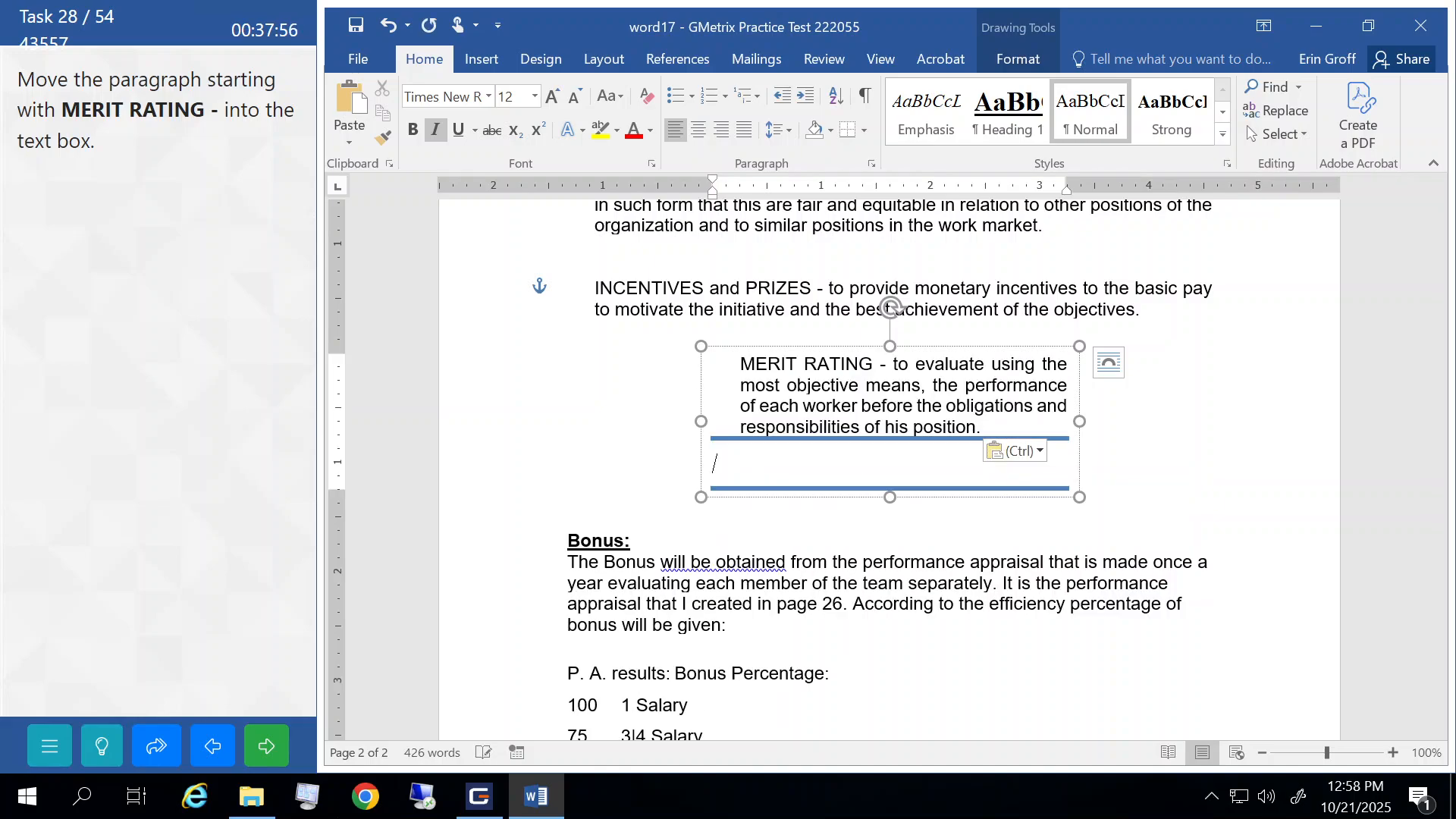
click(641, 309)
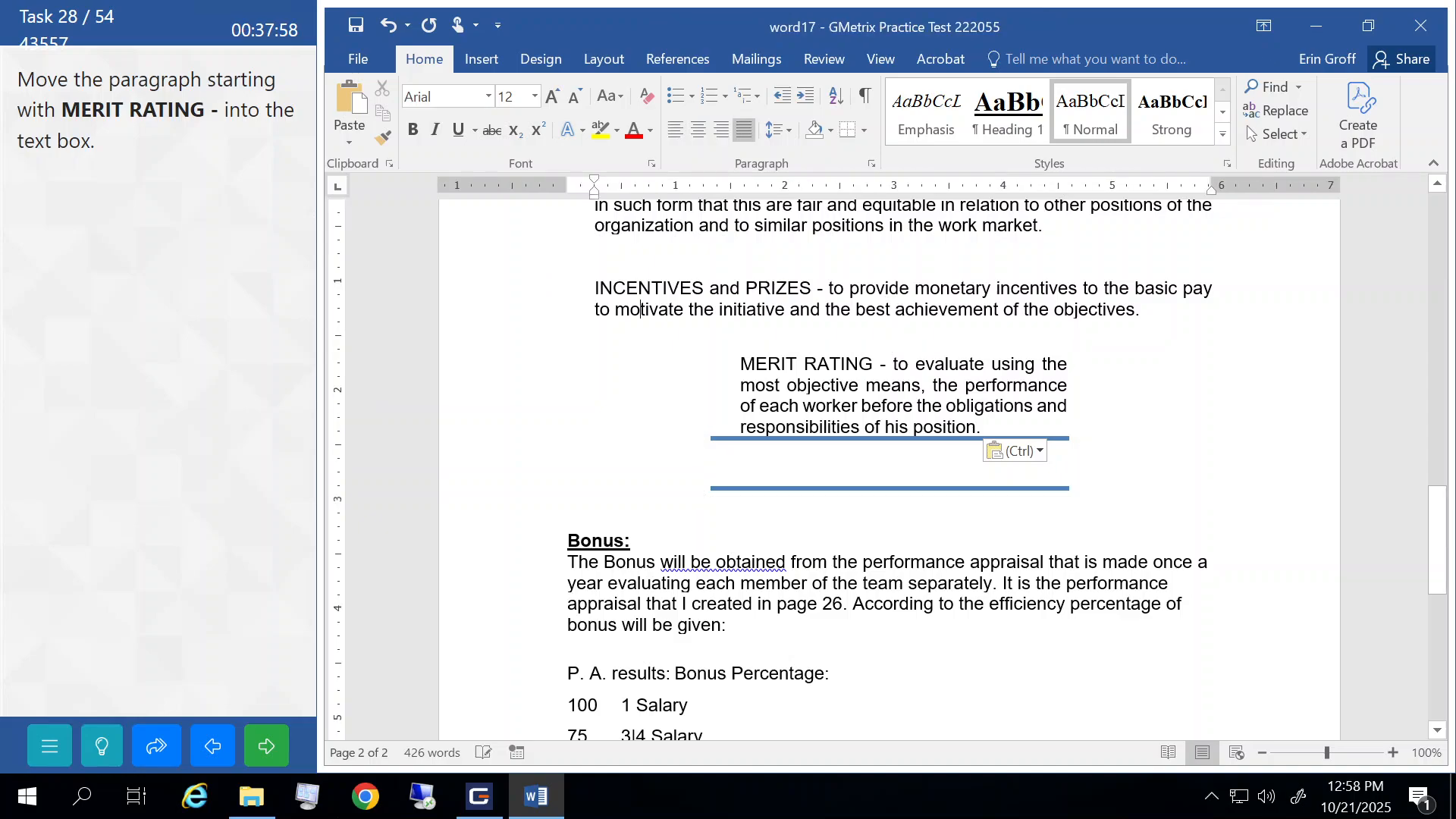
click(266, 743)
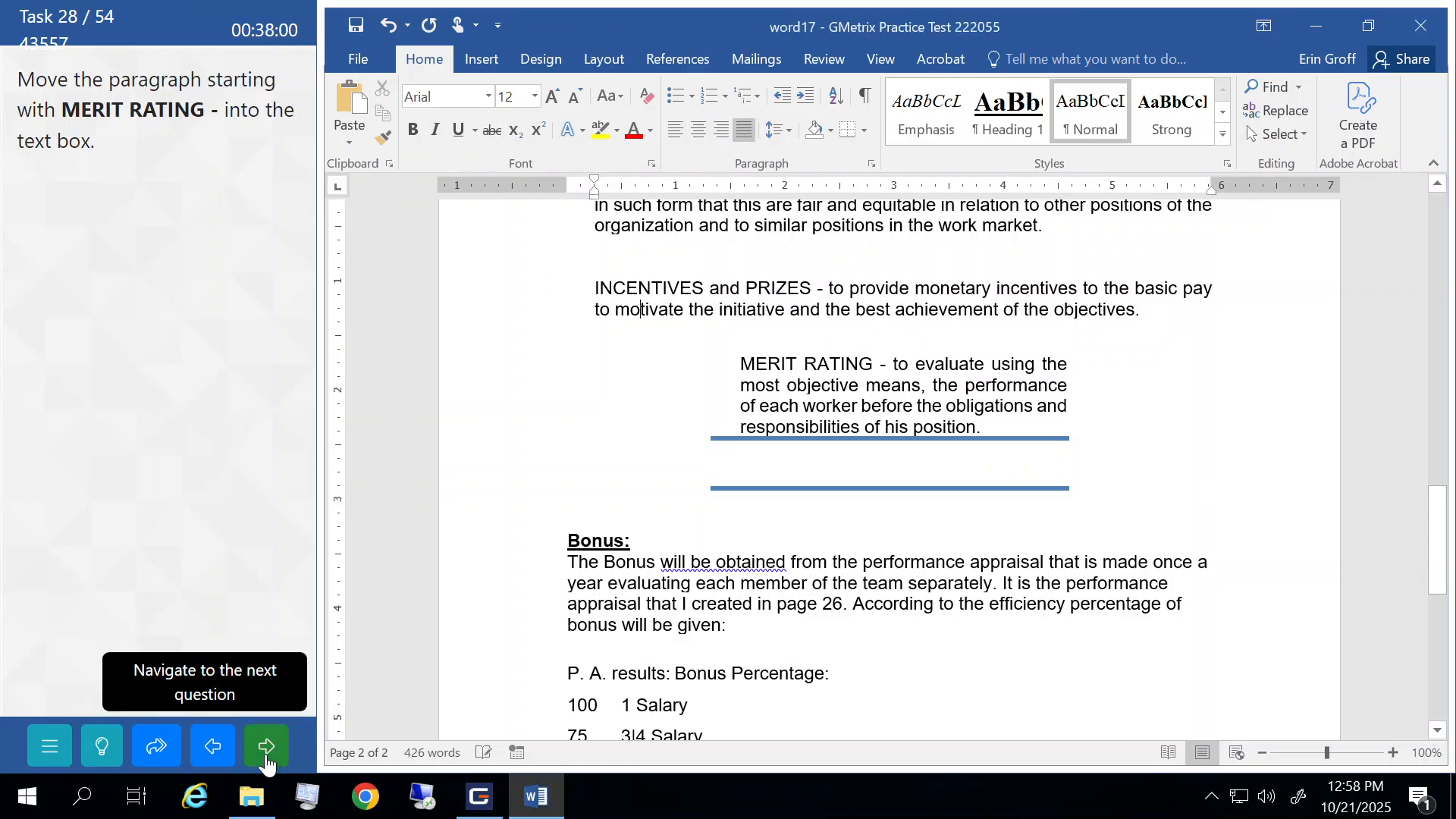
click(213, 446)
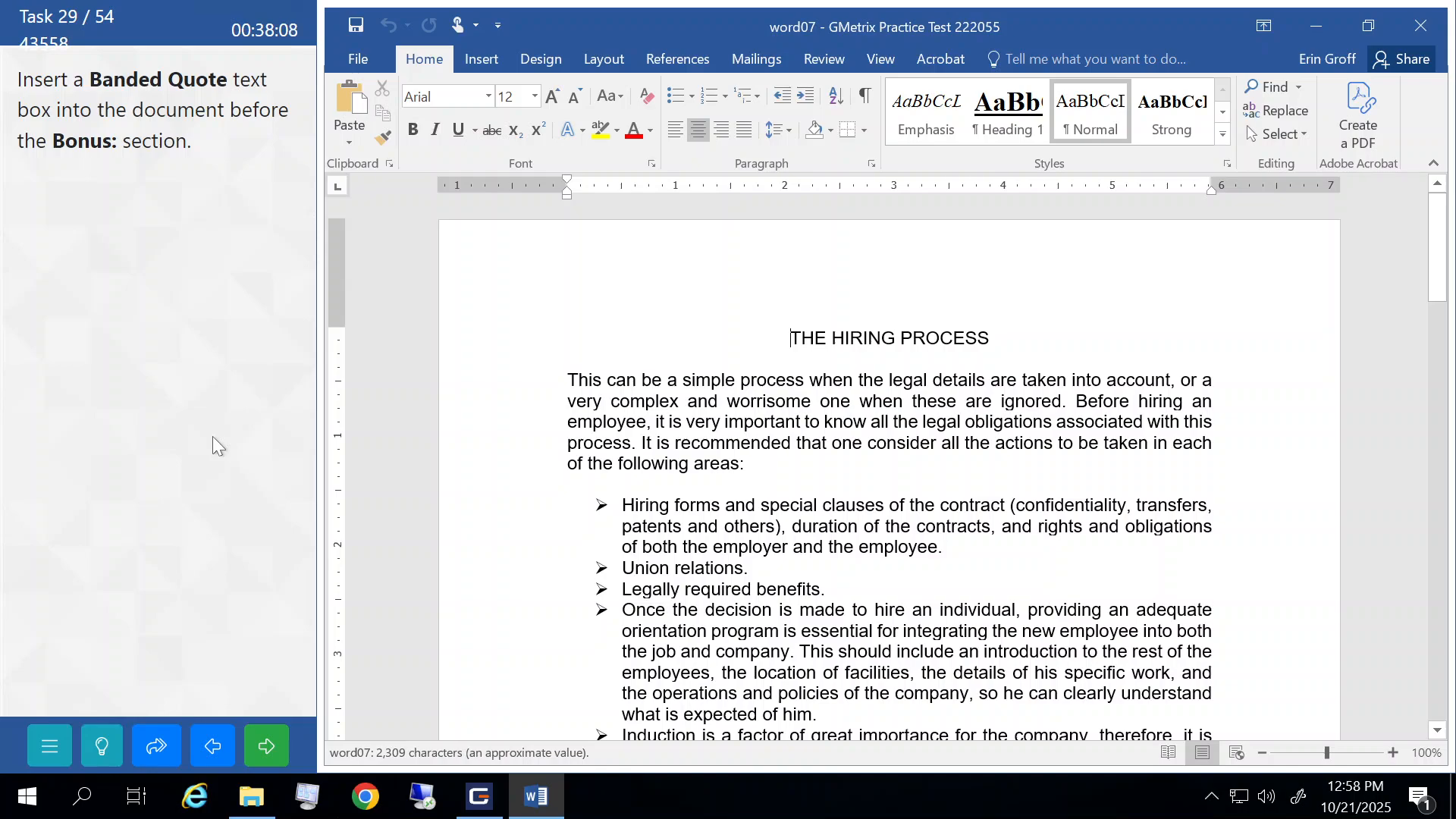
- Insert a Banded Quote text box before the Bonus: heading, drag it into place, and submit
scroll(888, 465, down, 3)
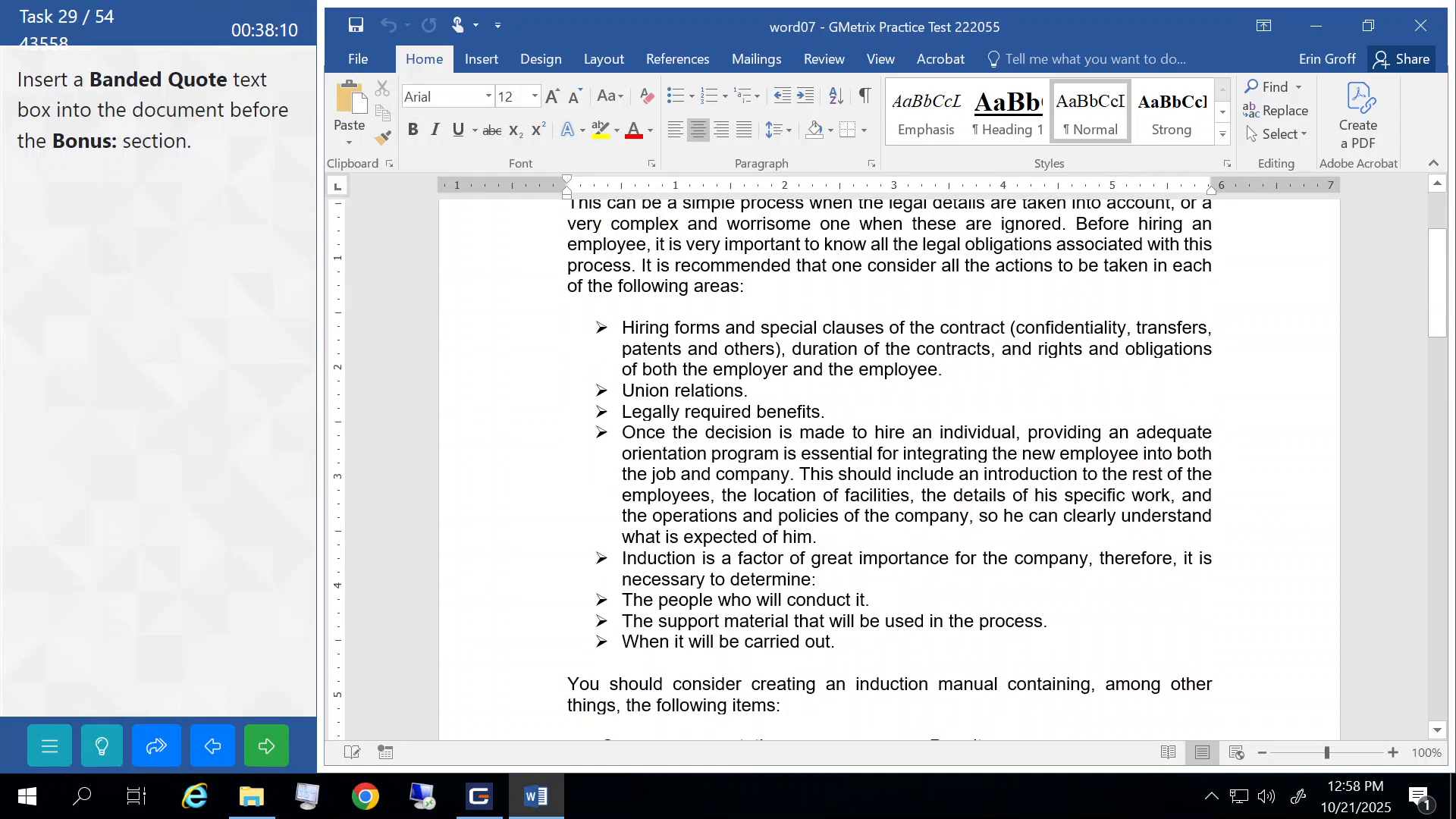
scroll(888, 465, down, 10)
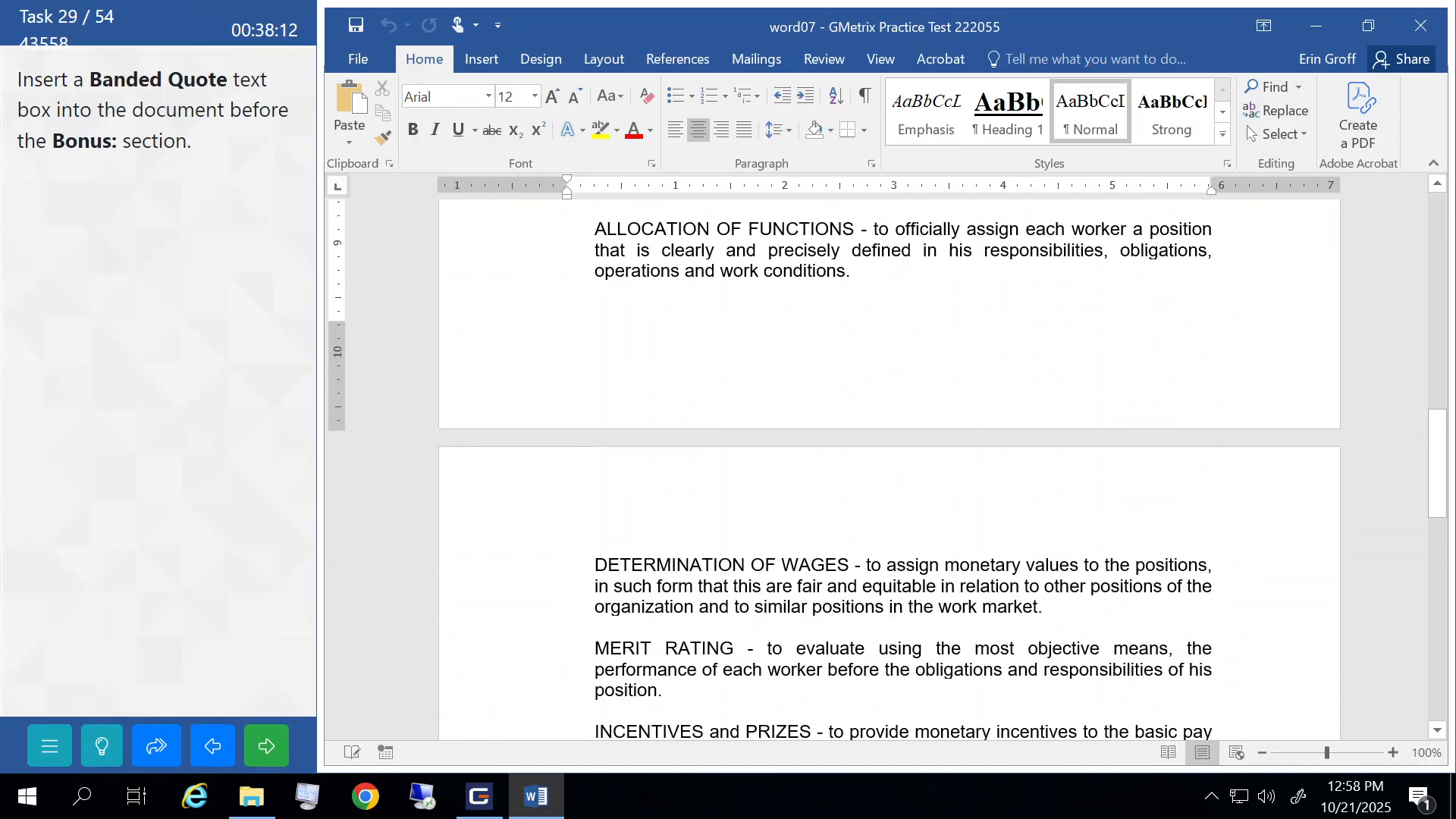
scroll(889, 465, down, 10)
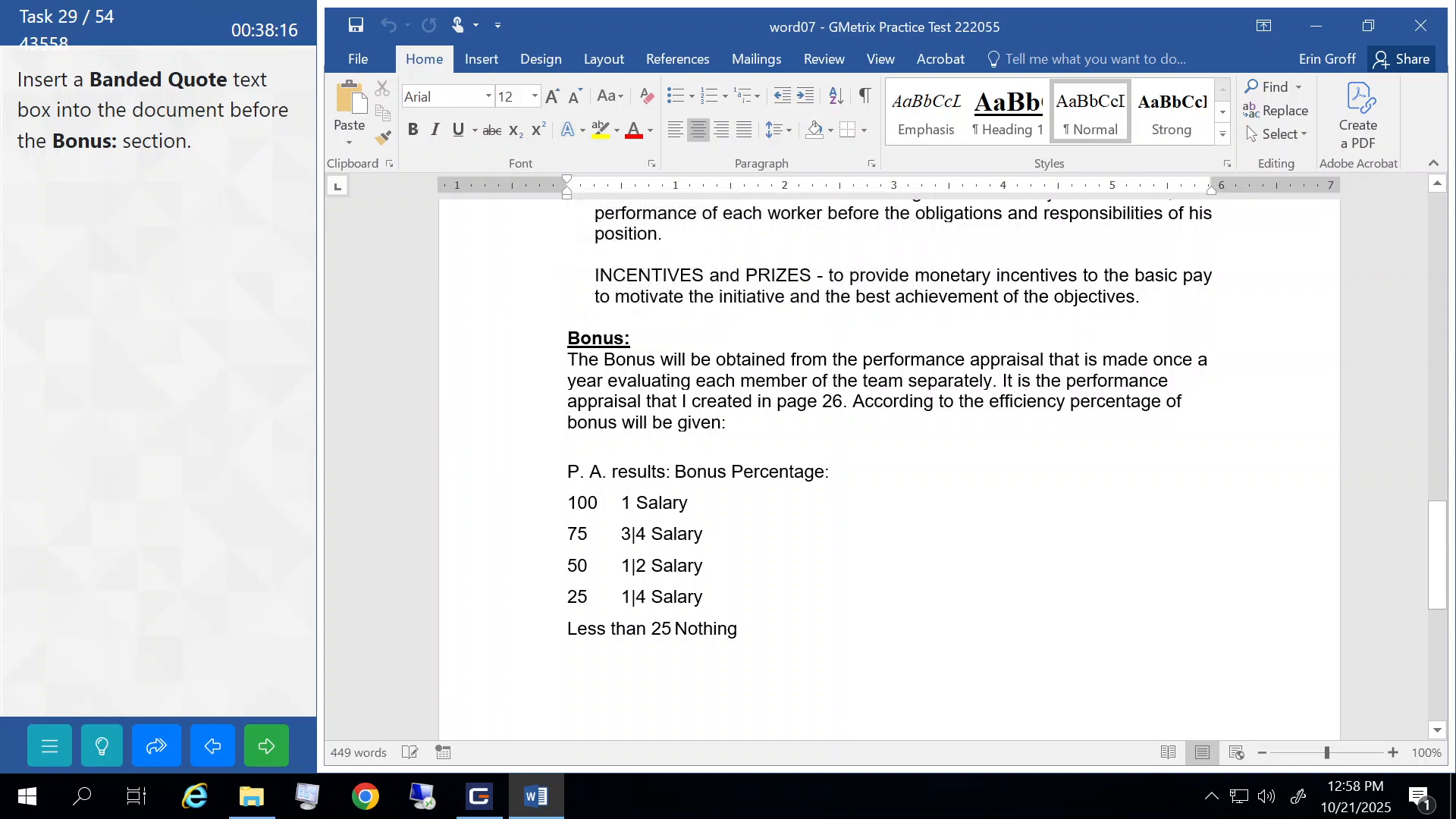
click(569, 338)
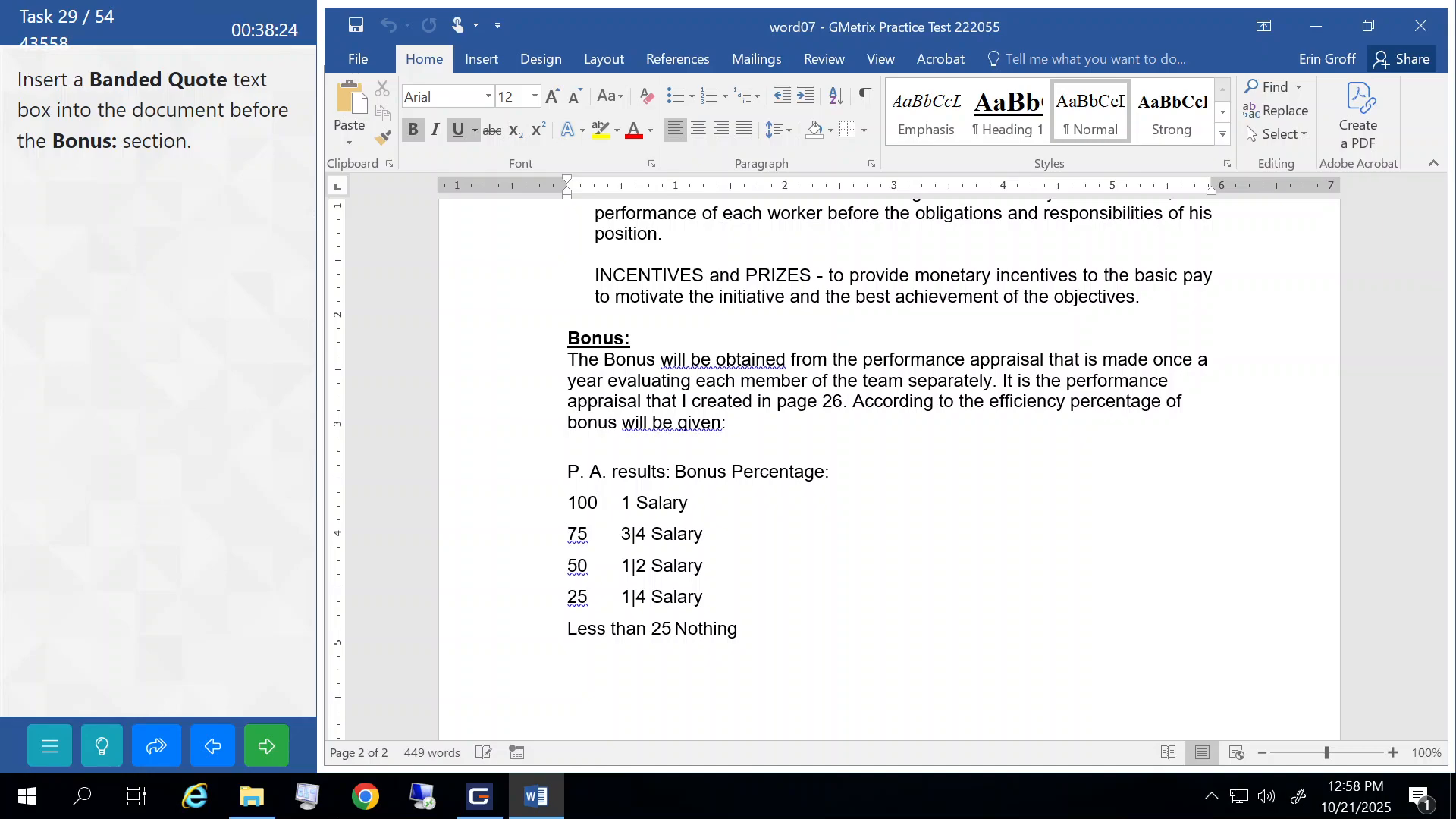
click(497, 59)
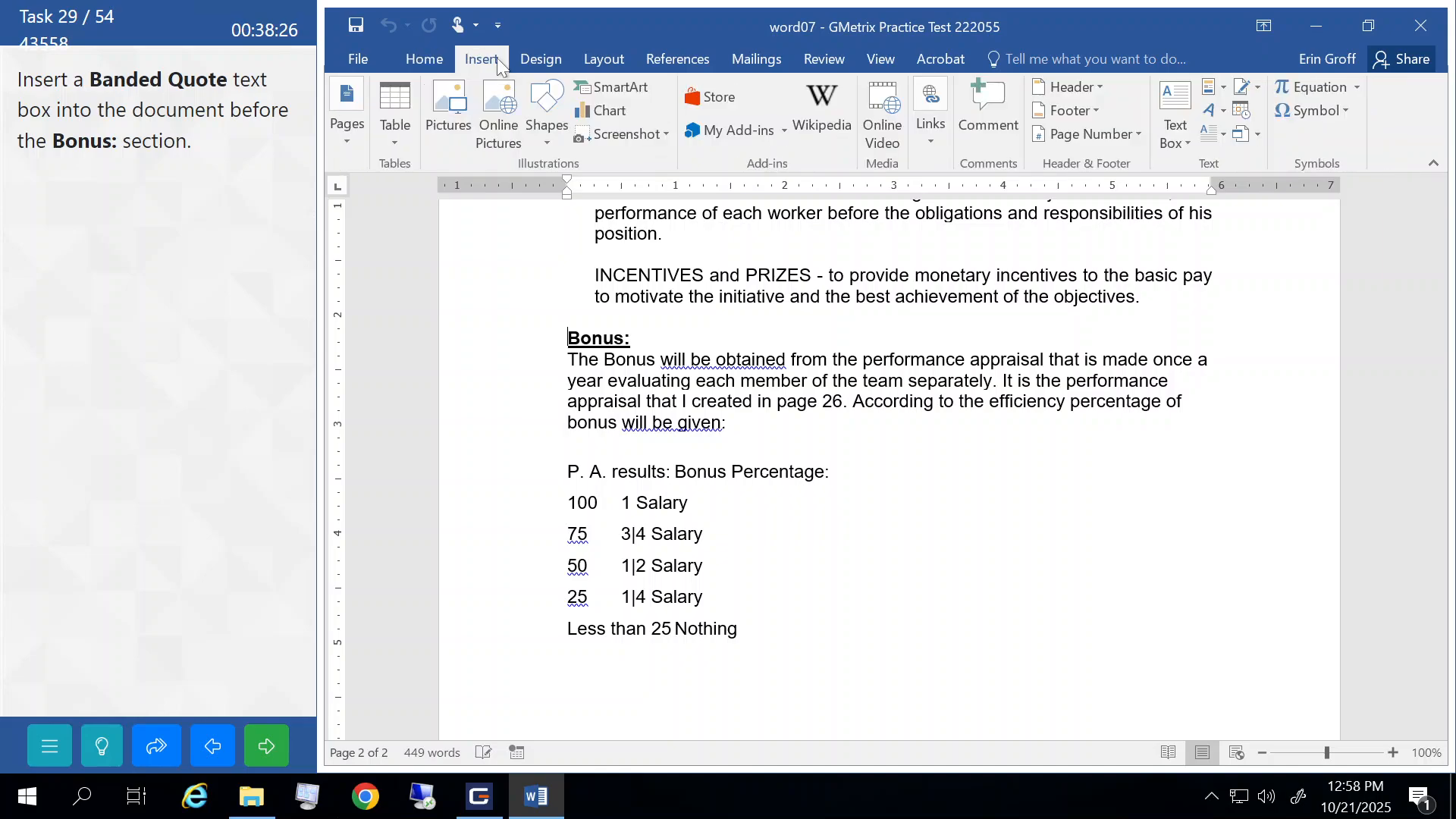
click(1174, 144)
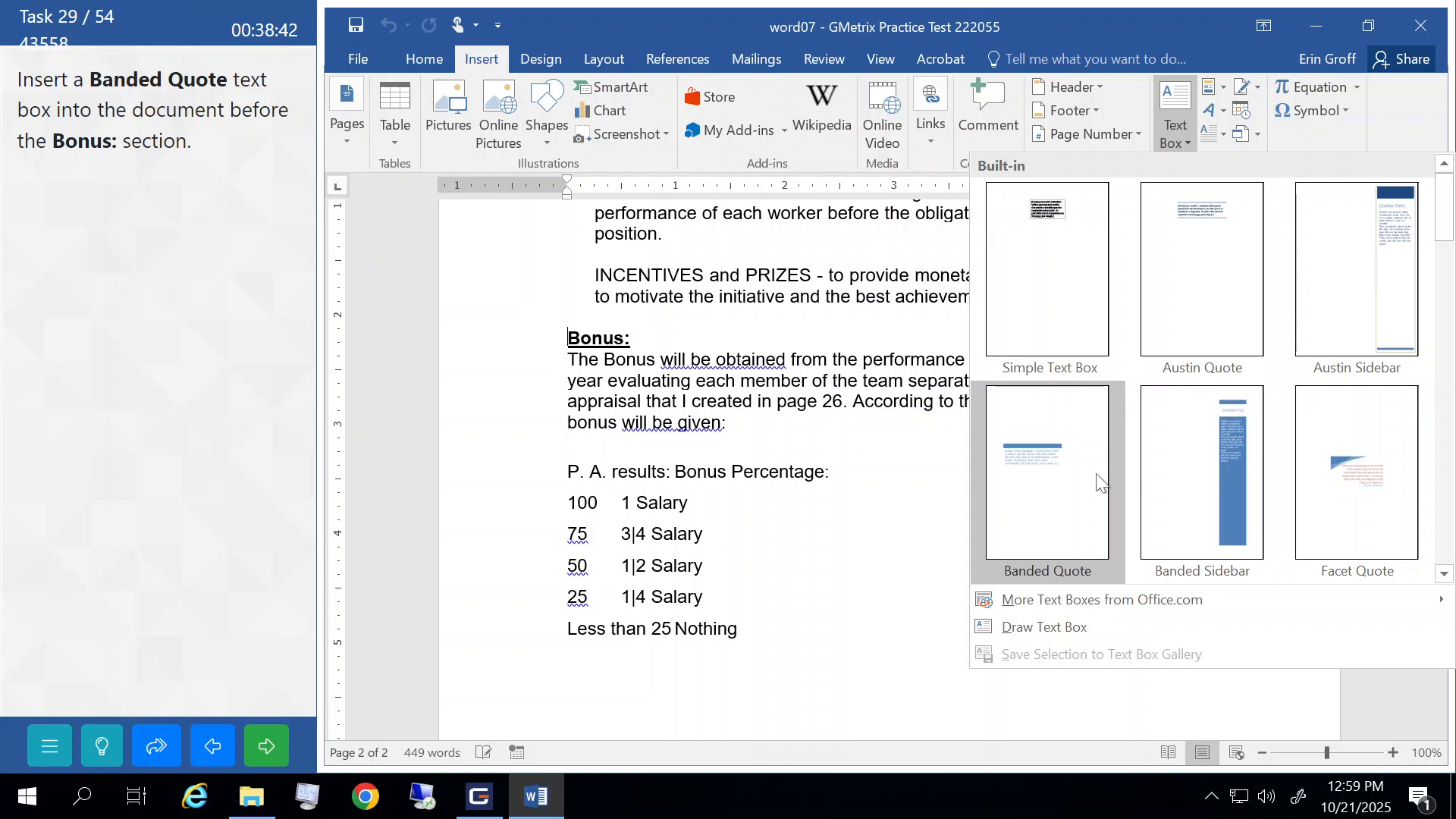
click(1051, 470)
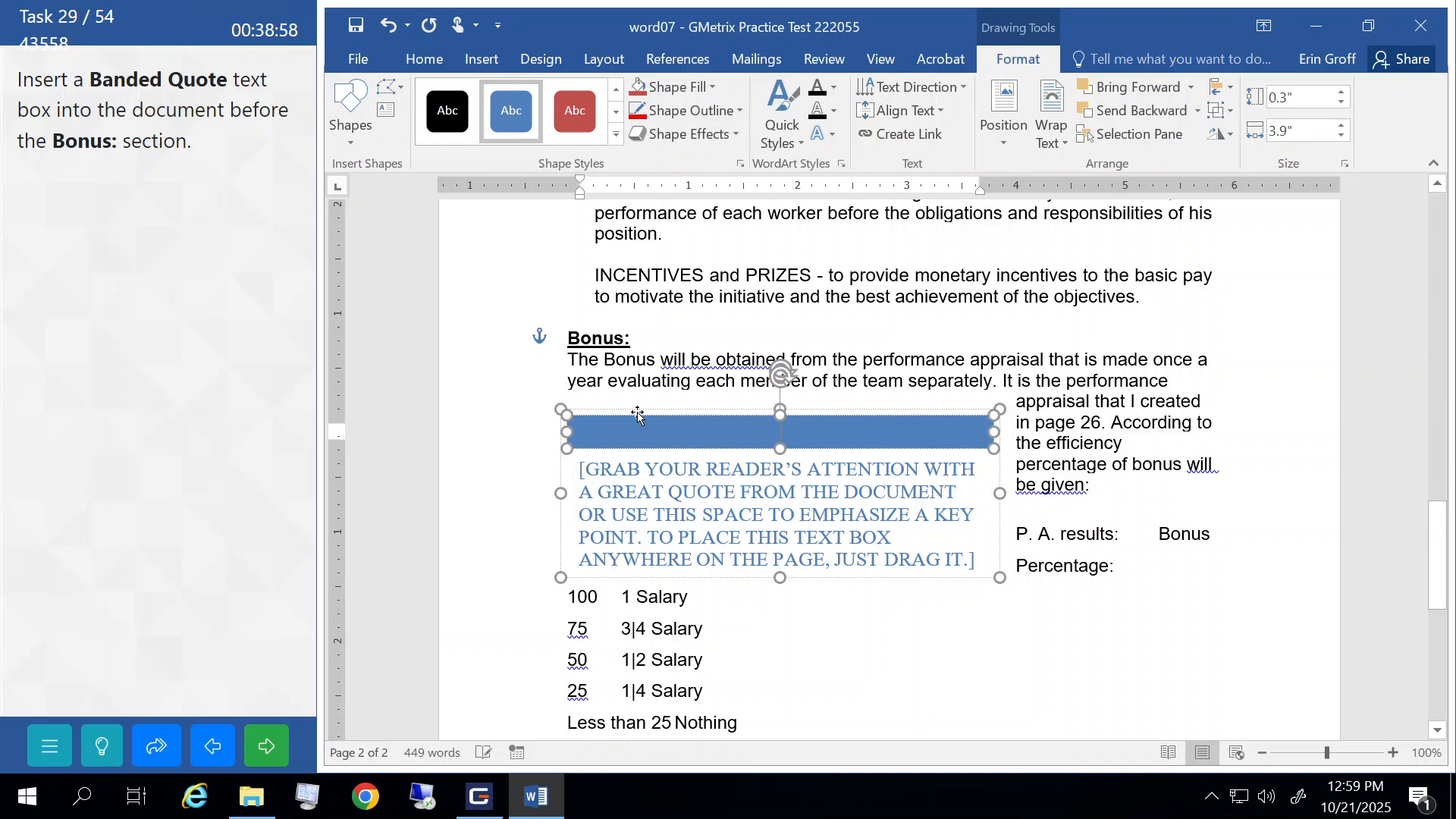
drag(637, 414, 641, 318)
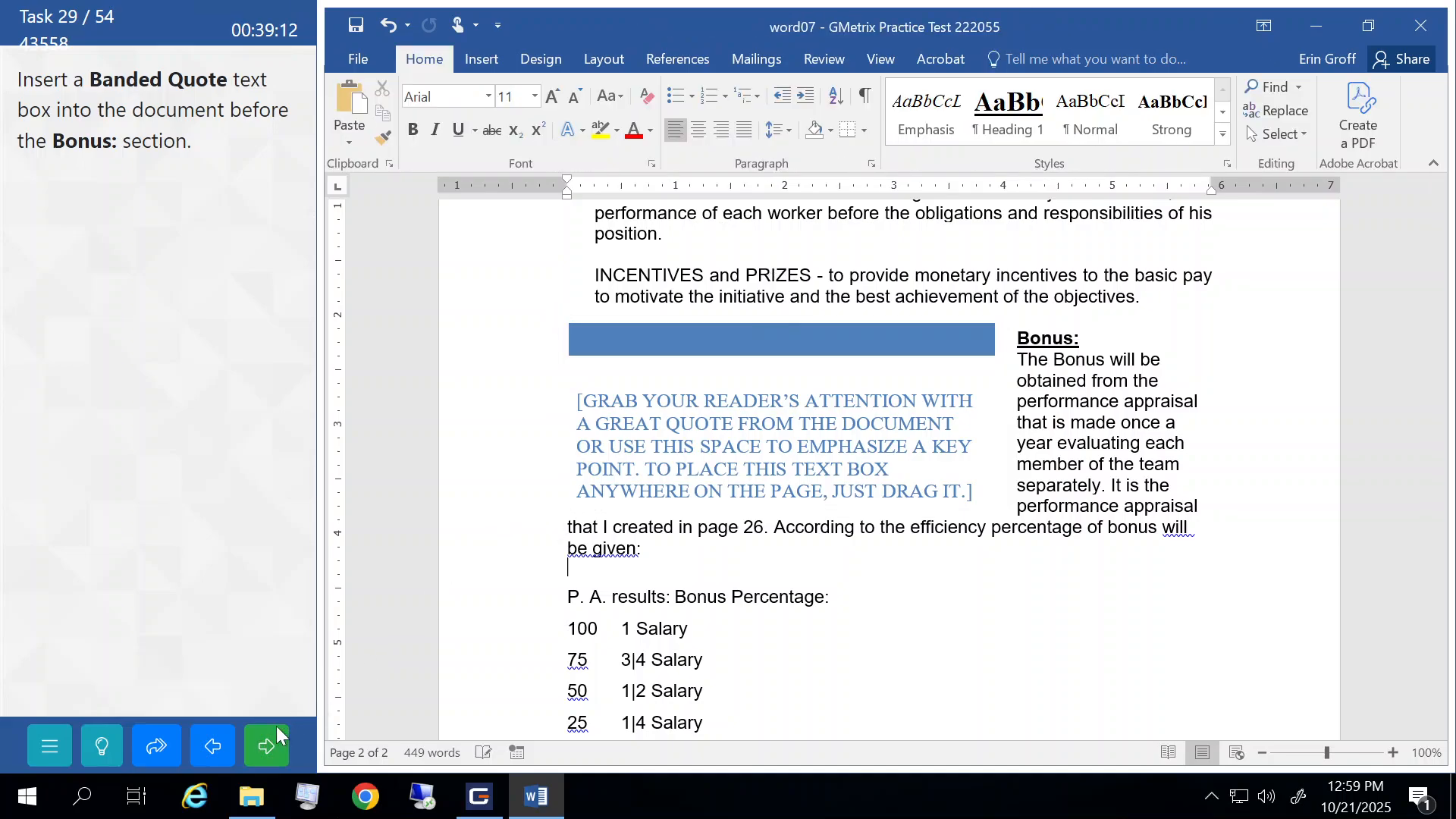
click(267, 745)
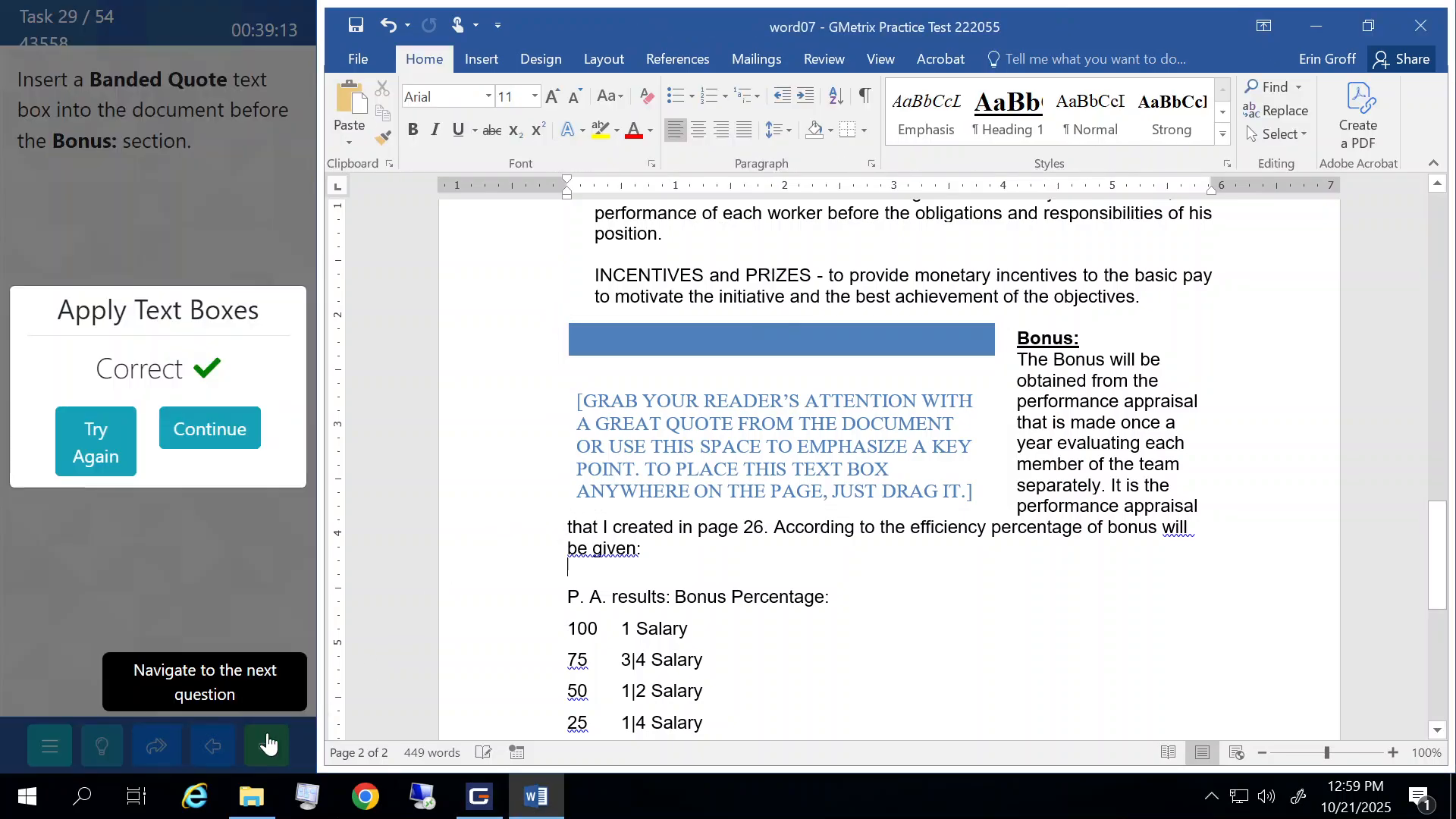
click(216, 431)
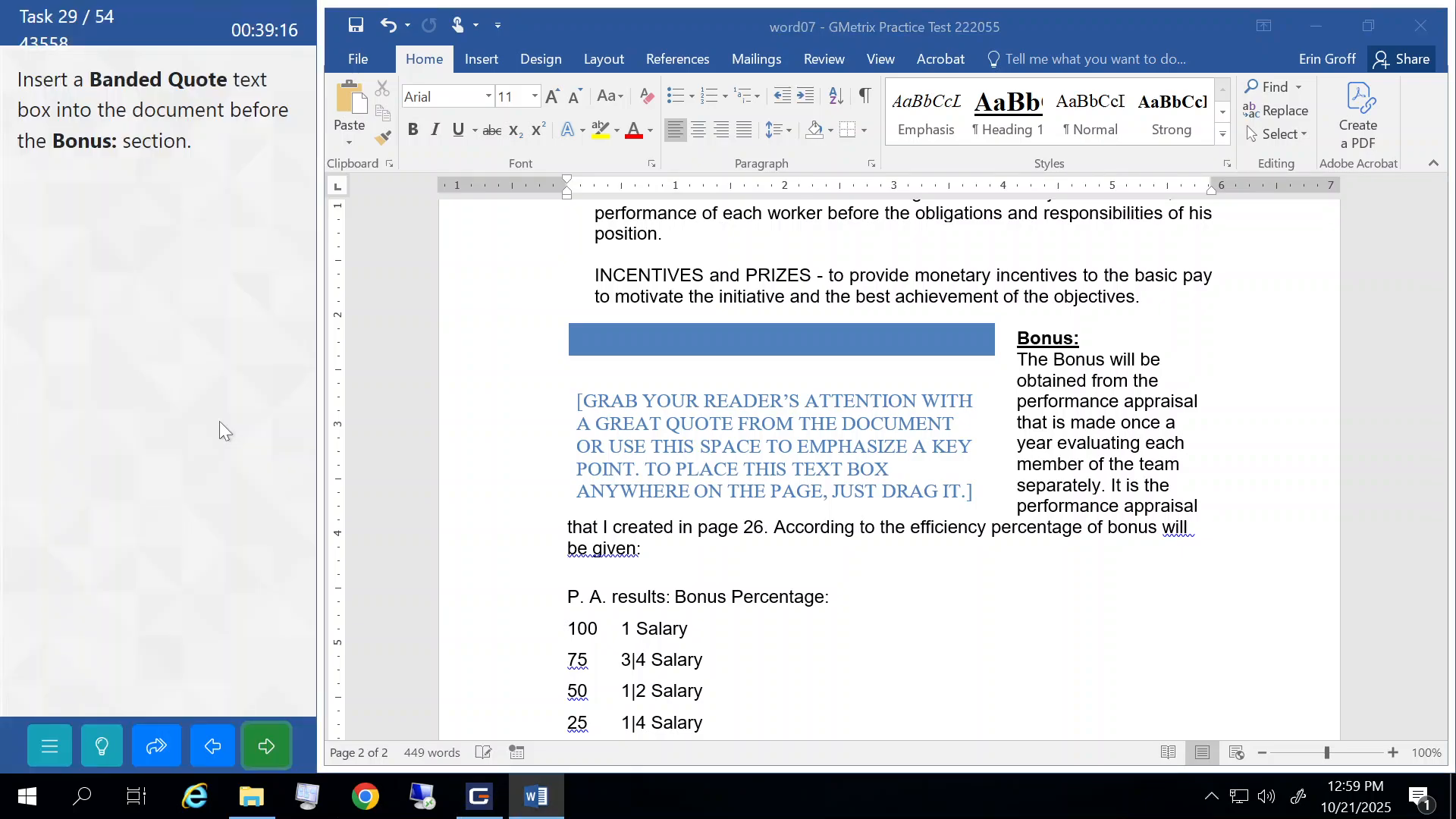
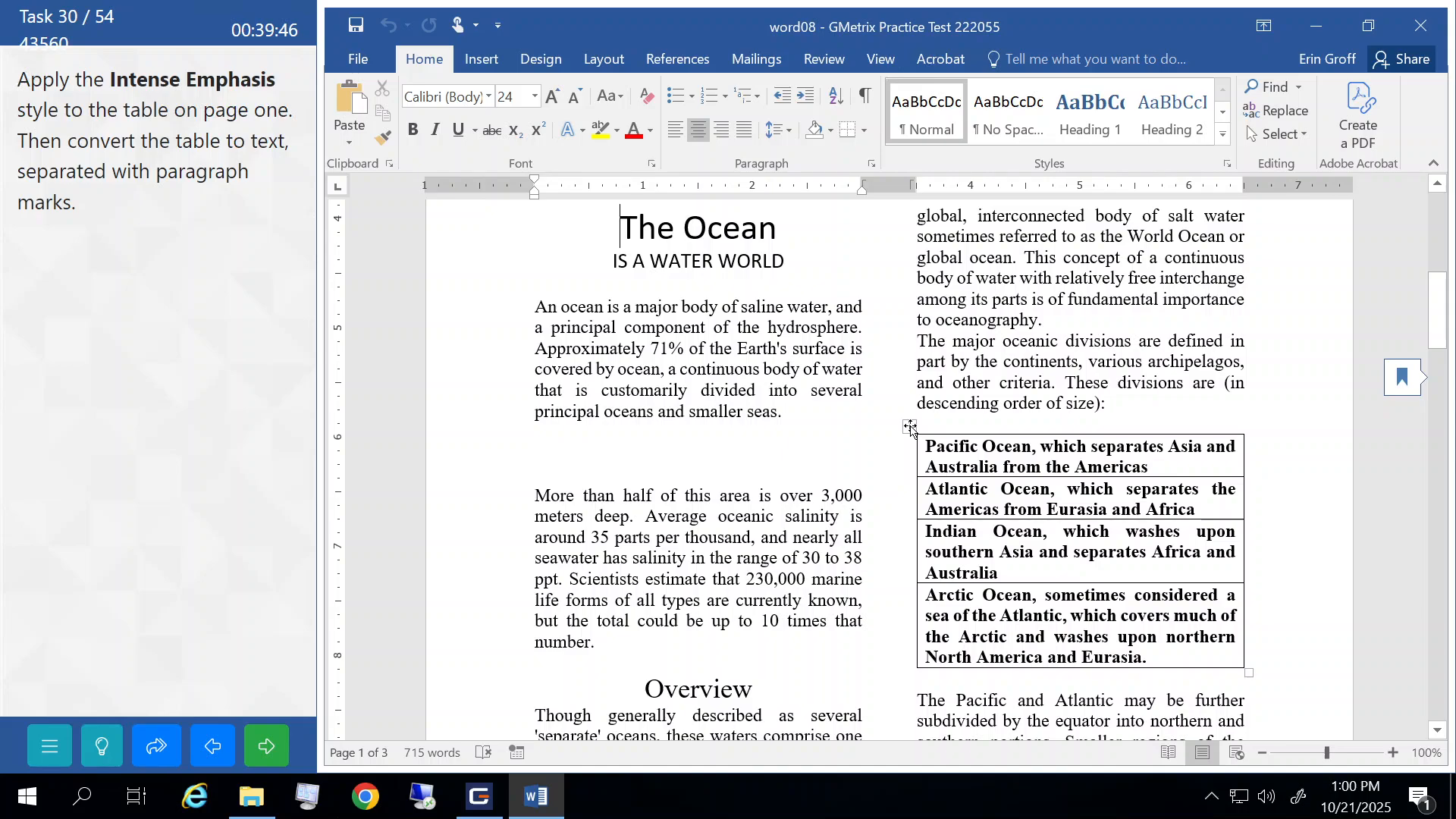
- Apply the Intense Emphasis style to the whole ocean table on page one
click(910, 427)
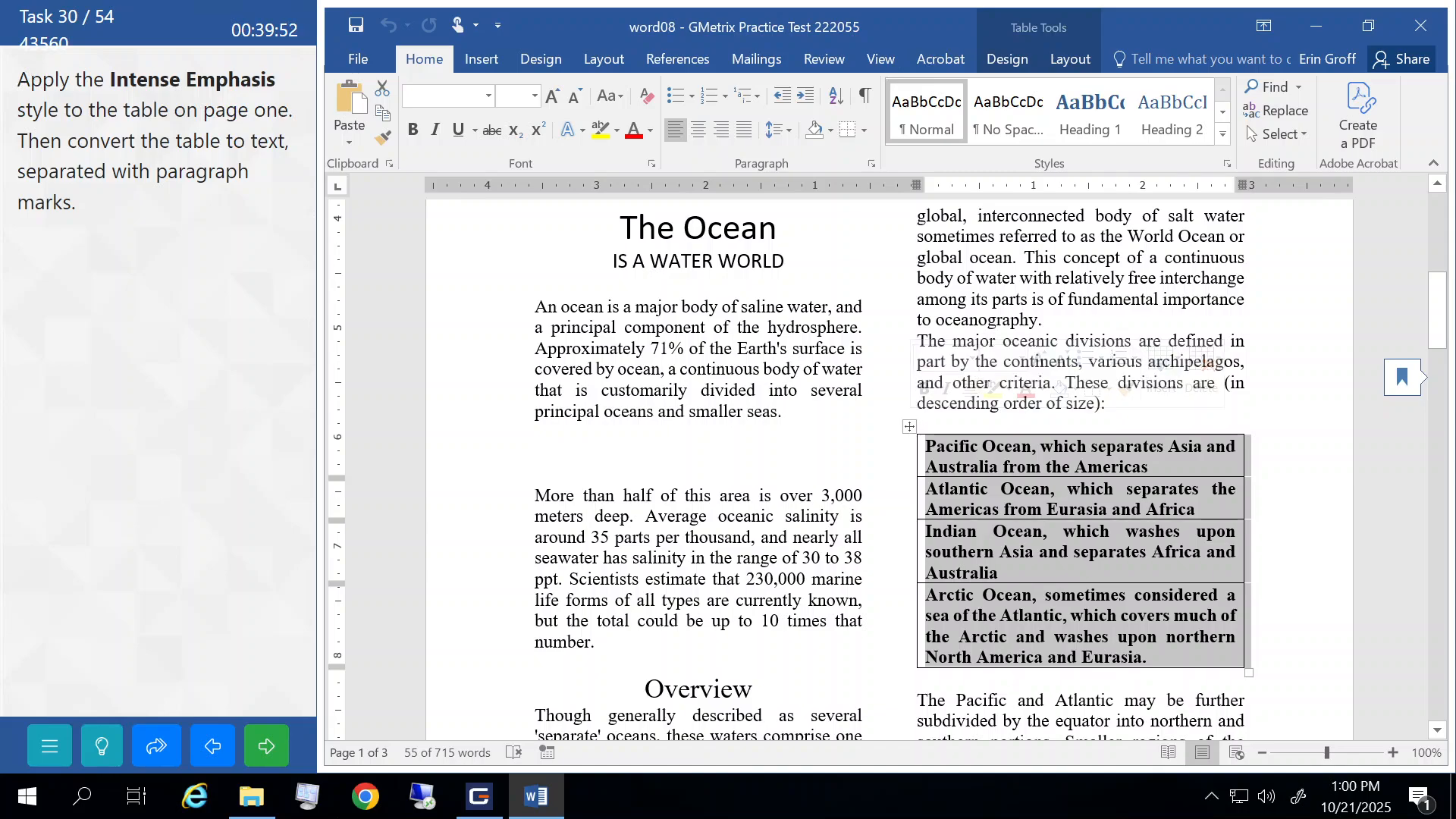
click(1221, 138)
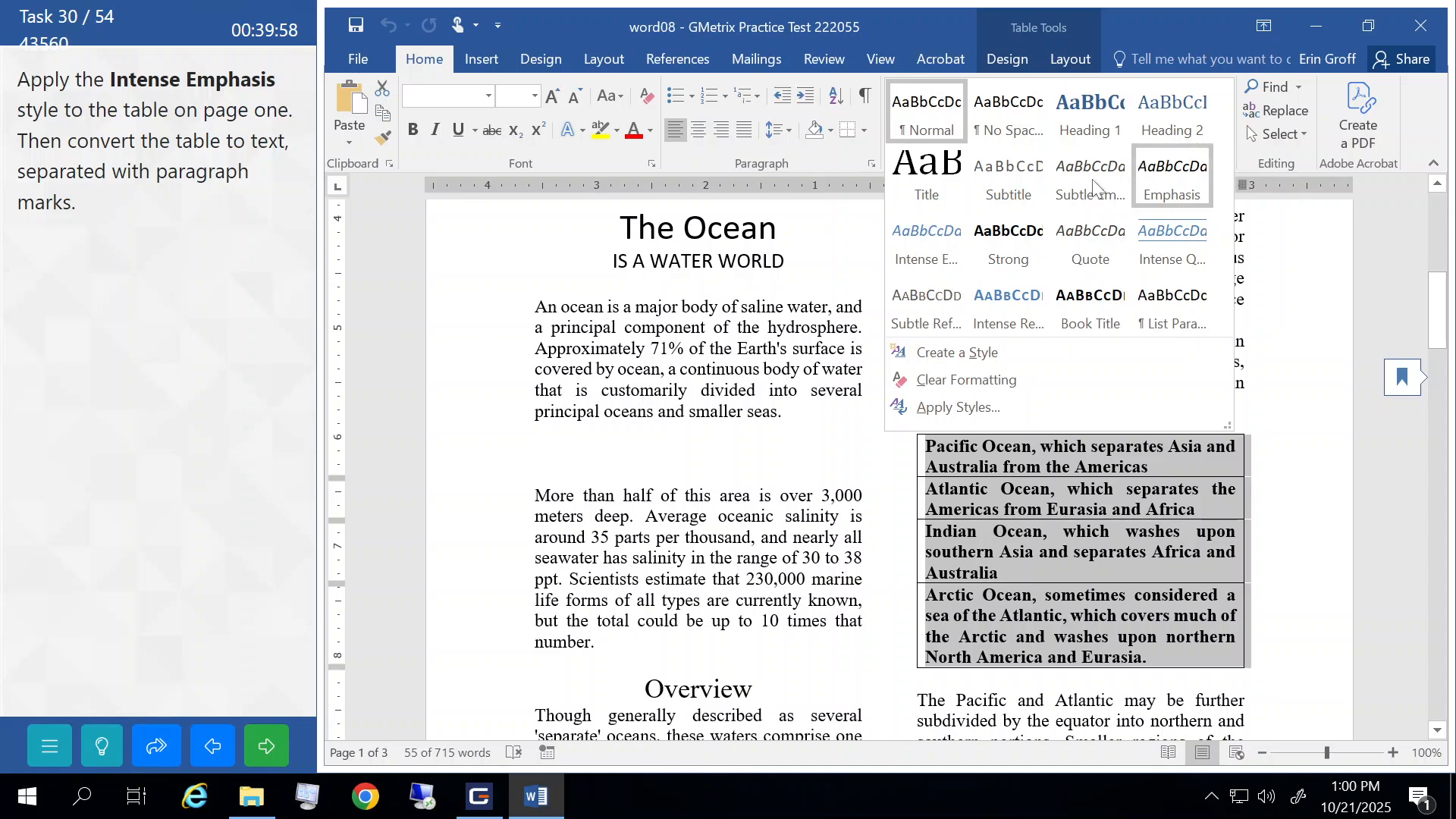
click(921, 241)
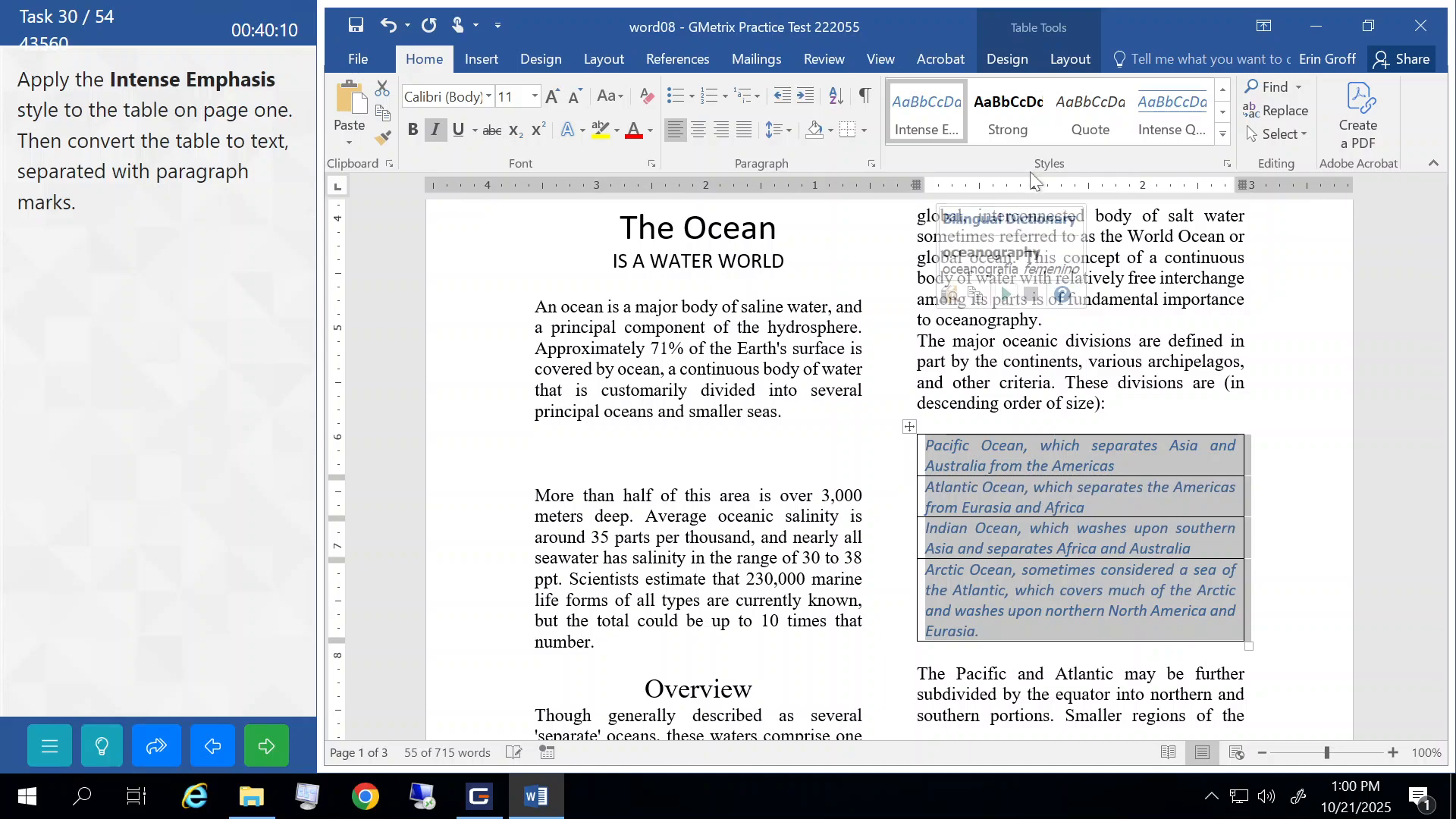
click(1068, 61)
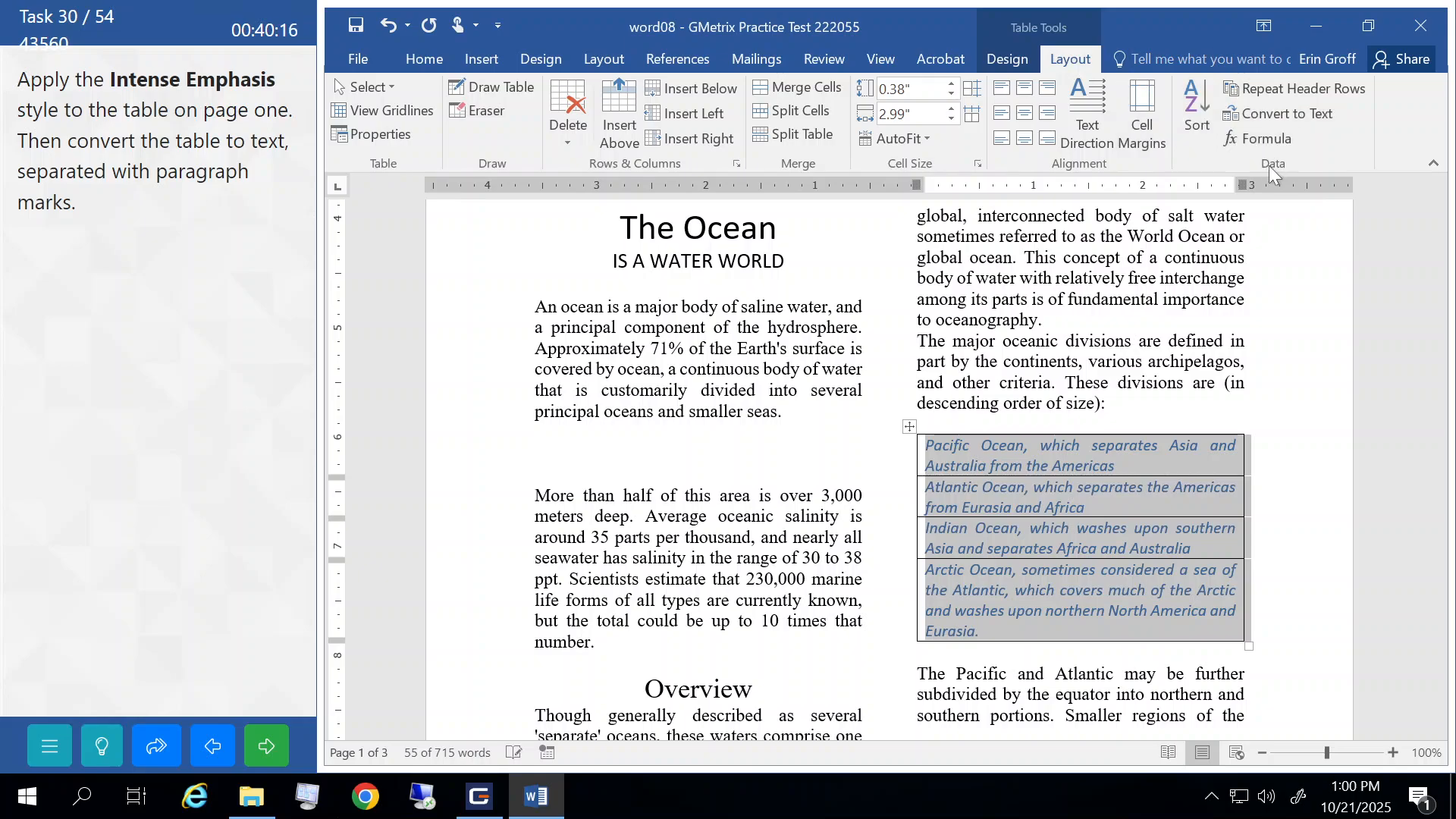
- Convert the ocean table to text separated by paragraph marks and submit the task
click(1269, 115)
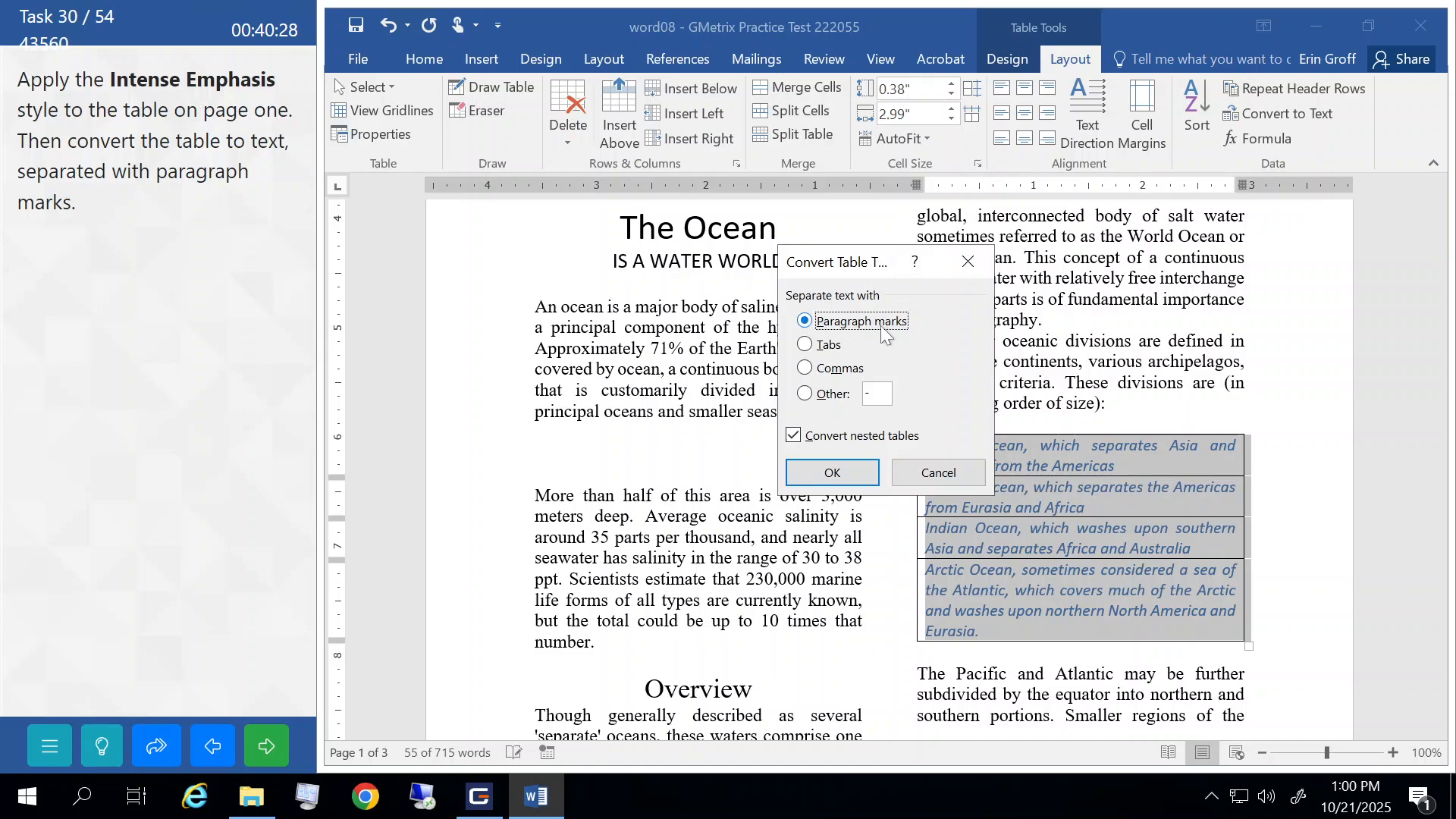
click(831, 472)
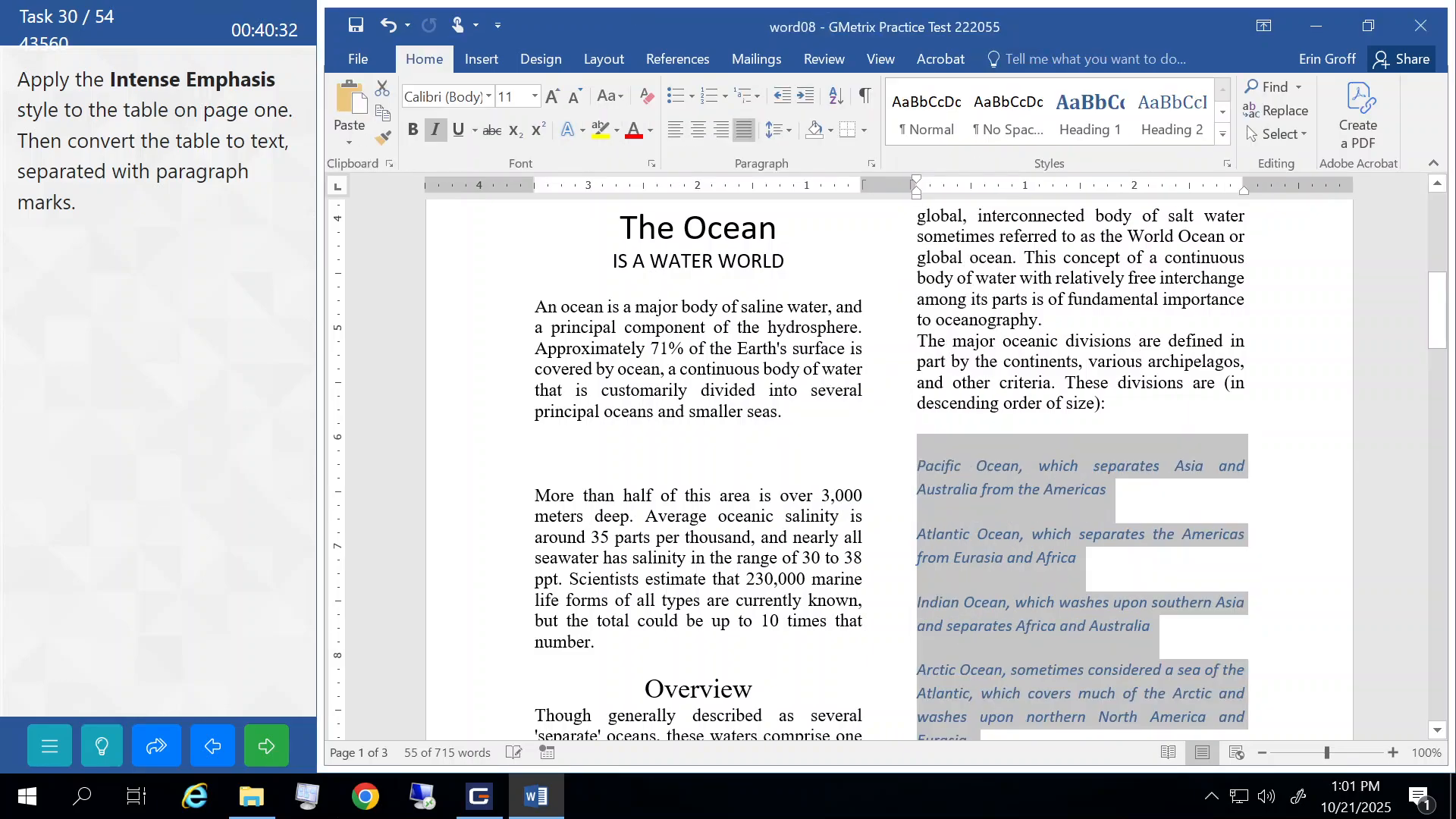
click(944, 382)
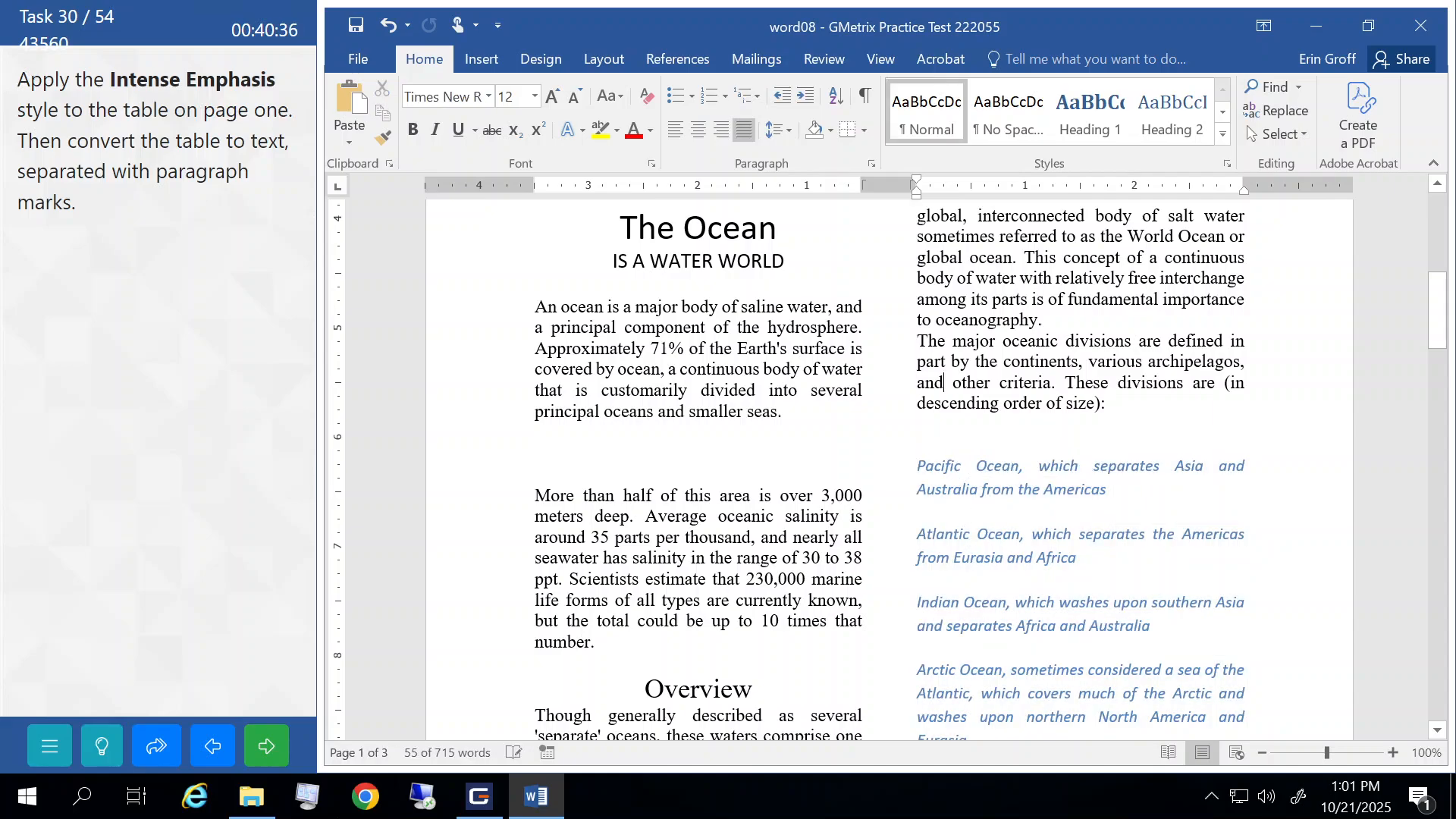
click(258, 751)
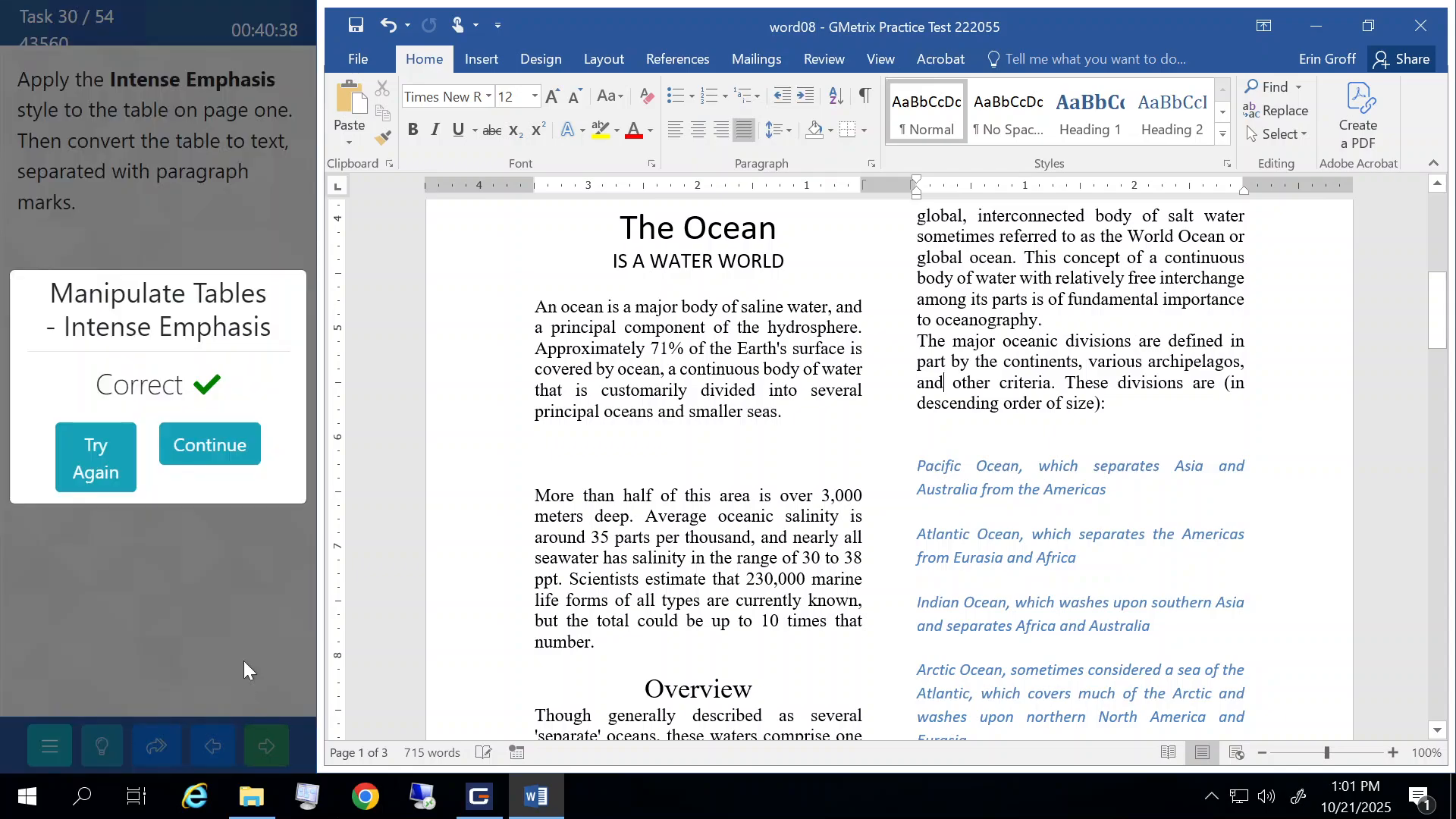
click(214, 445)
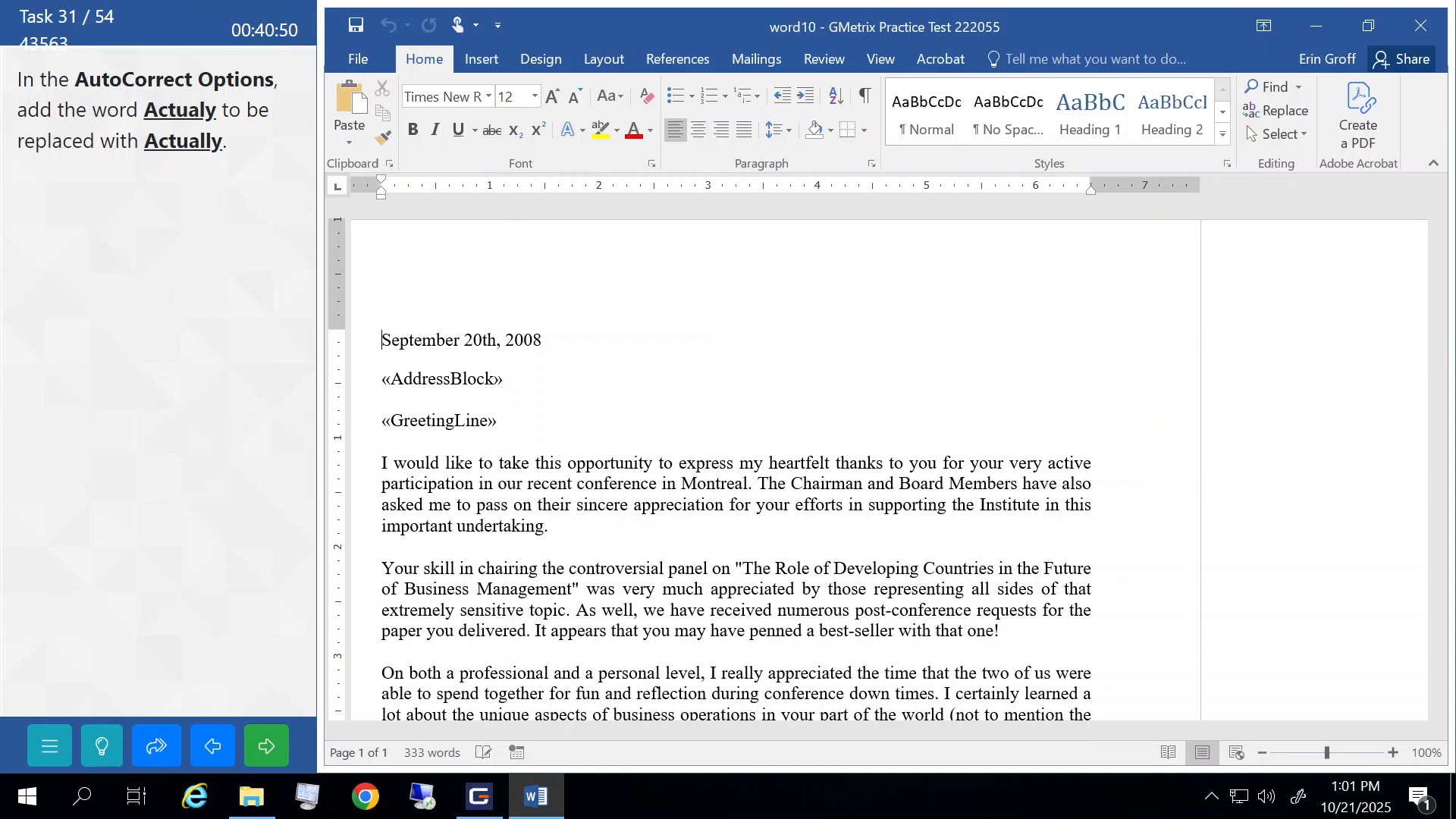
- Open the English (United States) AutoCorrect settings from Word Options' Proofing page
click(347, 61)
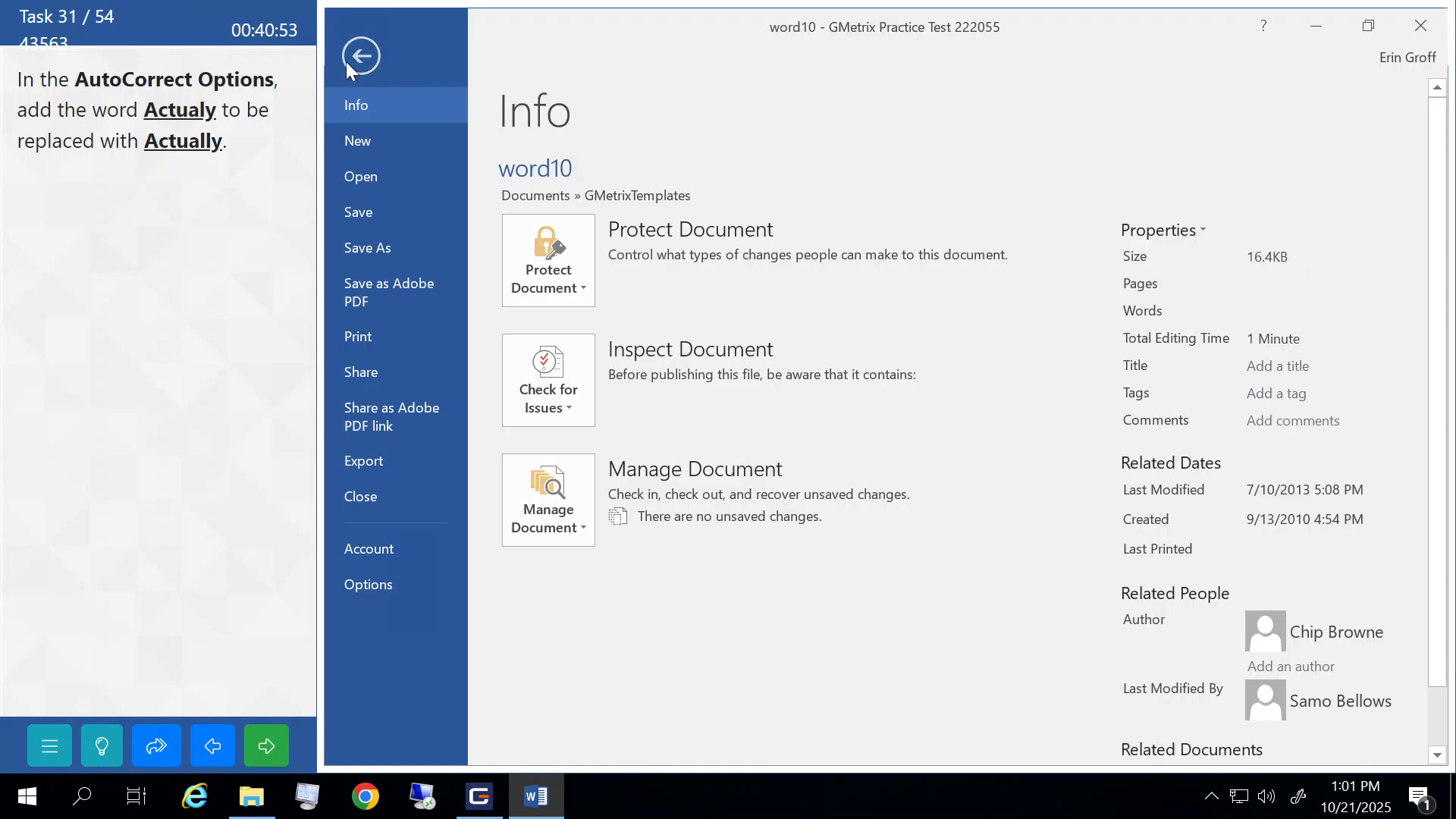
click(376, 583)
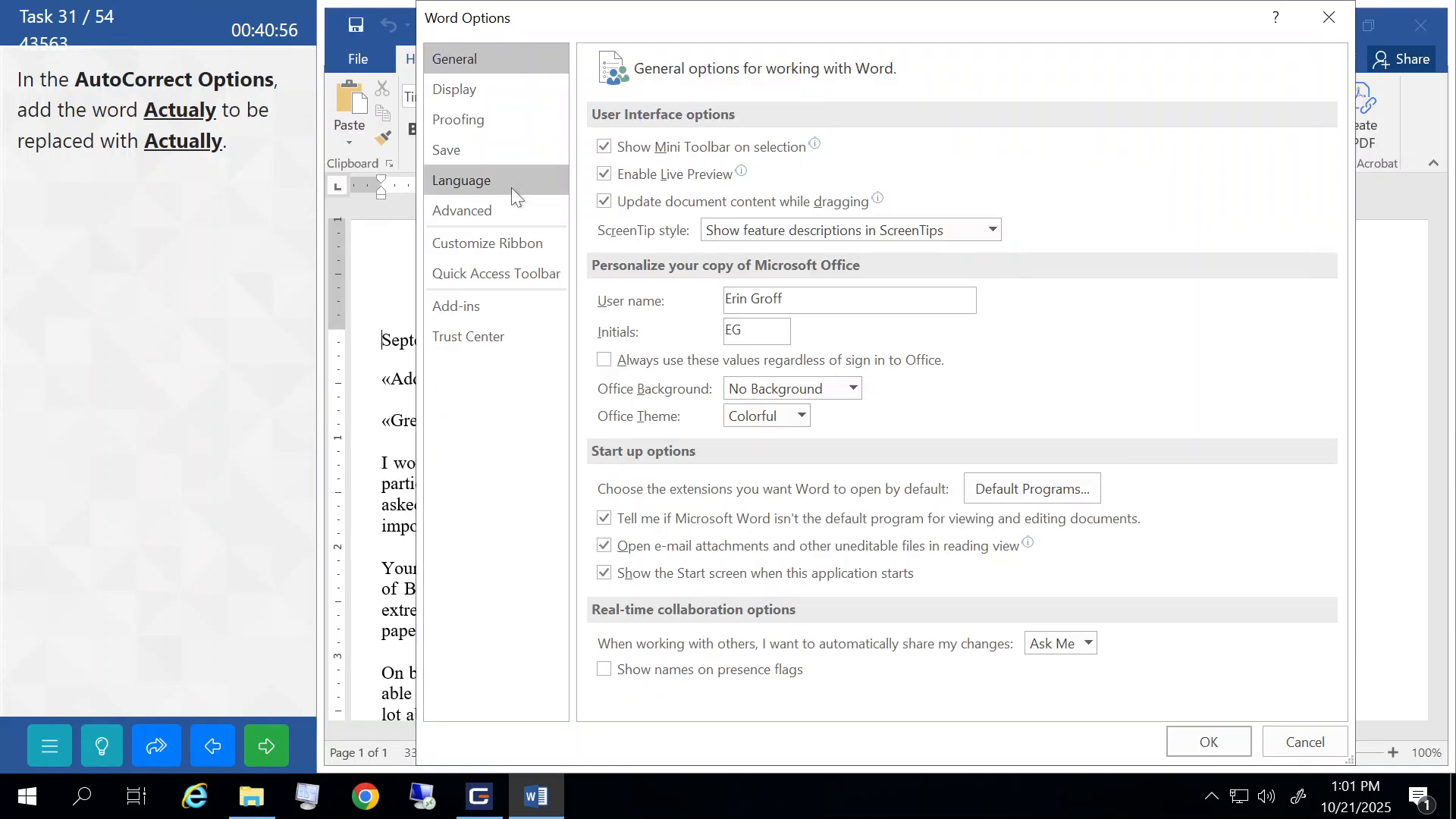
click(460, 126)
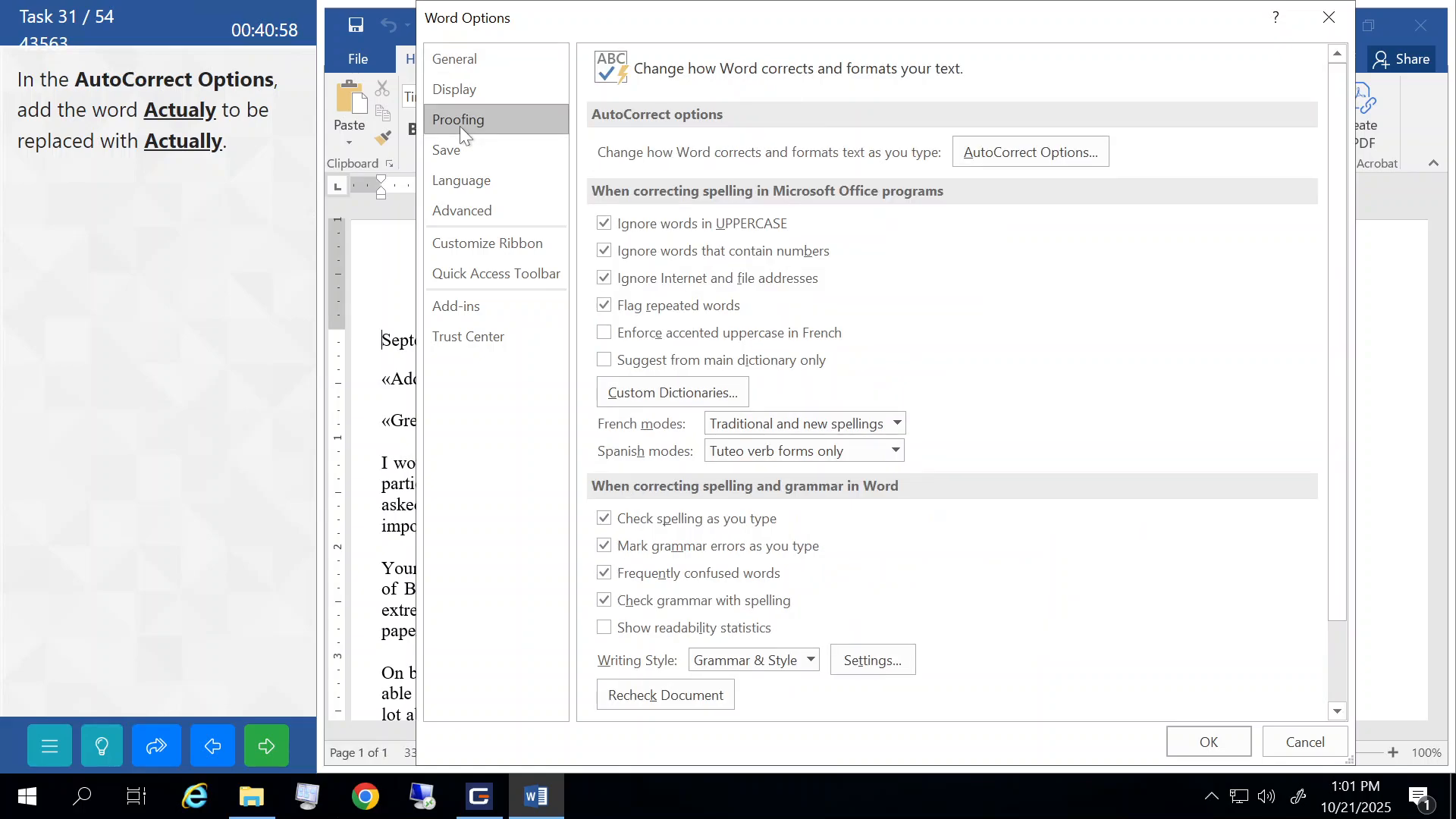
click(984, 158)
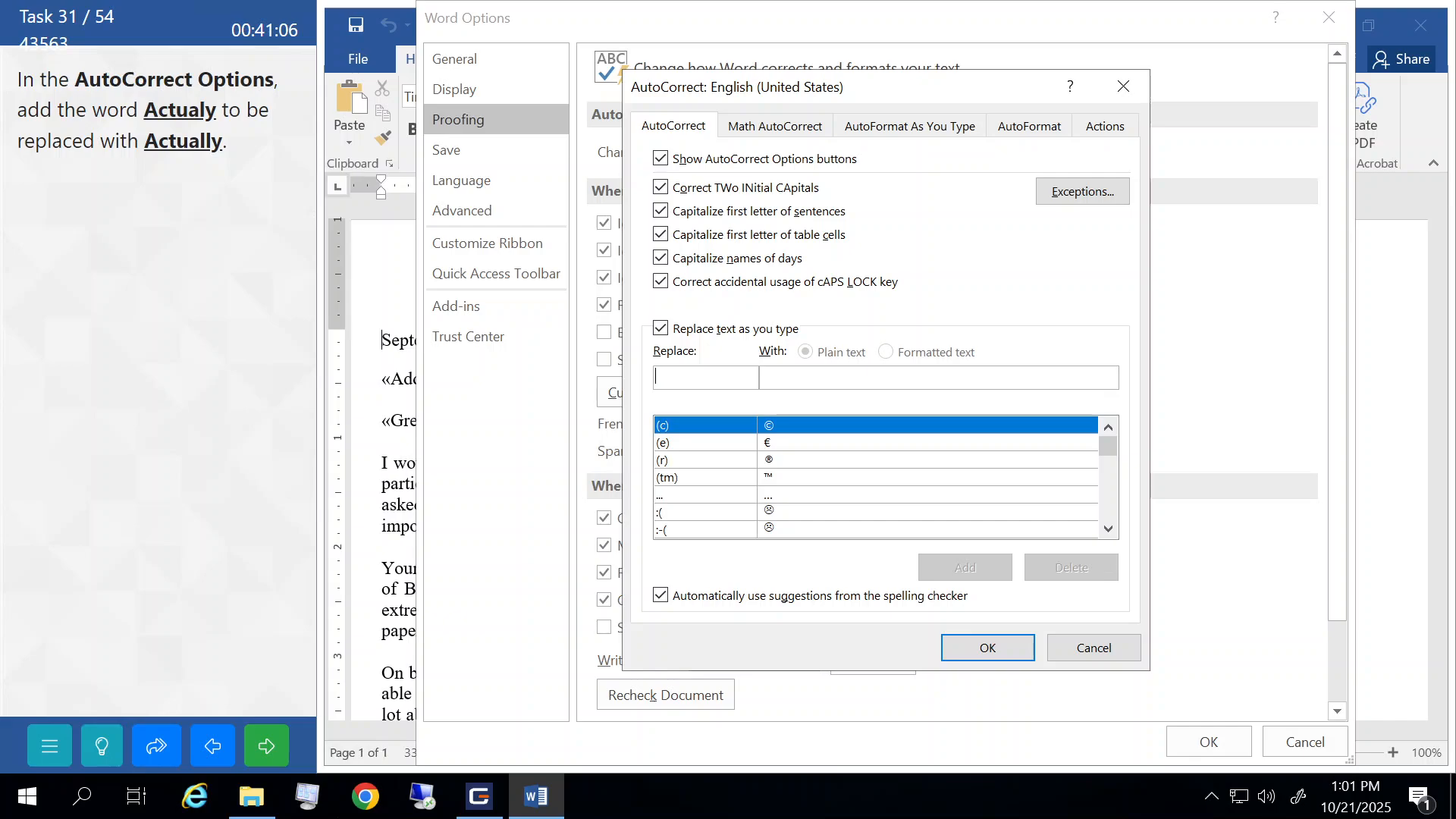
- Add an AutoCorrect entry replacing Actualy with Actually, close the dialogs, and submit the task
text(Actualy)
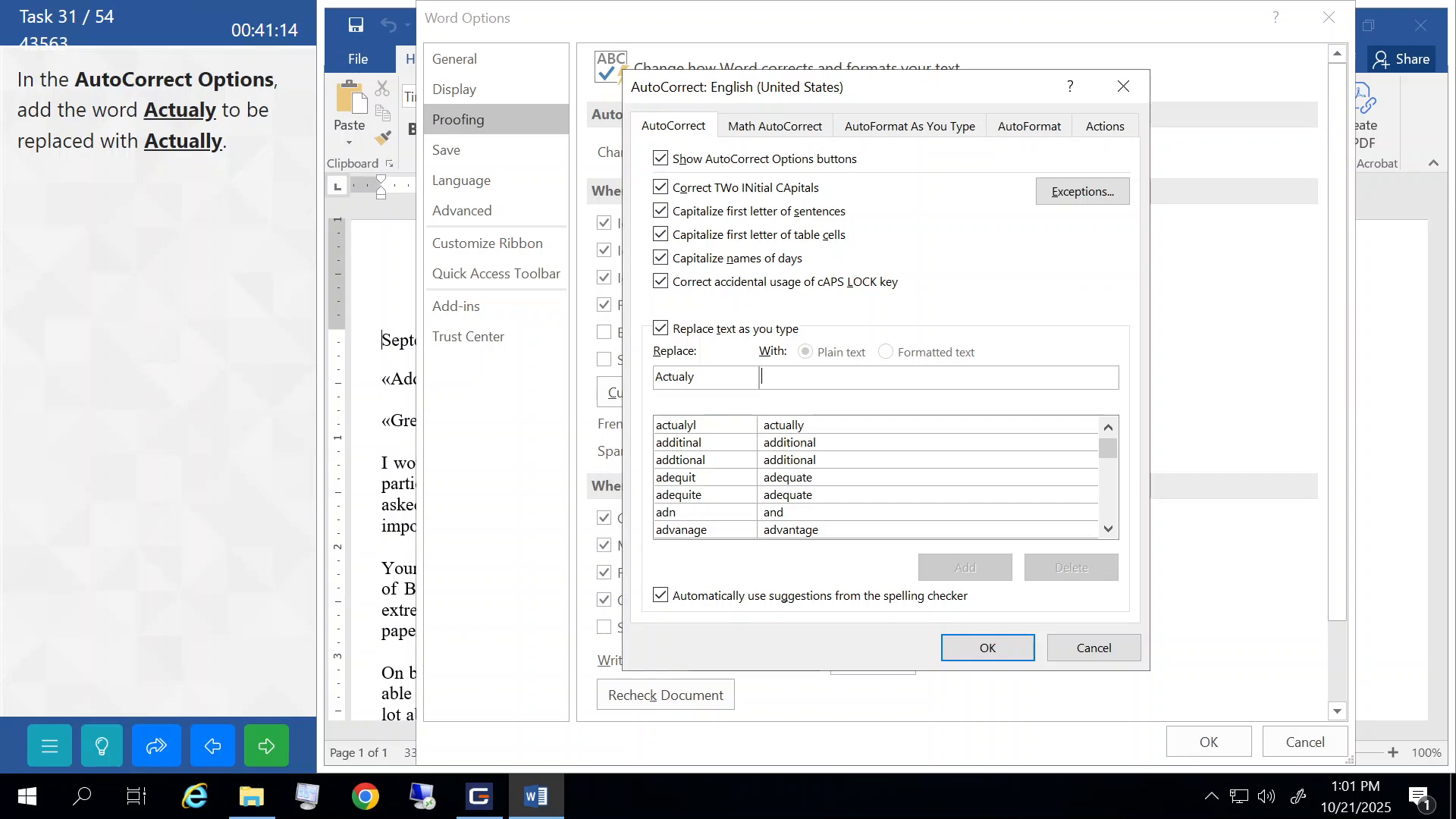
text(Actuall)
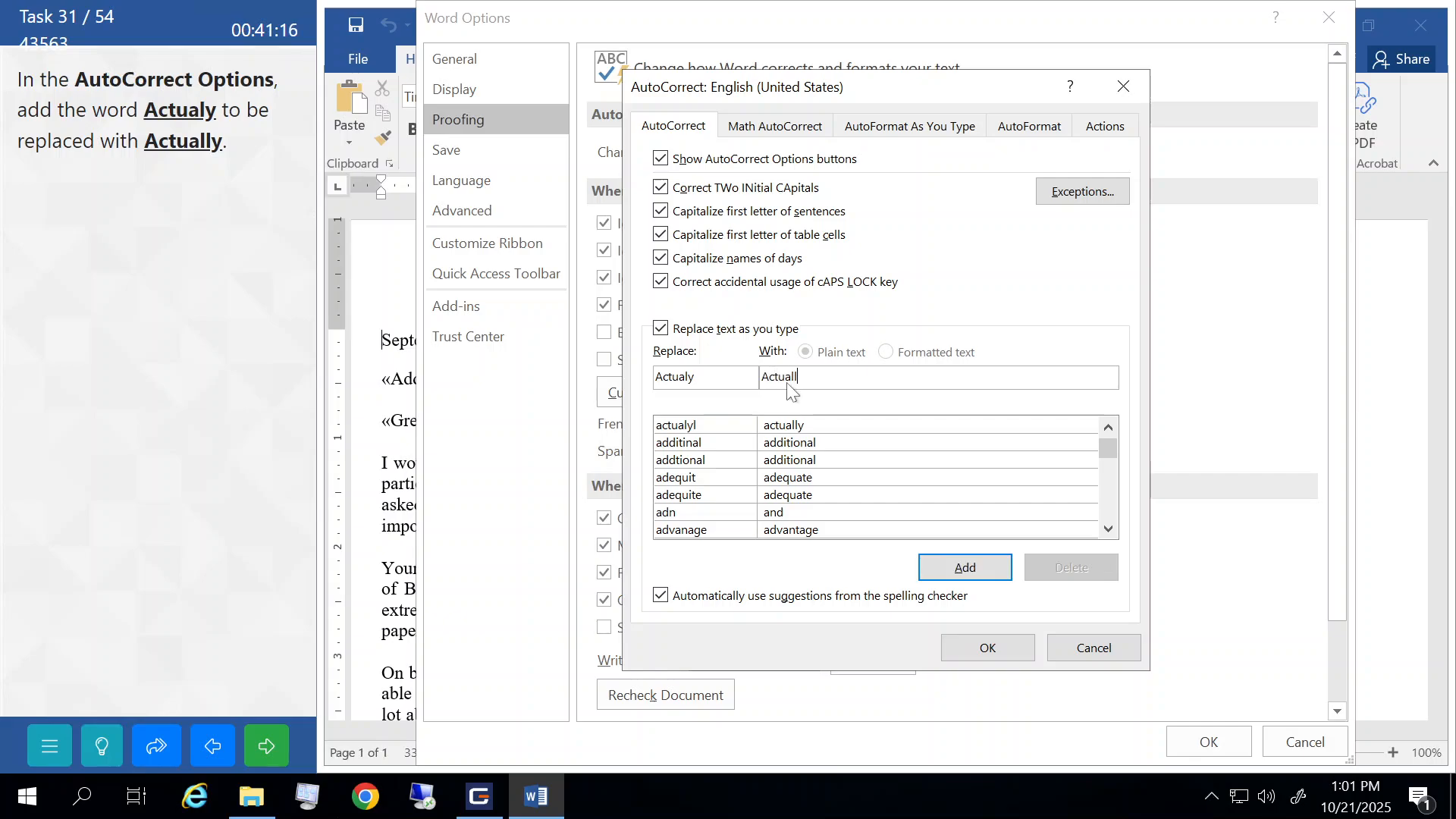
text(y)
click(957, 570)
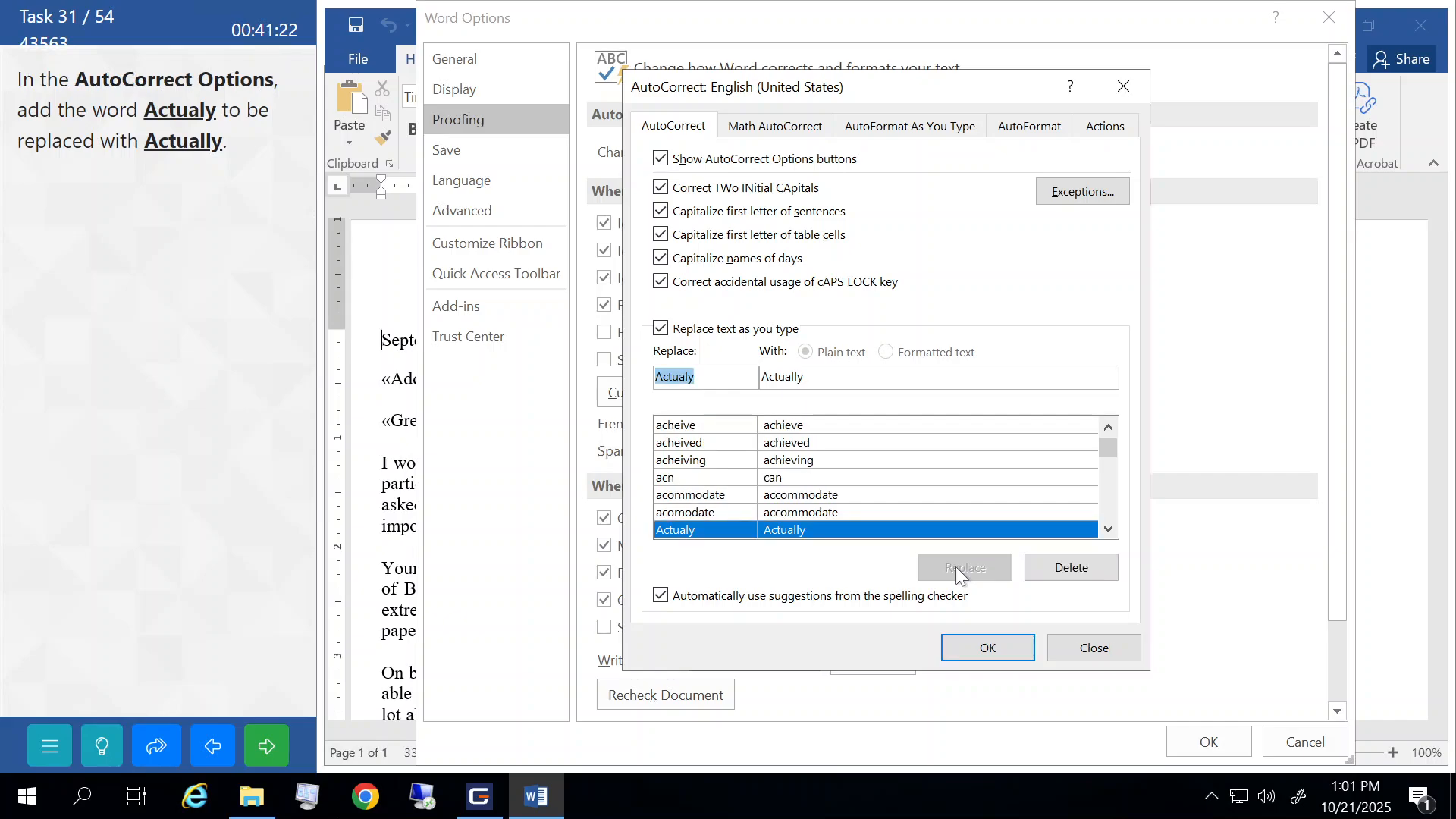
click(996, 643)
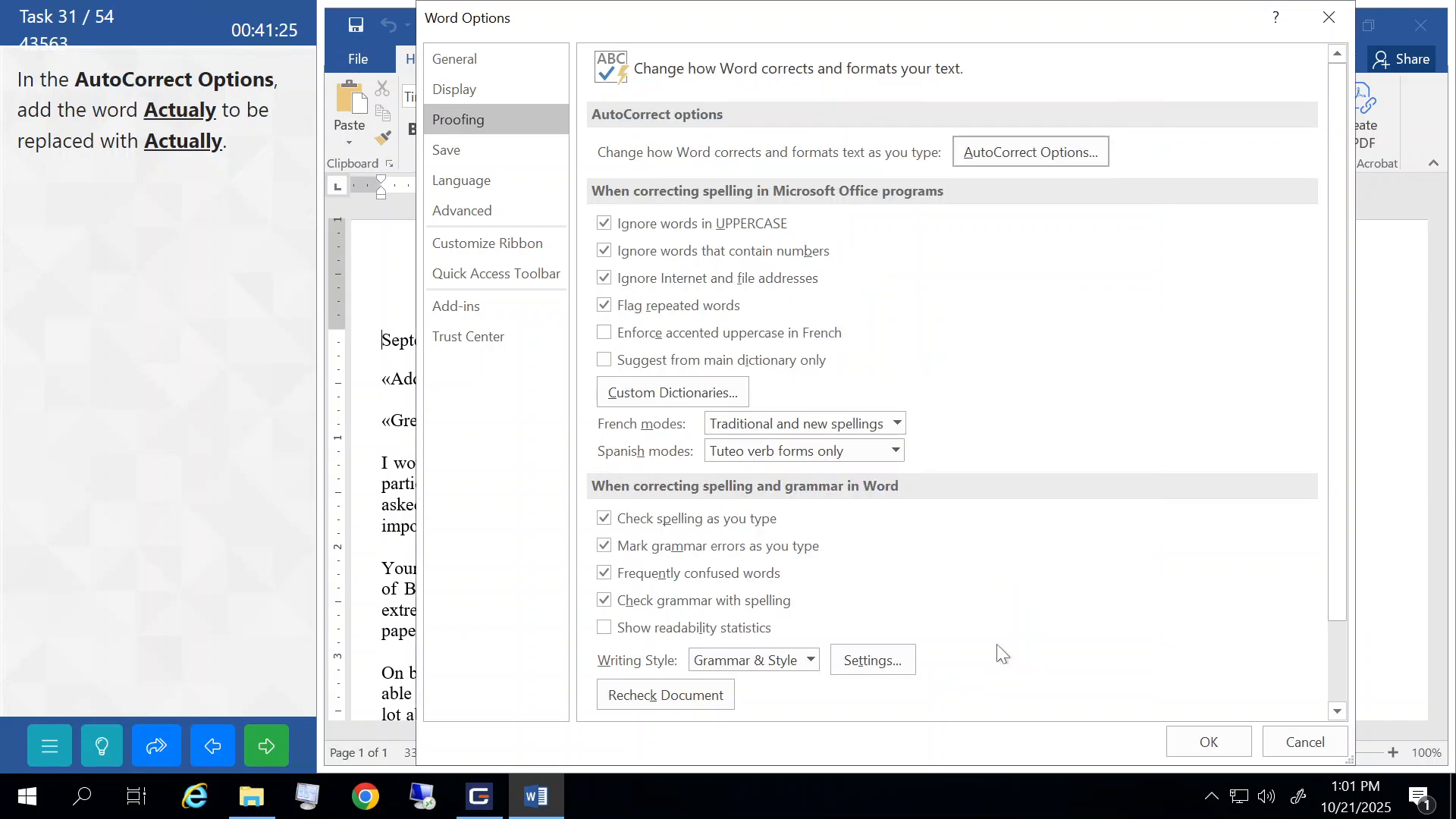
click(1200, 741)
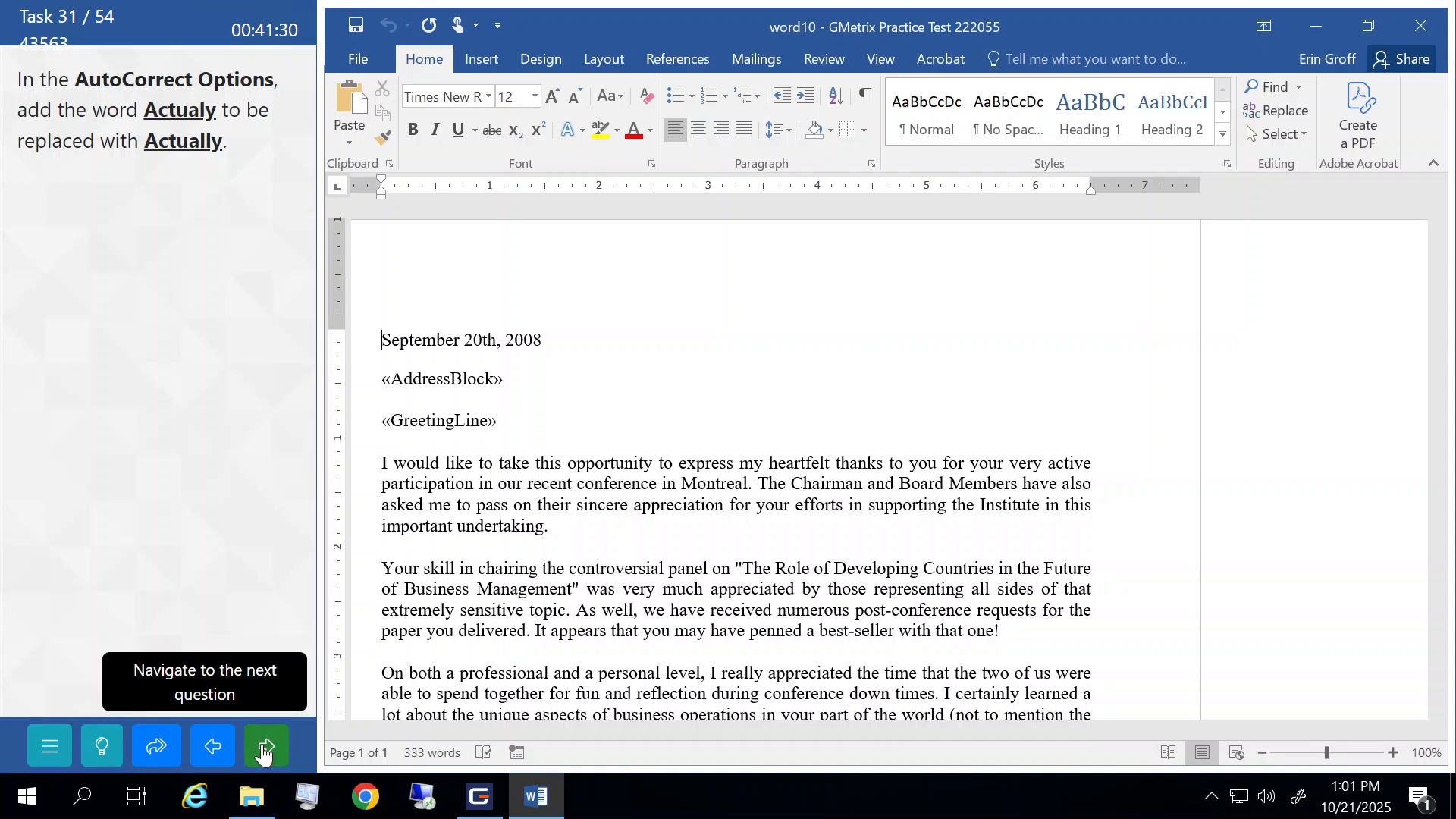
click(263, 747)
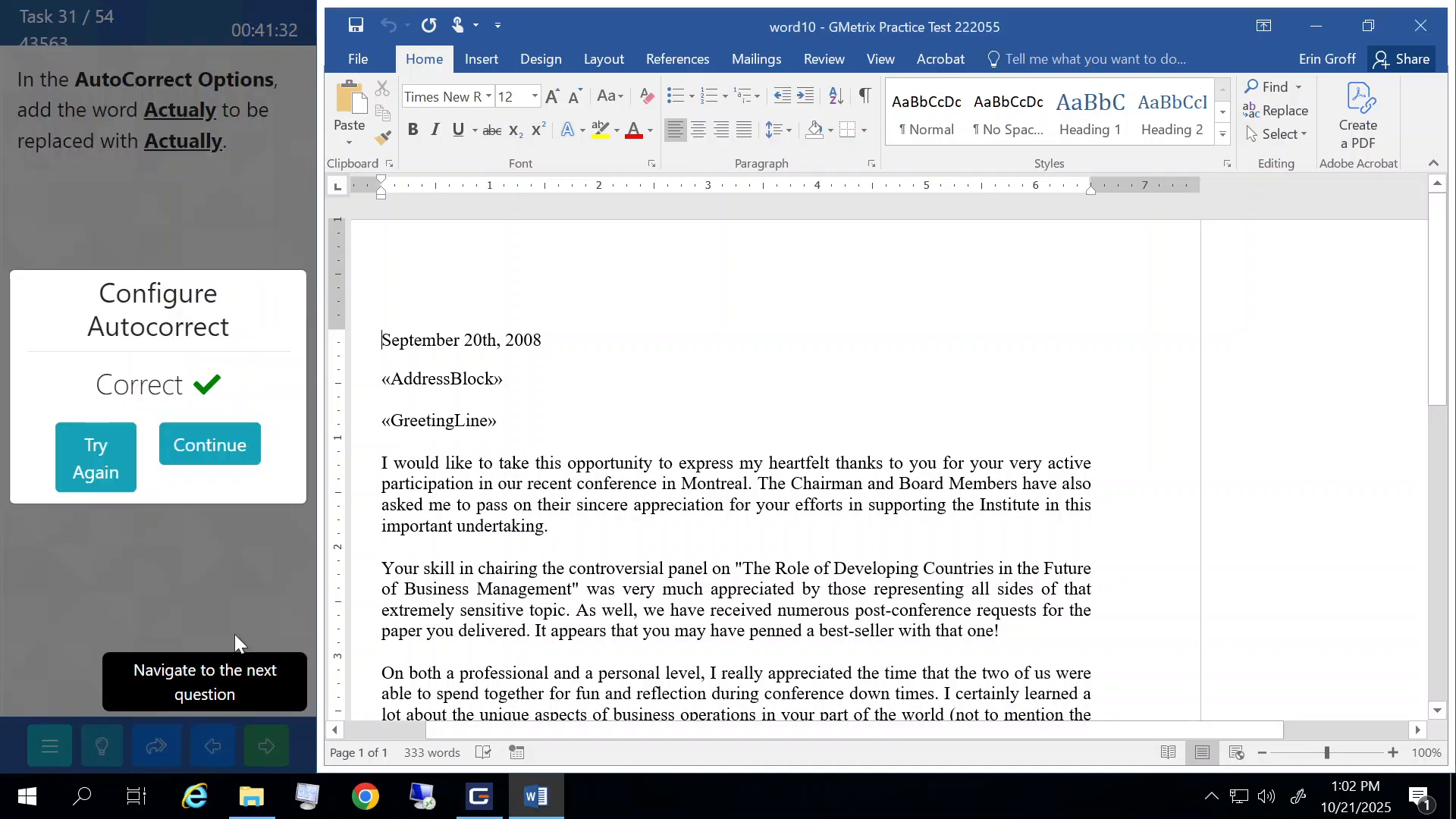
click(217, 450)
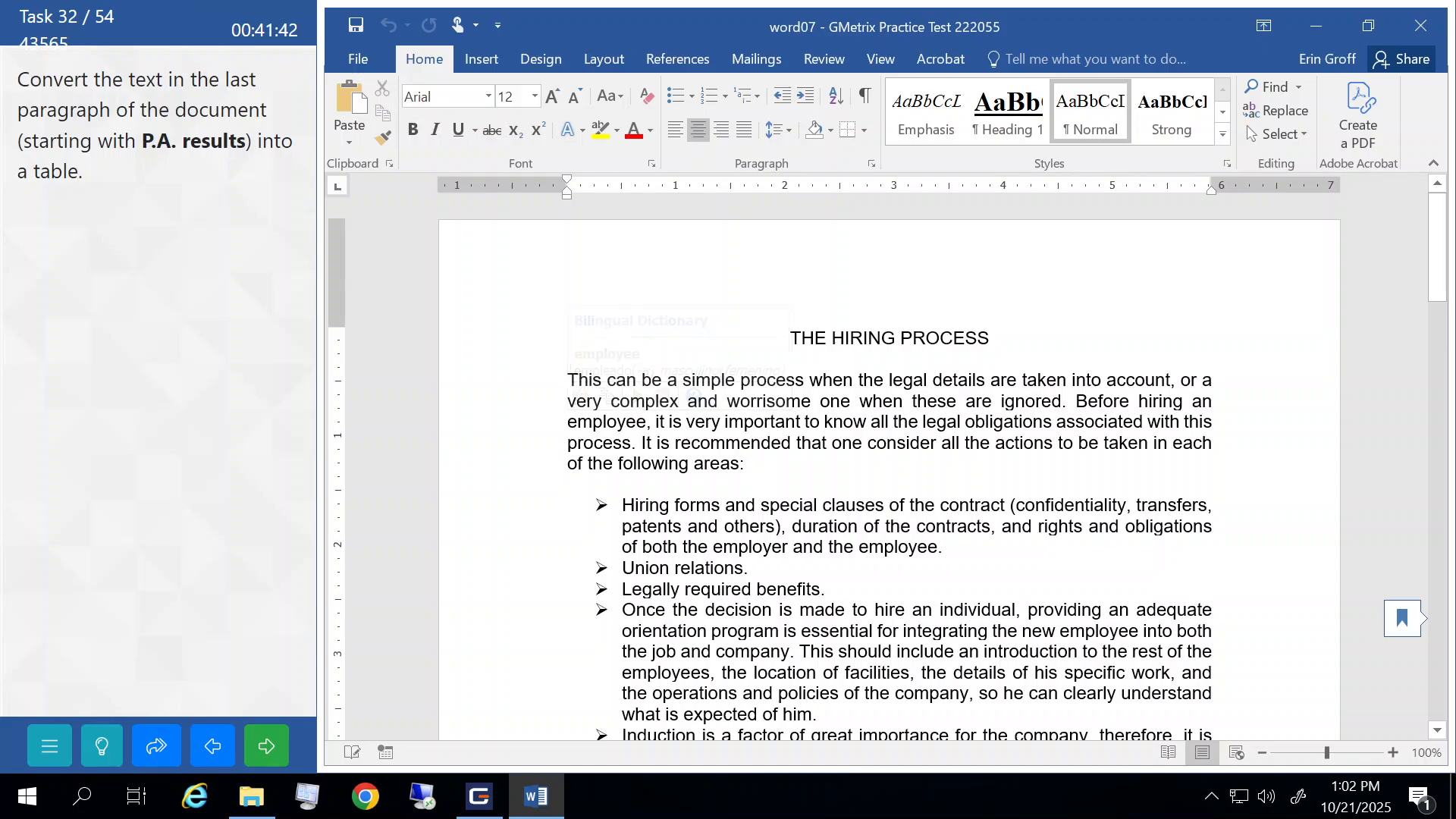
- Convert the P. A. results lines through 'Less than 25 Nothing' into a two-column table
scroll(591, 434, down, 10)
scroll(590, 433, down, 20)
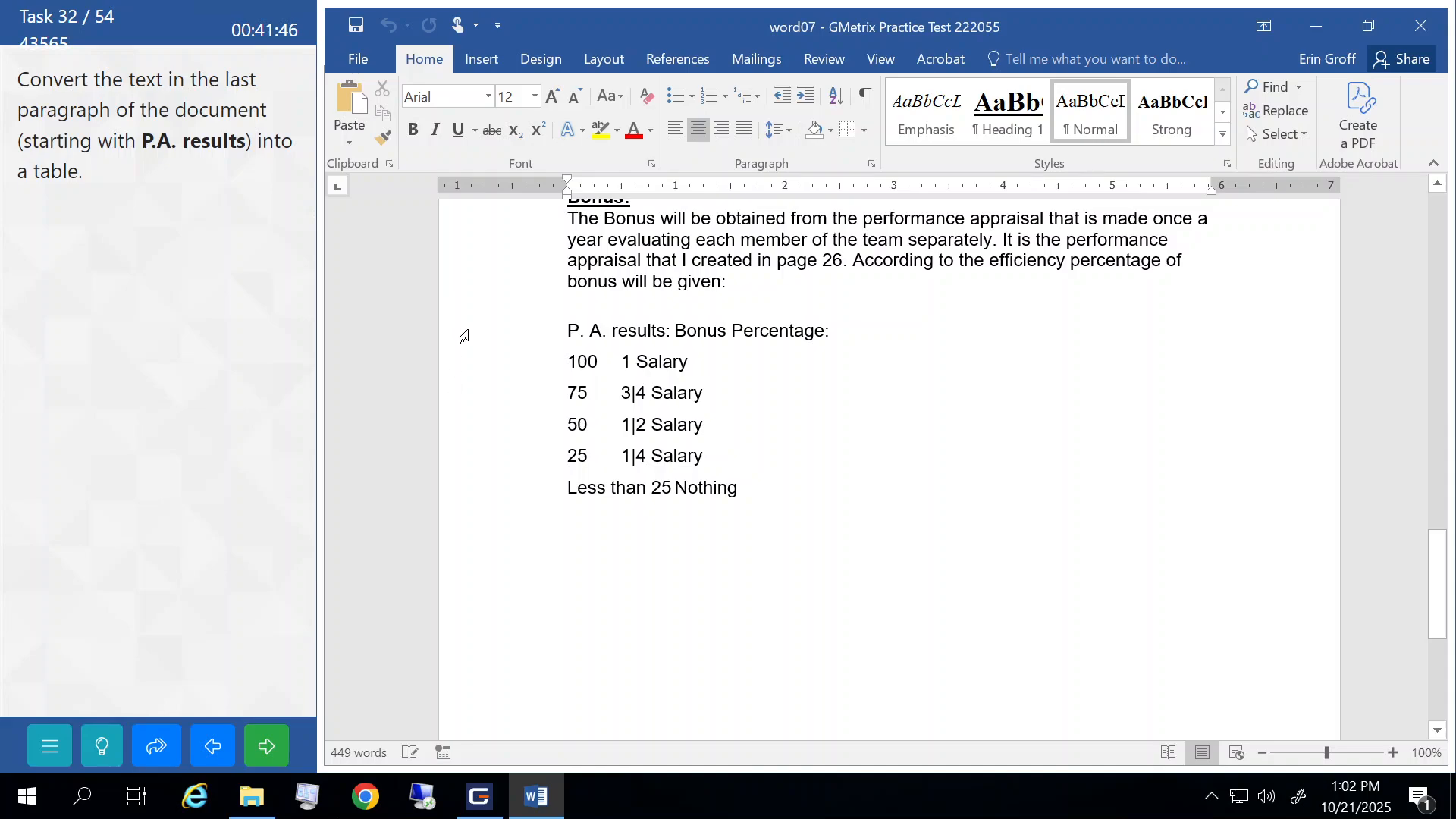
drag(464, 336, 526, 494)
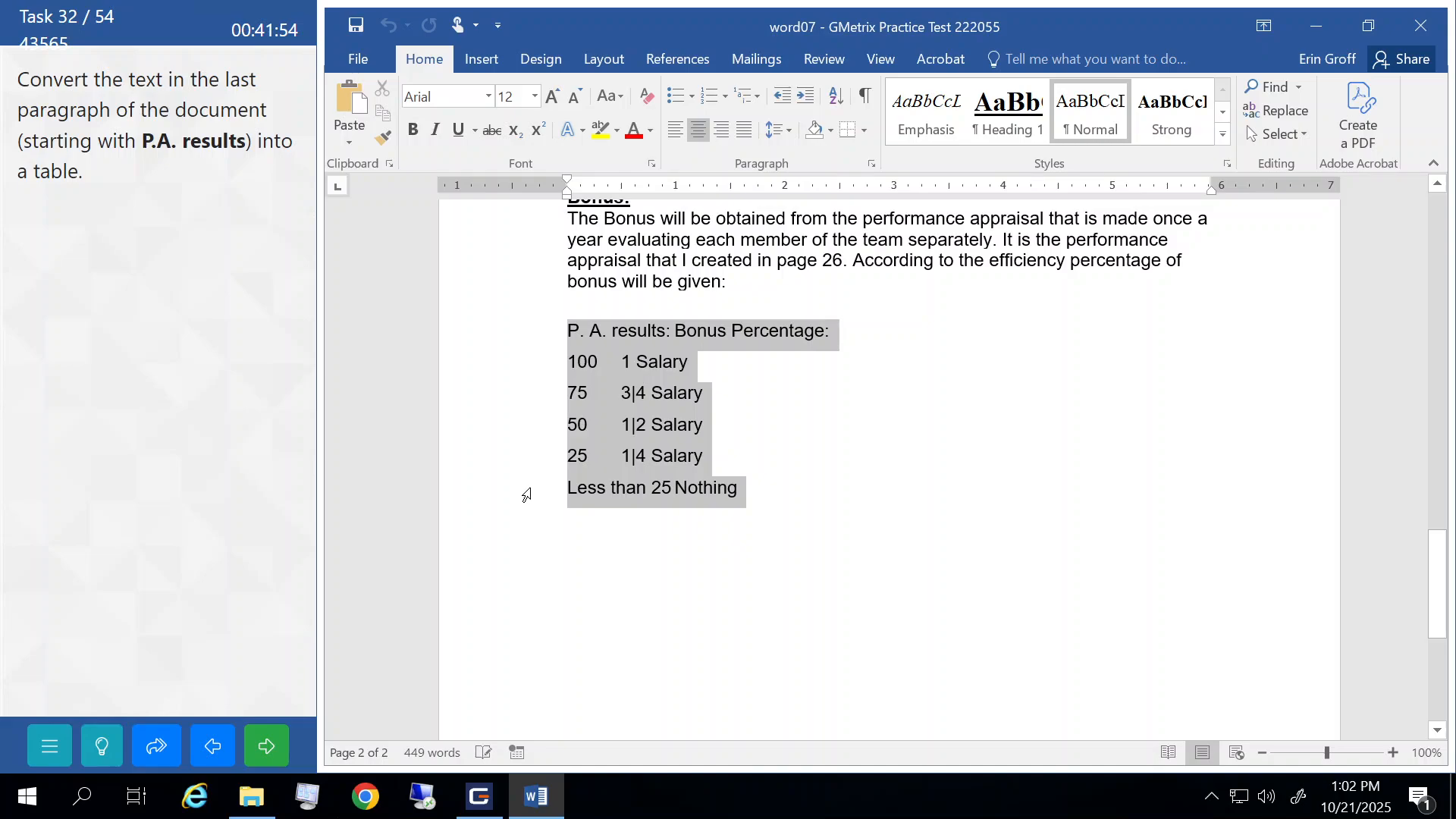
click(482, 59)
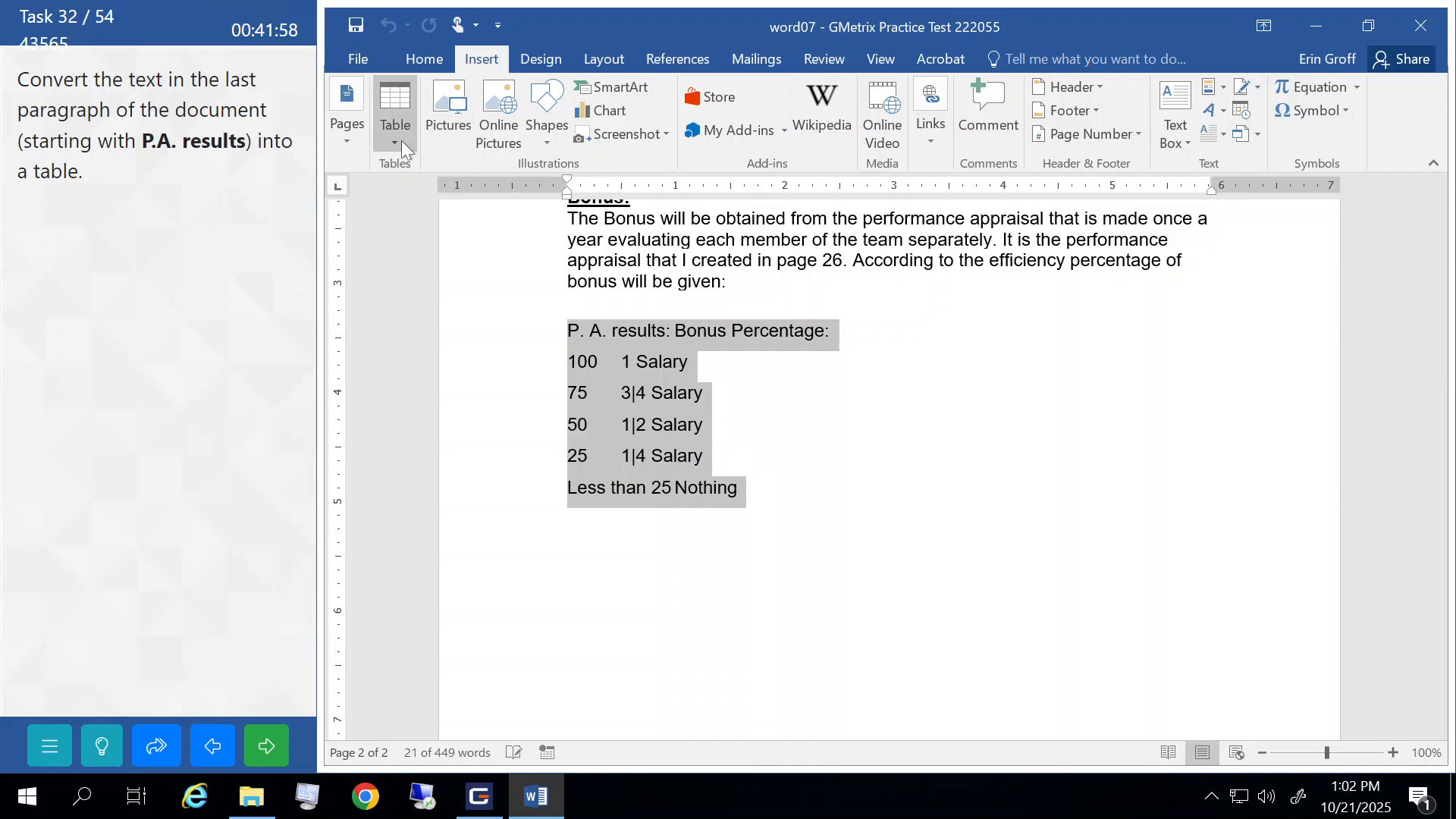
click(397, 141)
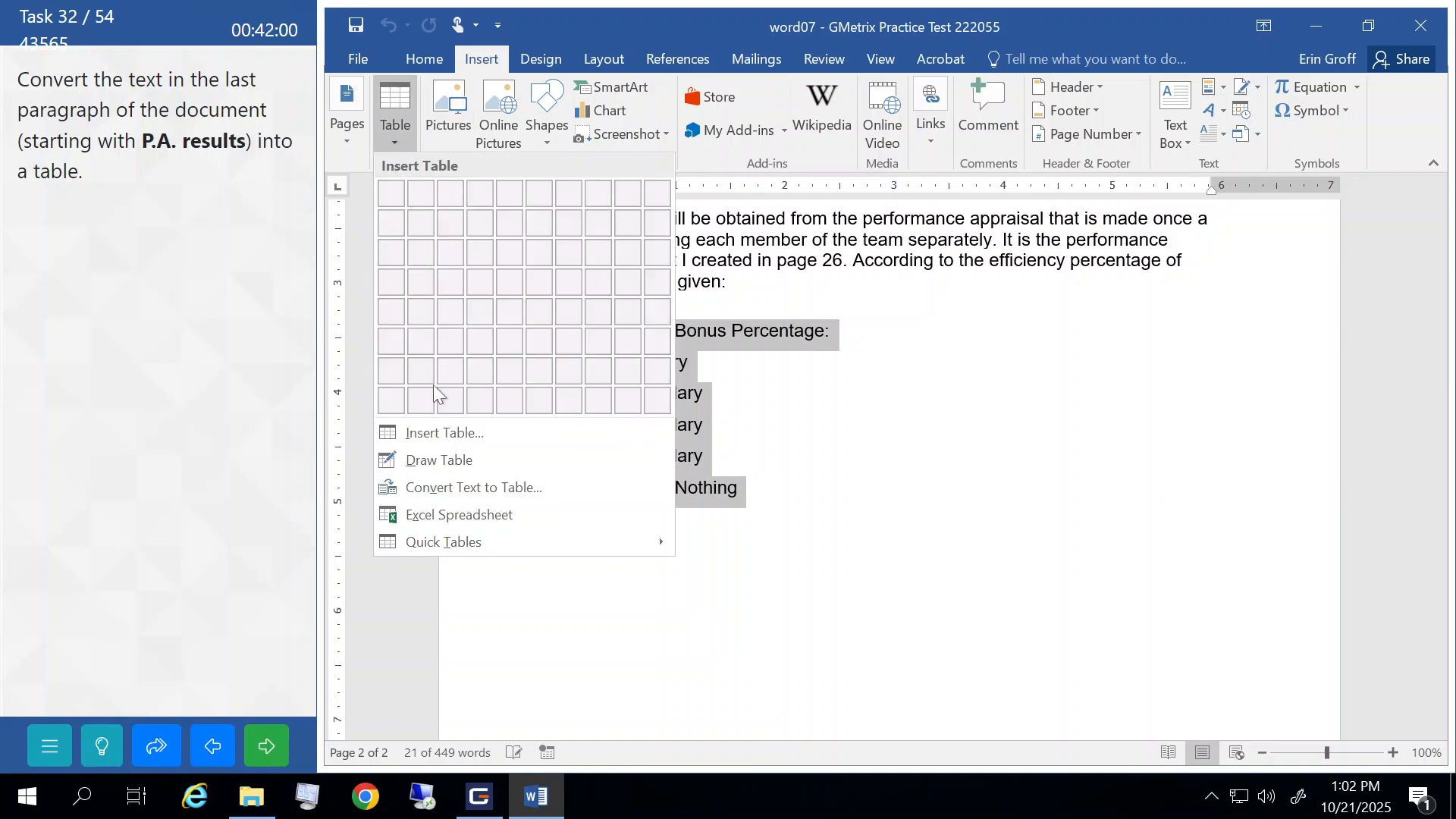
click(448, 490)
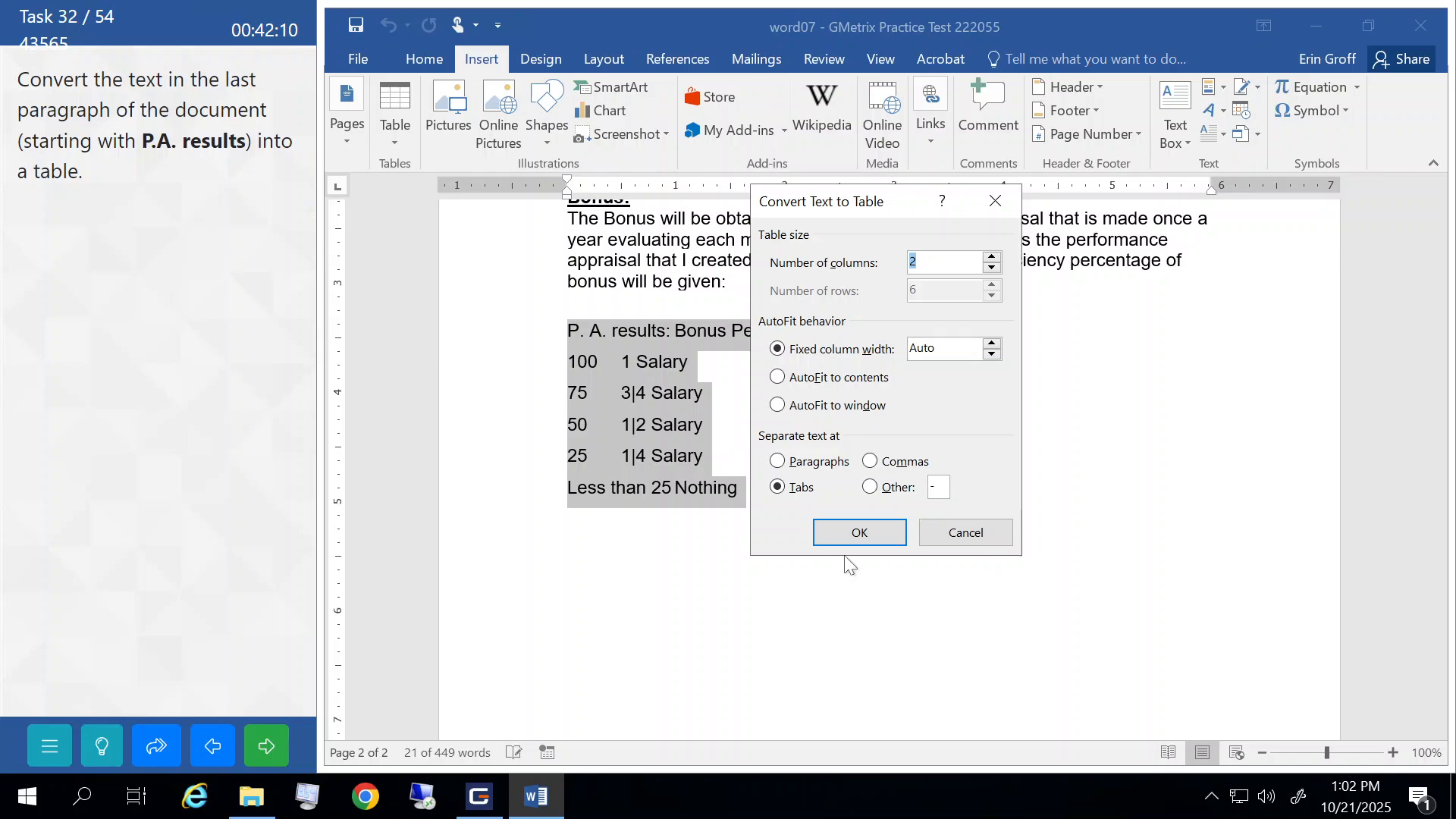
click(859, 536)
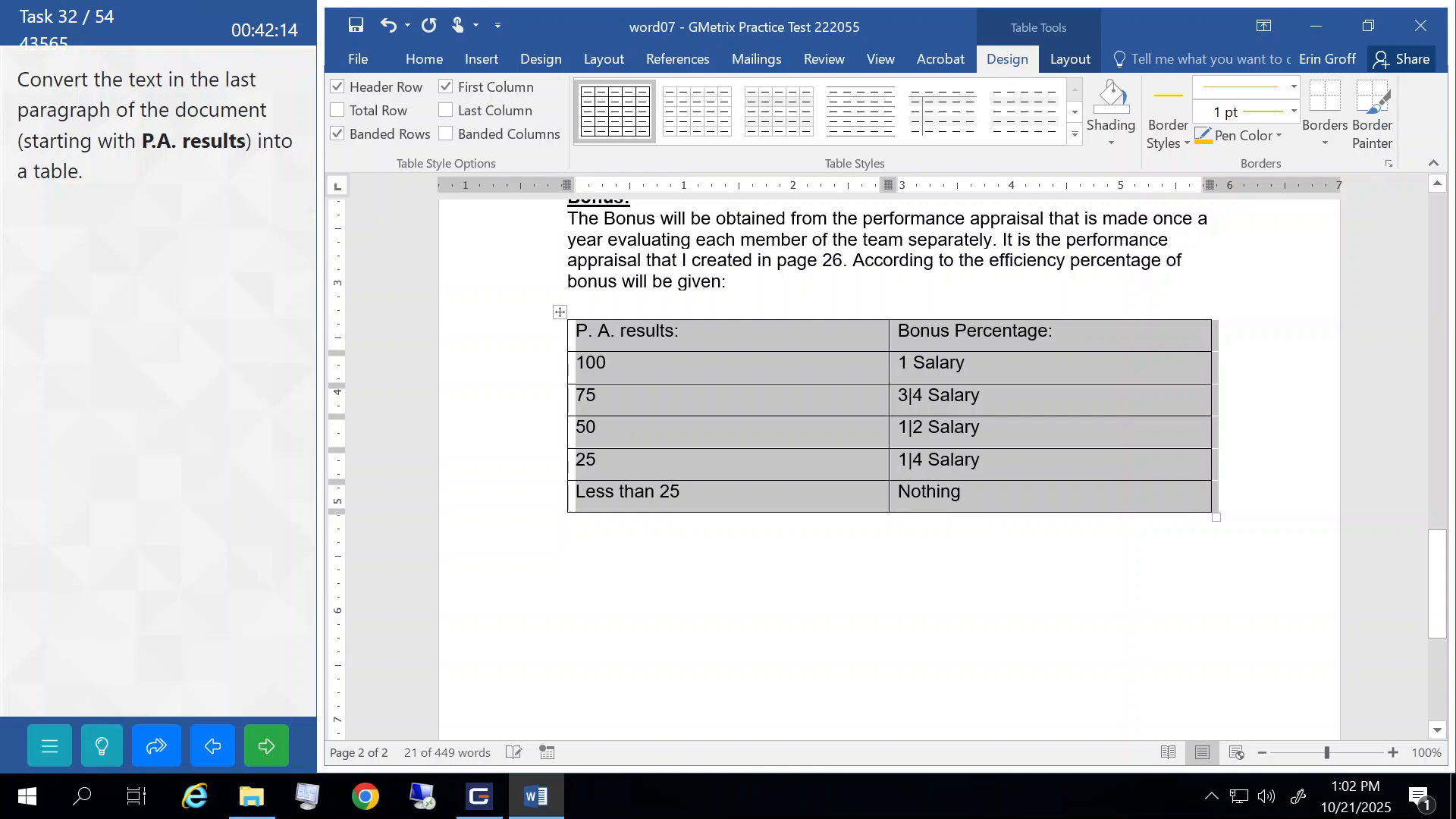
- Deselect the new table and submit the task
click(705, 259)
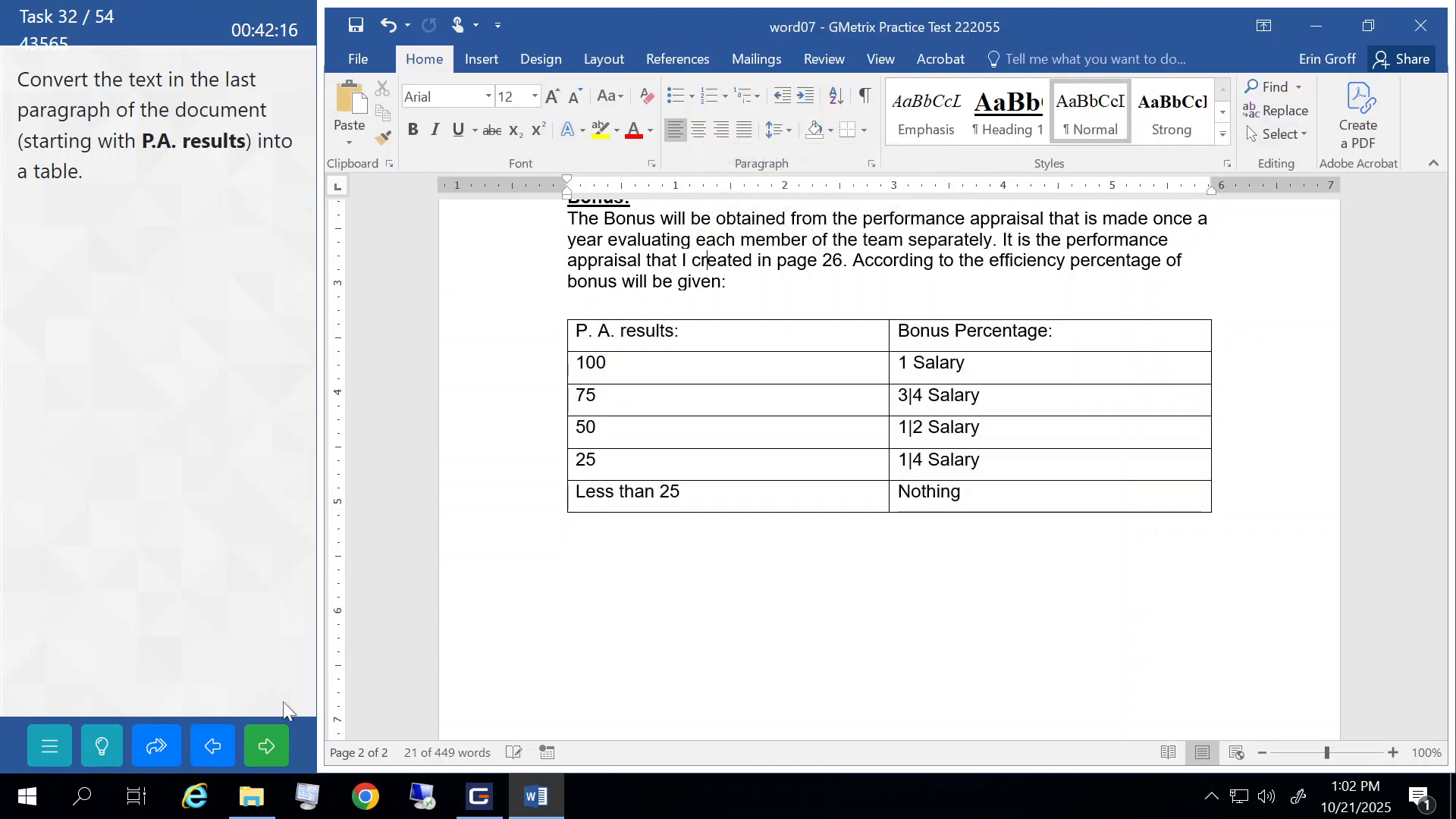
click(265, 750)
click(198, 454)
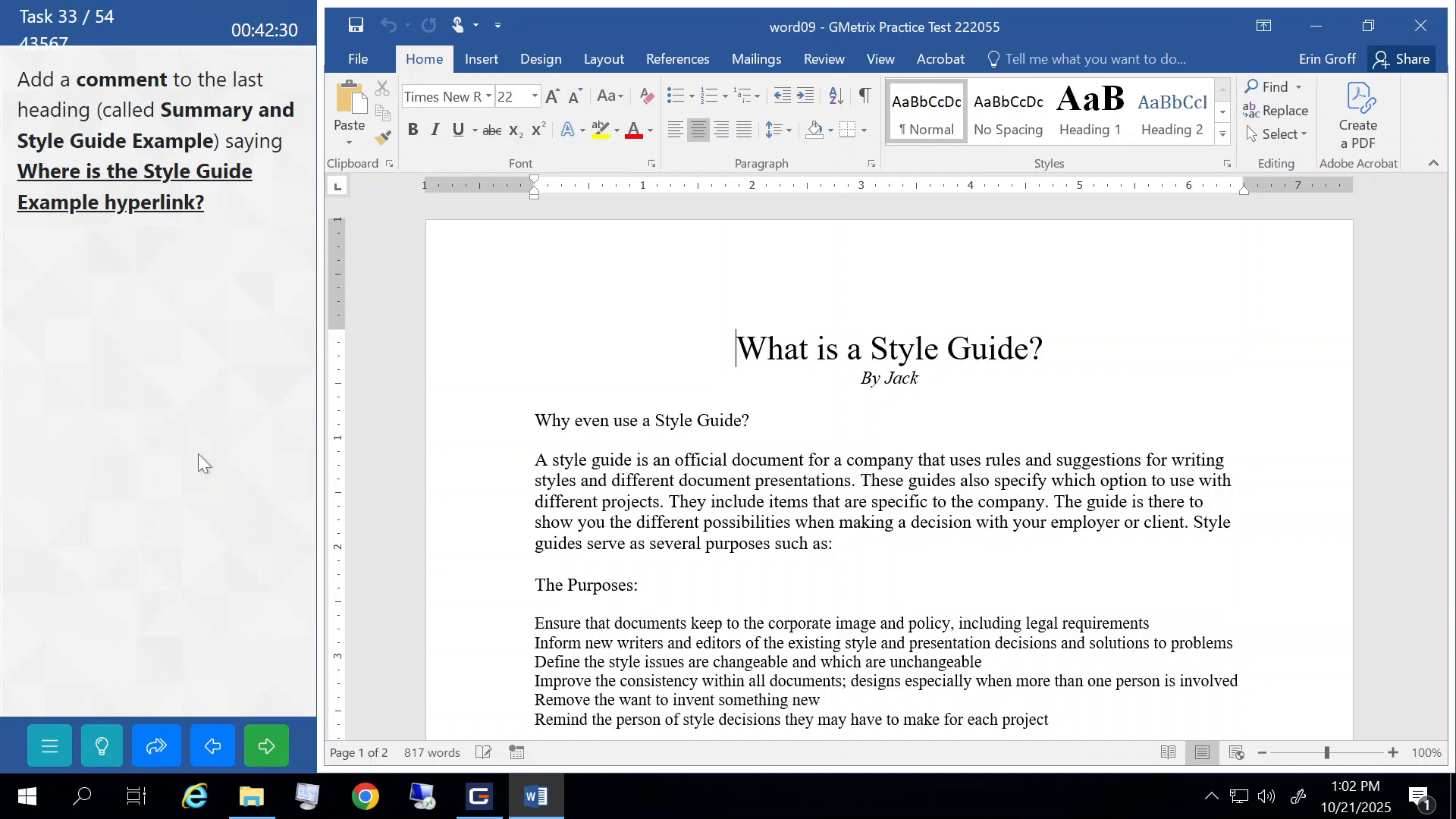
- Comment 'Where is the Style Guide Example hyperlink?' on the Summary and Style Guide Example heading
scroll(633, 511, down, 15)
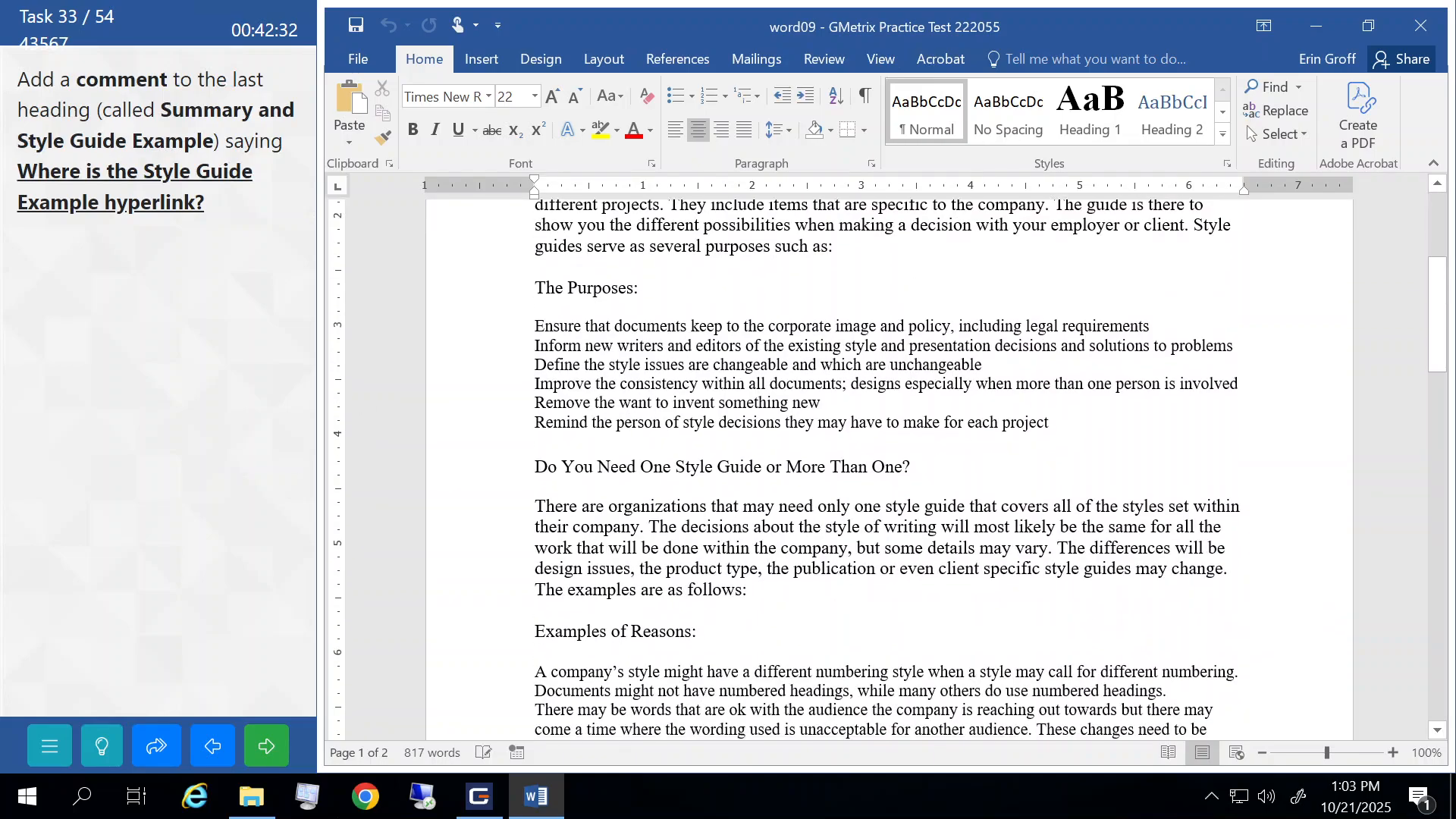
scroll(634, 513, down, 8)
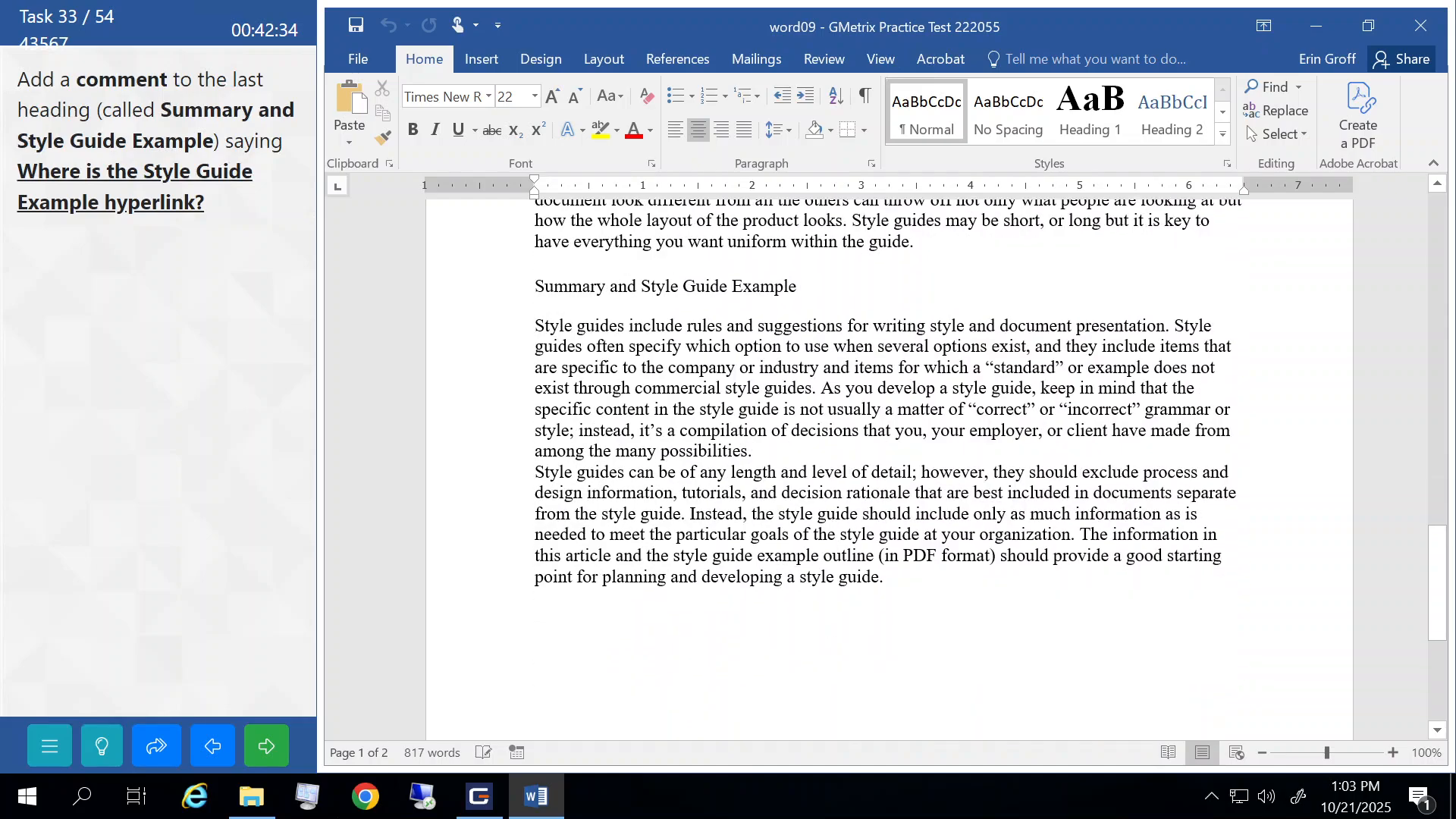
click(433, 290)
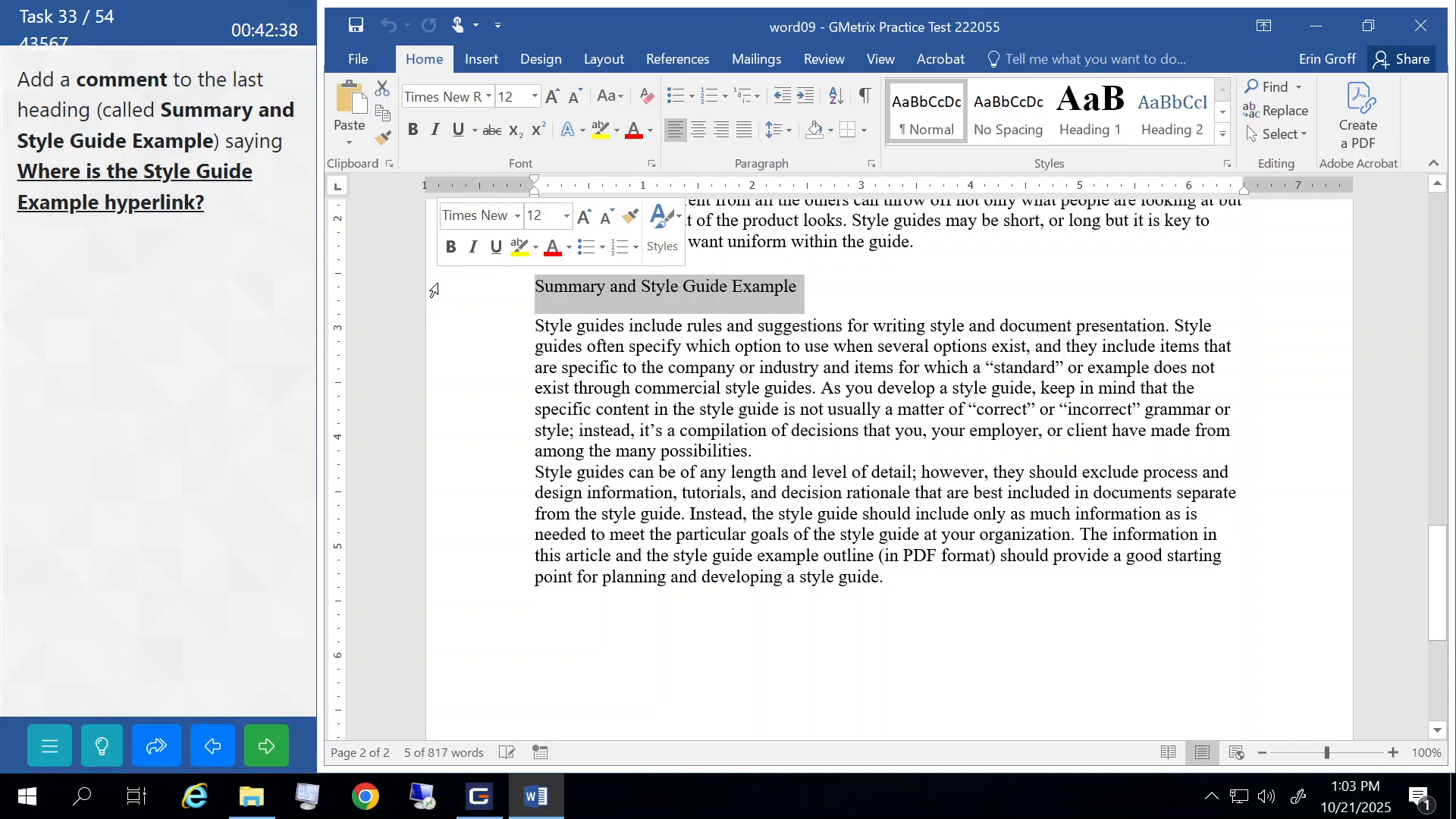
click(825, 59)
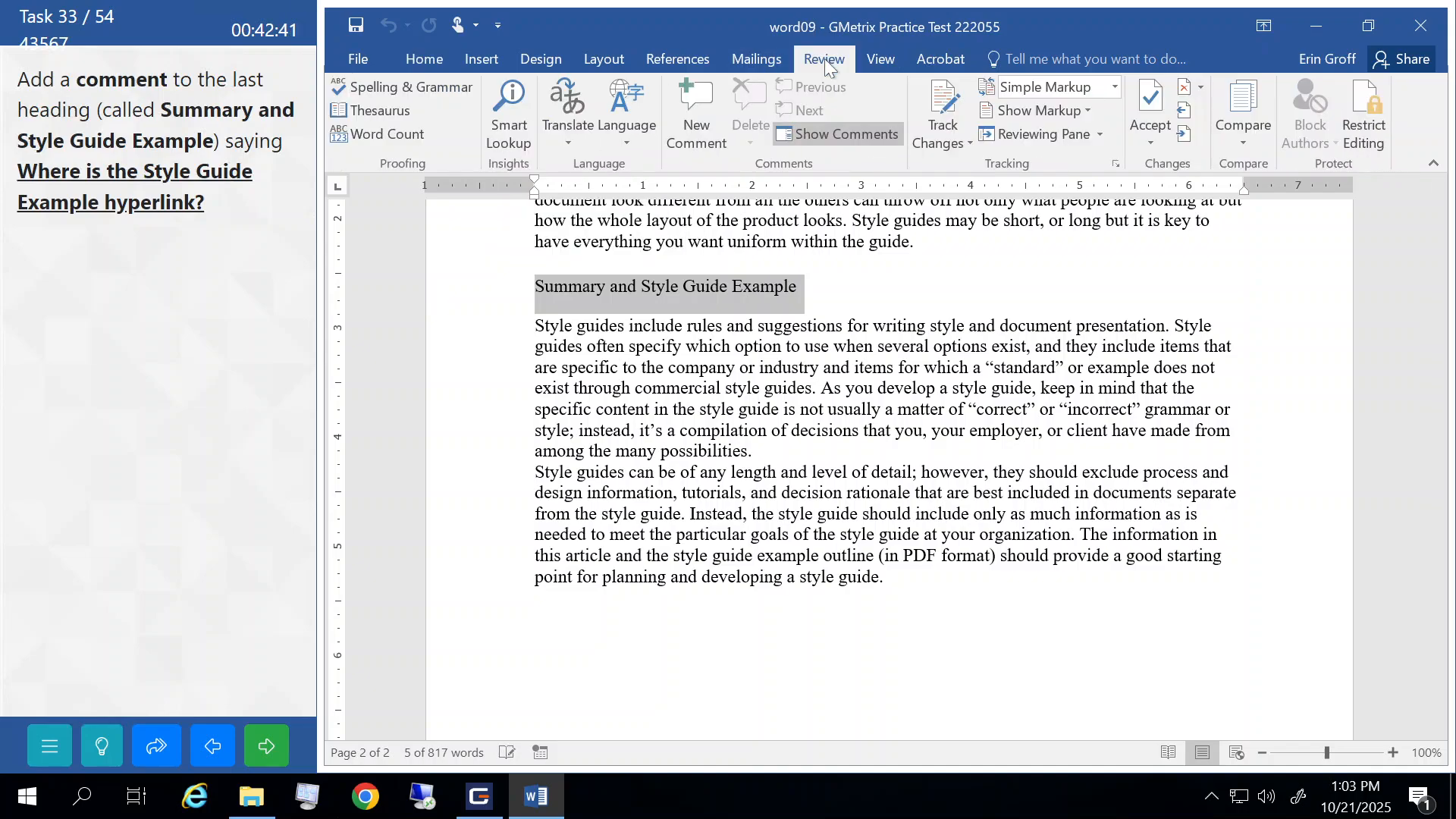
click(689, 107)
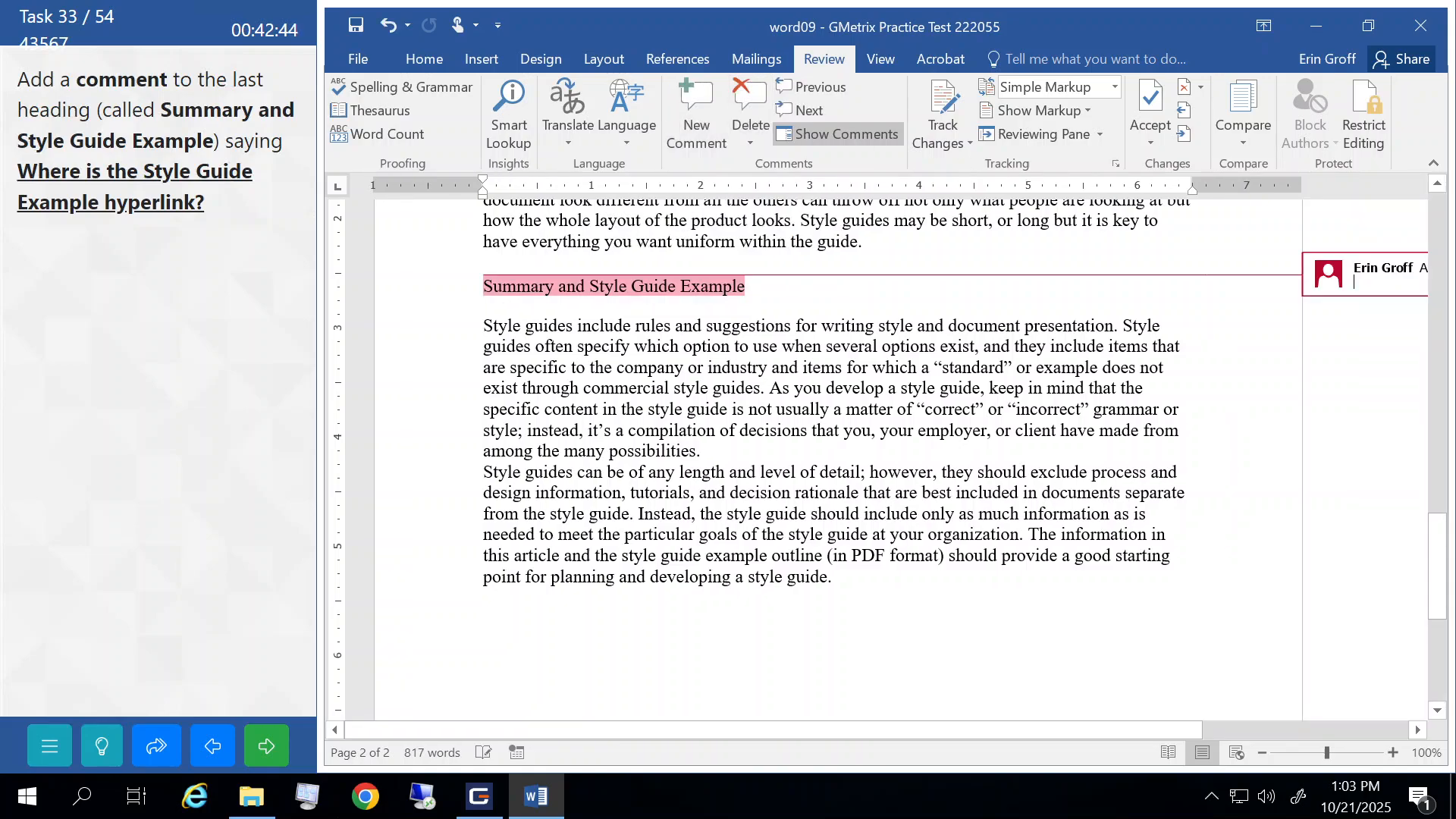
drag(1168, 731, 1293, 726)
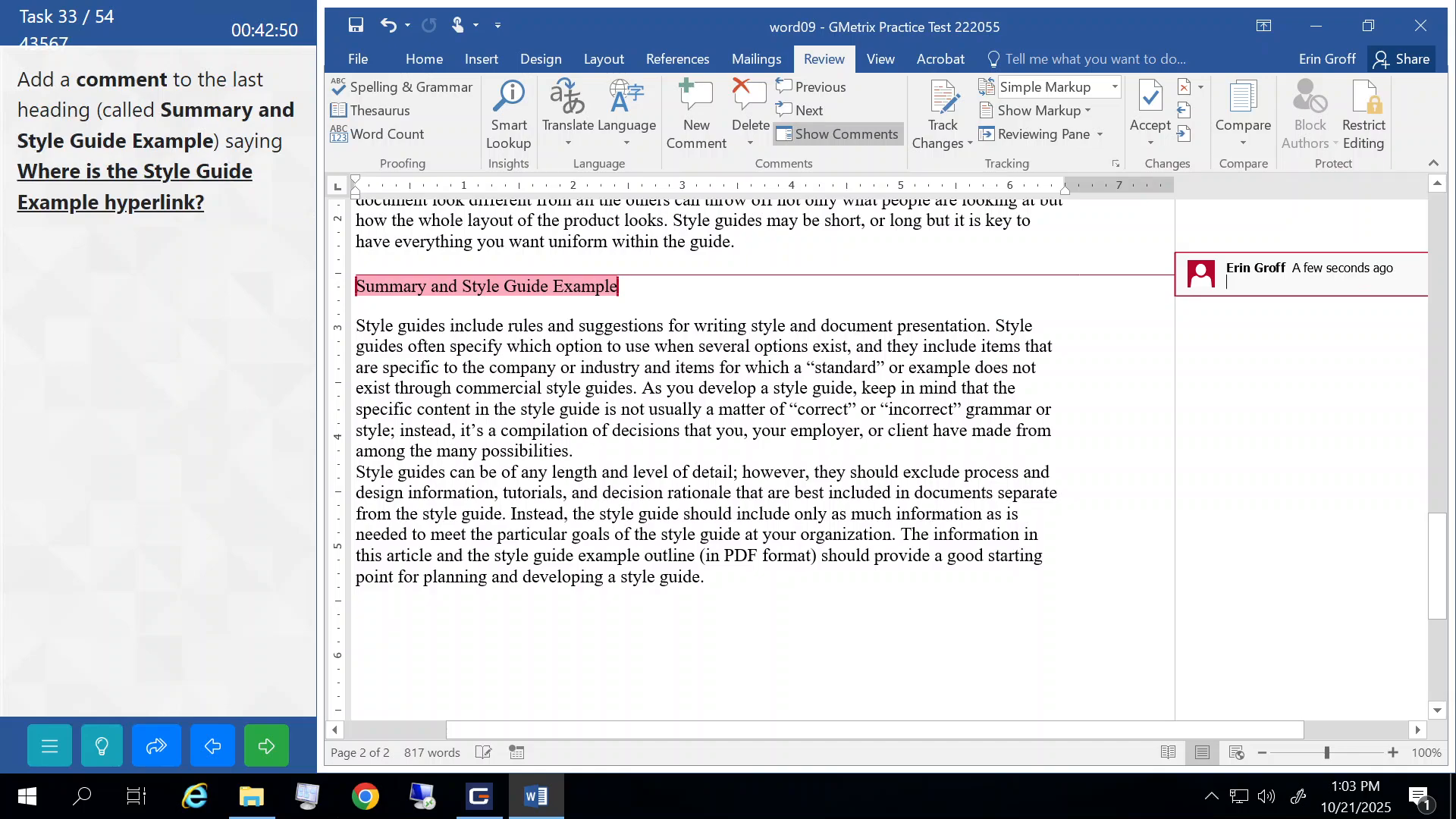
text(Where is t)
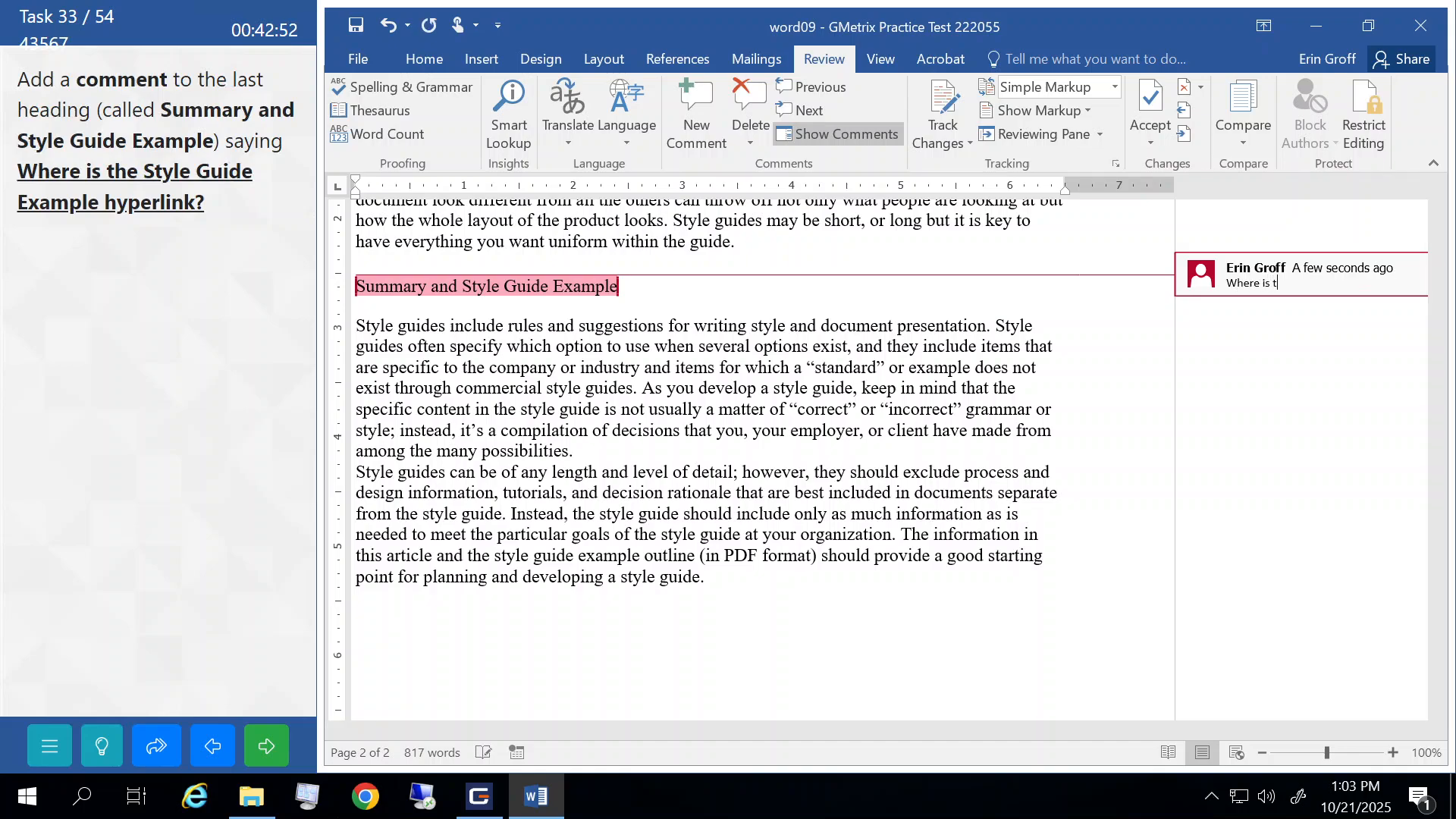
text(he Style Guide Example hyperlink?)
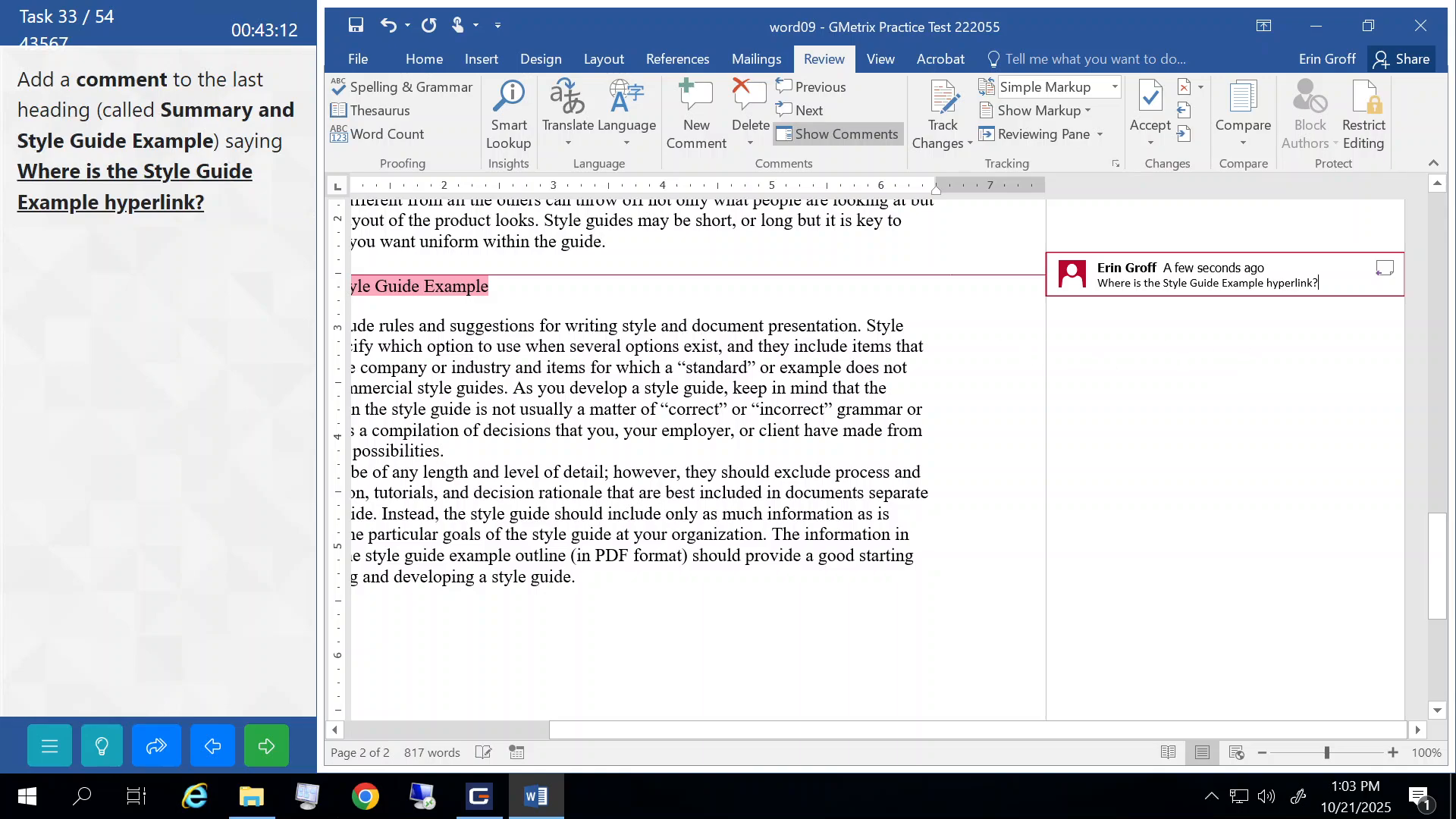
- Finish the comment and submit the task
click(606, 242)
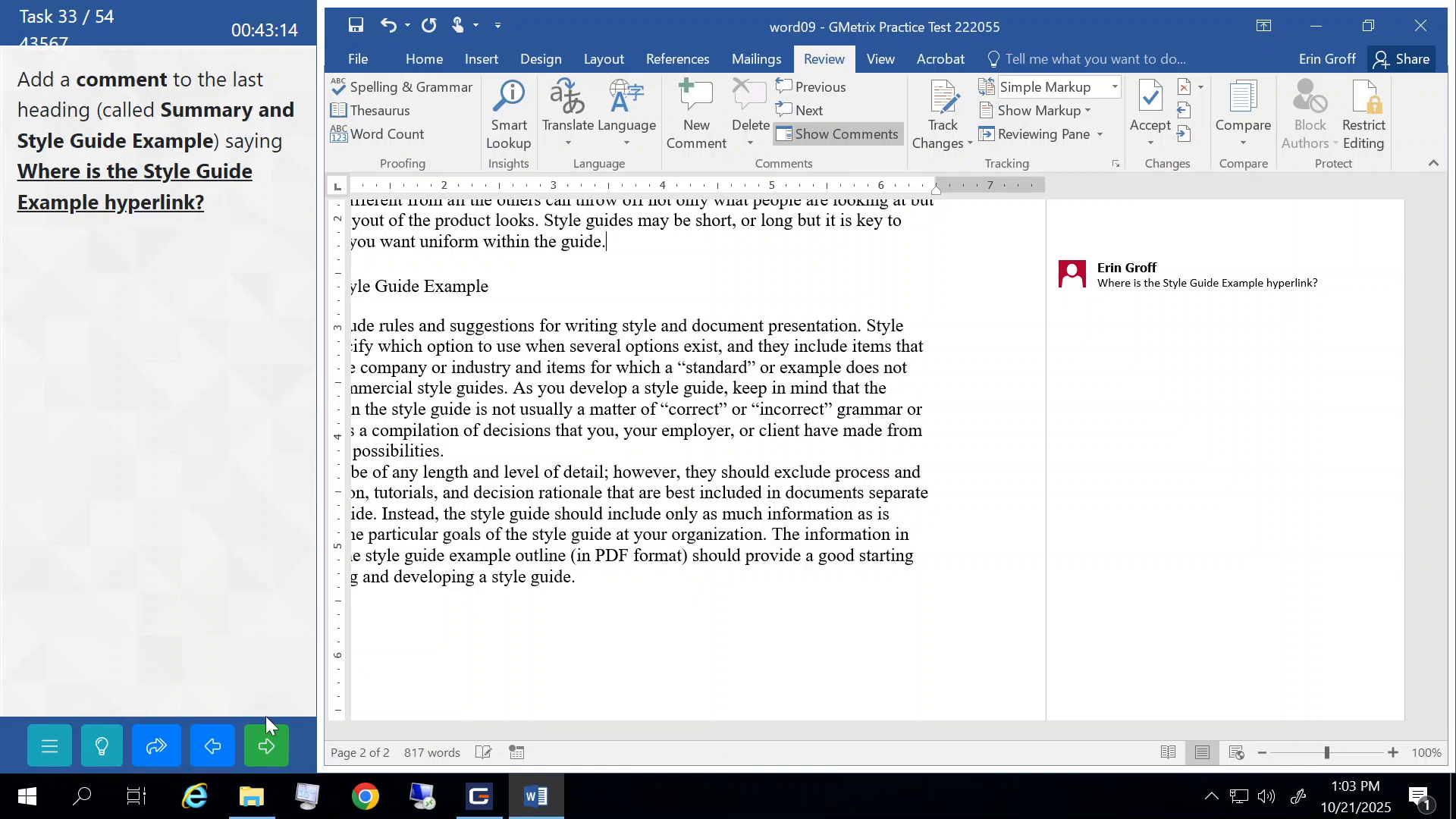
click(269, 746)
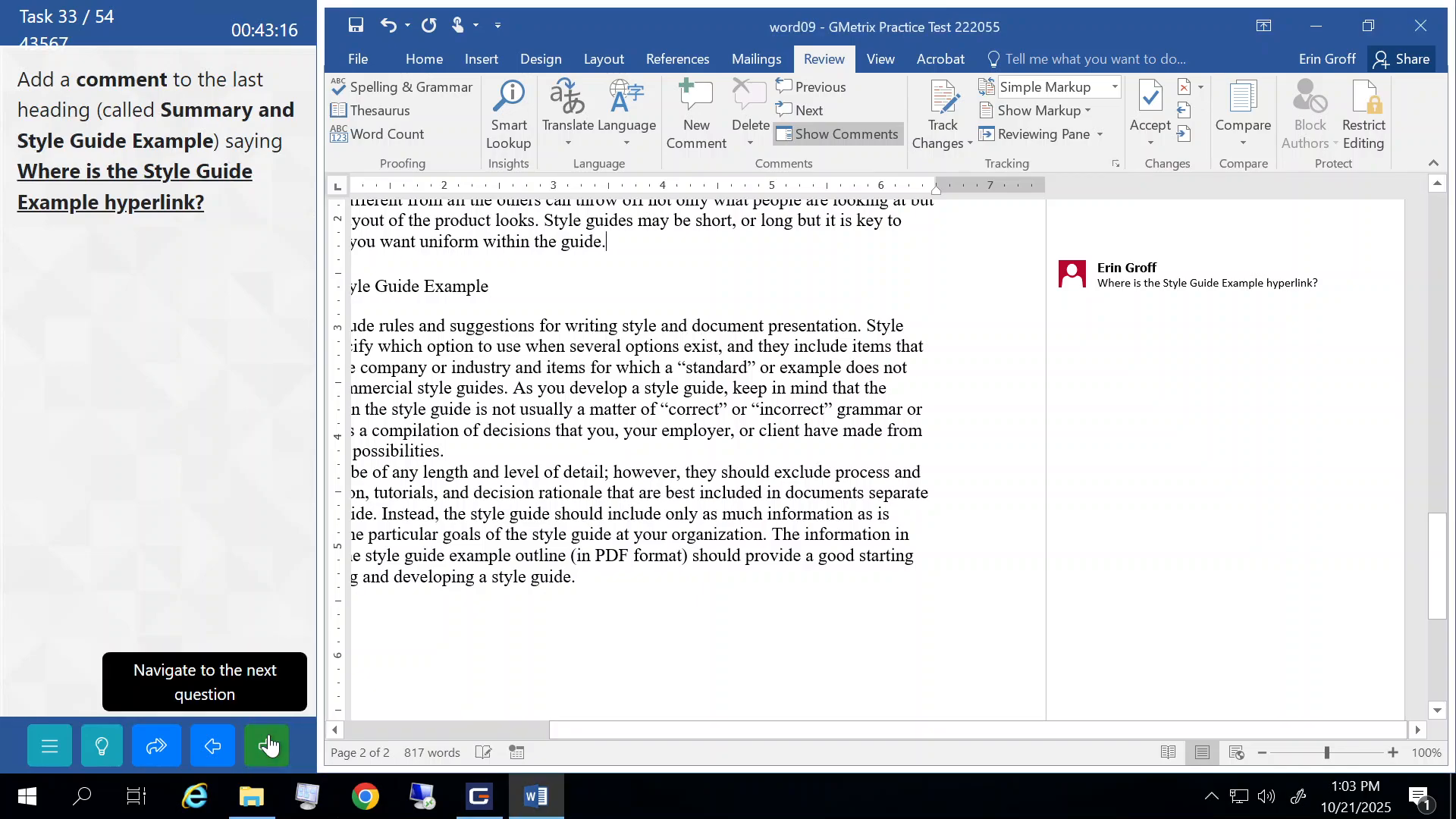
click(247, 447)
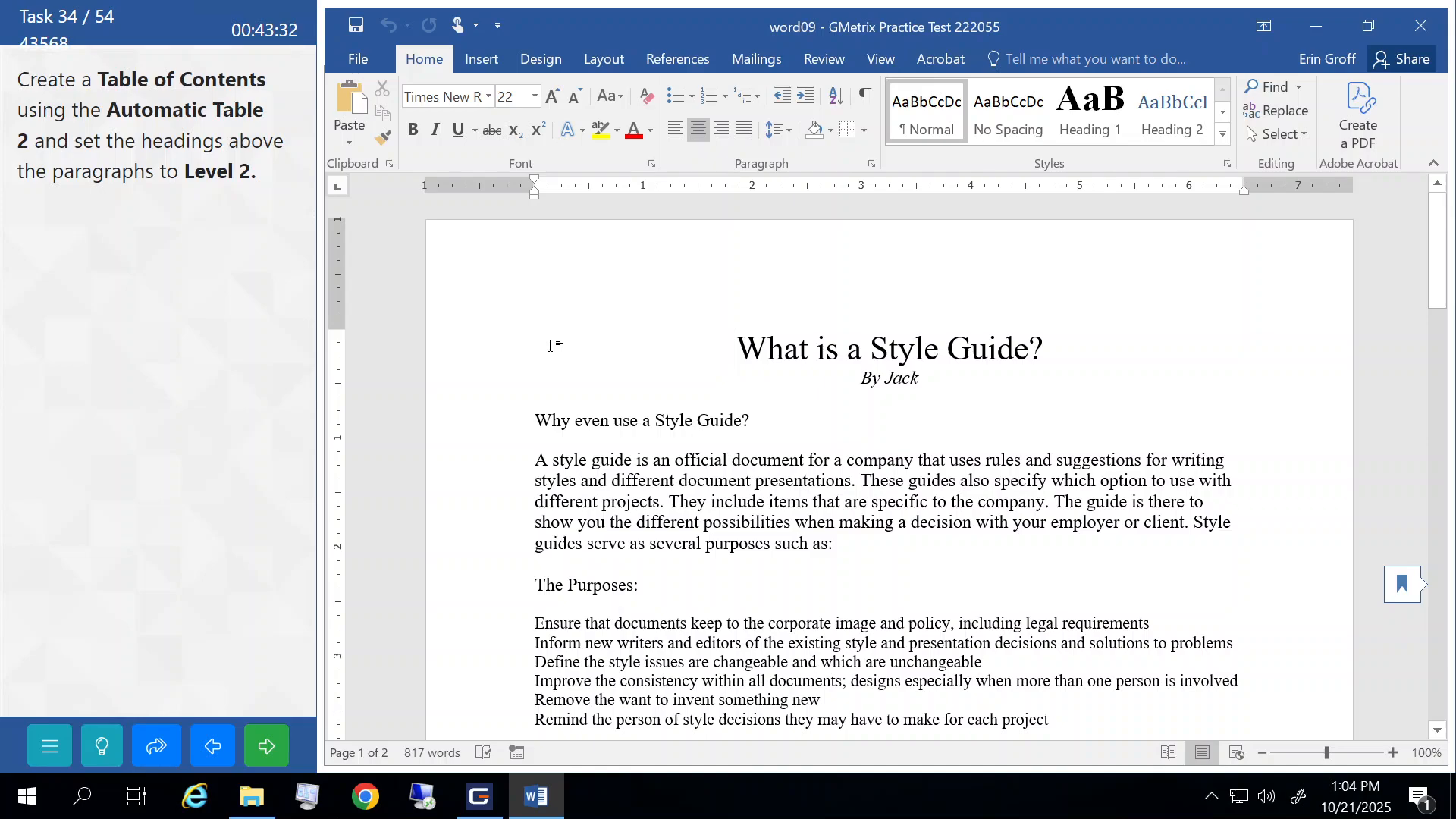
- Insert an Automatic Table 2 table of contents and dismiss the missing-headings notice
click(677, 59)
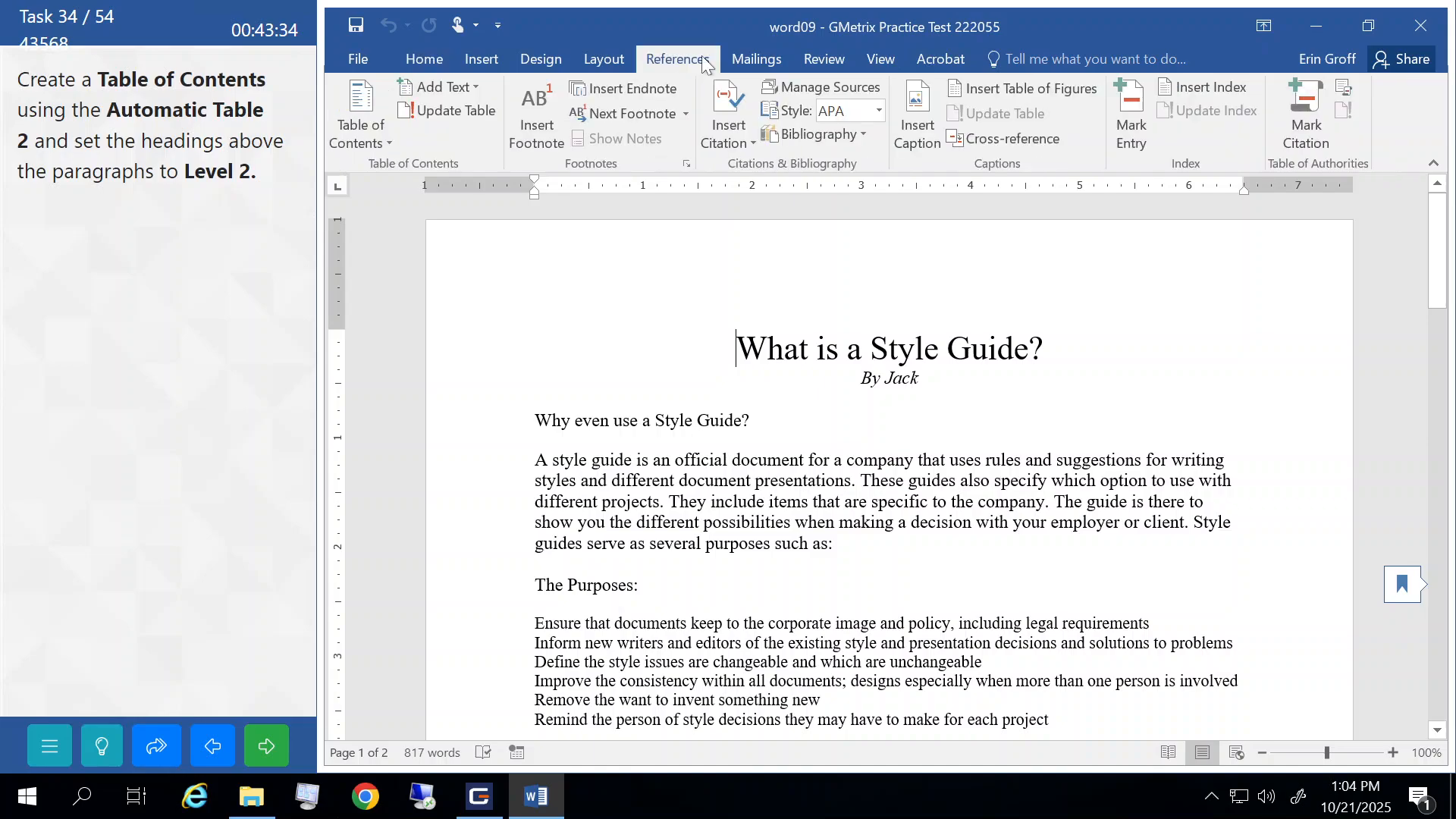
click(364, 133)
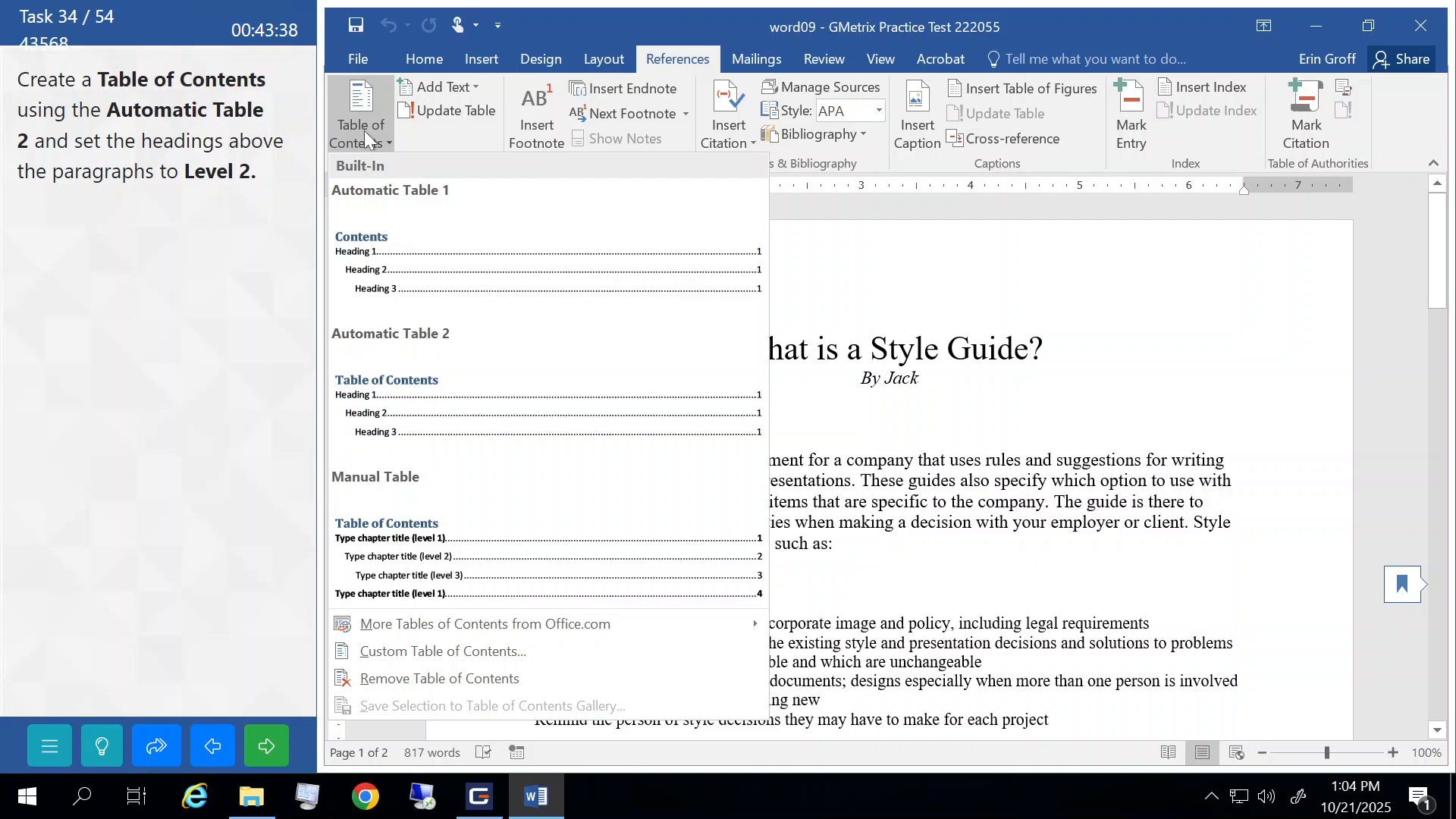
click(387, 383)
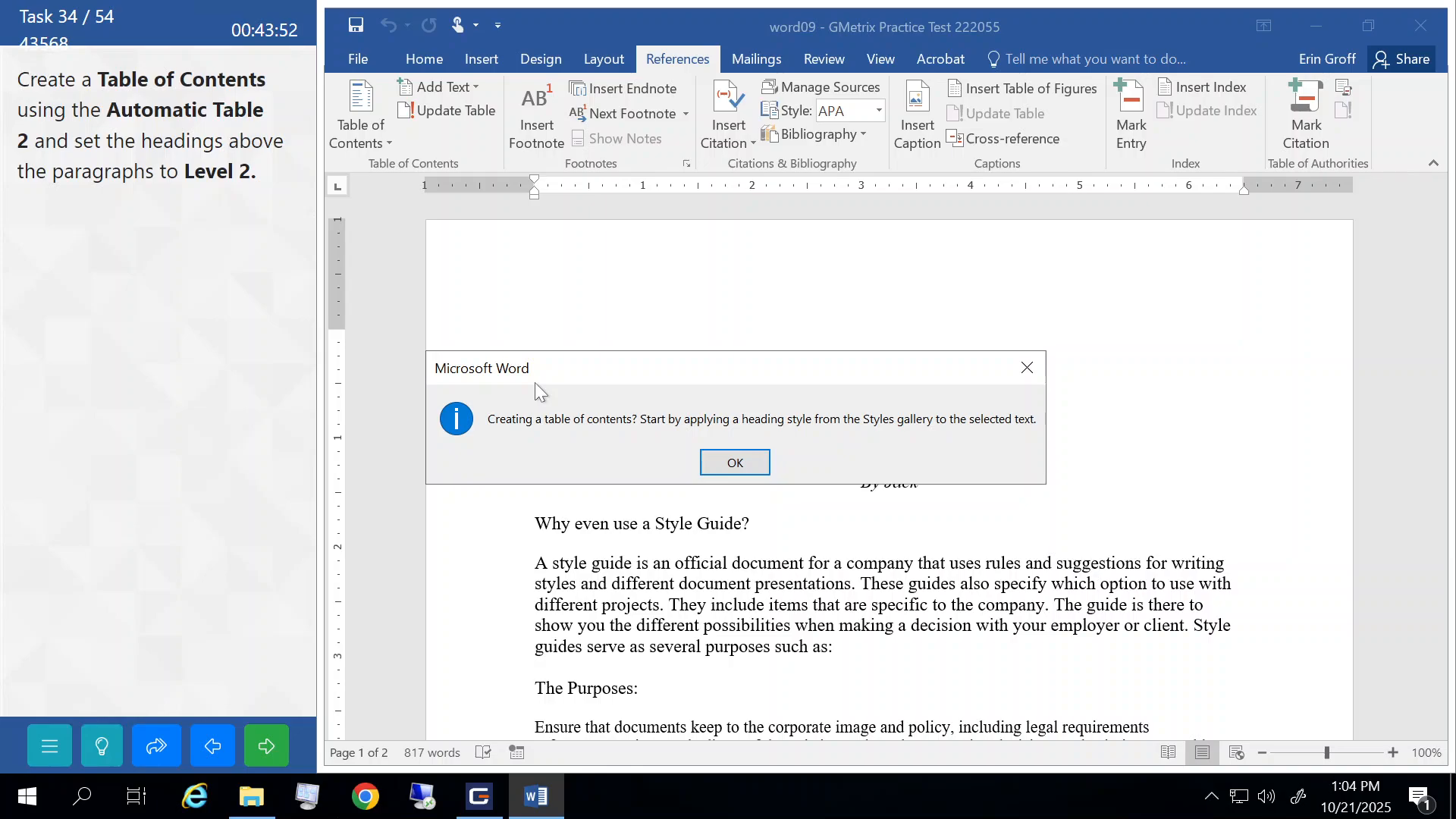
click(719, 464)
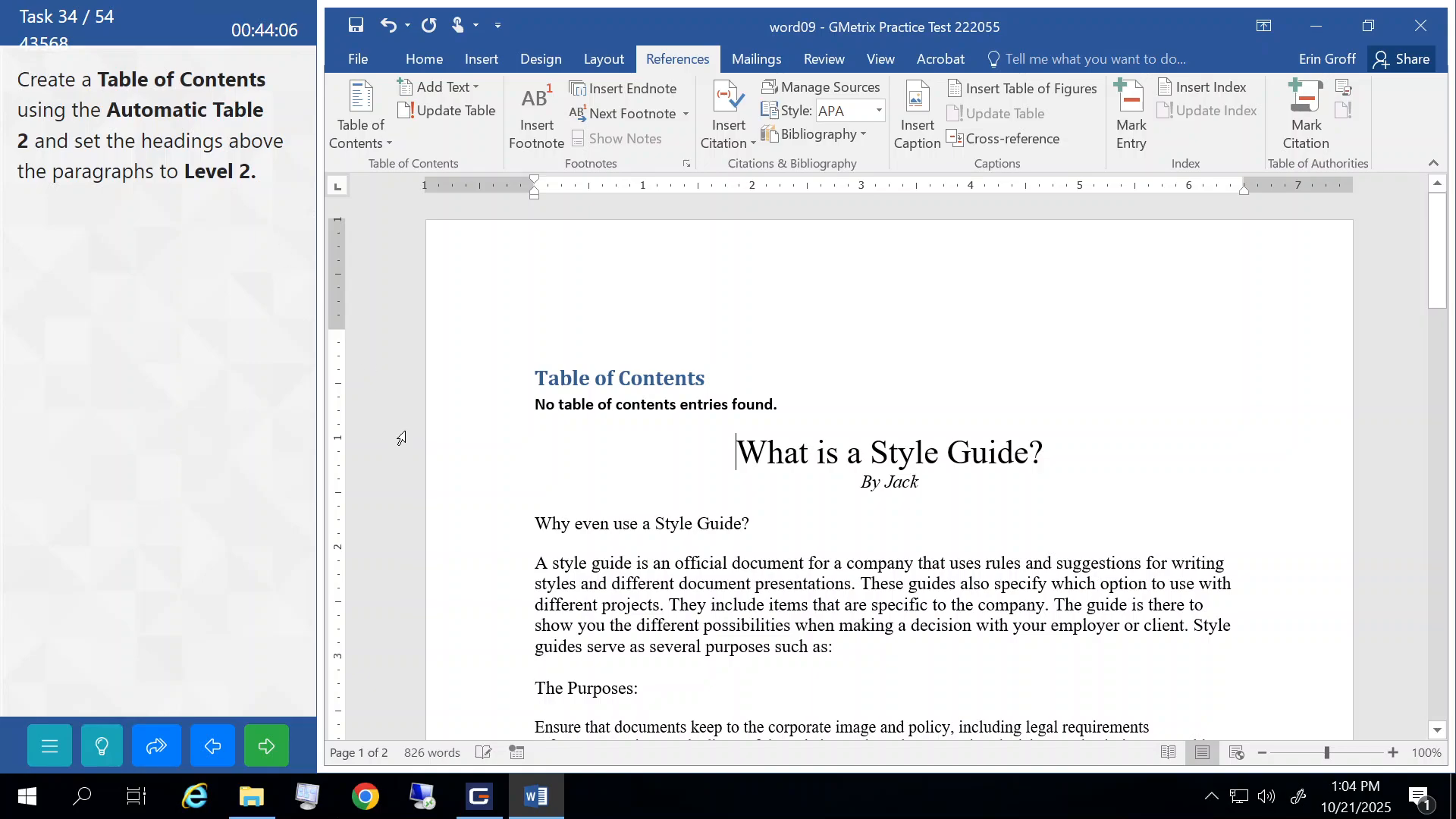
scroll(588, 470, down, 5)
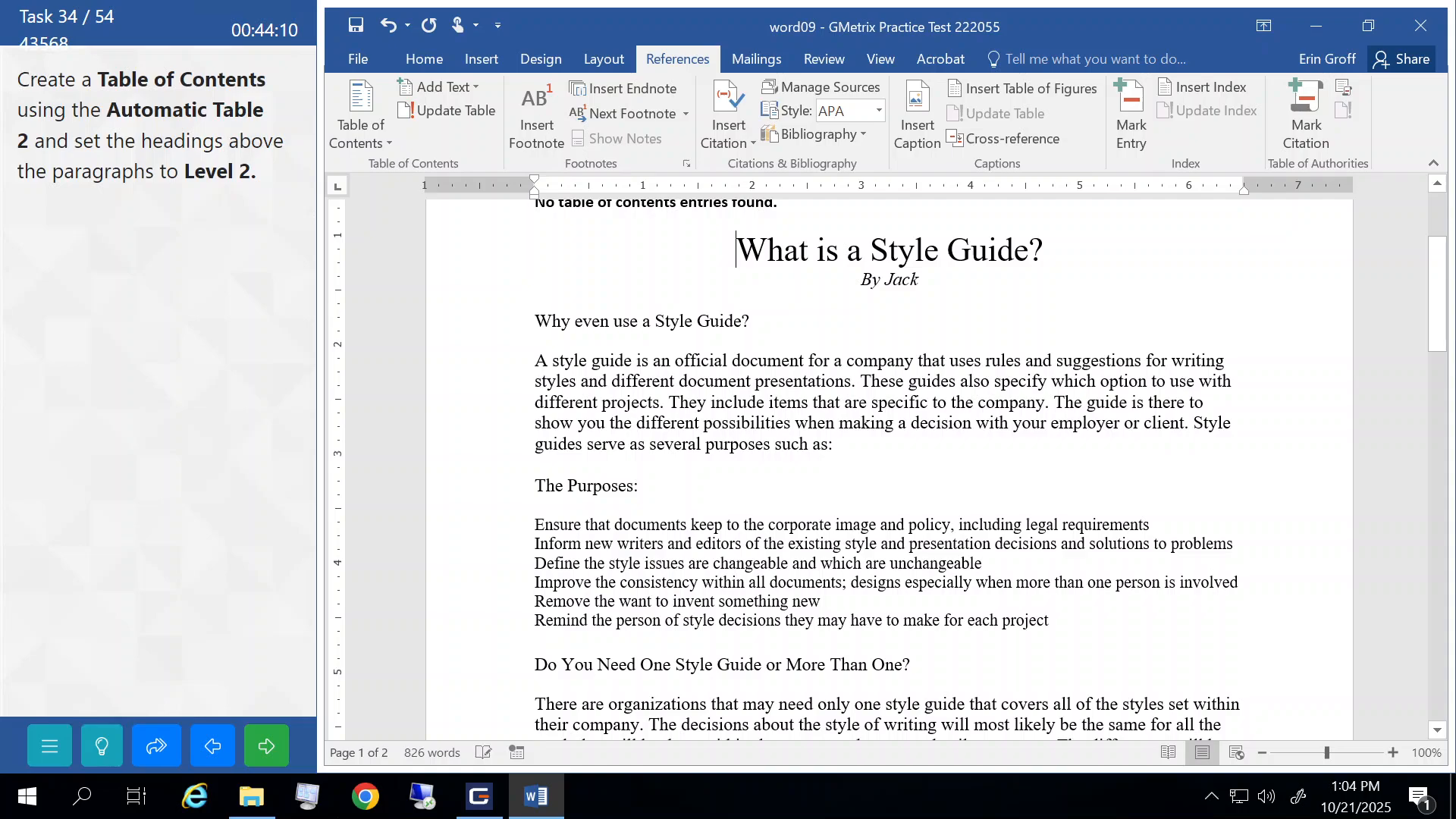
- Make 'Why even use a Style Guide?', 'The Purposes:' and 'Do You Need One Style Guide or More Than One?' Heading 2
click(444, 322)
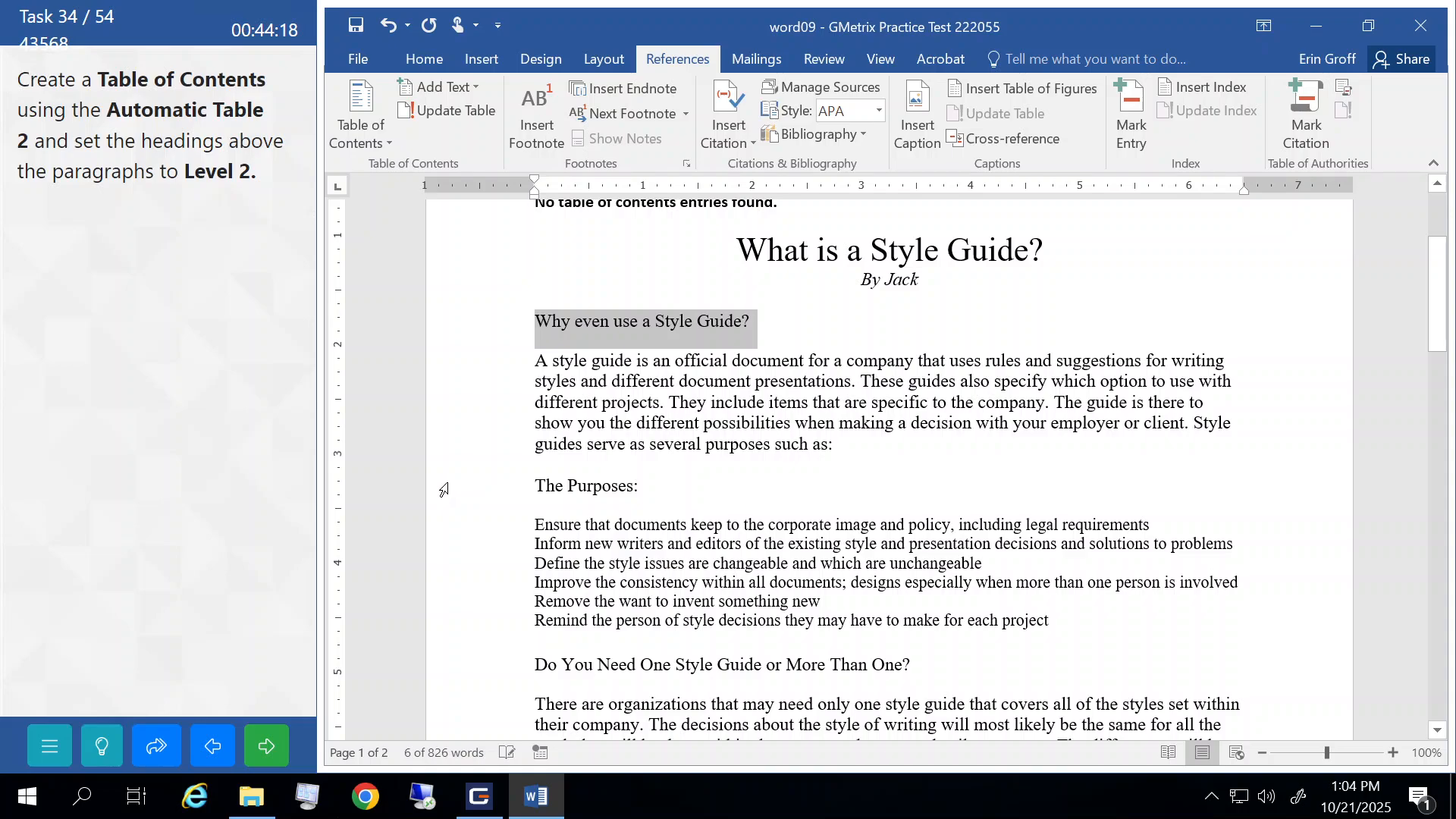
ctrl+click(444, 489)
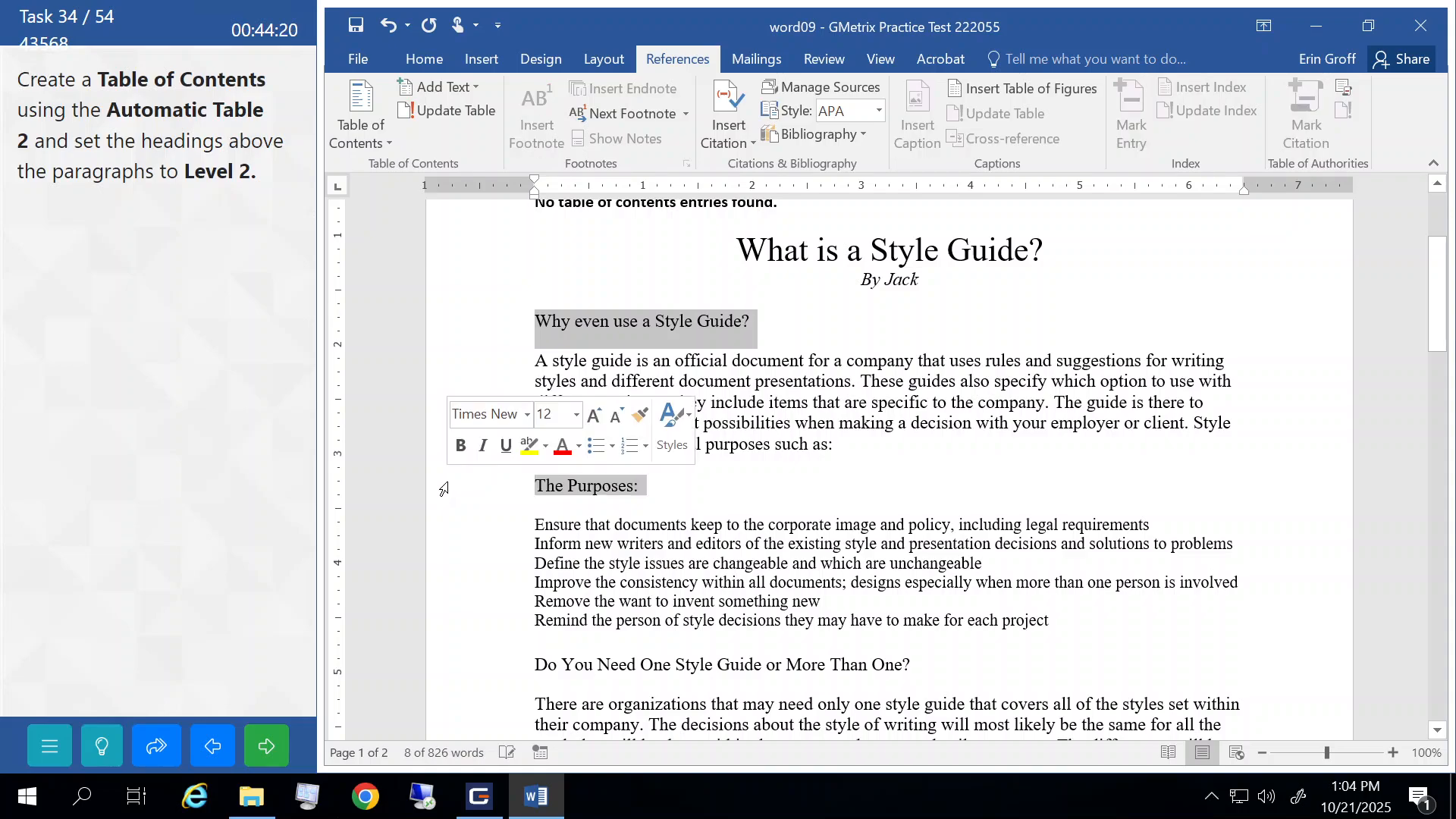
click(448, 348)
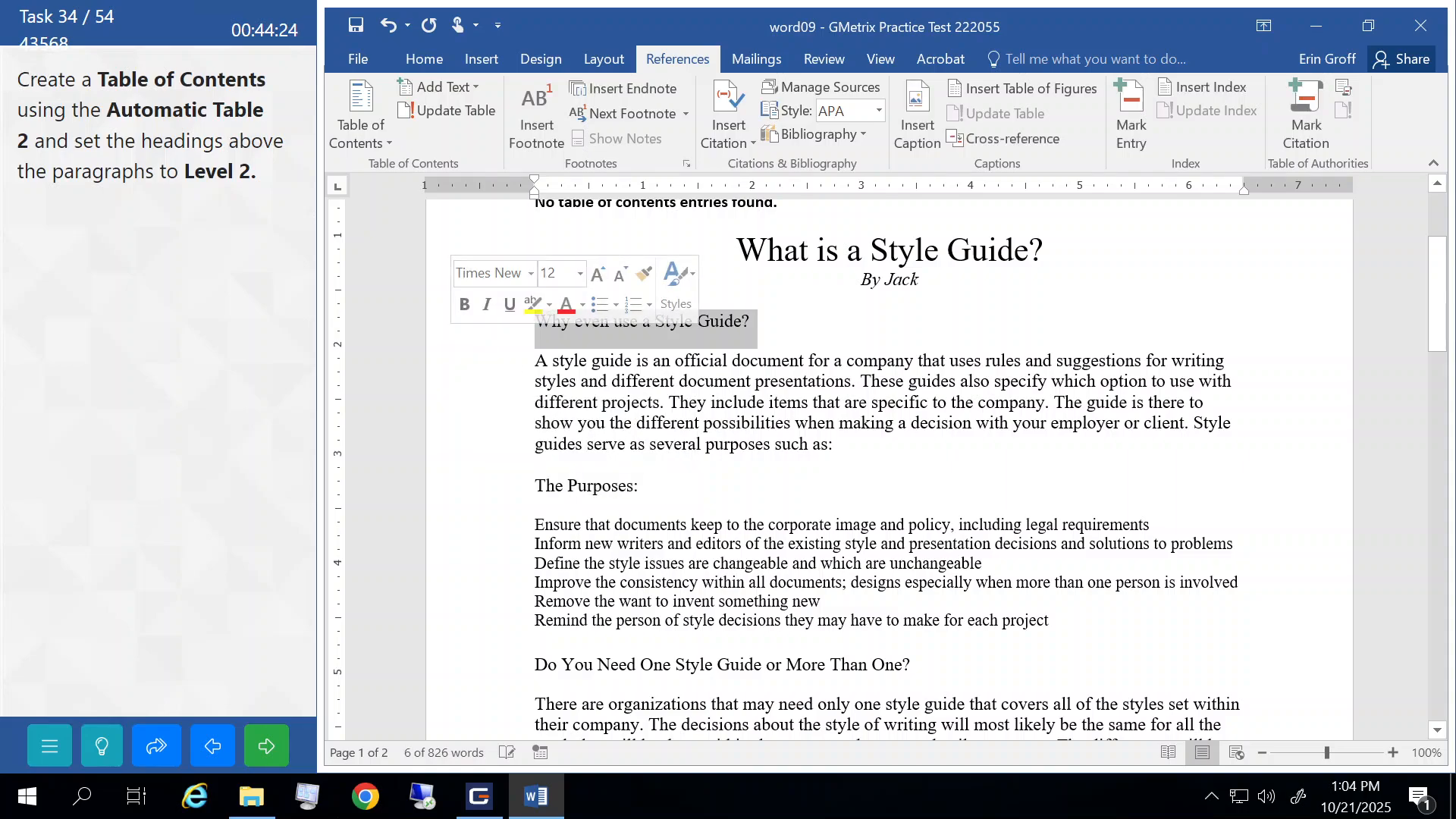
click(429, 64)
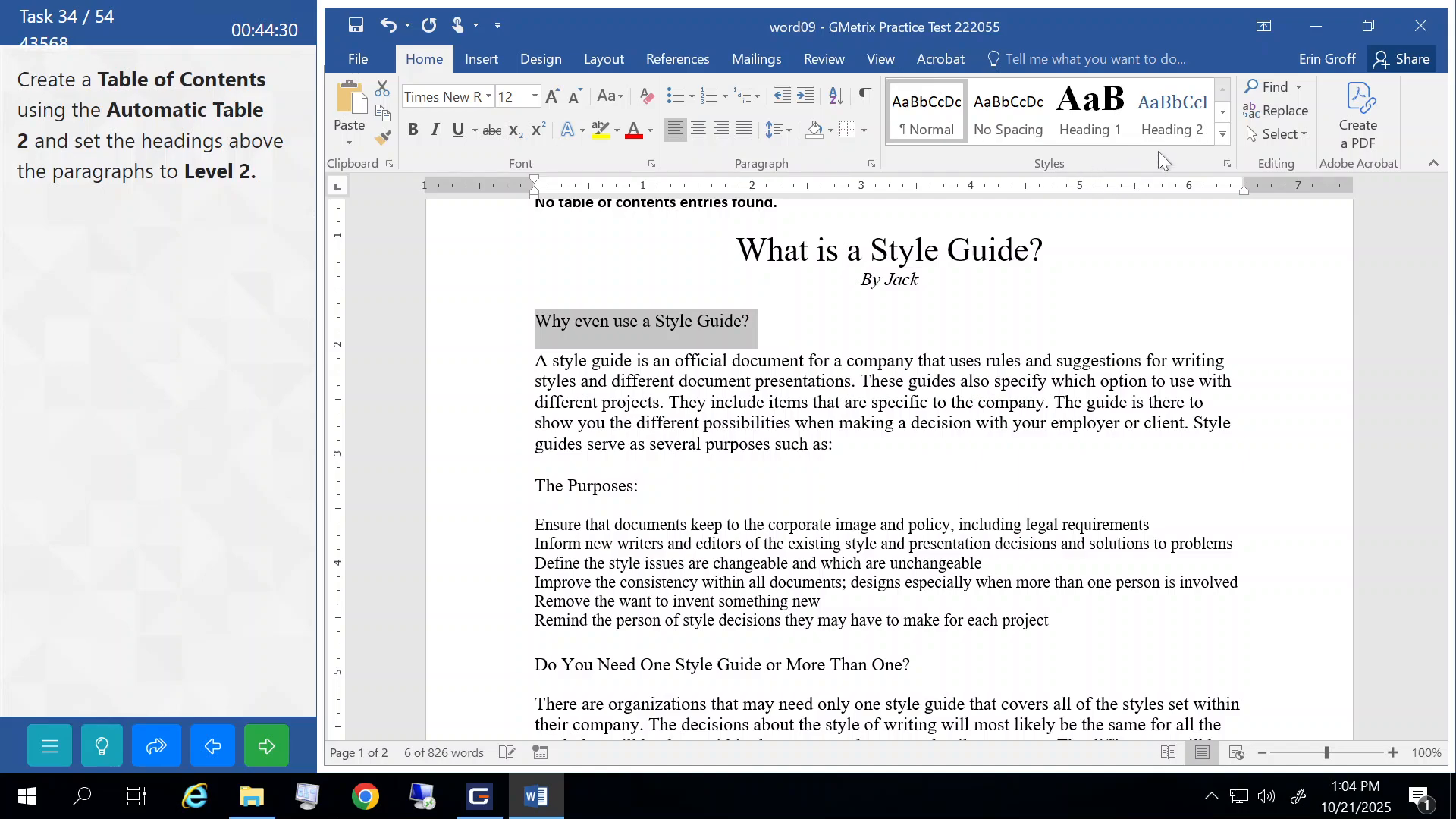
click(1172, 122)
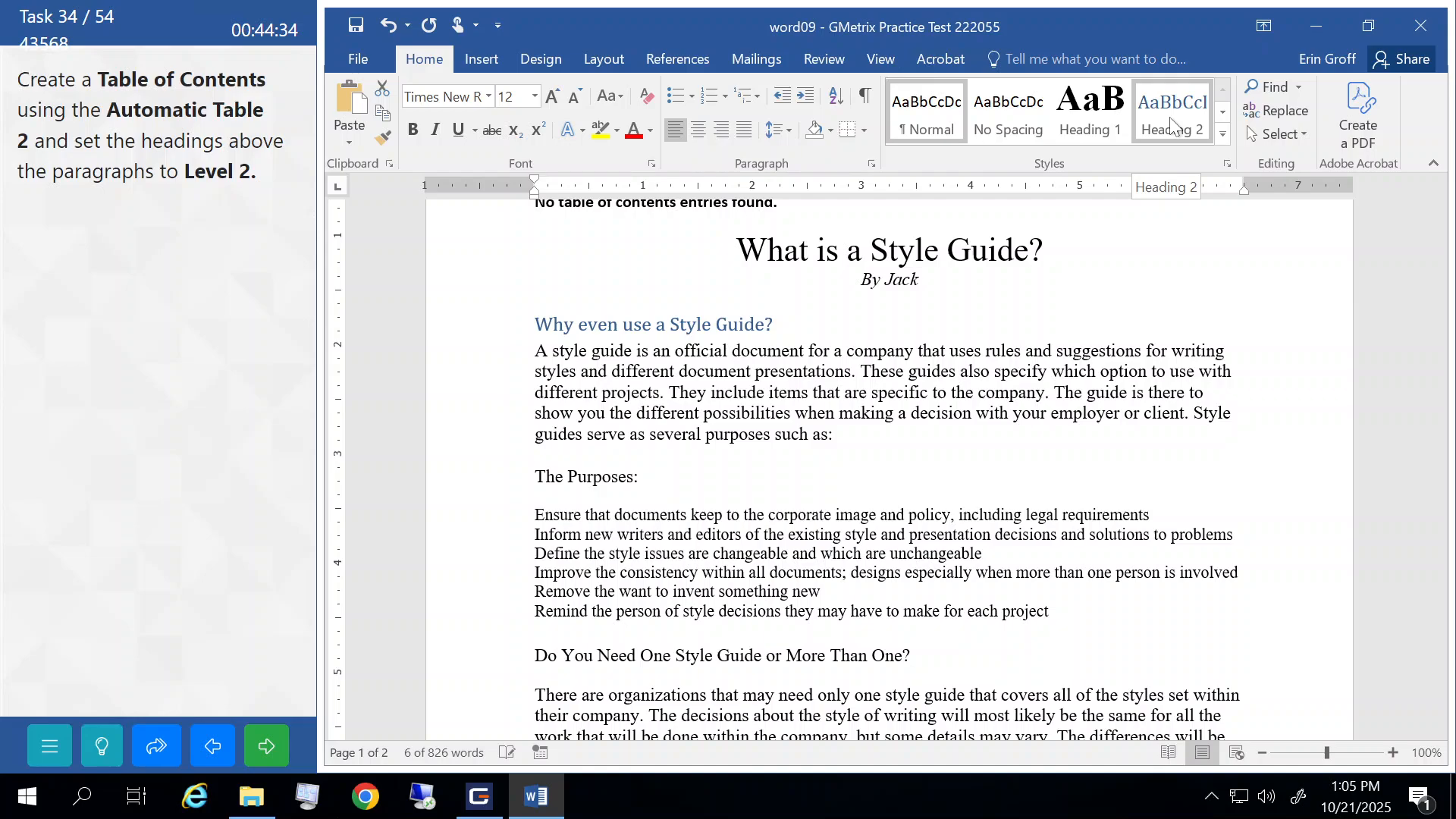
click(1169, 125)
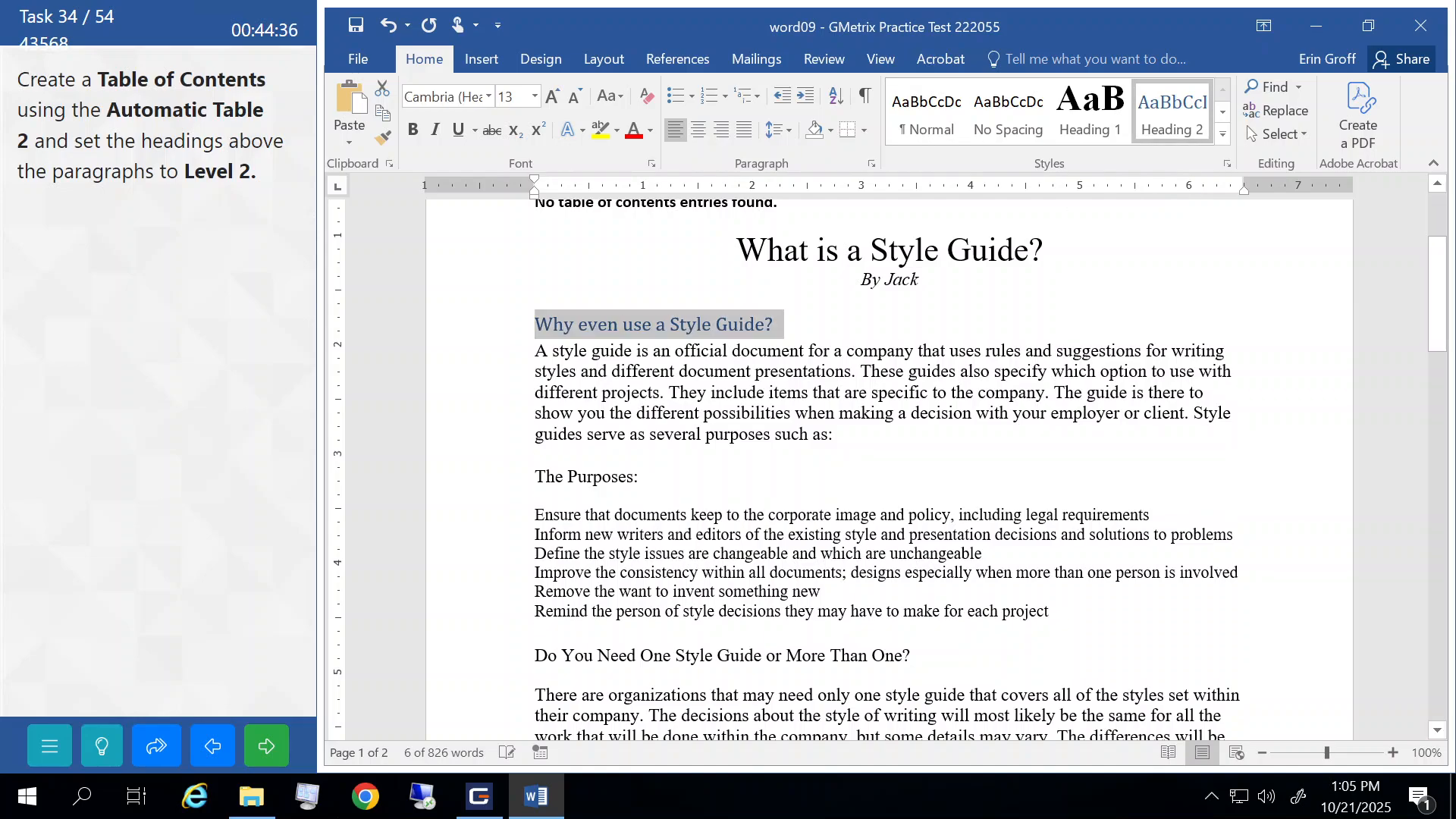
click(464, 479)
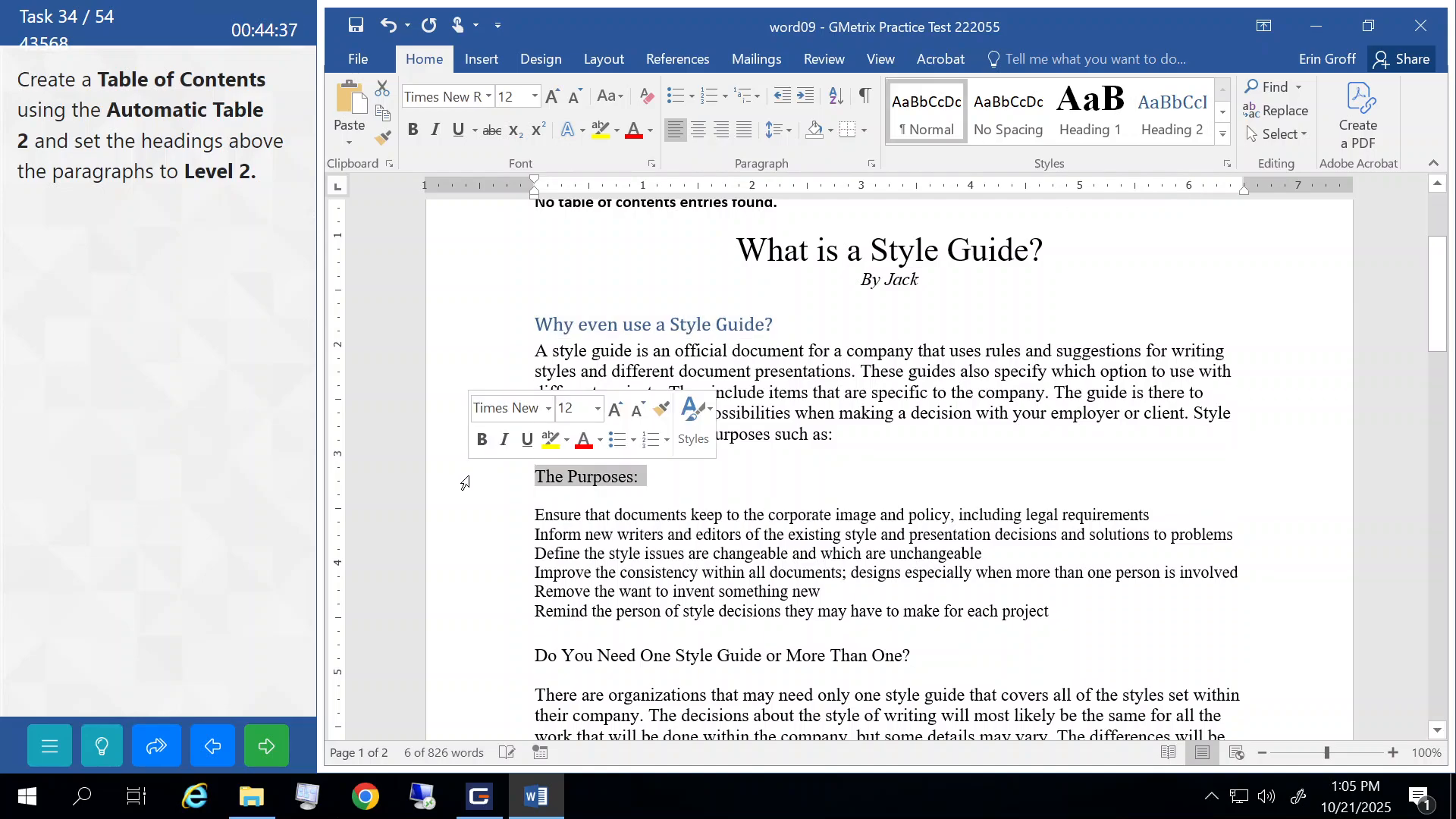
click(1174, 106)
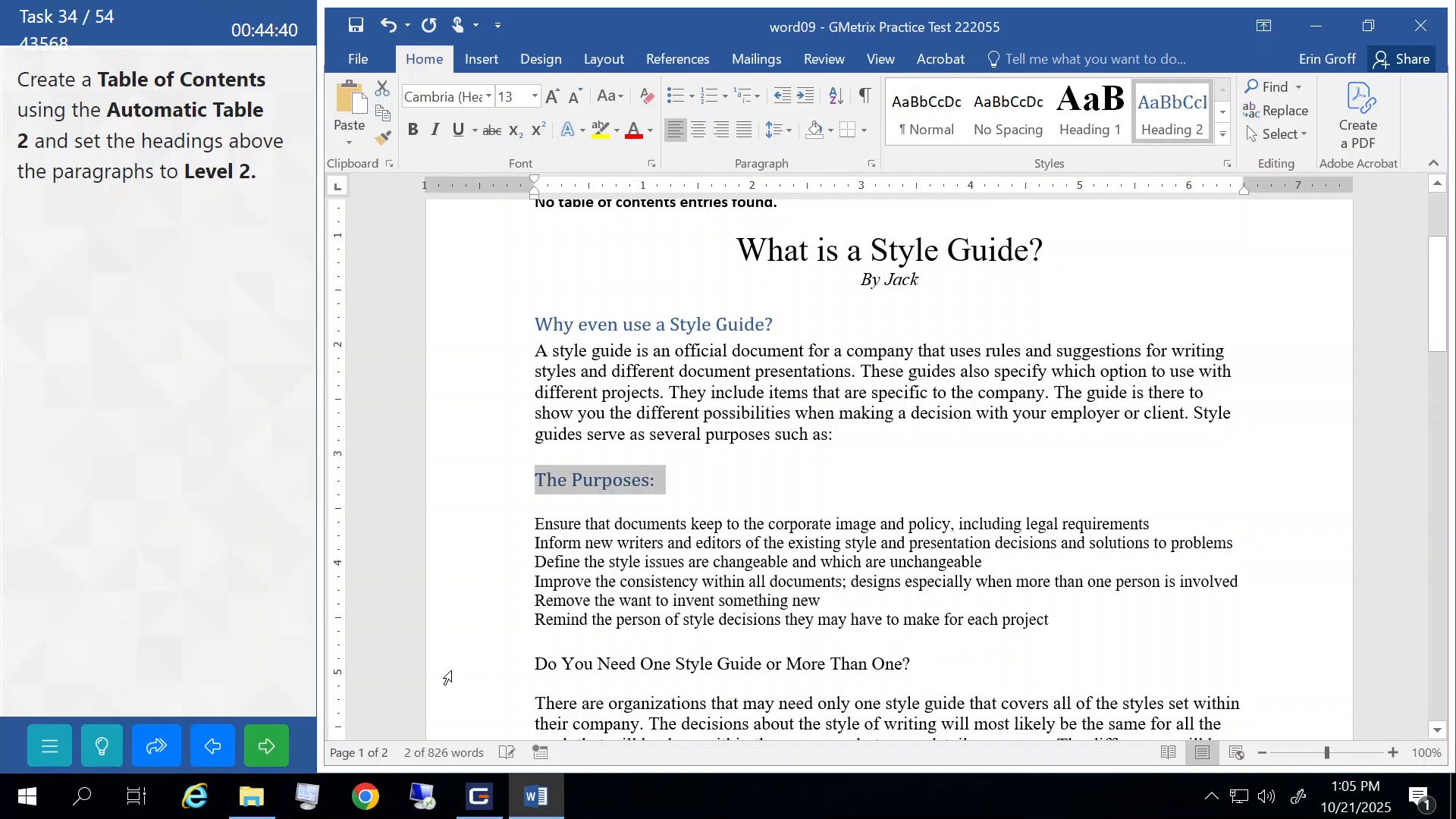
click(447, 672)
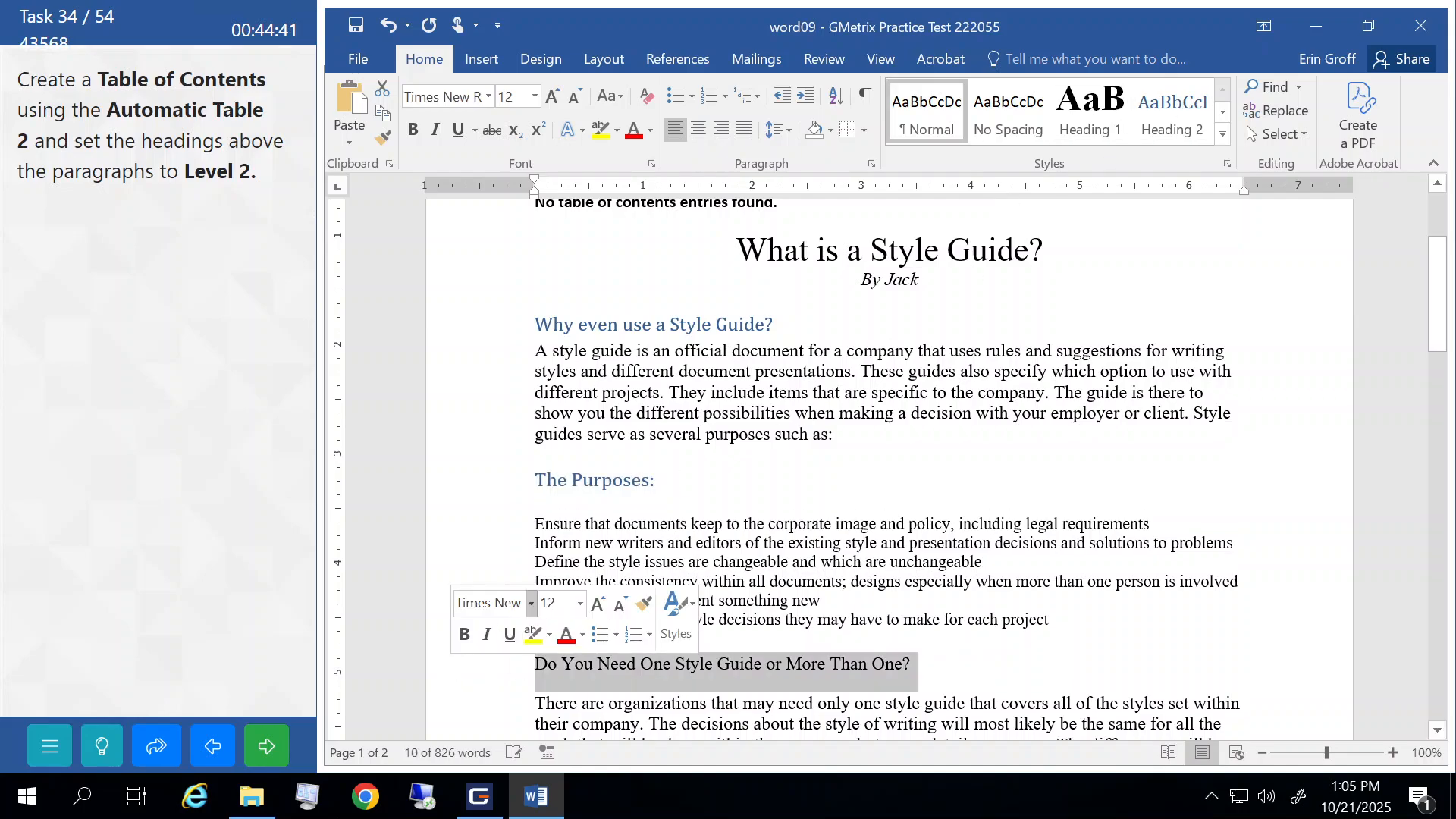
click(1161, 121)
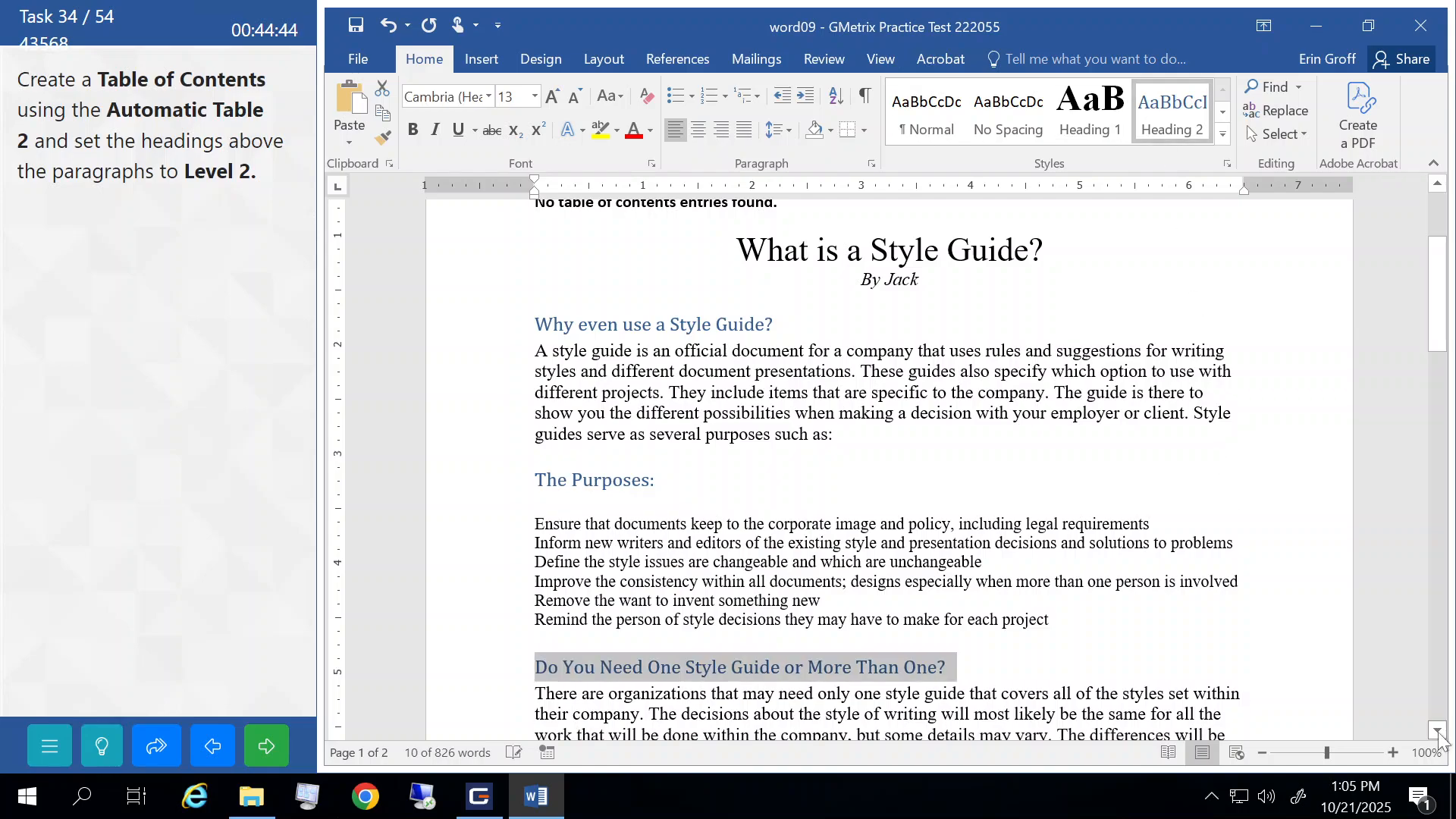
- Make 'Examples of Reasons:' and 'How Detailed Should a Style Guide Be?' Heading 2
scroll(1438, 734, down, 3)
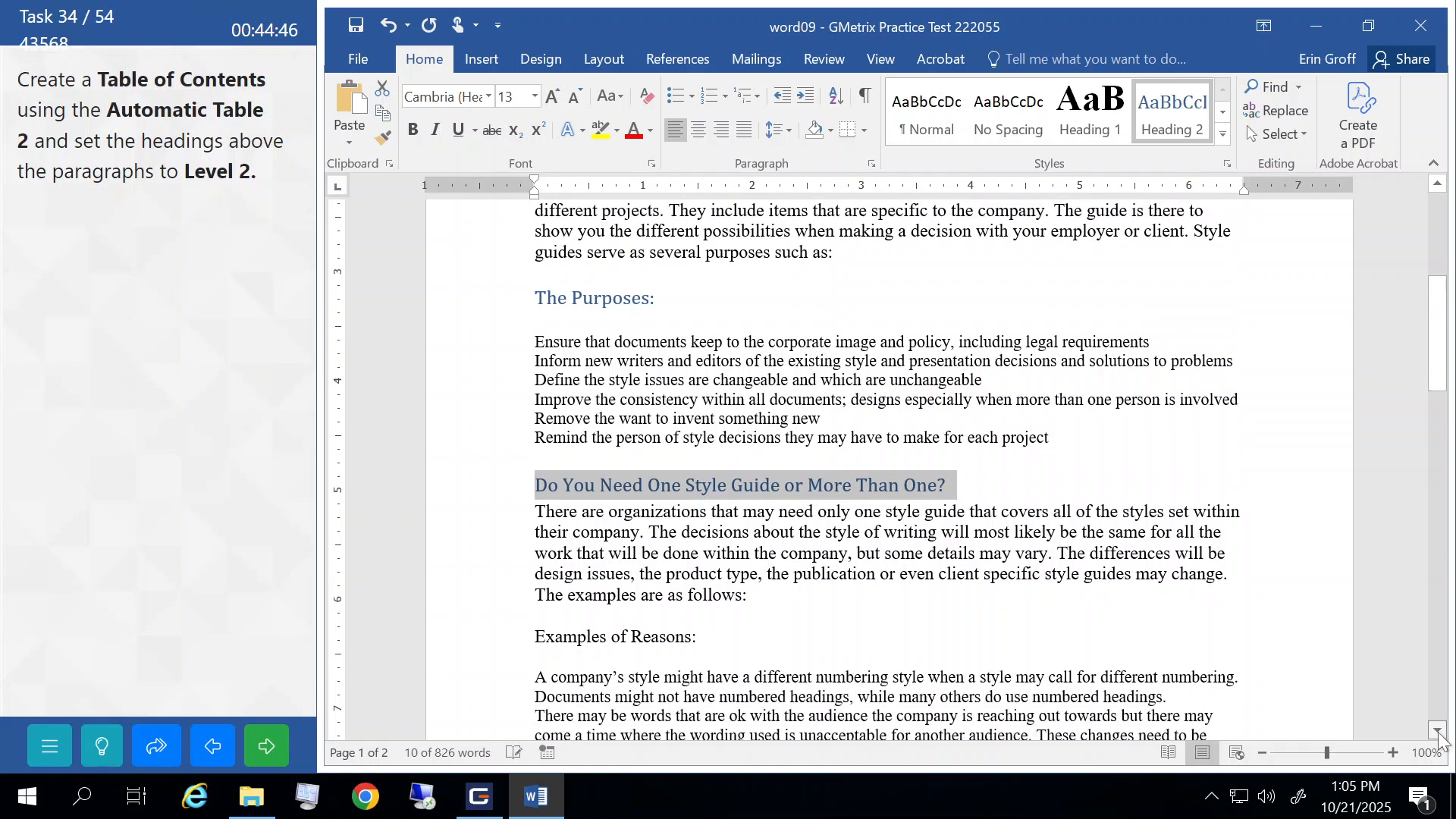
scroll(1438, 734, down, 5)
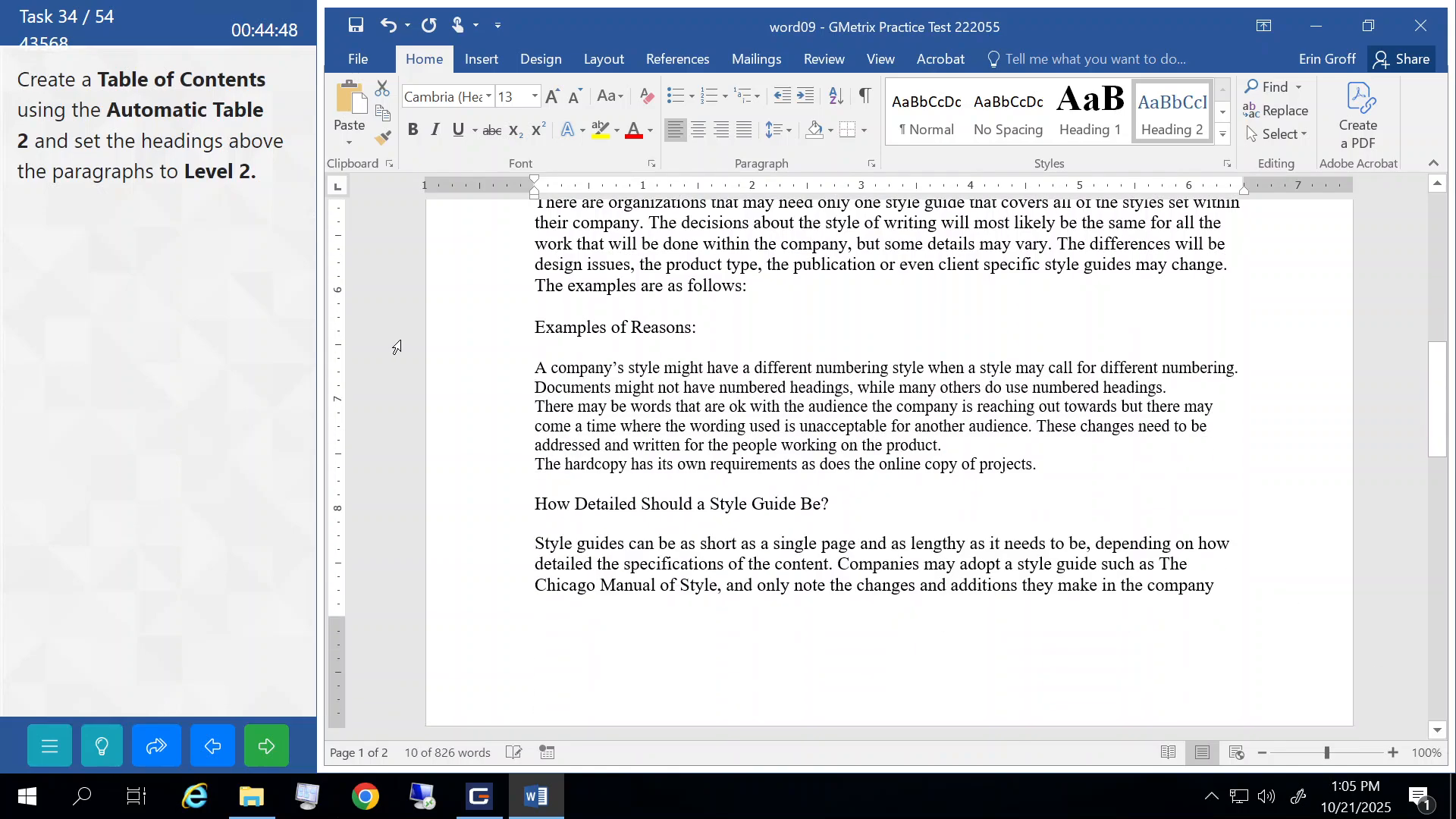
click(451, 327)
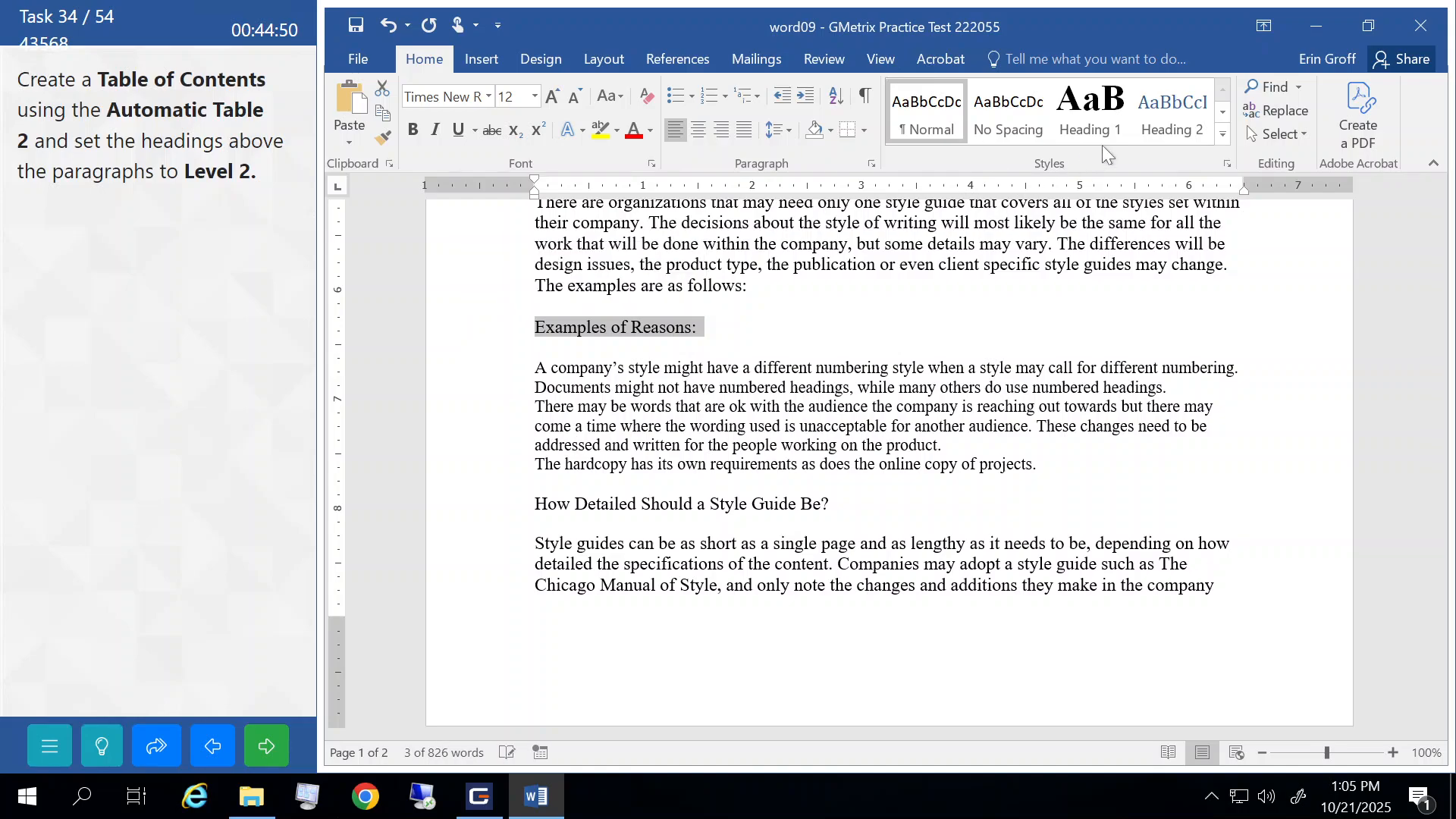
click(1172, 114)
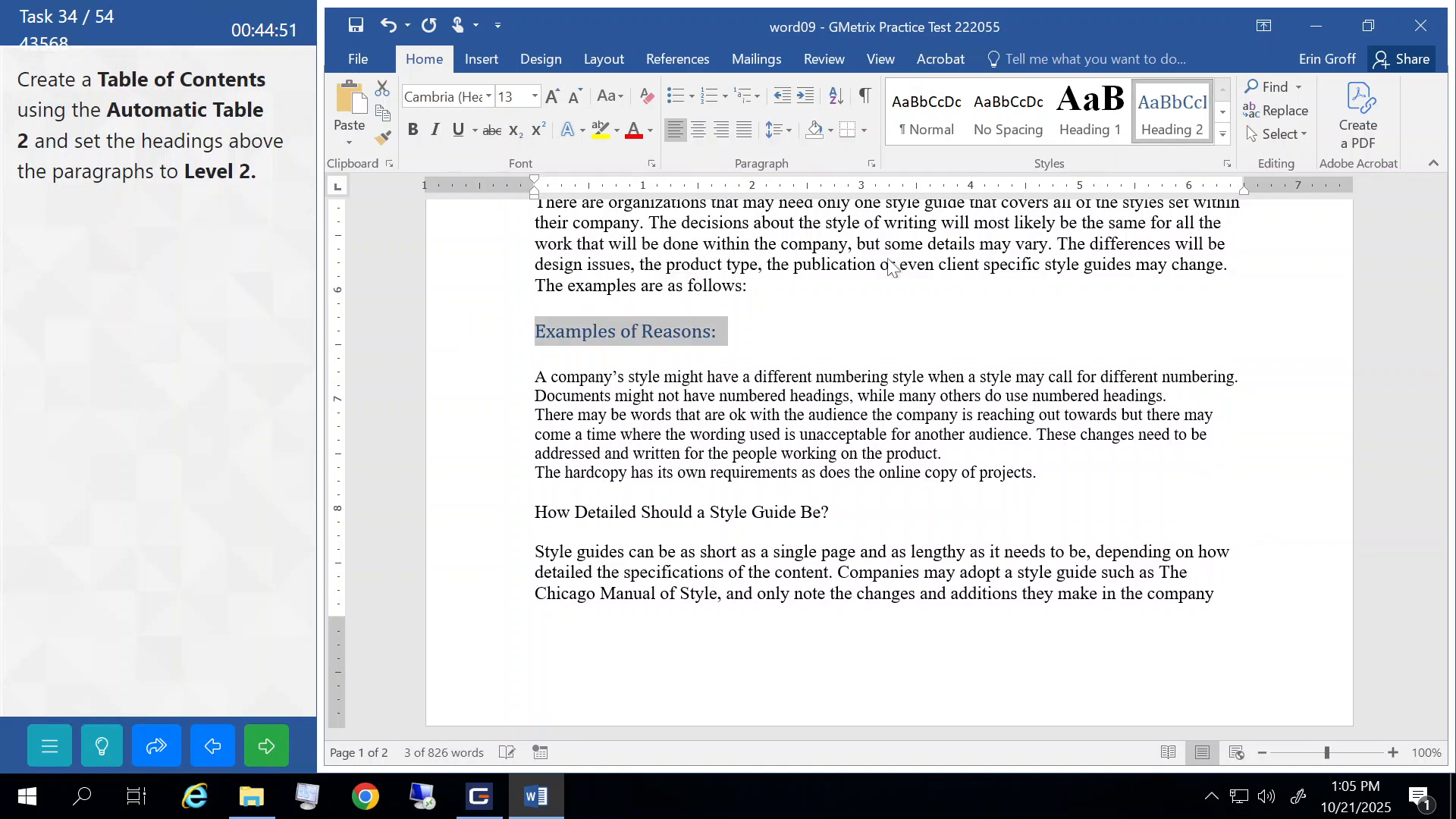
click(452, 526)
click(1193, 92)
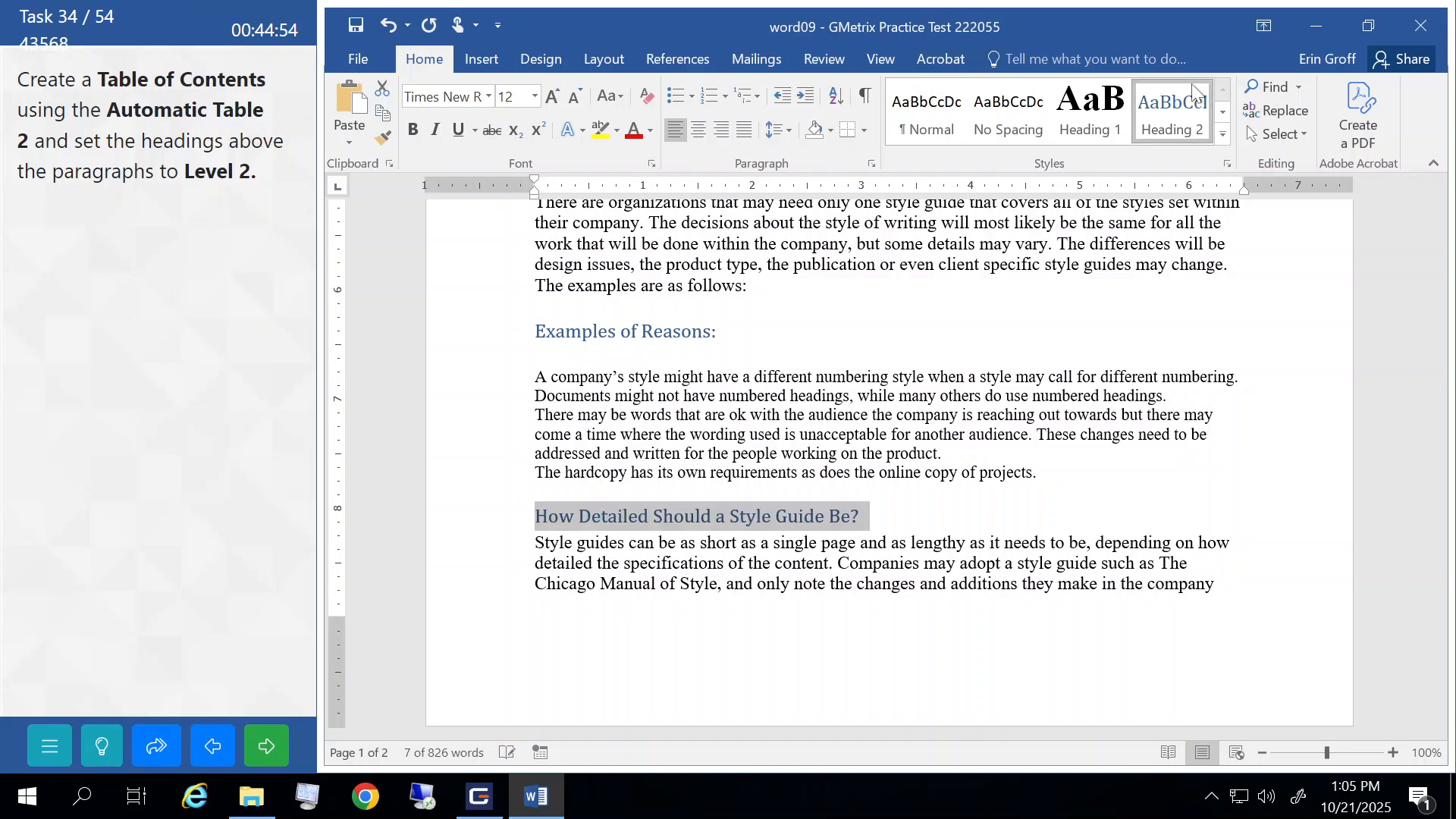
- Make 'Summary and Style Guide Example' Heading 2 and return to the document top
click(1435, 732)
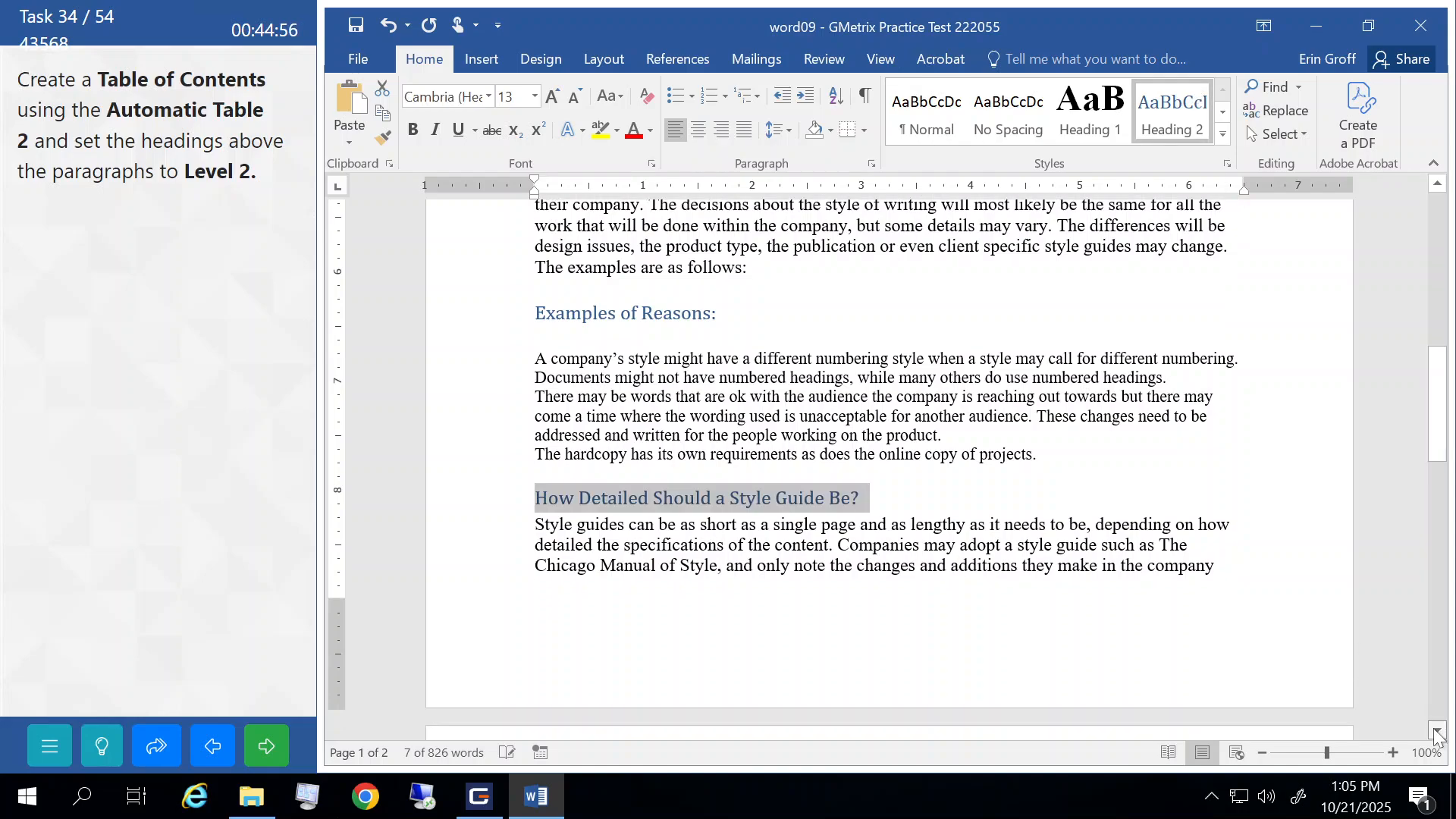
click(1435, 733)
click(1435, 733)
click(1435, 733)
click(1435, 733)
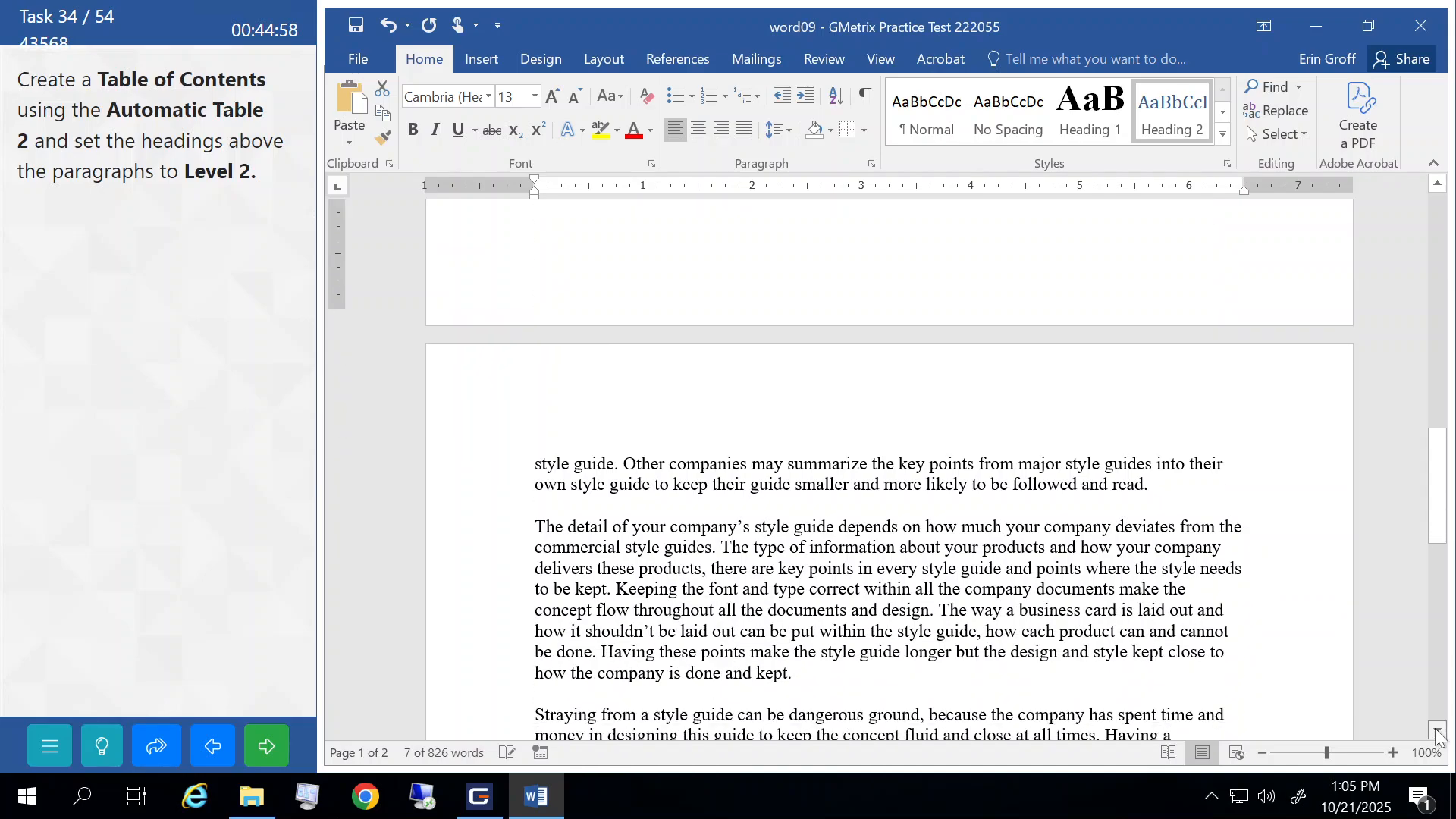
click(1435, 733)
click(1435, 732)
click(1435, 733)
click(1435, 733)
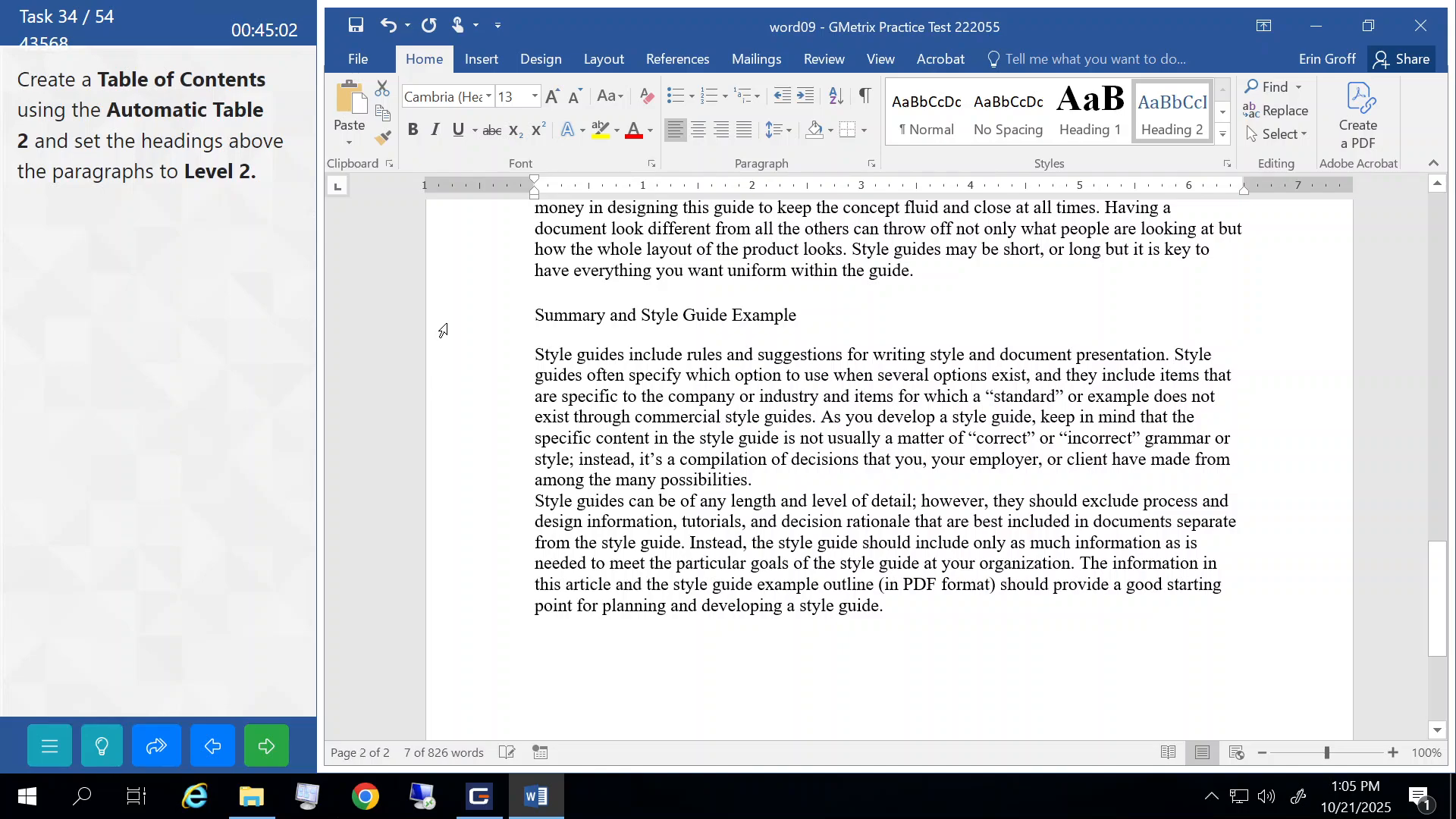
click(442, 329)
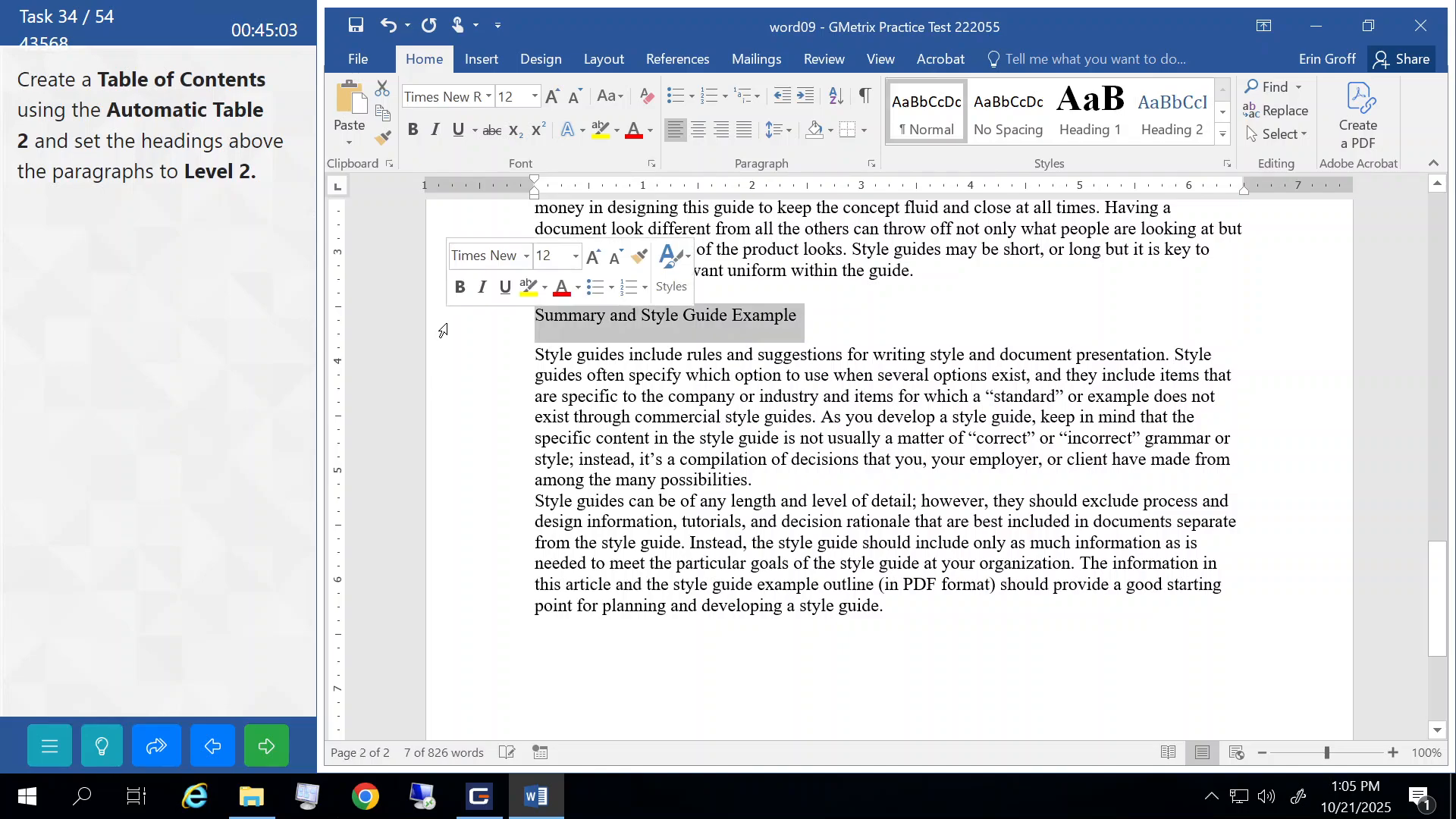
click(1167, 128)
click(1088, 664)
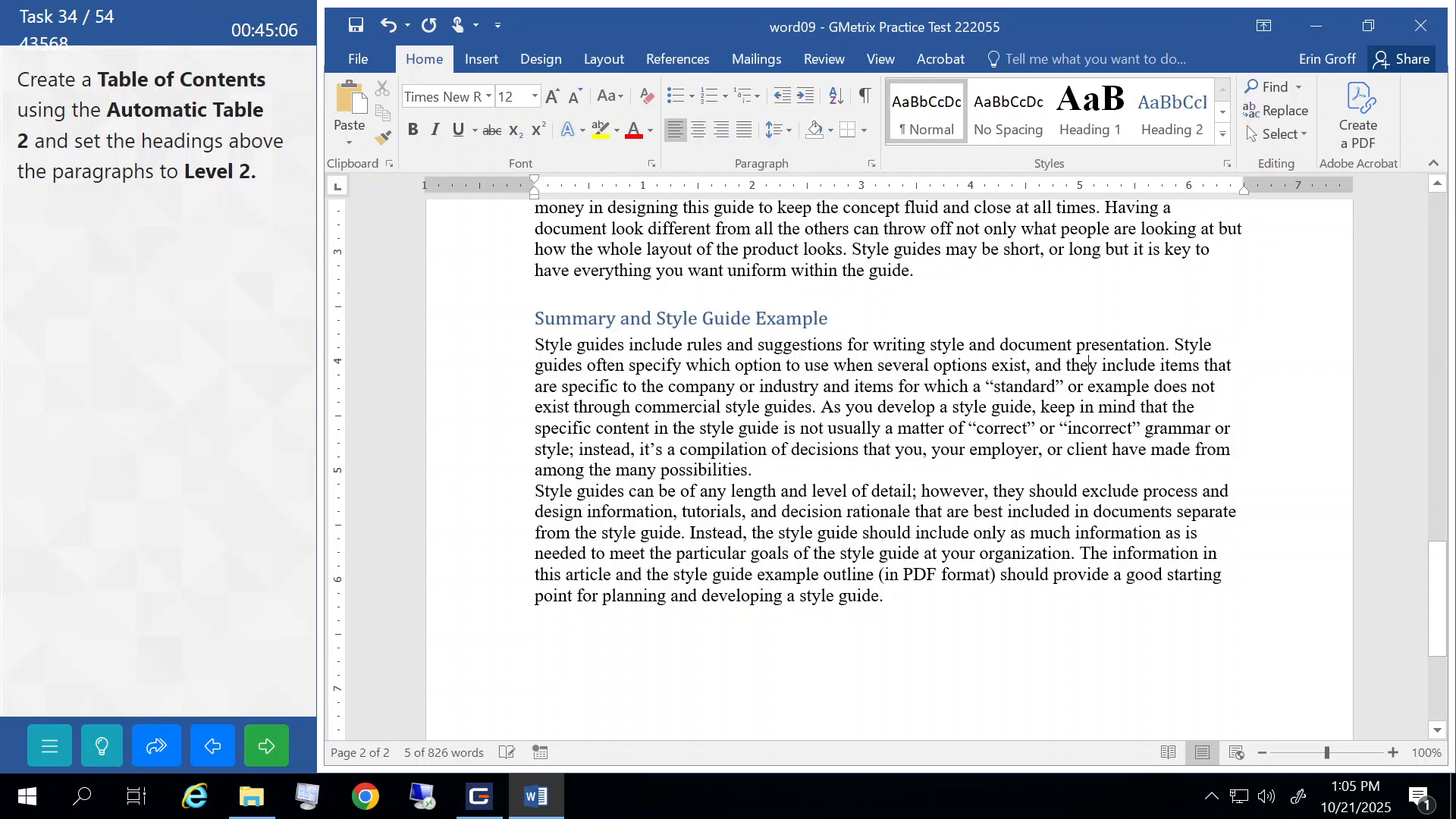
scroll(1088, 664, up, 5)
scroll(1088, 664, up, 10)
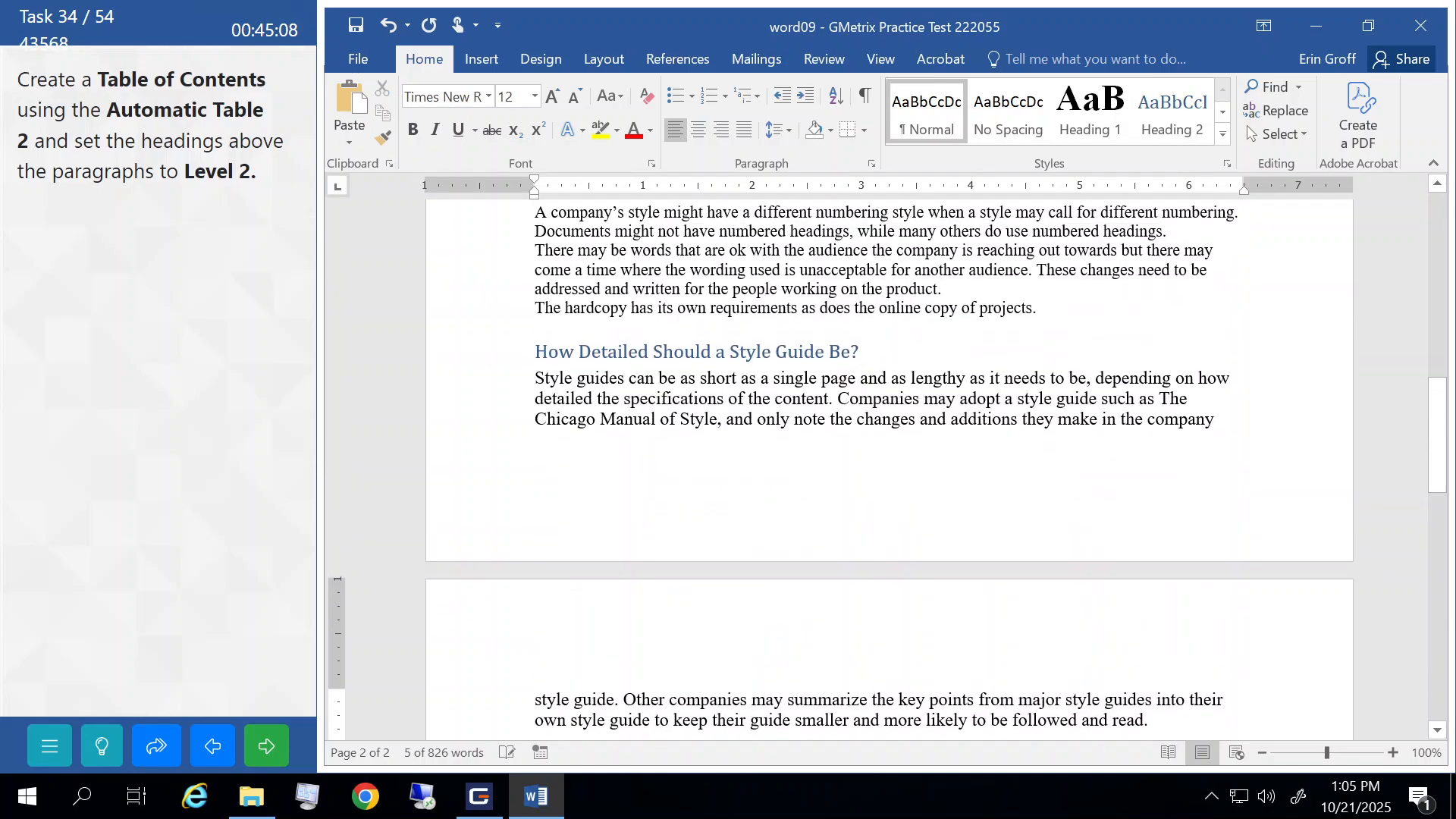
scroll(1088, 665, up, 5)
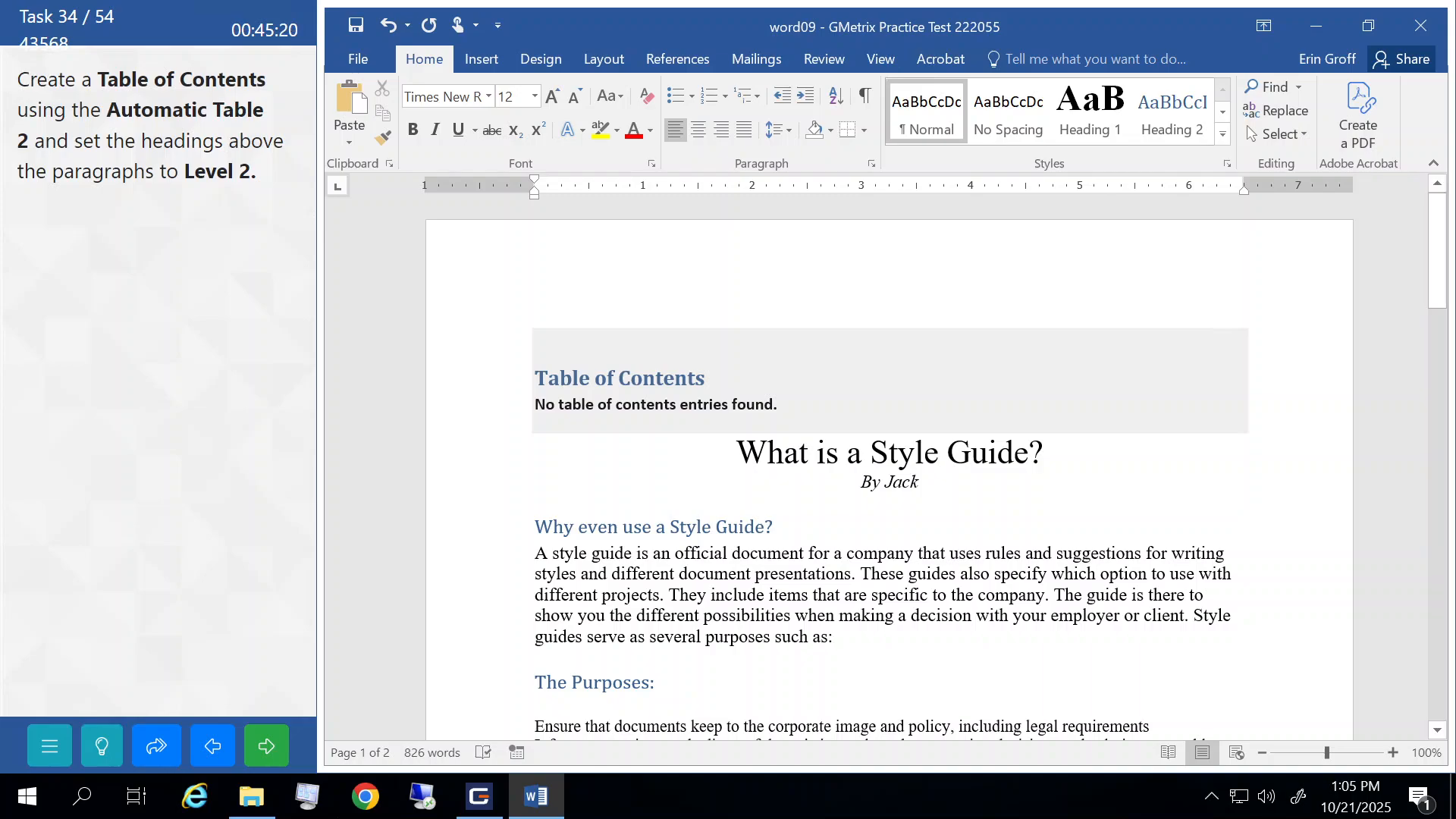
- Update the table of contents to list the six headings and submit the task
click(630, 378)
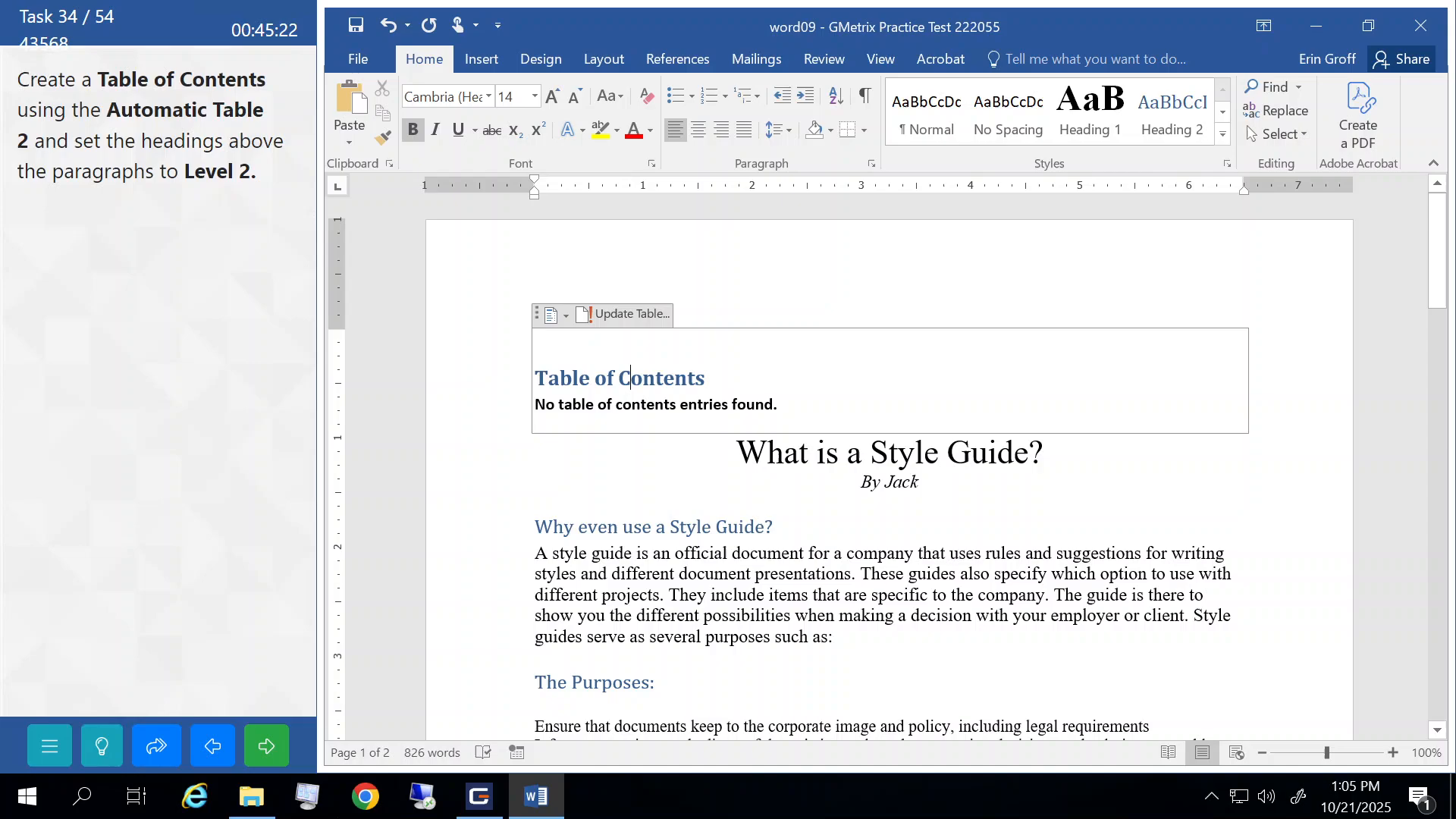
click(620, 314)
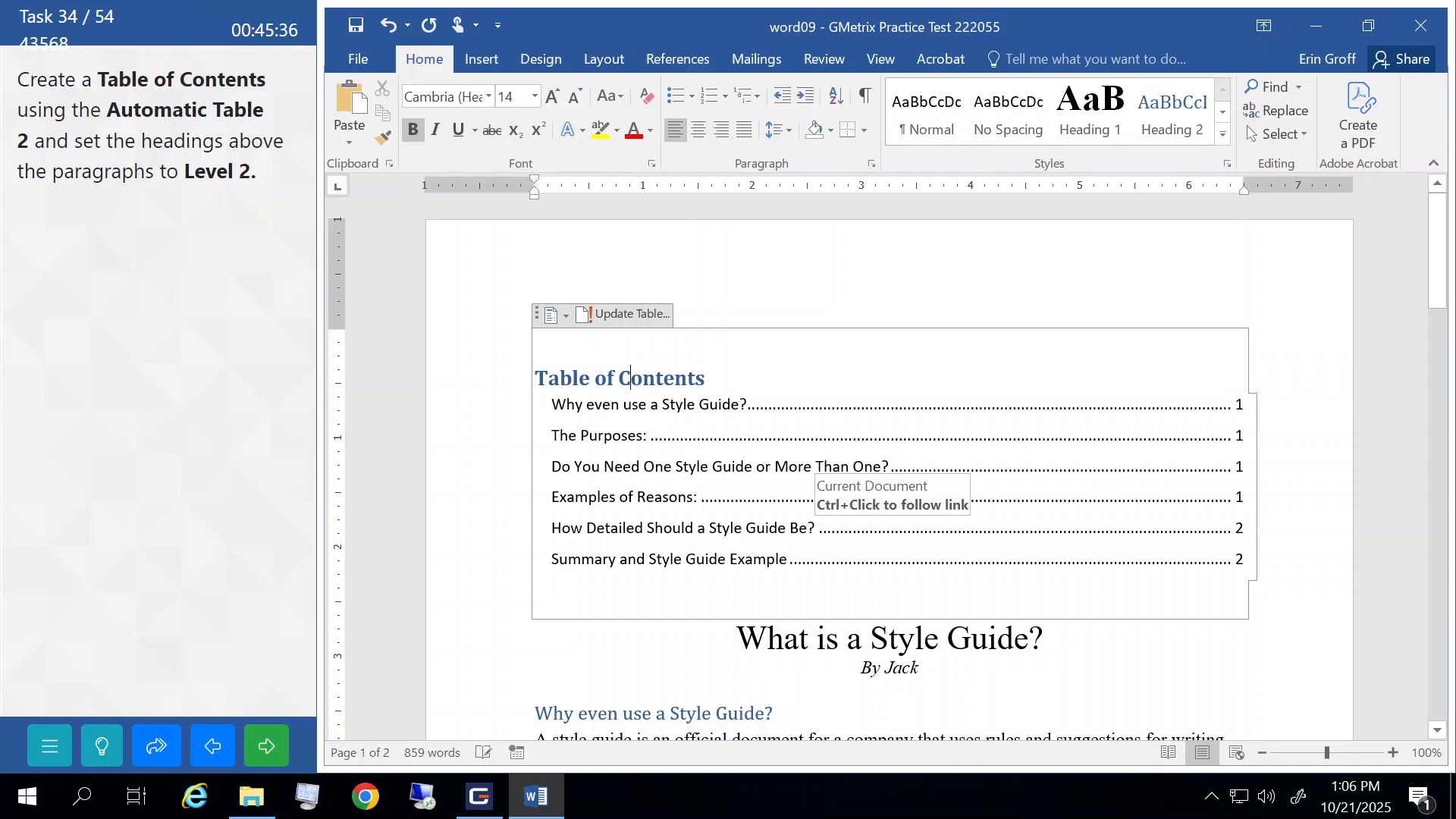
click(274, 746)
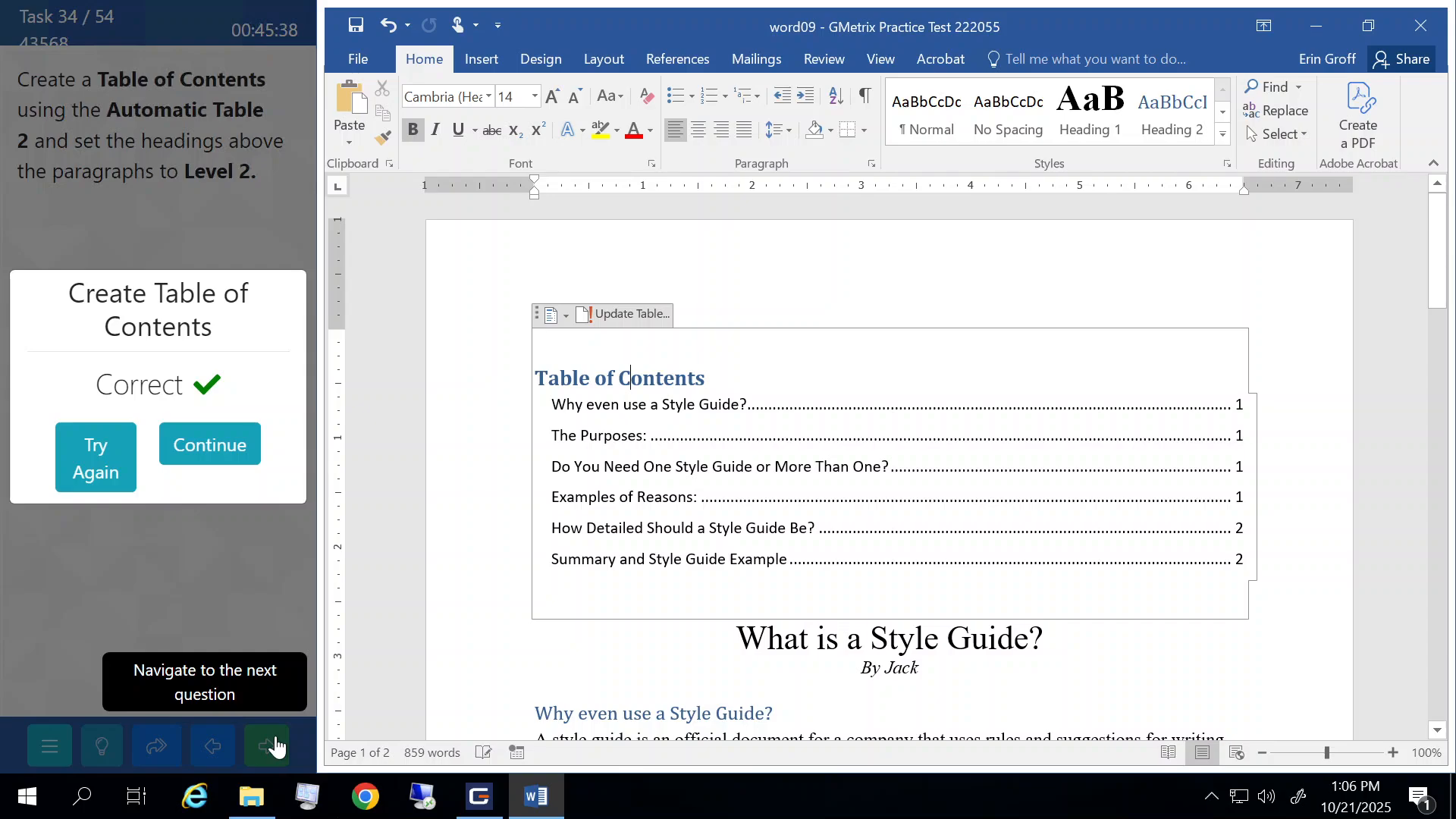
click(216, 446)
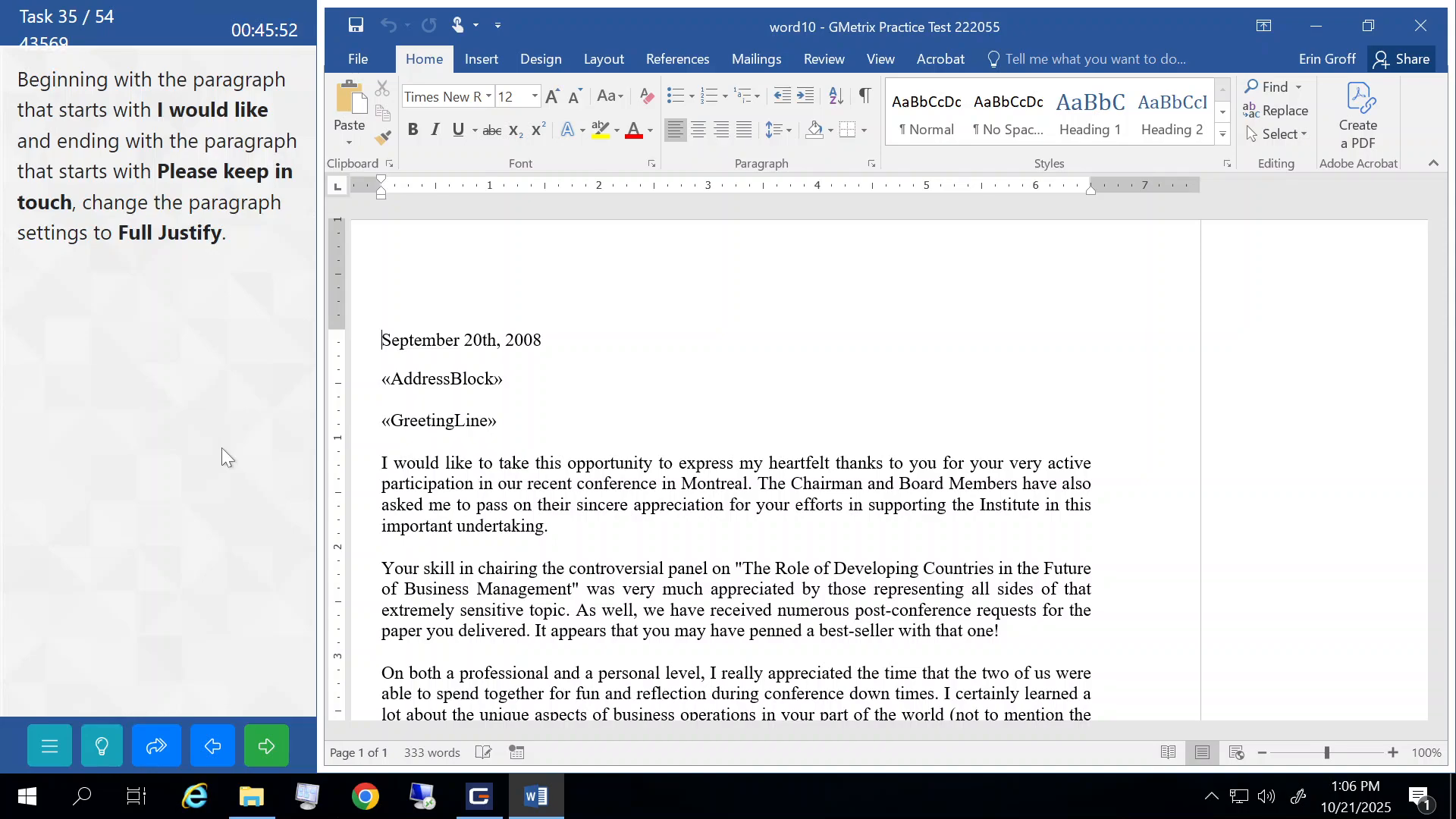
- Fully justify the letter paragraphs from 'I would like' through 'Please keep in touch', then submit
scroll(736, 455, down, 2)
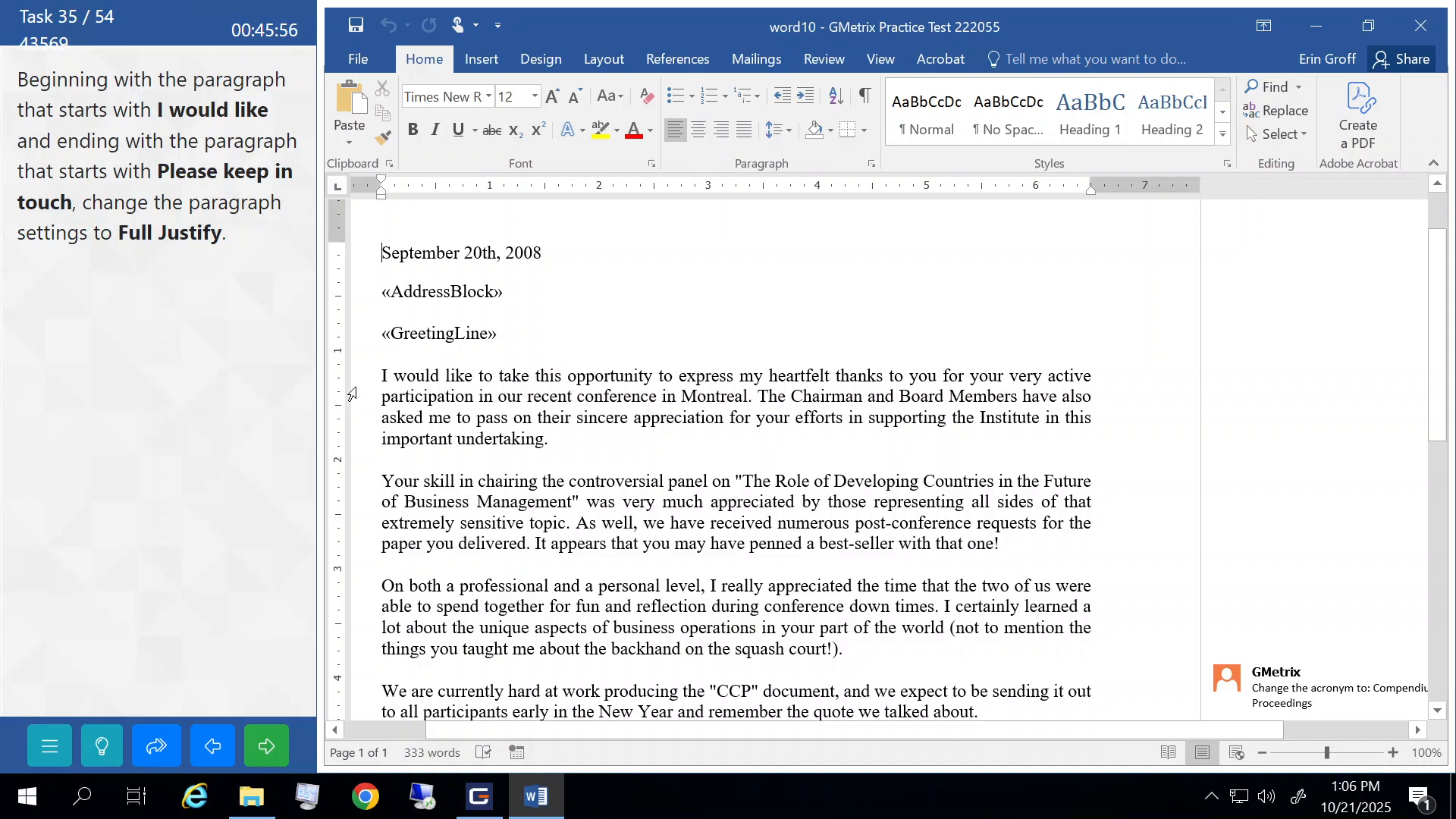
drag(352, 388, 387, 608)
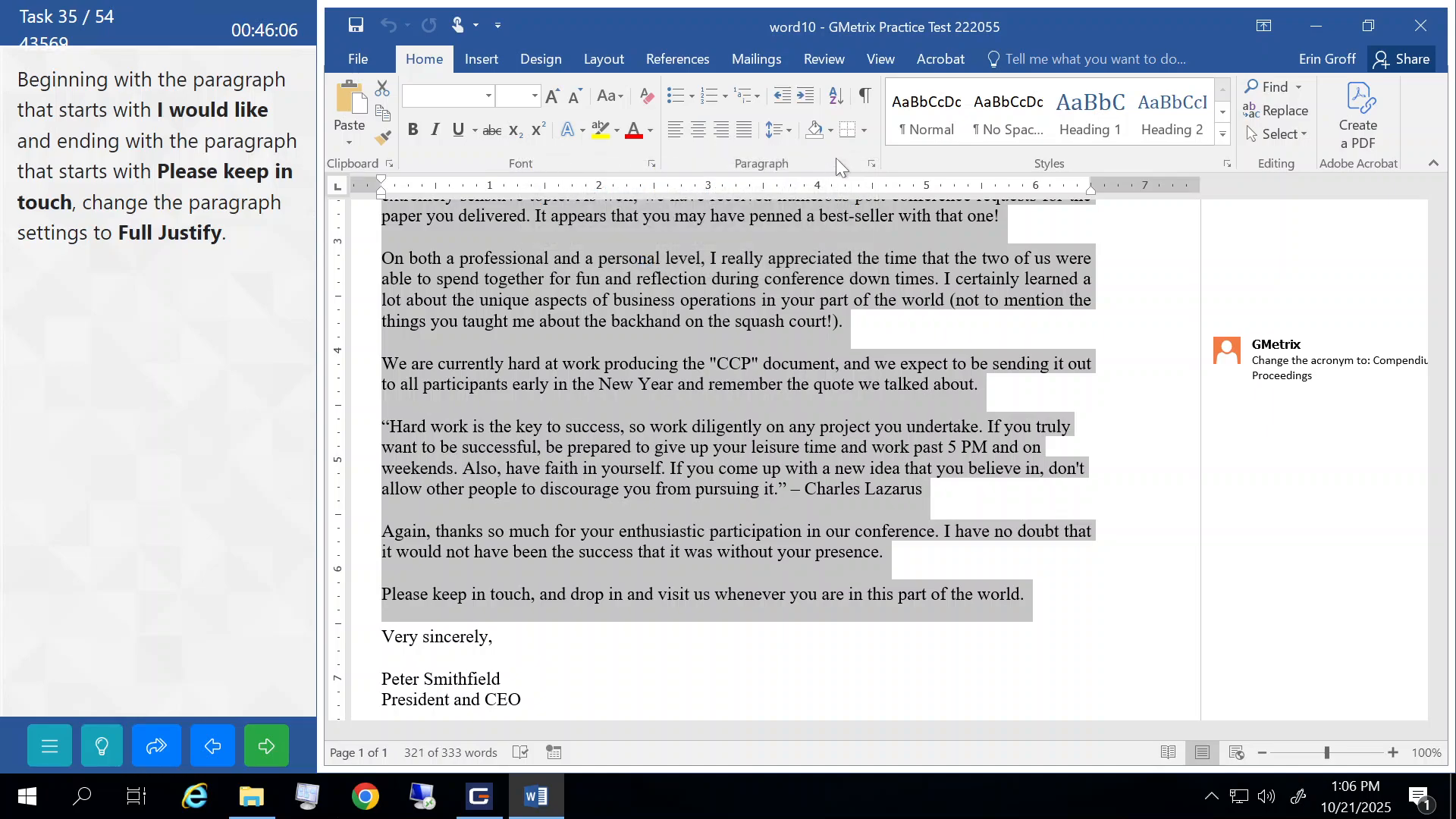
click(746, 133)
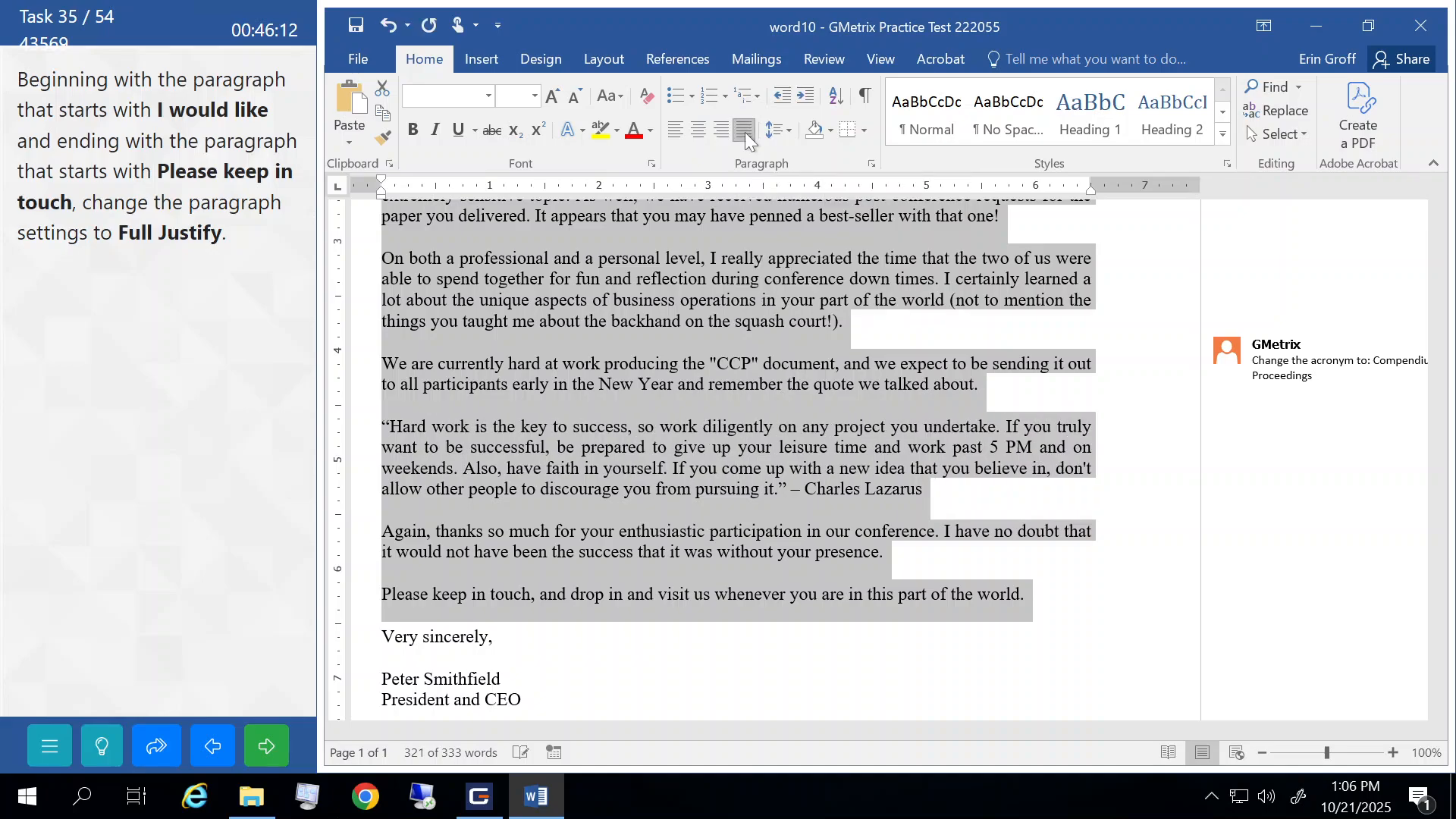
click(661, 392)
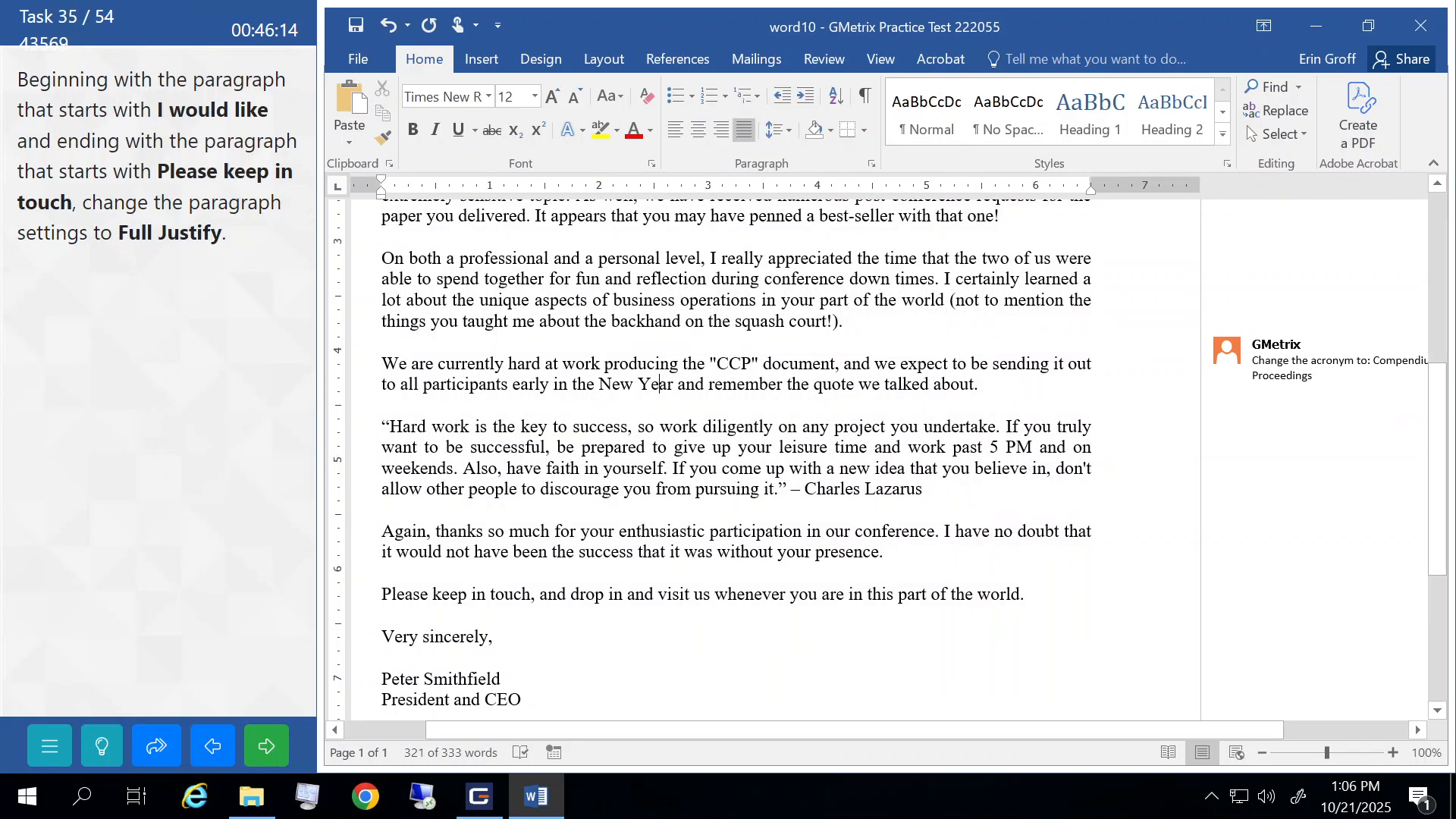
click(272, 747)
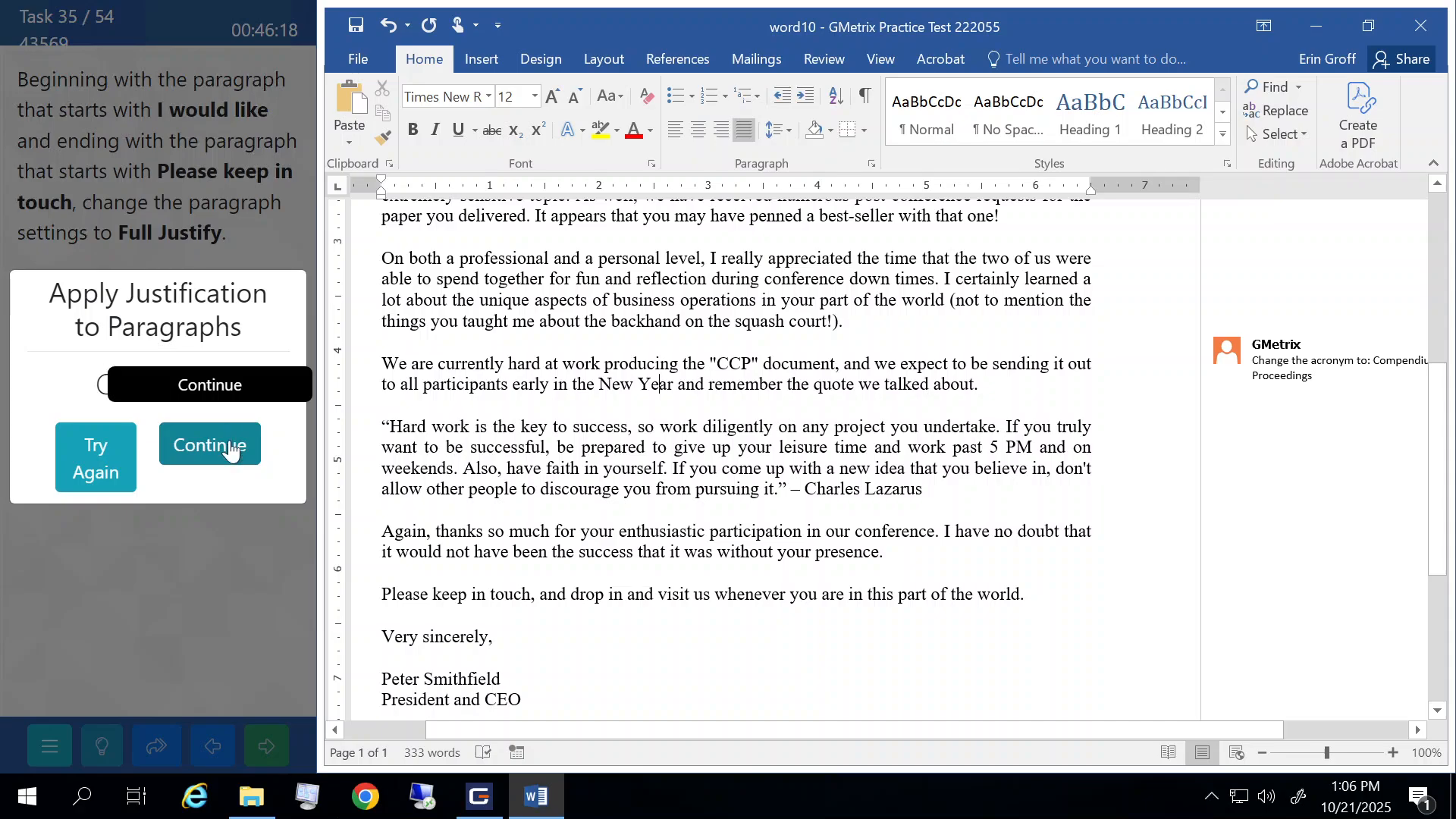
click(227, 440)
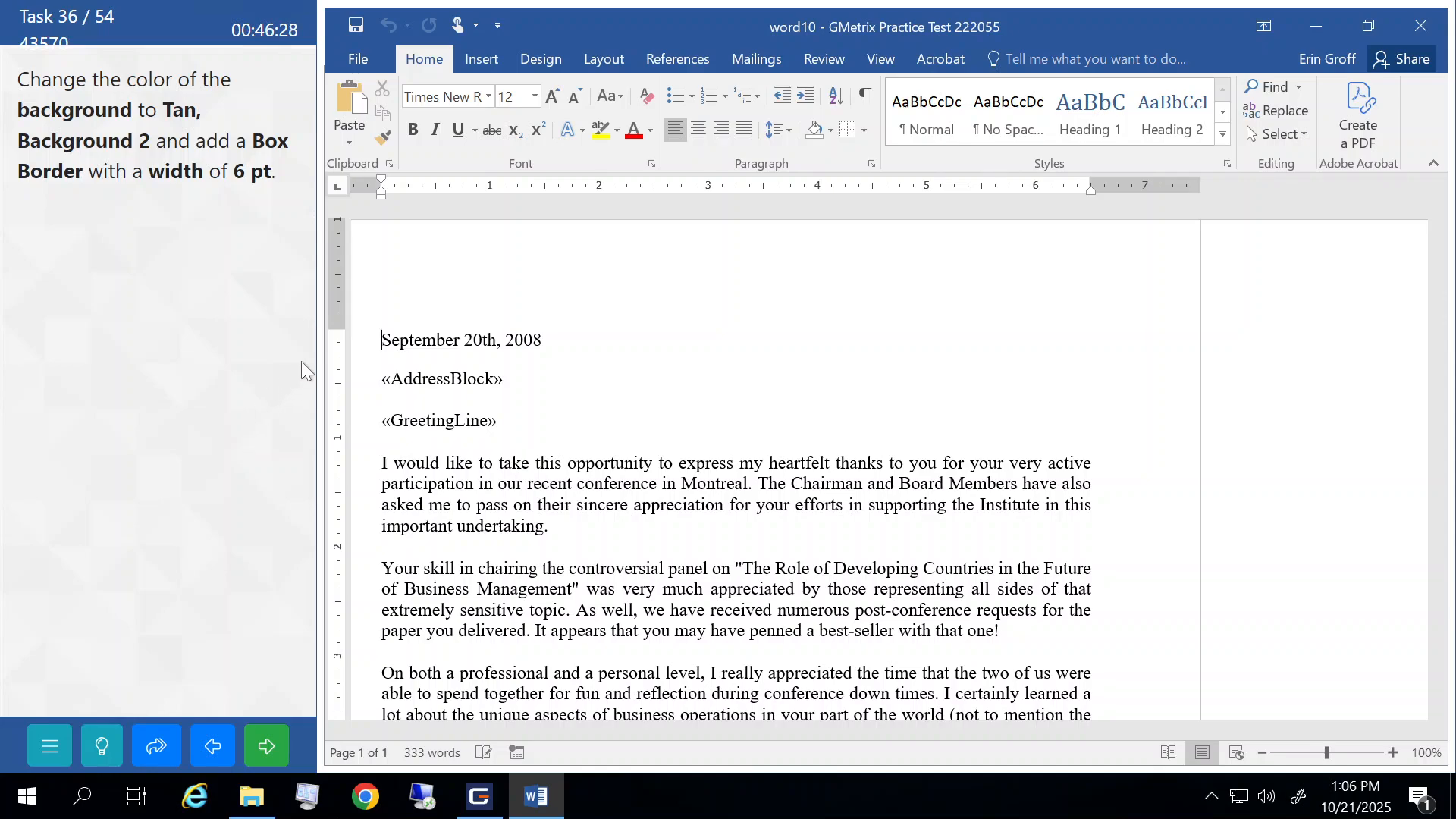
- Colour the page background Tan, Background 2 and bring up the page border settings
click(553, 58)
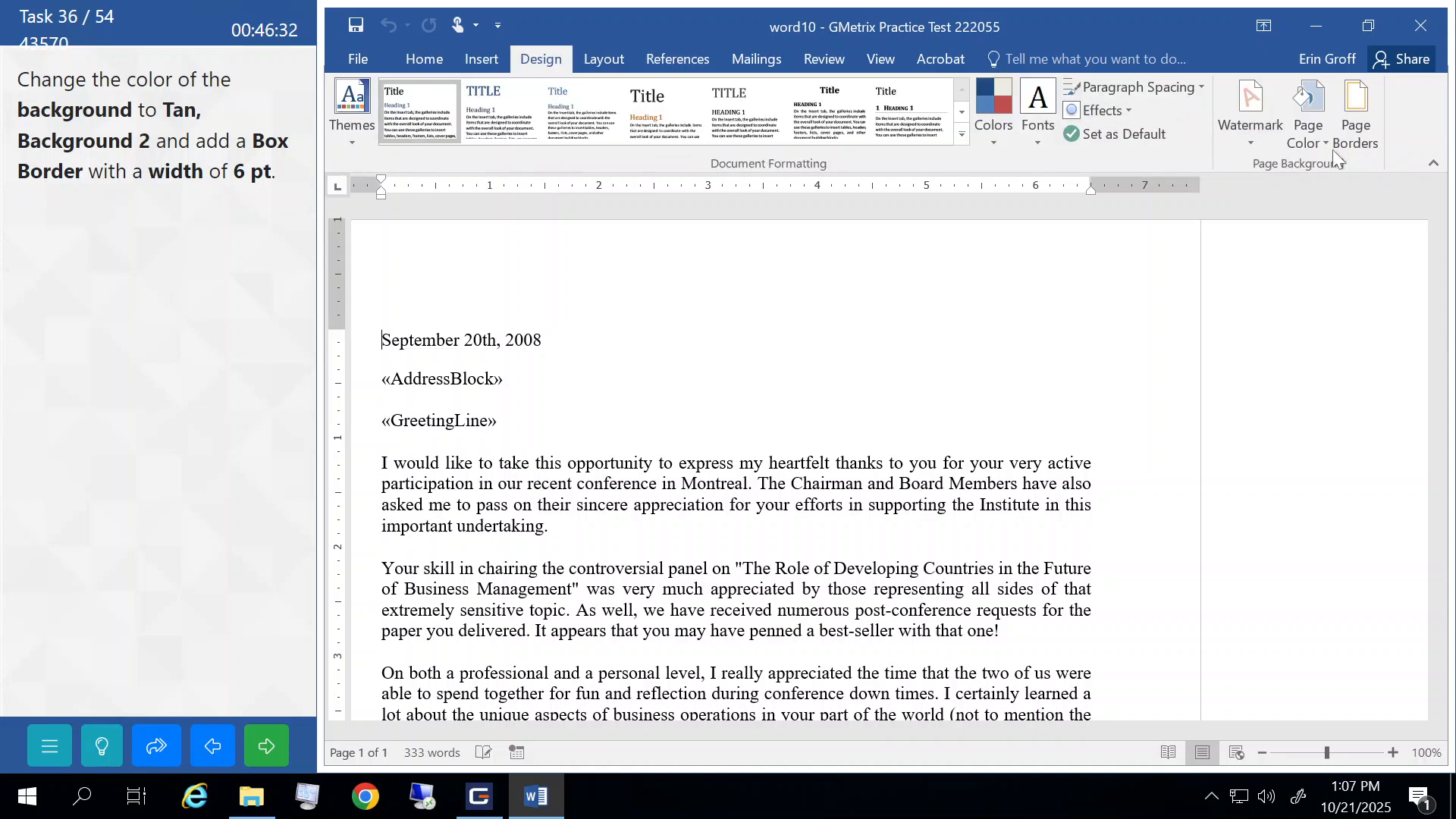
click(1309, 110)
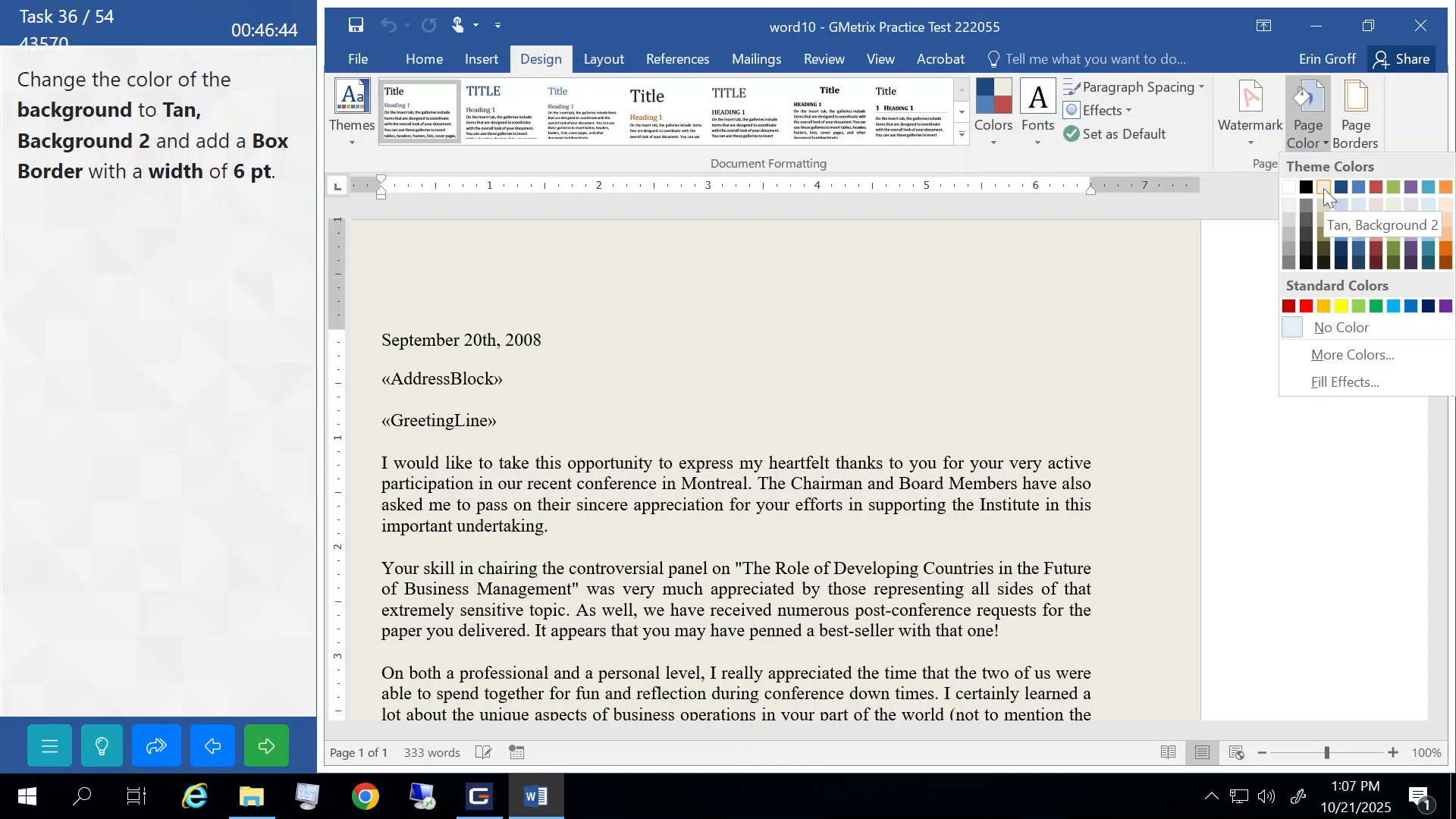
click(1322, 188)
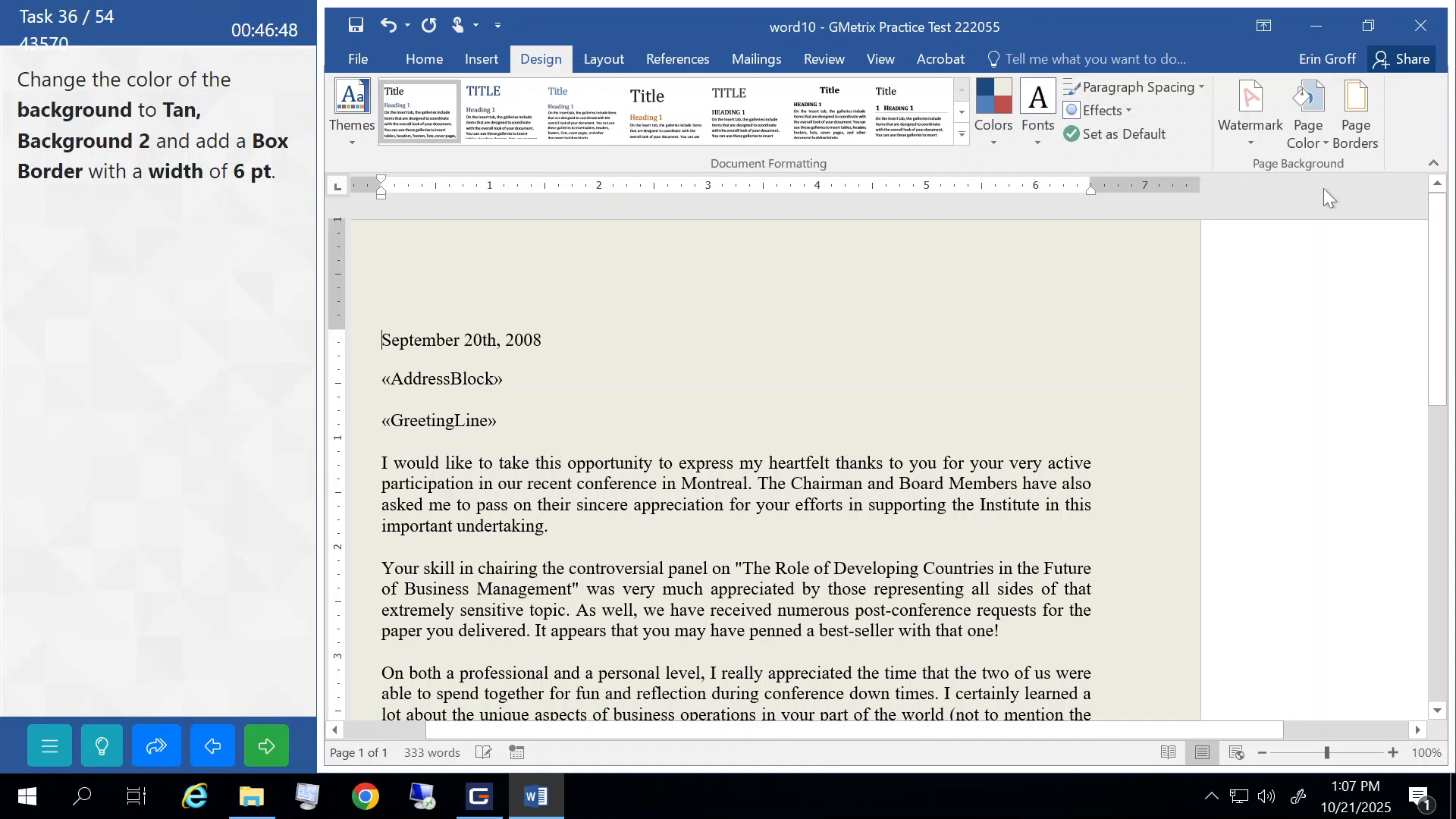
click(1357, 99)
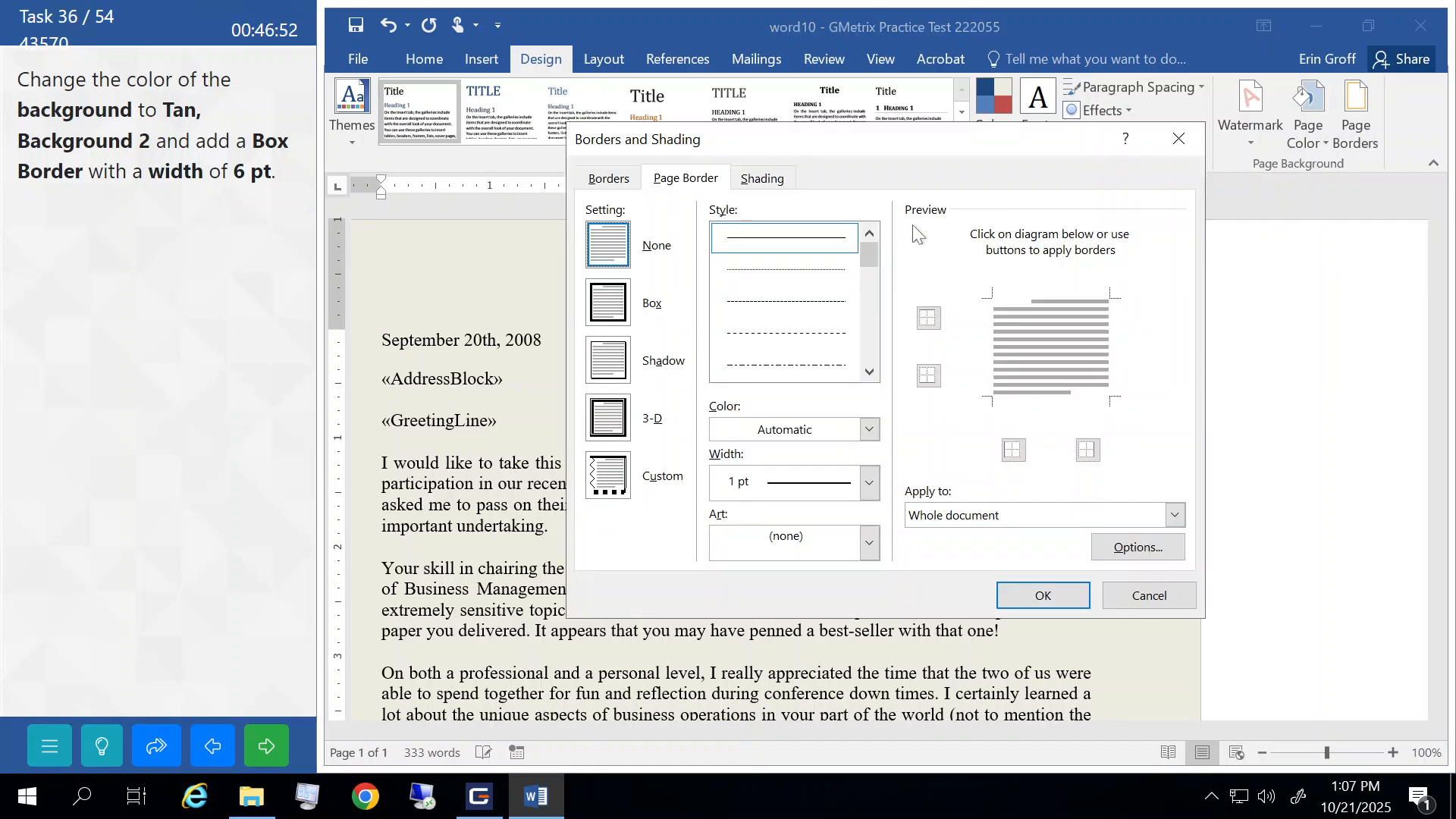
- Apply a 6 pt Box page border, then submit the task and continue
click(603, 307)
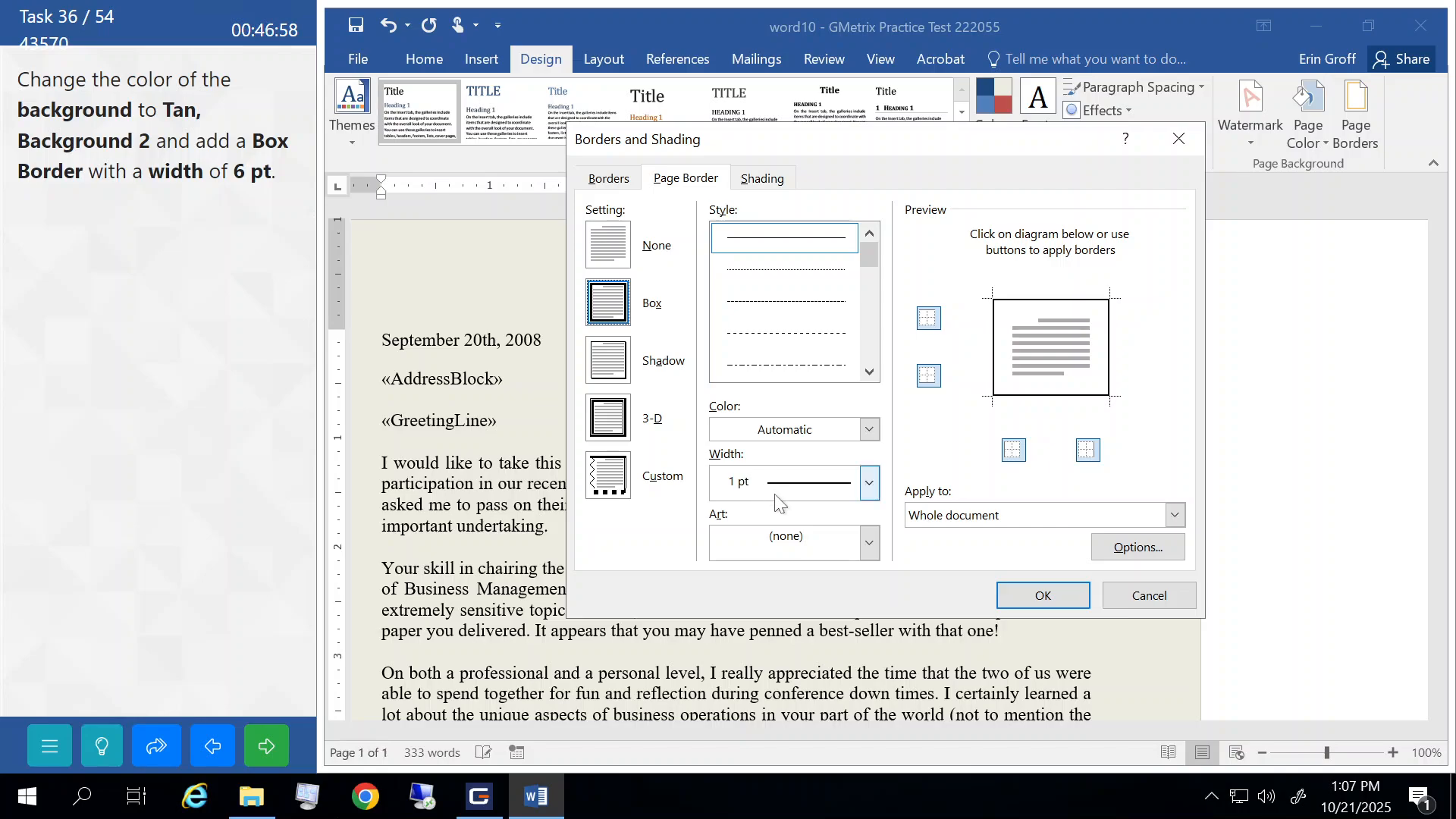
click(869, 483)
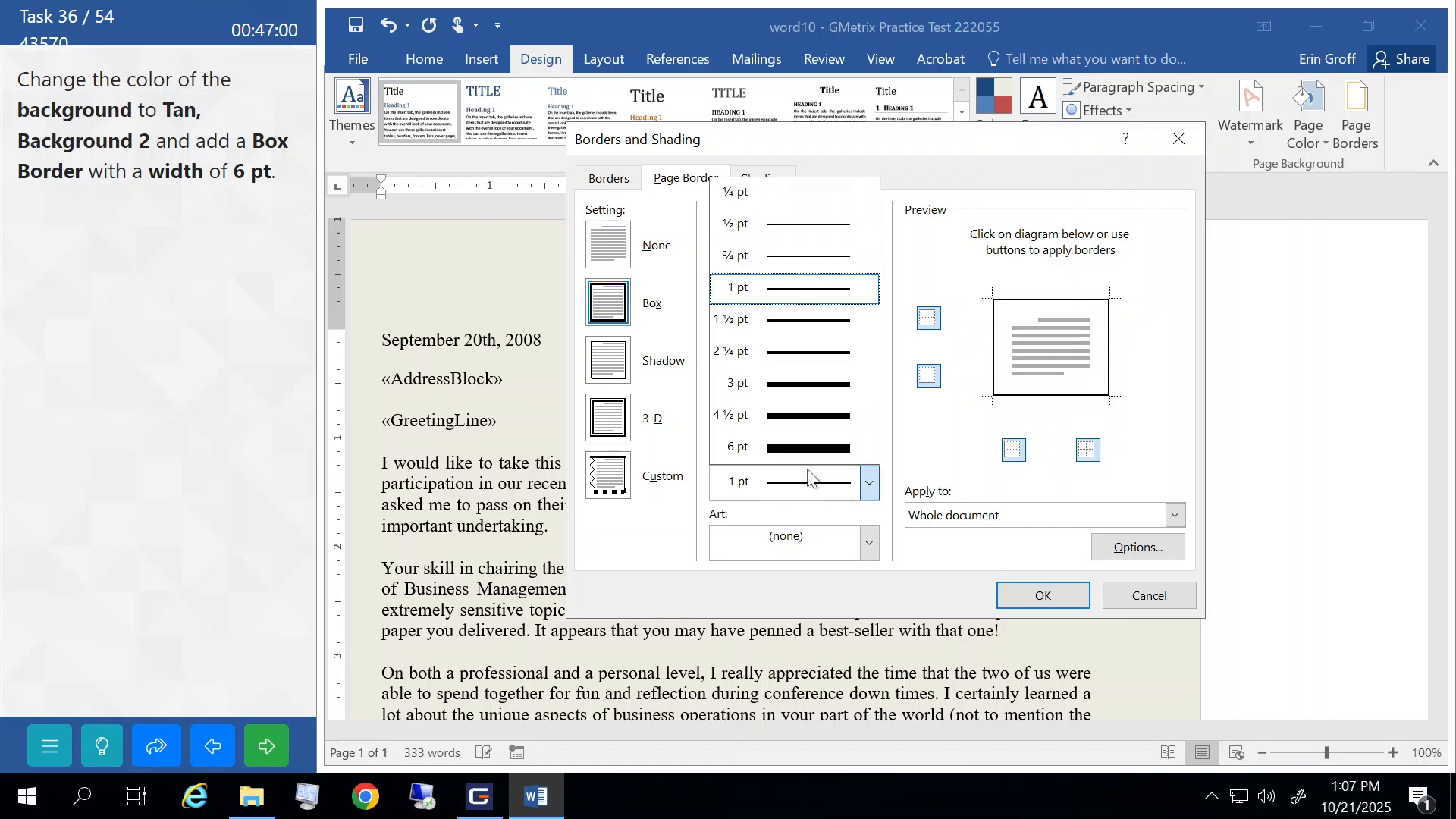
click(792, 447)
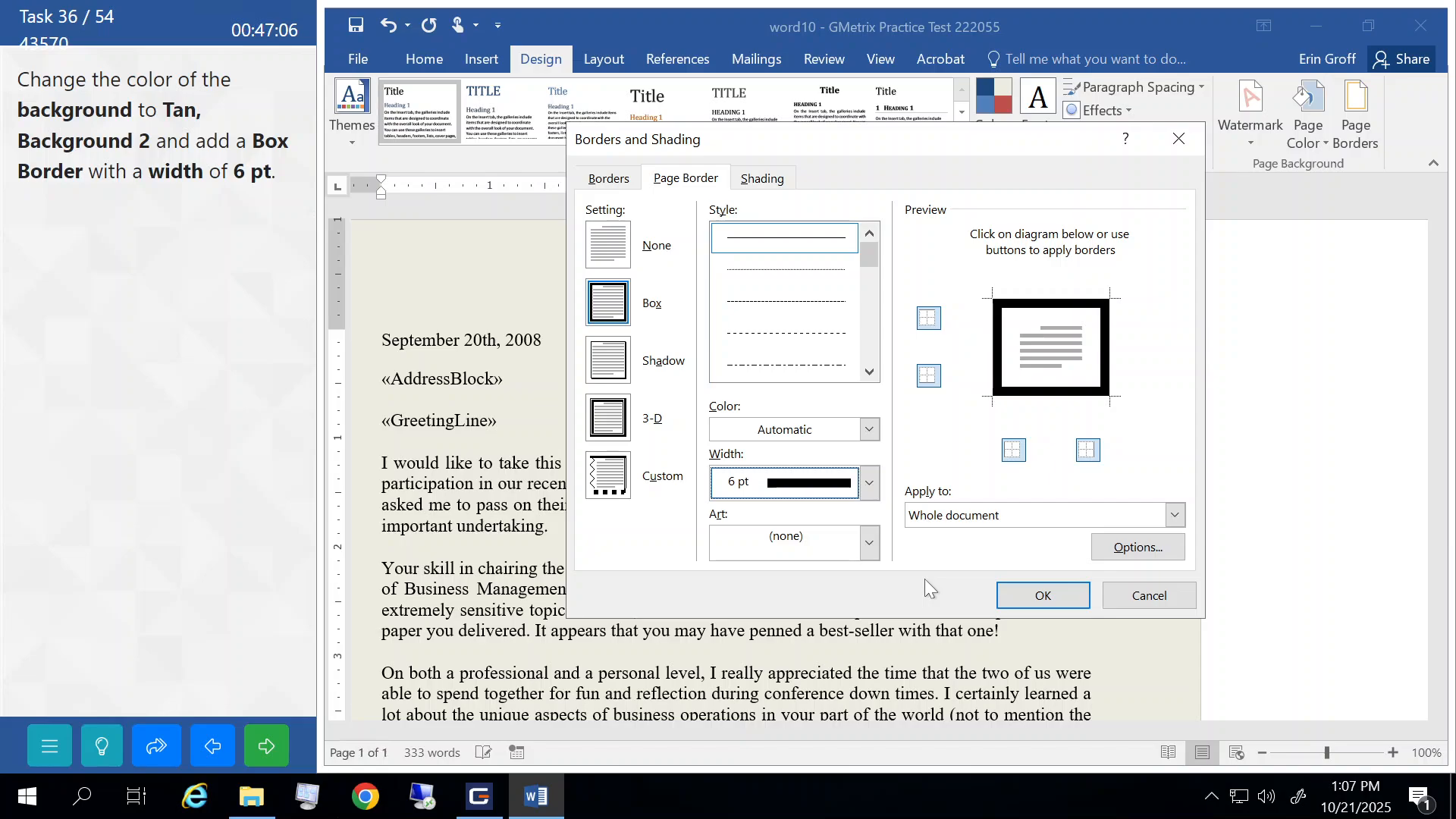
click(1041, 595)
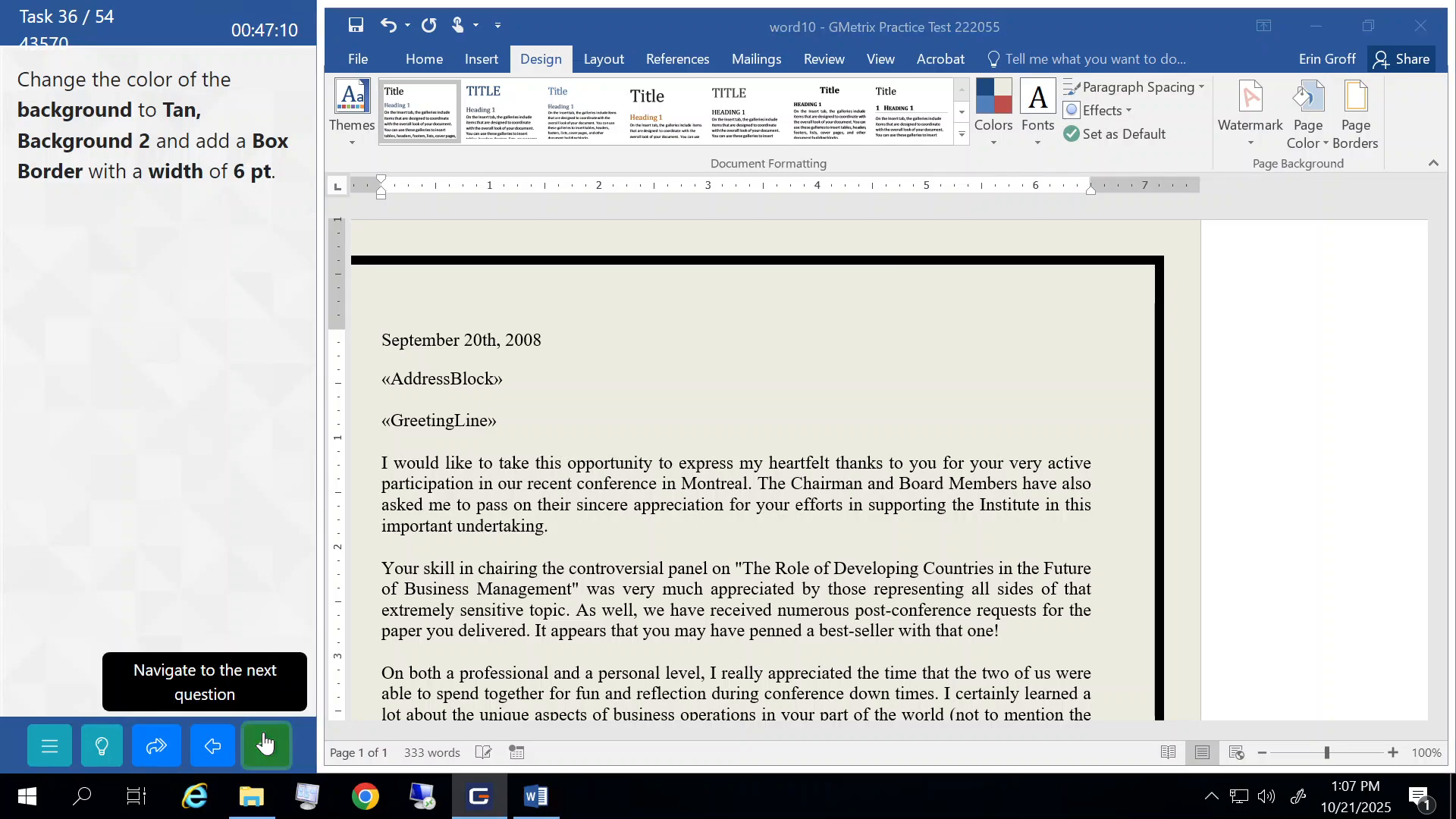
click(266, 746)
click(216, 445)
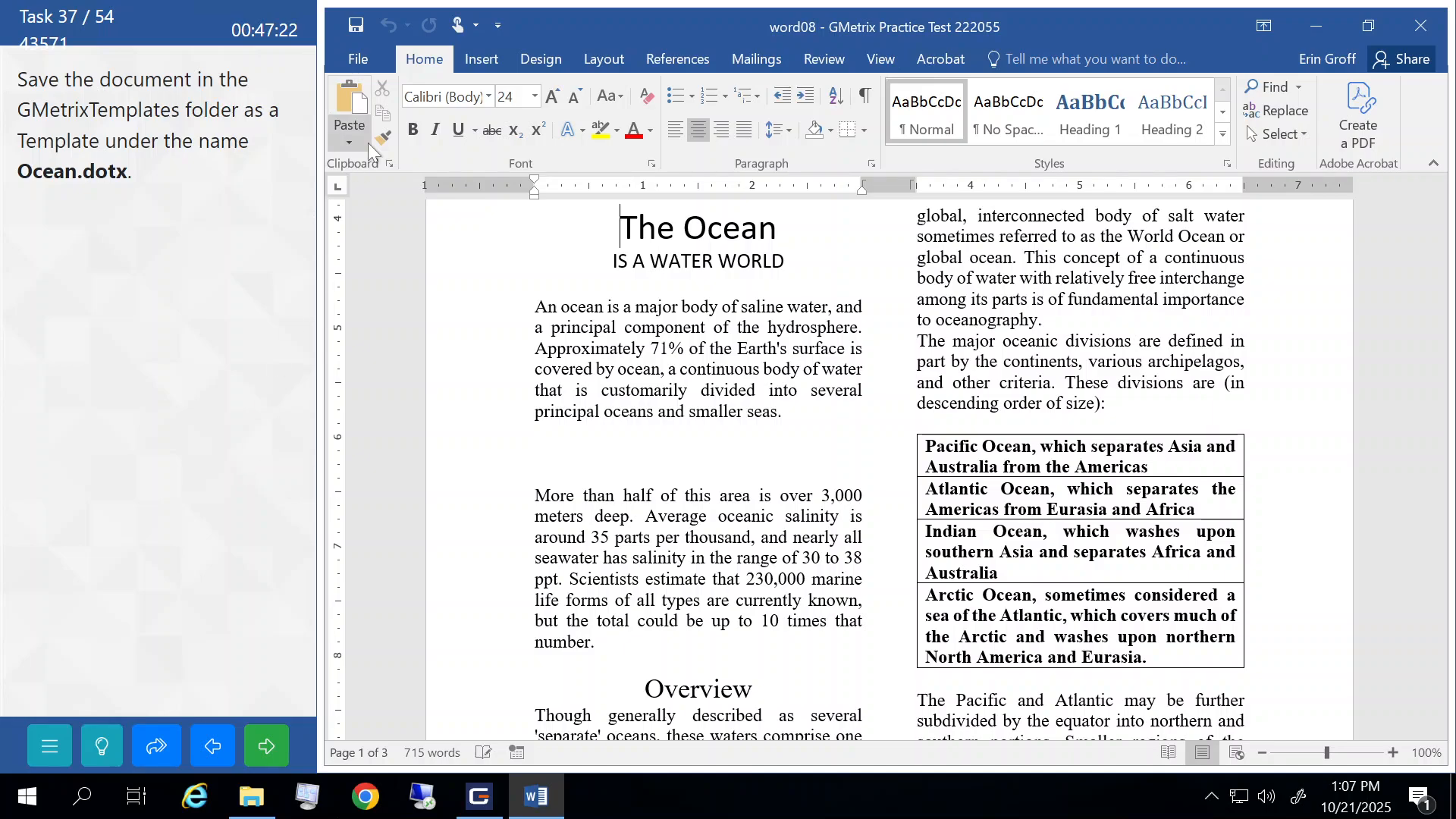
- Start Save As with Word Template chosen as the file type
click(374, 65)
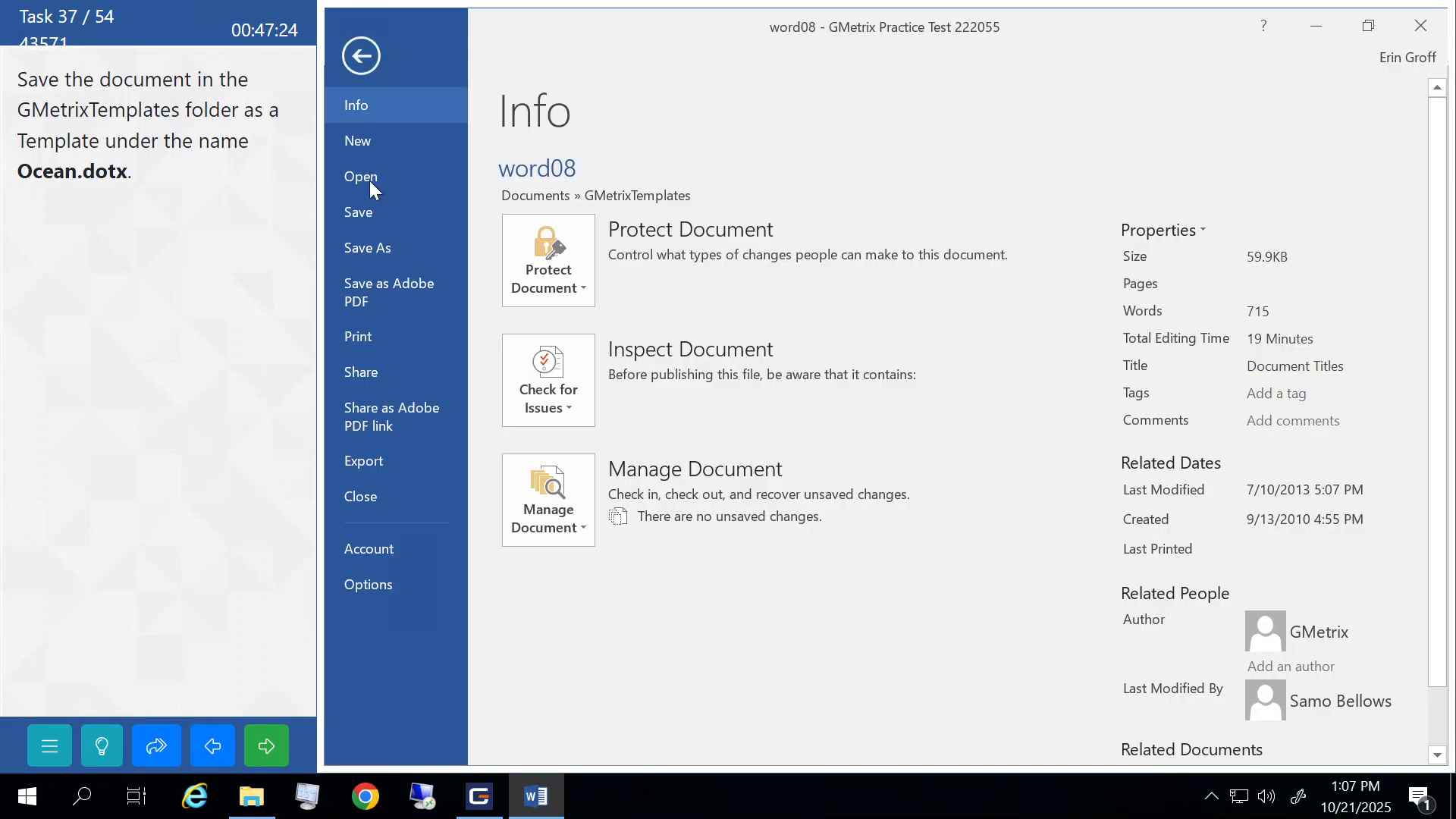
click(374, 249)
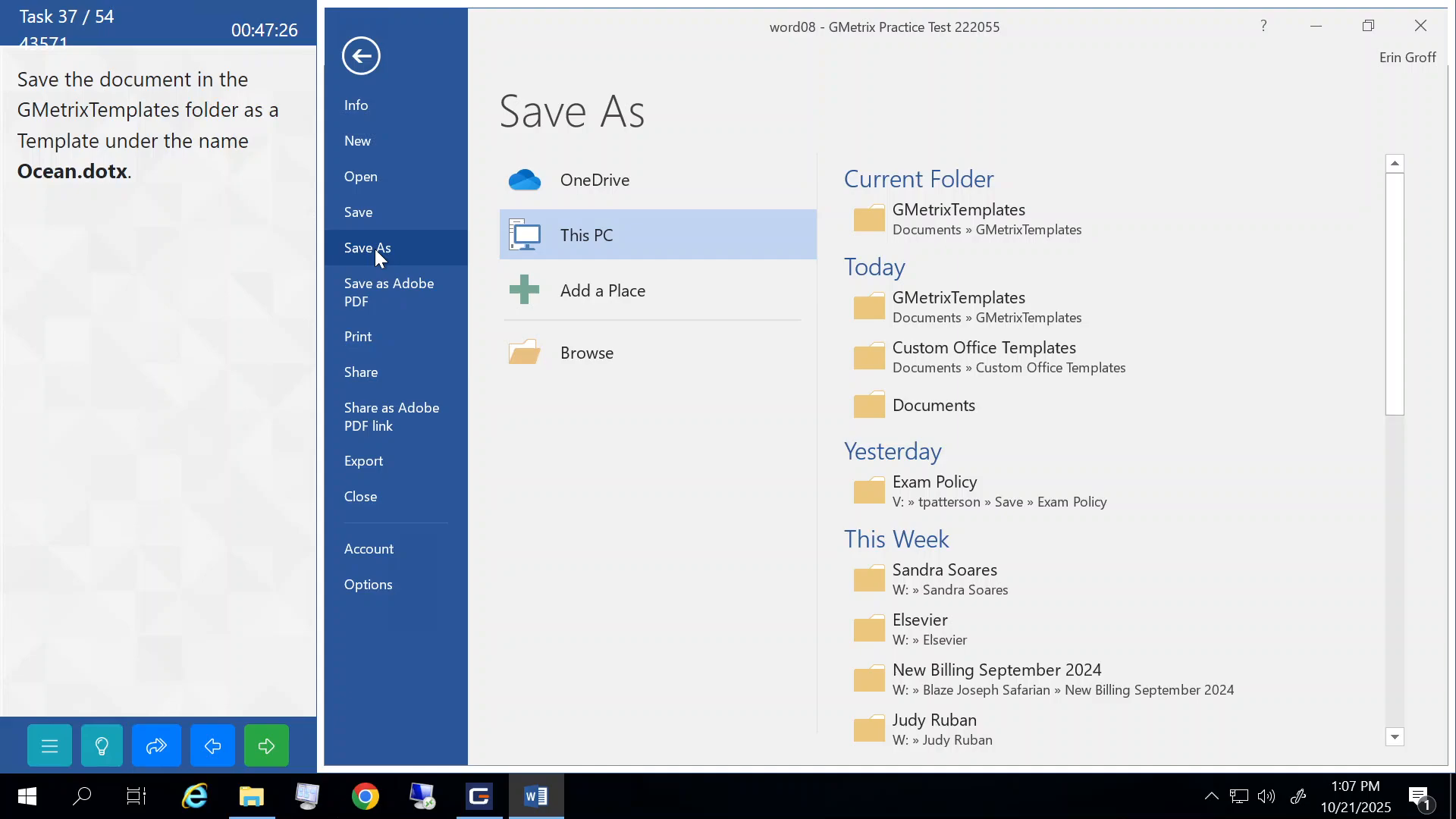
click(547, 353)
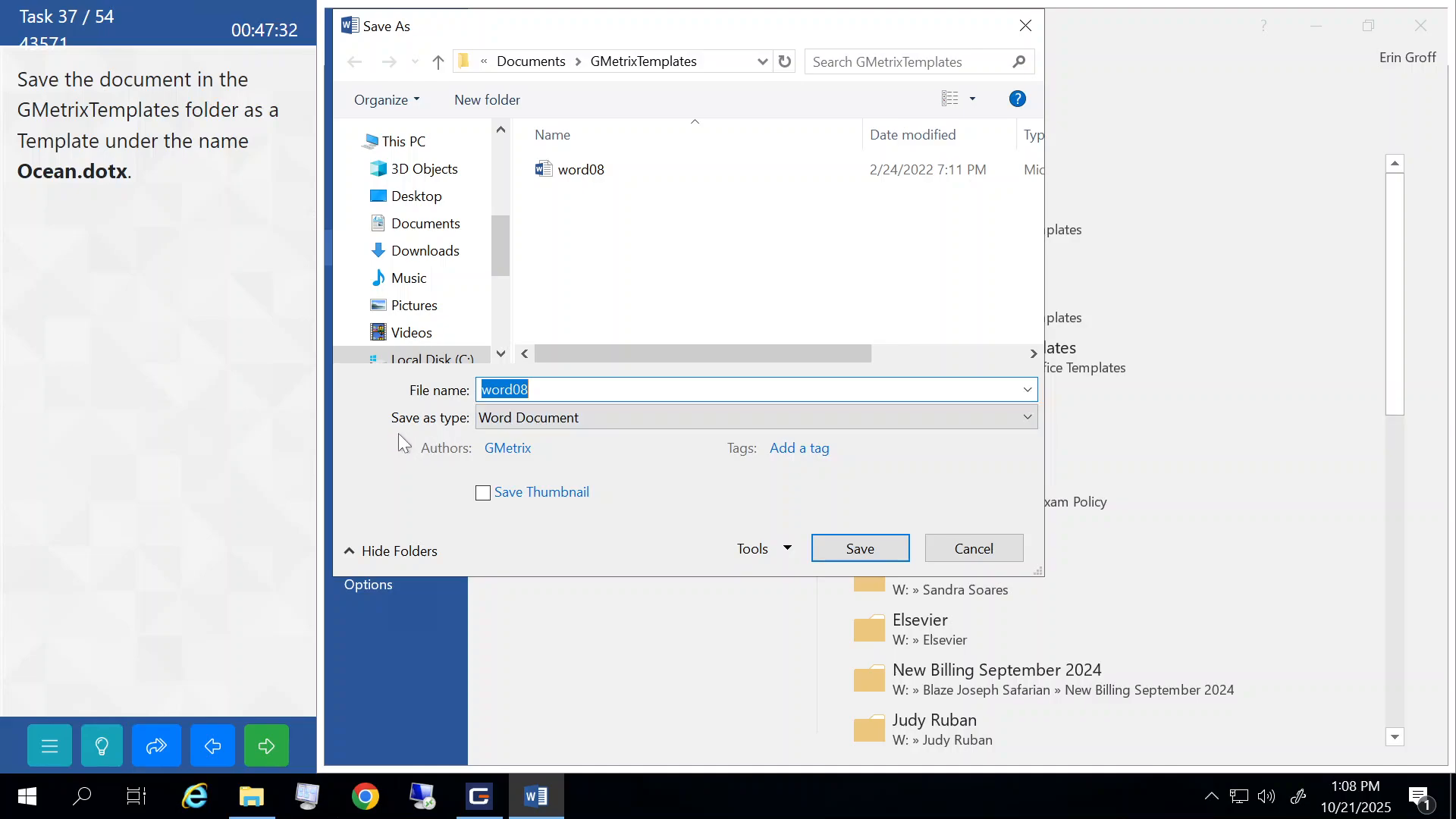
click(558, 420)
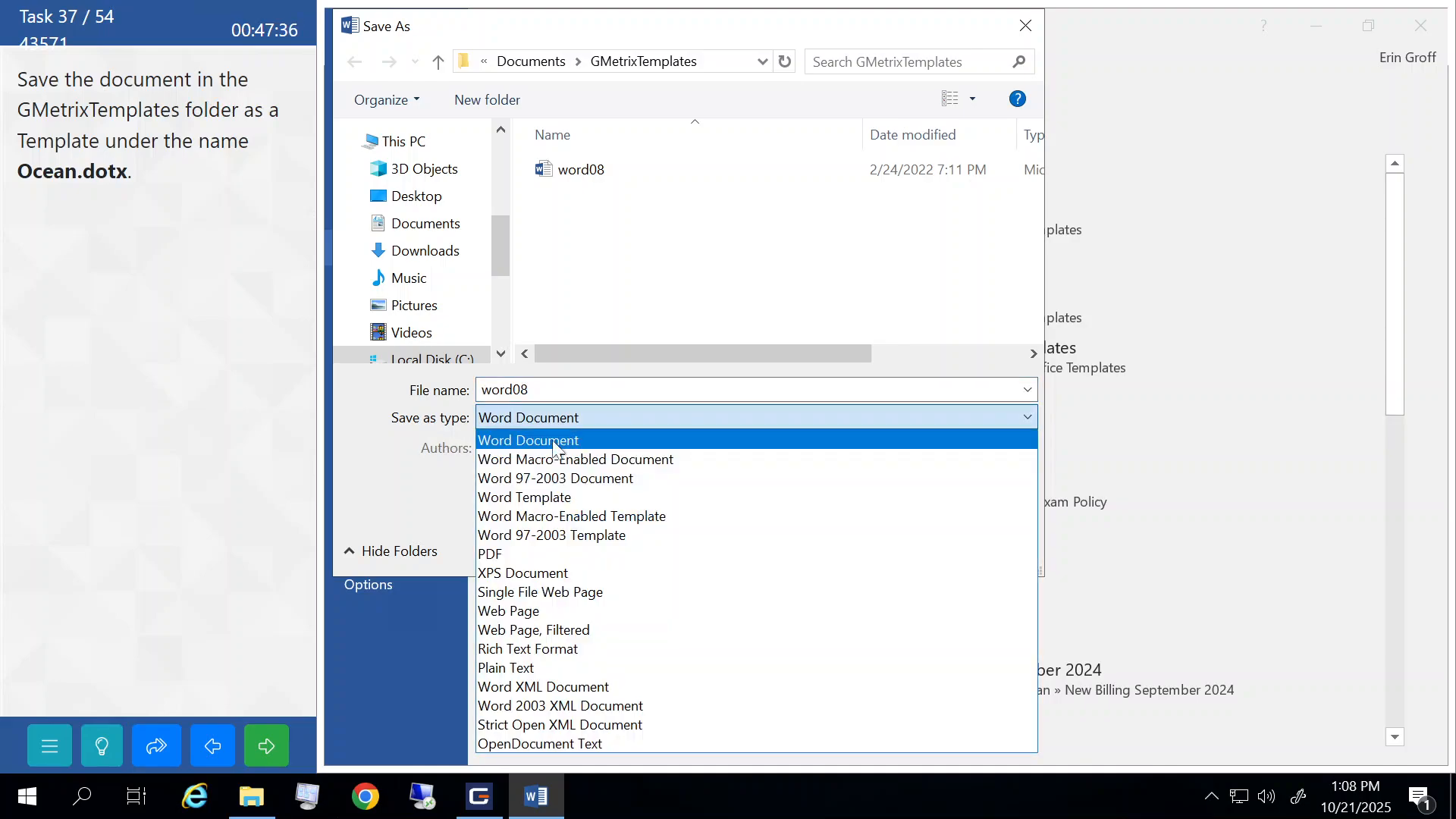
click(539, 498)
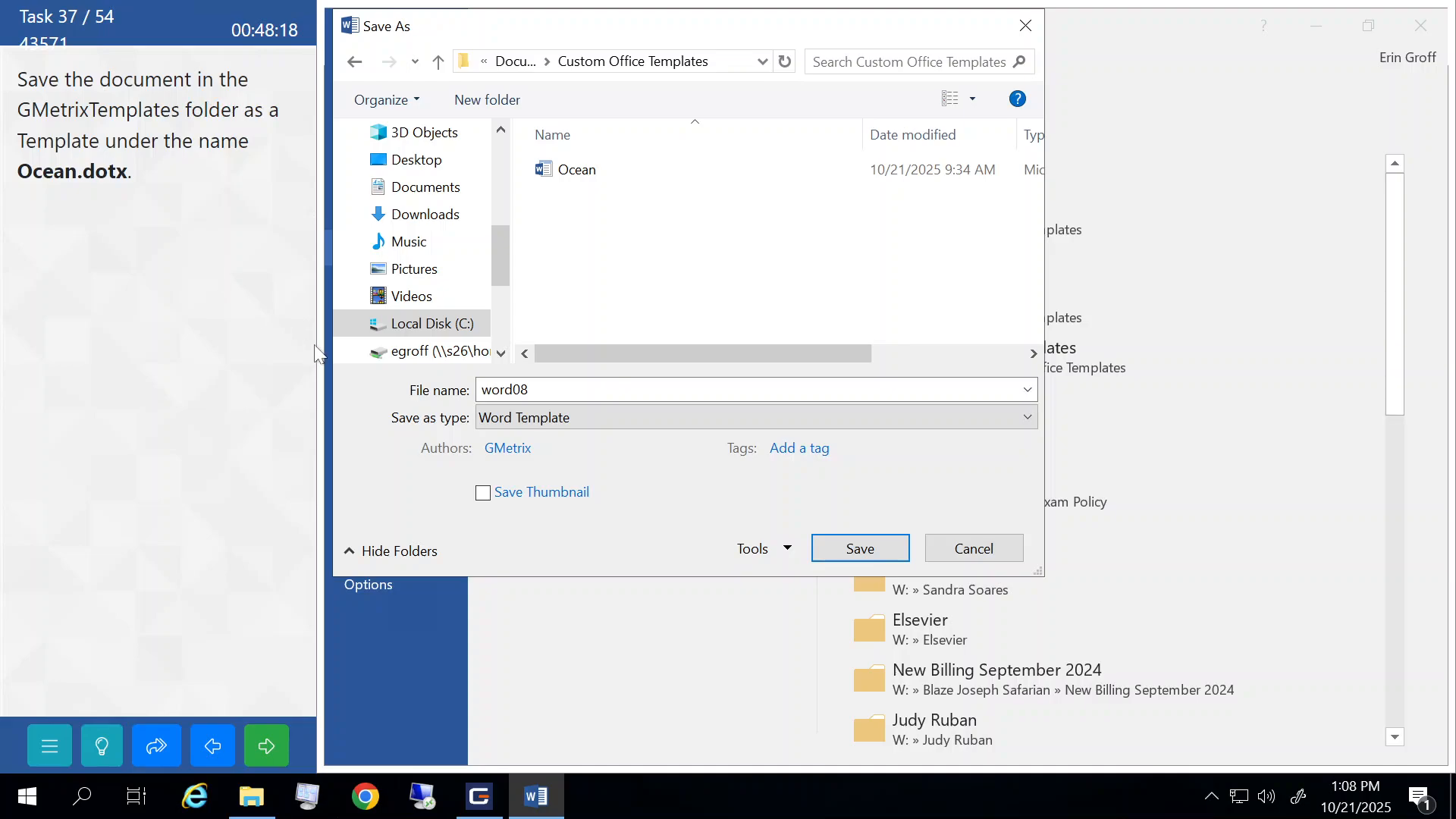
- Save the template as Ocean in the GMetrixTemplates folder and submit the task
click(592, 390)
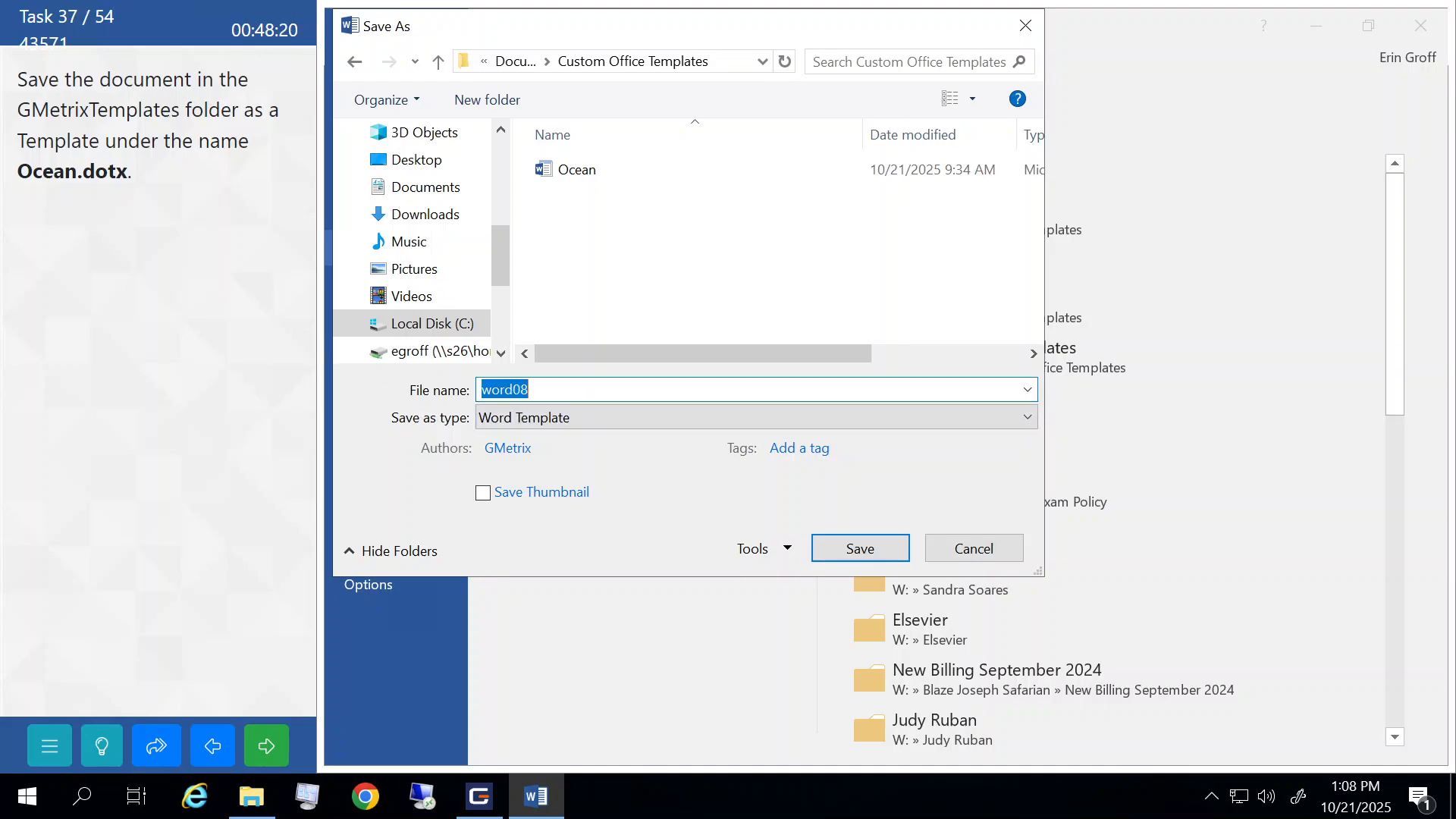
text(Ocean)
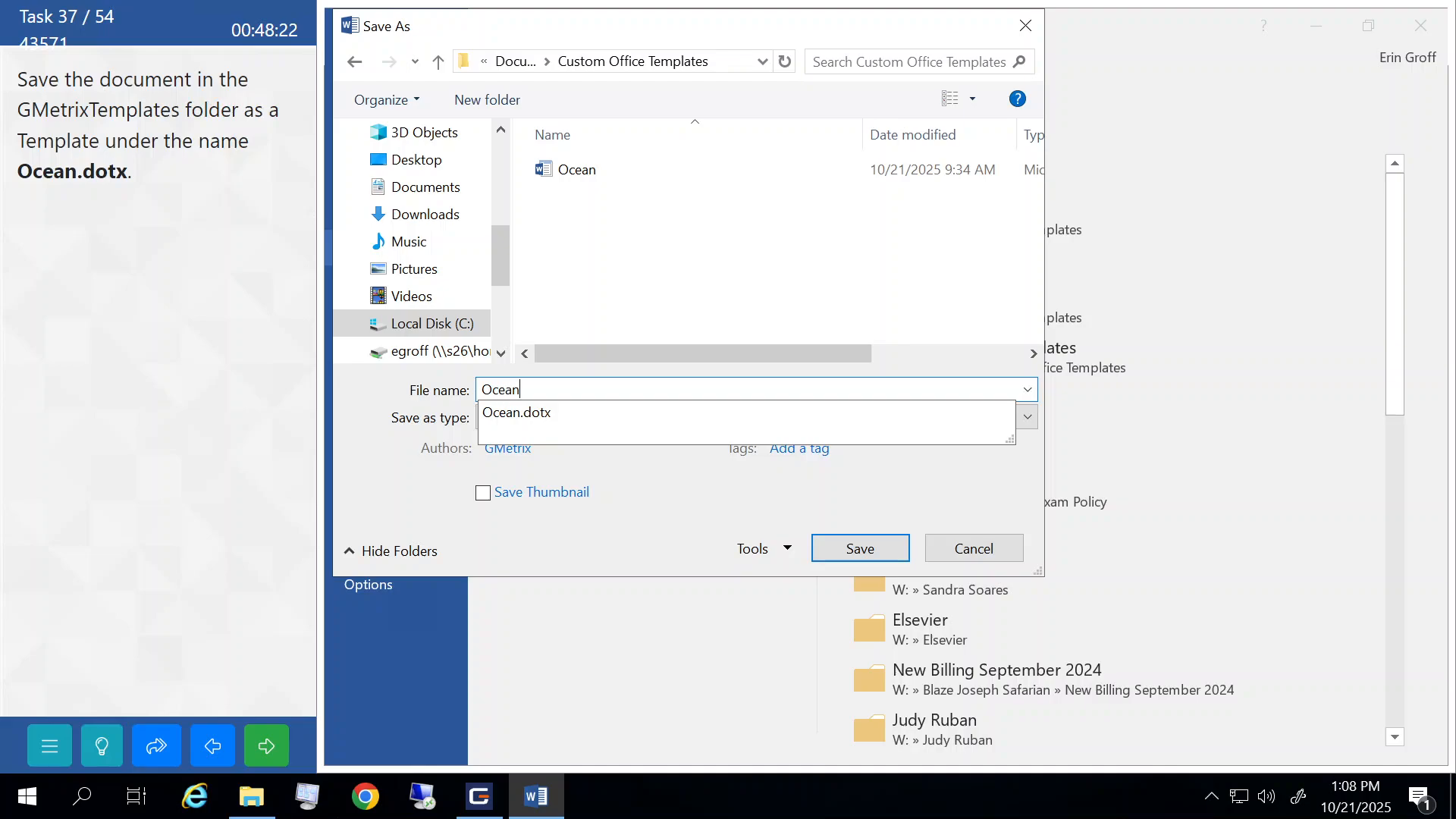
click(611, 570)
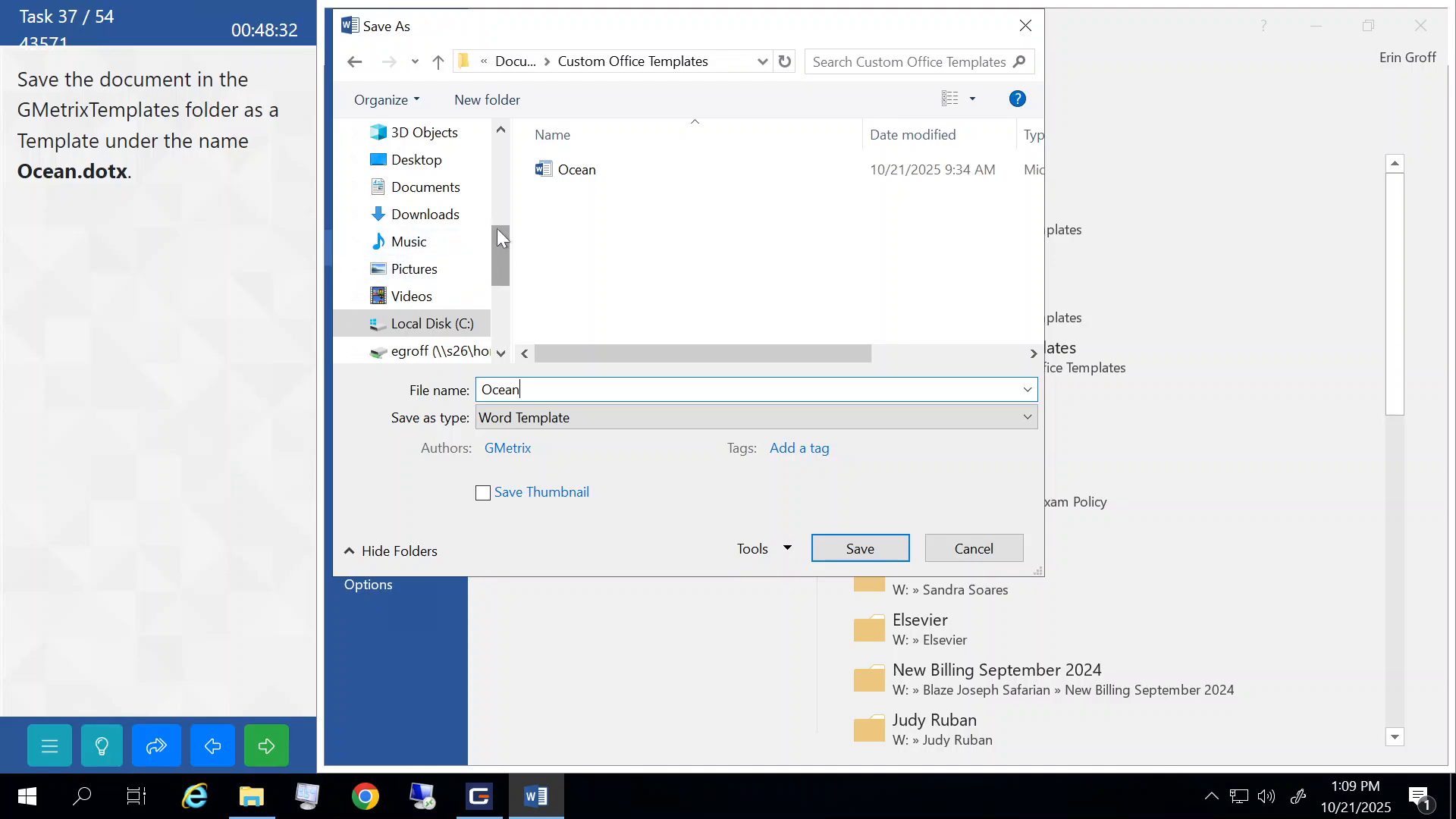
drag(497, 247, 493, 168)
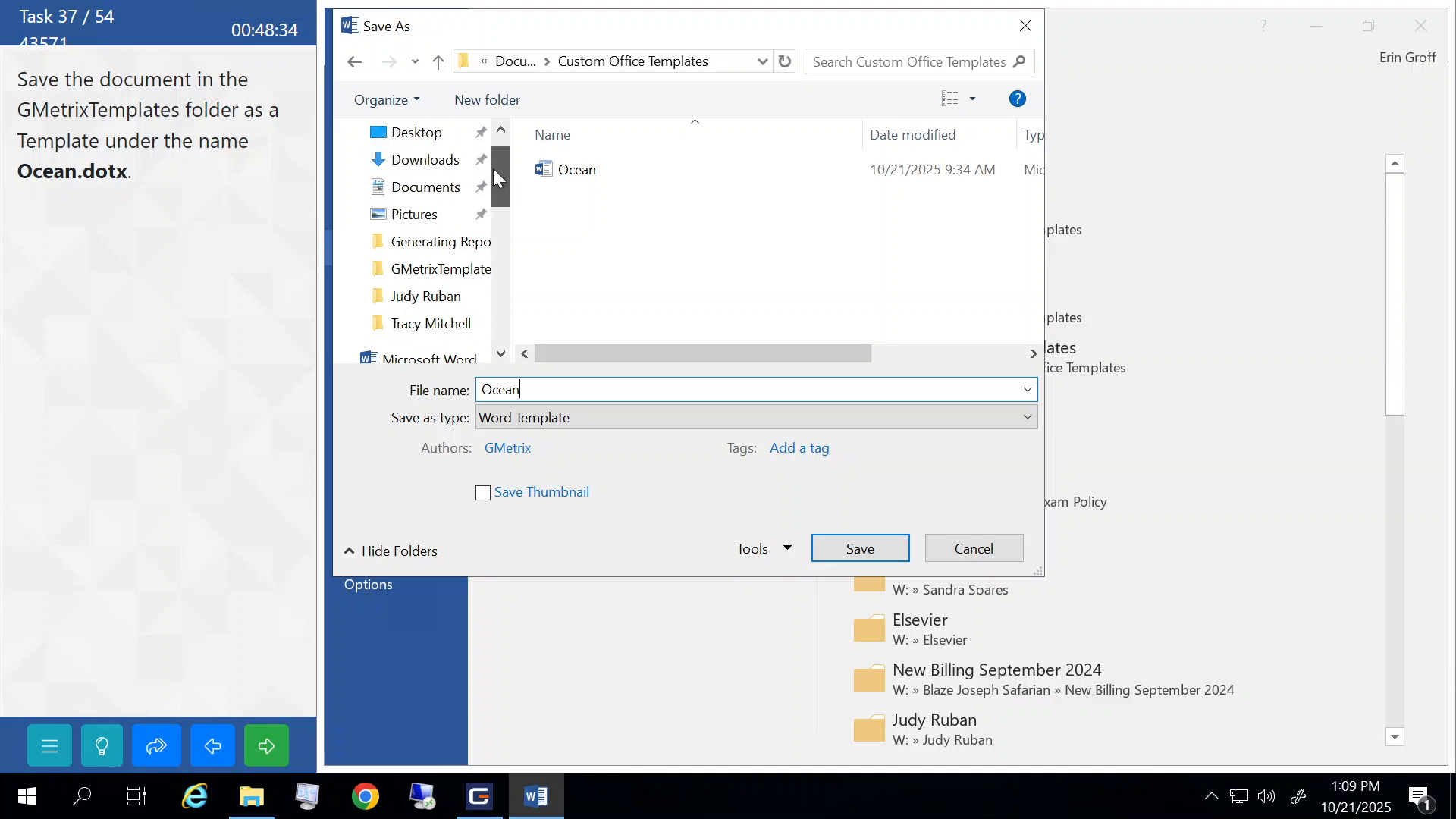
click(417, 273)
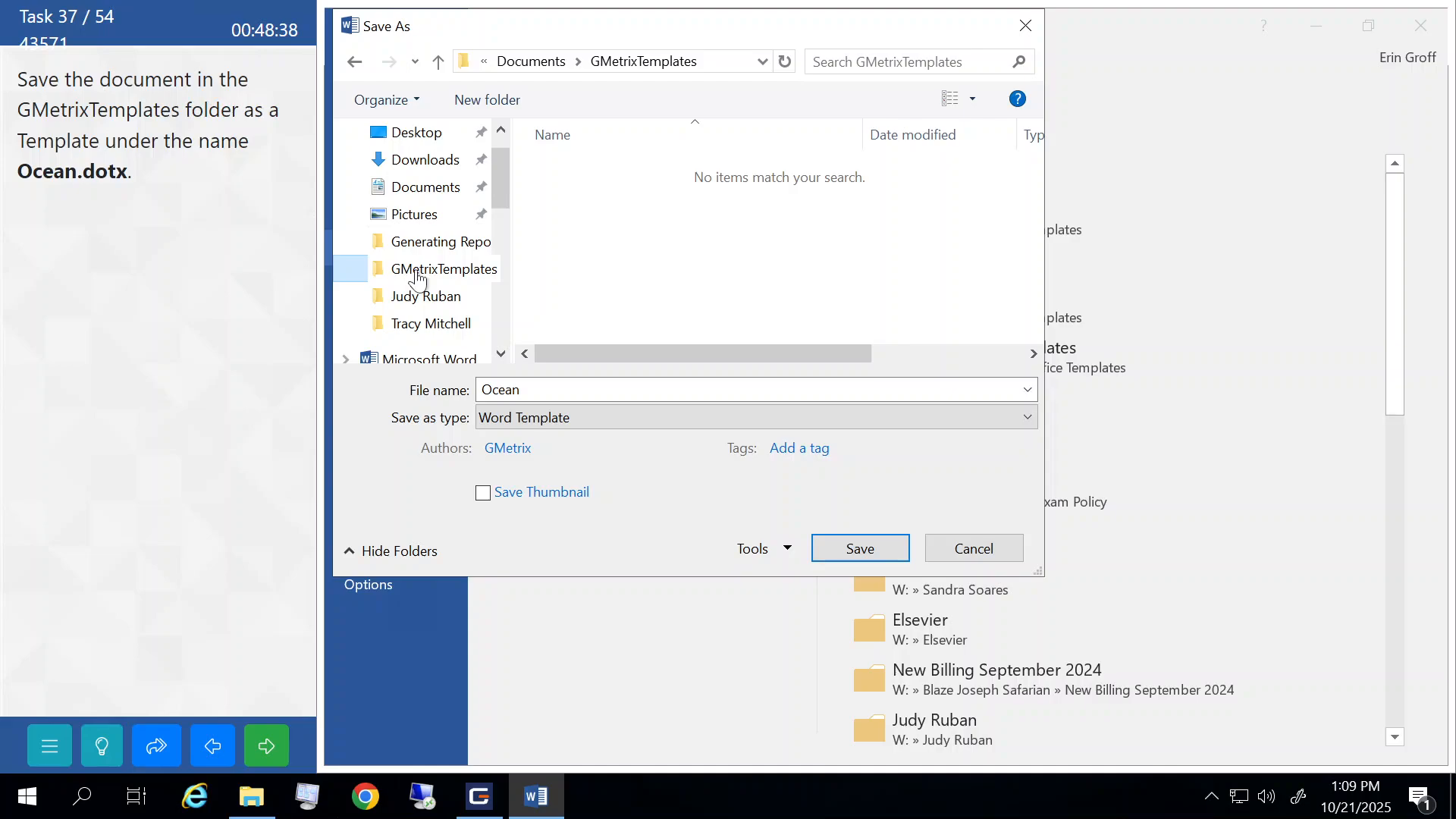
click(861, 555)
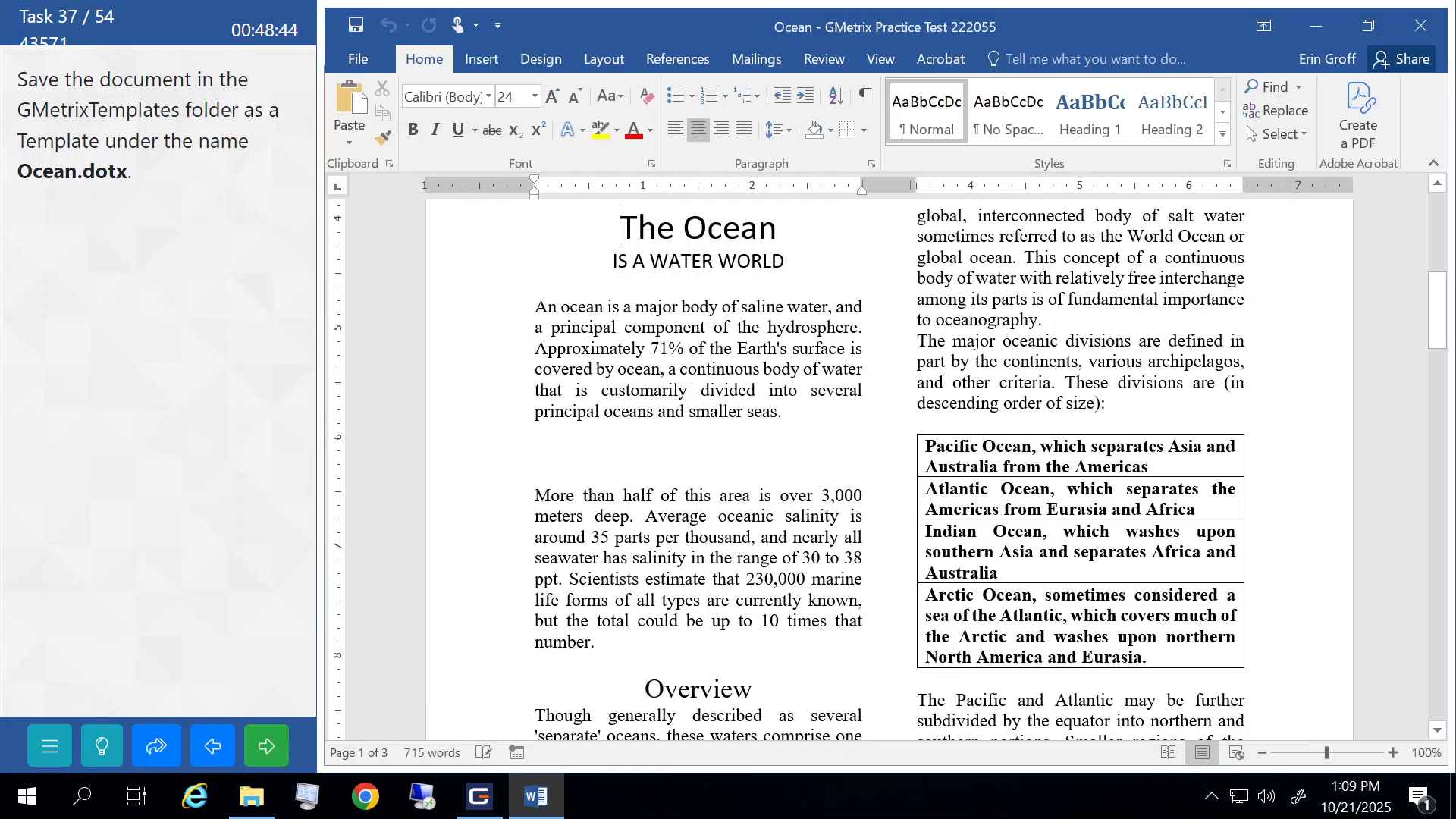
click(267, 747)
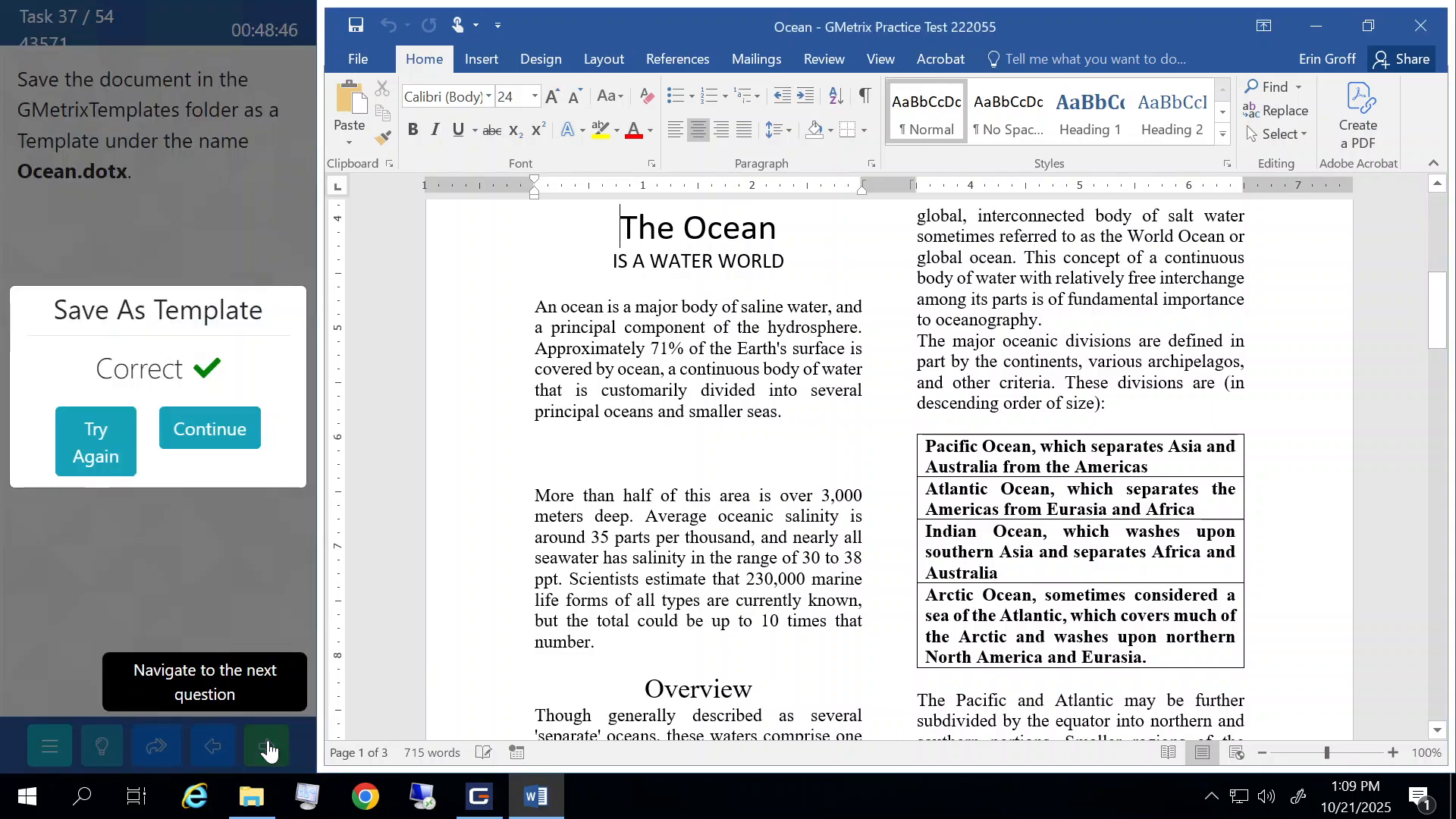
- Move on to the next task and select the Cloud picture under Climate Effects
click(224, 425)
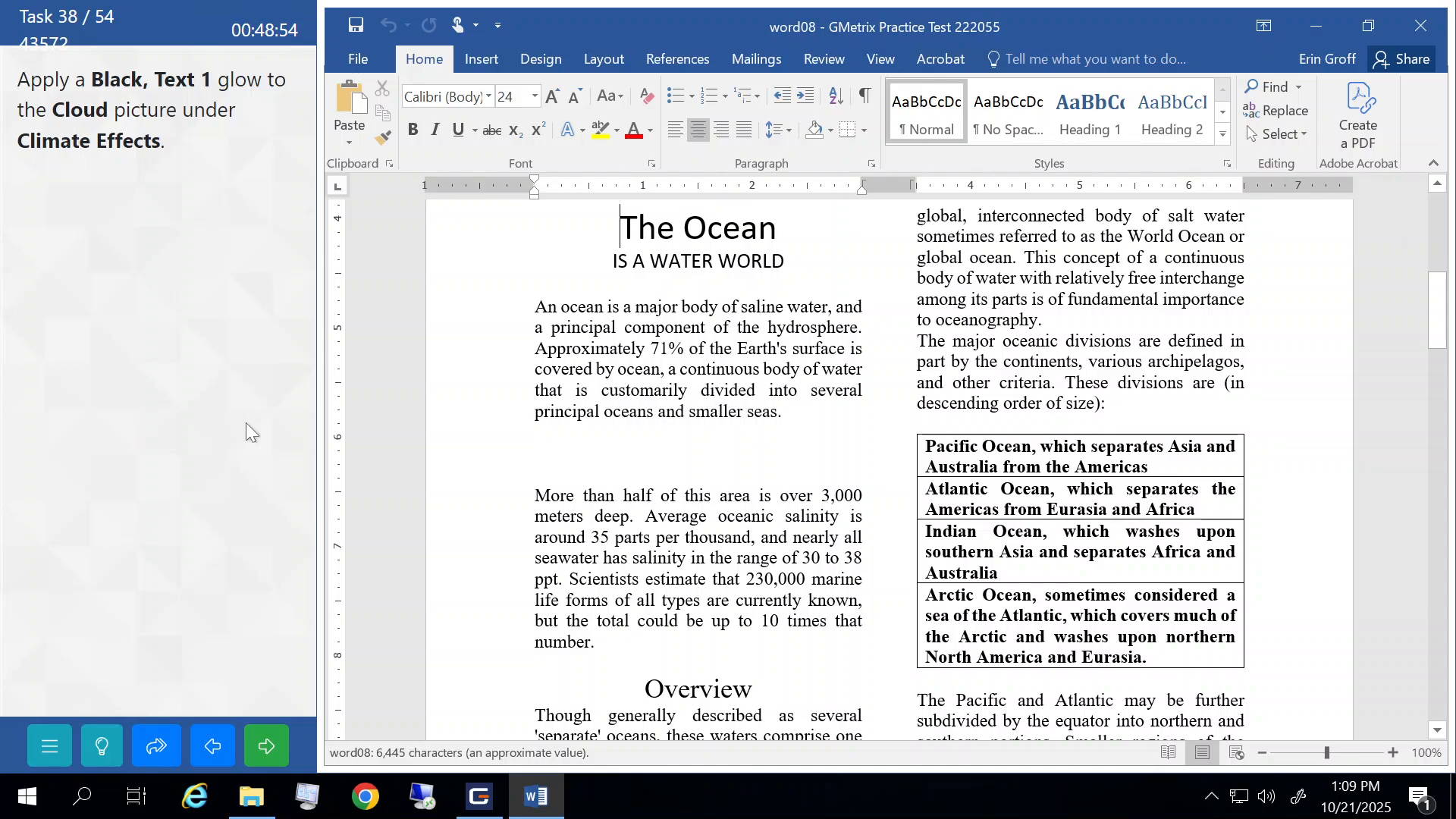
scroll(856, 430, down, 7)
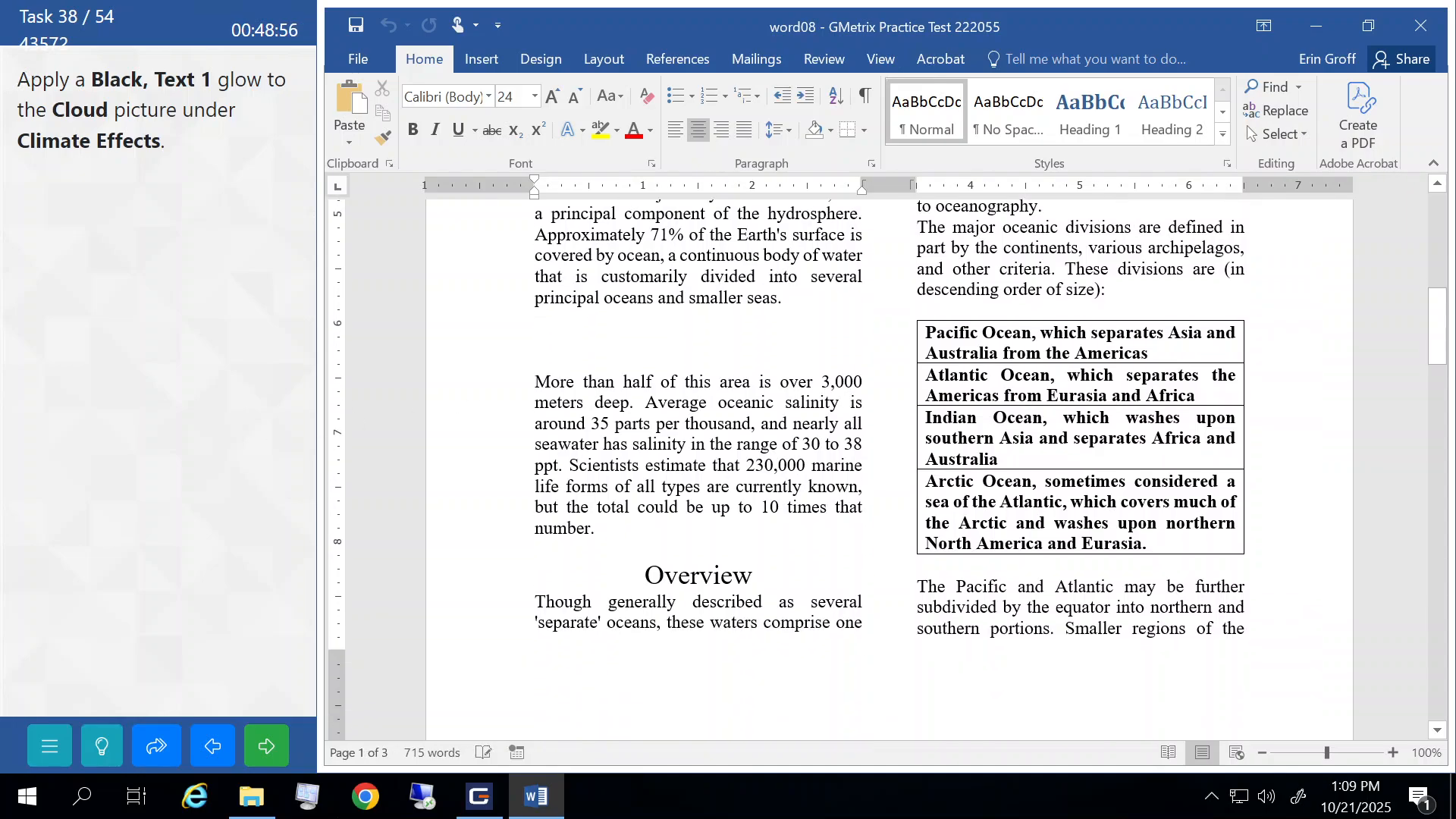
scroll(859, 424, down, 8)
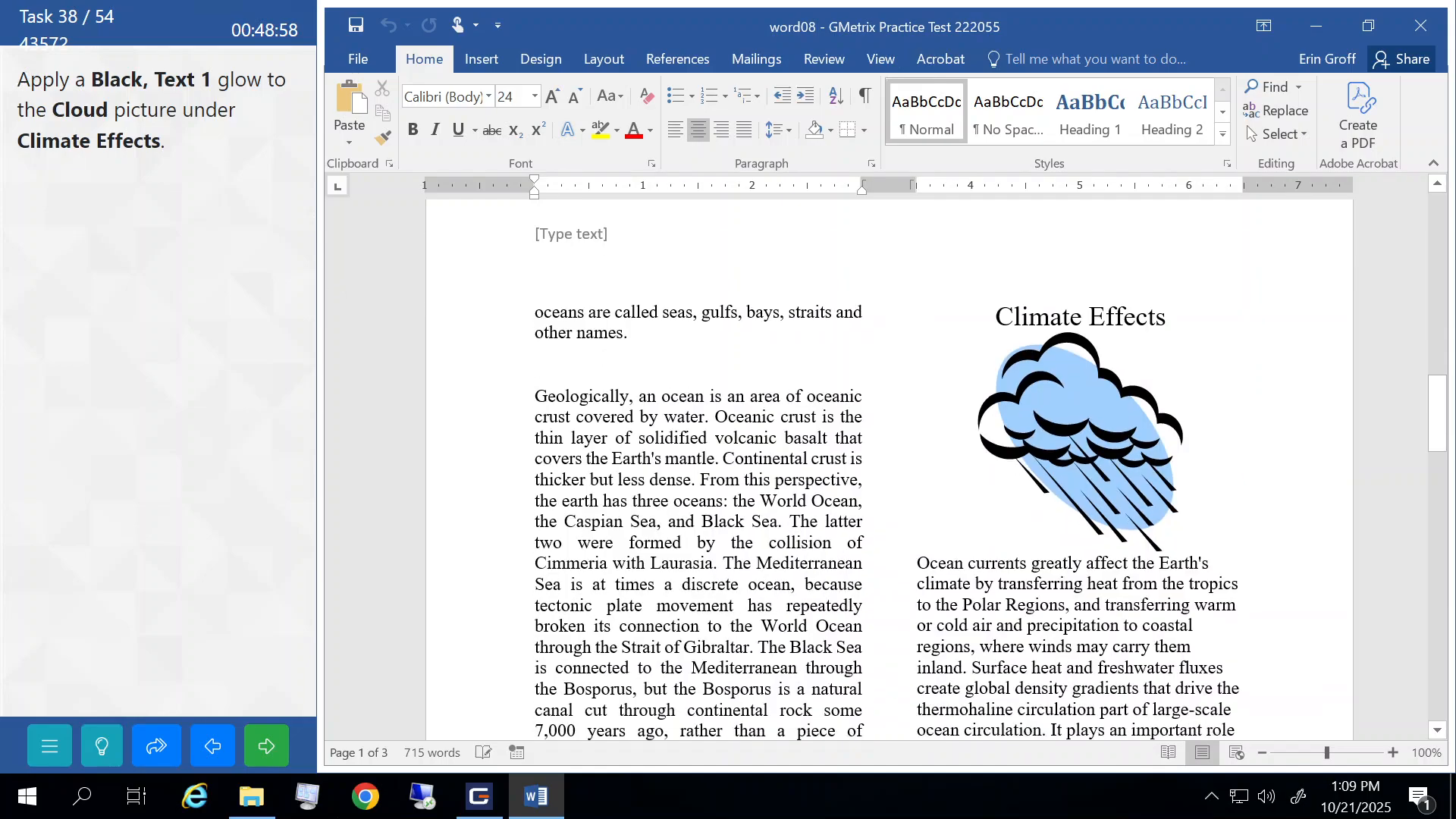
click(1066, 393)
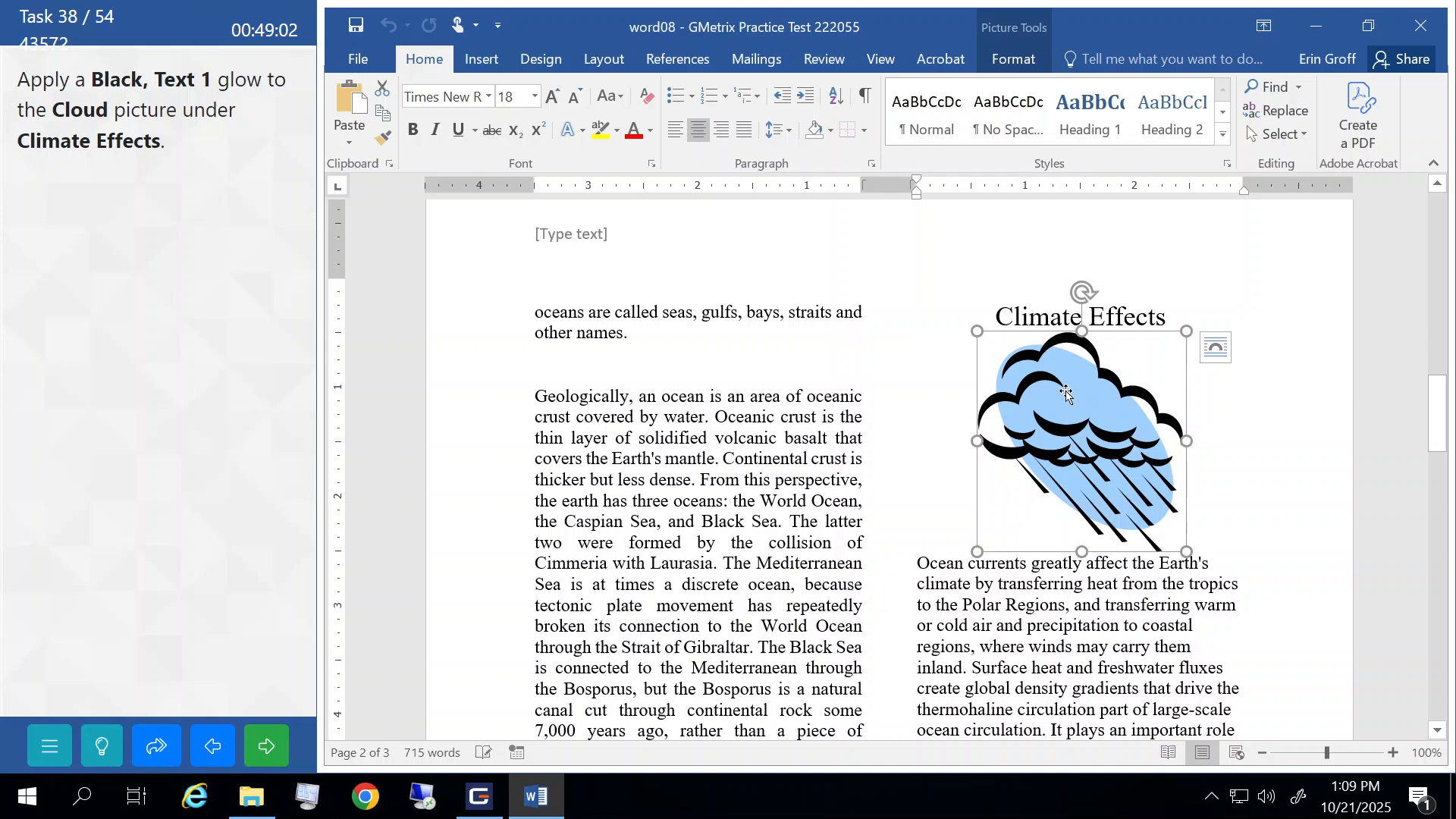
- Give the Cloud picture a Black, Text 1 glow, then submit and continue
click(1013, 61)
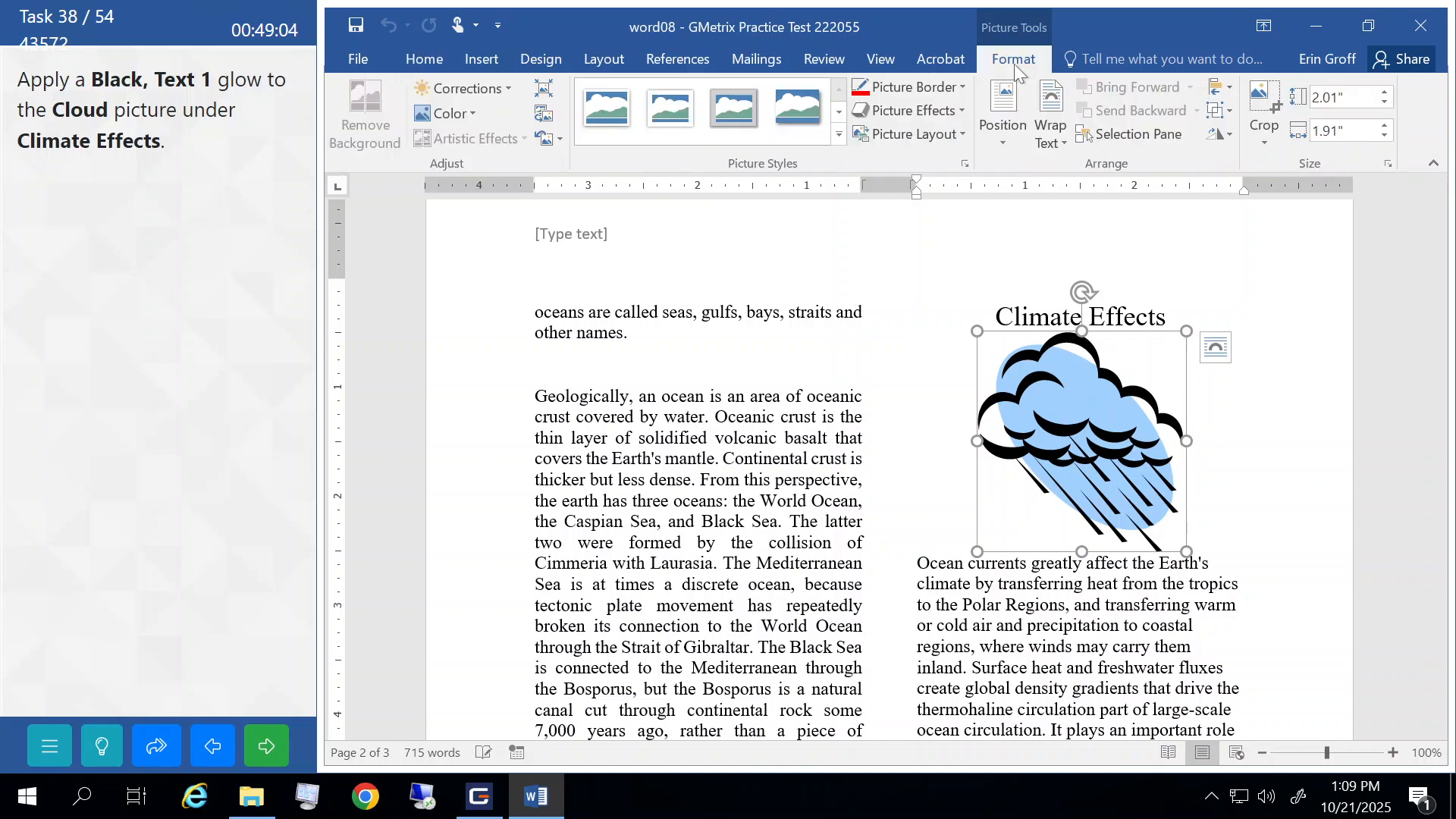
click(961, 111)
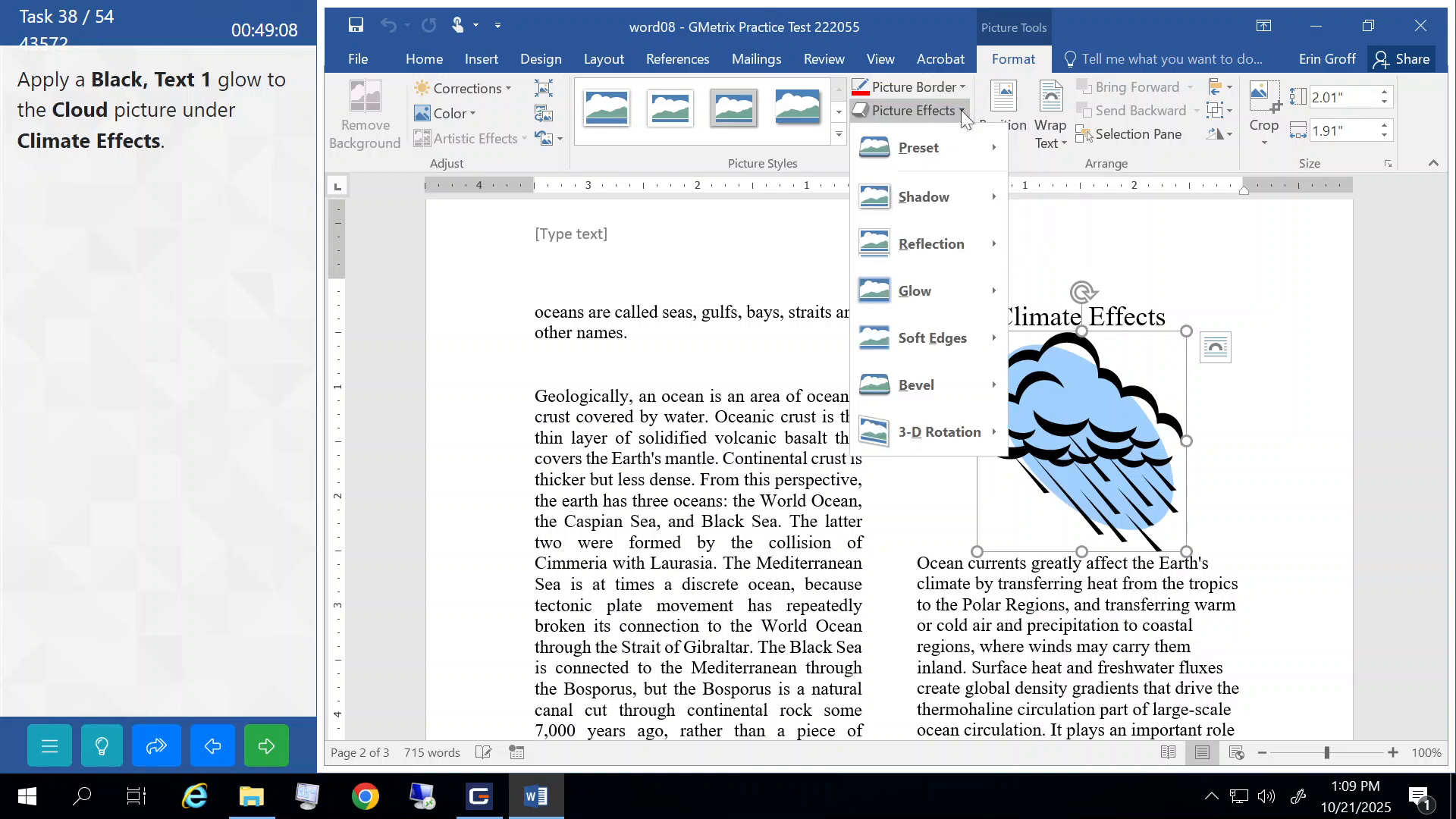
mouse_move(939, 295)
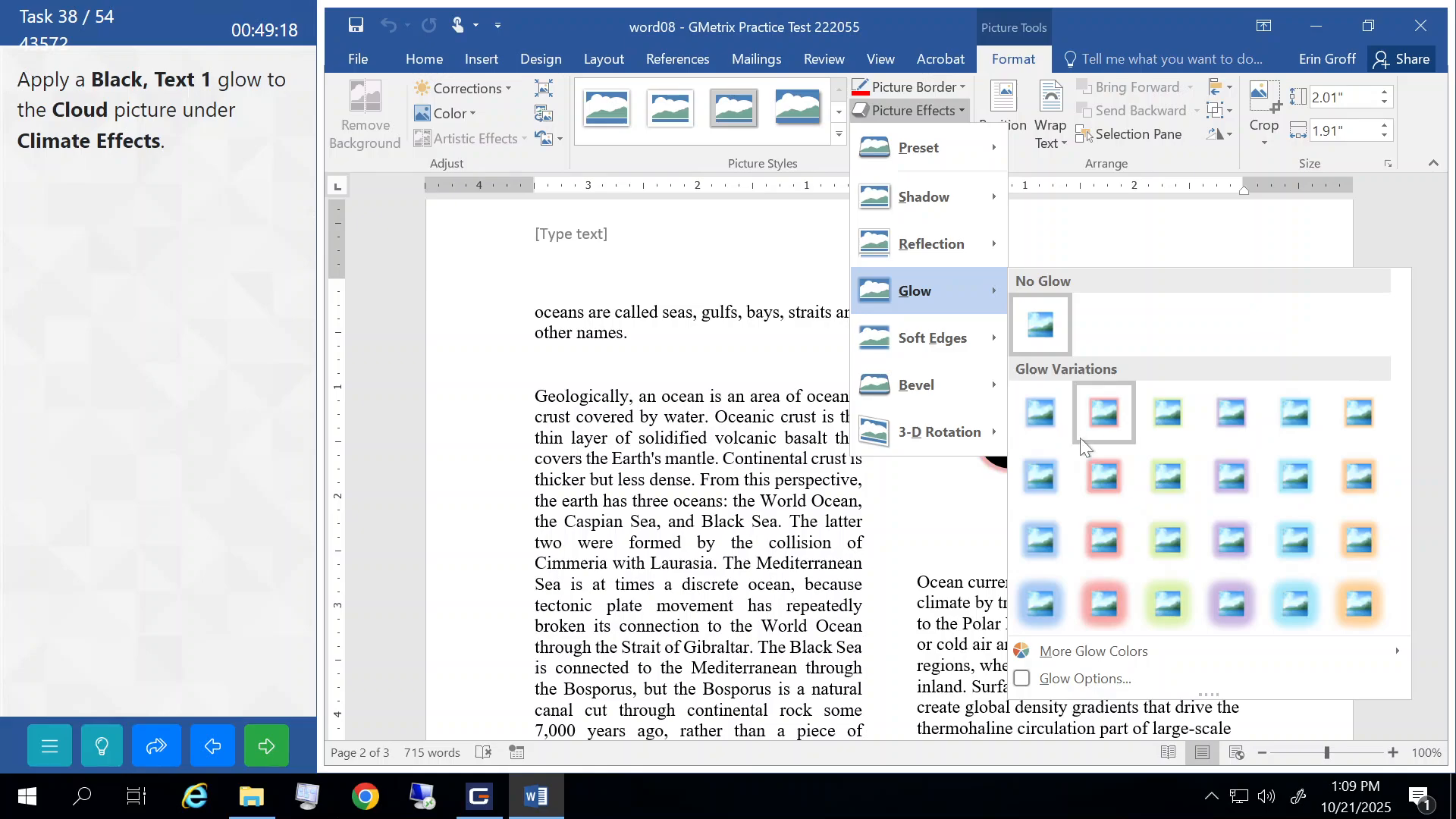
mouse_move(1081, 664)
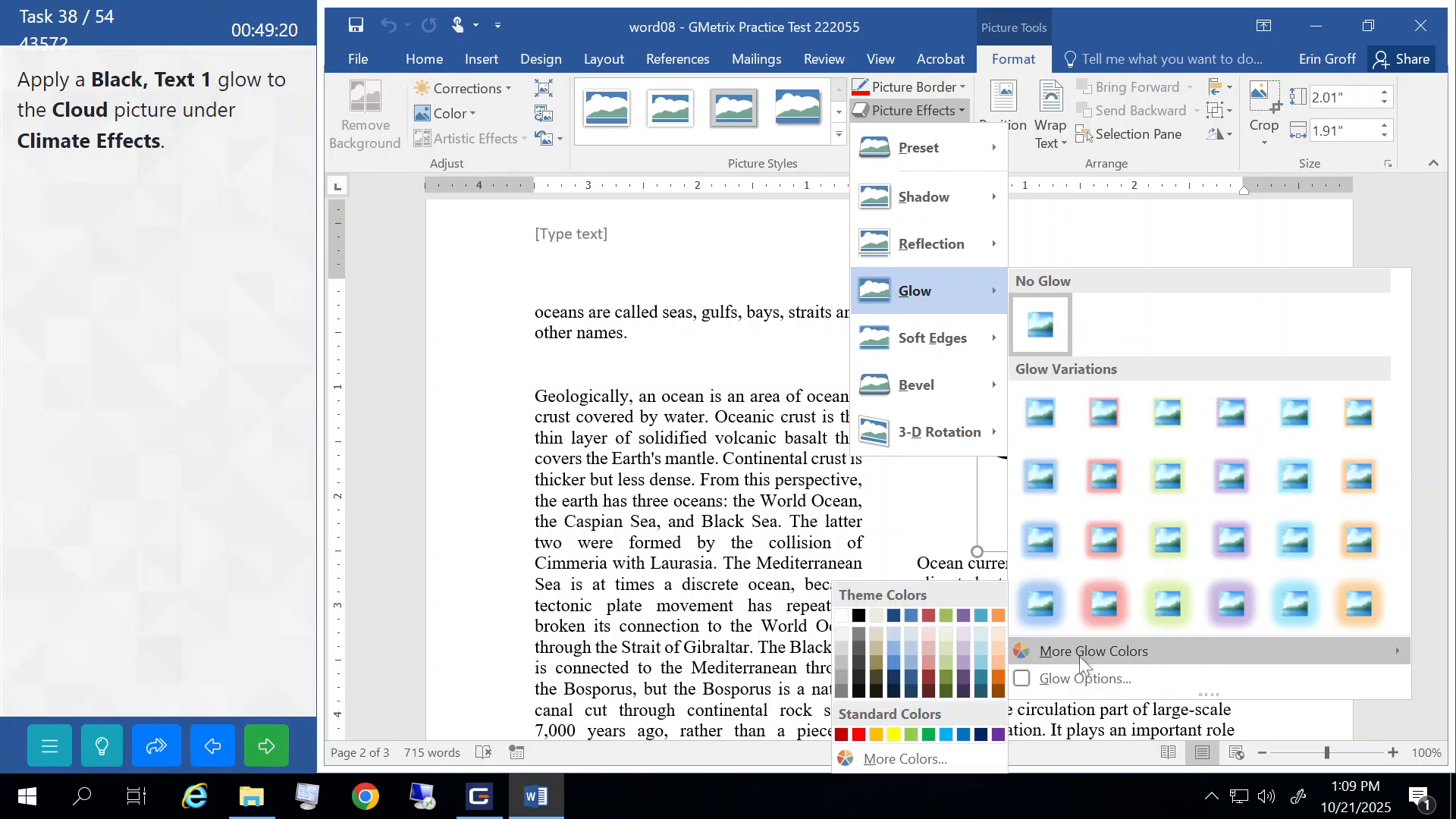
click(859, 618)
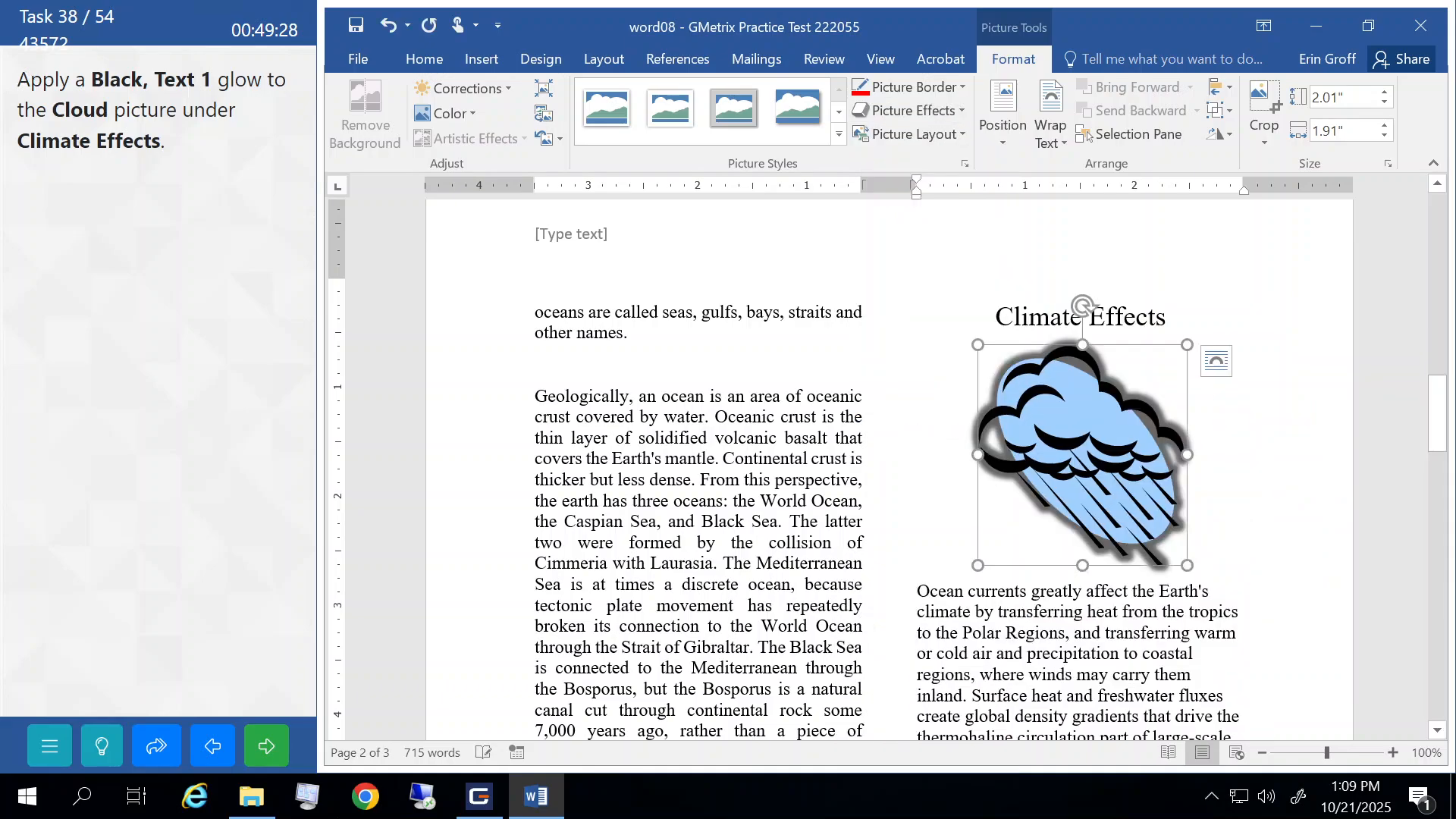
click(1204, 448)
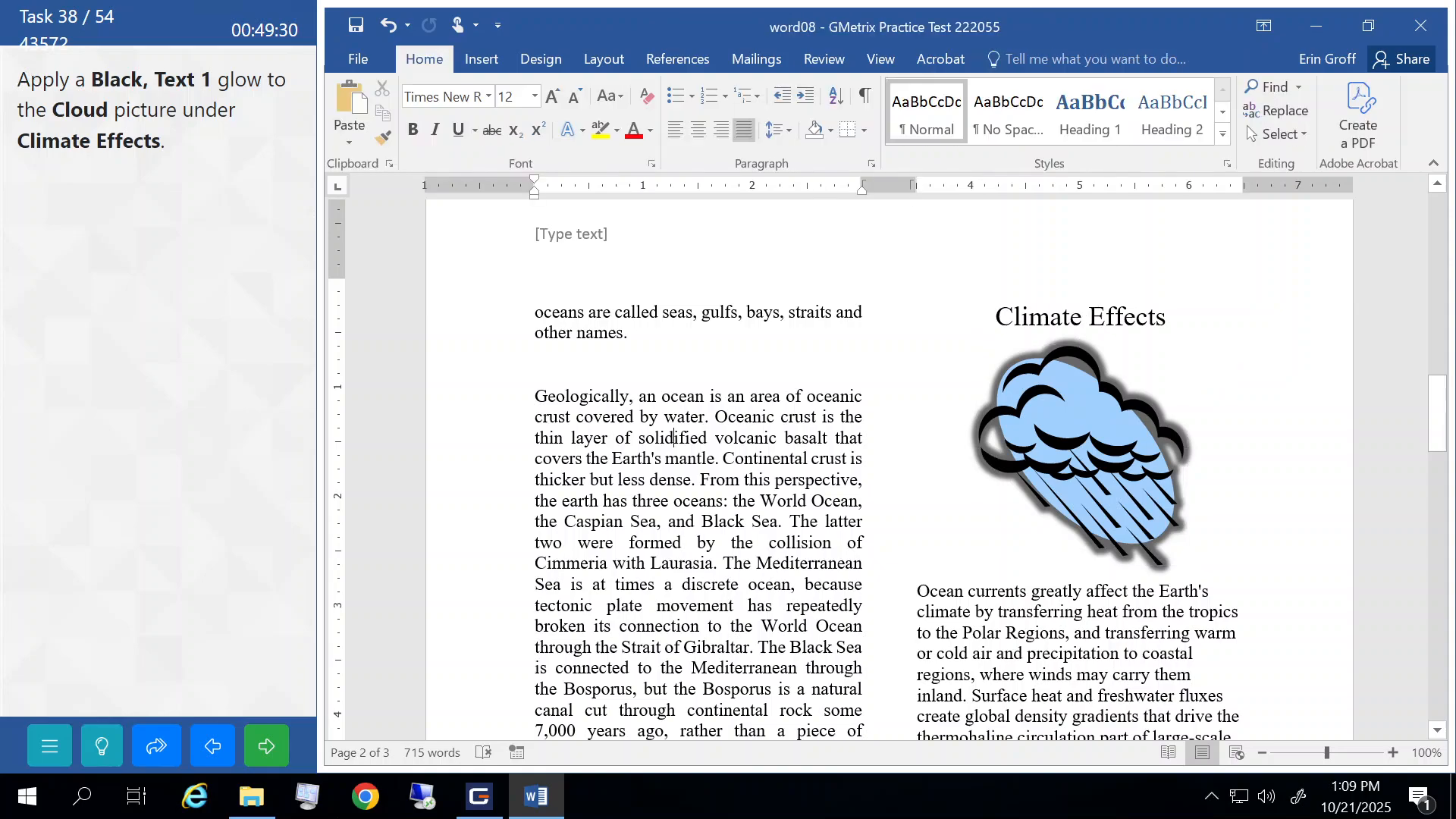
click(272, 740)
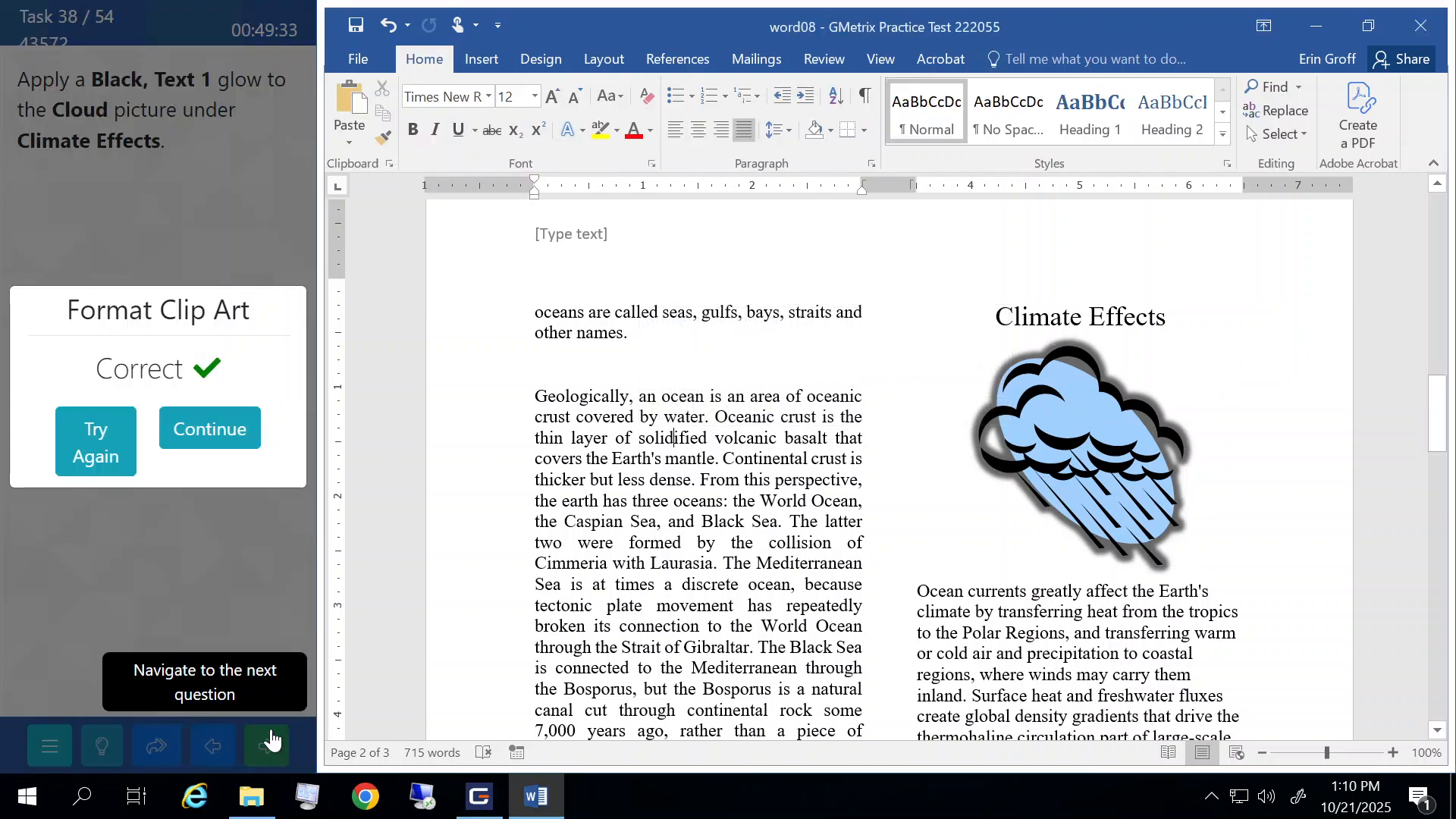
click(240, 424)
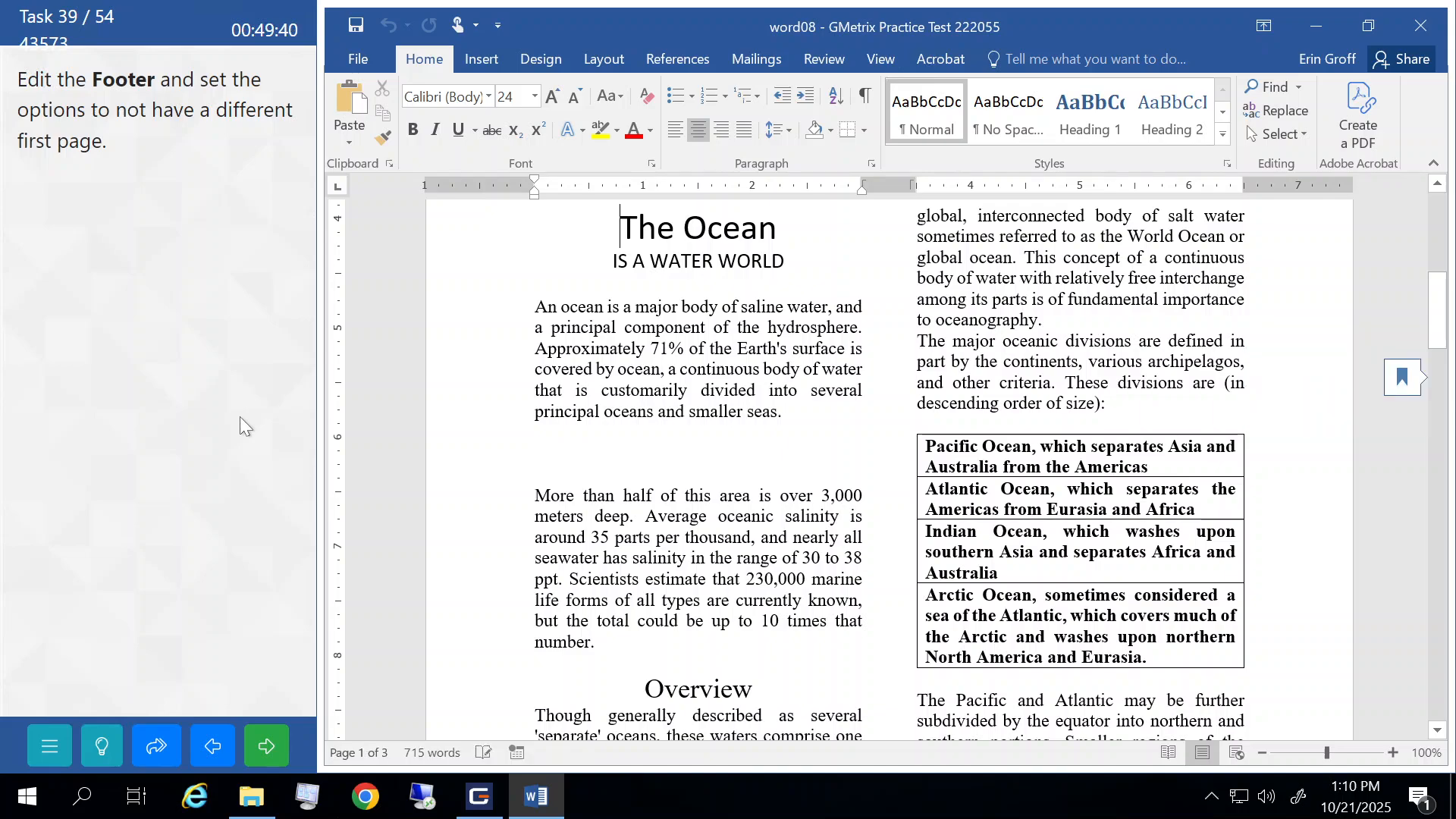
- Turn off Different First Page for the footer, close footer editing, and submit the task
click(481, 59)
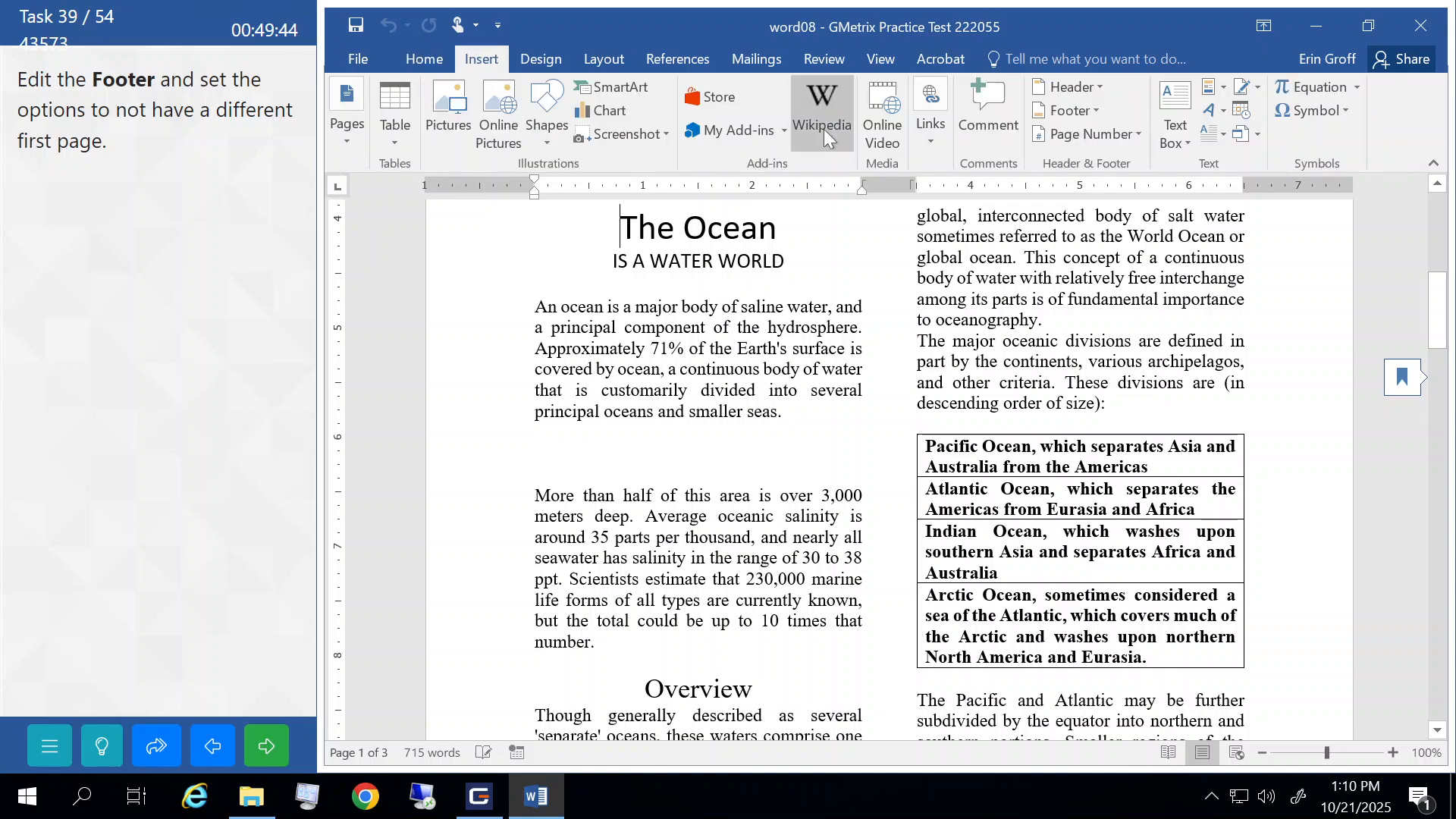
click(1099, 111)
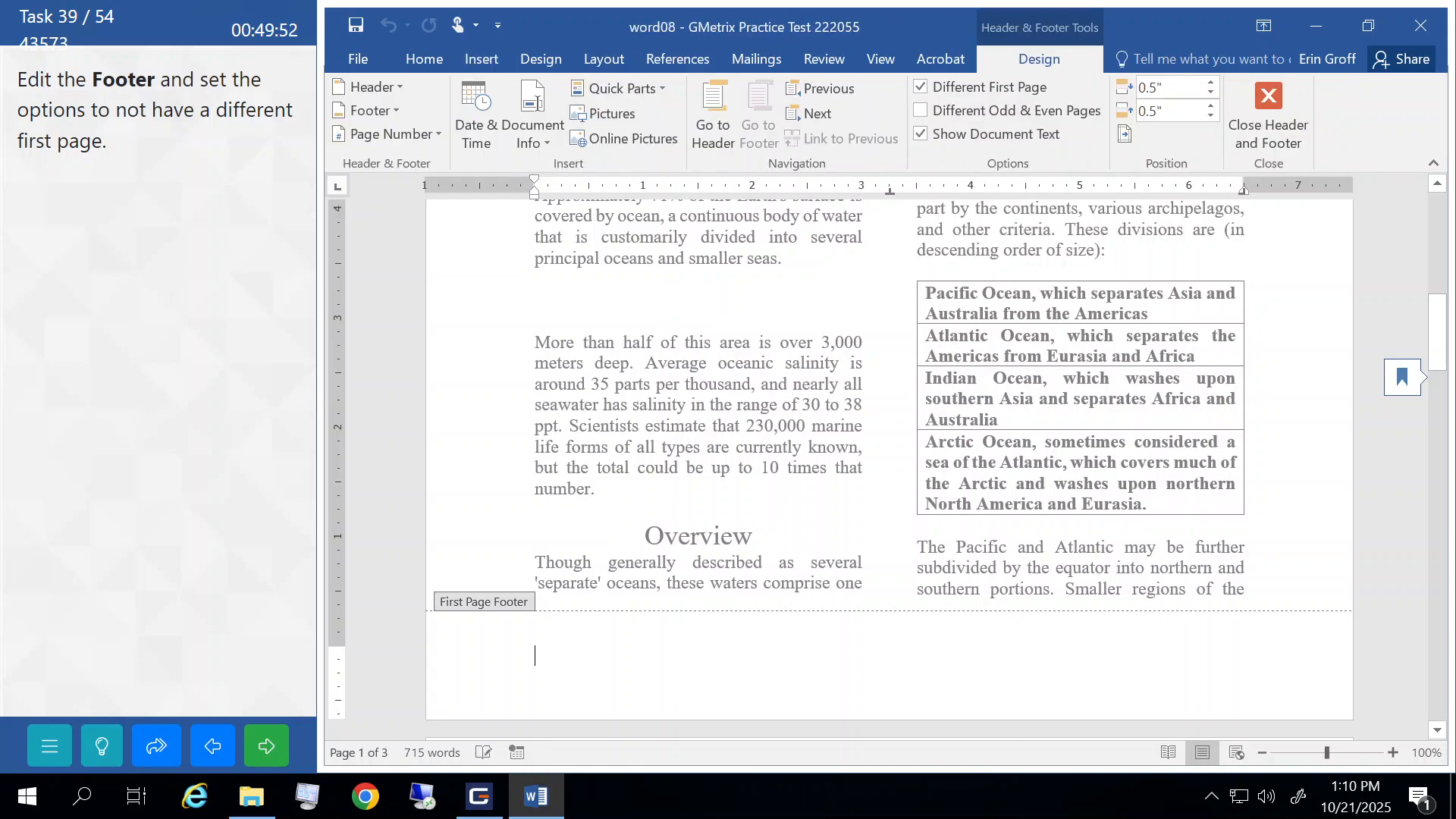
click(919, 87)
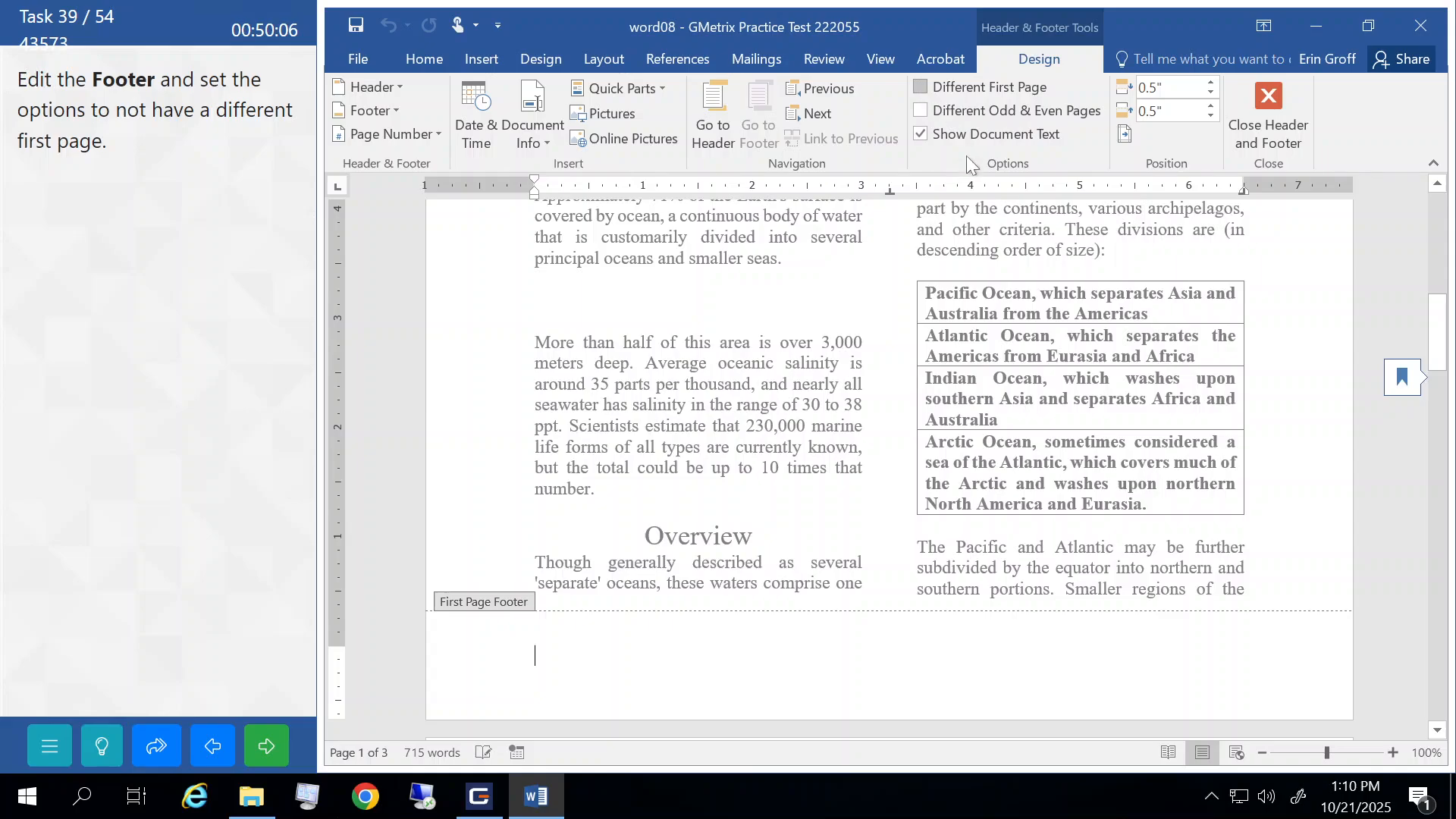
click(1265, 108)
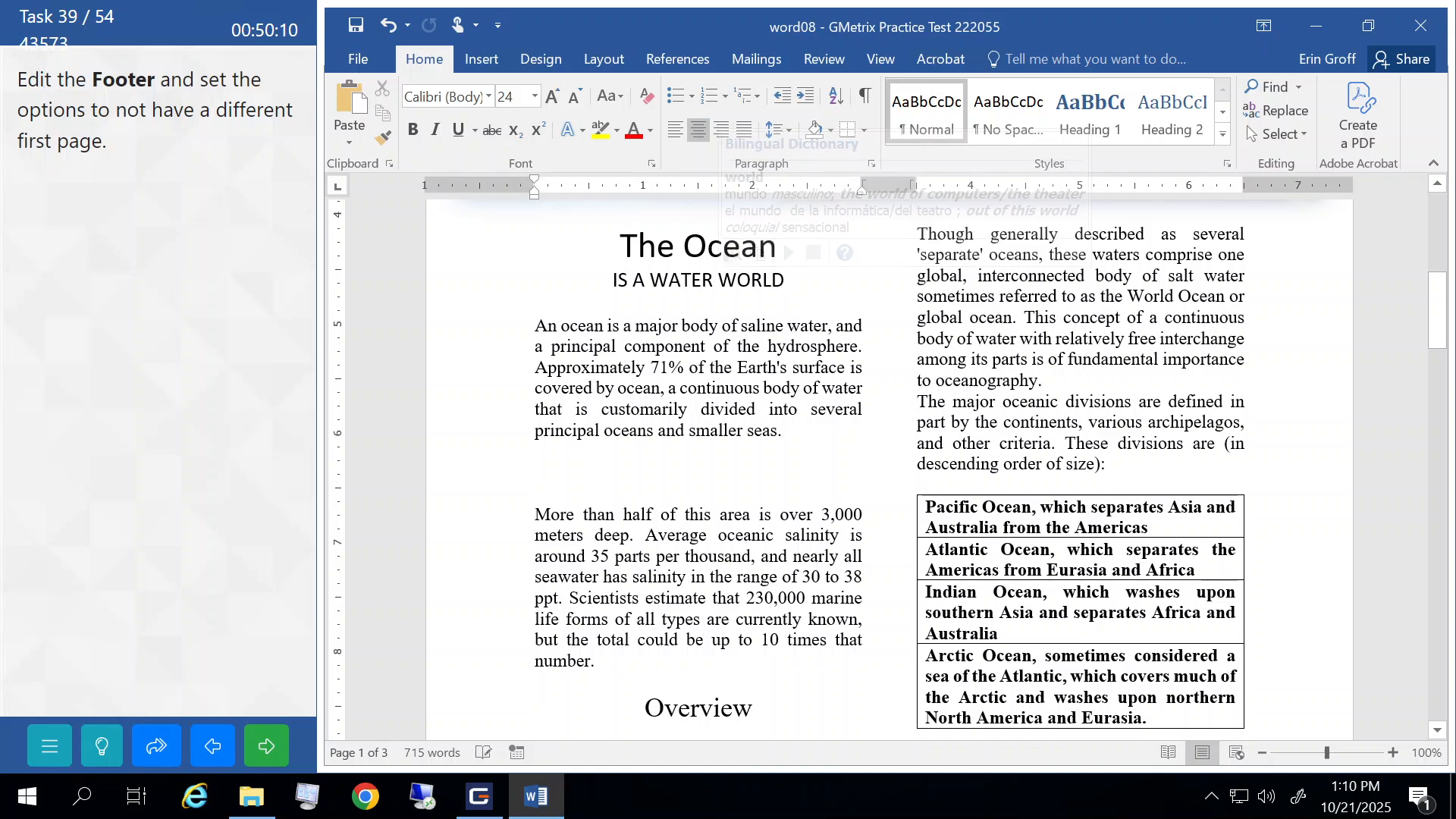
click(273, 755)
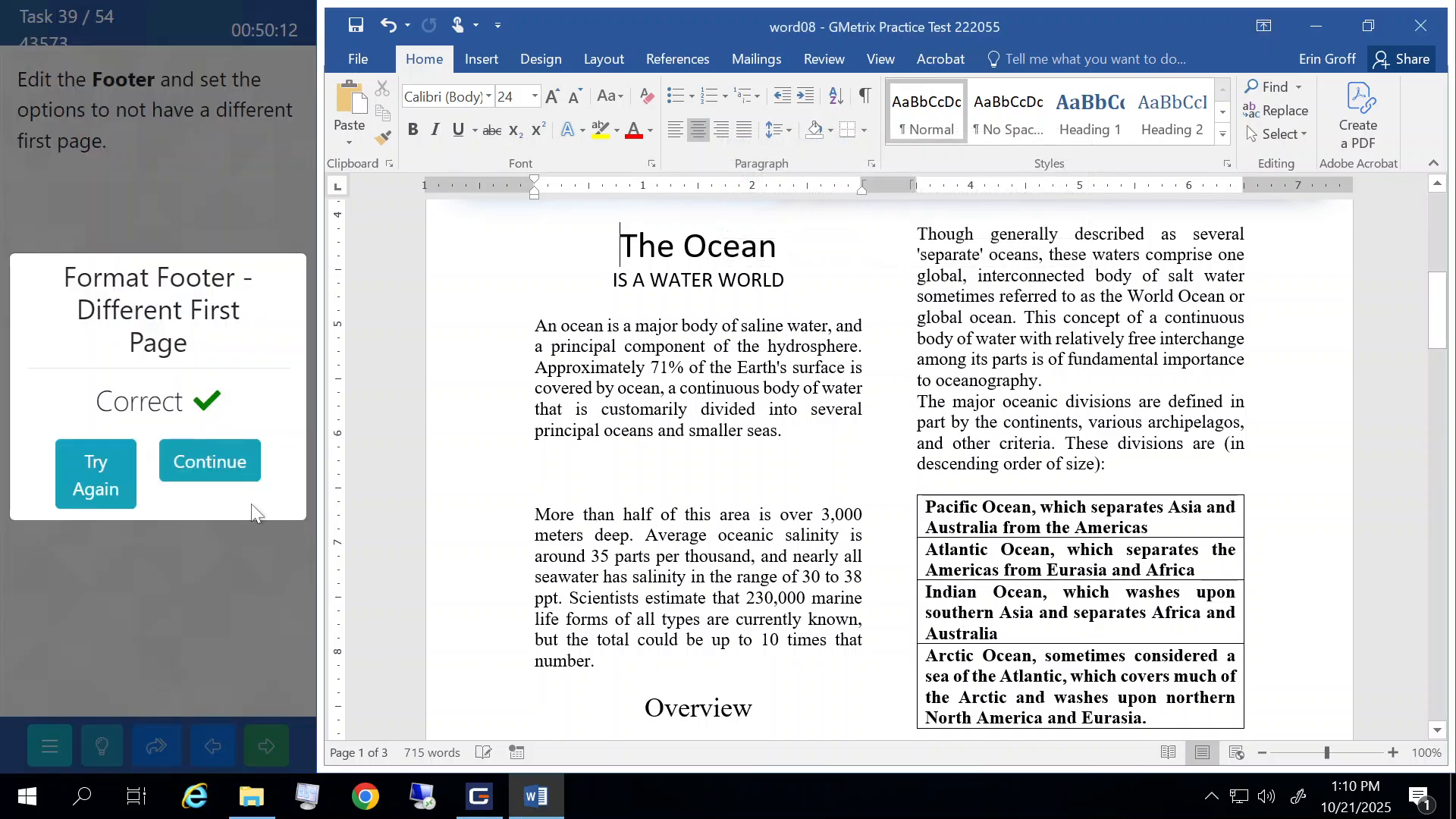
click(243, 472)
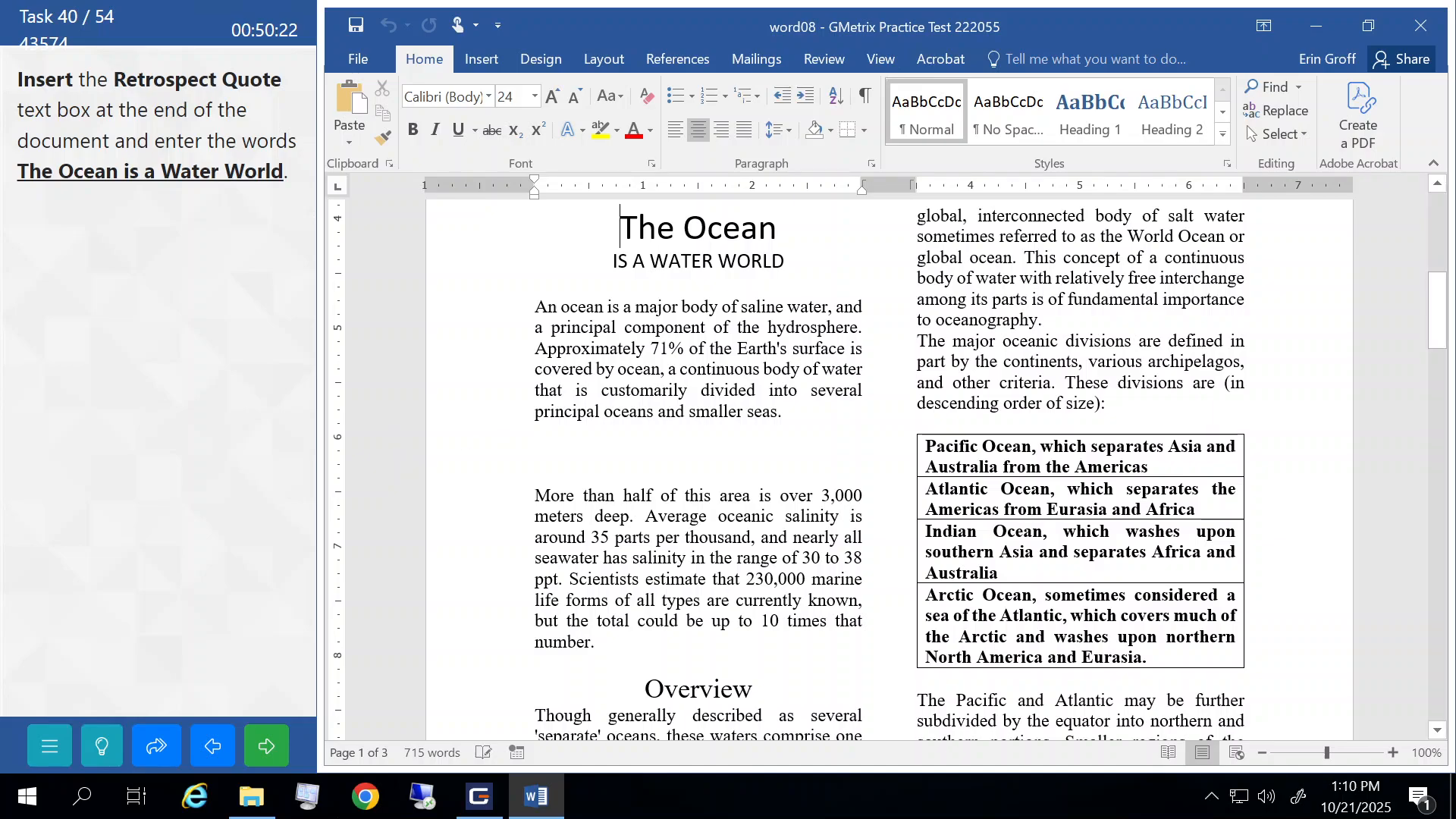
- Insert a Retrospect Quote text box at the end of the document
scroll(887, 470, down, 20)
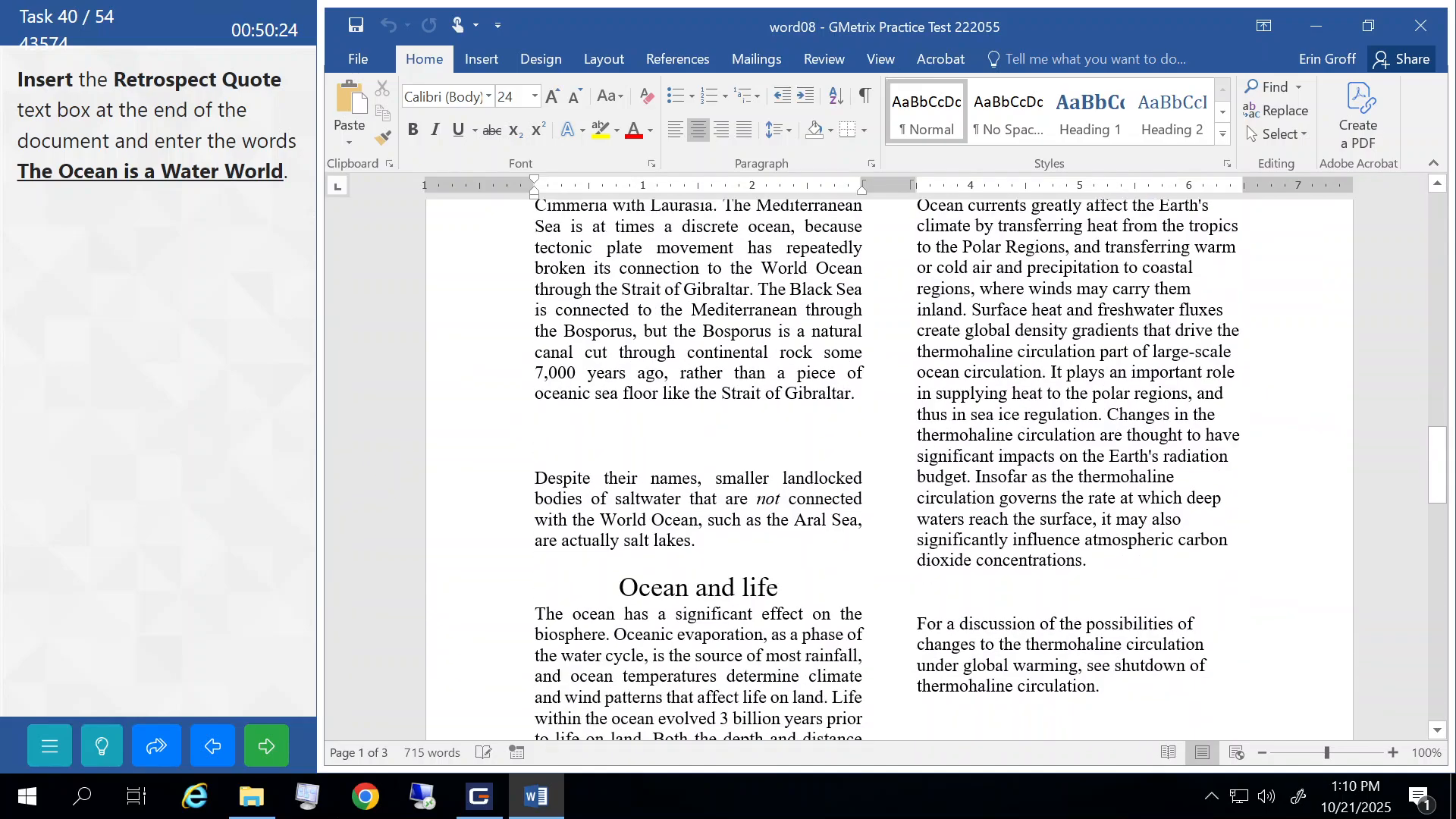
scroll(887, 470, down, 12)
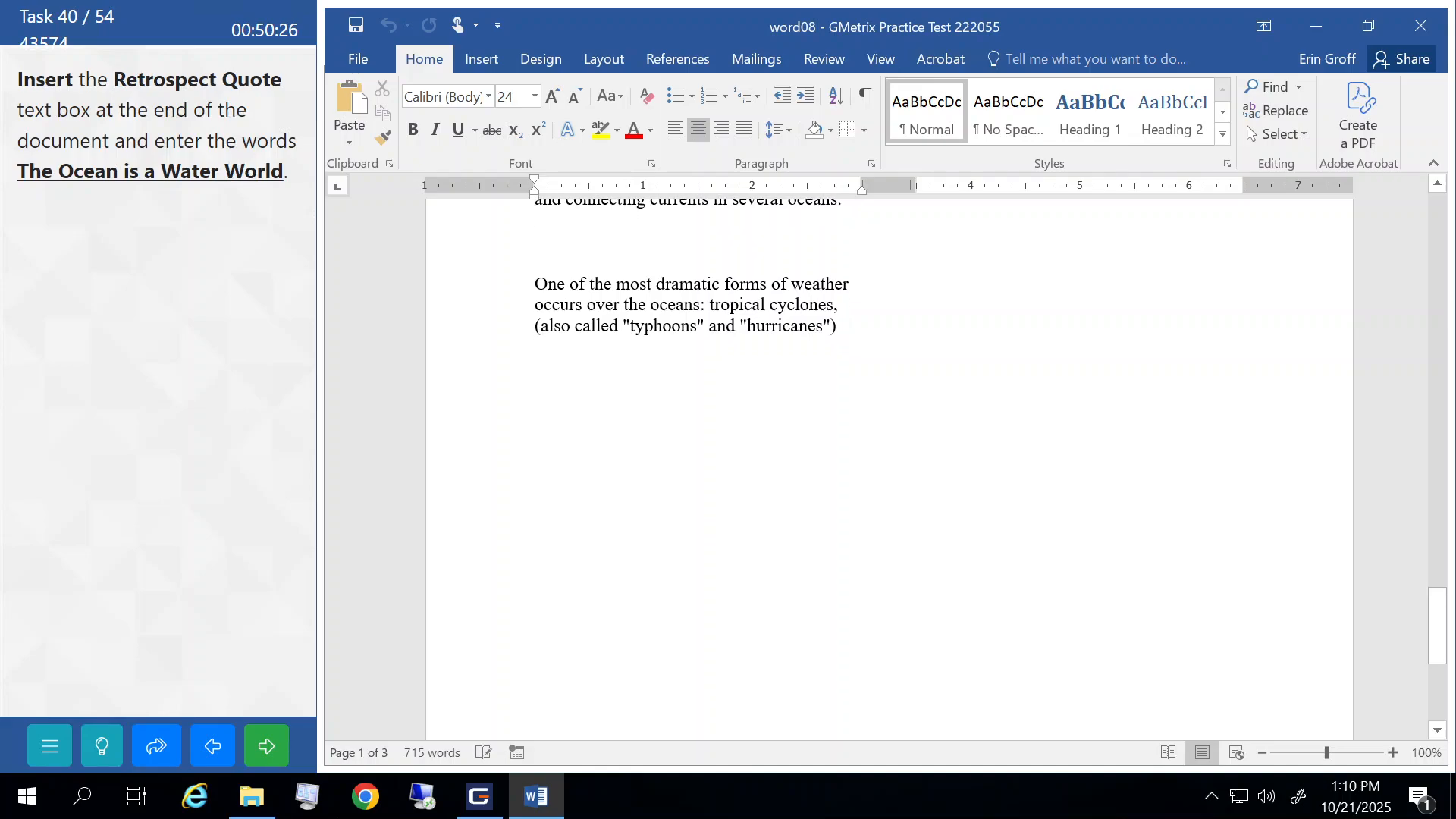
click(543, 368)
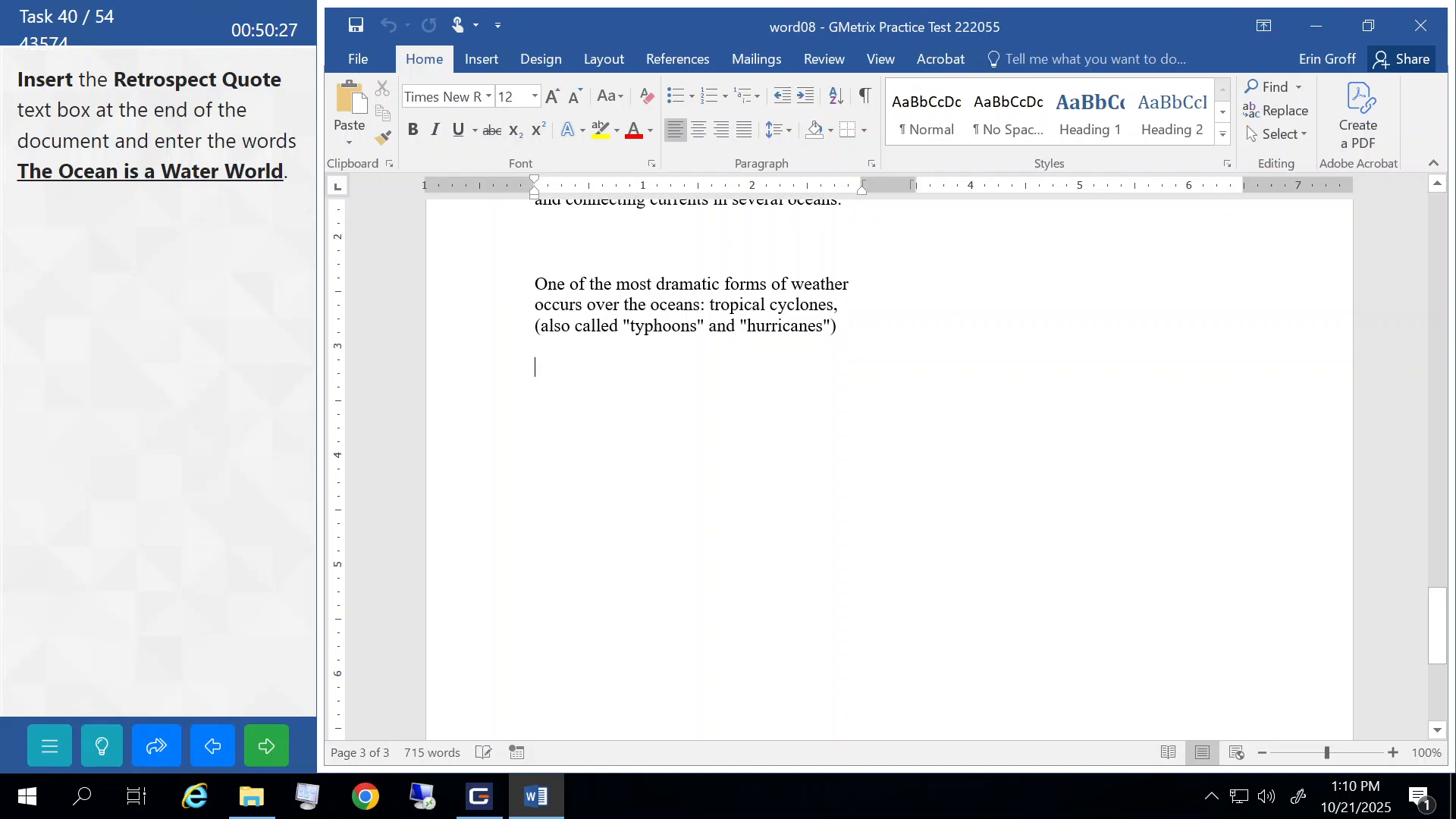
click(496, 48)
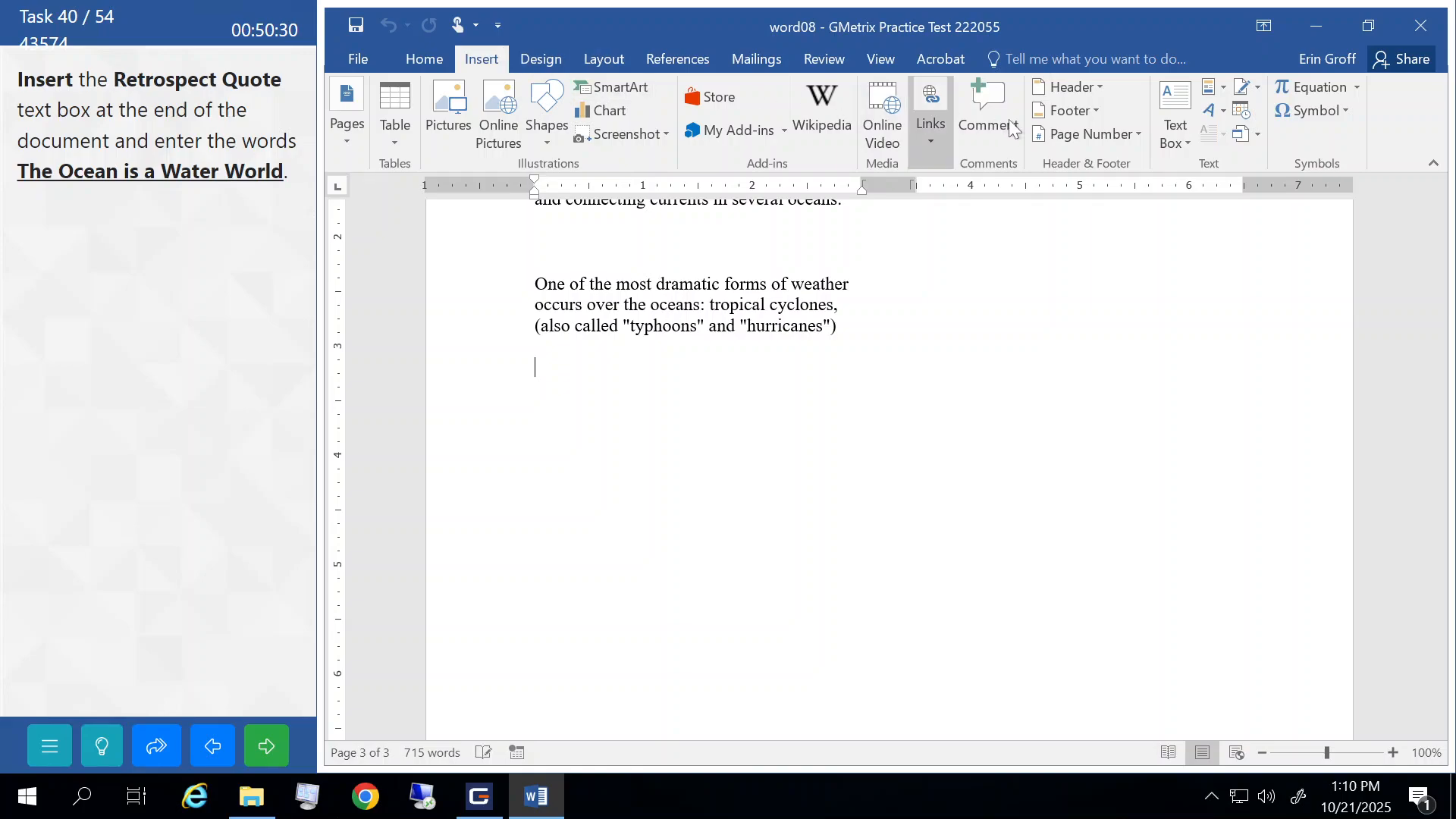
click(1174, 140)
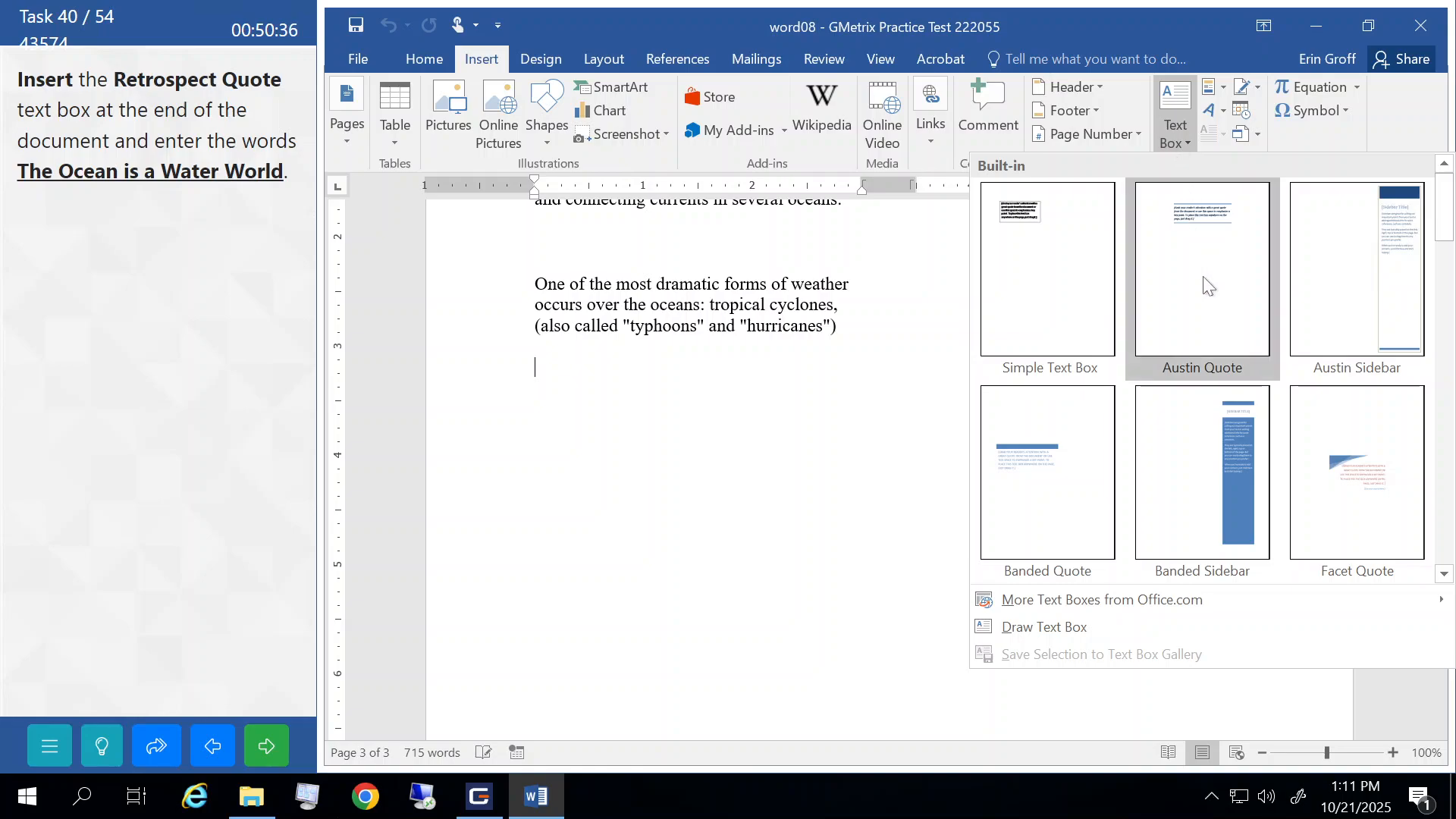
scroll(1203, 276, down, 5)
scroll(1204, 278, down, 3)
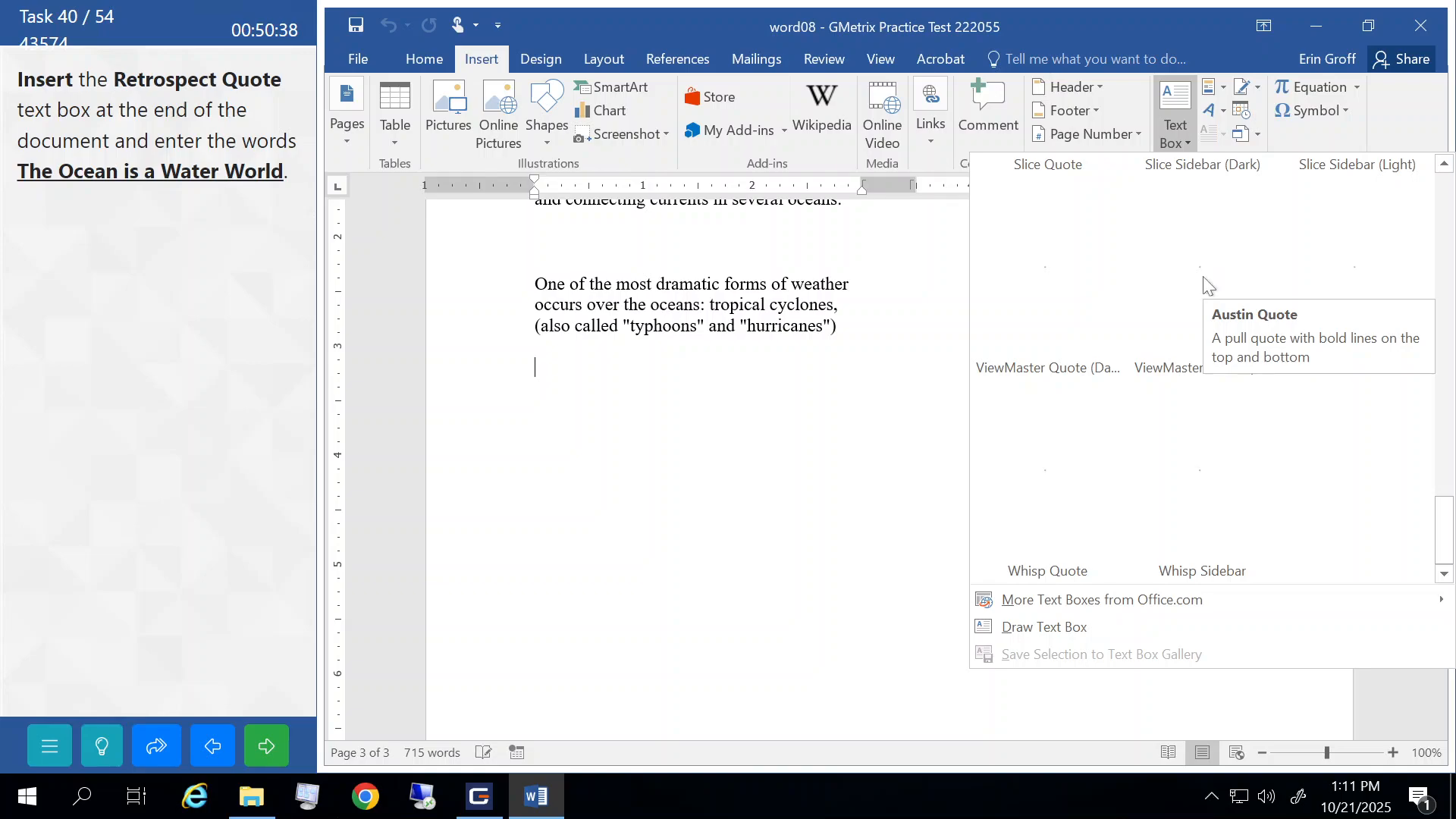
scroll(1204, 282, up, 3)
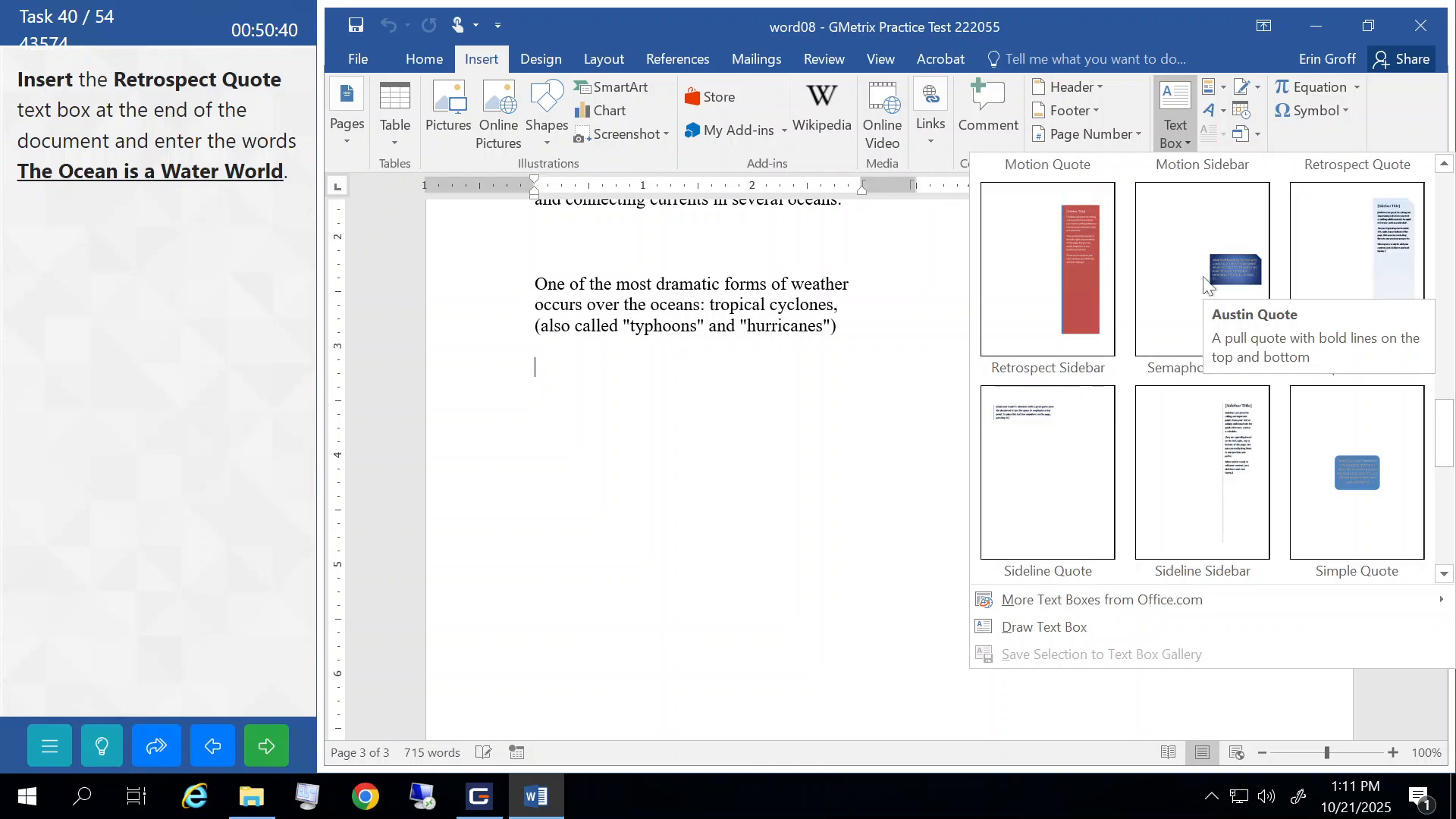
click(1443, 165)
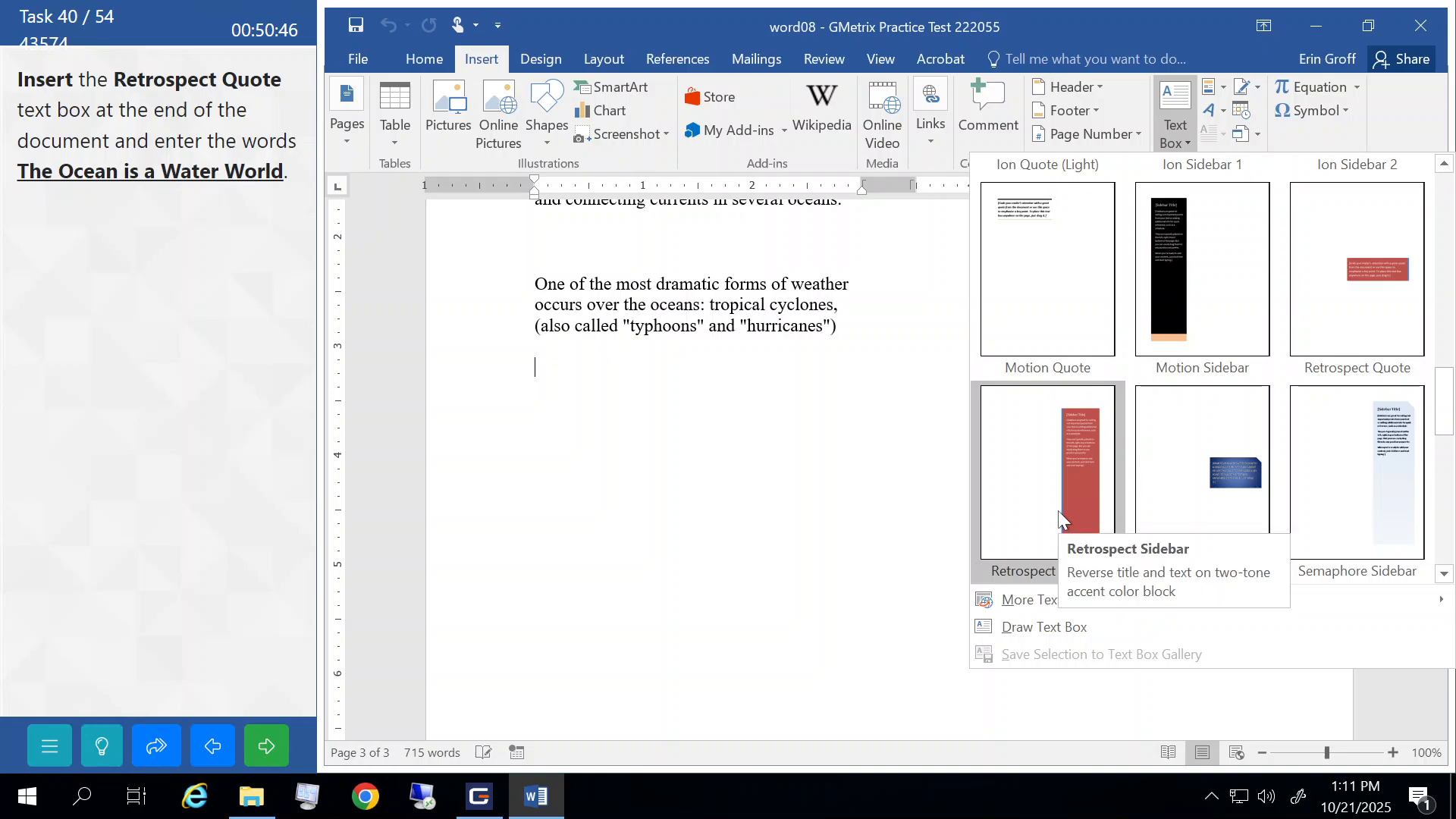
click(1348, 290)
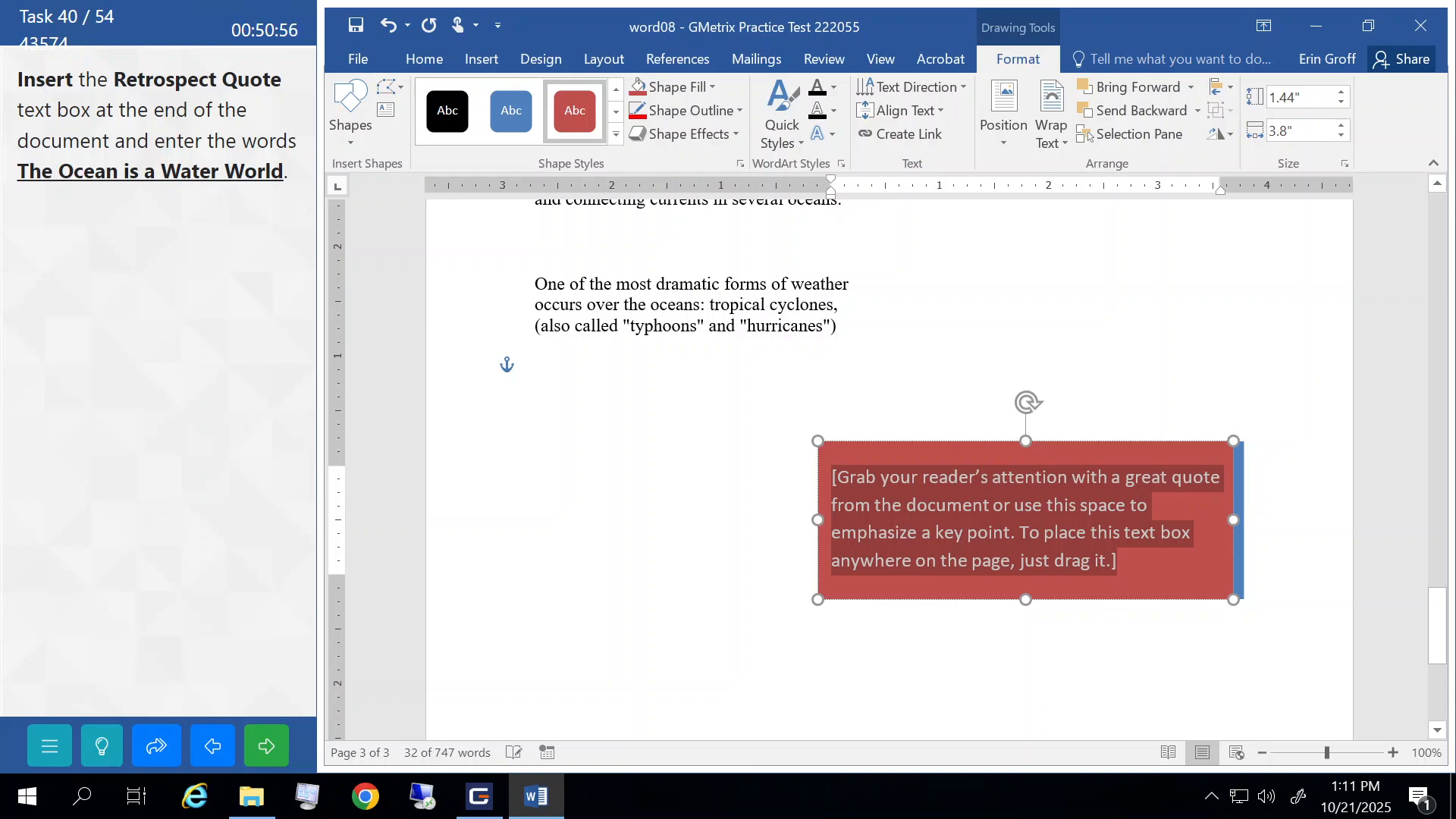
- Type 'The Ocean is a Water World' in the text box, then submit and continue
text(The Ocean )
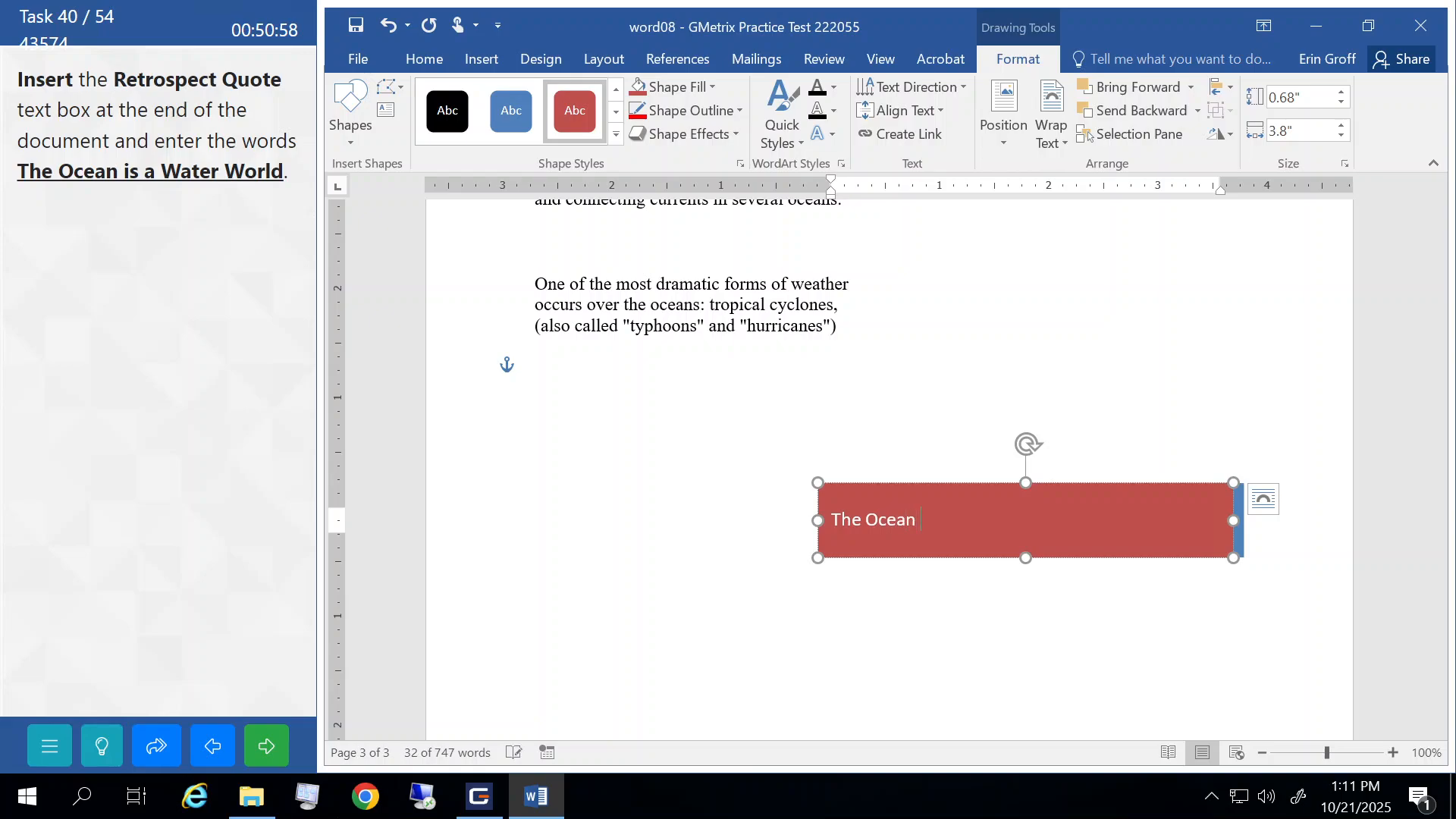
text(is a)
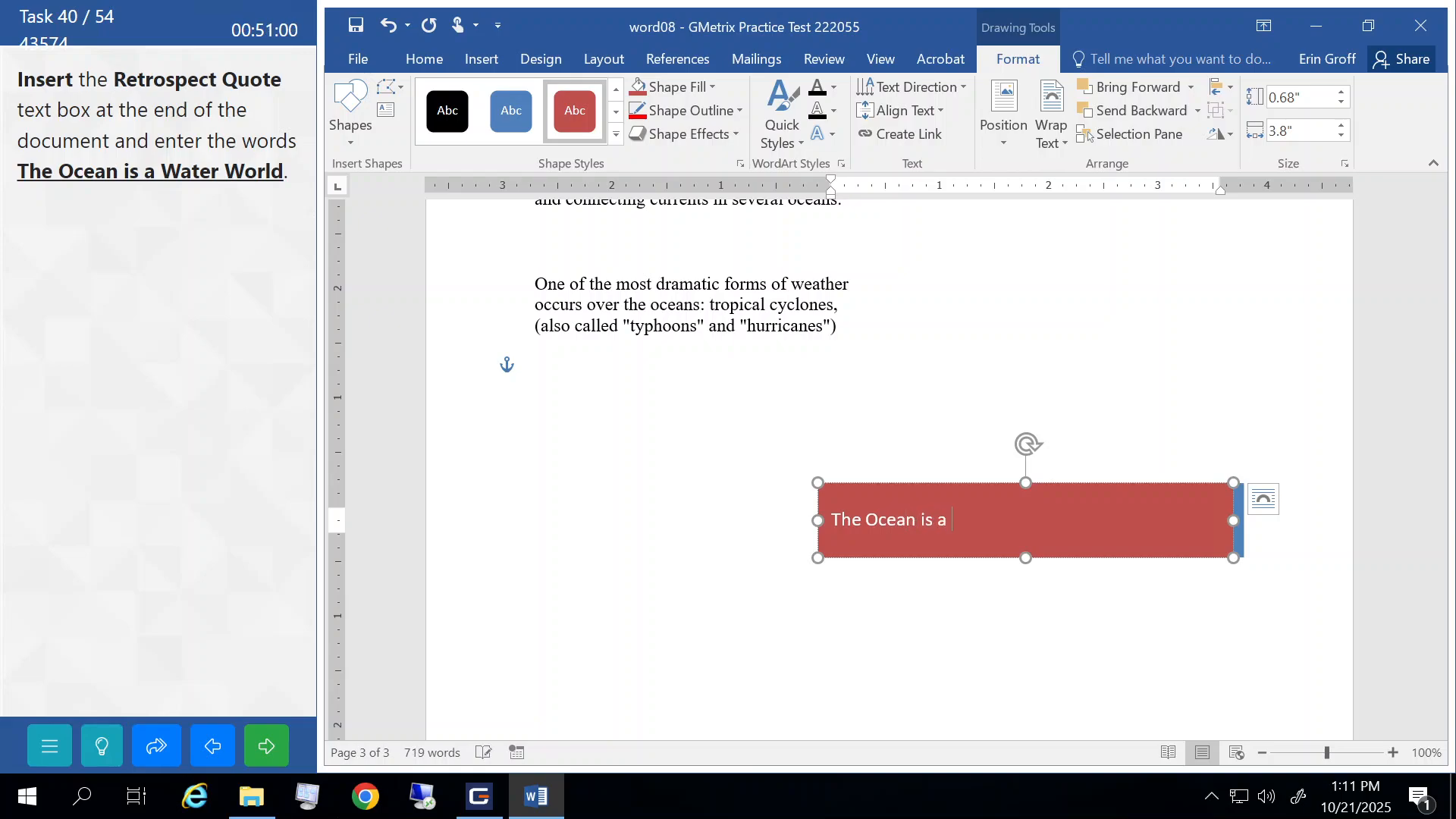
text( Water World)
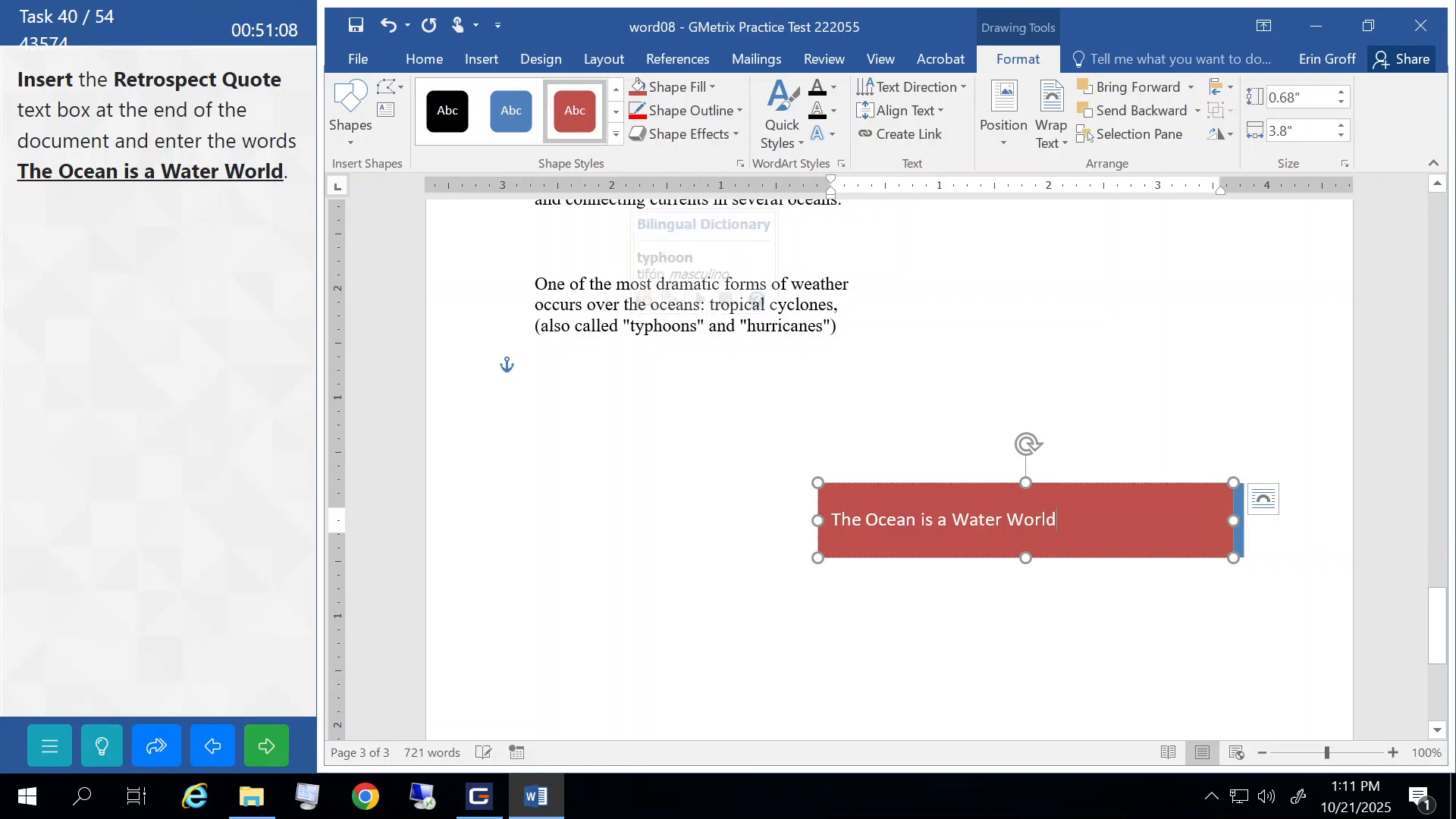
click(569, 304)
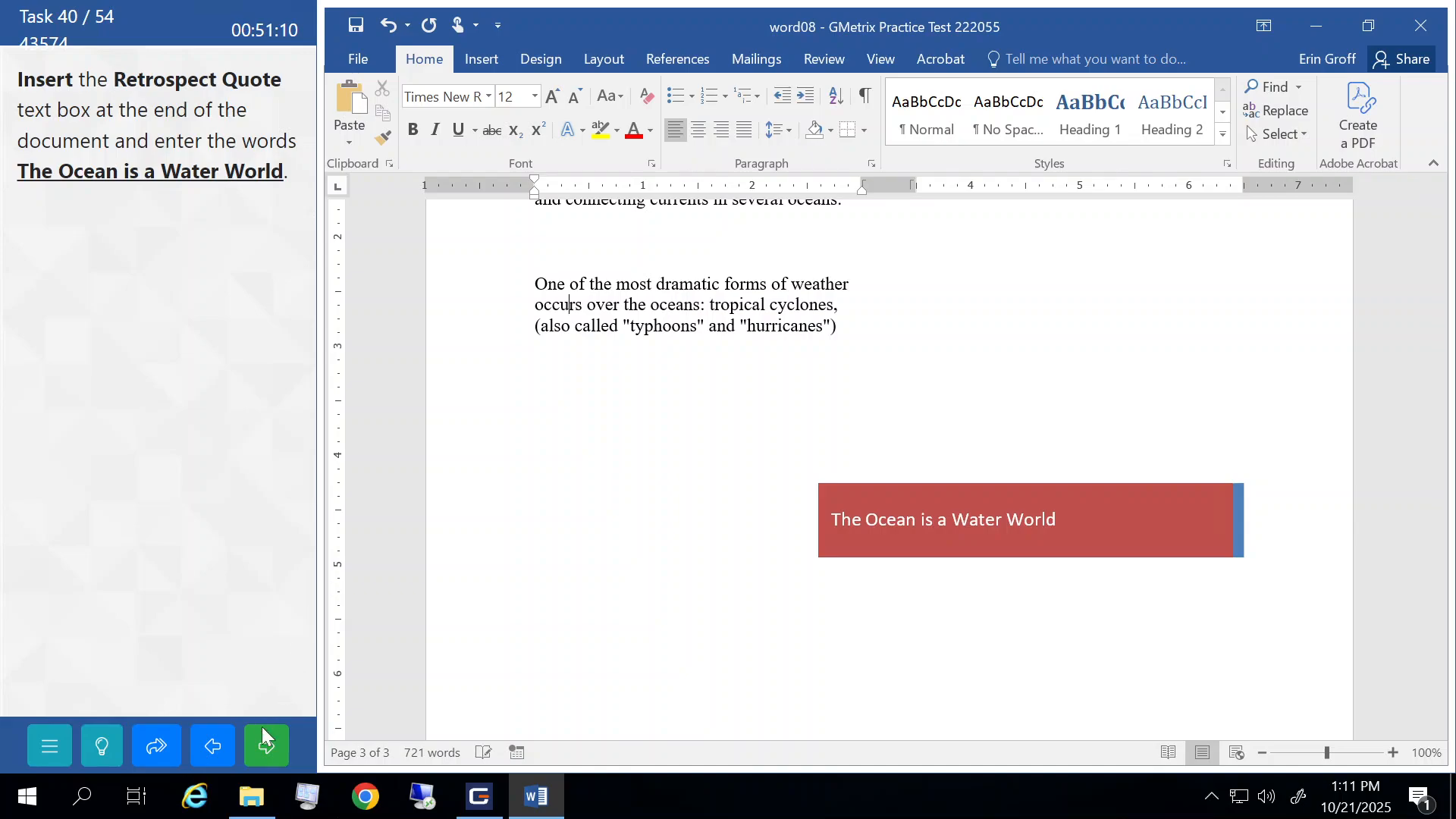
click(264, 739)
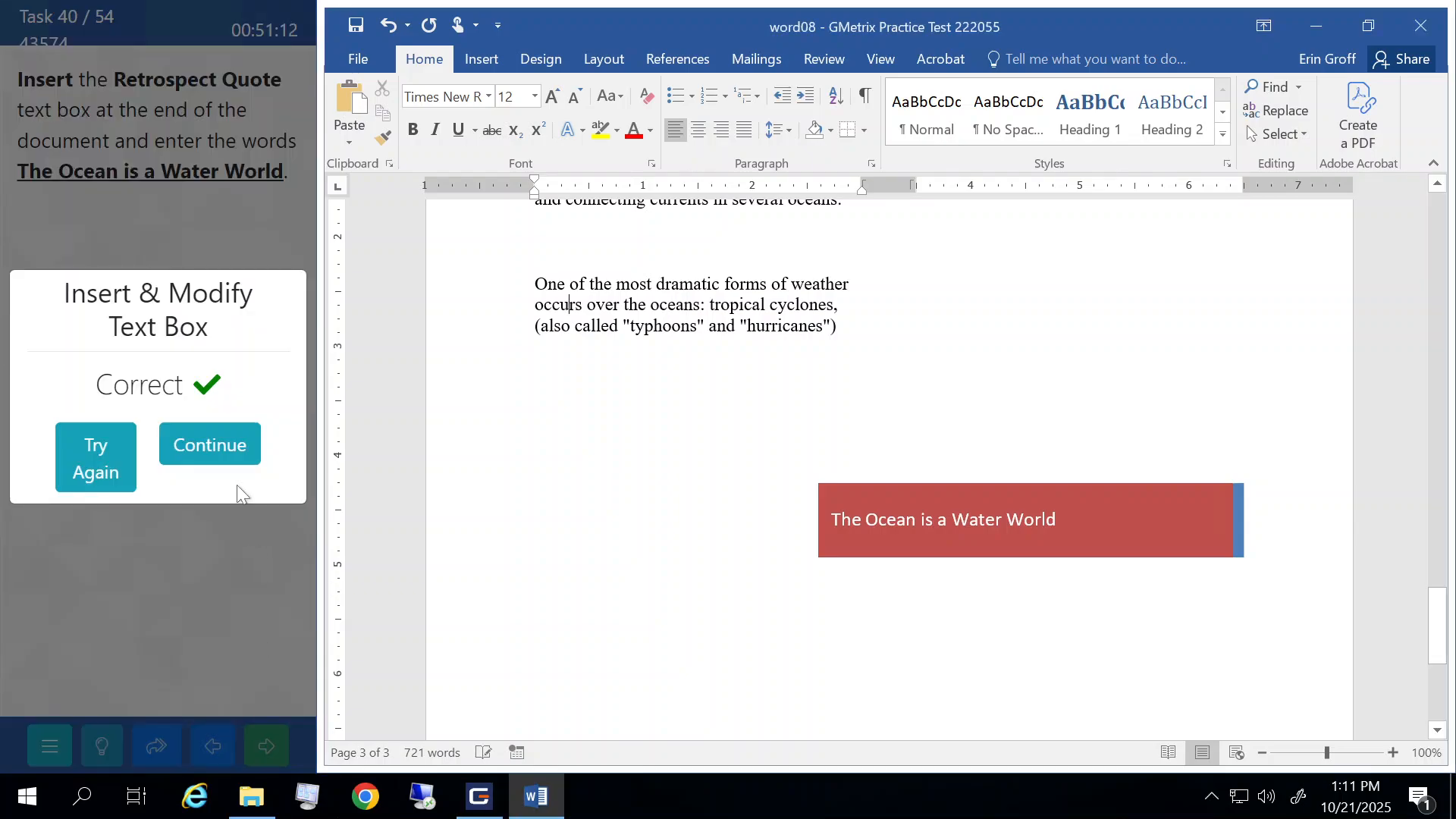
click(225, 447)
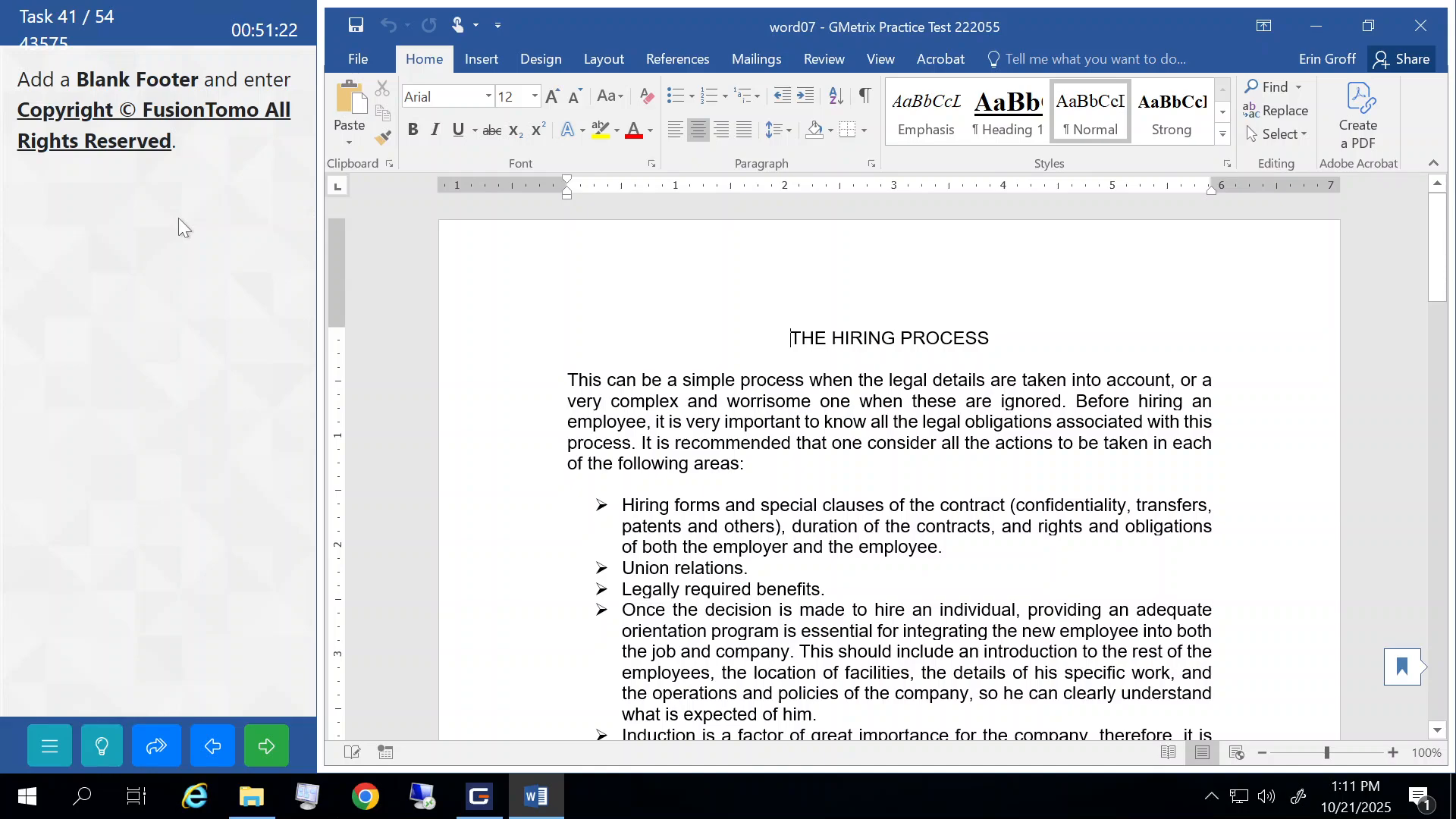
- Add a Blank footer and type 'Copyright' in it
click(483, 61)
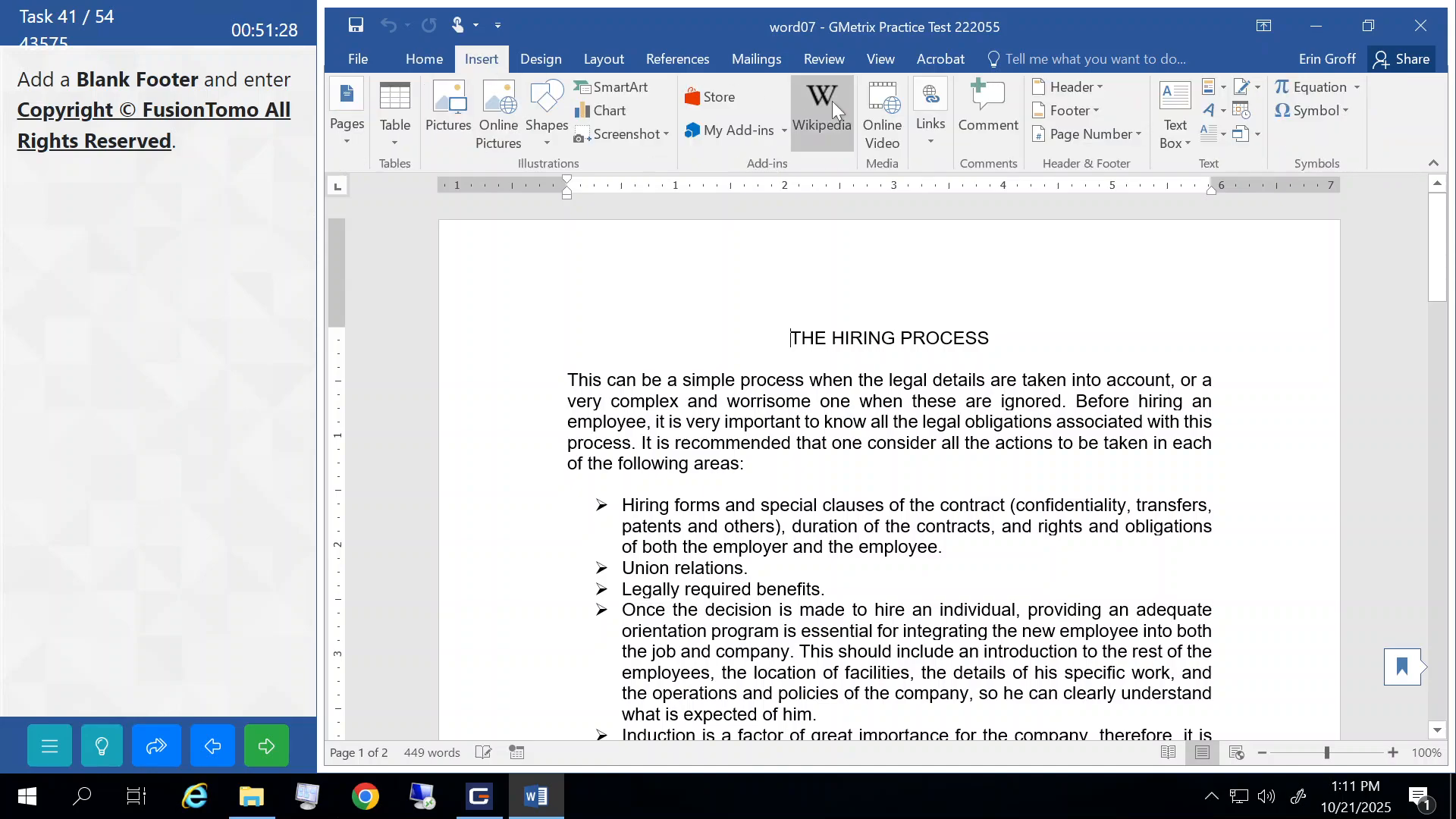
click(1092, 111)
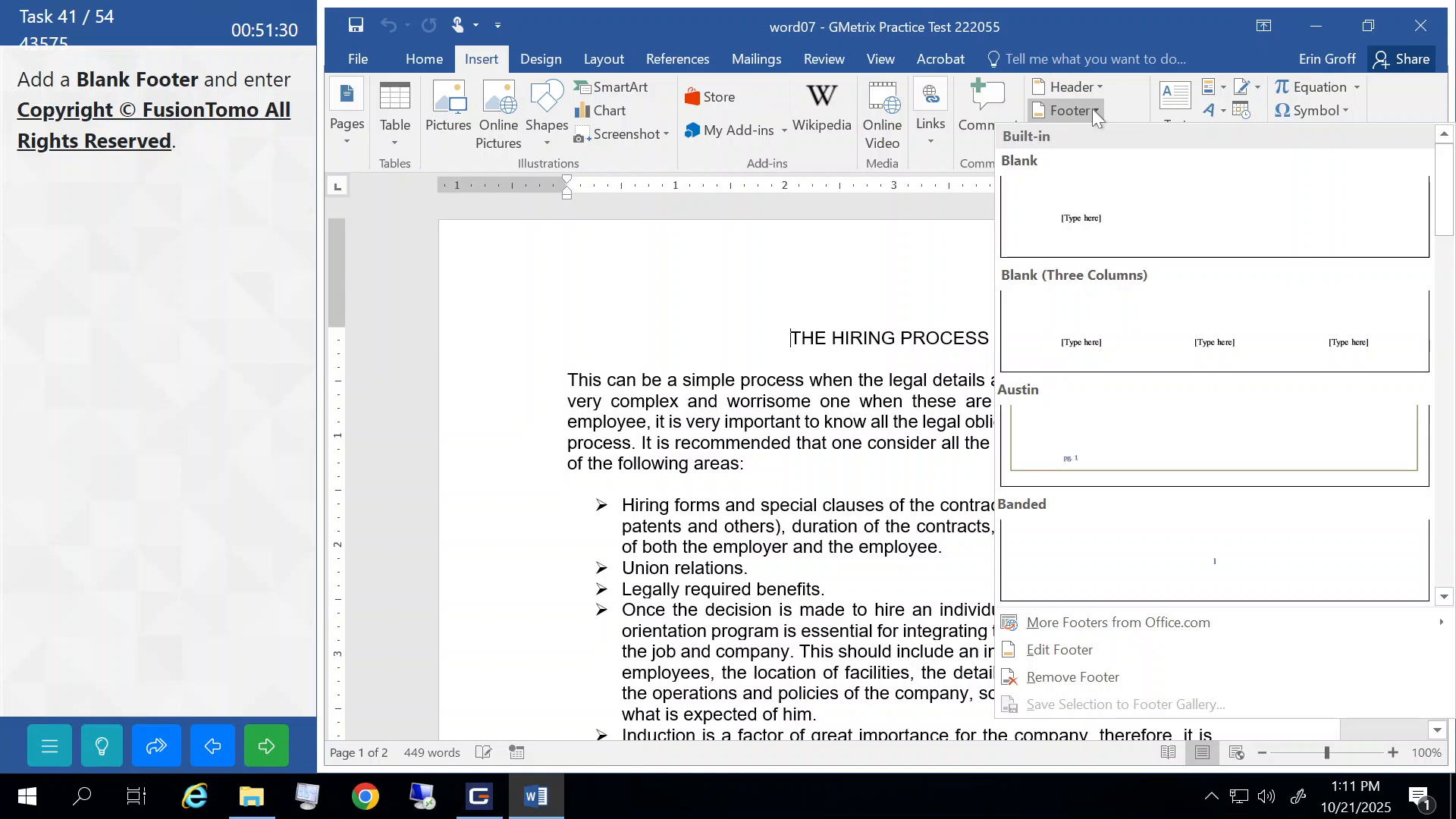
click(1053, 216)
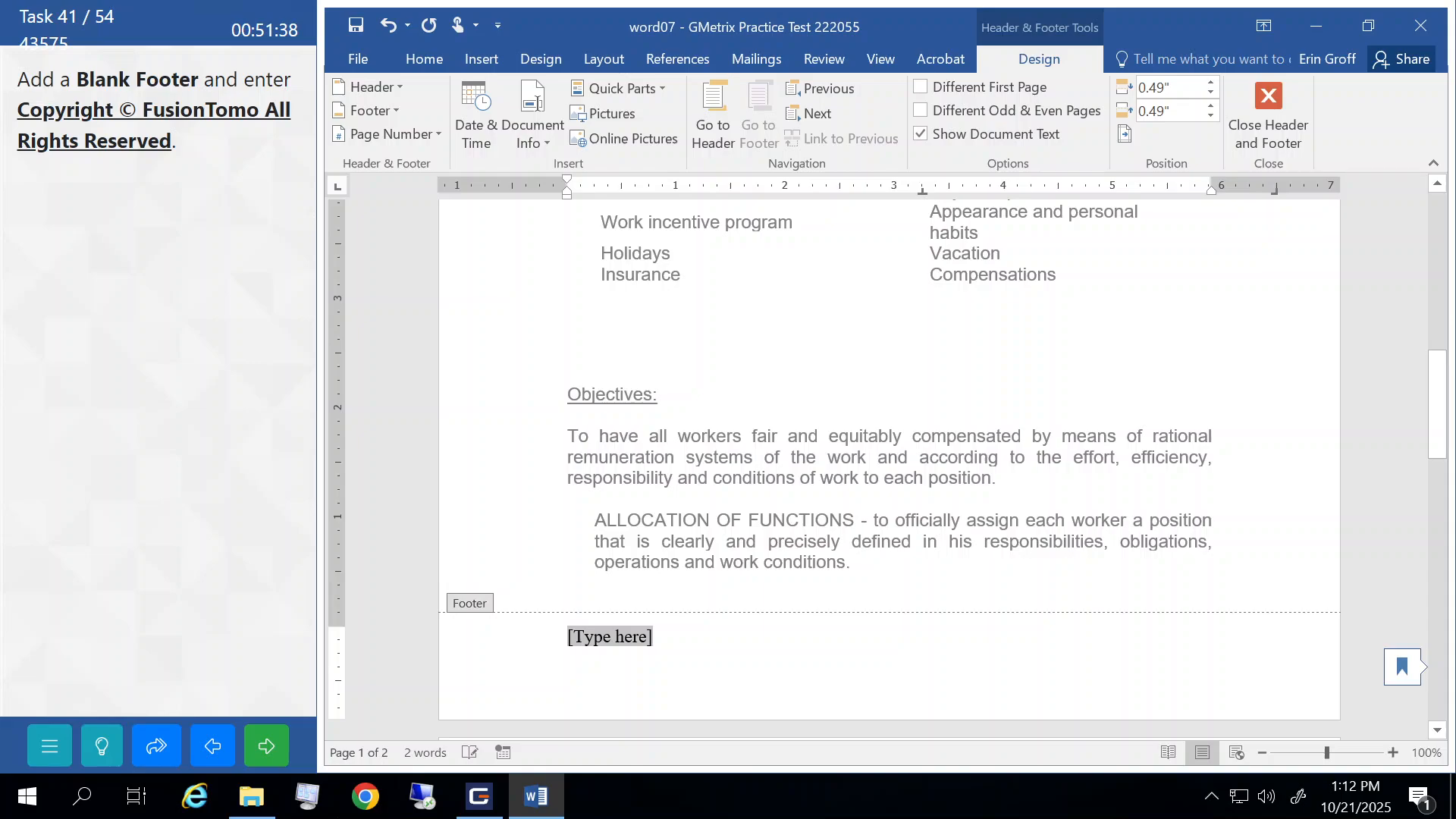
text(C)
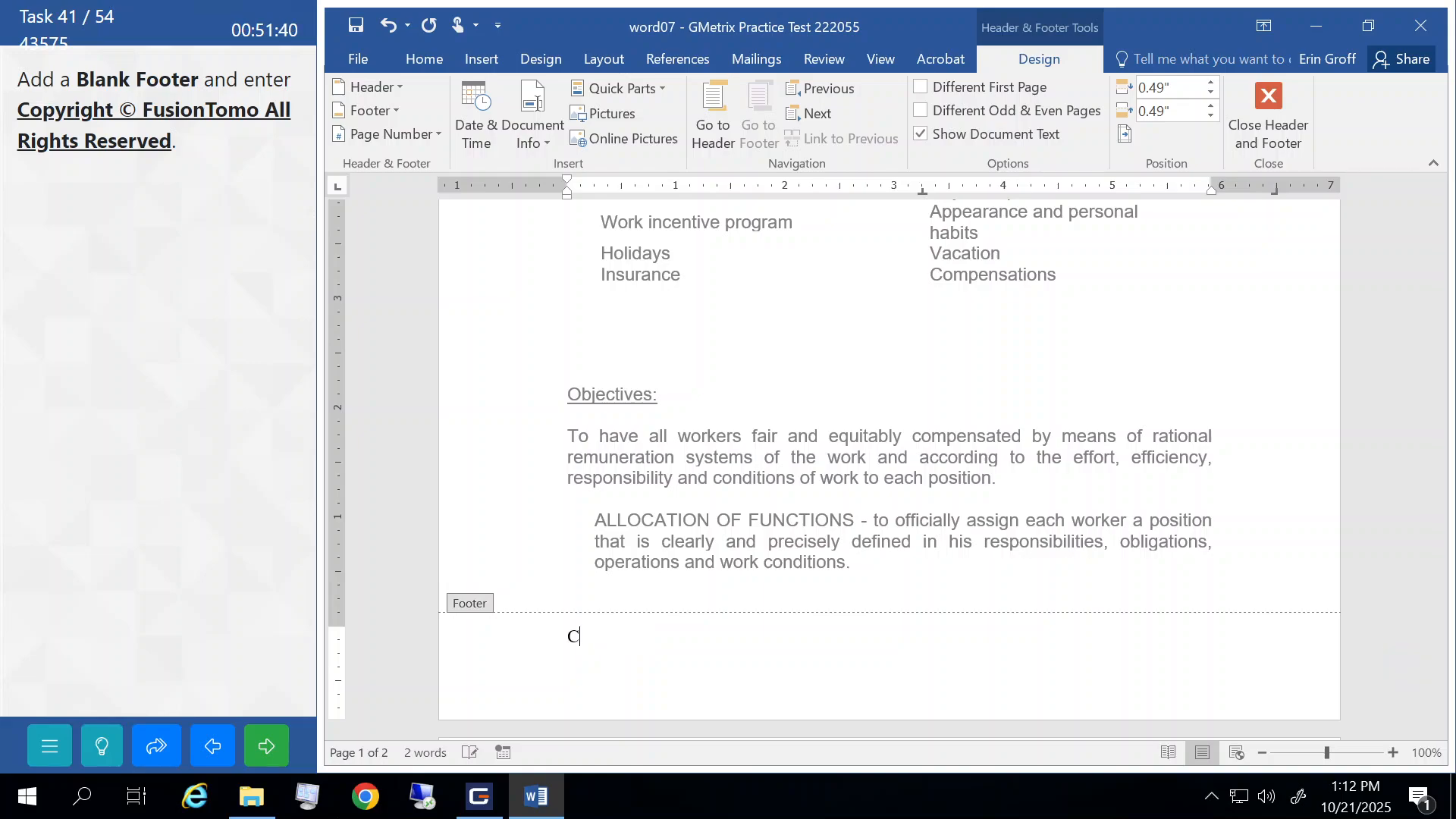
text(opyright)
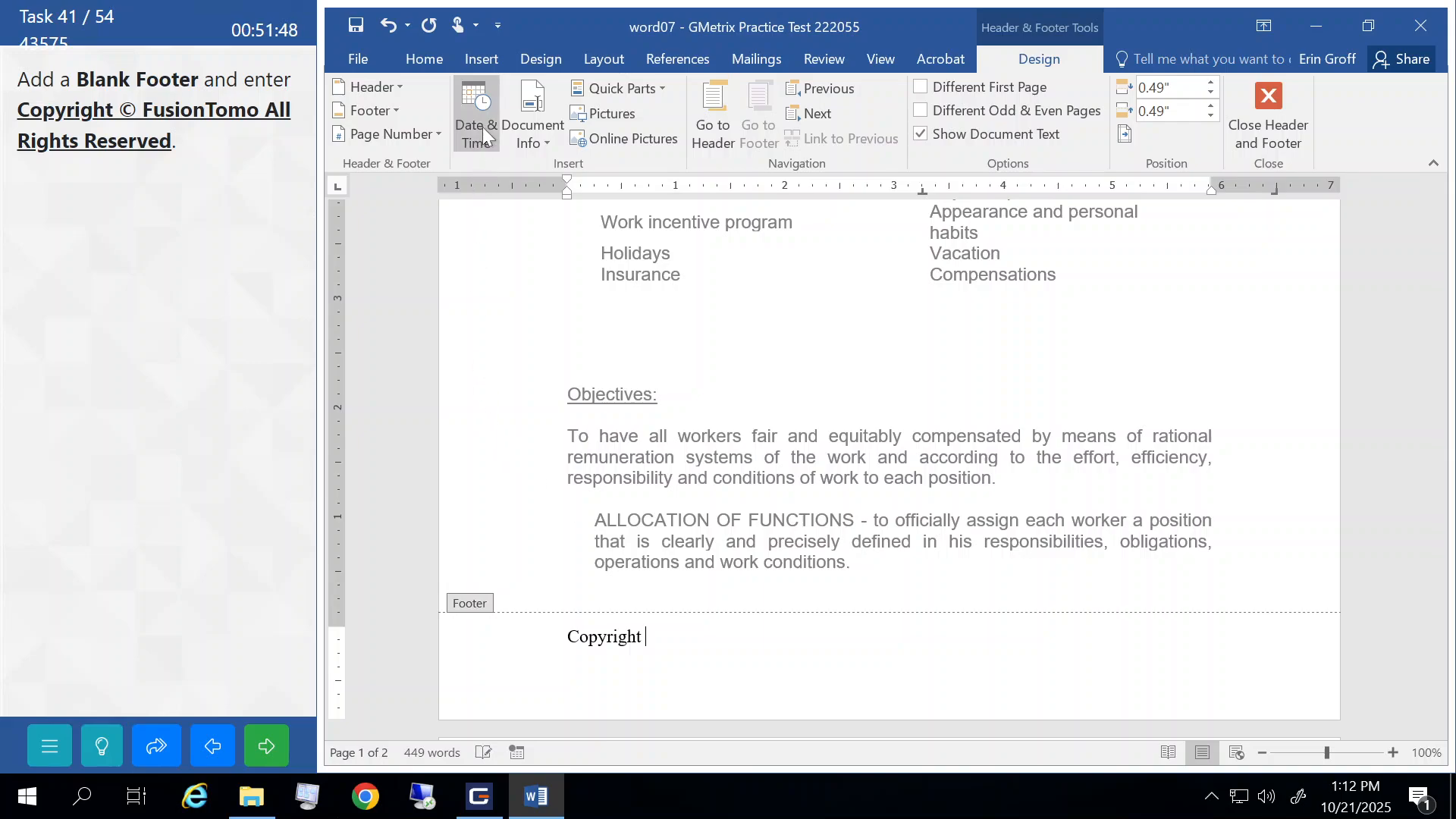
- Finish the footer with © FusionTomo All Rights Reserved, close it, and submit
click(480, 60)
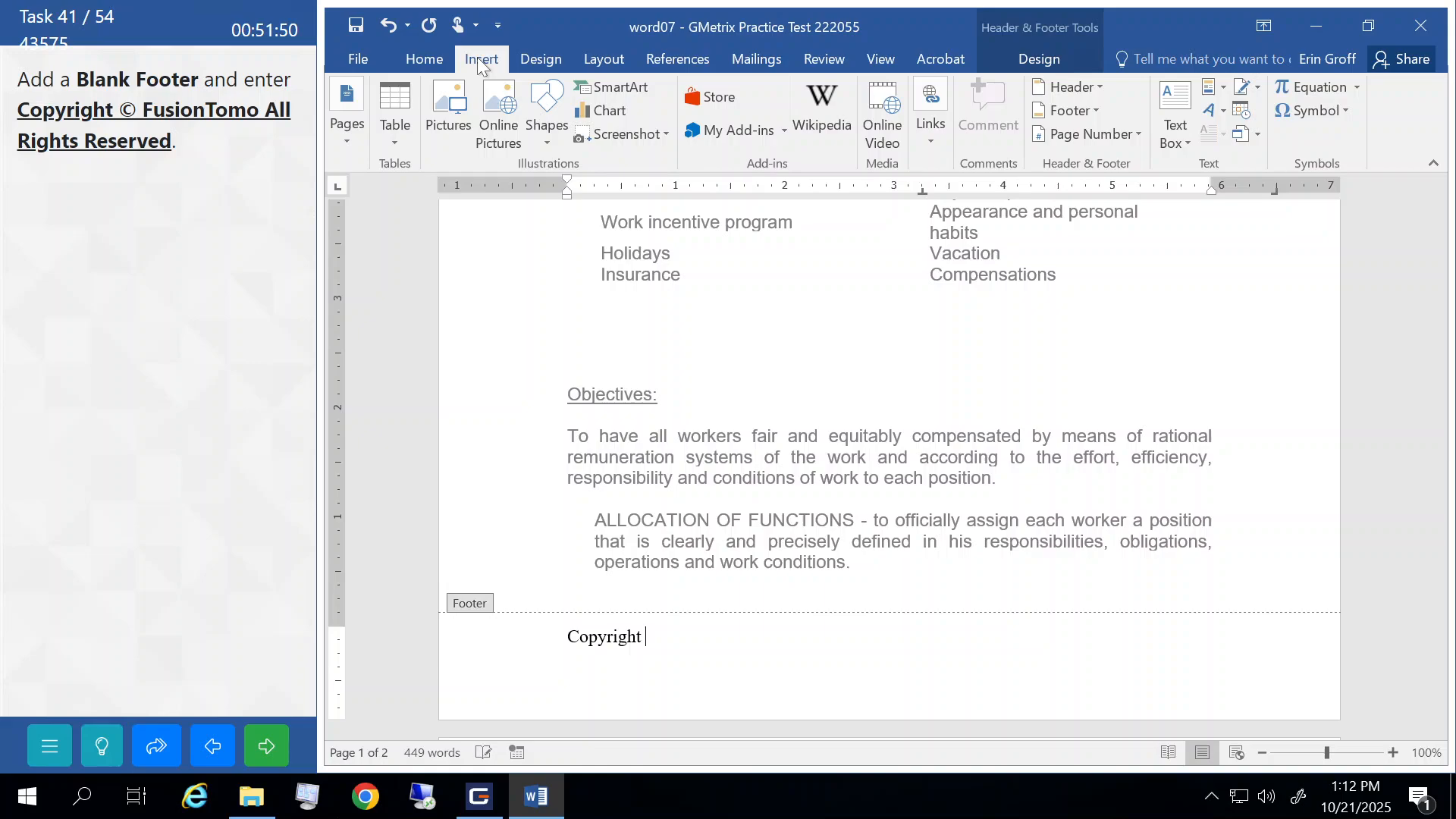
click(1340, 112)
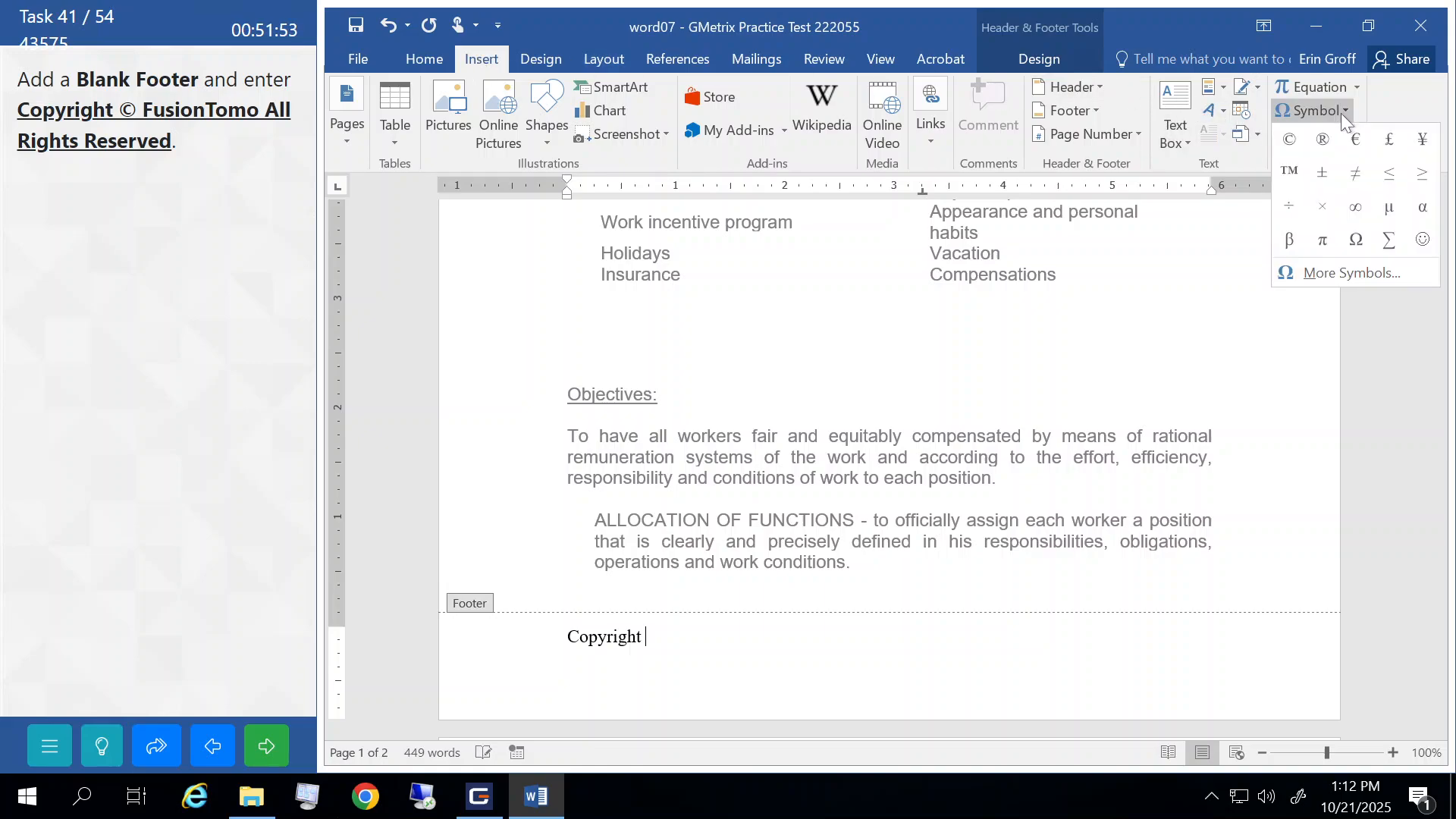
click(1290, 140)
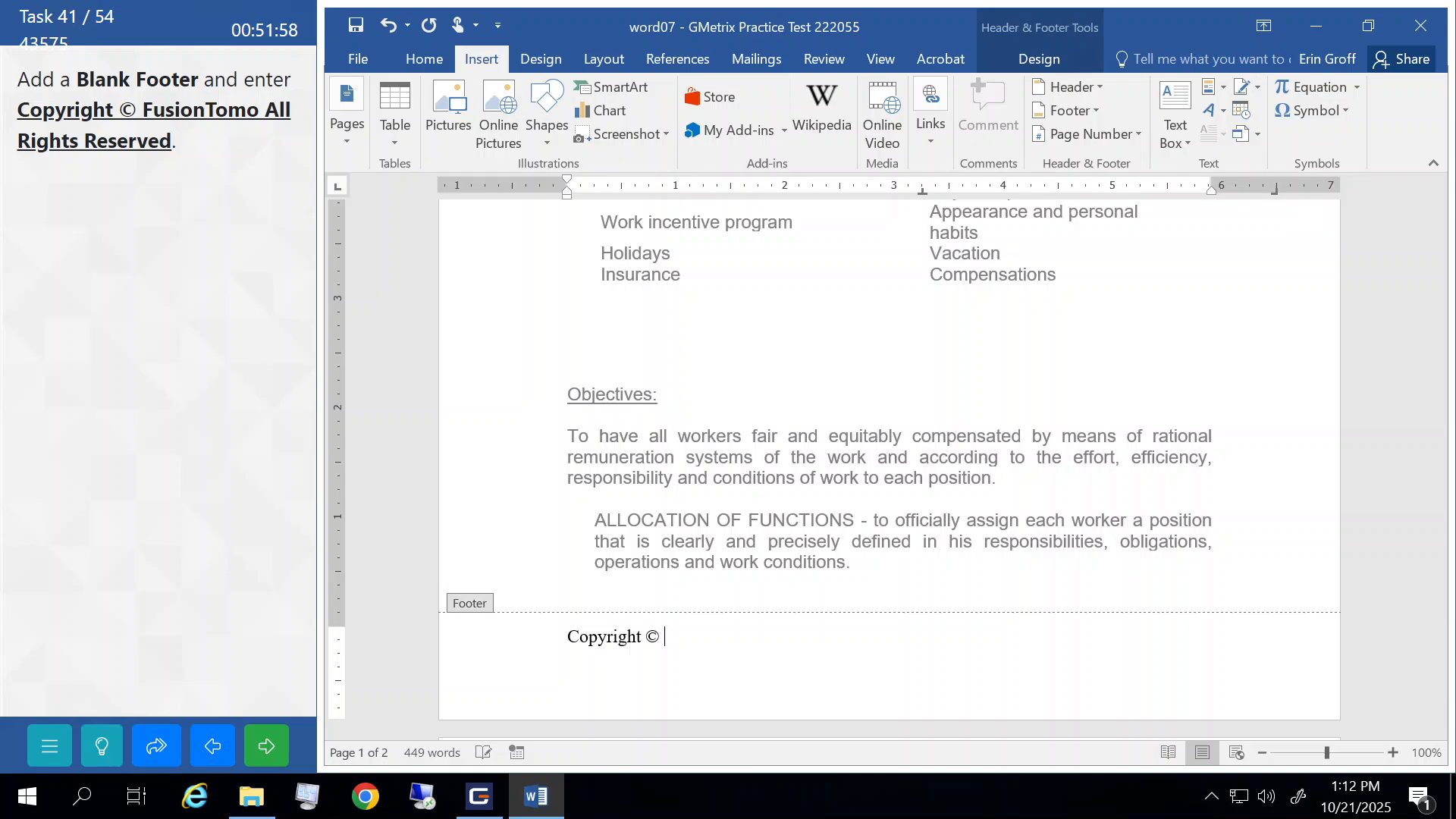
text(FusionTomo)
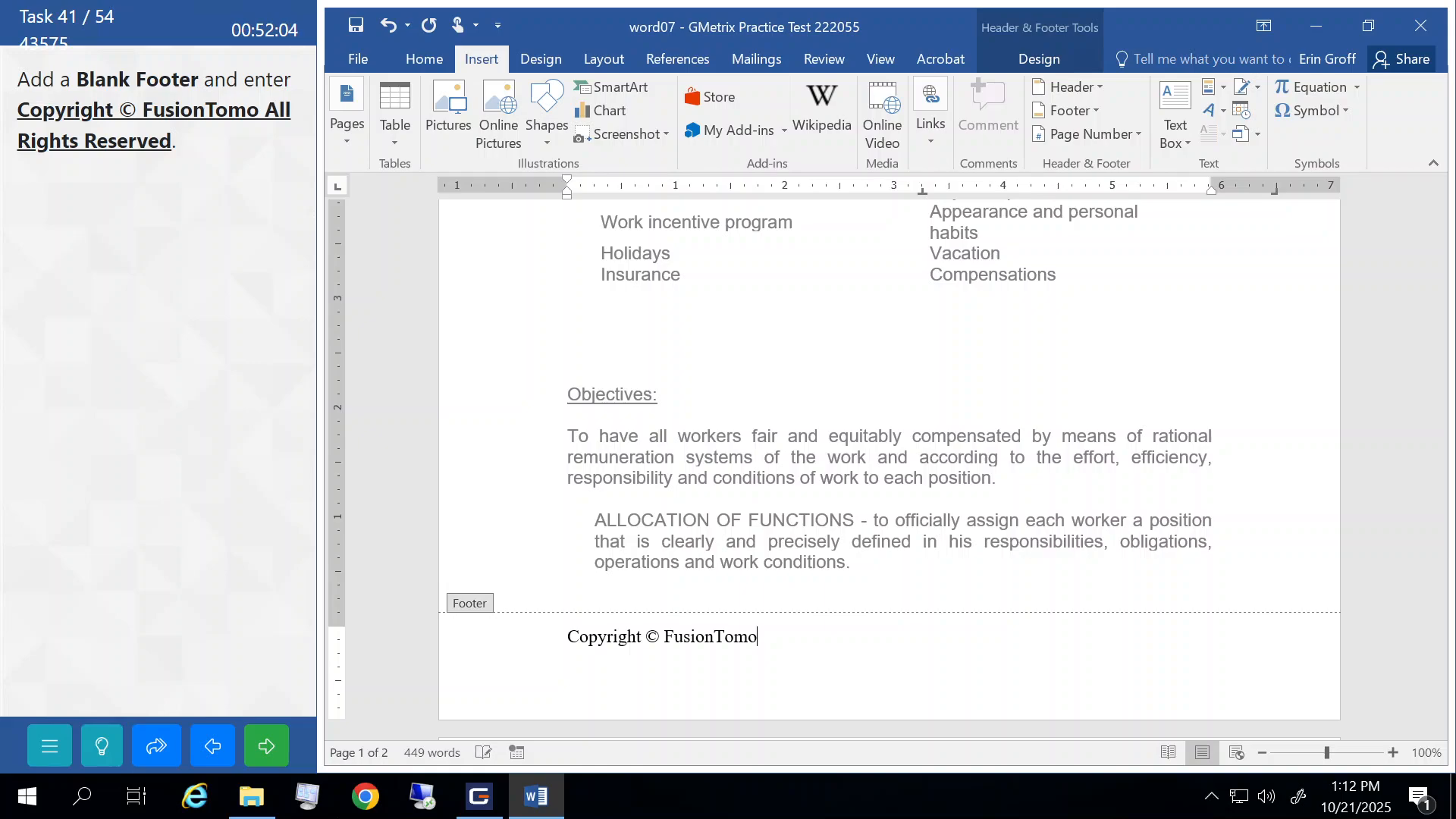
text(All Rights Rese)
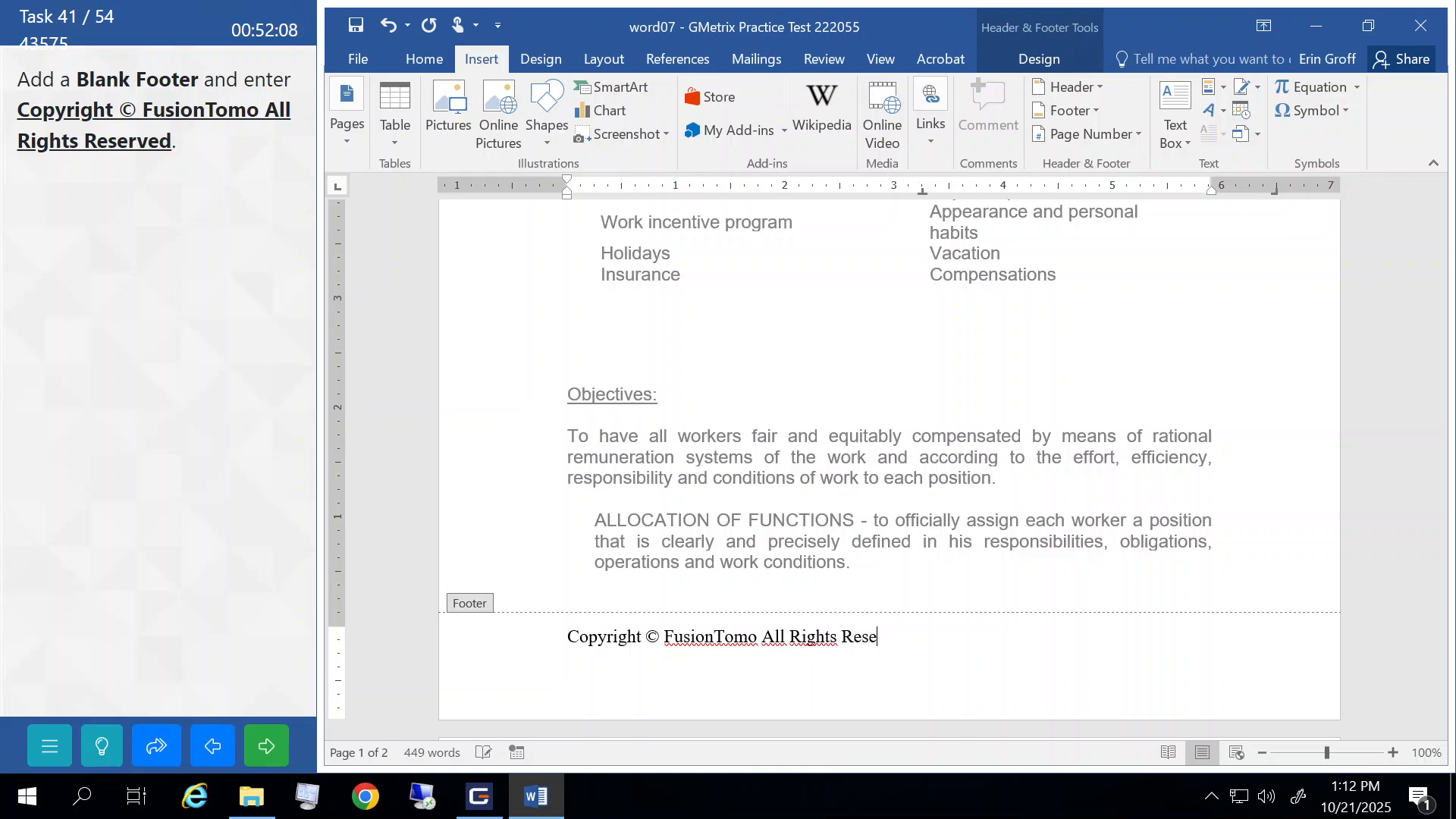
text(rved)
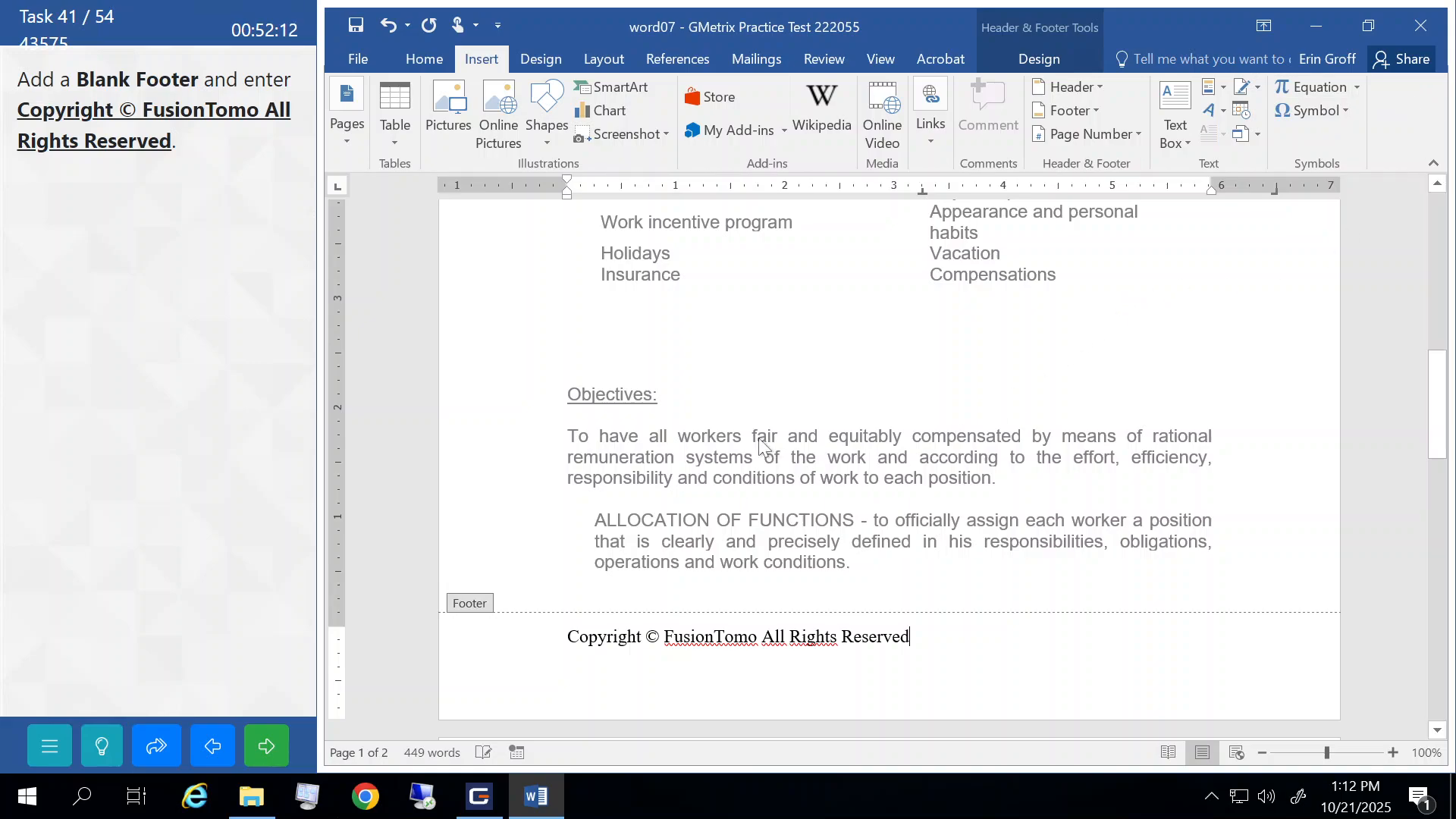
double_click(662, 477)
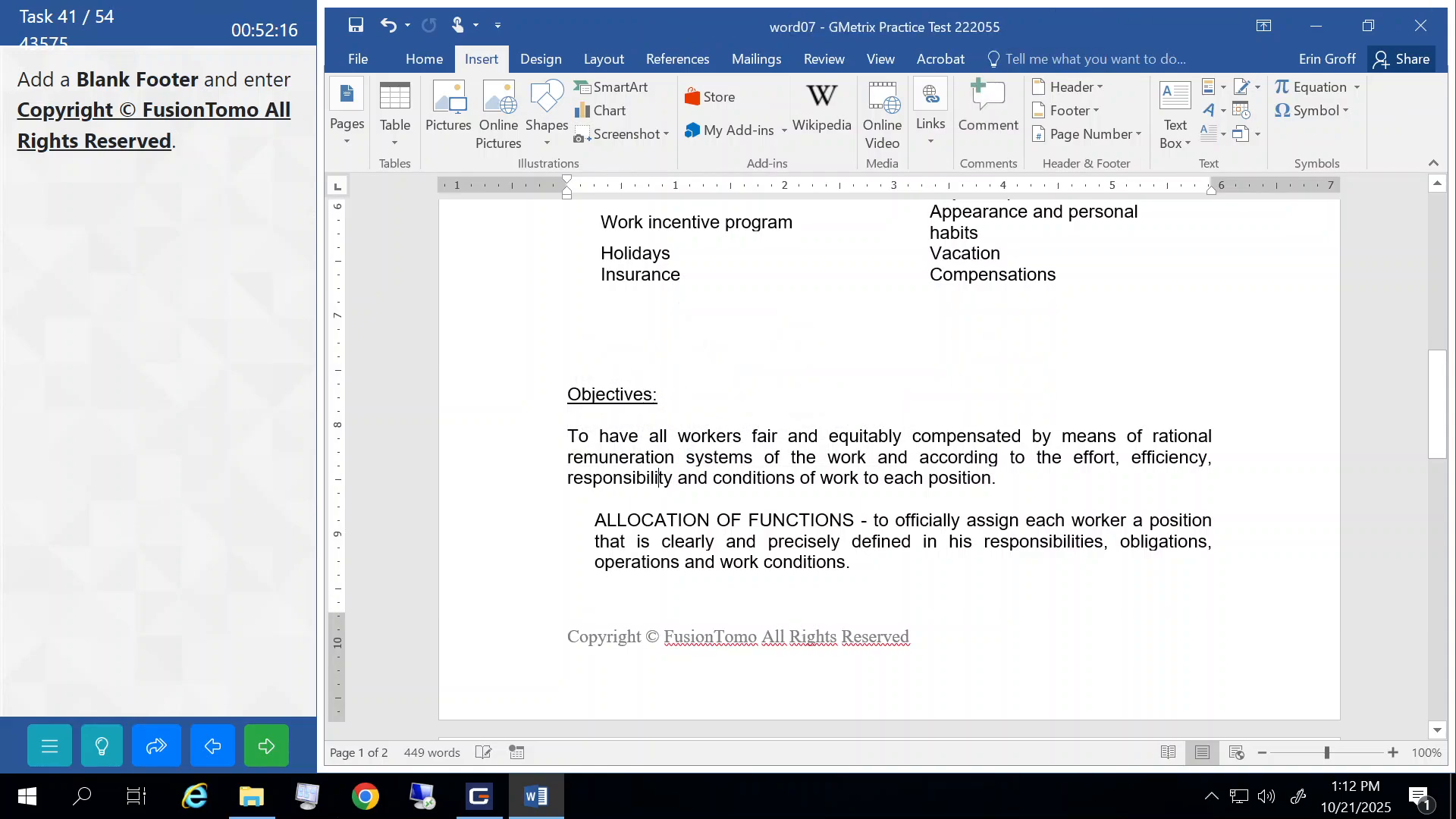
click(255, 748)
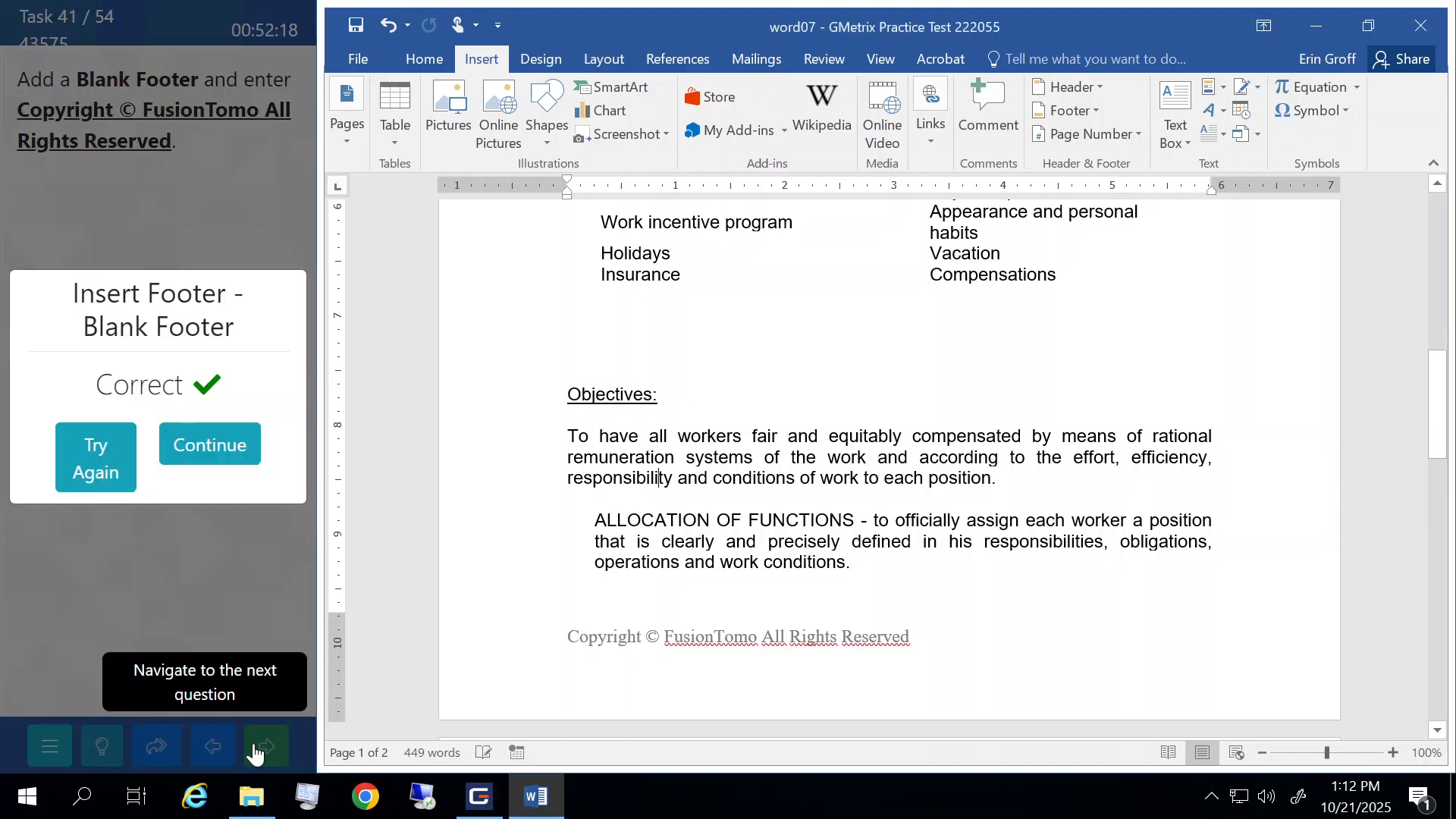
click(214, 447)
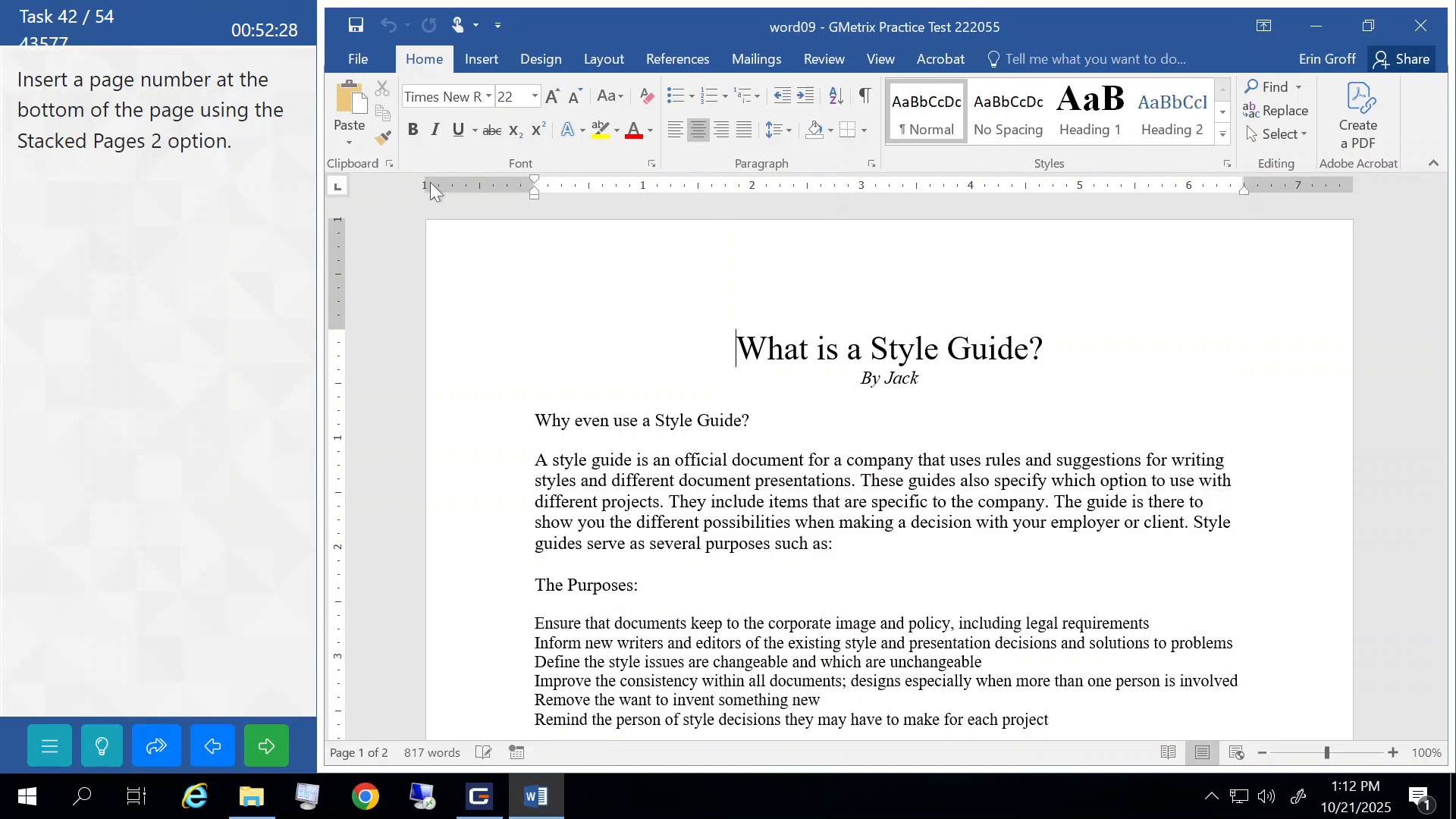
- Insert a Stacked Pages 2 bottom-of-page number, close the footer, and submit the task
click(485, 61)
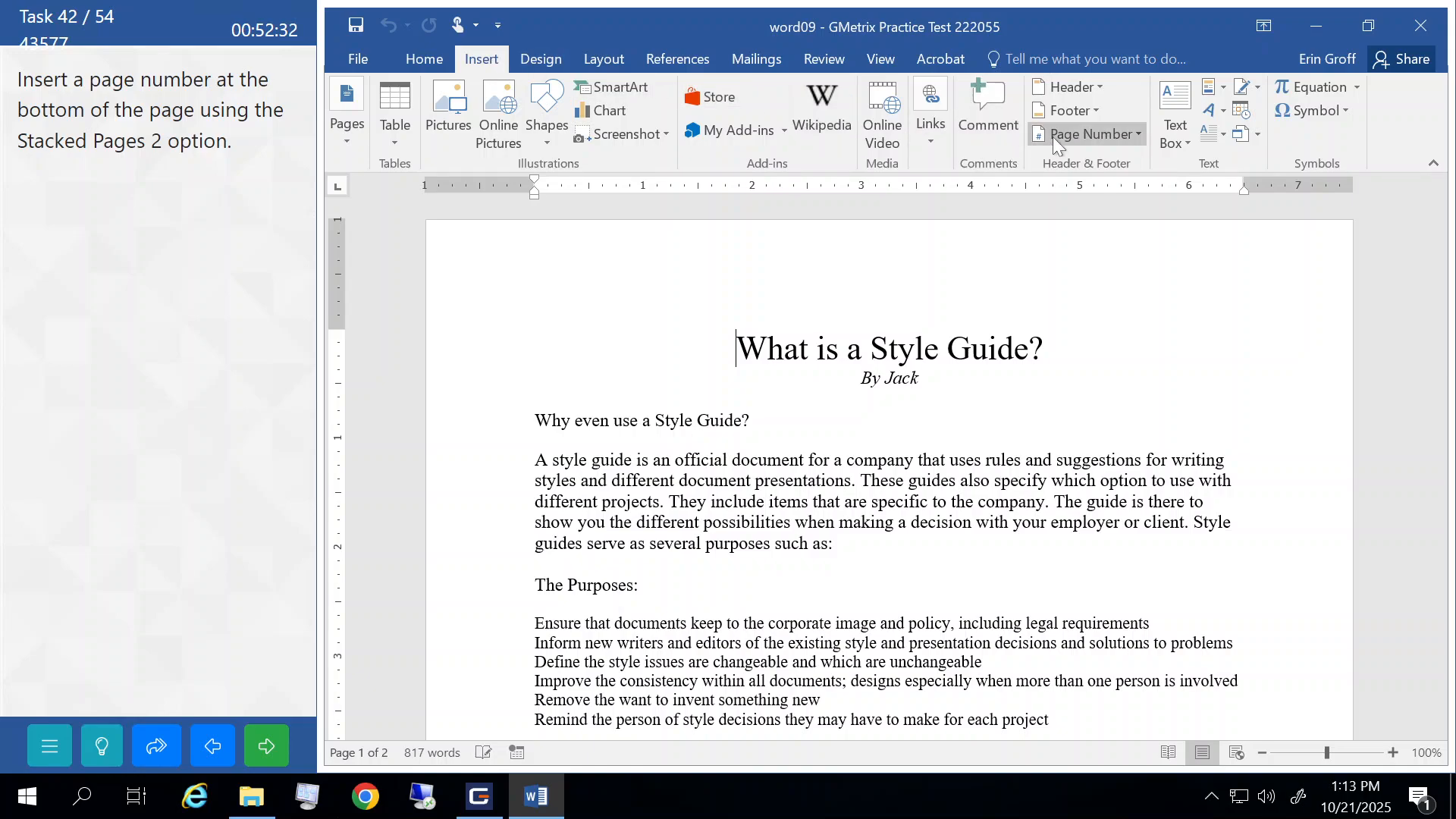
click(1127, 133)
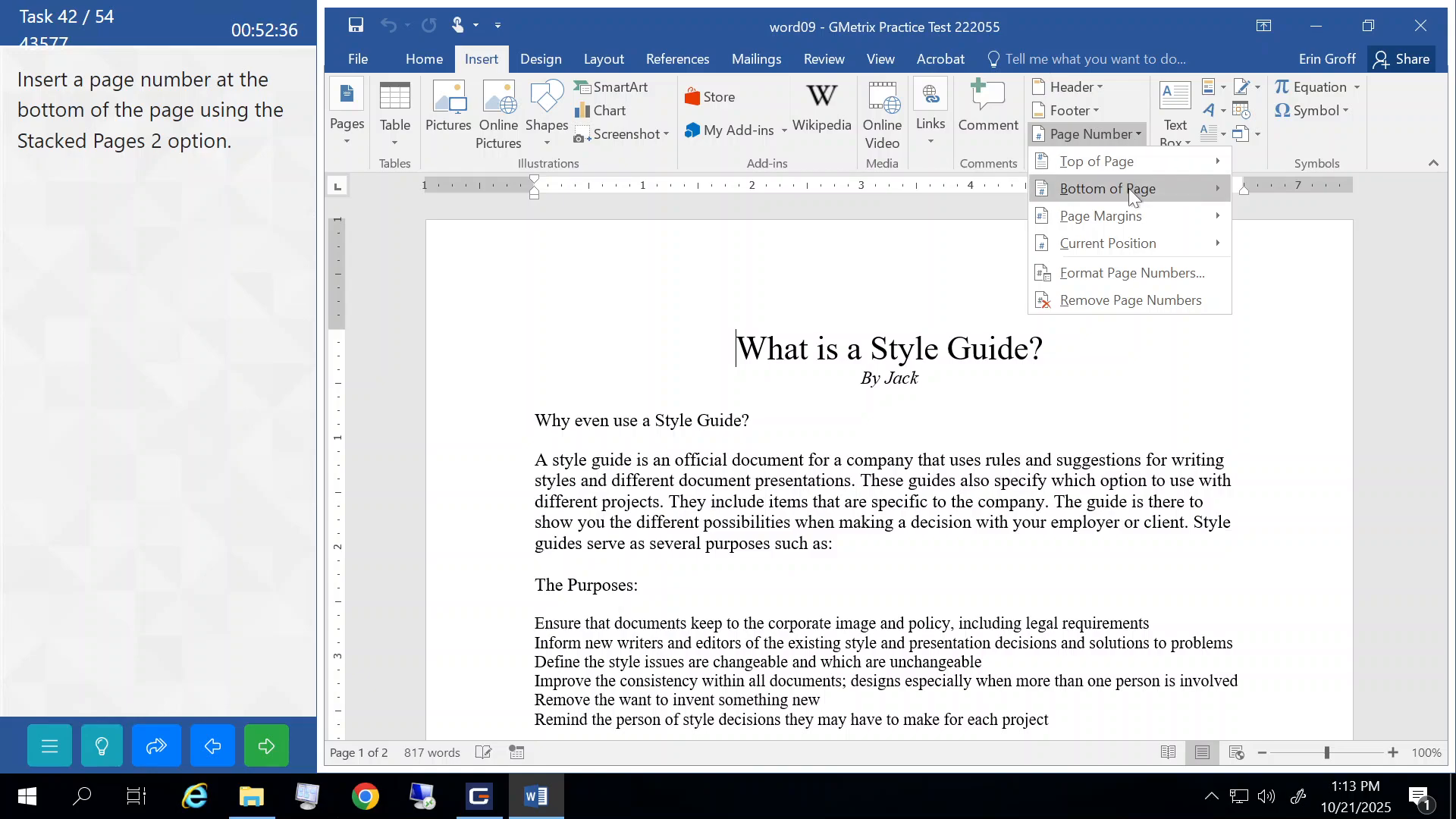
mouse_move(1128, 189)
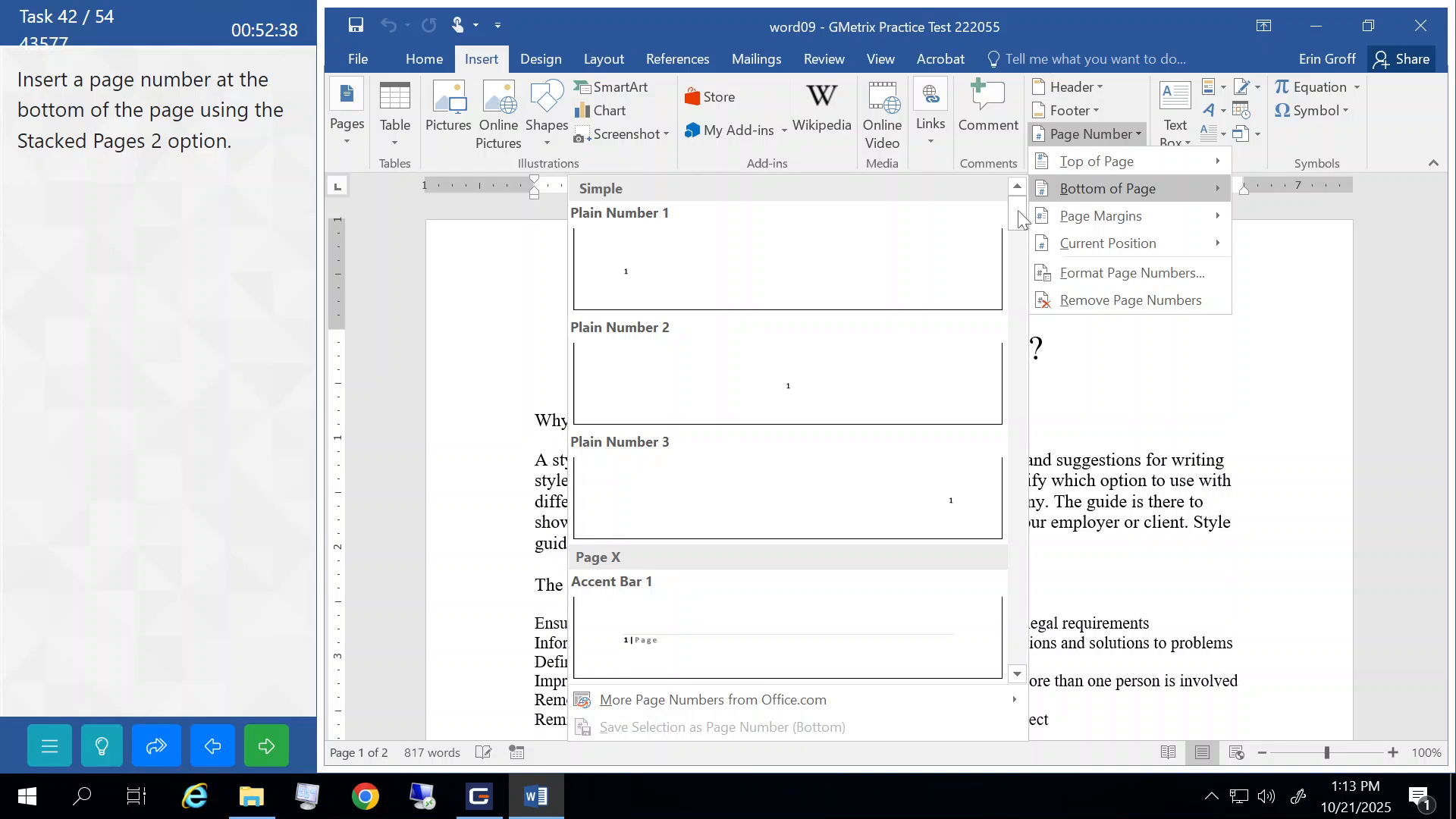
drag(1017, 211, 1033, 681)
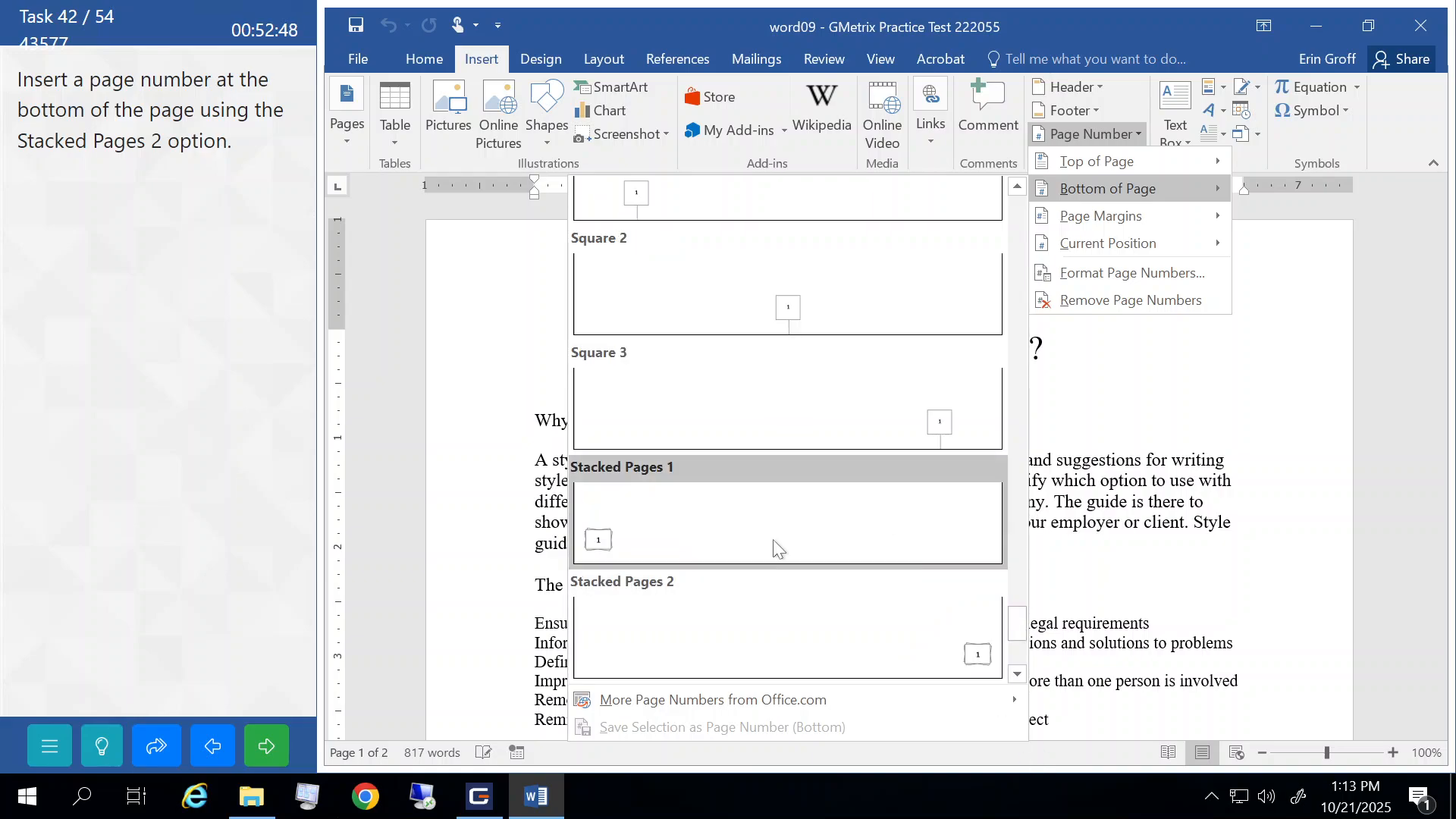
click(644, 618)
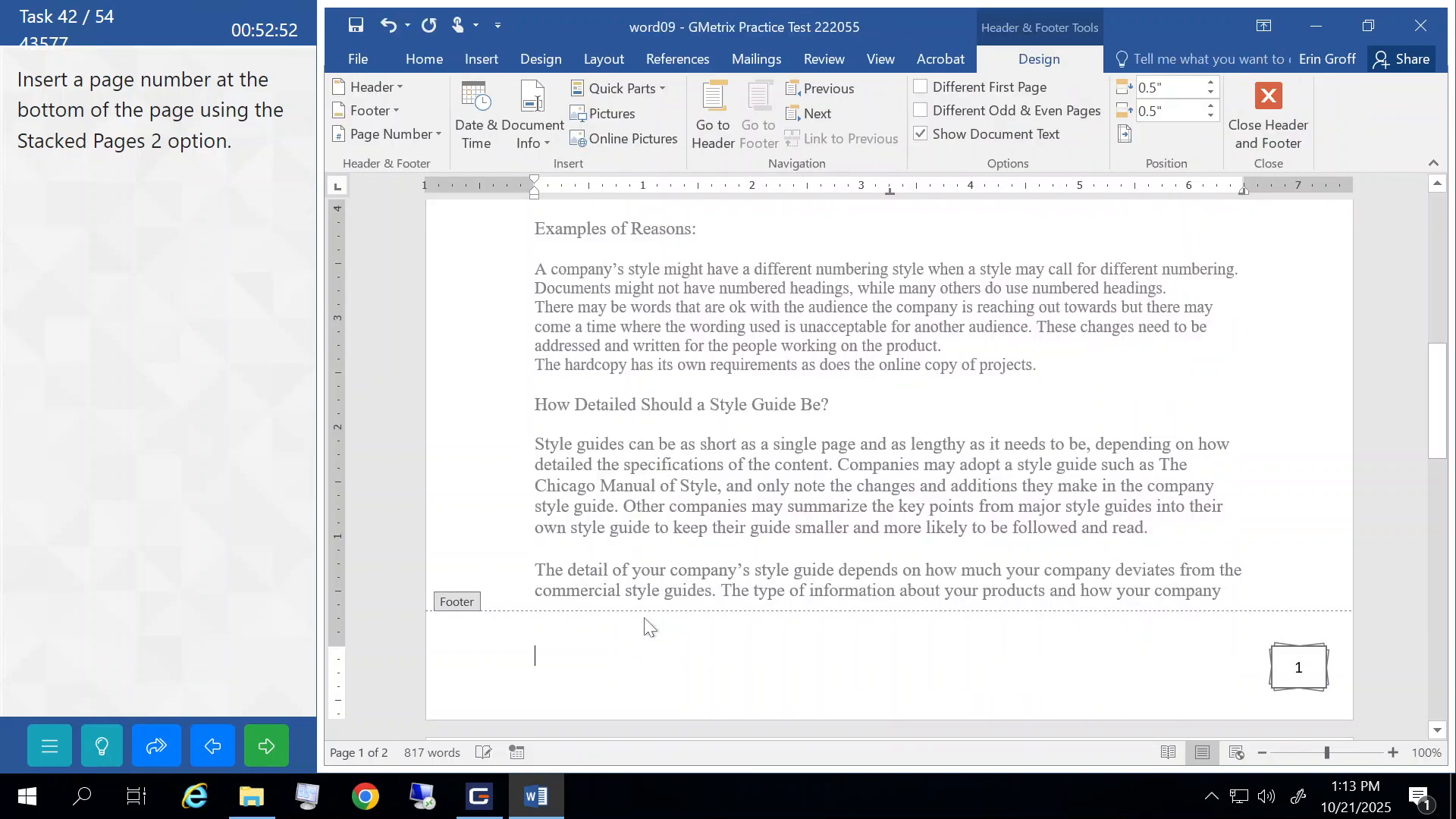
double_click(671, 489)
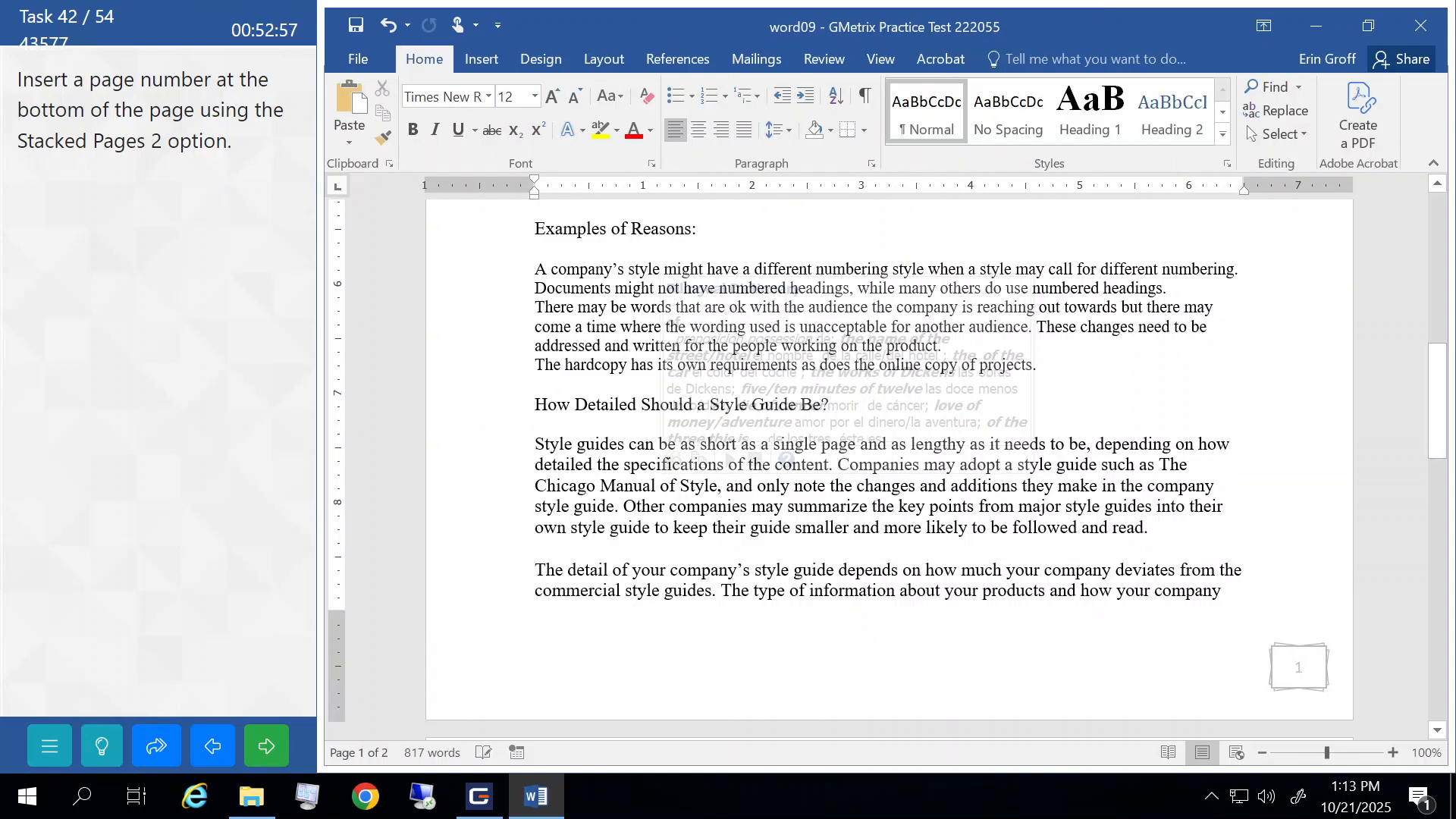
click(272, 751)
- Mark the Style Guide document as final through Protect Document and submit the task
click(233, 466)
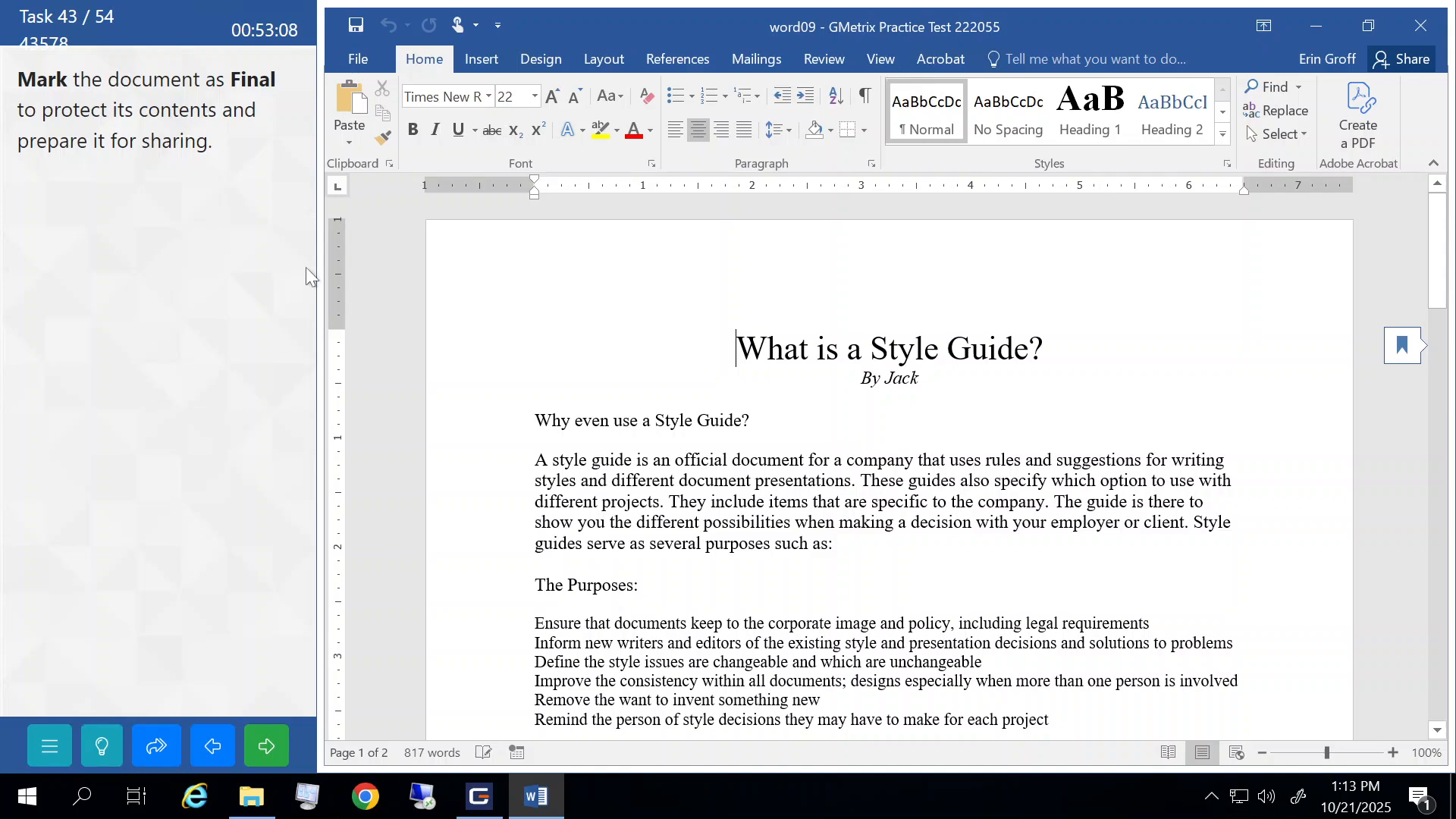
click(358, 60)
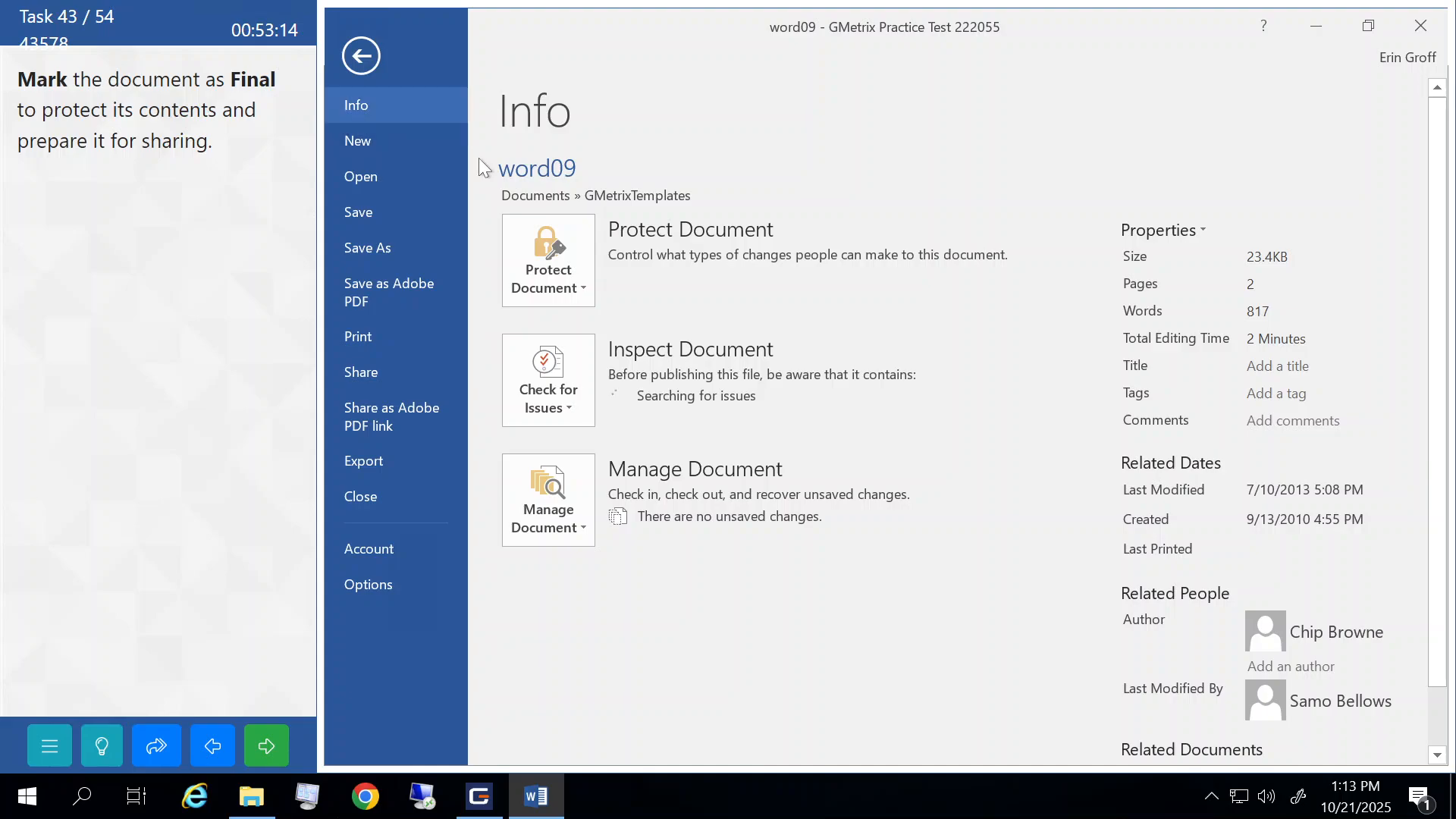
click(567, 252)
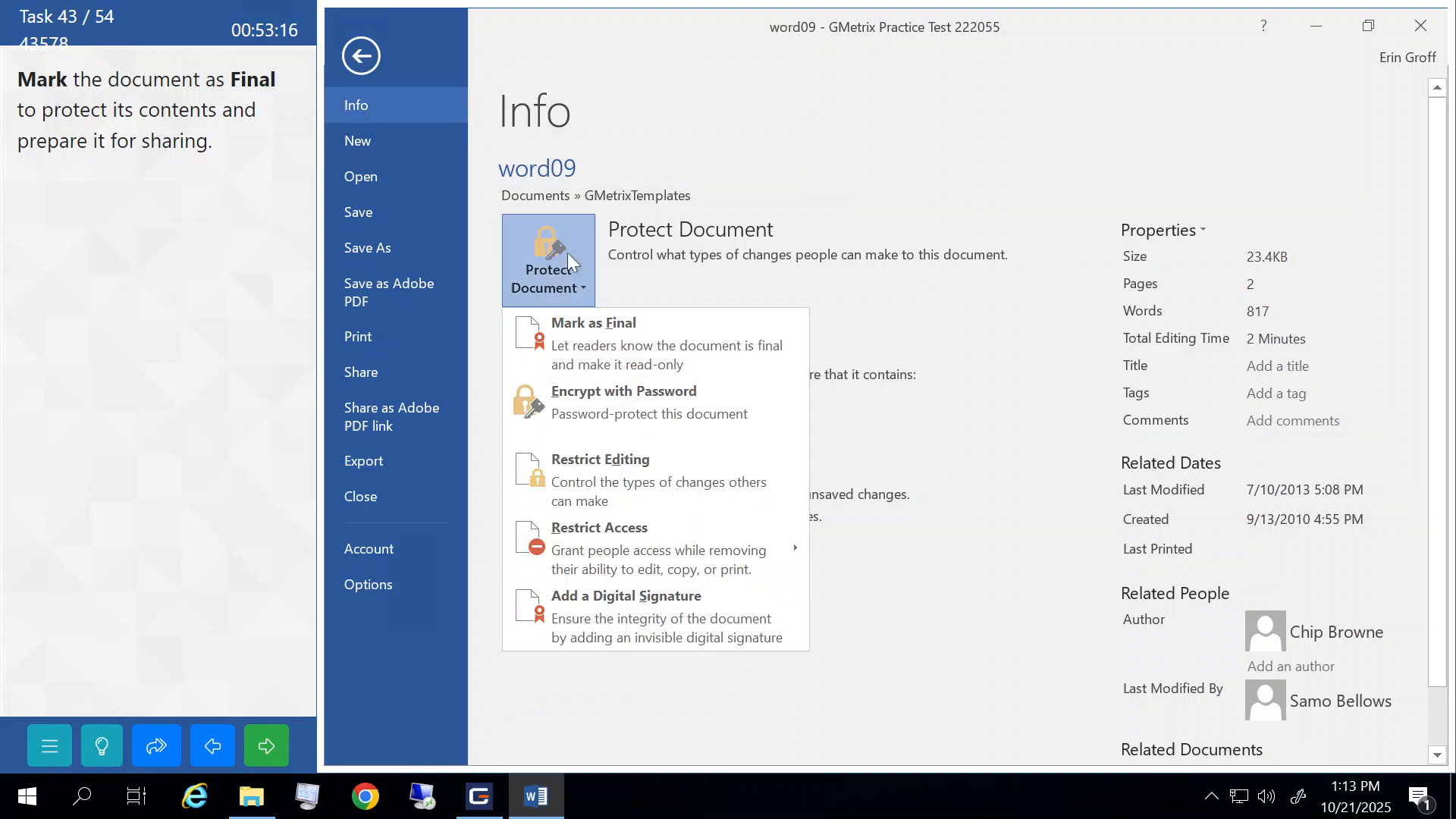
click(573, 332)
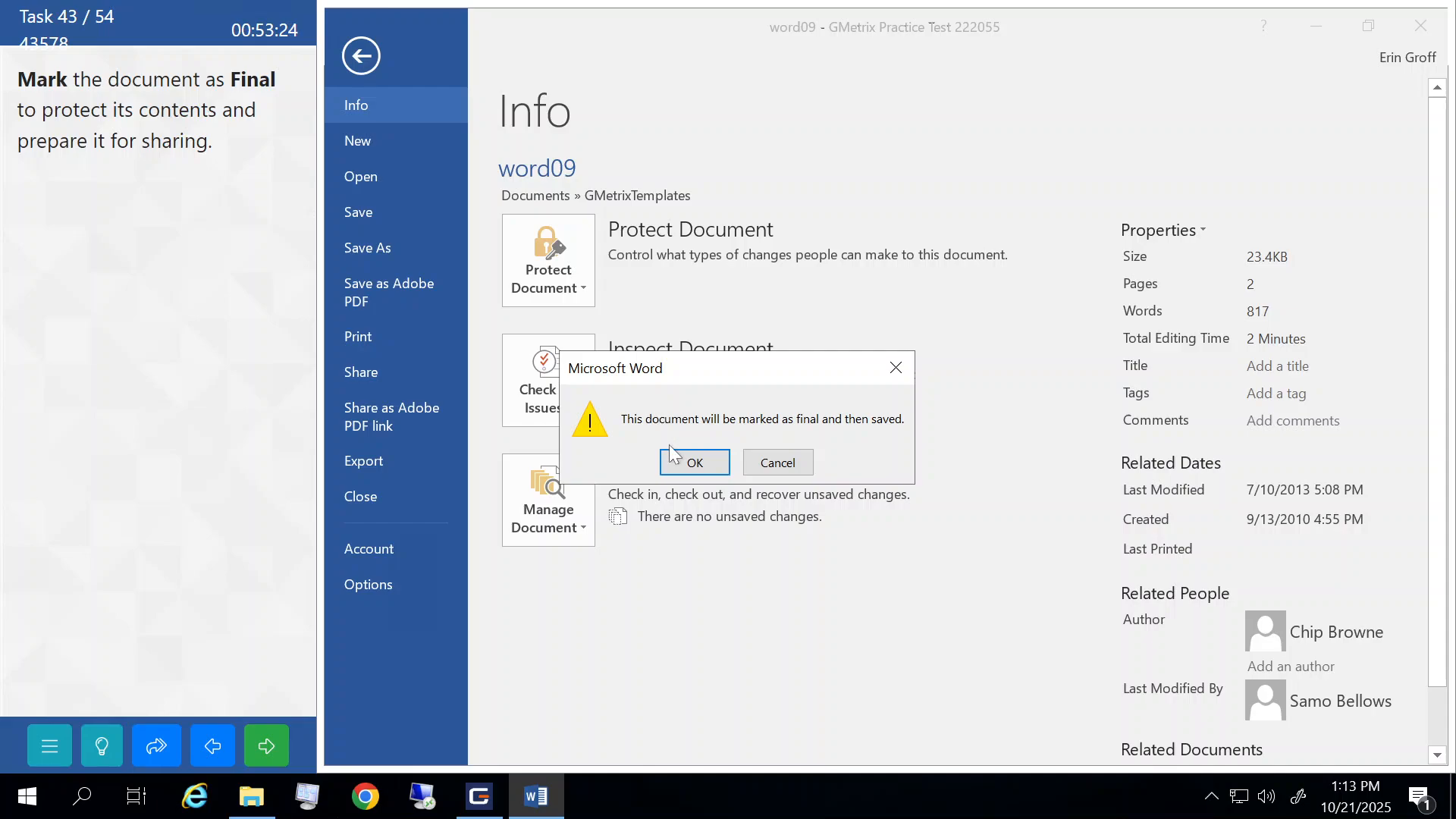
click(694, 463)
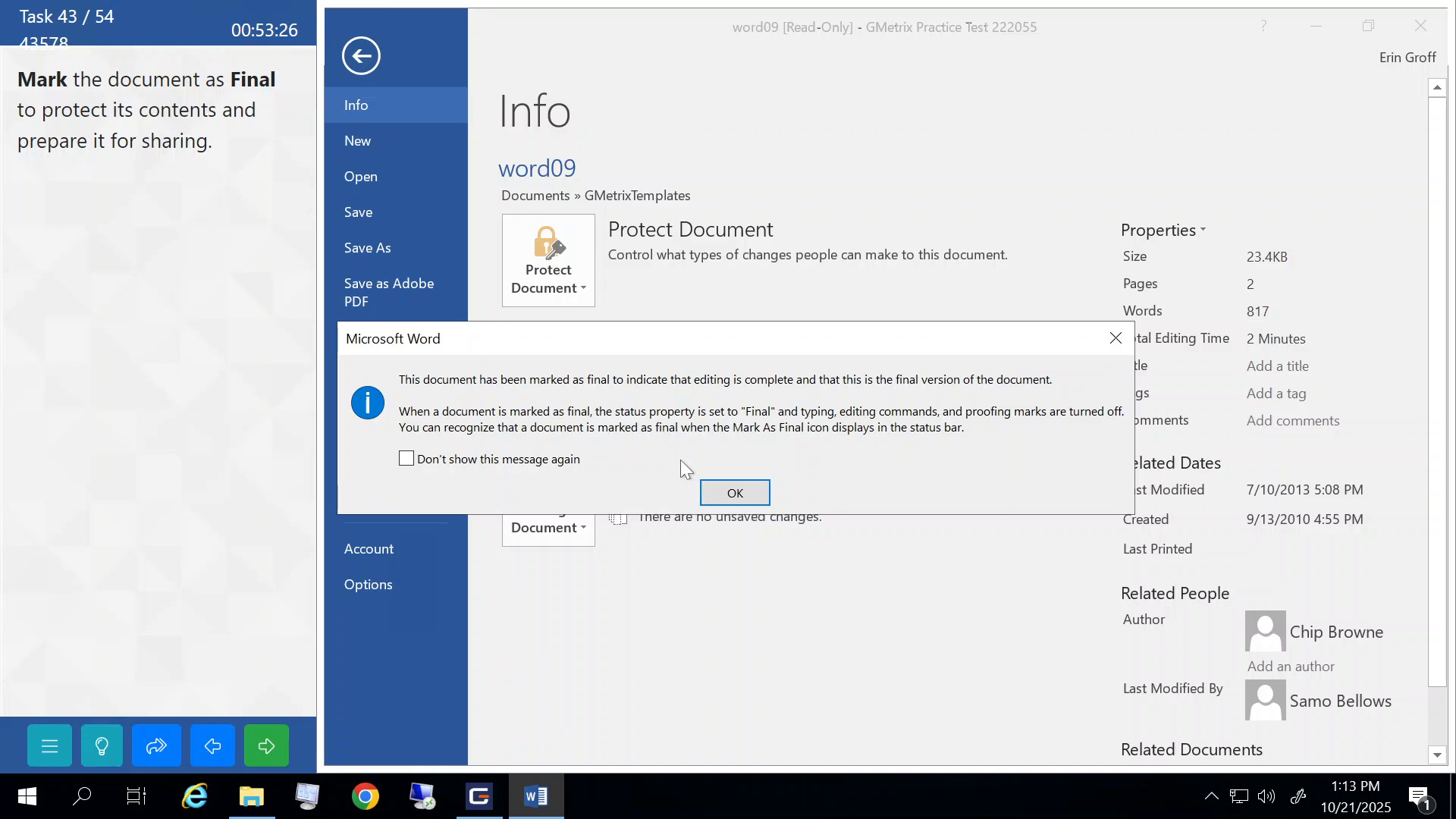
click(733, 494)
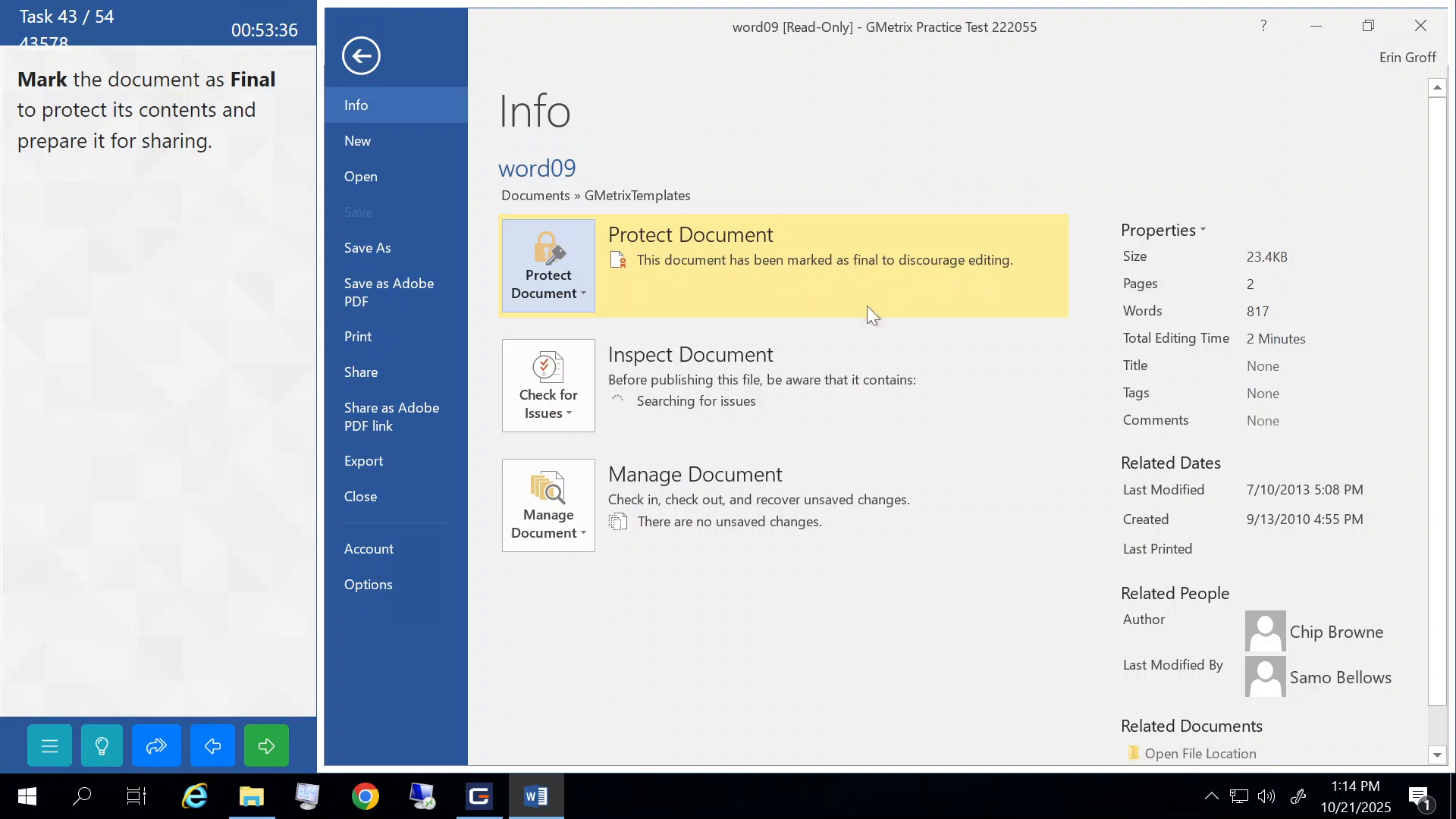
click(267, 751)
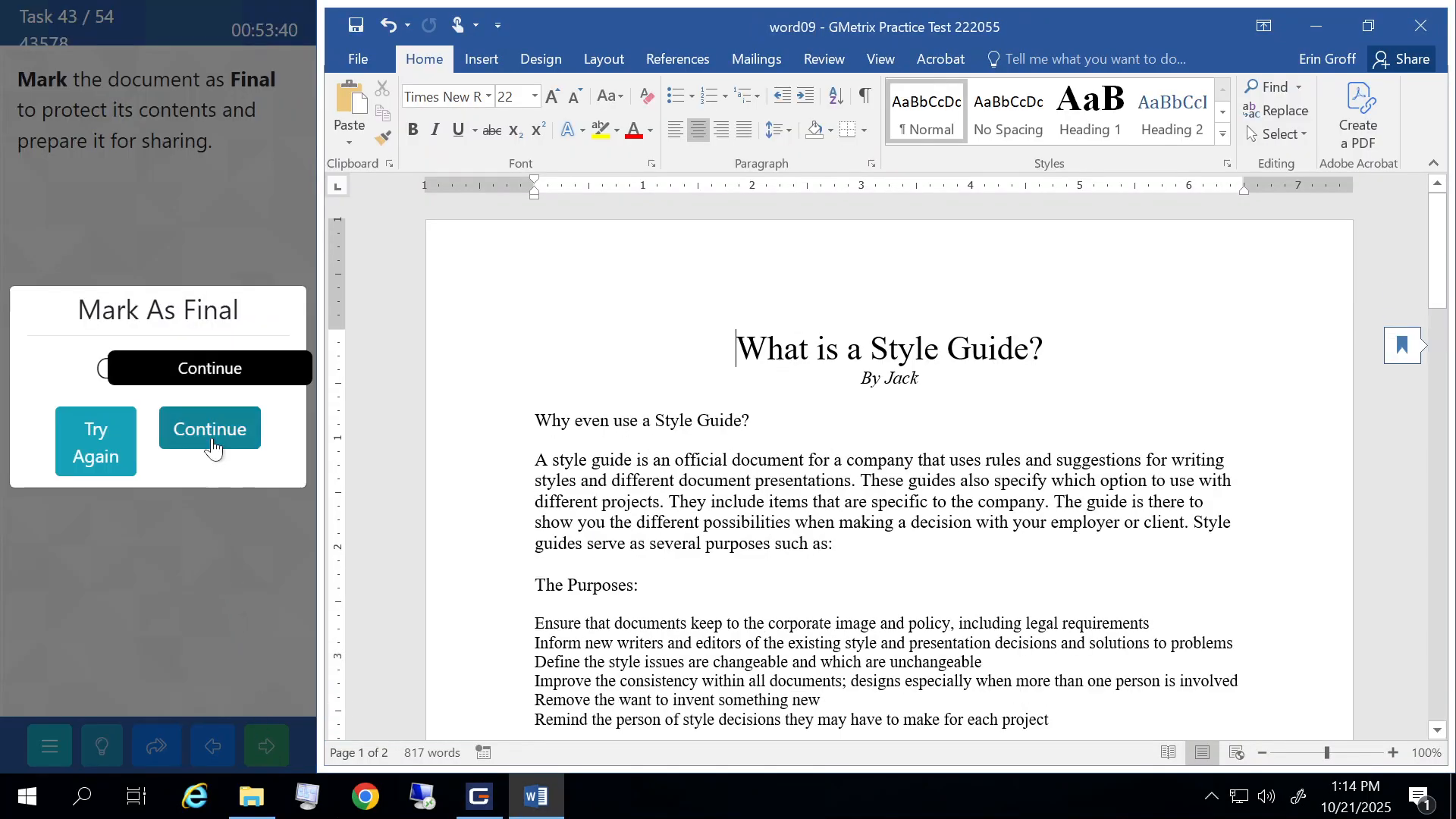
- Turn off AutoCorrect's 'Replace text as you type' in Proofing options, then submit and continue
click(212, 438)
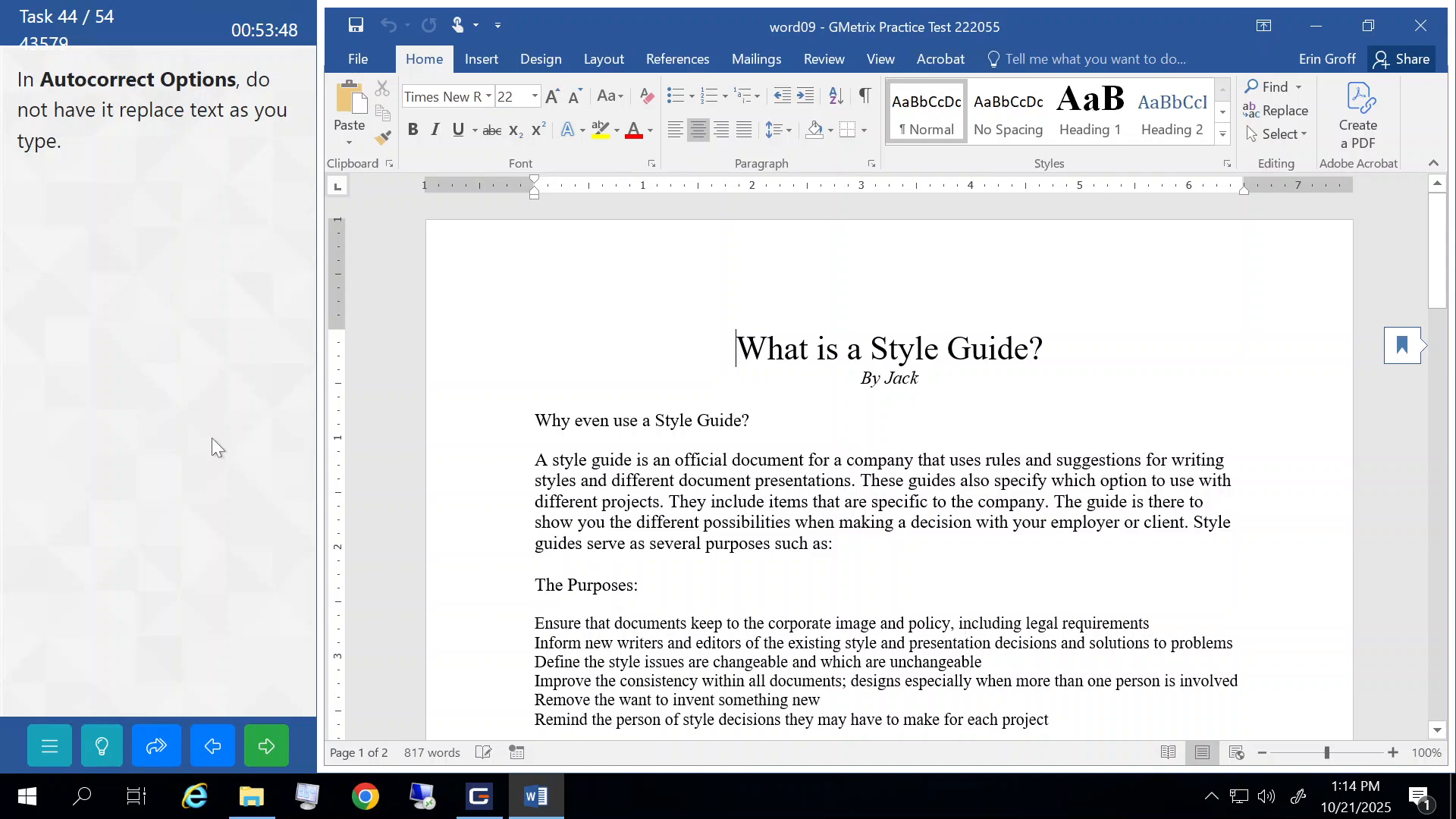
click(370, 65)
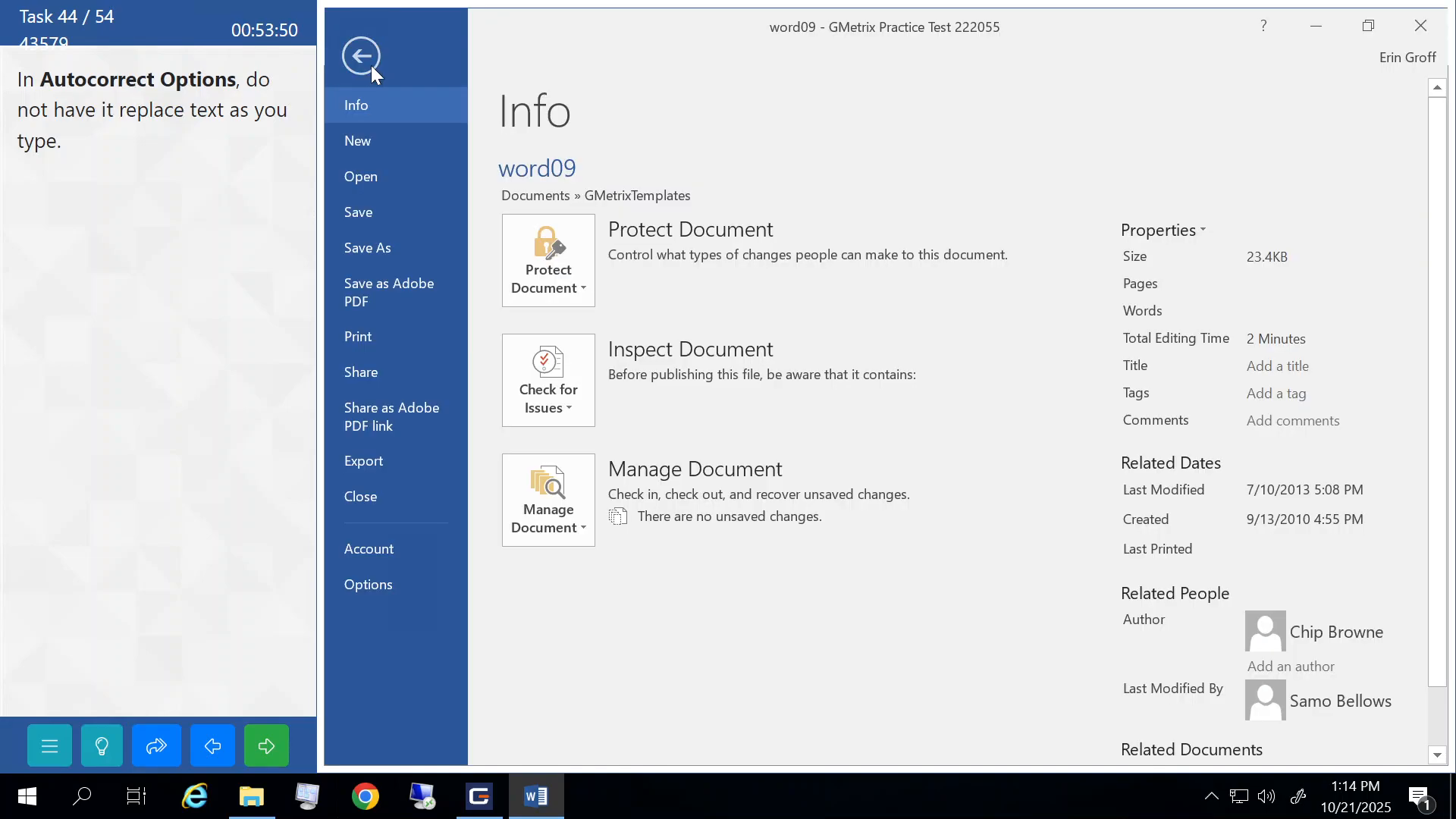
click(380, 585)
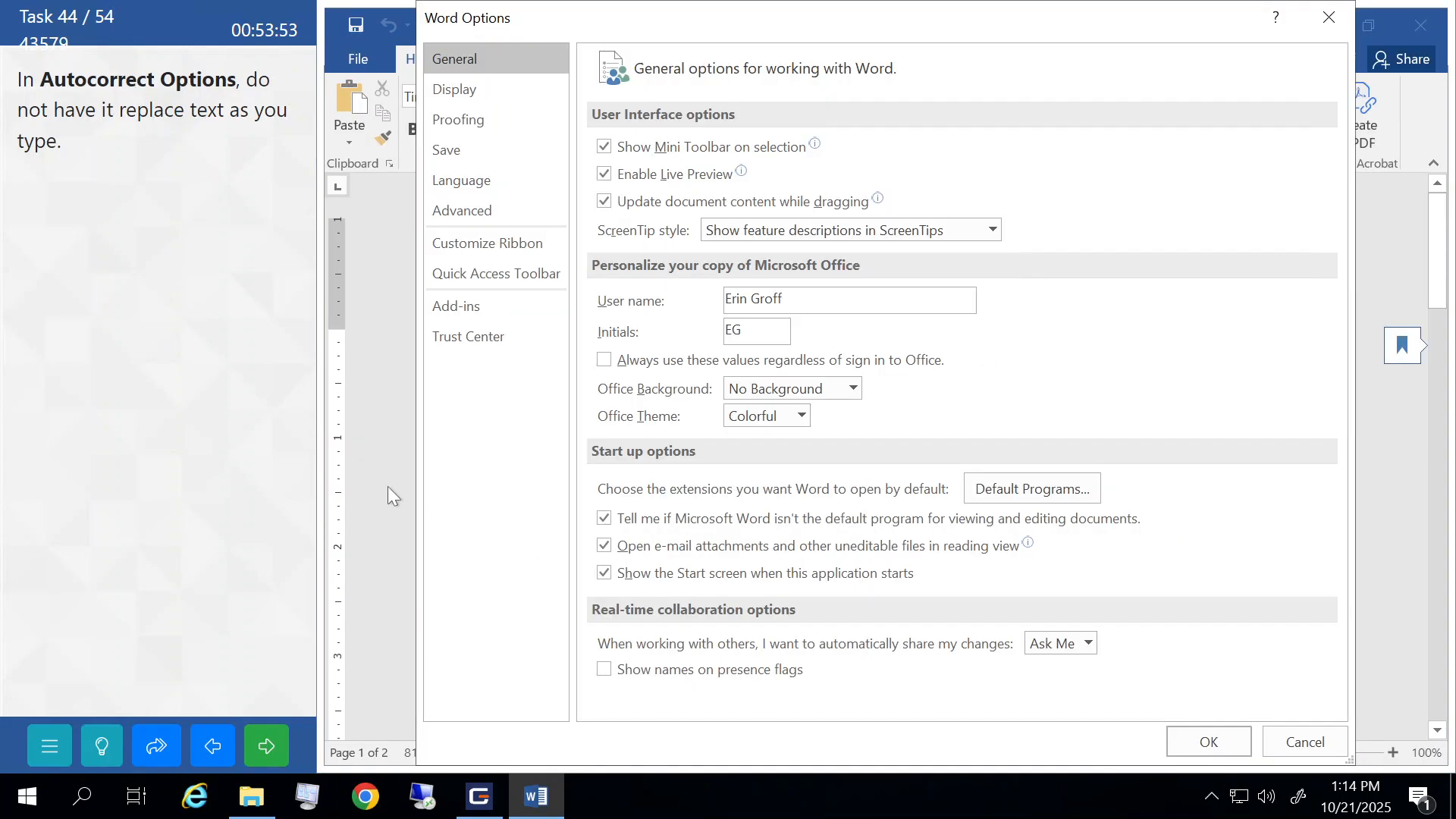
click(473, 119)
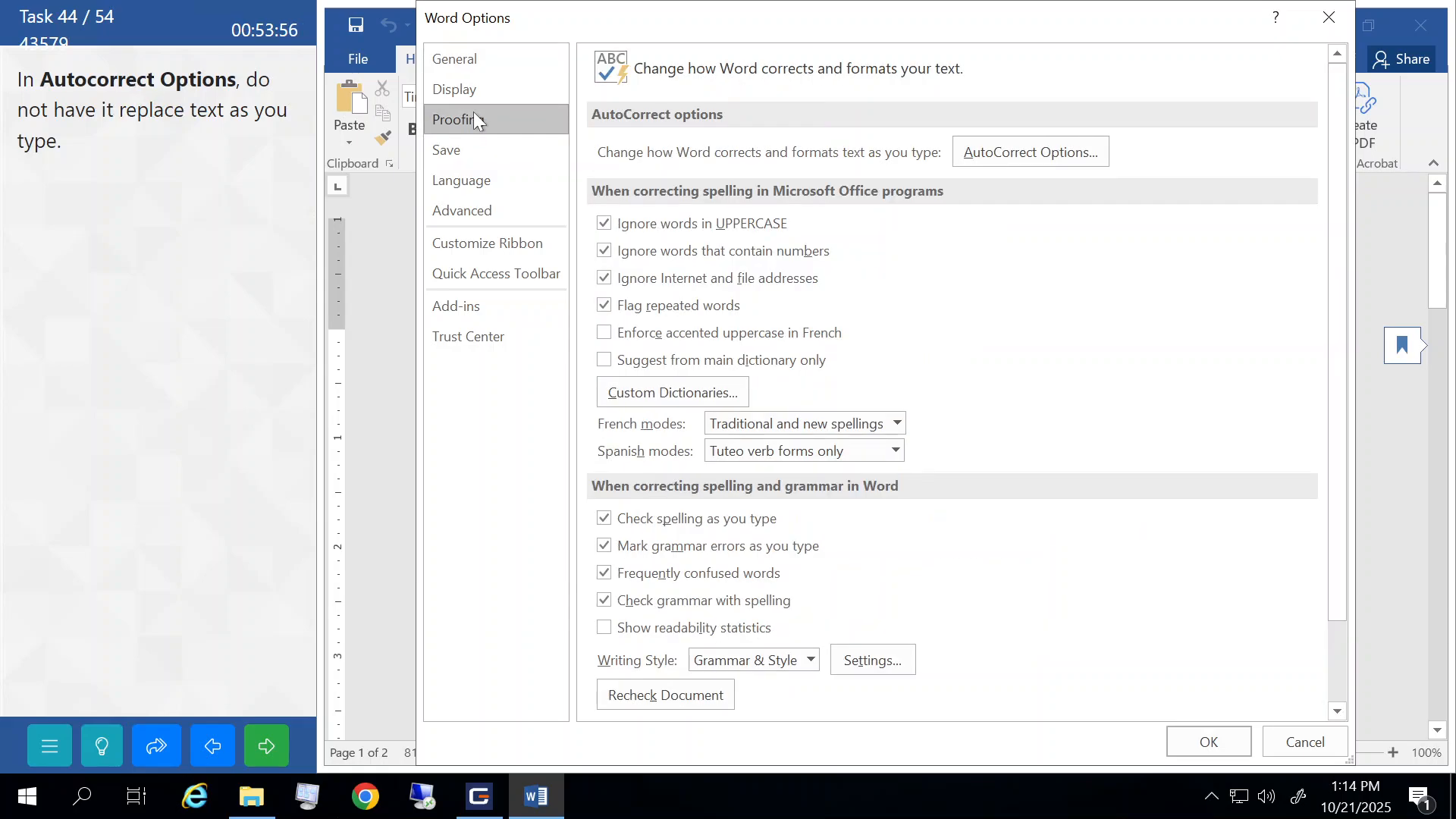
click(1002, 152)
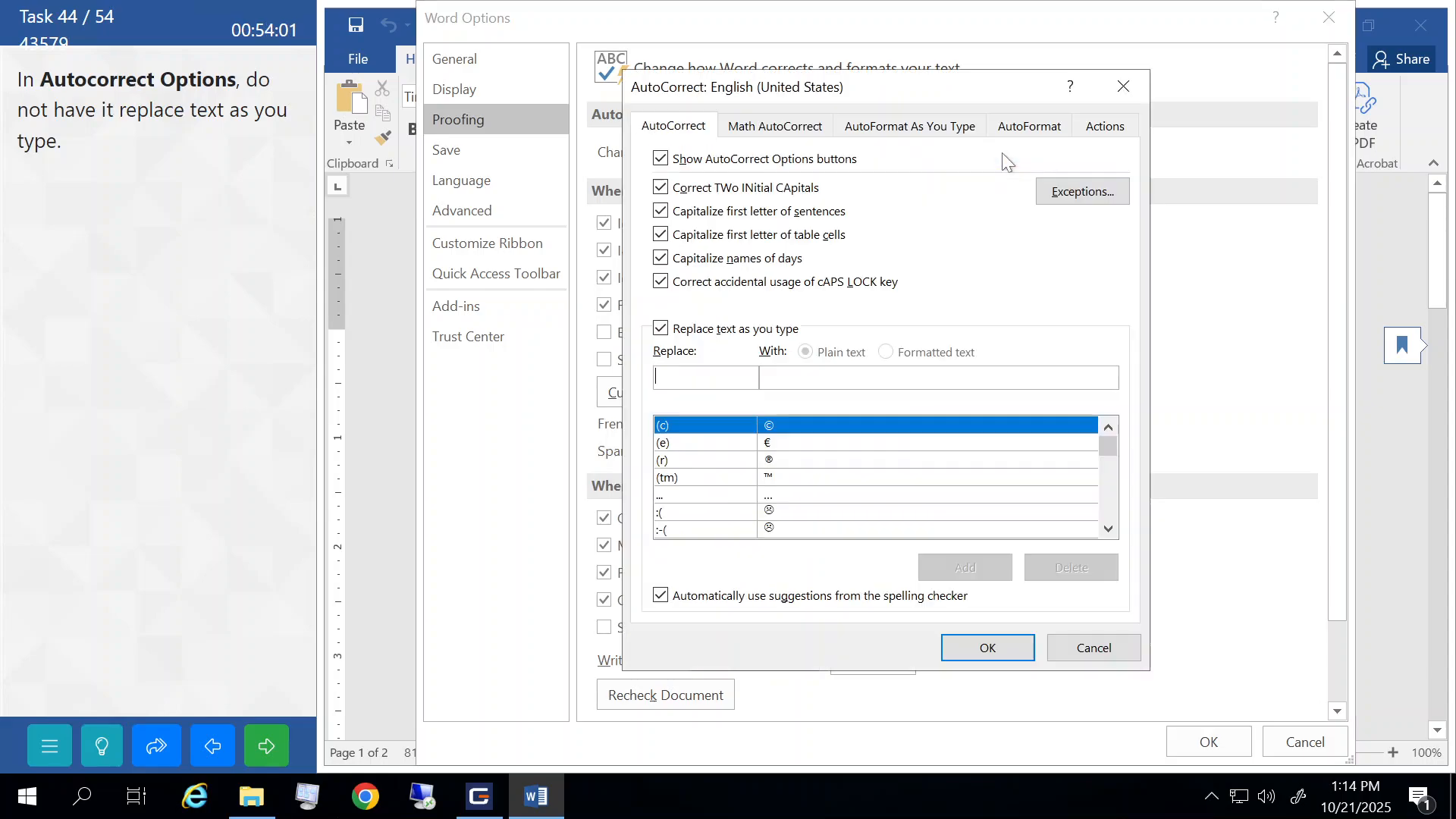
click(660, 330)
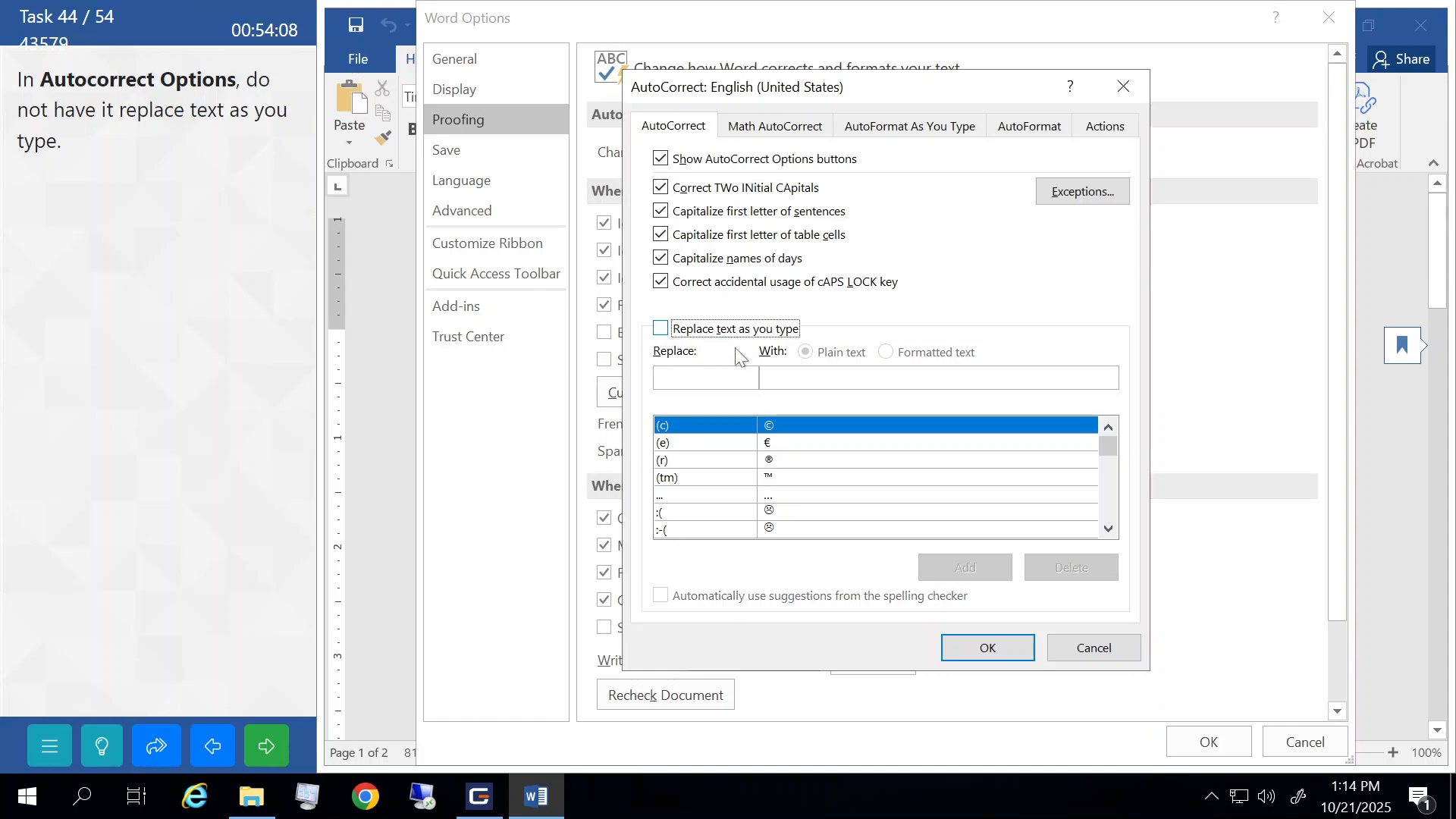
click(1003, 640)
click(1192, 735)
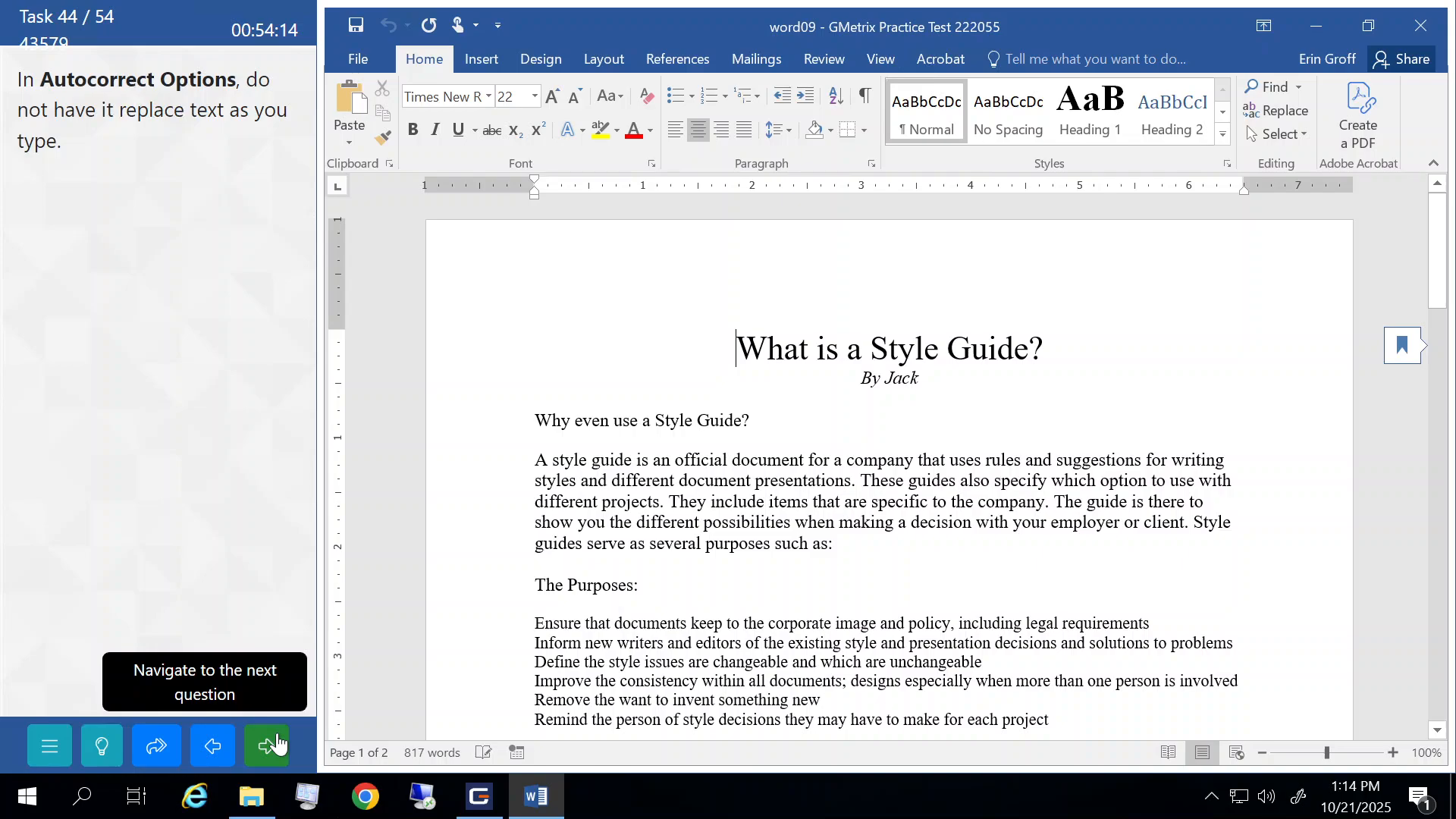
click(277, 743)
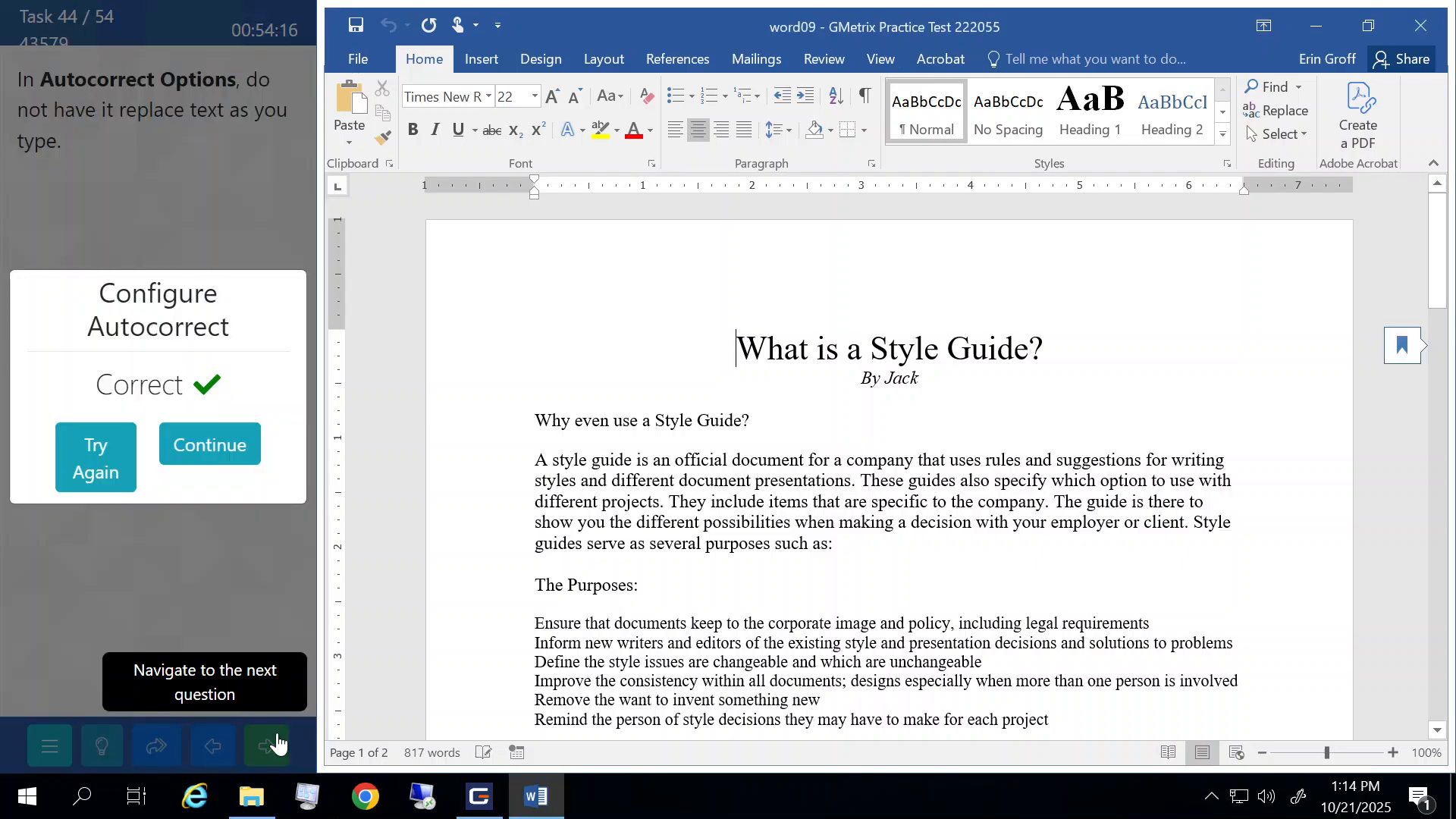
click(228, 447)
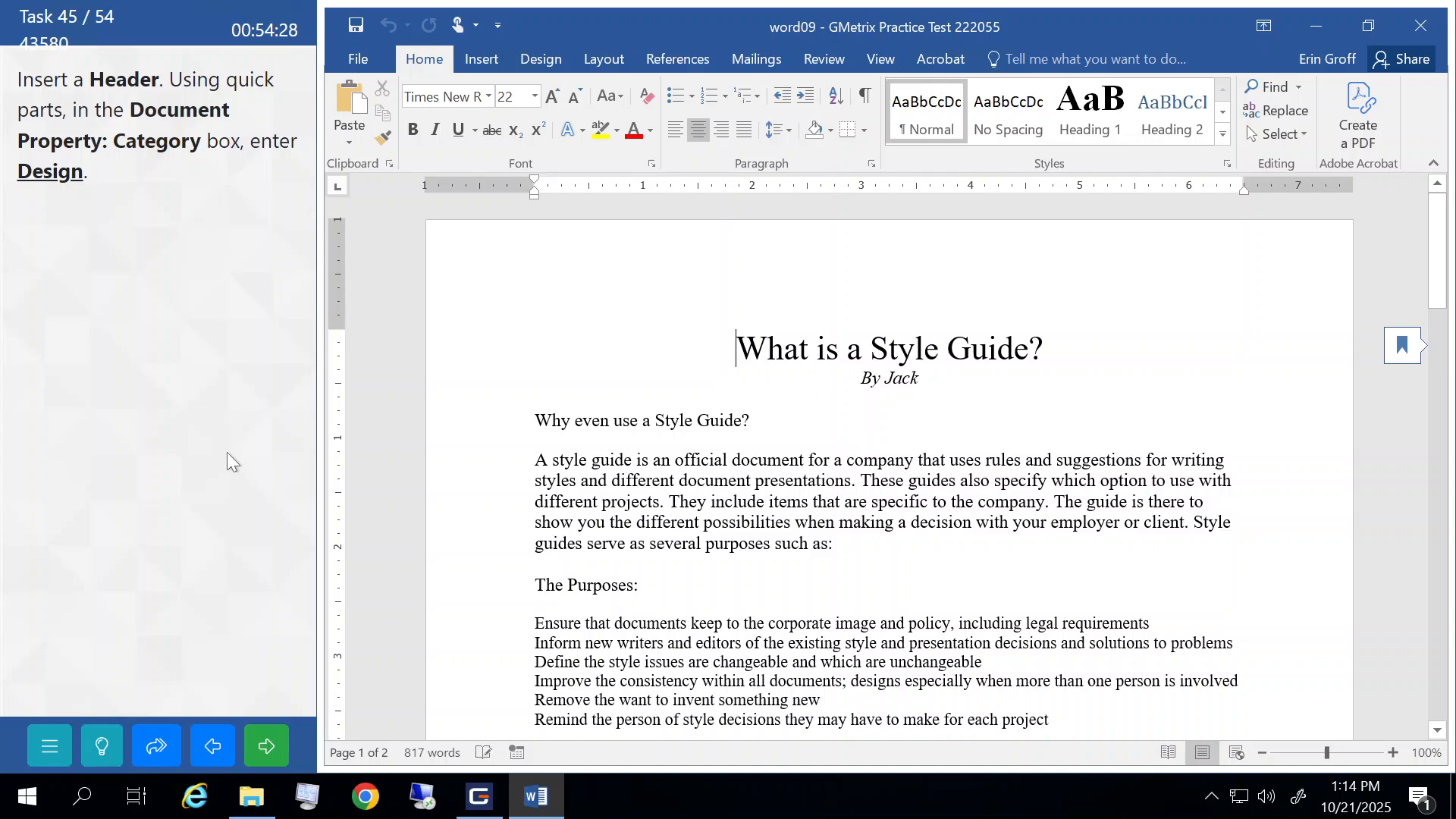
- Insert a blank header into the document
click(480, 60)
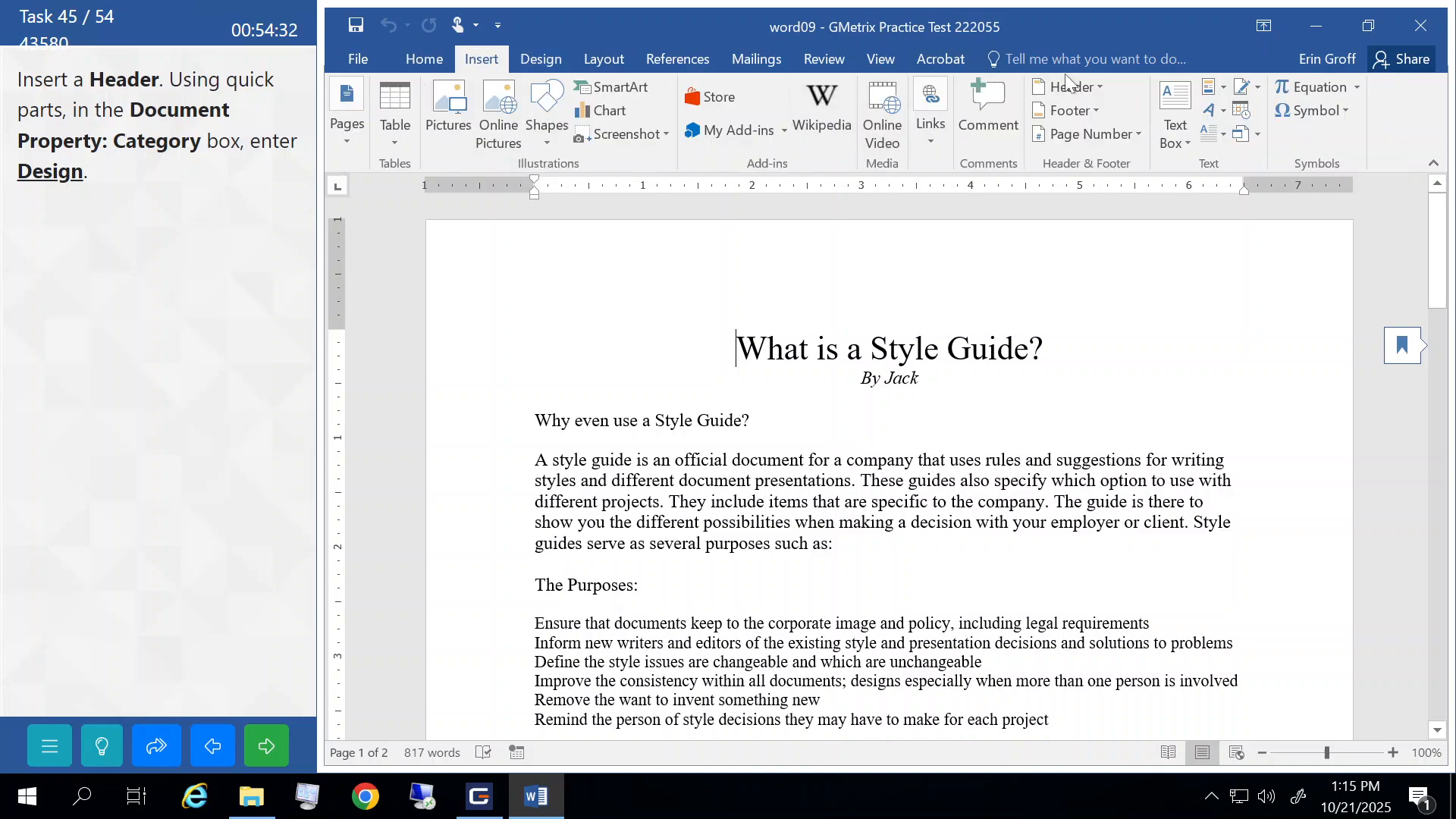
click(1100, 87)
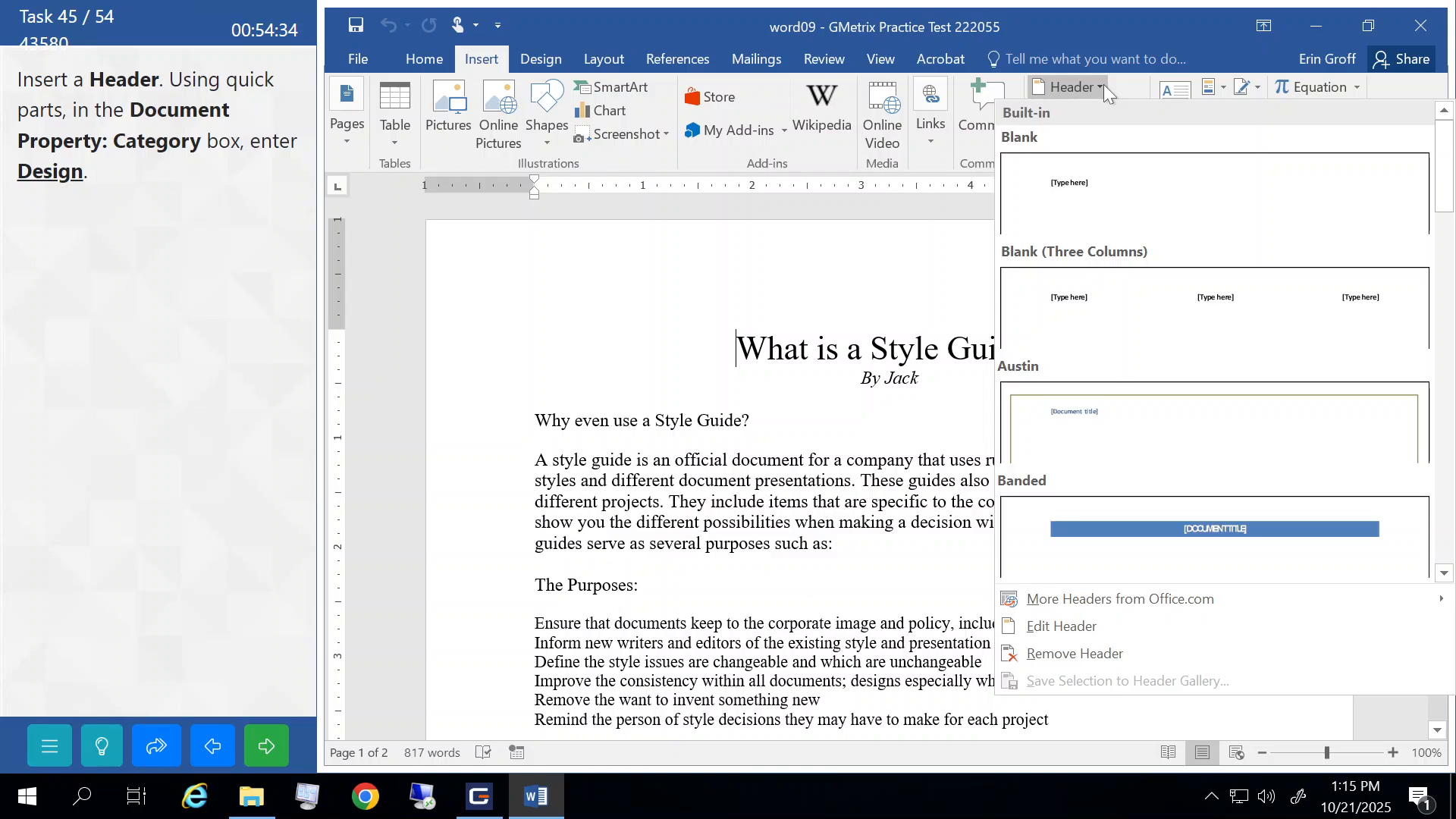
click(1069, 189)
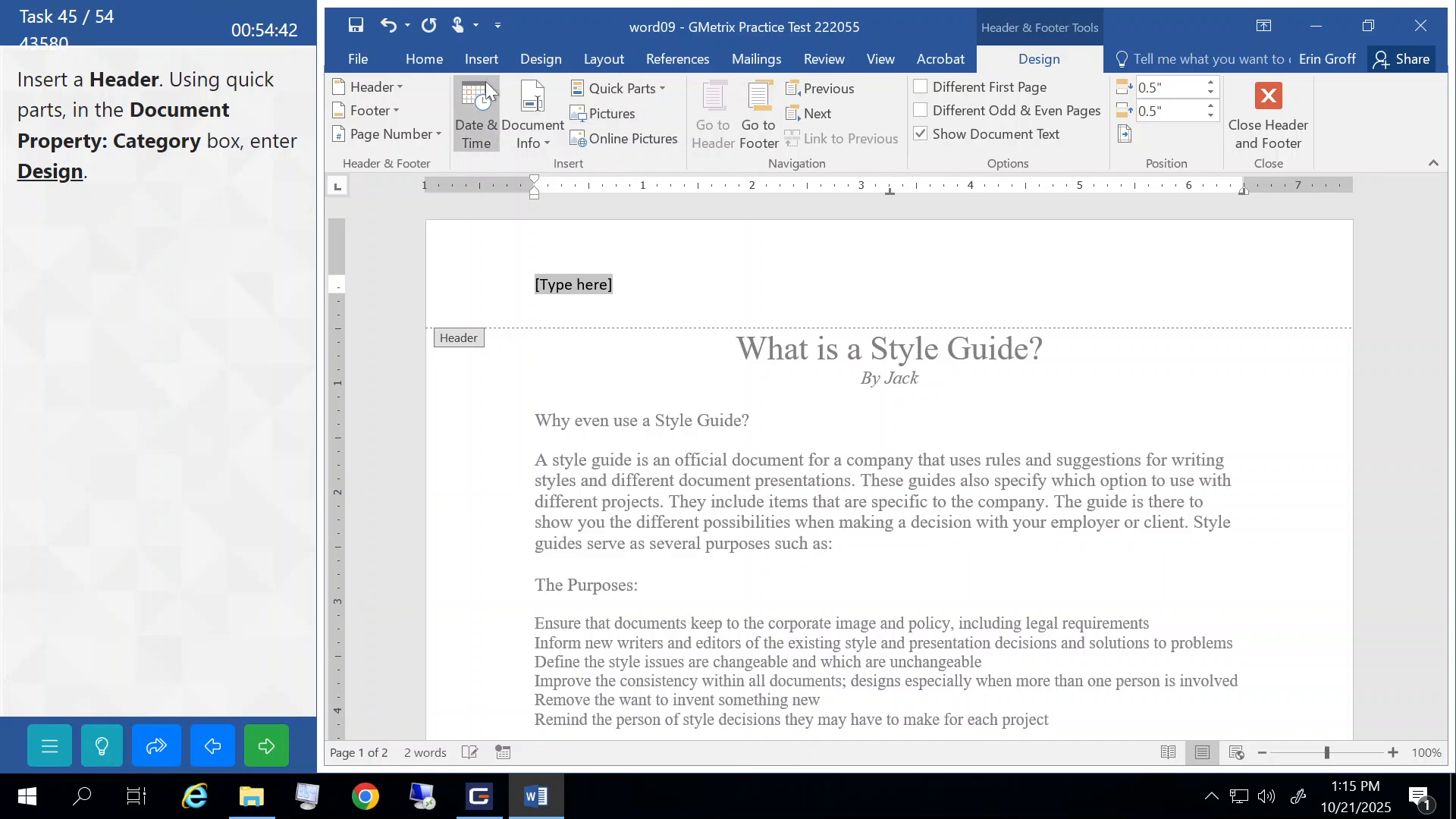
- Put the Category document property reading 'Design' in the header, close it, and submit the task
click(481, 59)
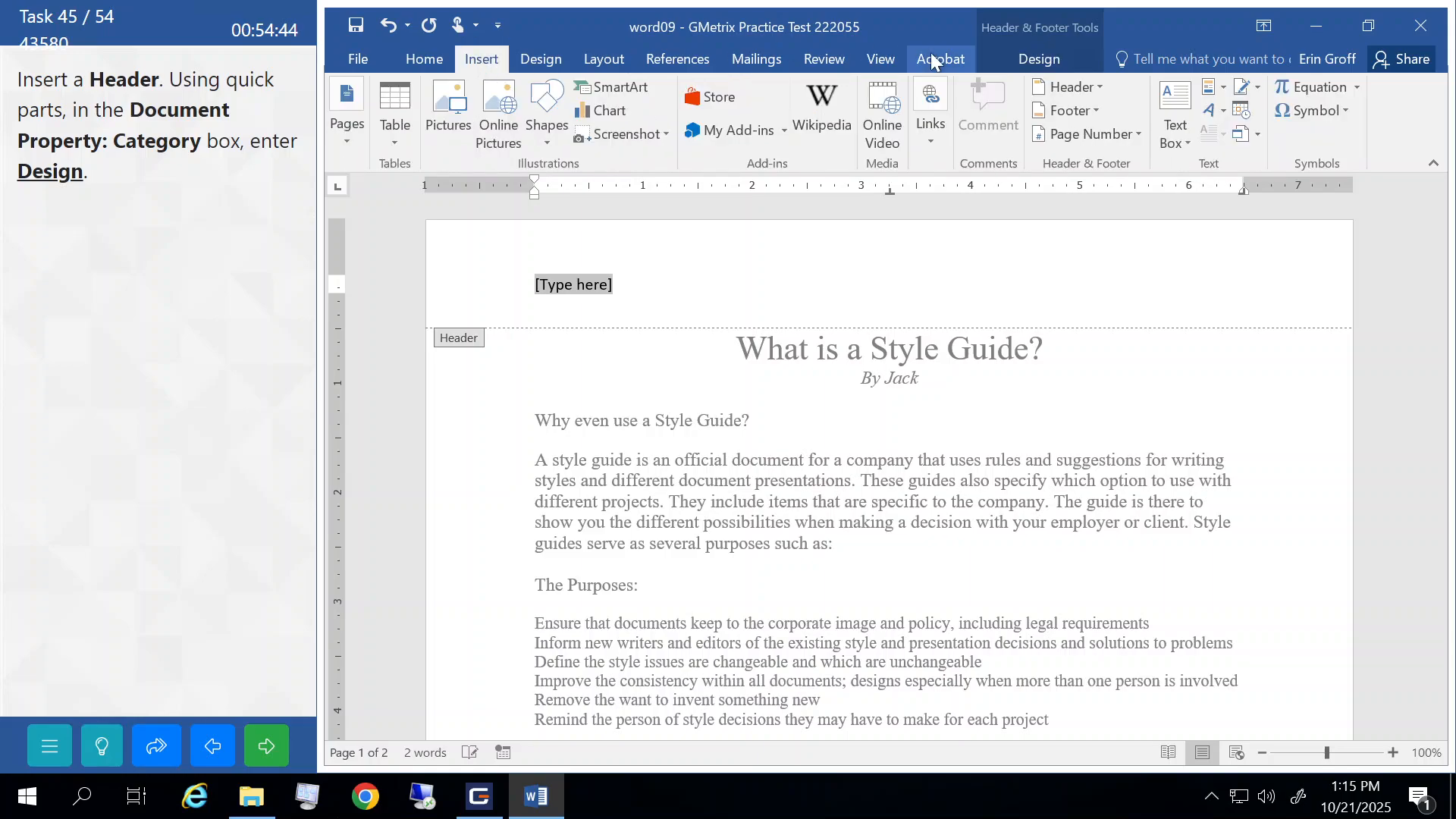
click(1224, 89)
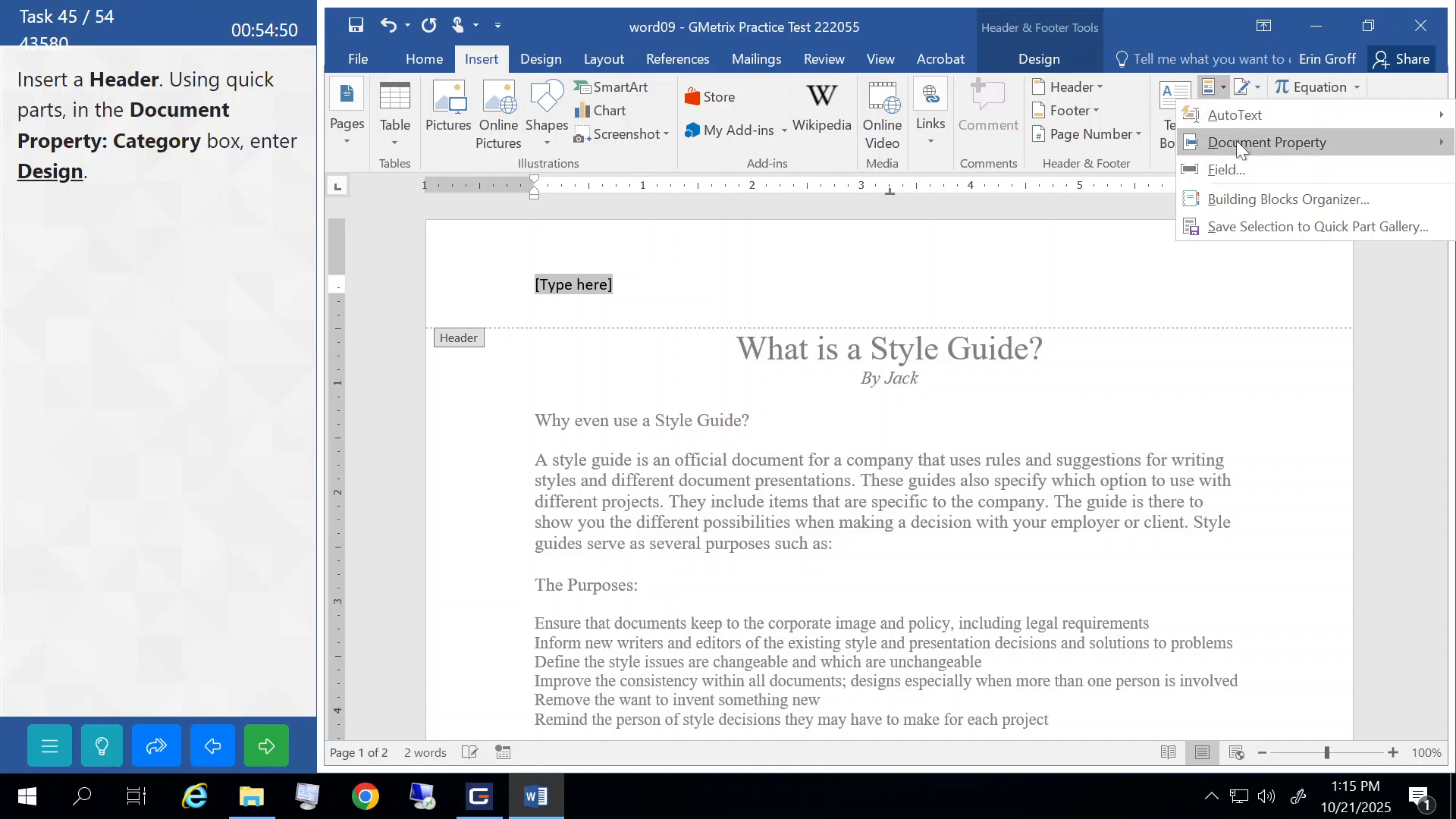
mouse_move(1236, 142)
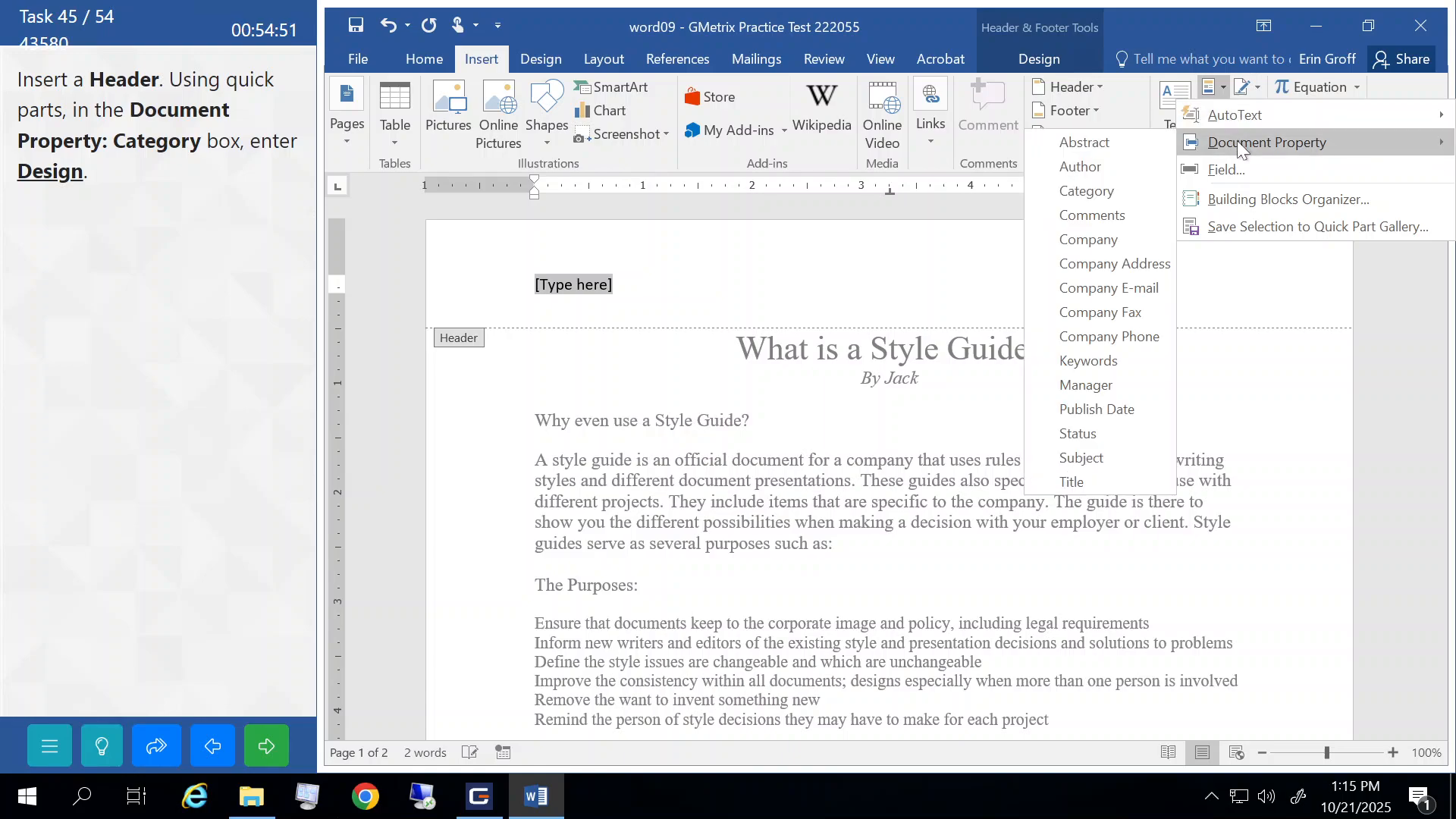
click(1086, 191)
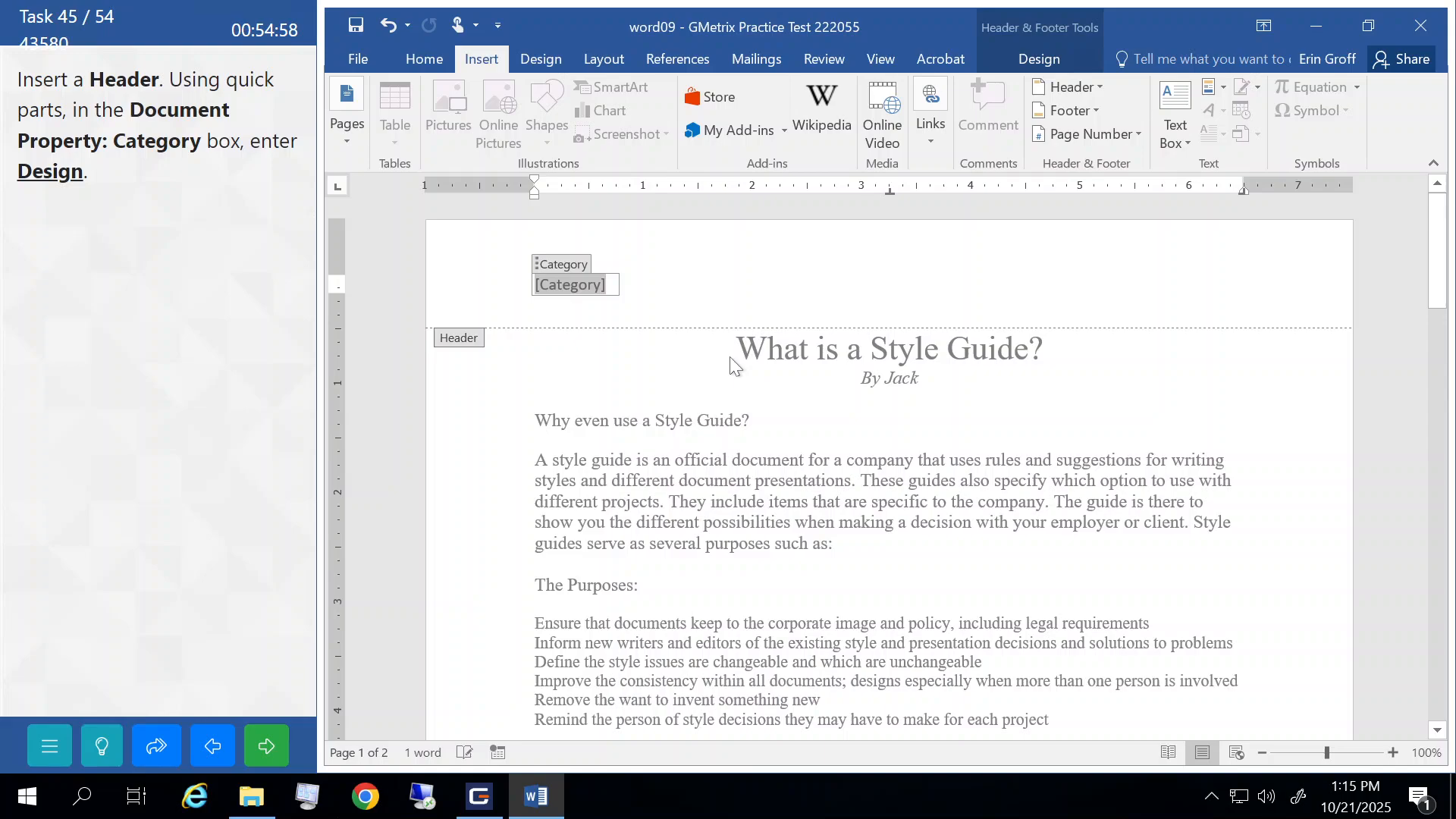
text(Design)
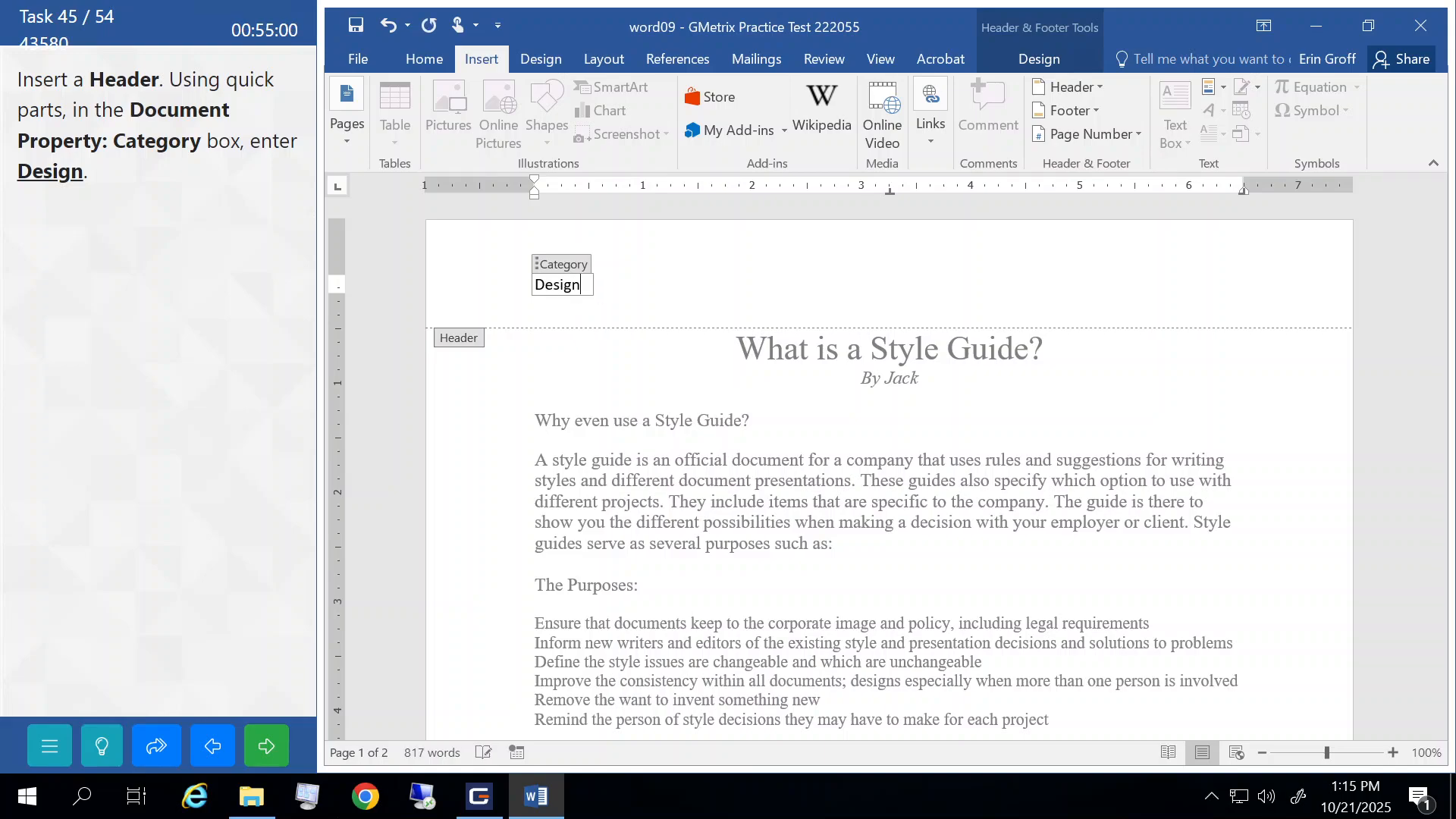
double_click(587, 460)
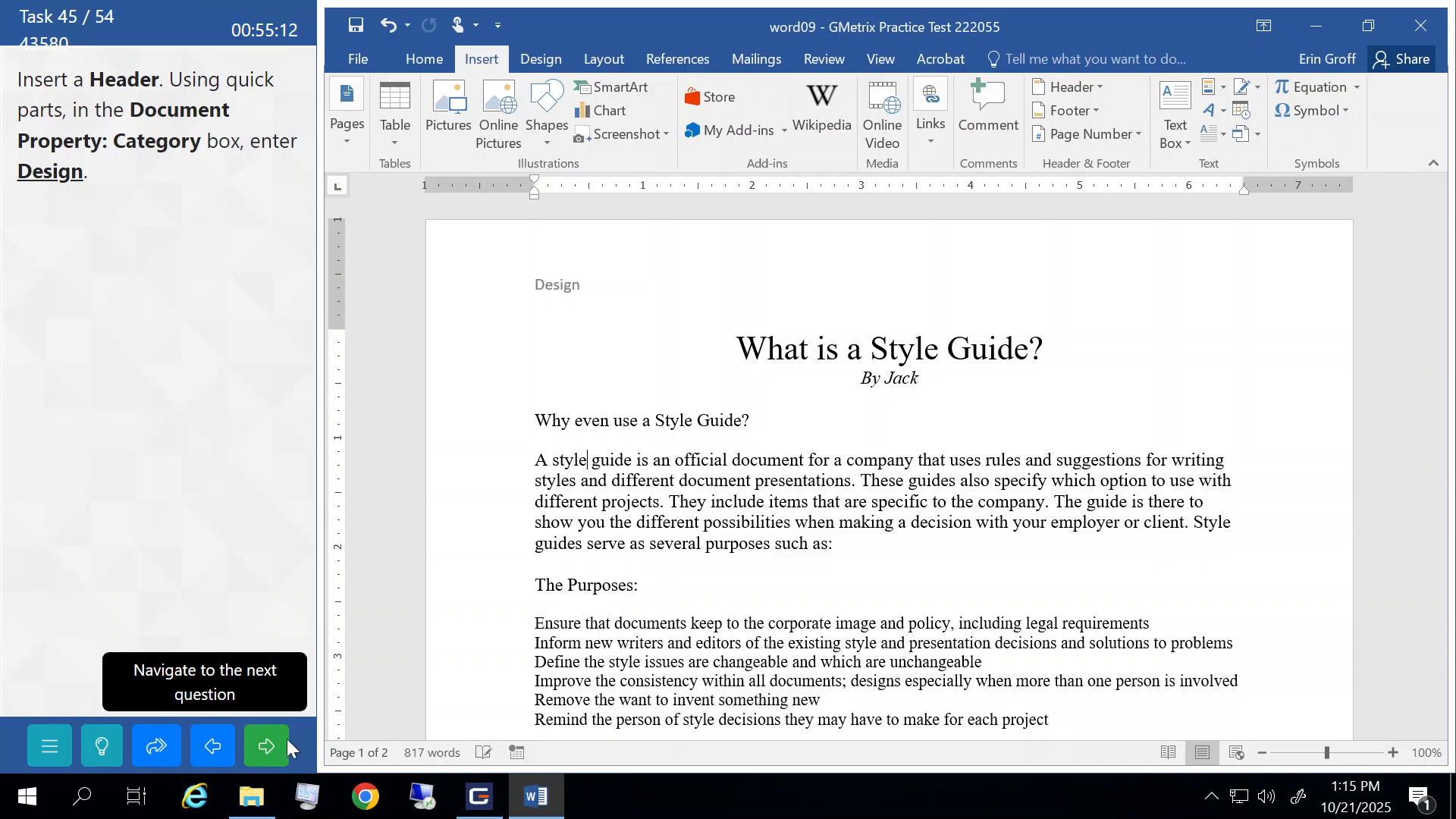
click(266, 746)
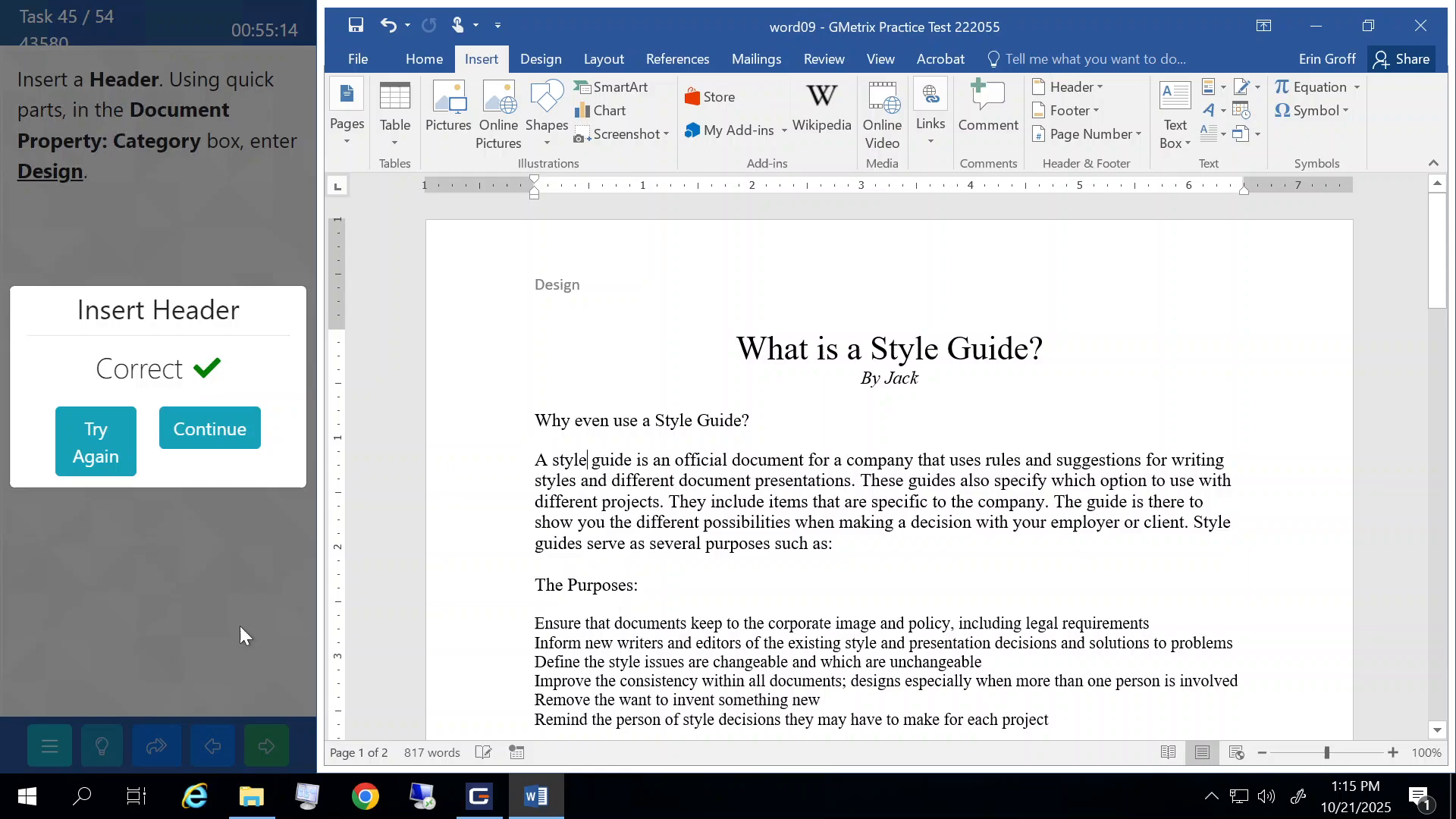
click(232, 436)
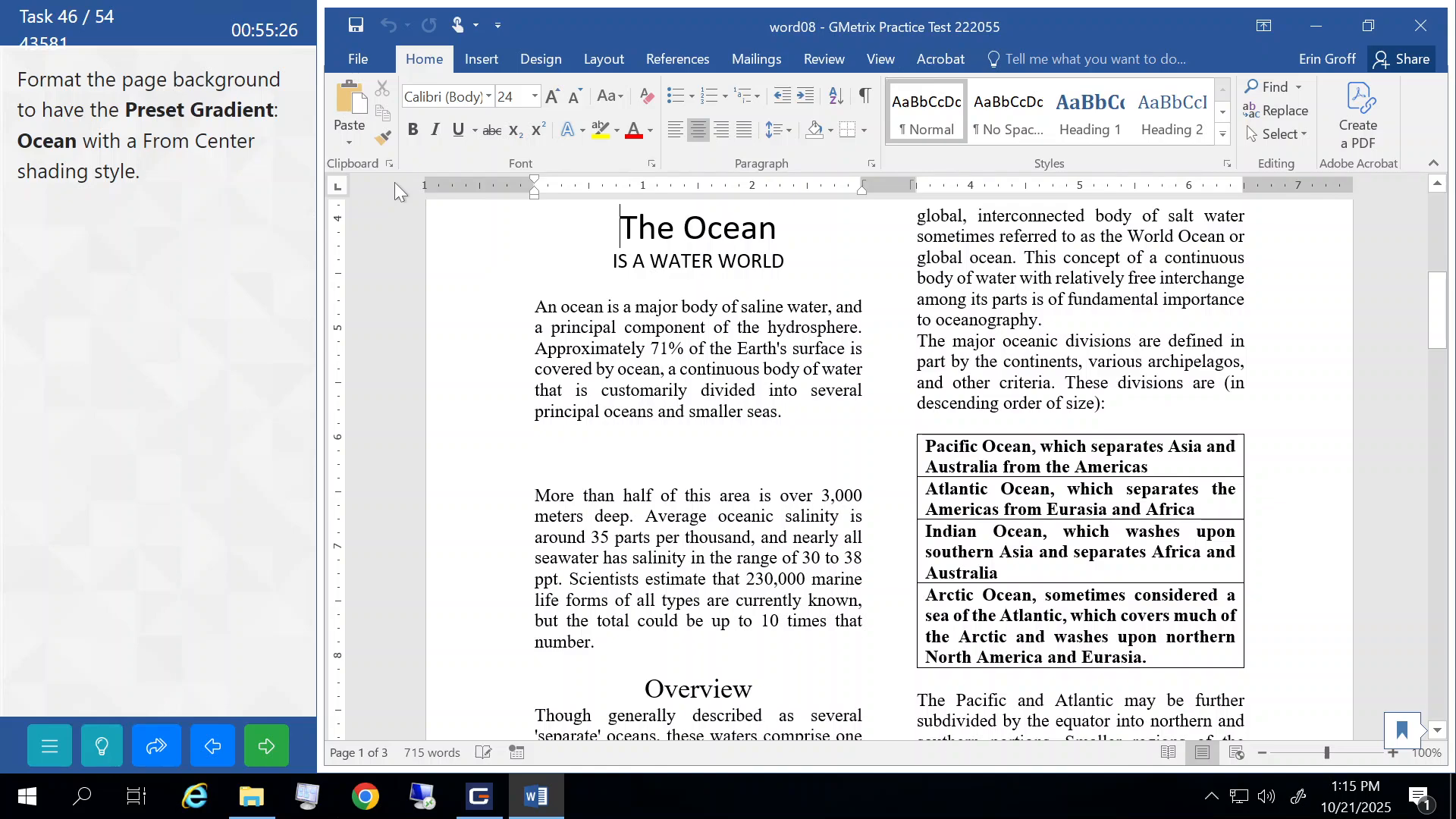
- Give the page an Ocean preset gradient background shaded From center, then submit the task
click(538, 61)
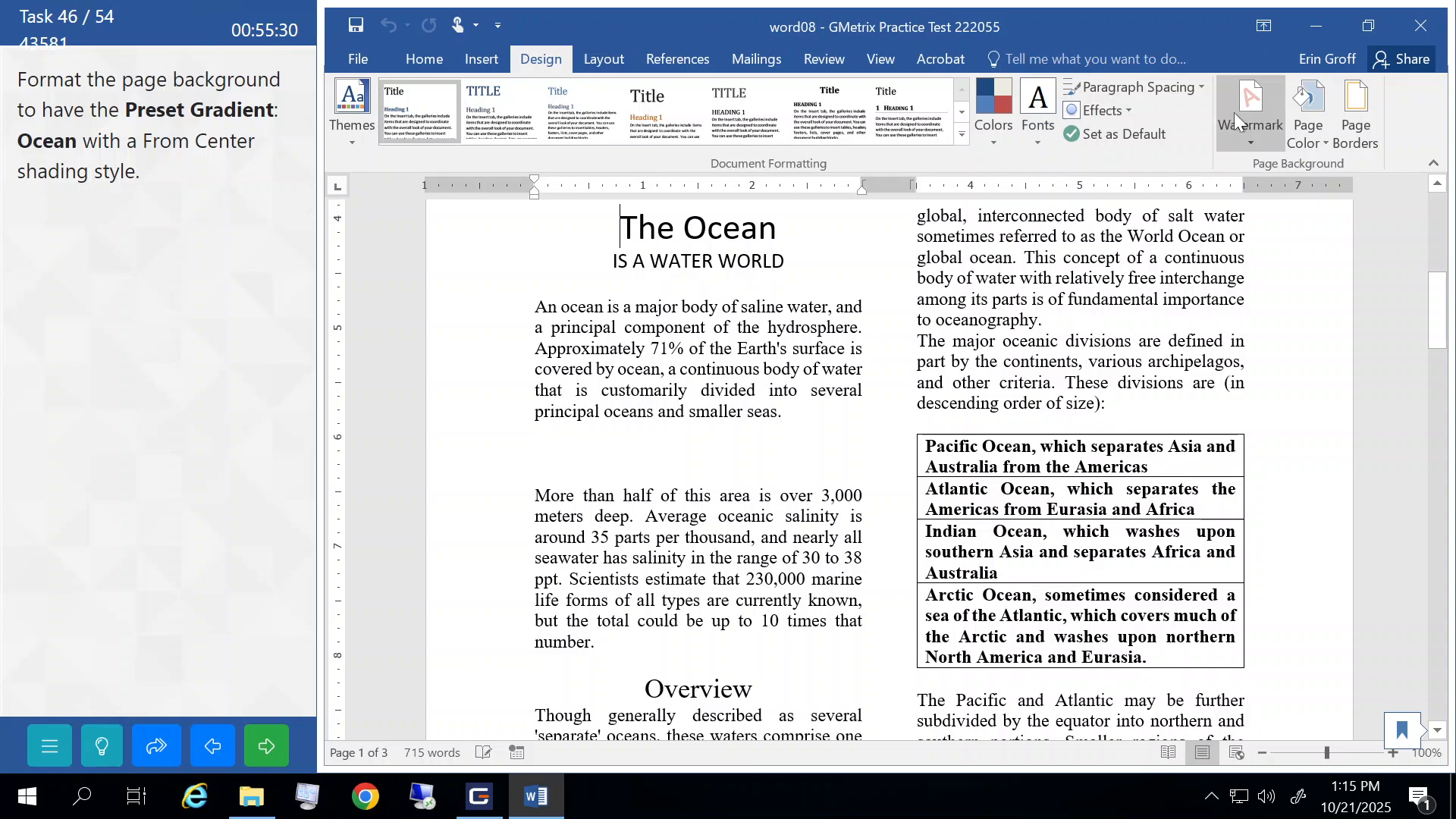
click(1313, 133)
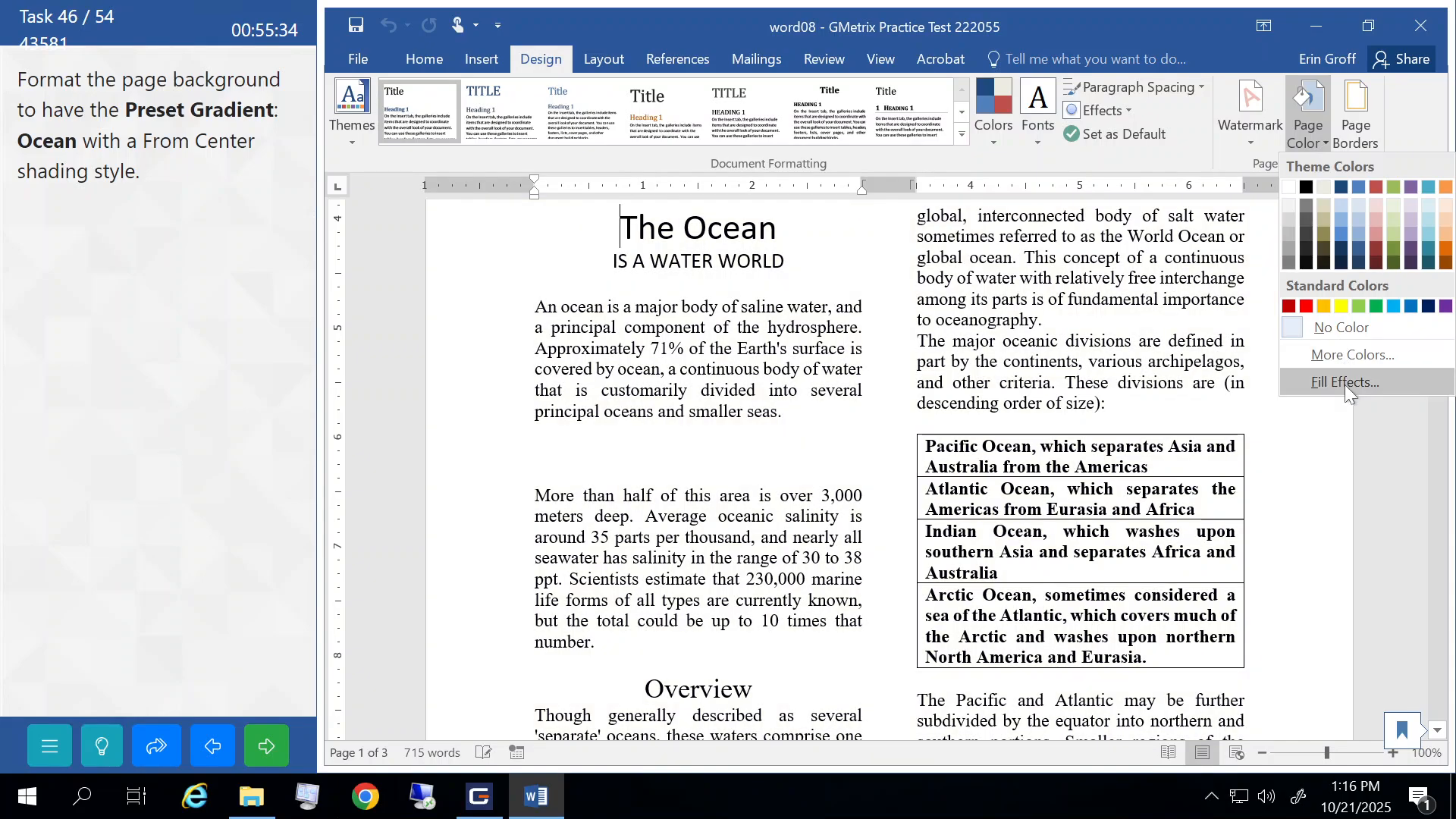
click(1345, 383)
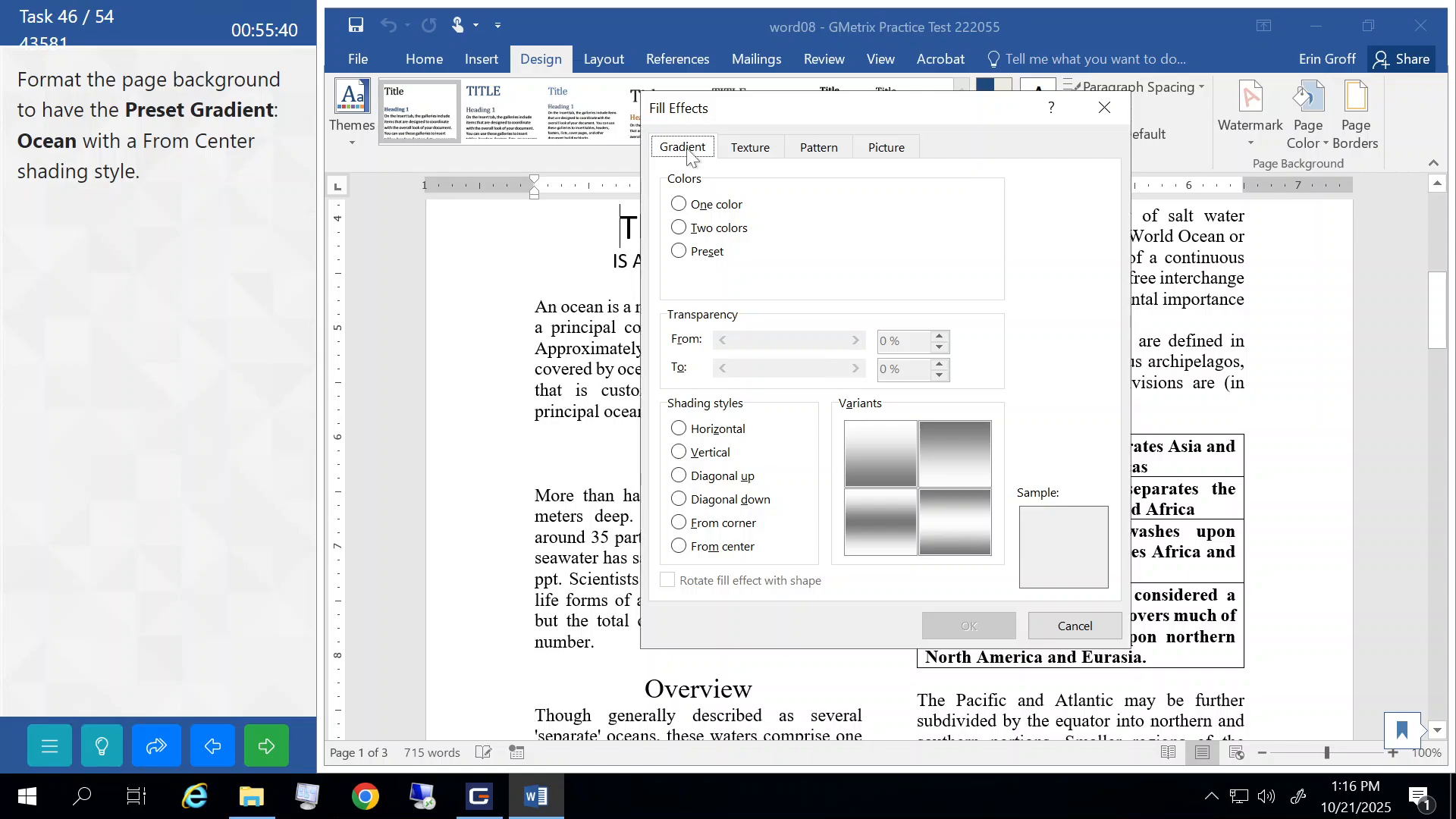
click(679, 253)
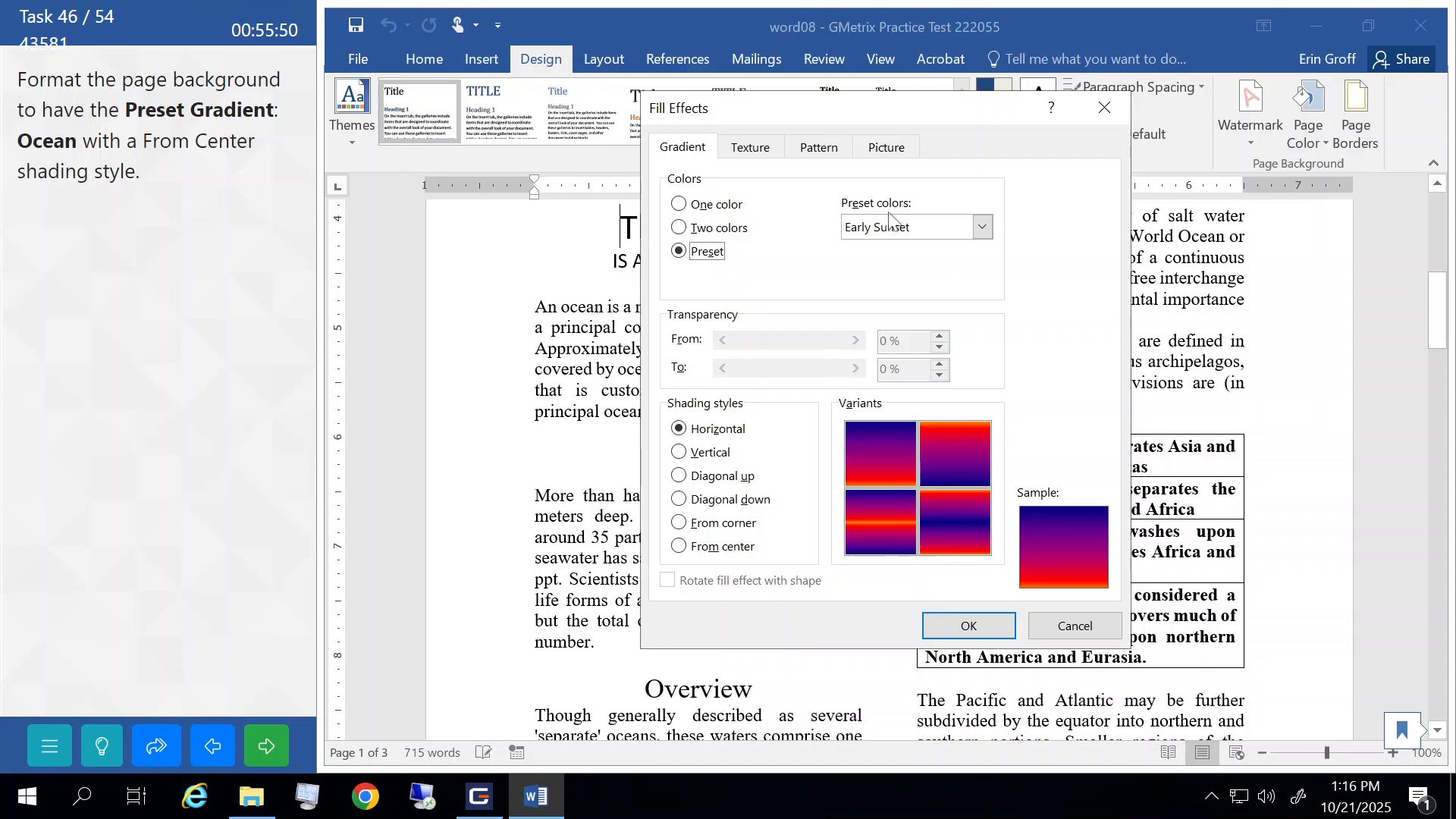
click(989, 222)
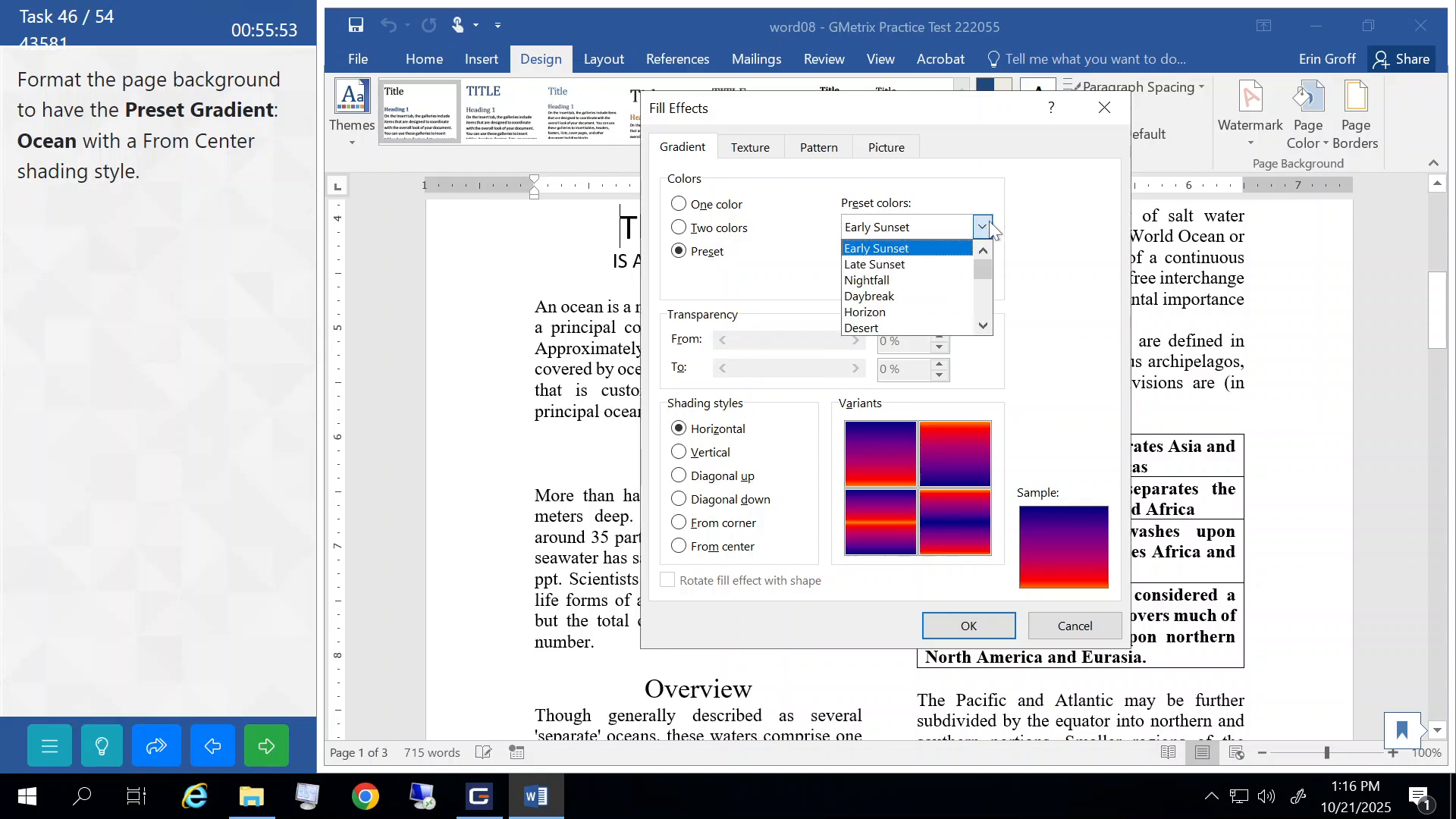
click(983, 325)
click(983, 326)
click(983, 325)
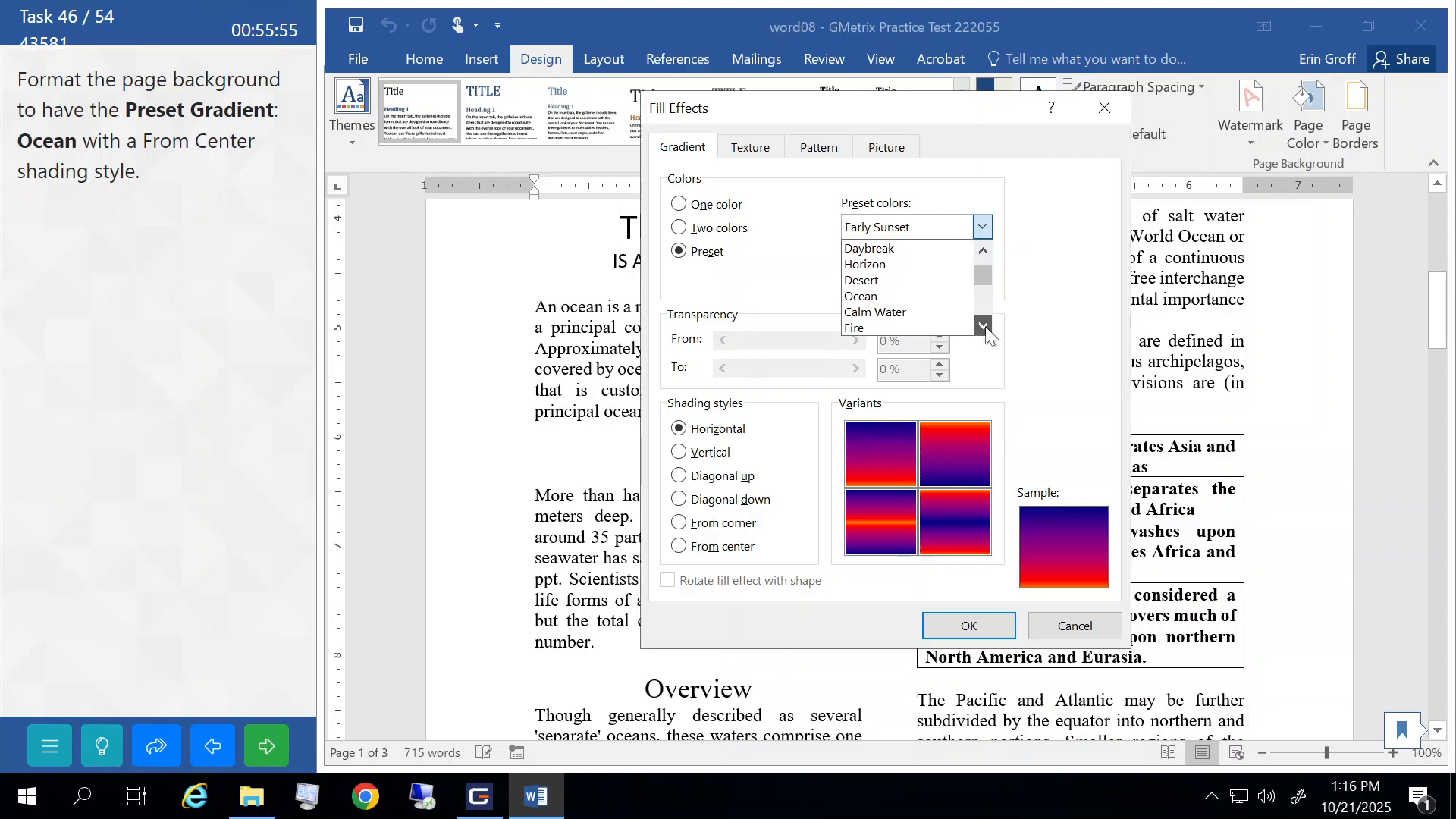
click(884, 300)
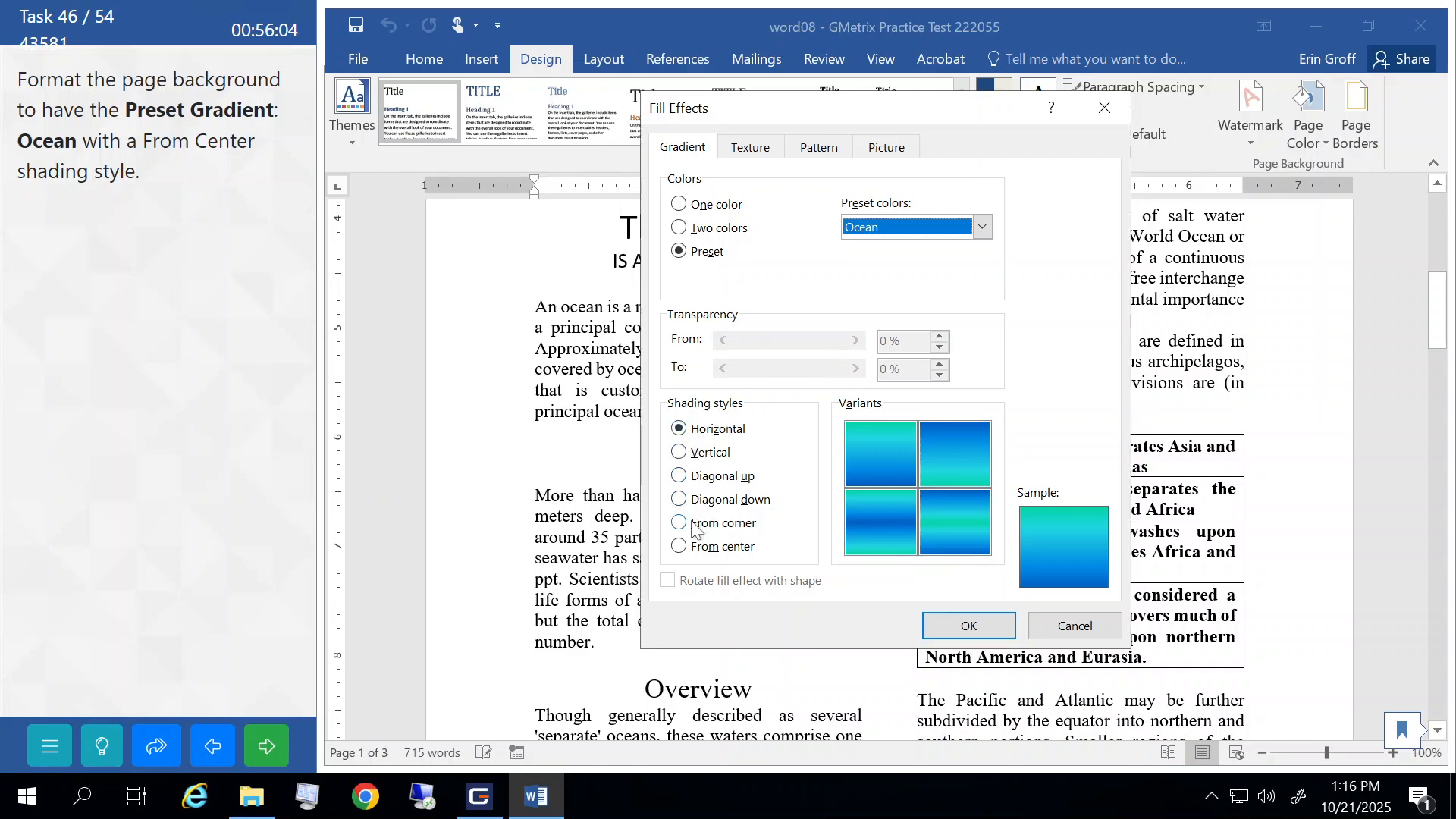
click(680, 546)
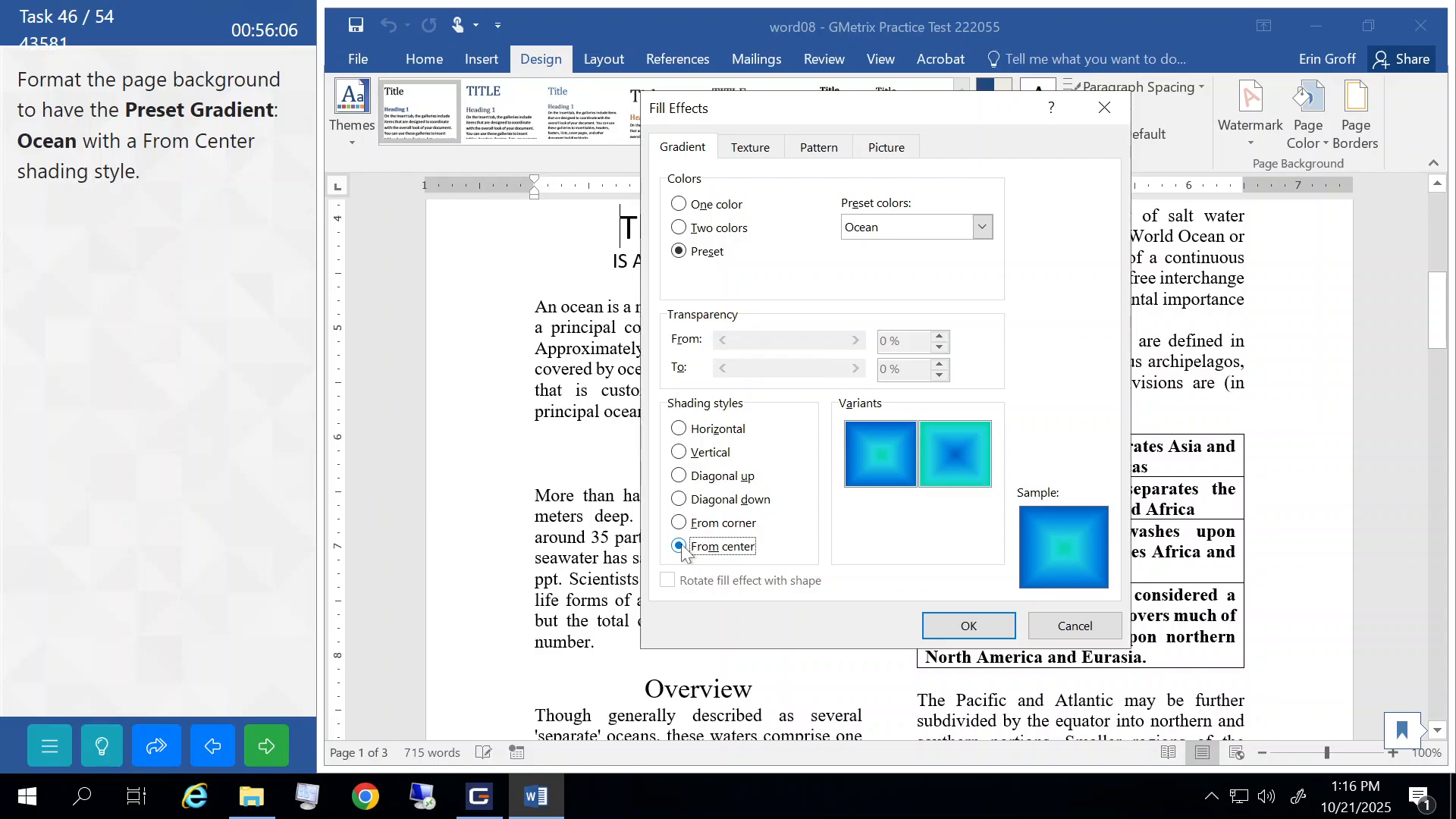
click(958, 624)
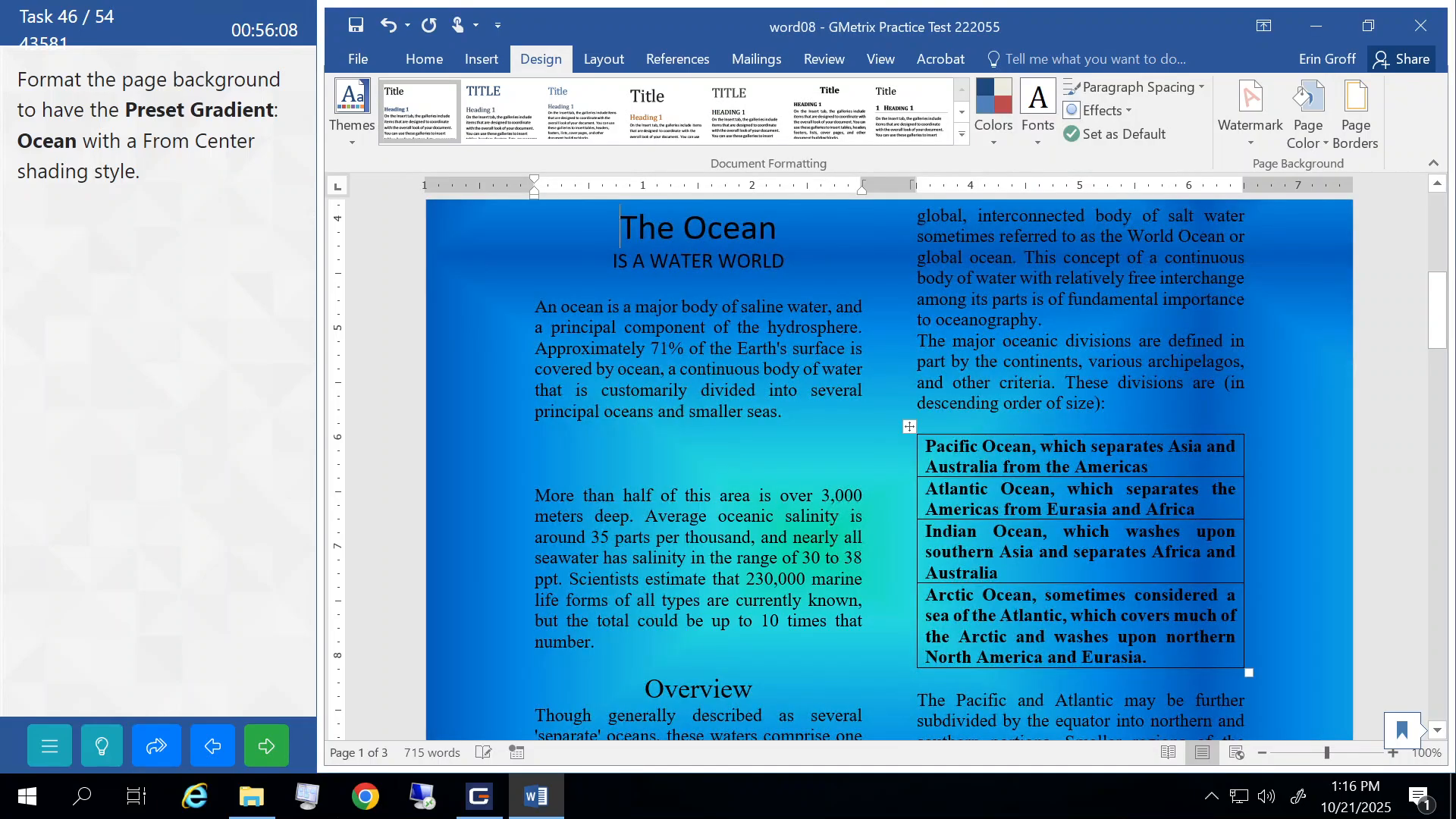
click(267, 745)
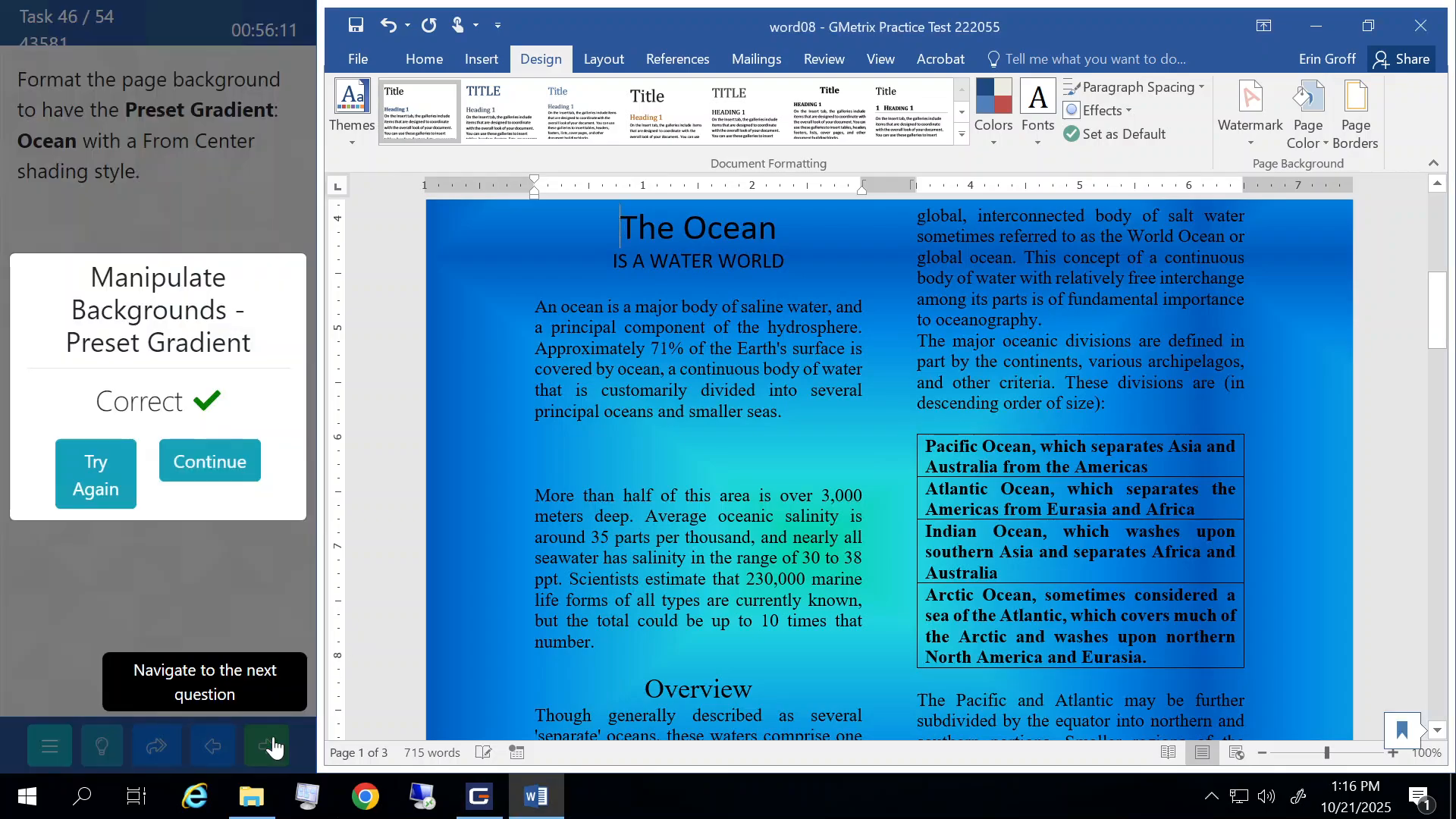
click(223, 461)
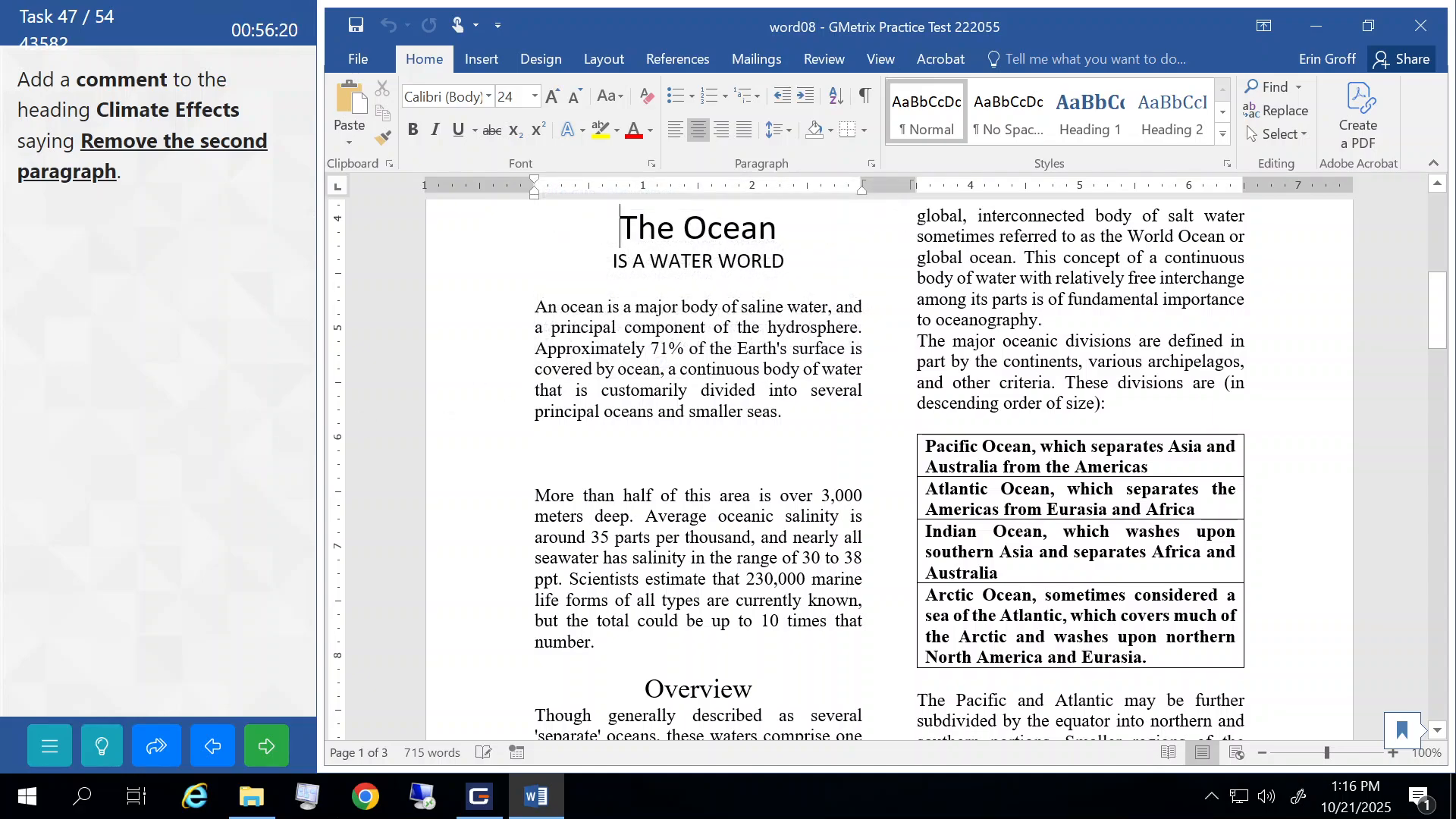
- Attach the comment 'Remove the second paragraph' to the Climate Effects heading and submit the task
scroll(887, 470, down, 5)
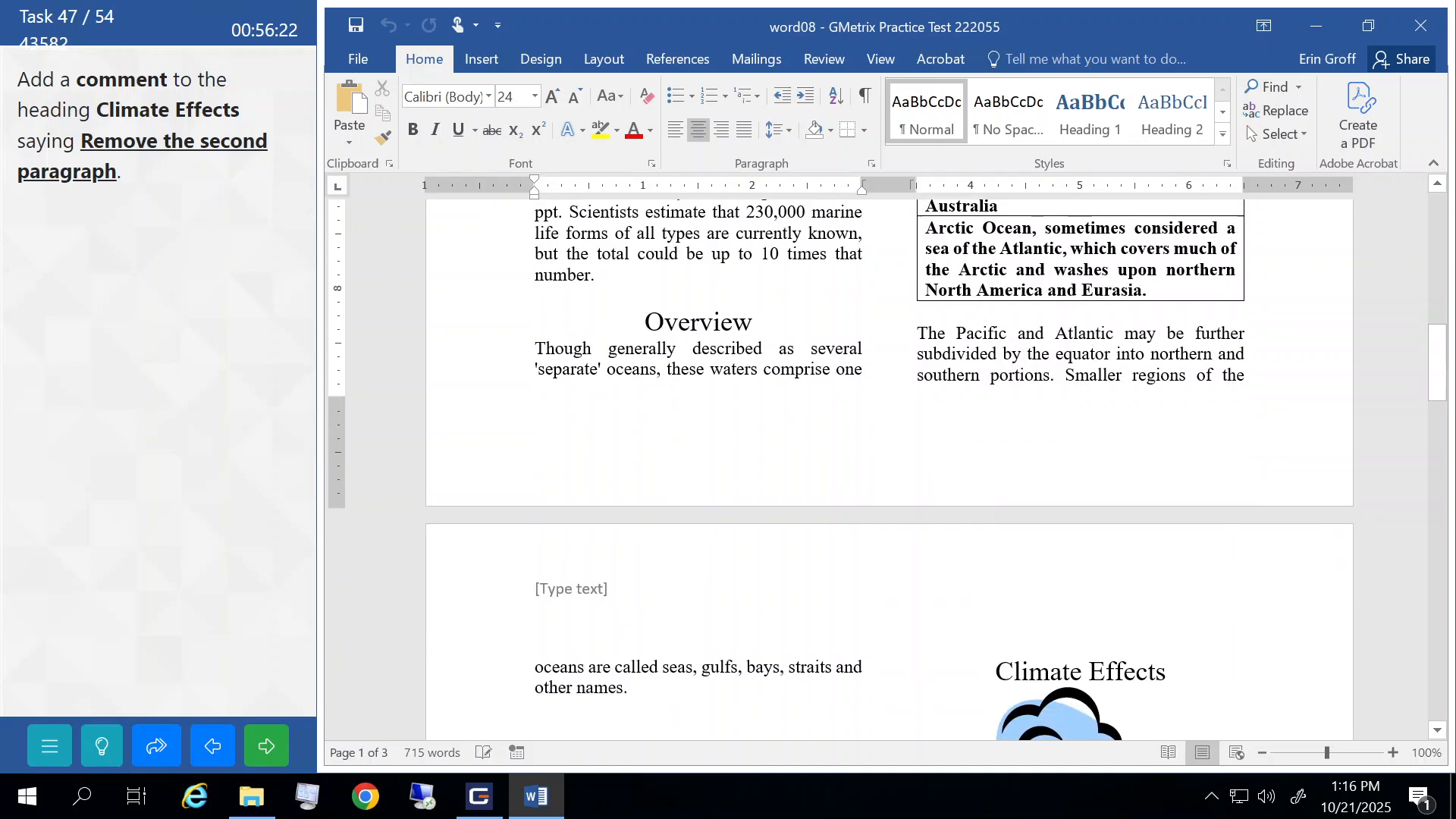
scroll(887, 470, down, 5)
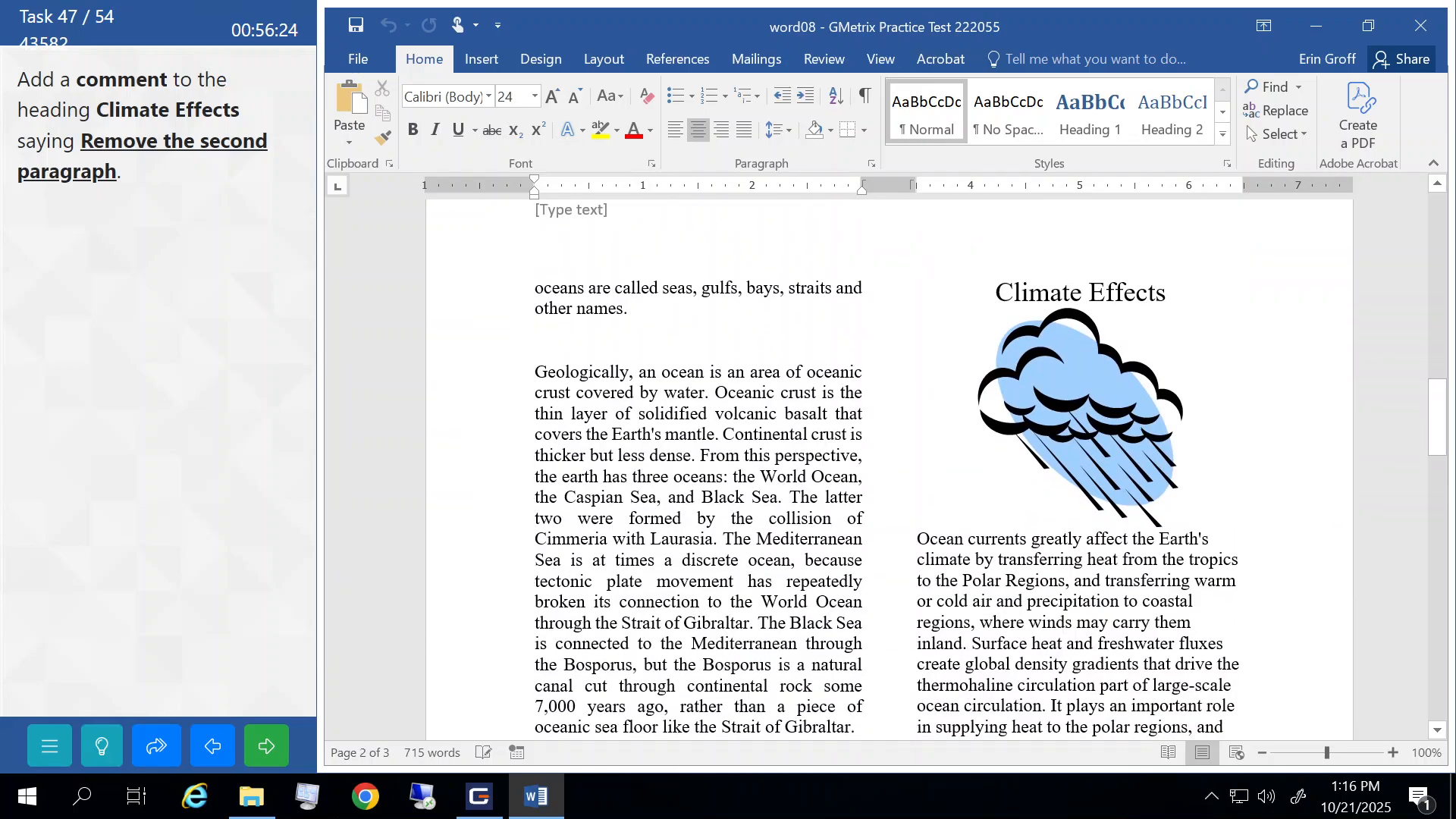
click(996, 293)
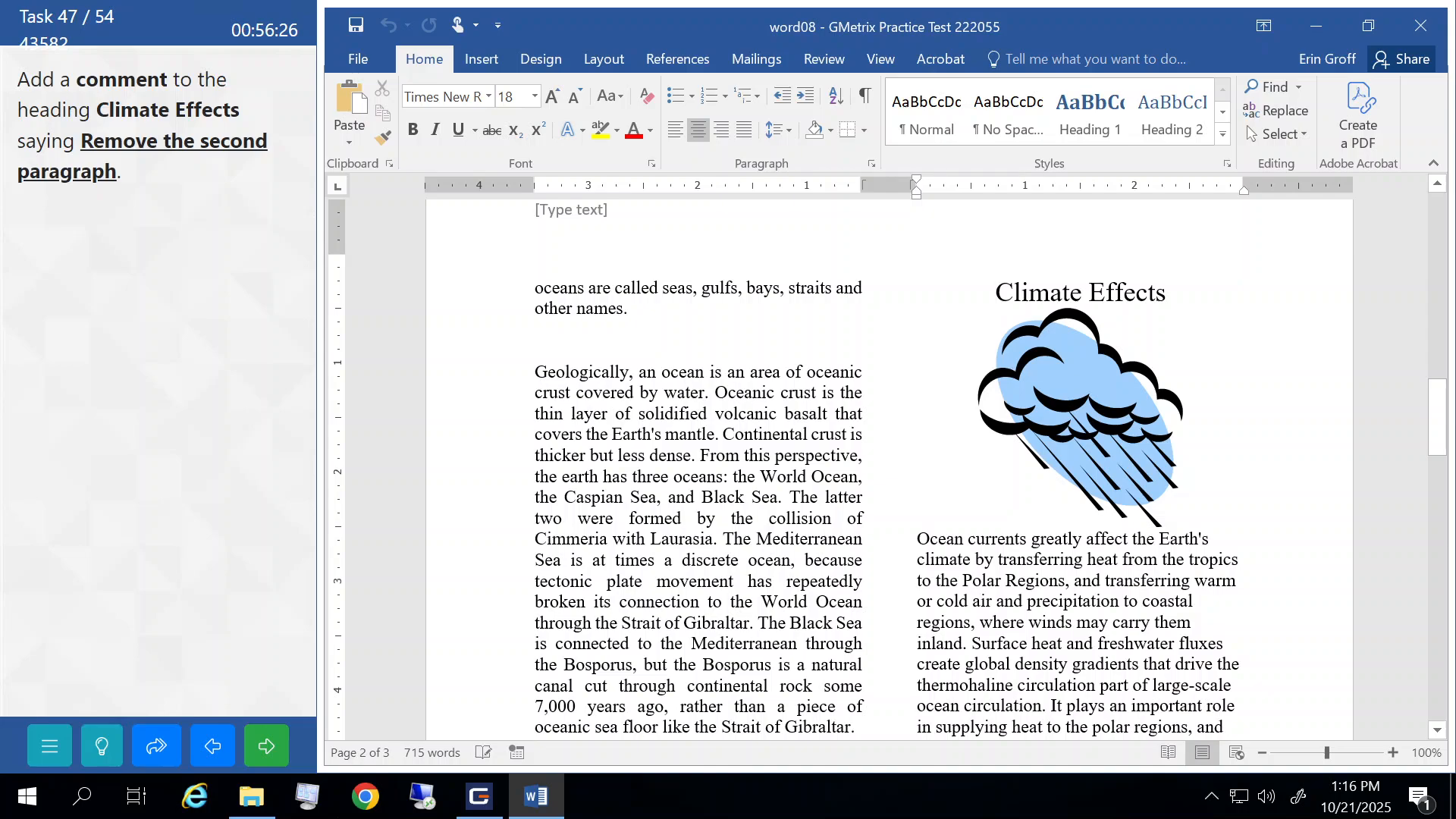
drag(996, 293, 1165, 293)
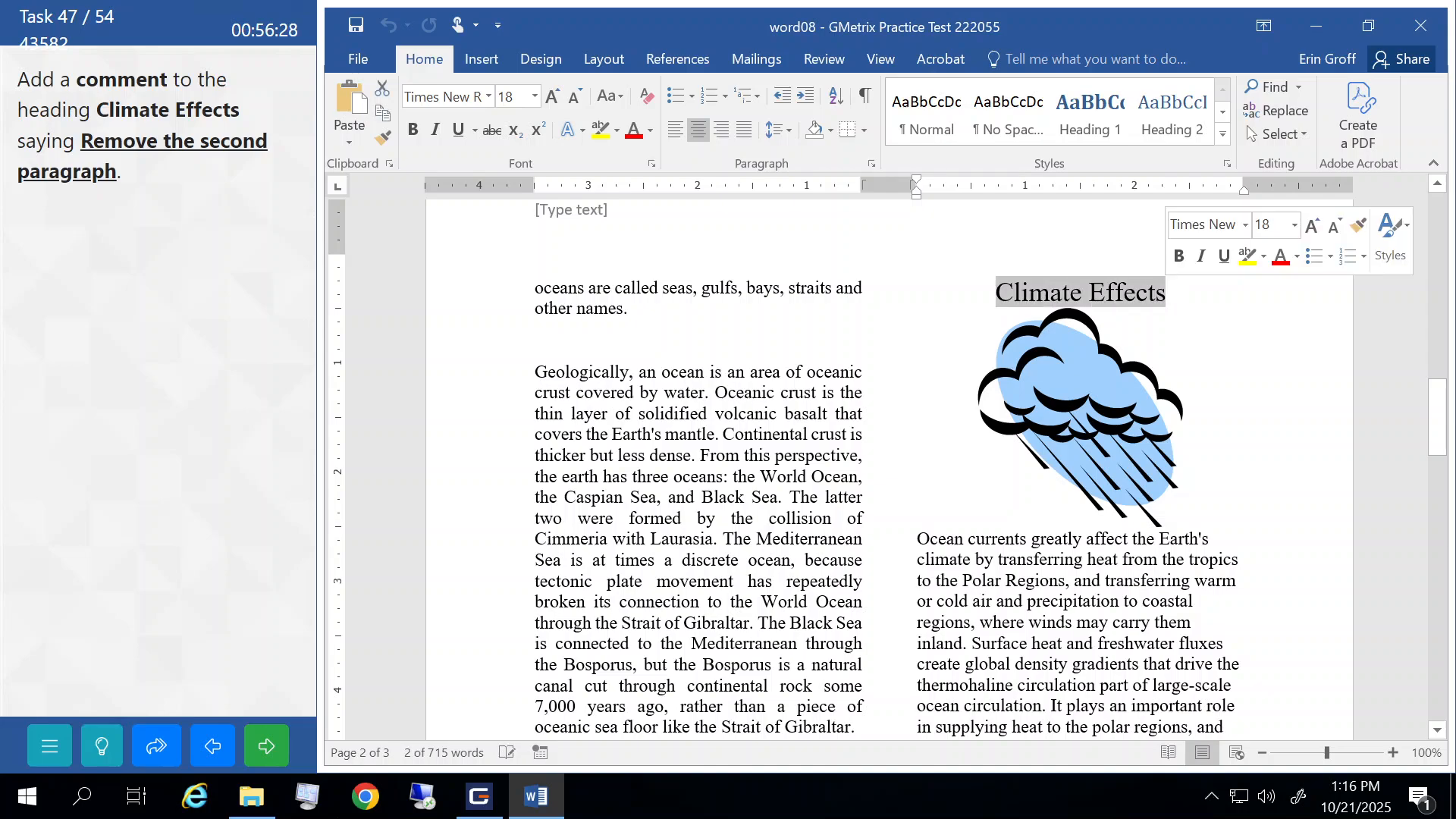
click(817, 63)
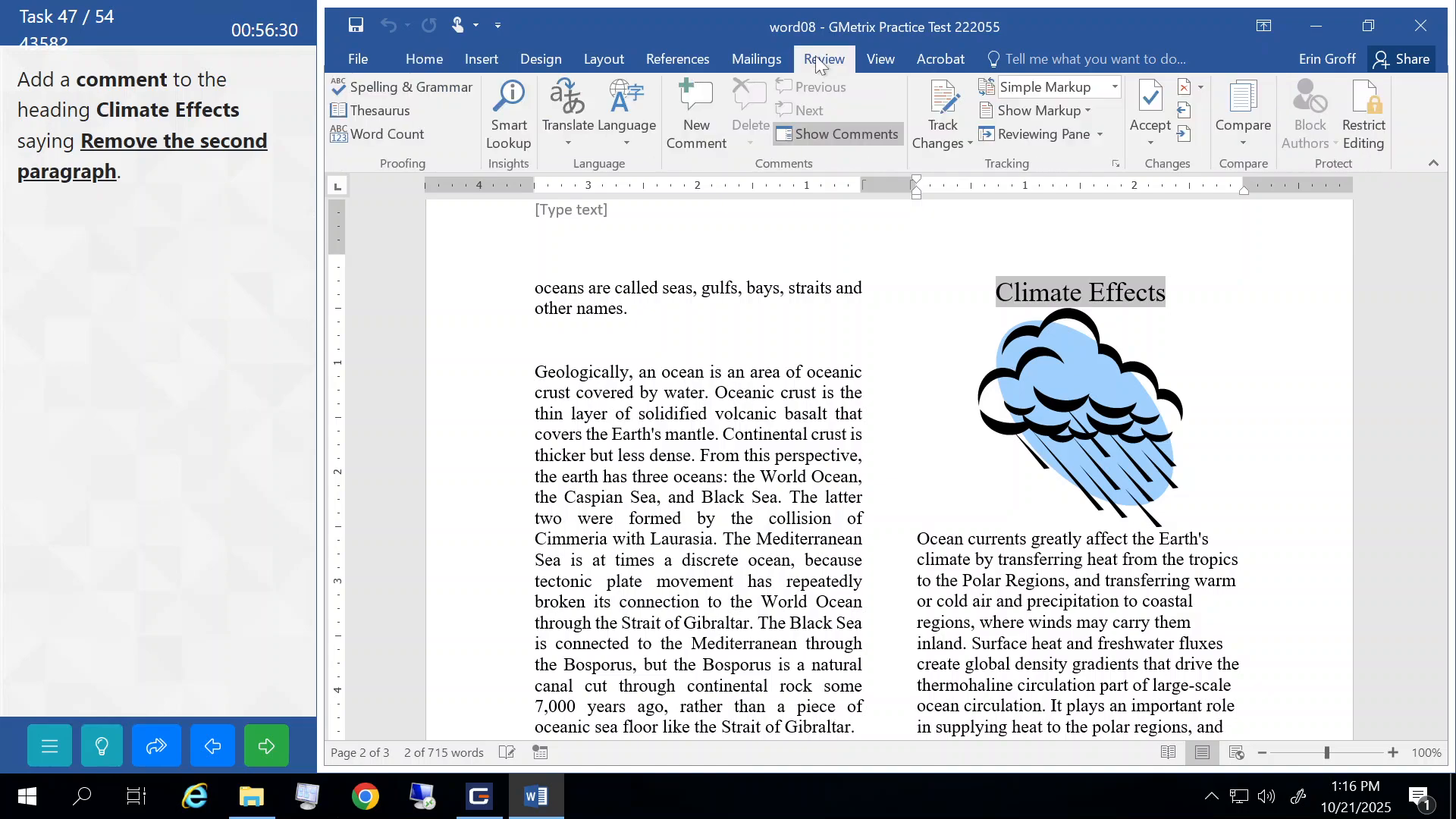
click(692, 104)
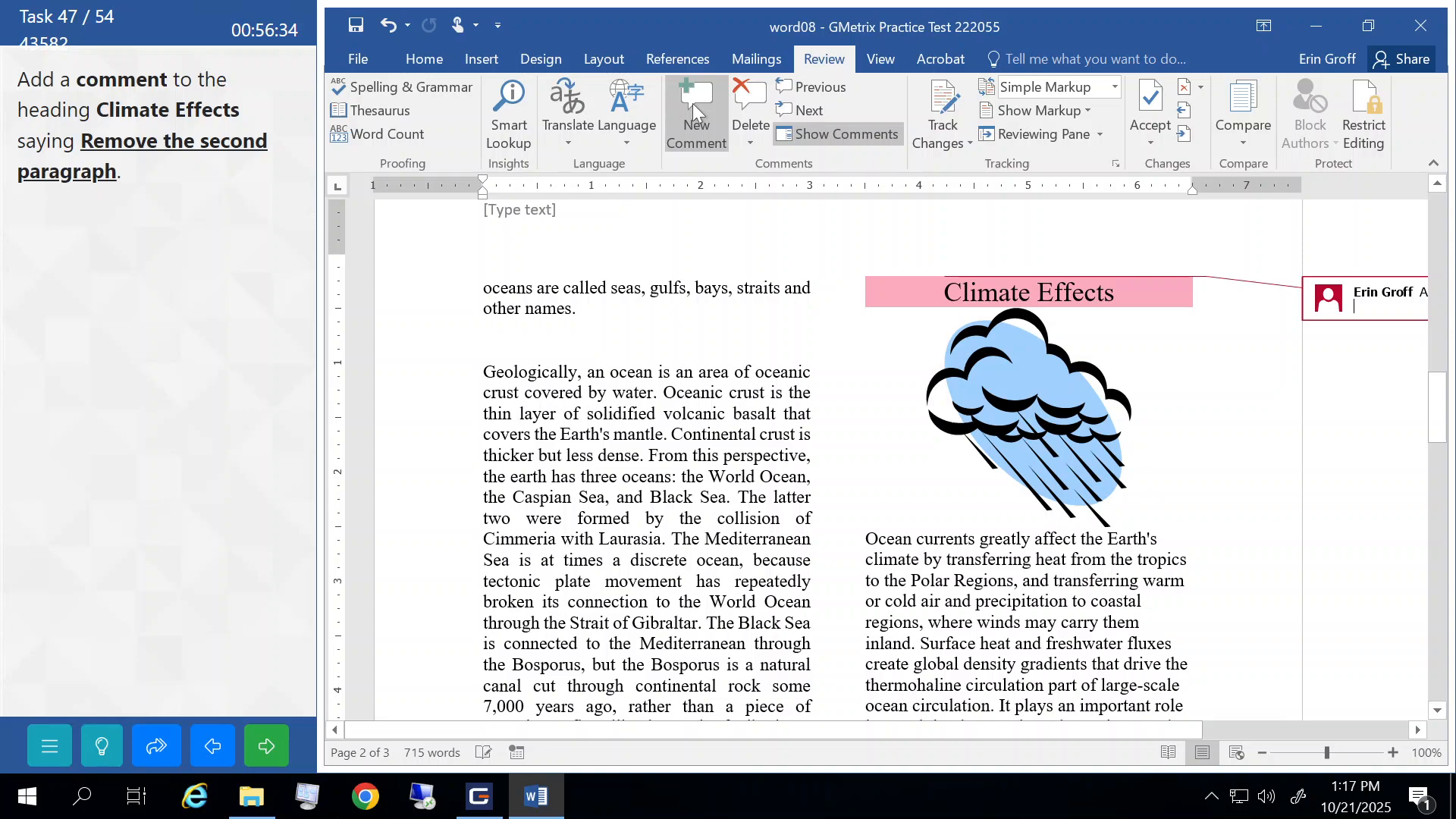
text(Rem)
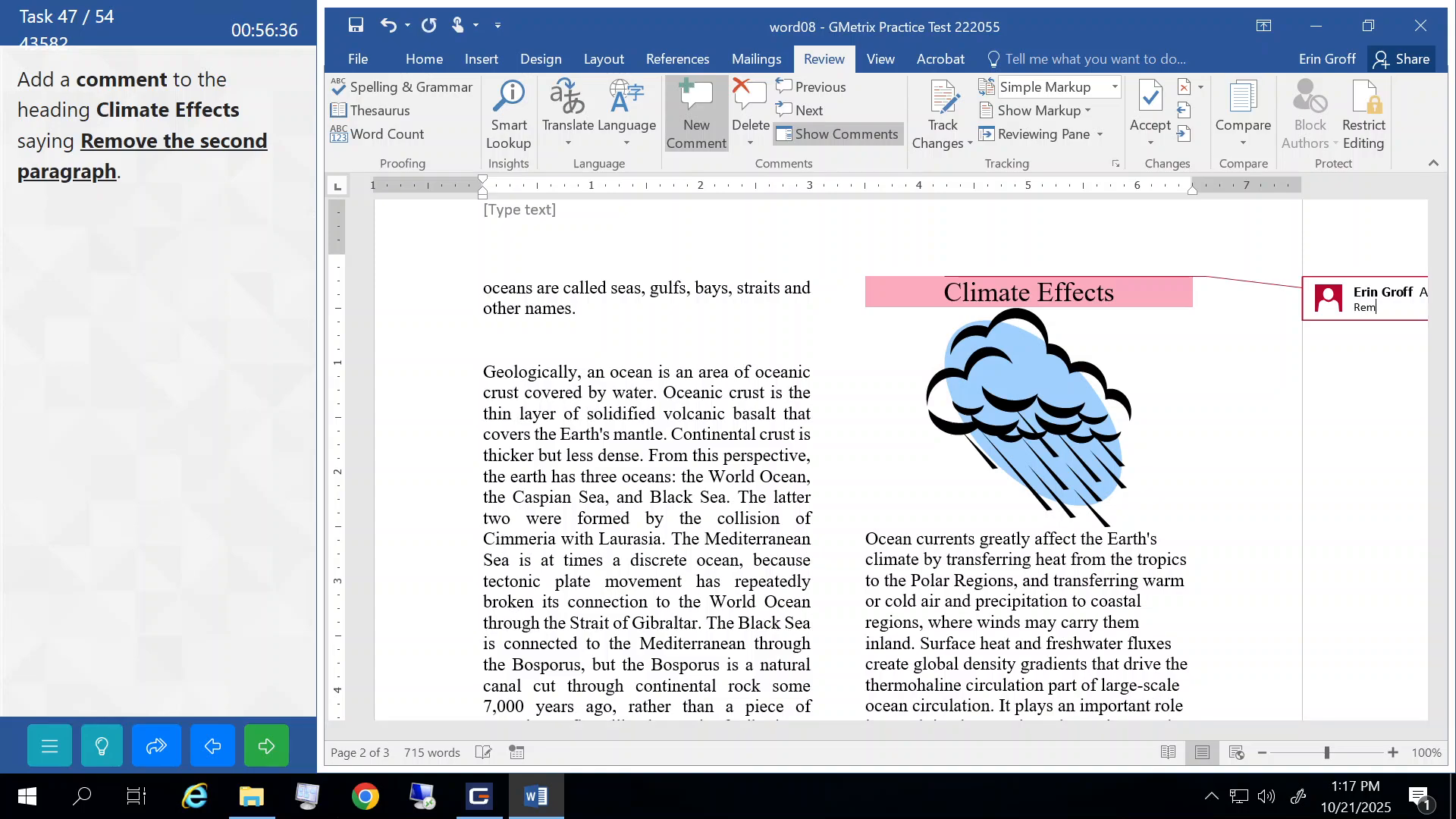
text(ove the second paragraph)
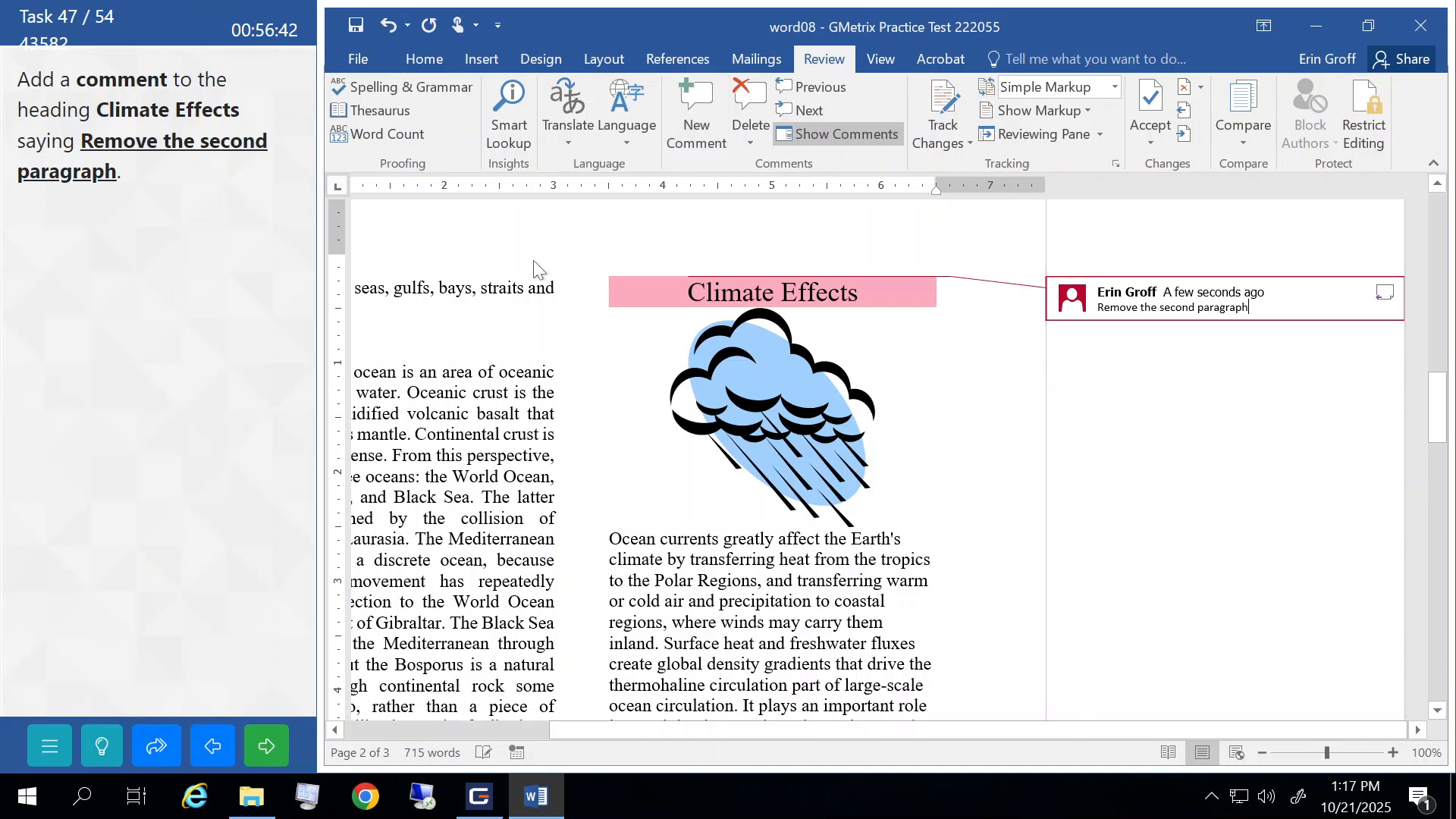
click(705, 580)
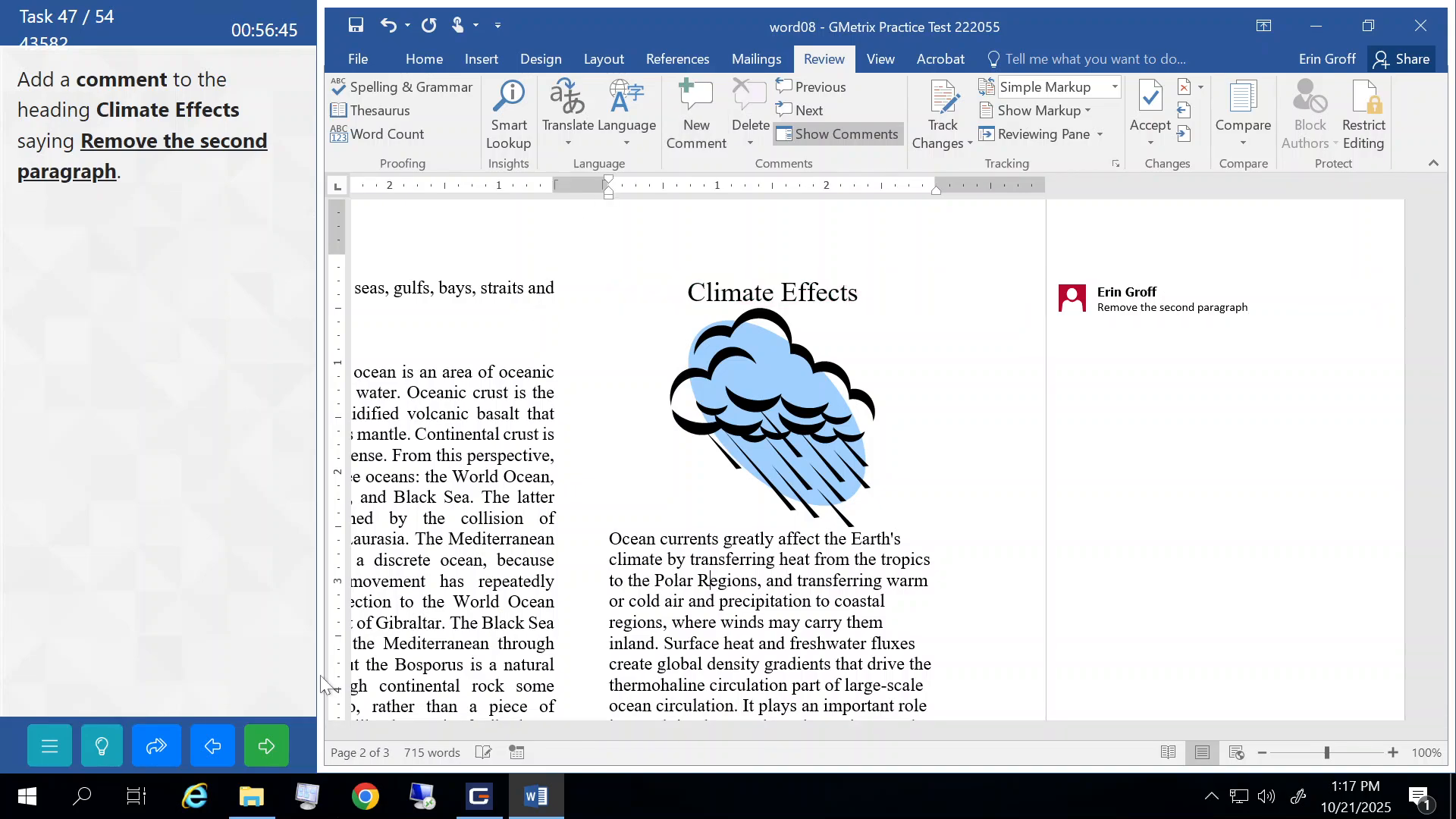
click(274, 751)
click(237, 450)
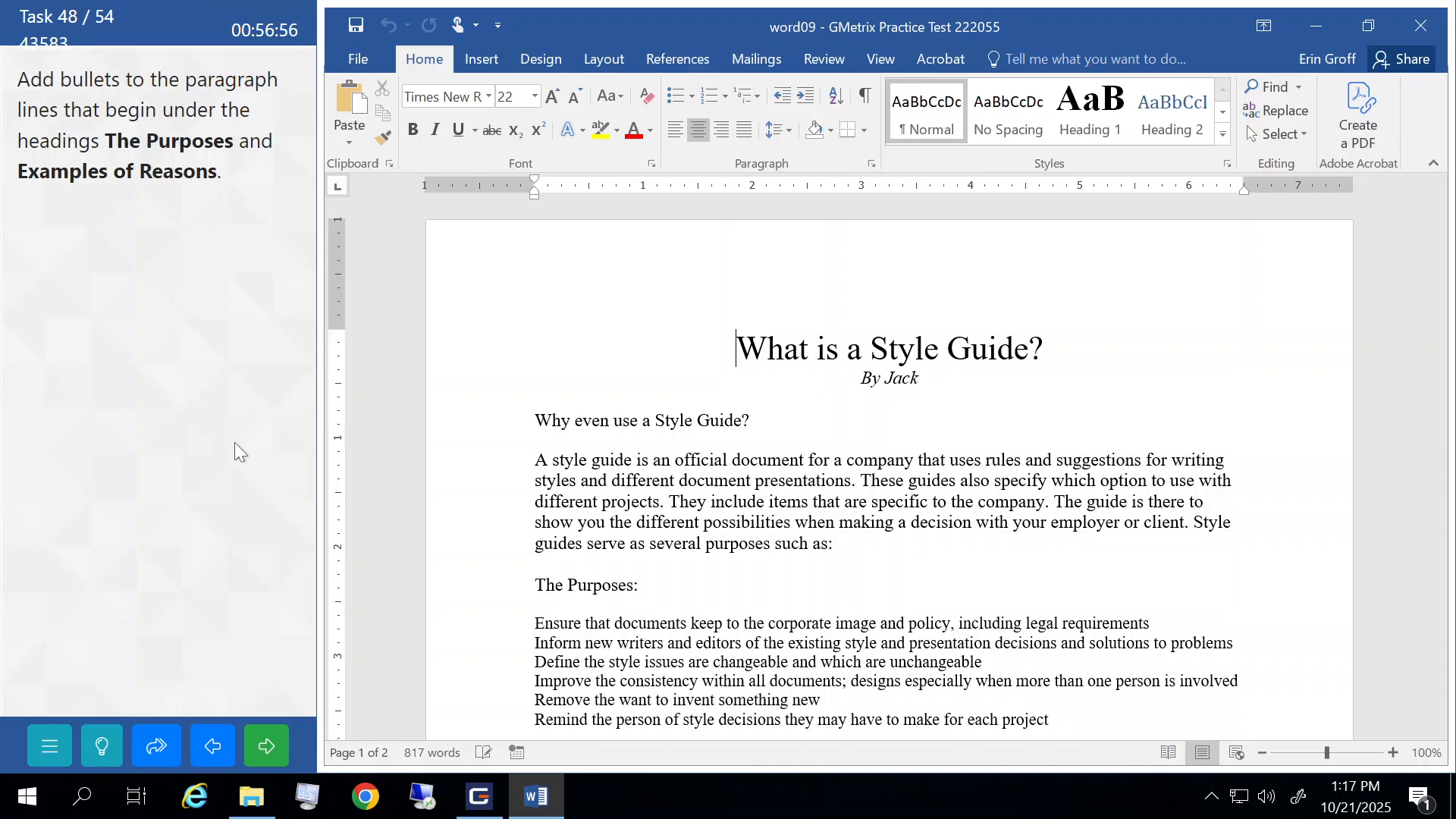
- Bullet the six lines under The Purposes and the four under Examples of Reasons, then submit
scroll(887, 466, down, 3)
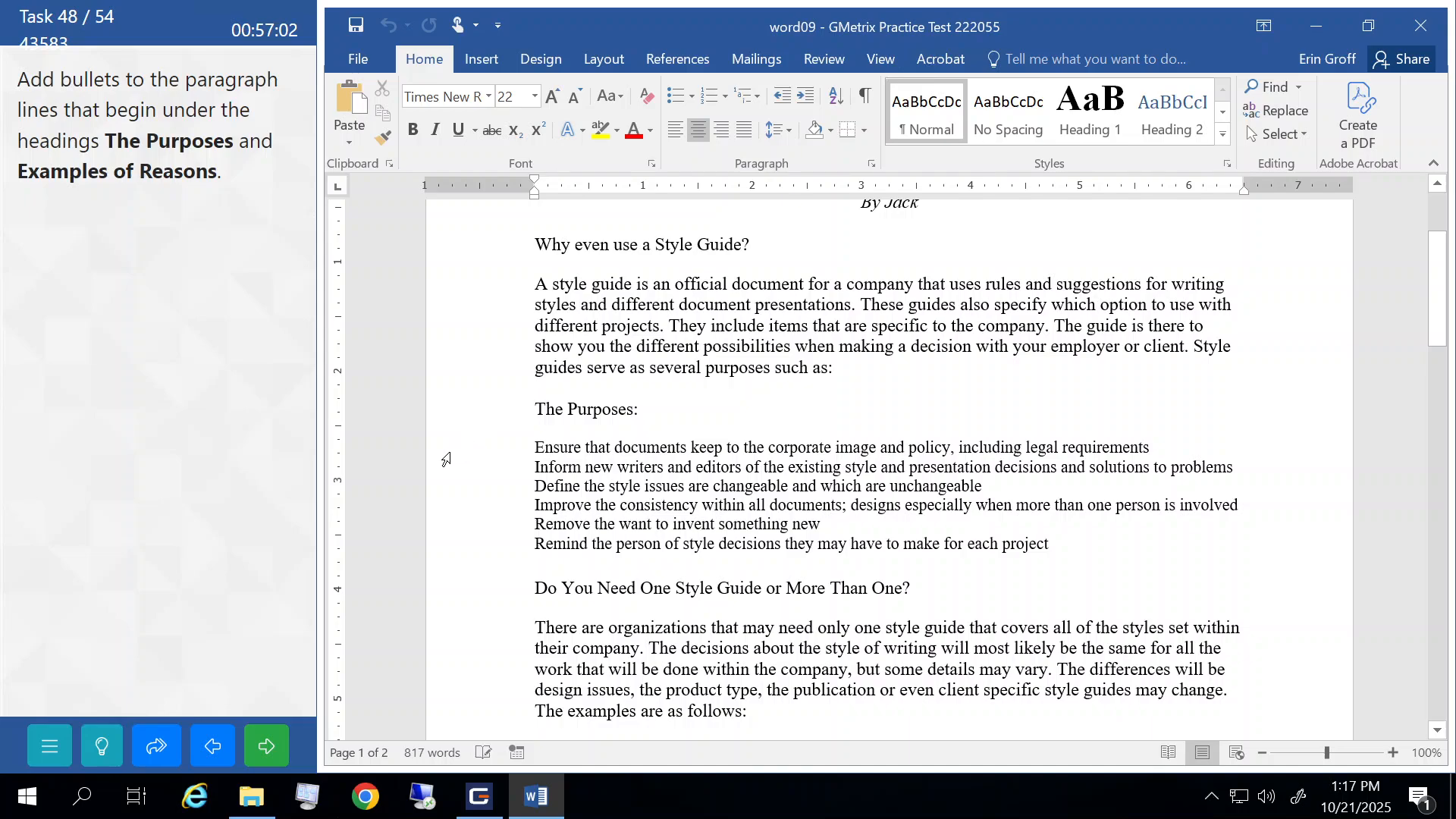
drag(444, 453, 449, 548)
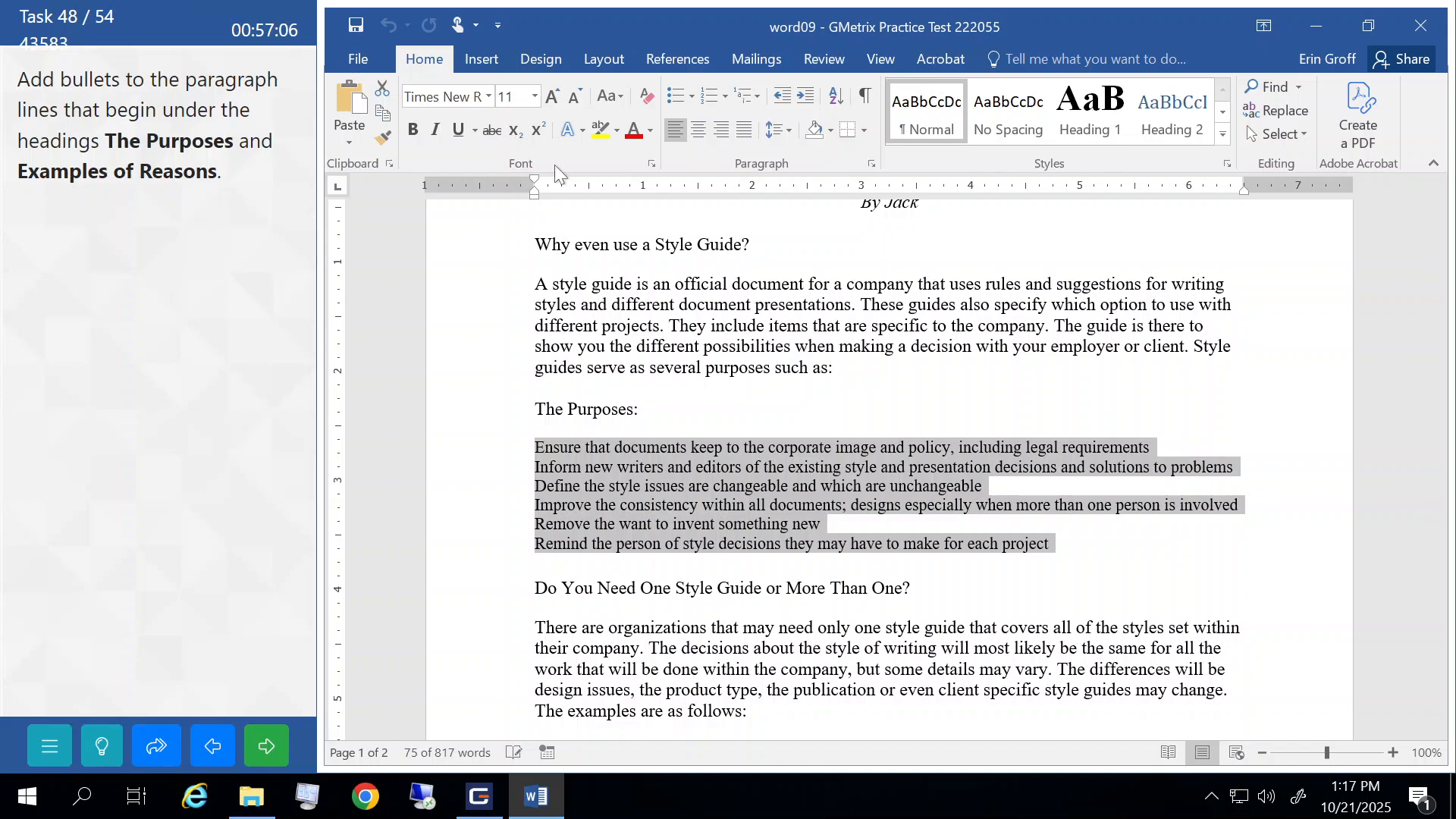
click(672, 88)
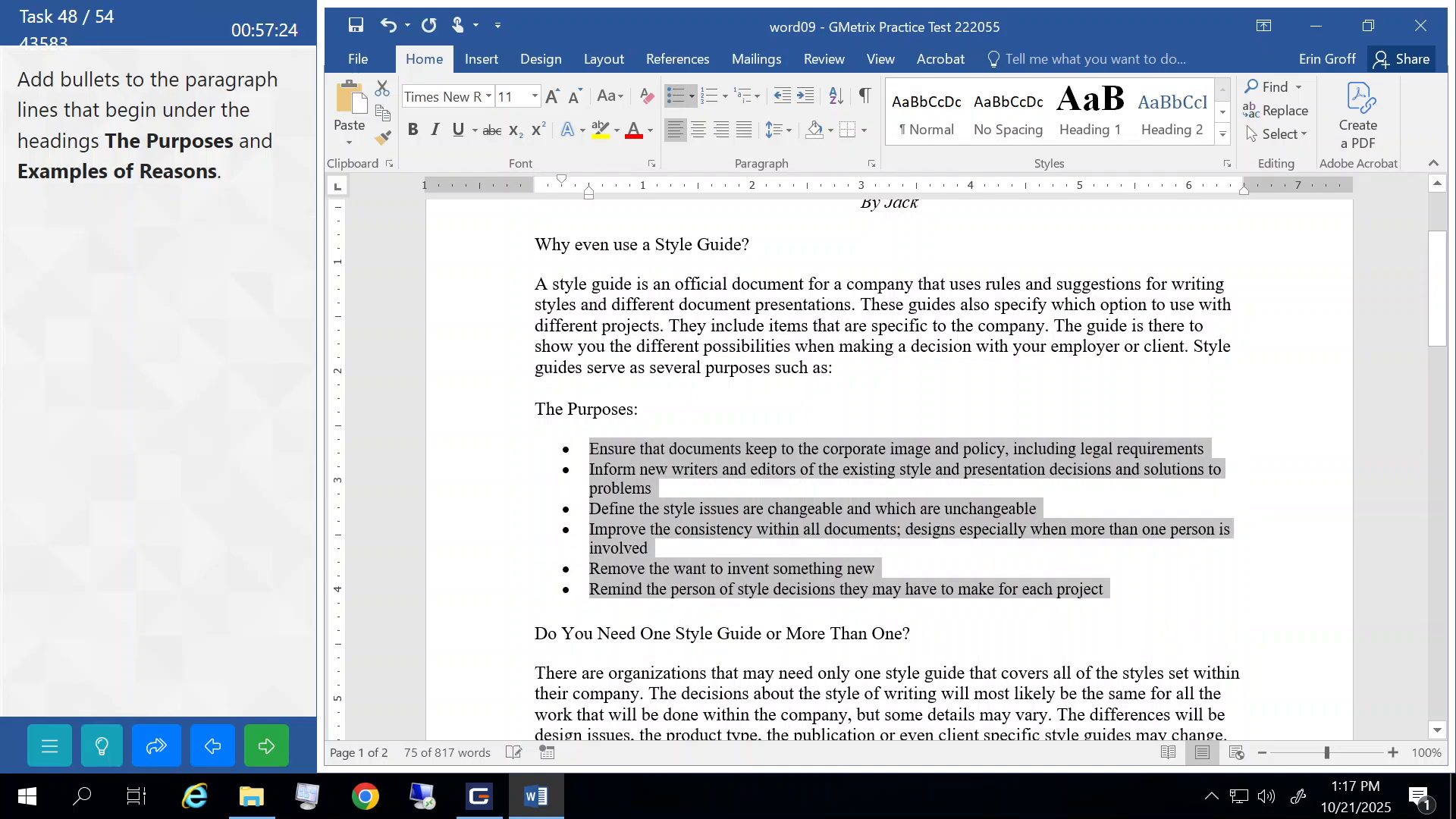
click(639, 409)
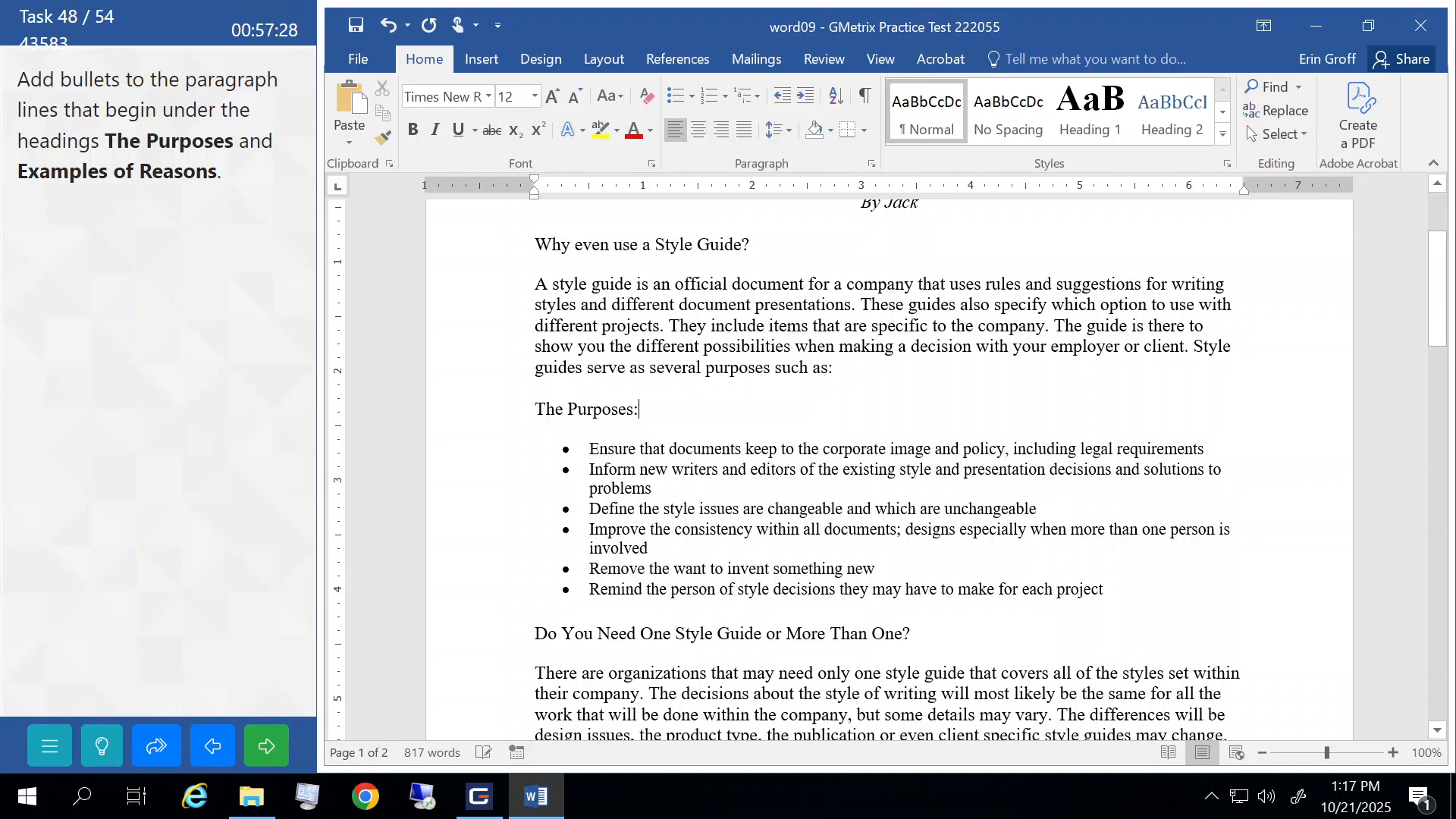
scroll(887, 470, down, 10)
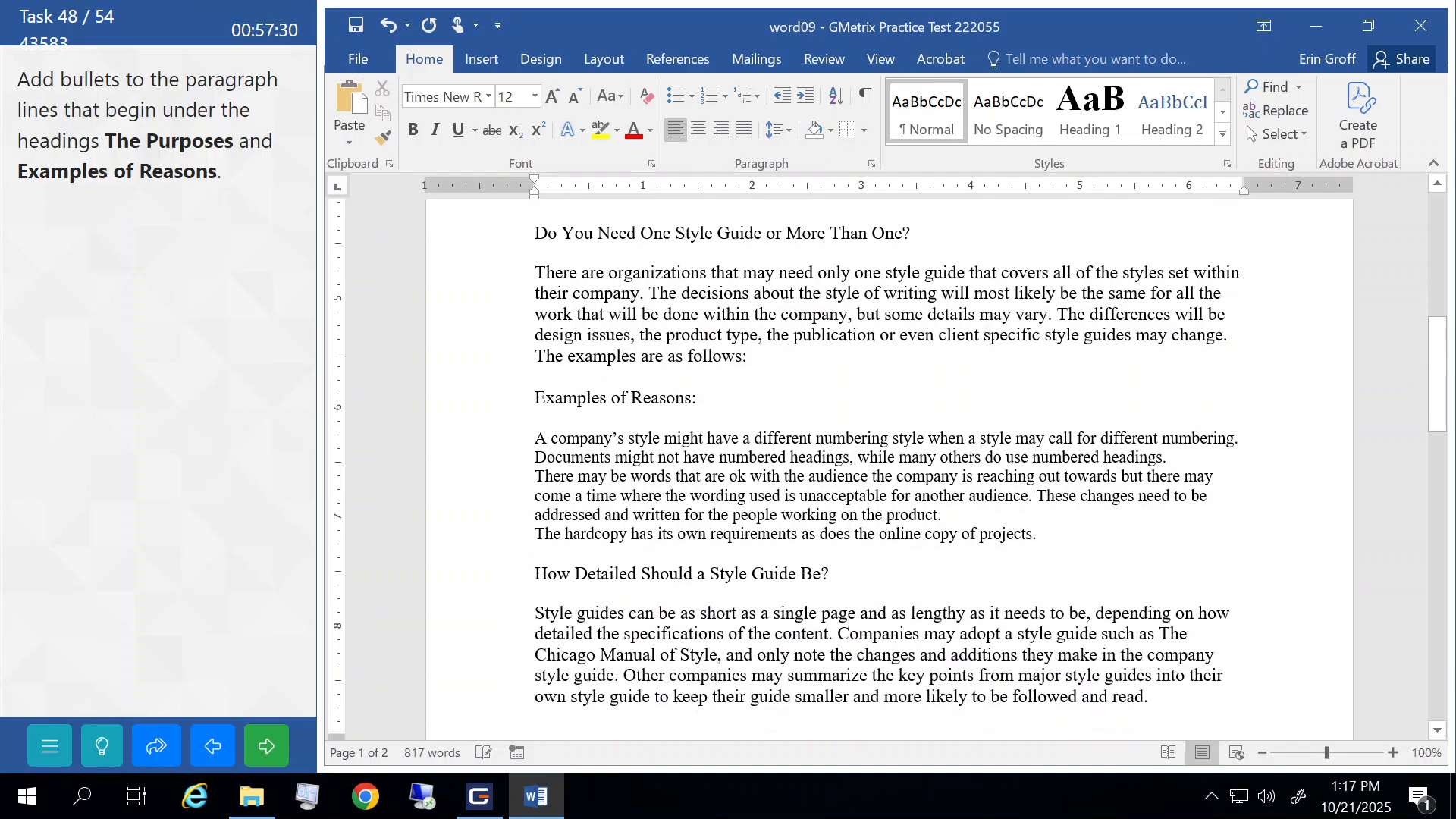
scroll(887, 470, down, 1)
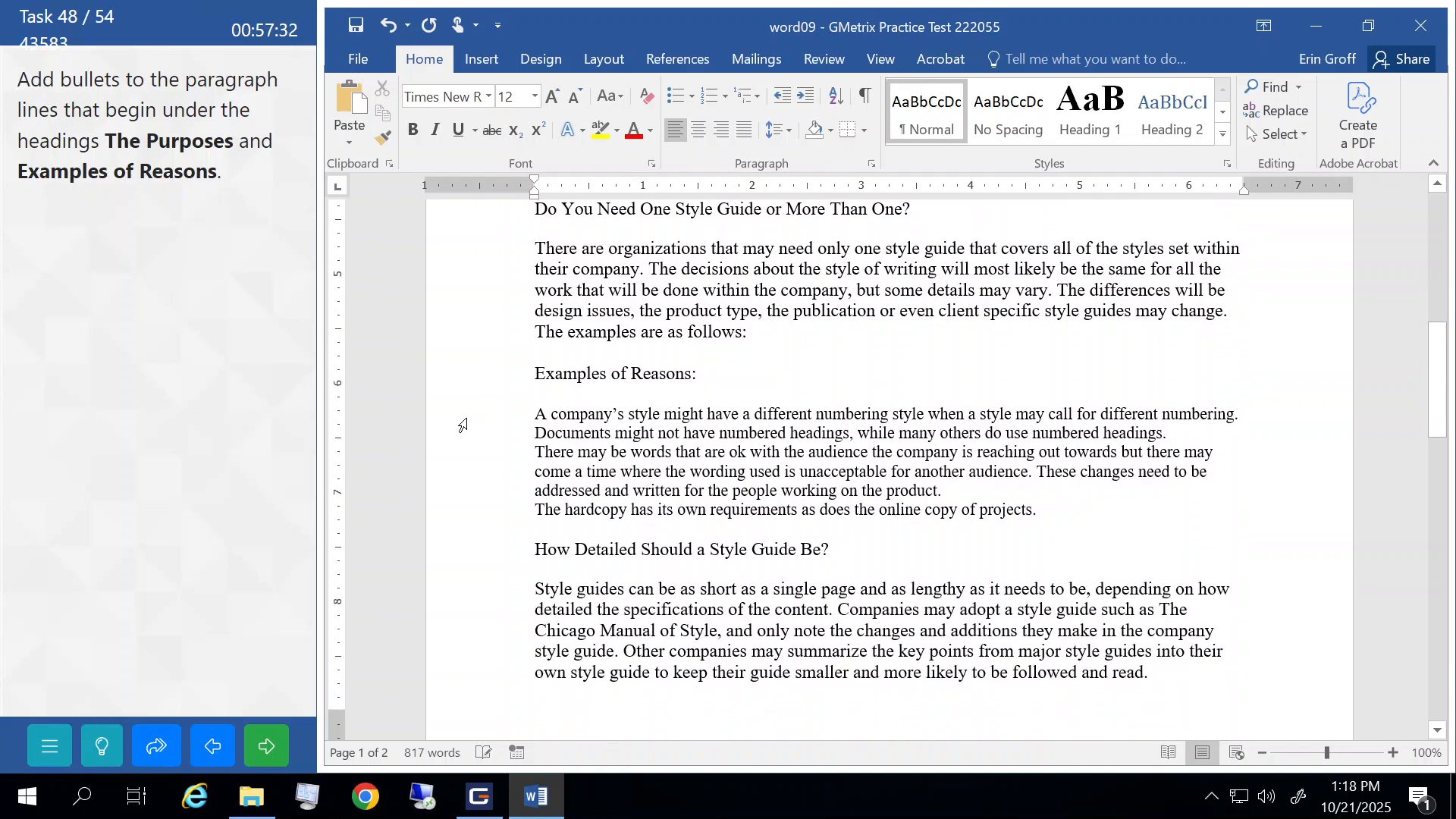
drag(463, 420, 464, 513)
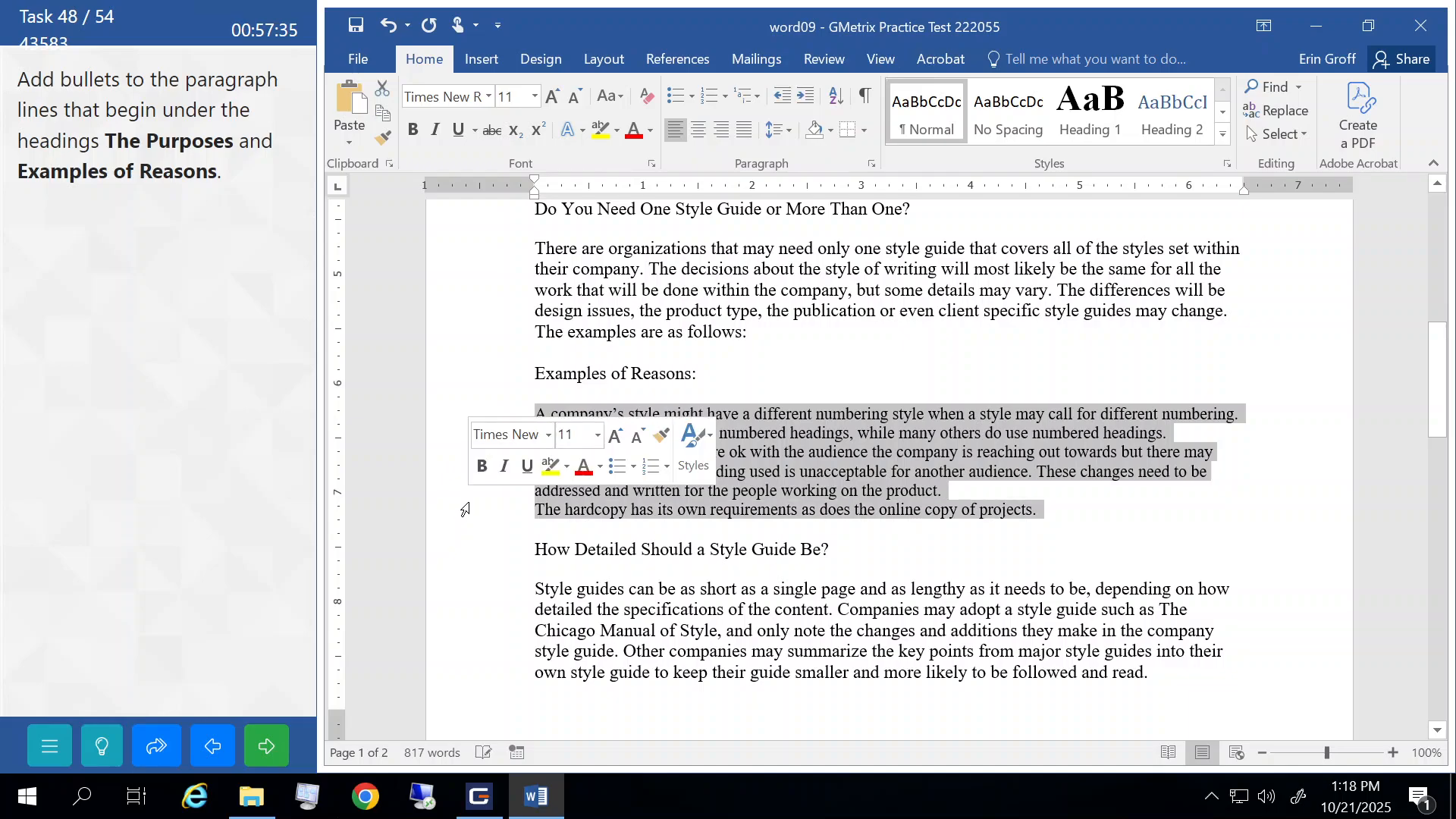
click(680, 106)
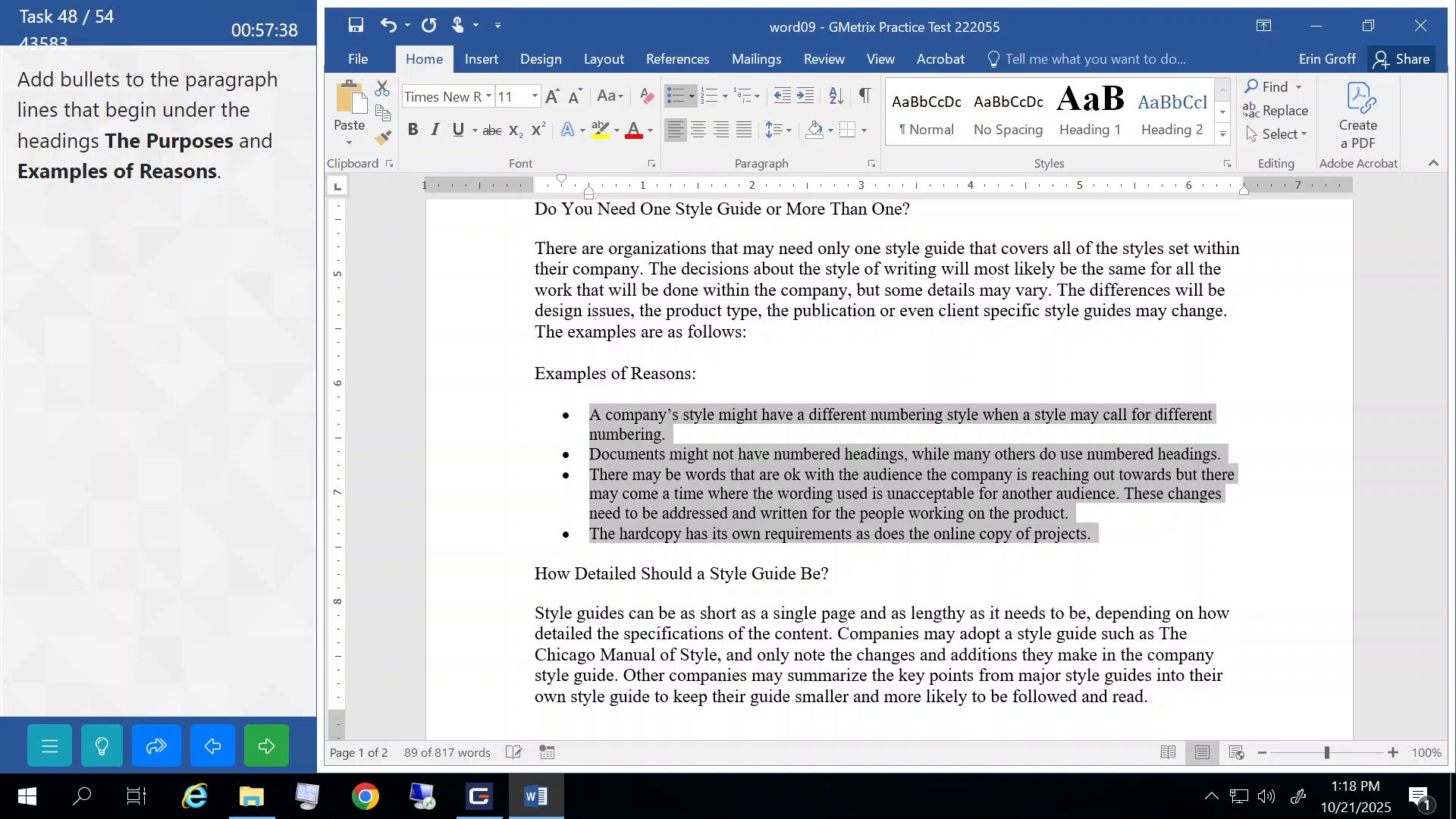
click(644, 268)
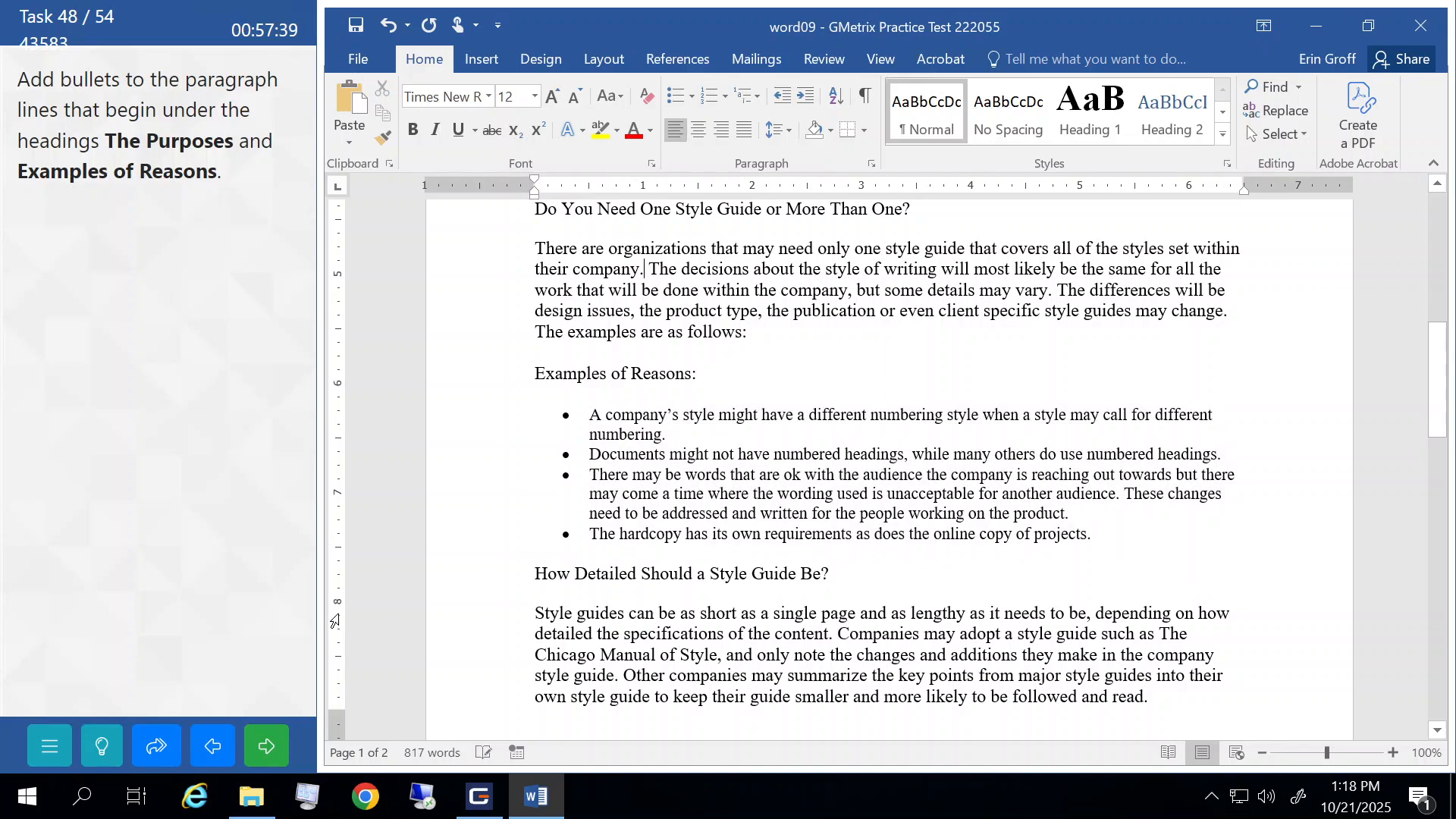
click(266, 745)
- In the Custom Watermark settings, choose a picture watermark with Washout turned off
click(235, 439)
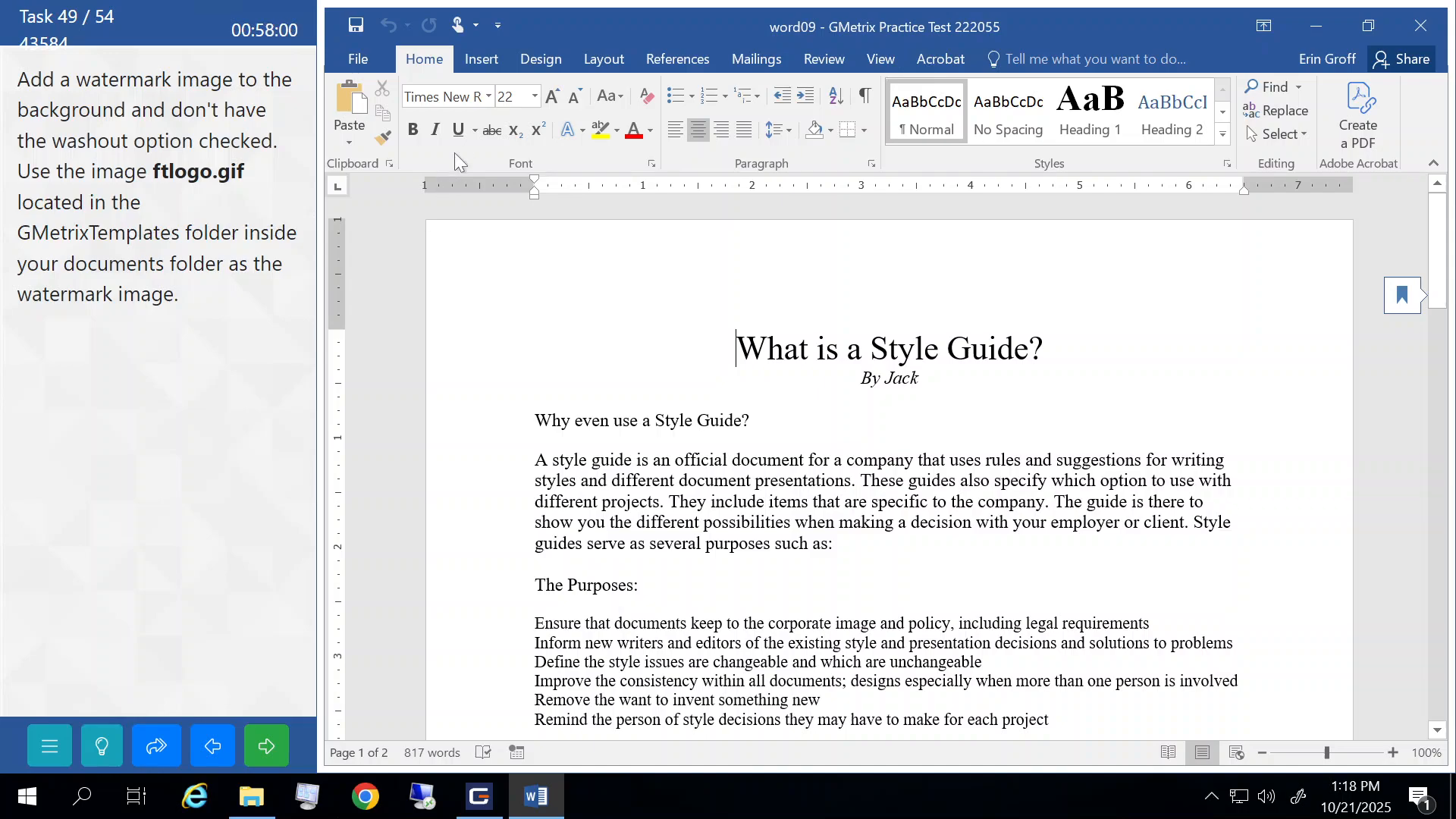
click(489, 63)
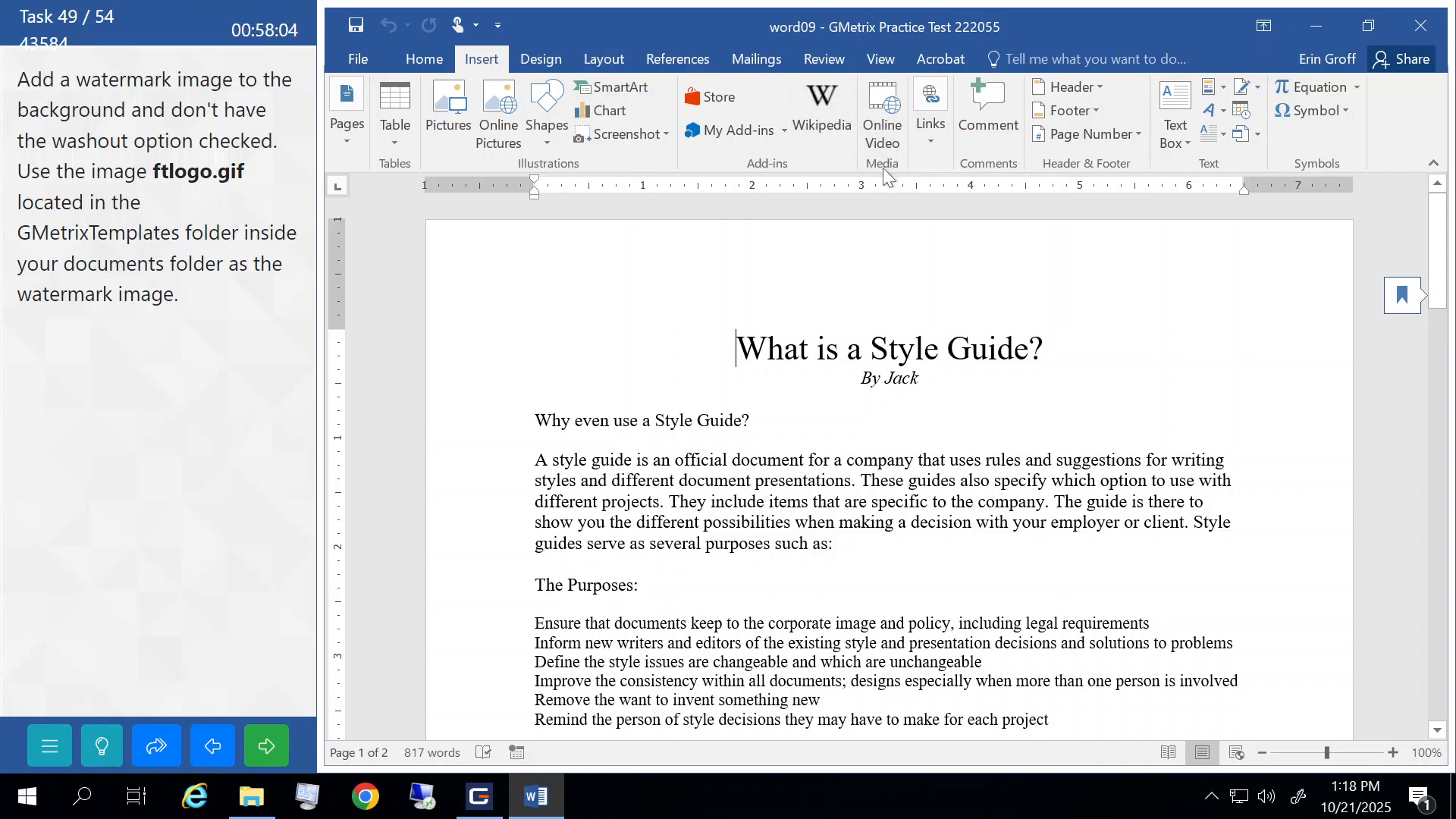
click(544, 54)
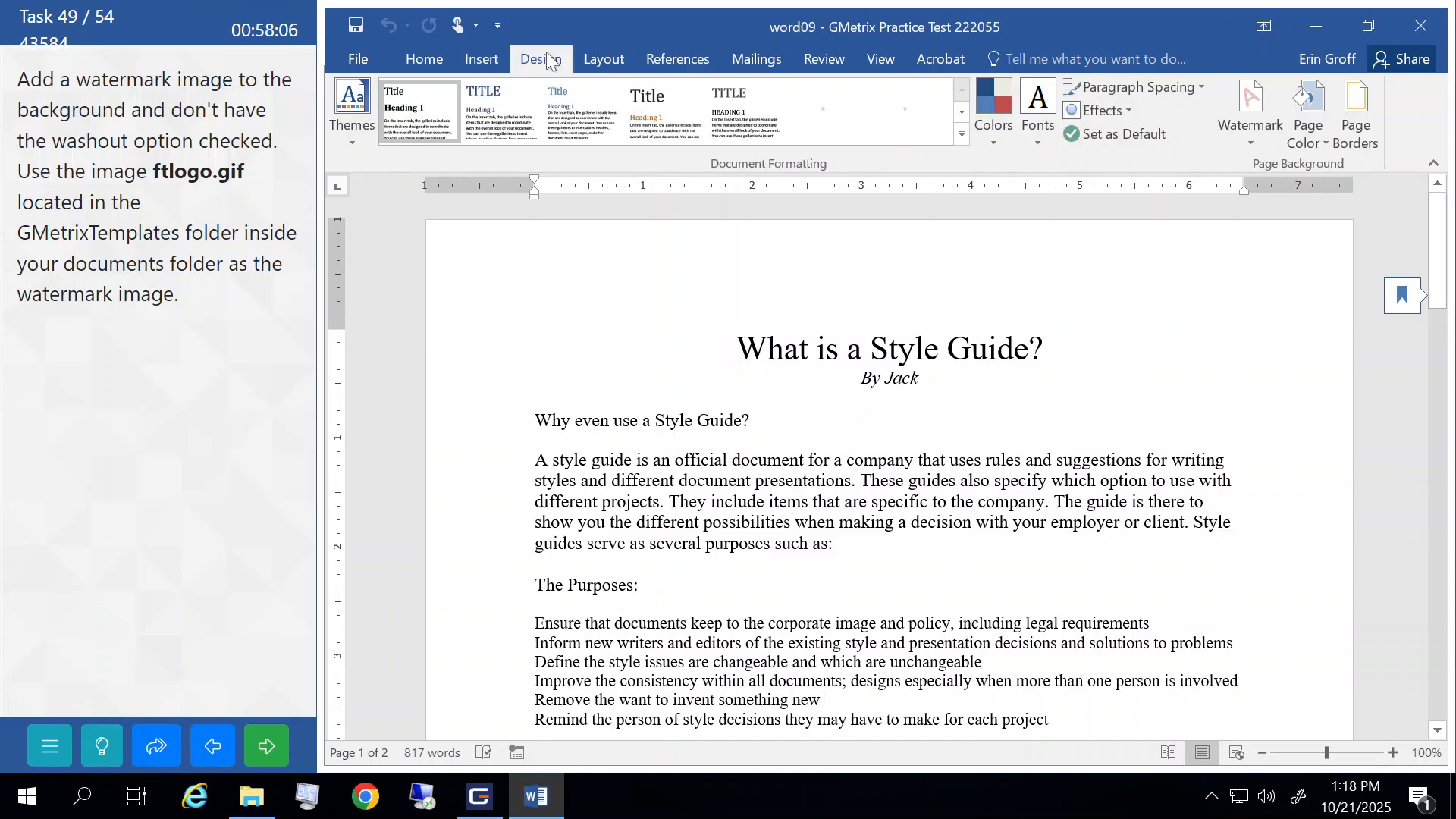
click(1243, 137)
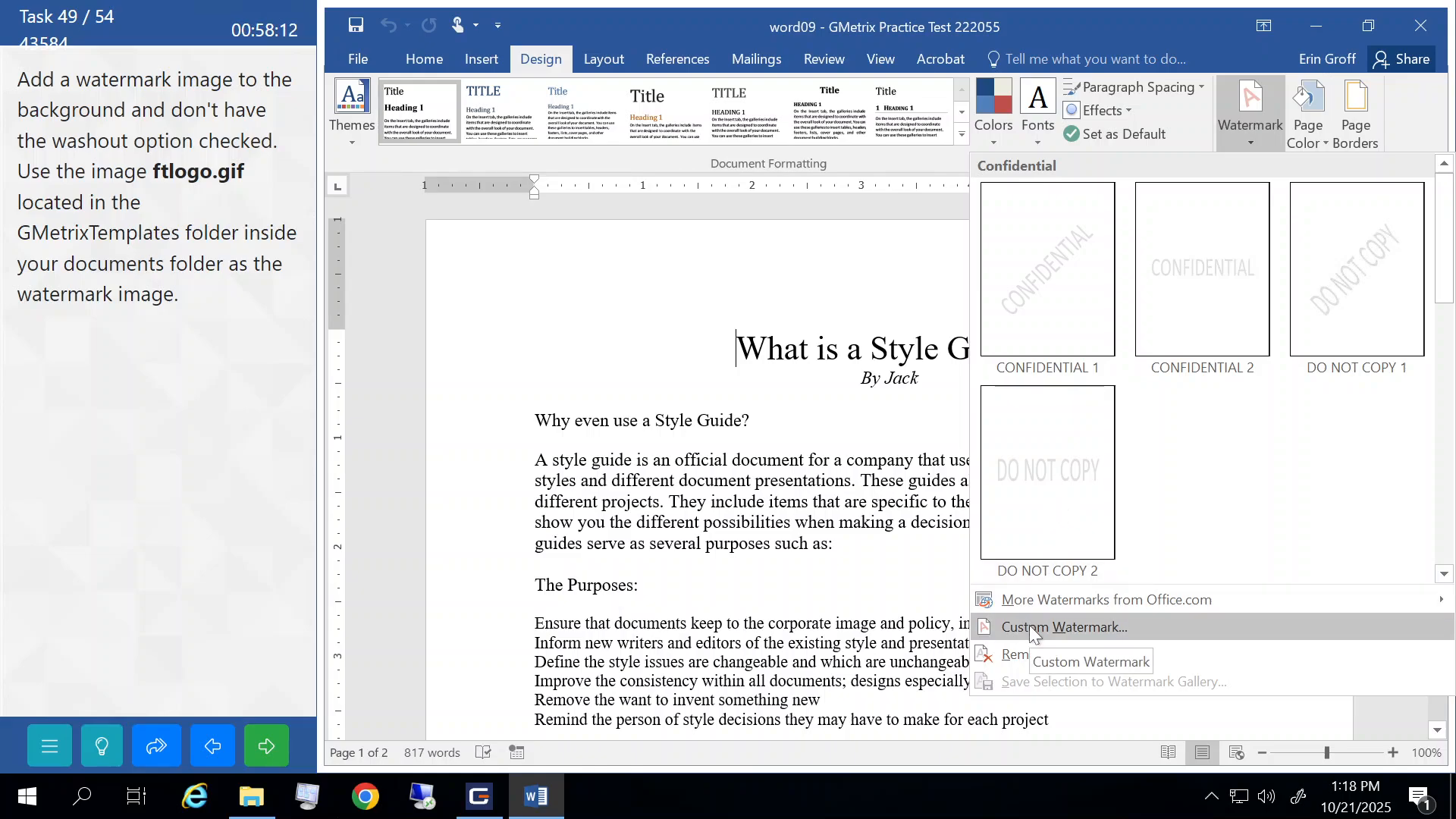
click(1029, 626)
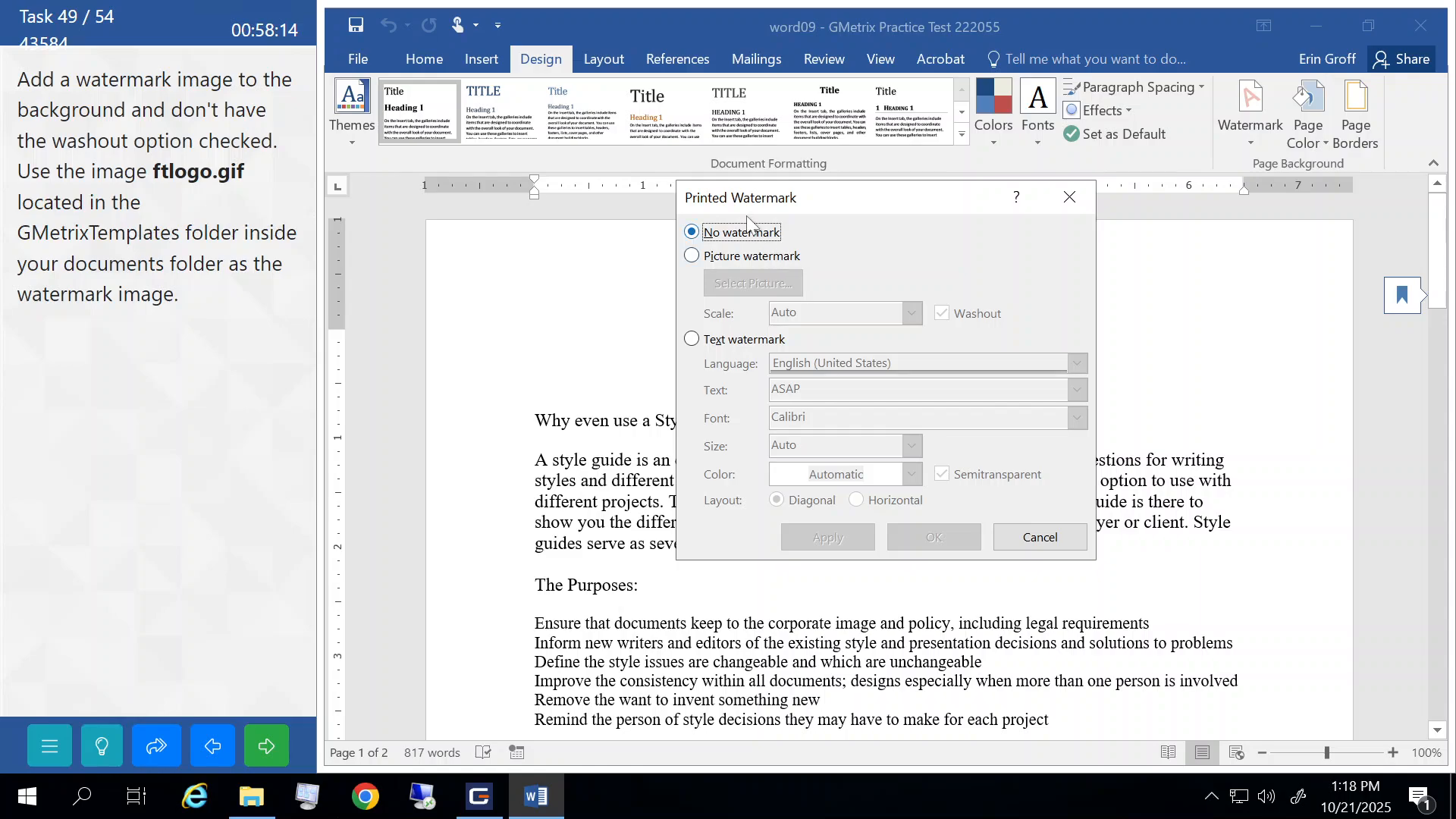
click(691, 256)
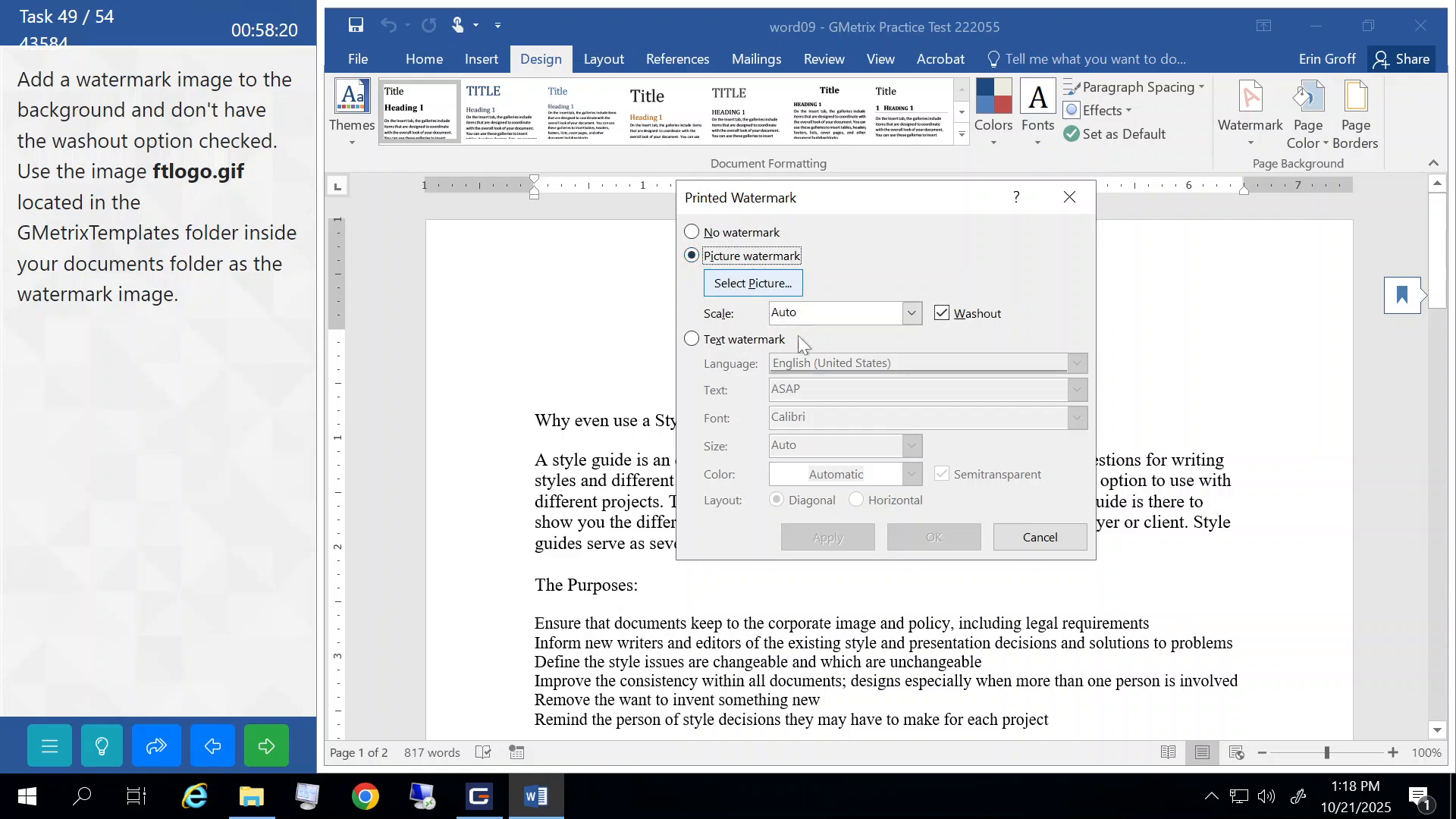
click(940, 313)
- Use ftlogo.gif from Documents > GMetrixTemplates as the watermark picture, apply it, and submit the task
click(720, 284)
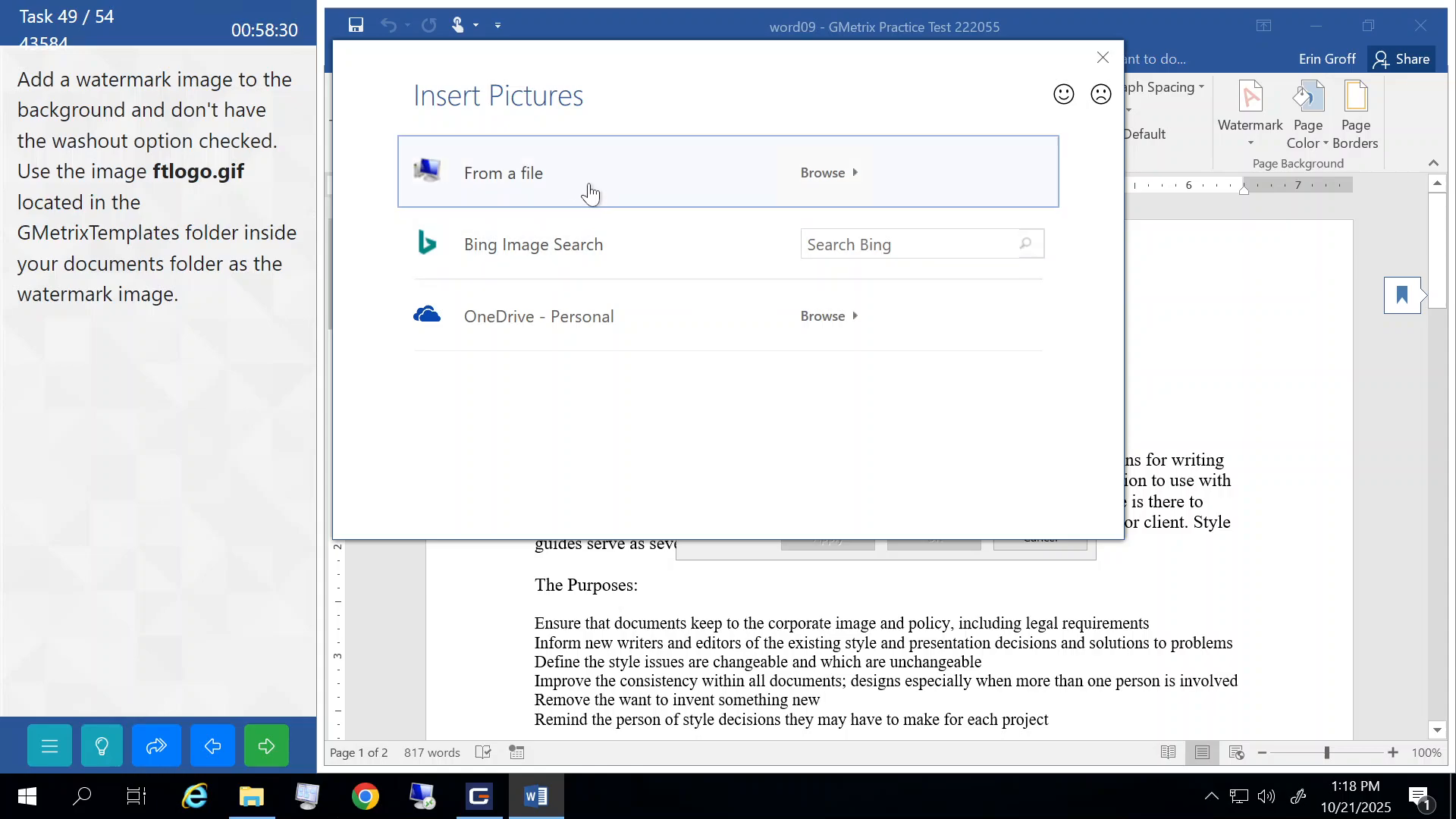
click(583, 179)
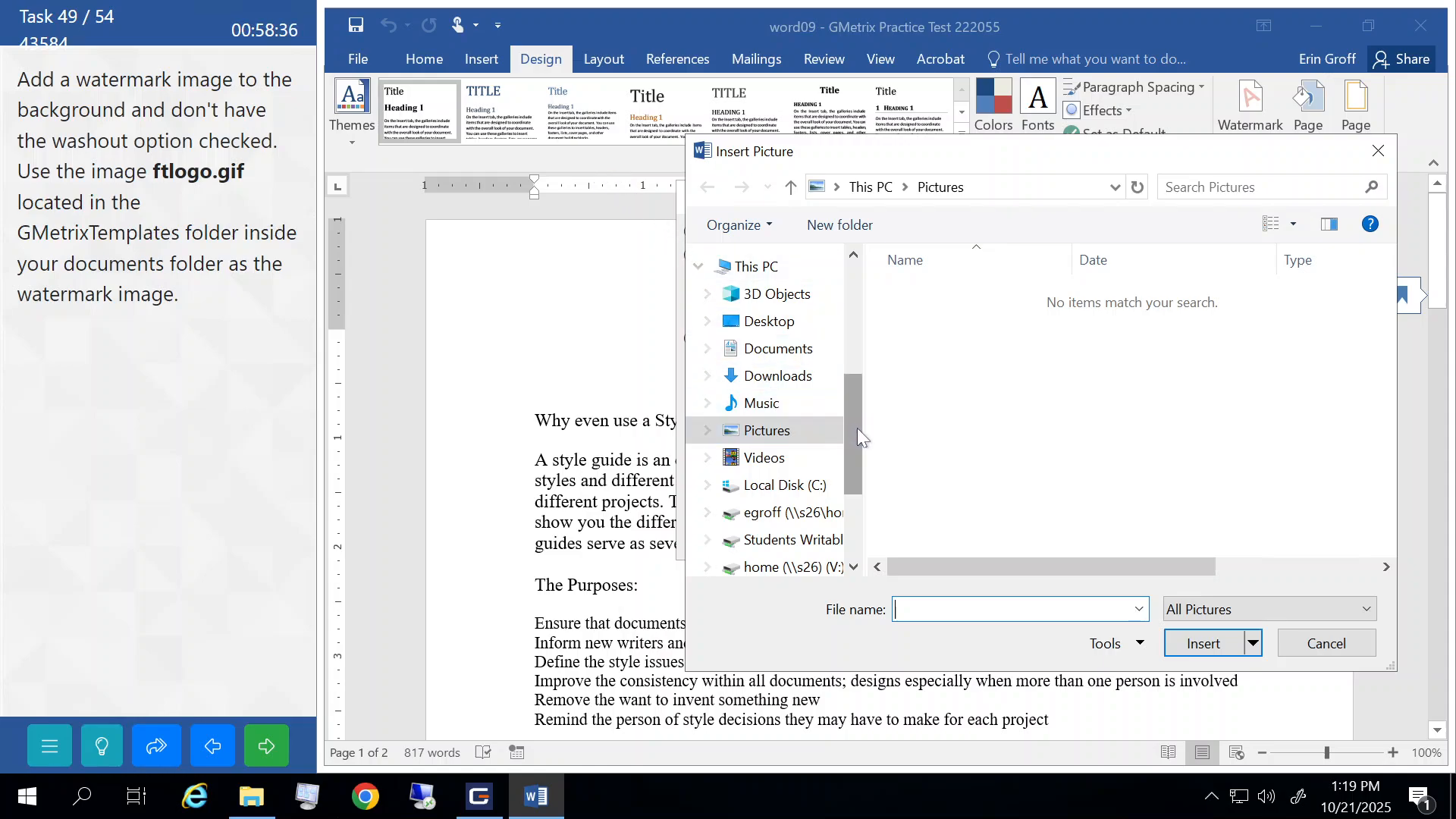
click(708, 350)
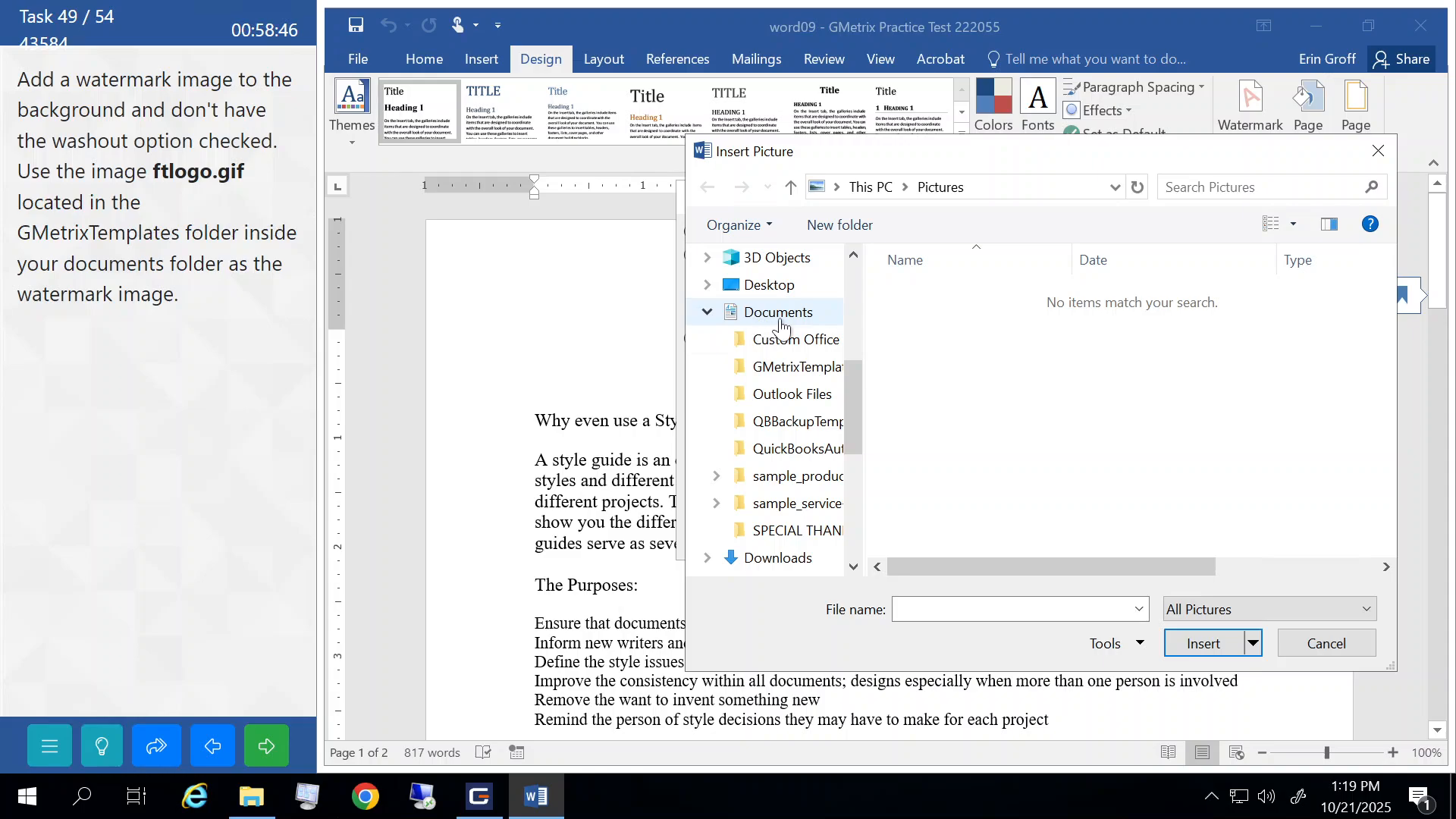
click(782, 369)
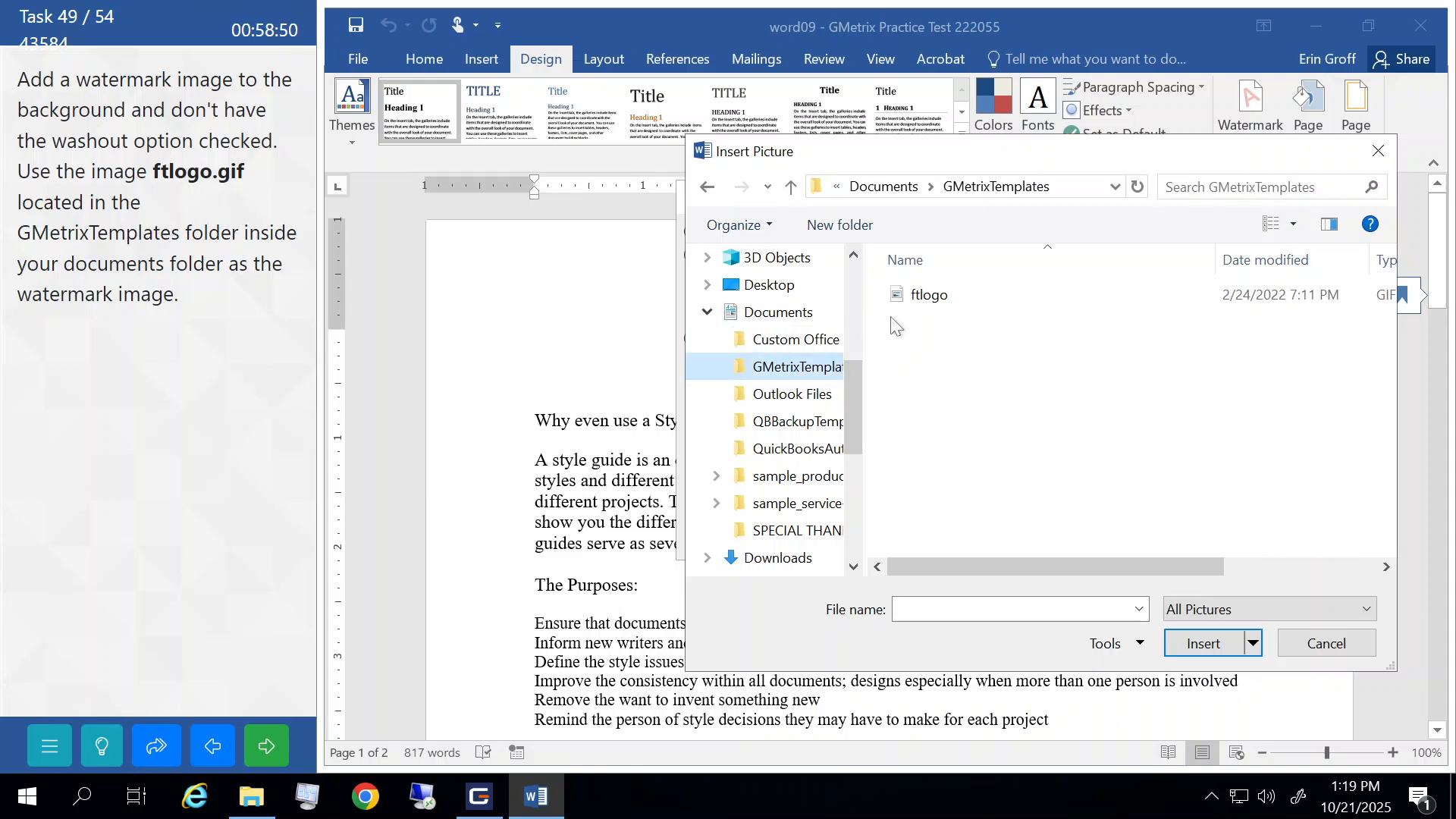
click(938, 302)
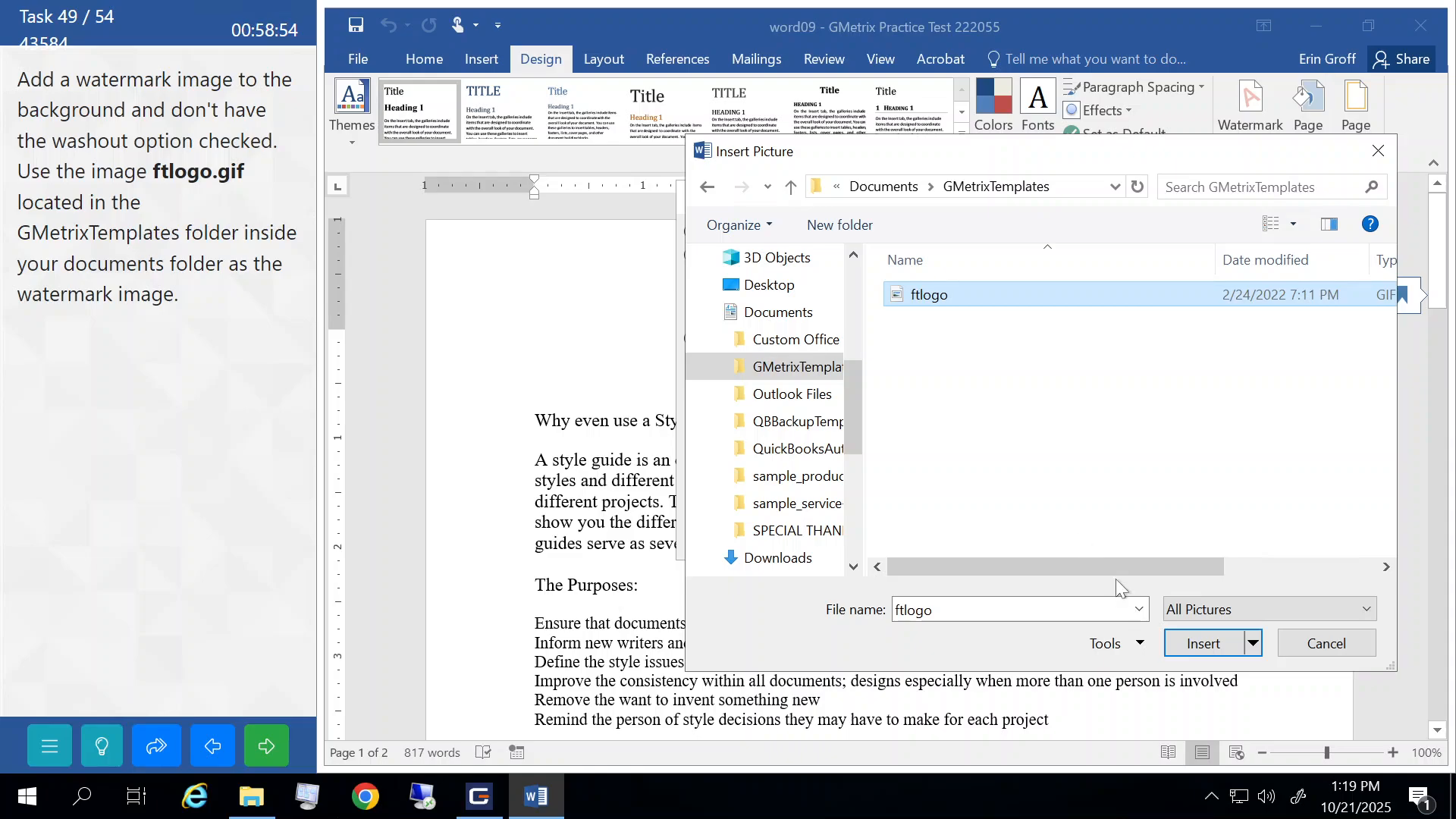
click(1198, 646)
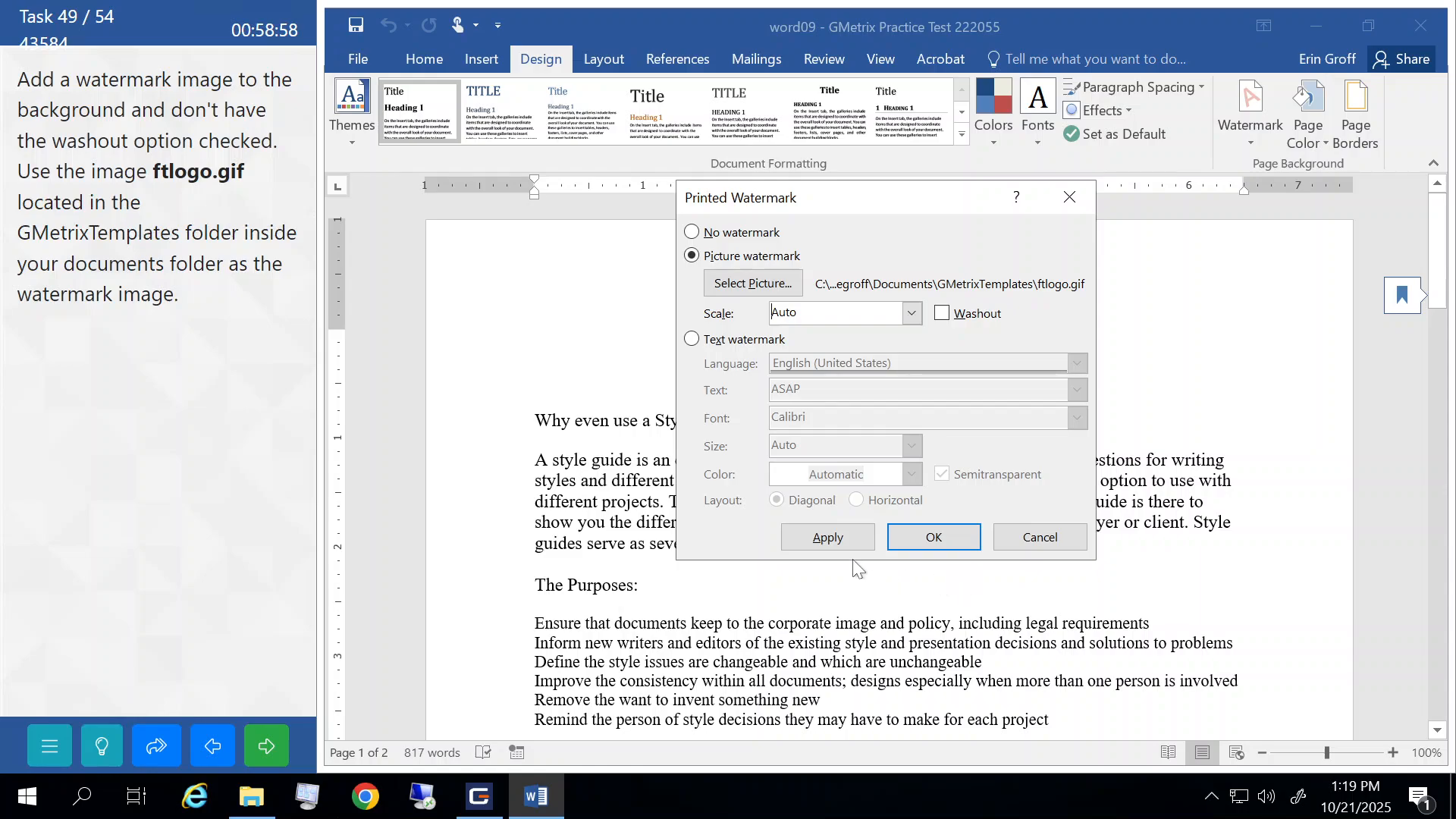
click(823, 538)
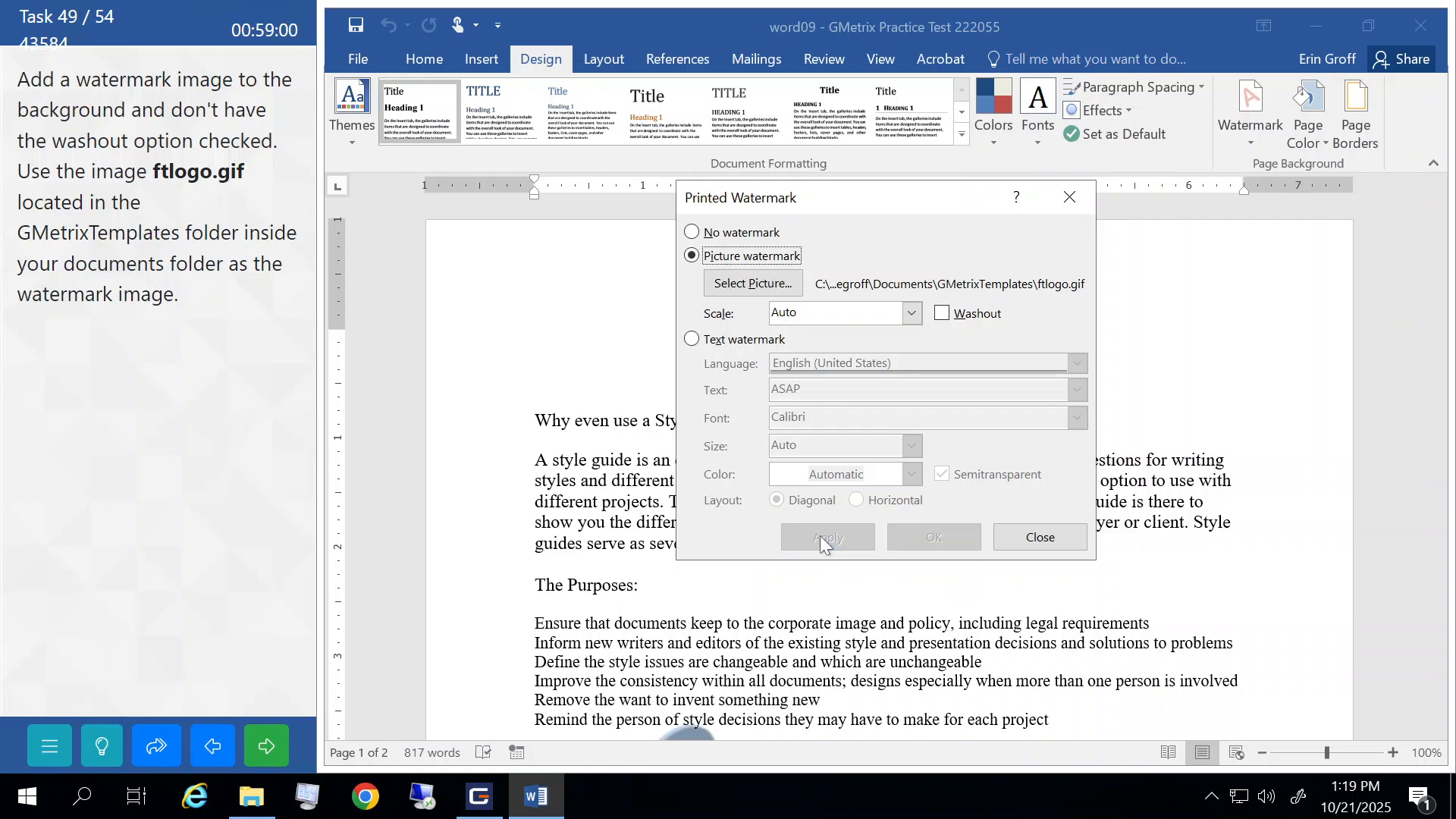
click(1039, 539)
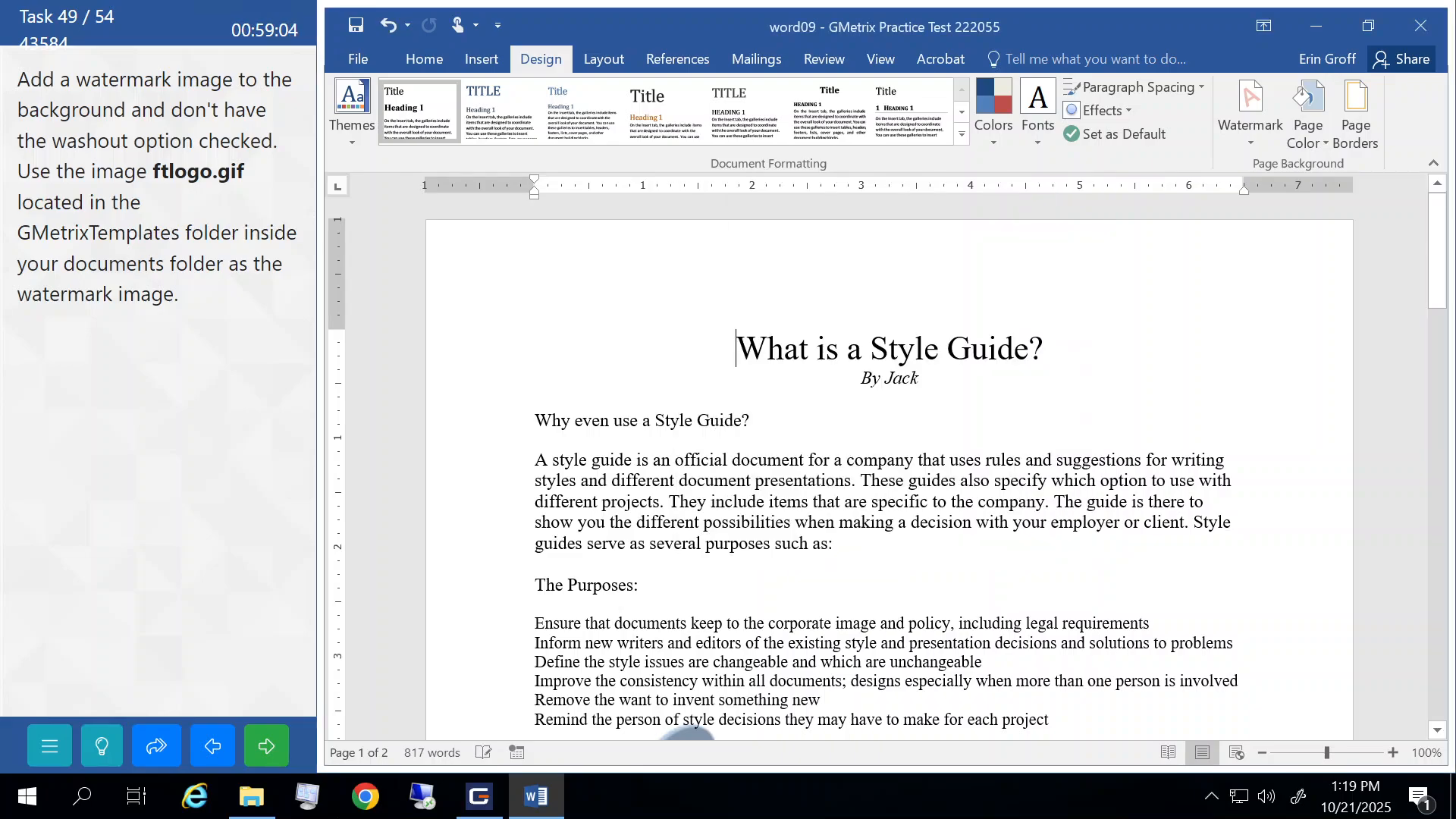
scroll(887, 466, down, 8)
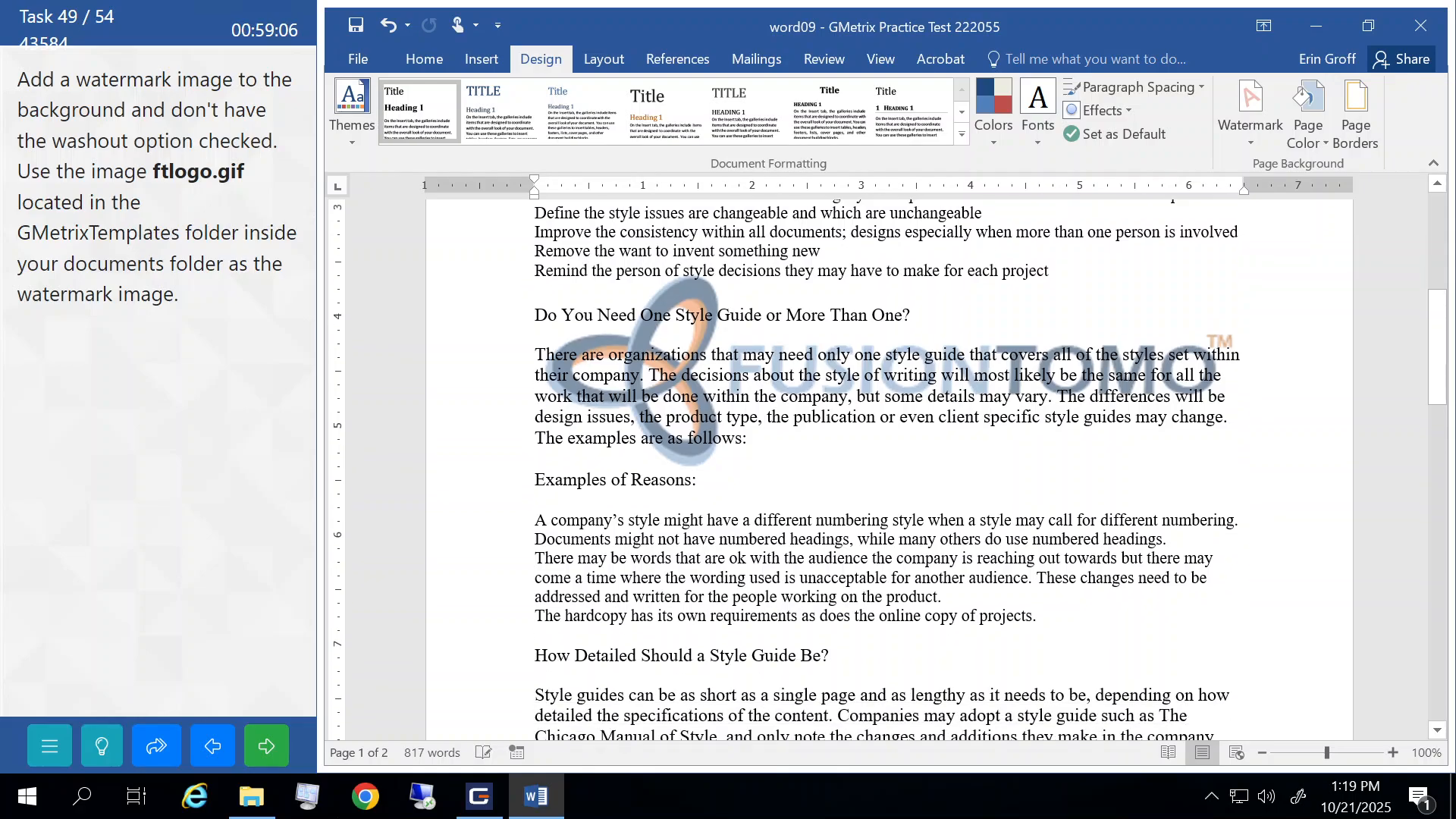
scroll(887, 467, up, 1)
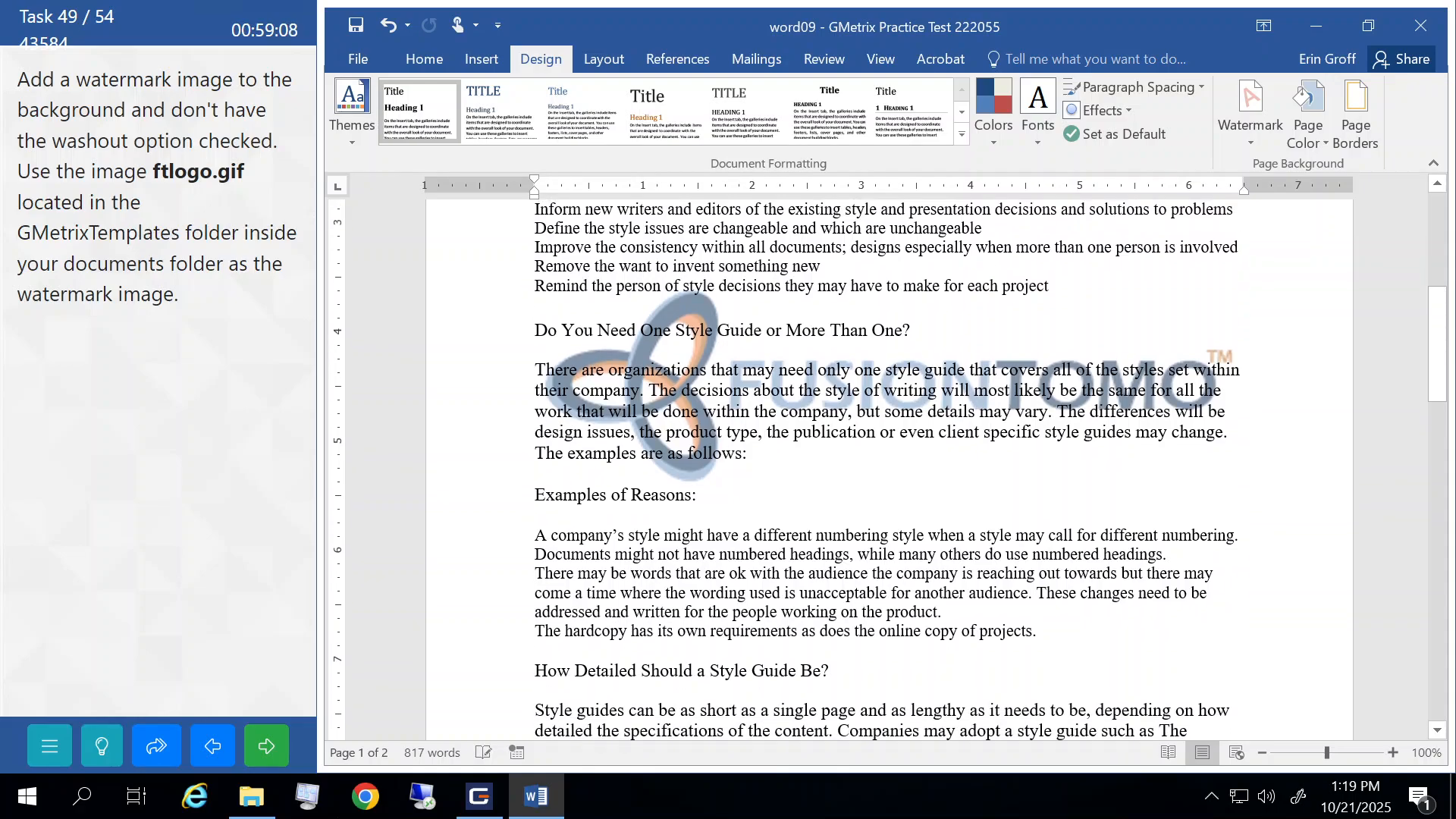
click(266, 746)
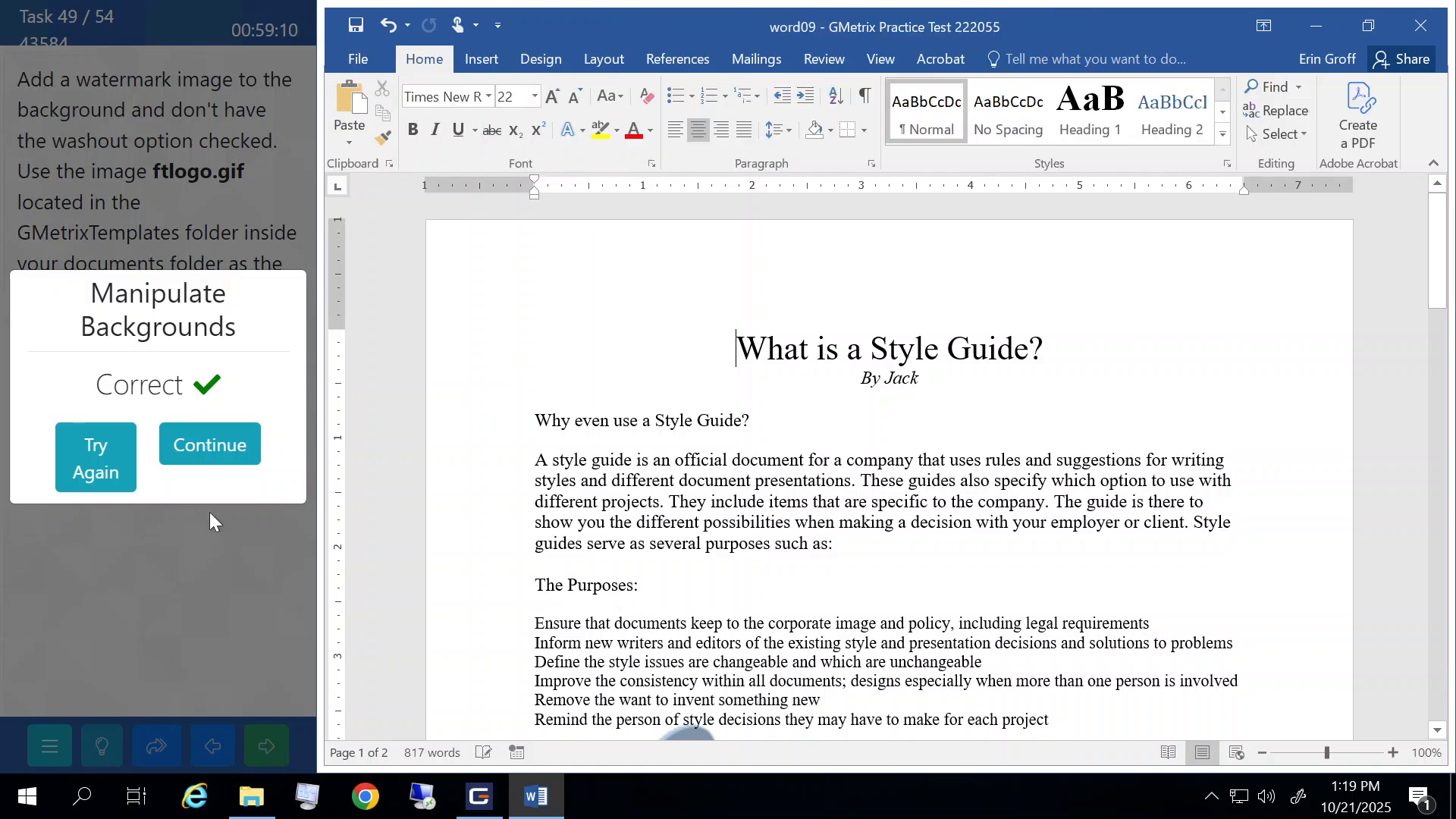
- Continue to the hiring process document and scroll to the Company presentation table
click(208, 451)
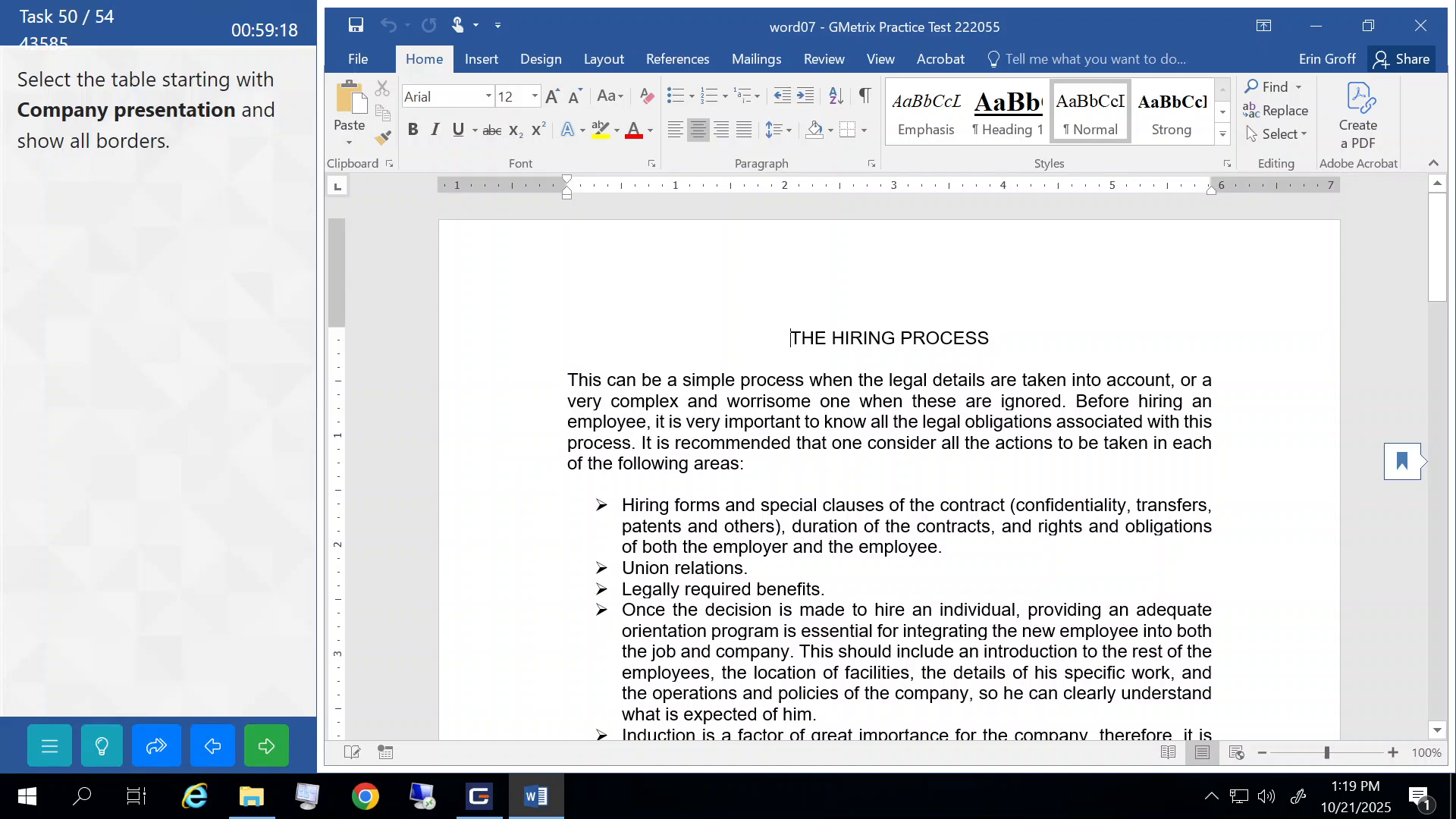
scroll(889, 471, down, 15)
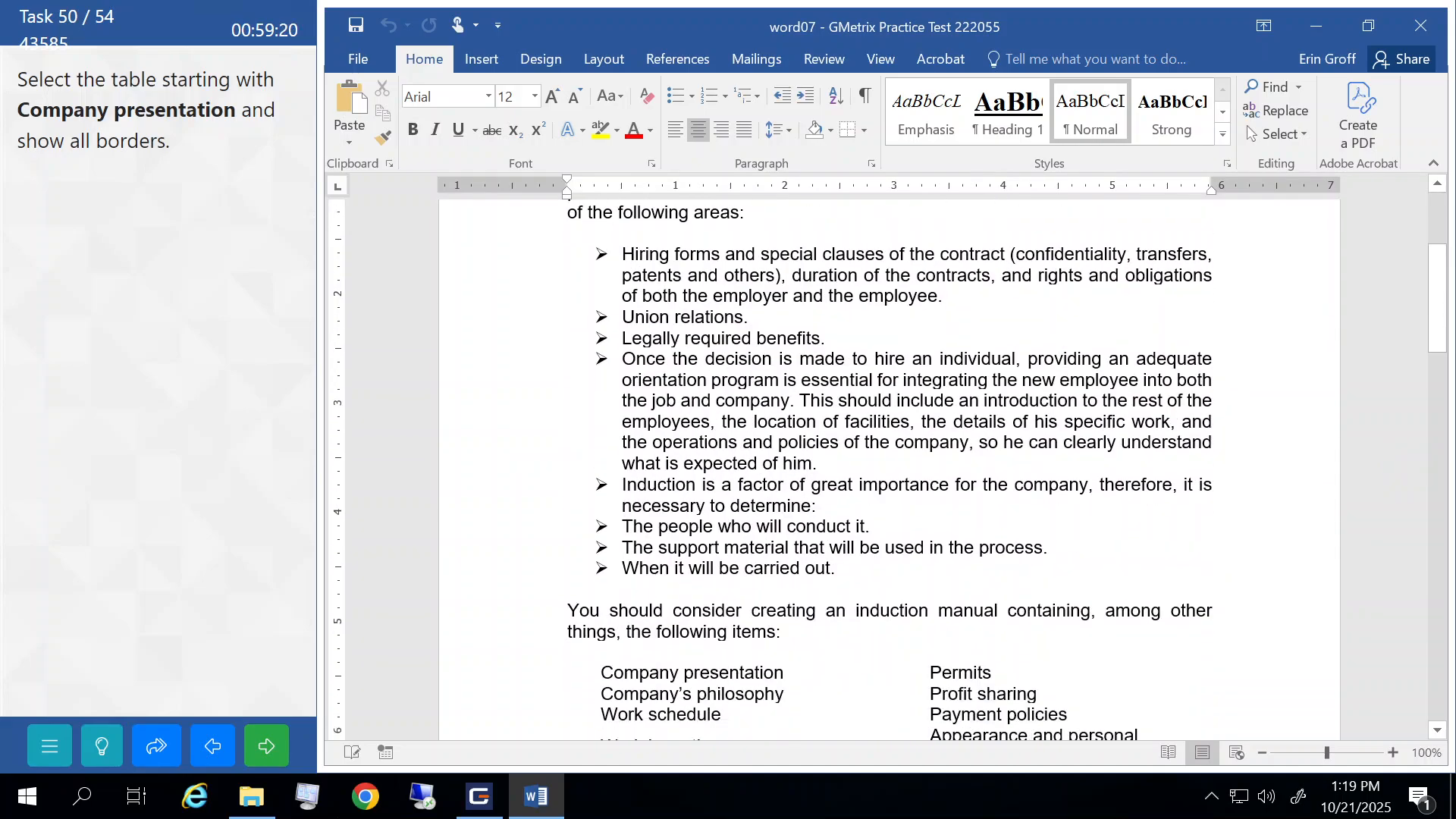
scroll(889, 470, down, 10)
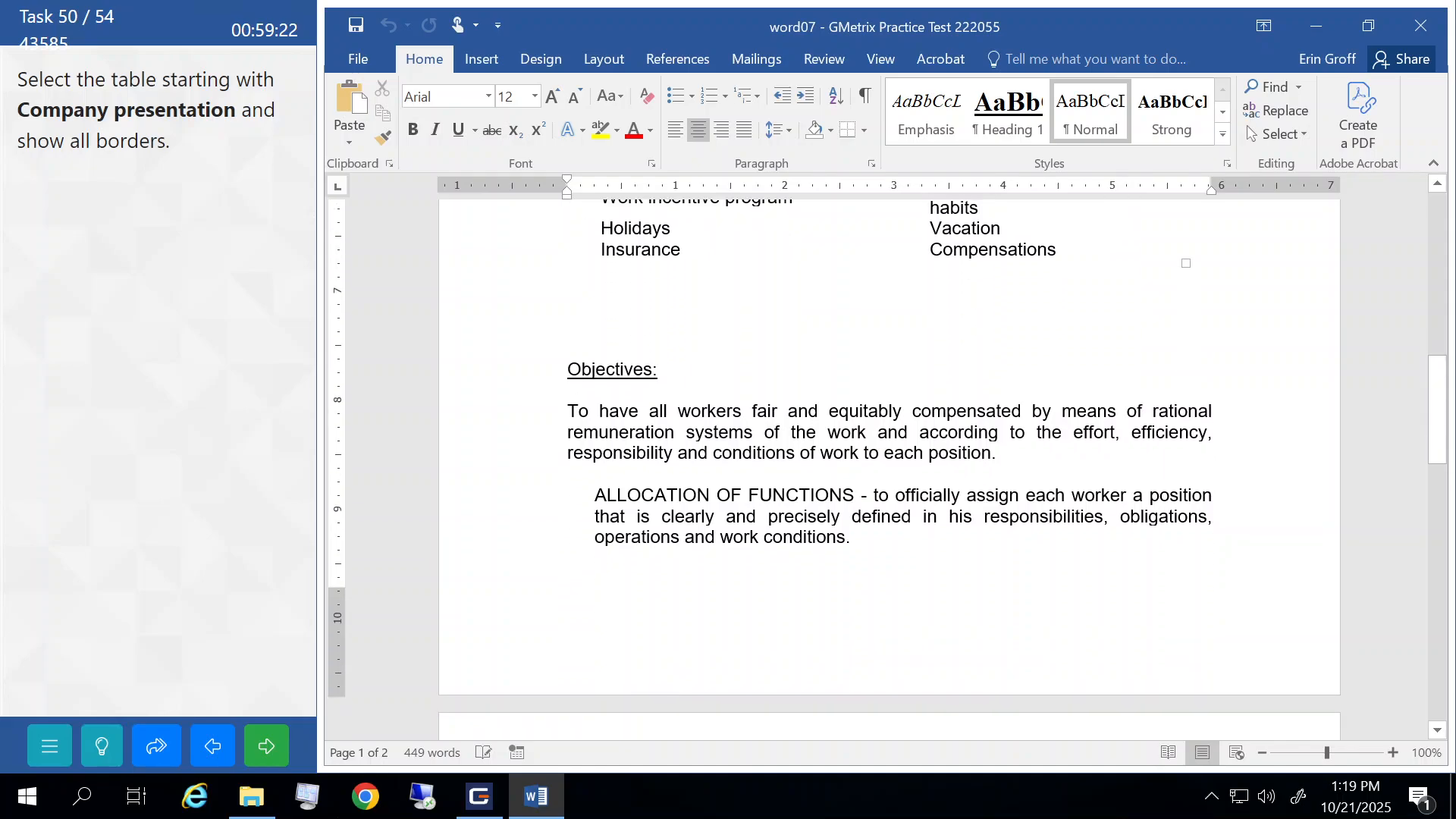
scroll(889, 470, down, 10)
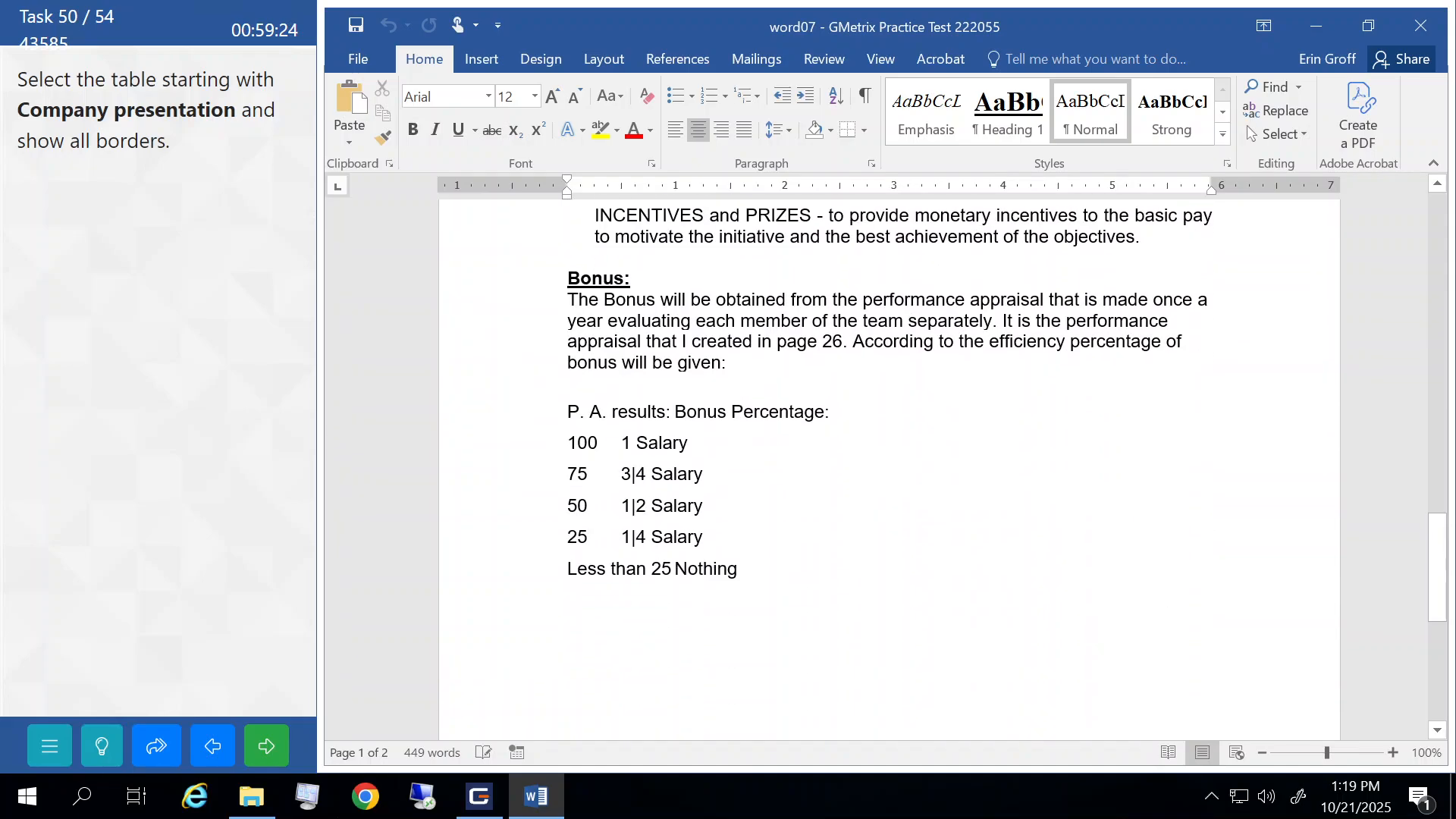
scroll(890, 471, up, 19)
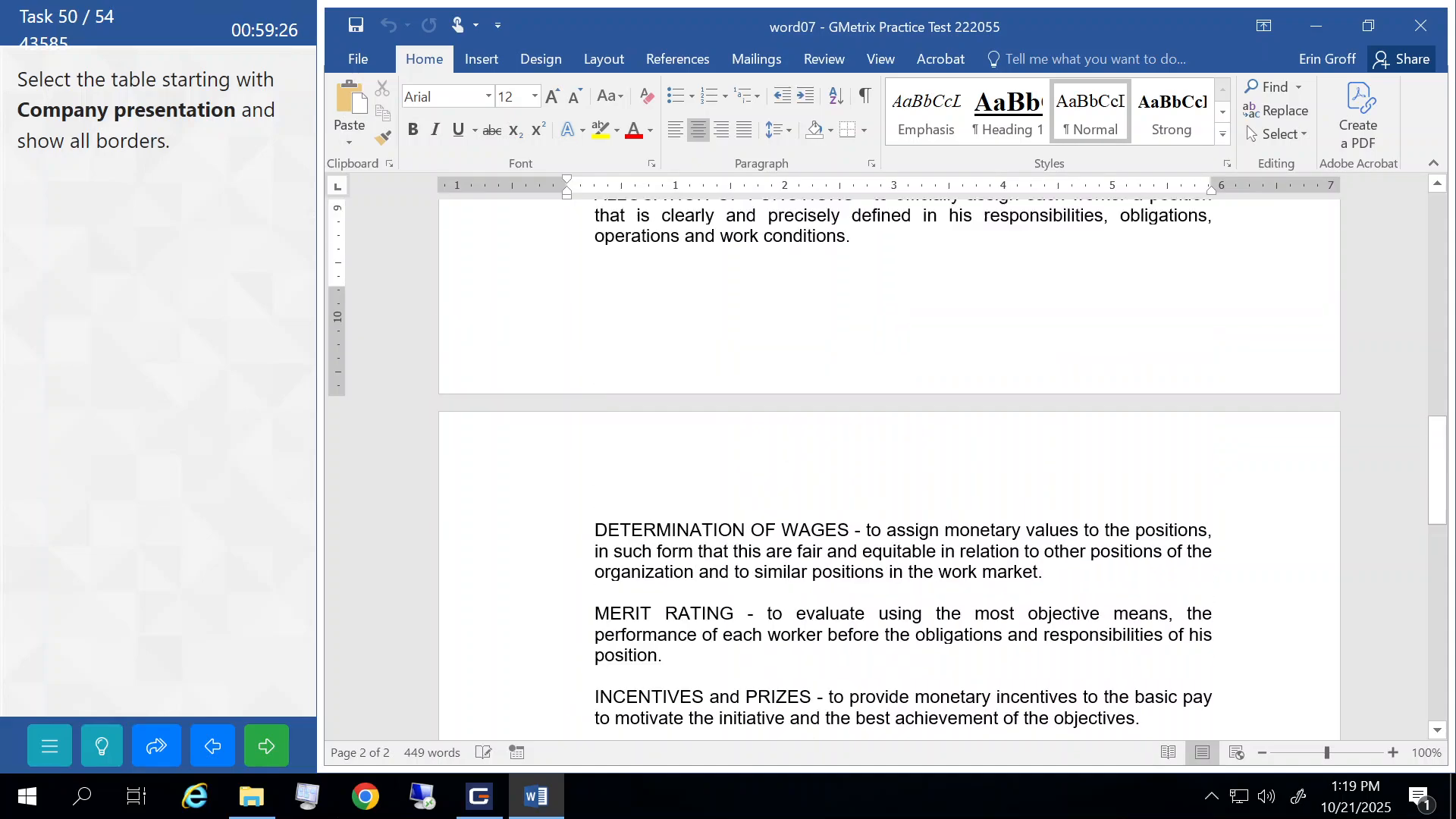
scroll(889, 470, up, 2)
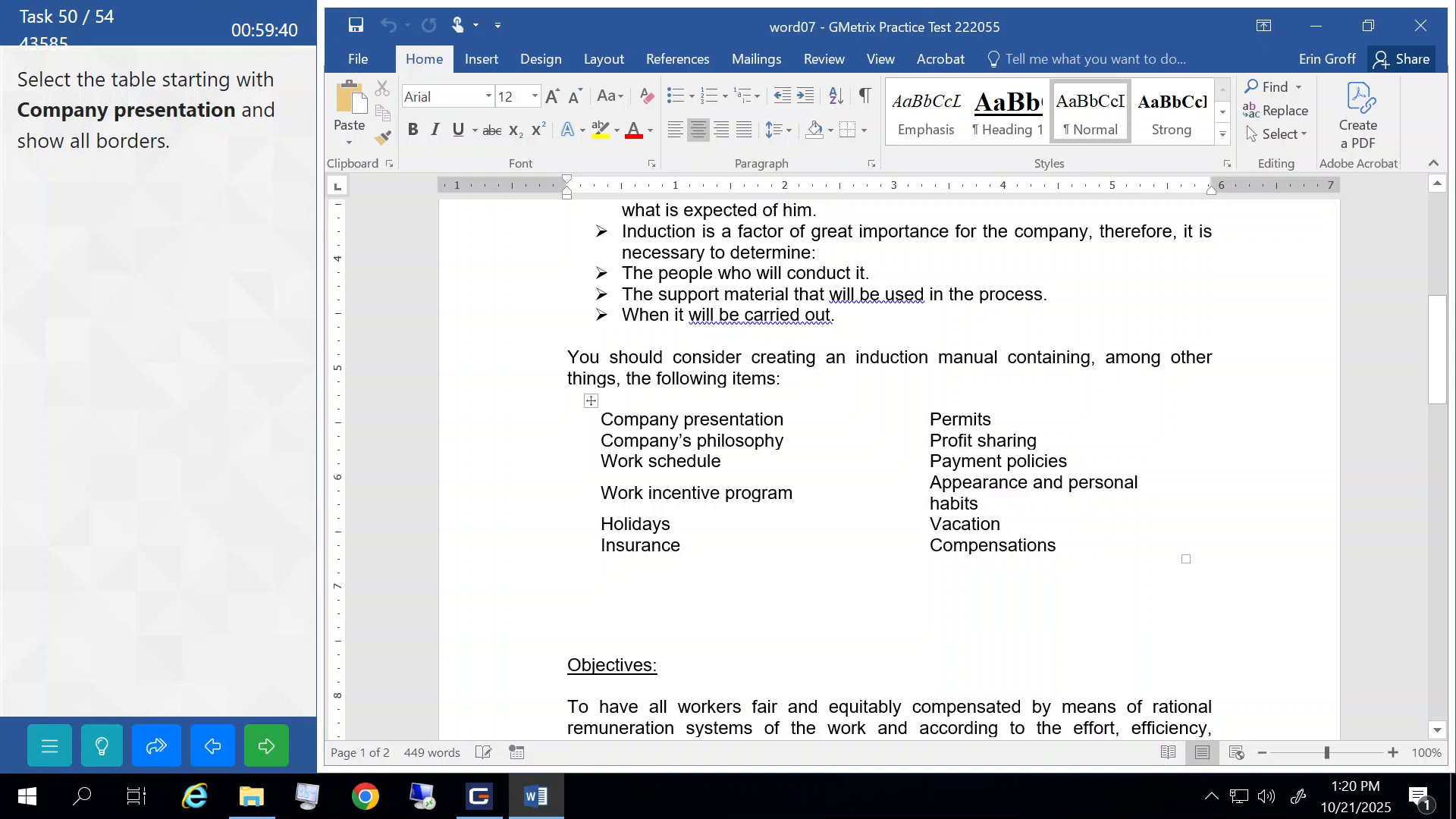
- Apply All Borders to the Company presentation table and submit the task
click(592, 402)
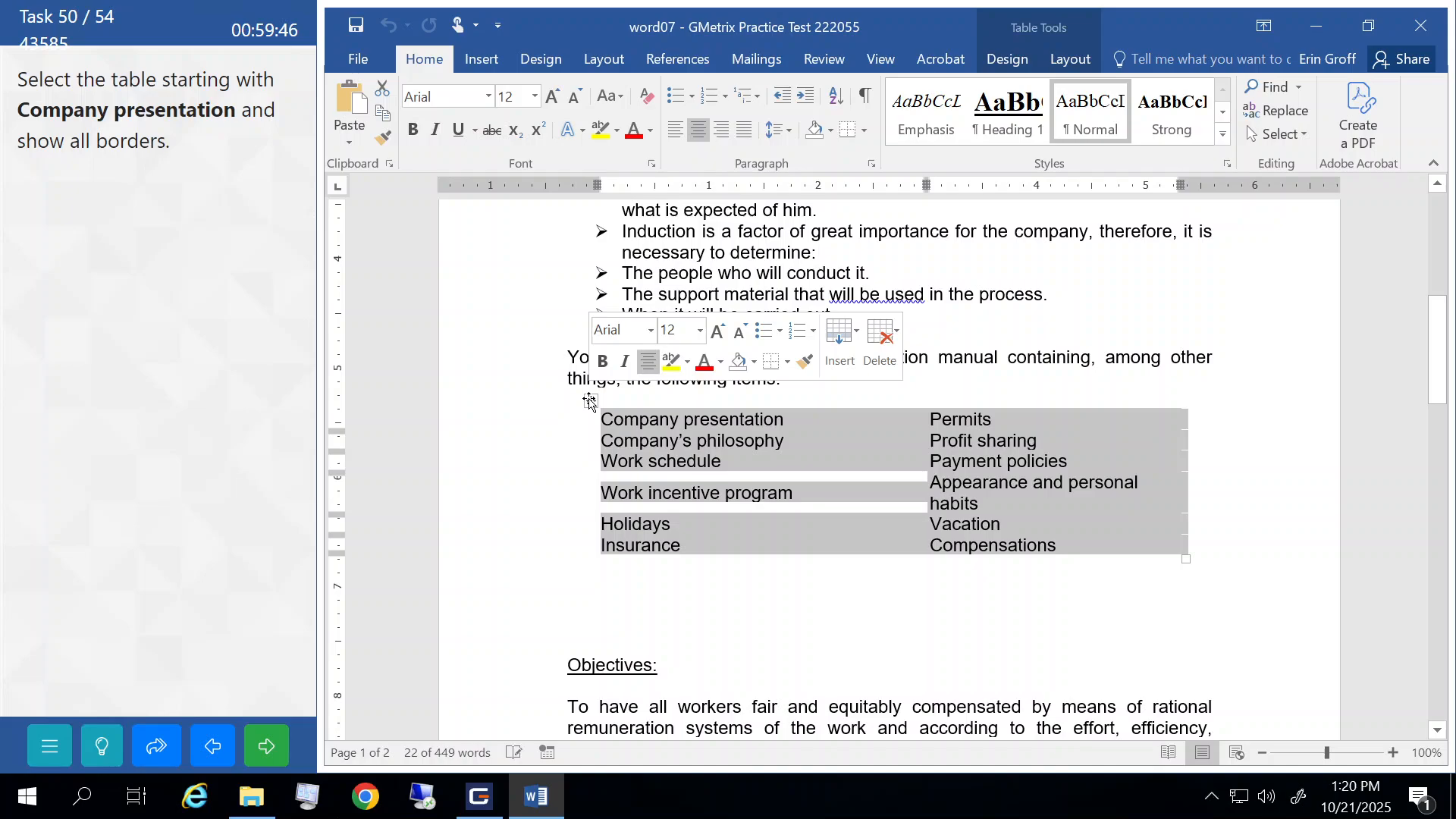
click(1022, 69)
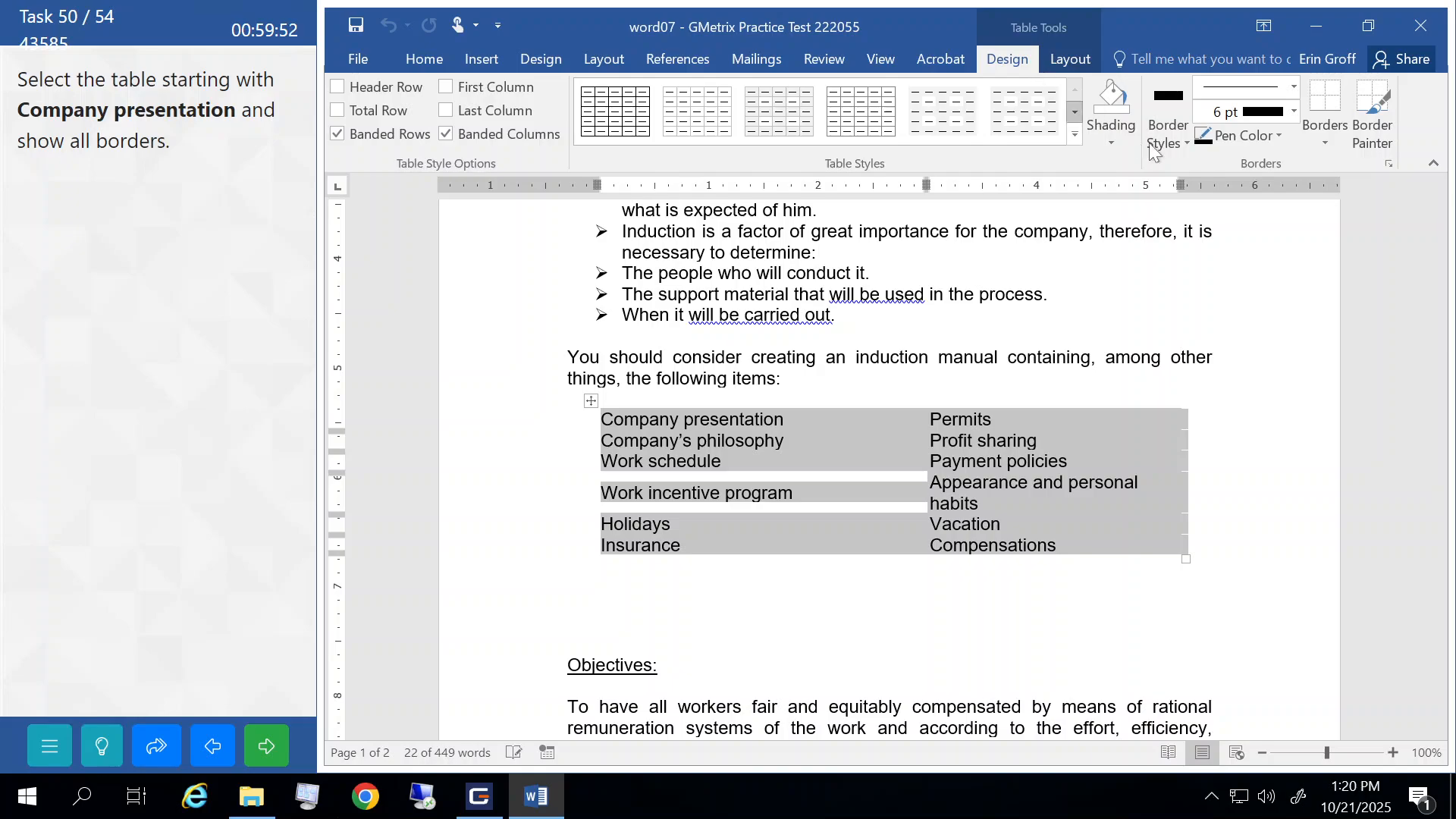
click(1323, 143)
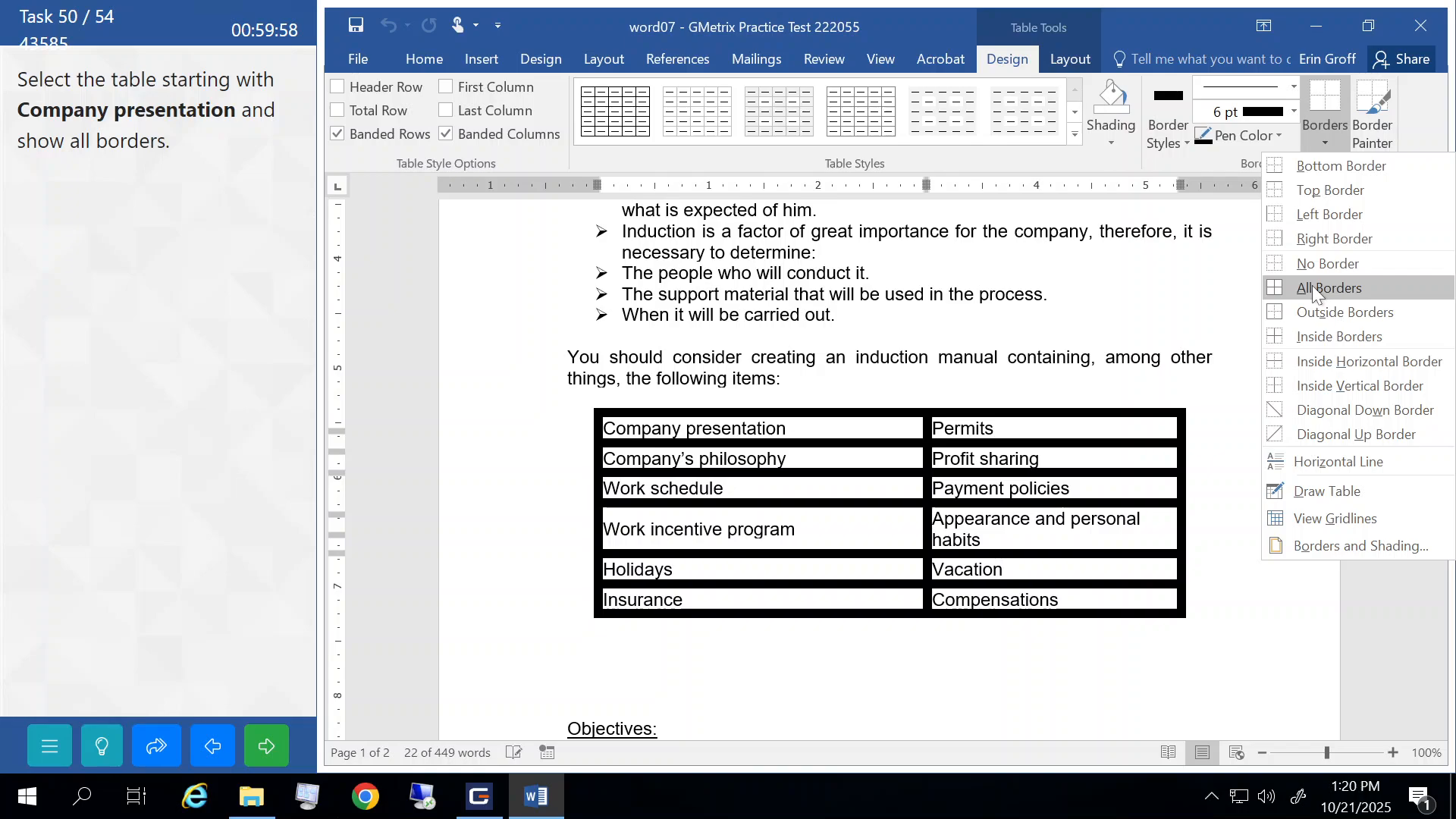
click(1314, 289)
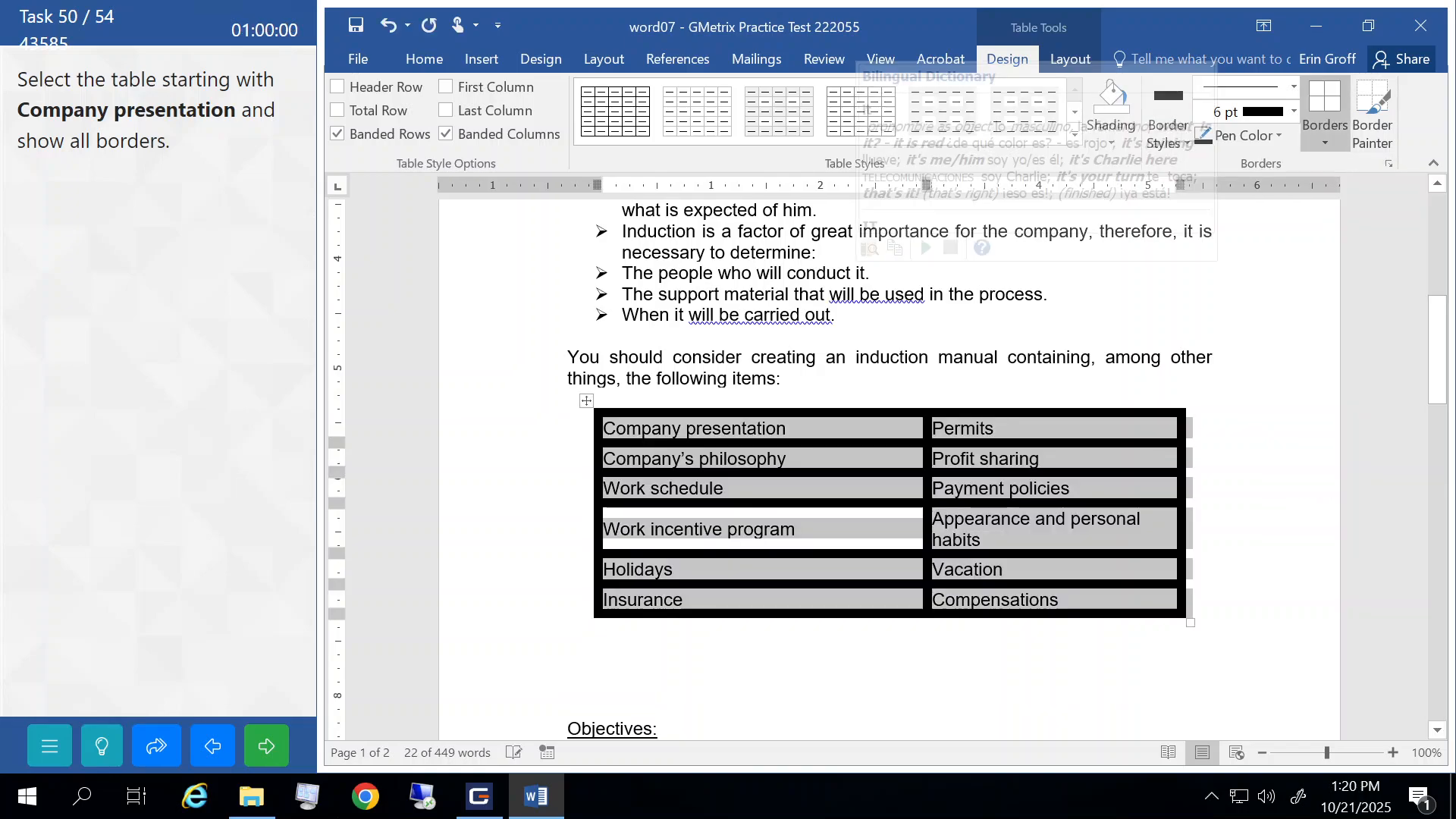
click(689, 358)
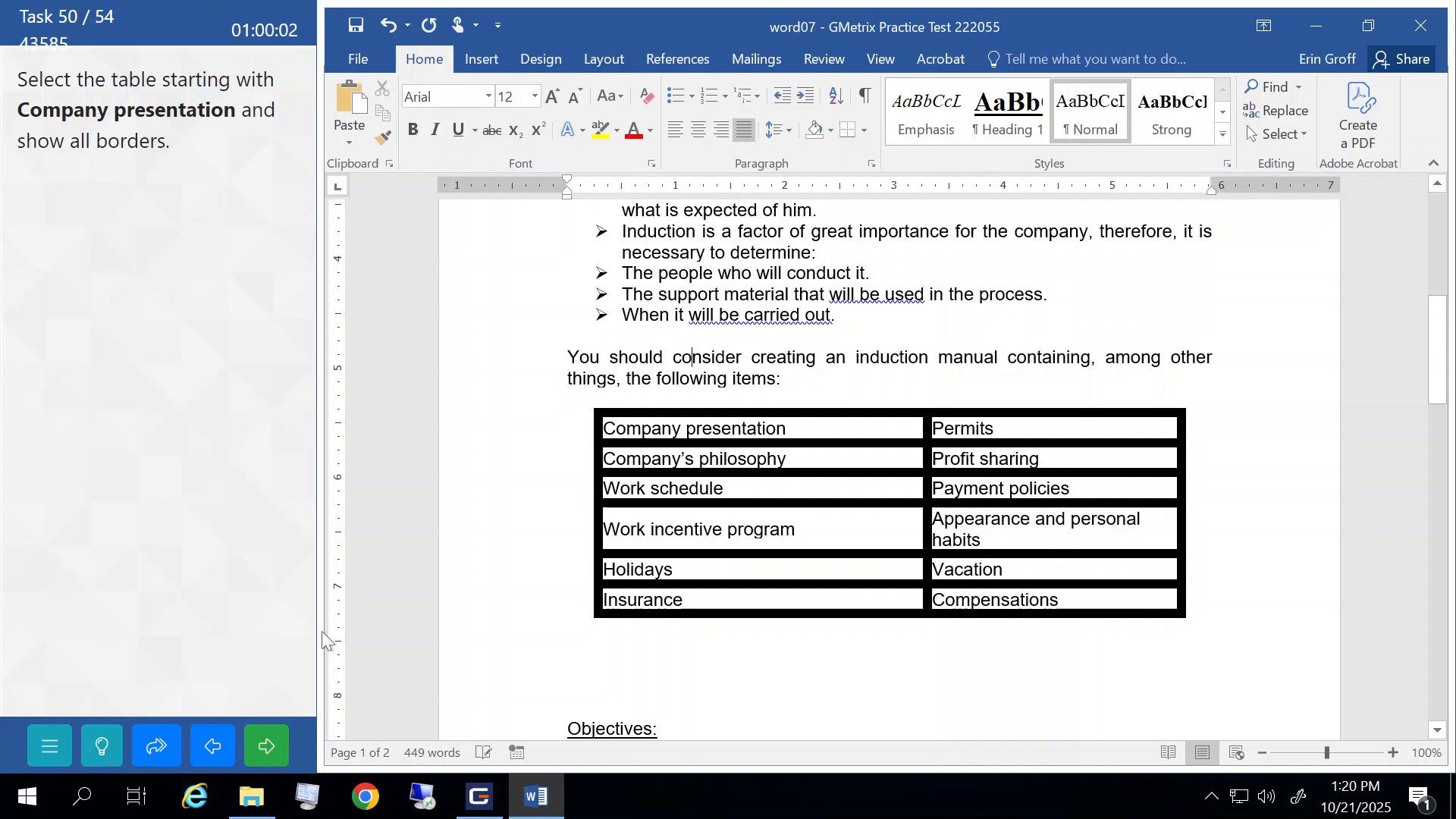
click(262, 746)
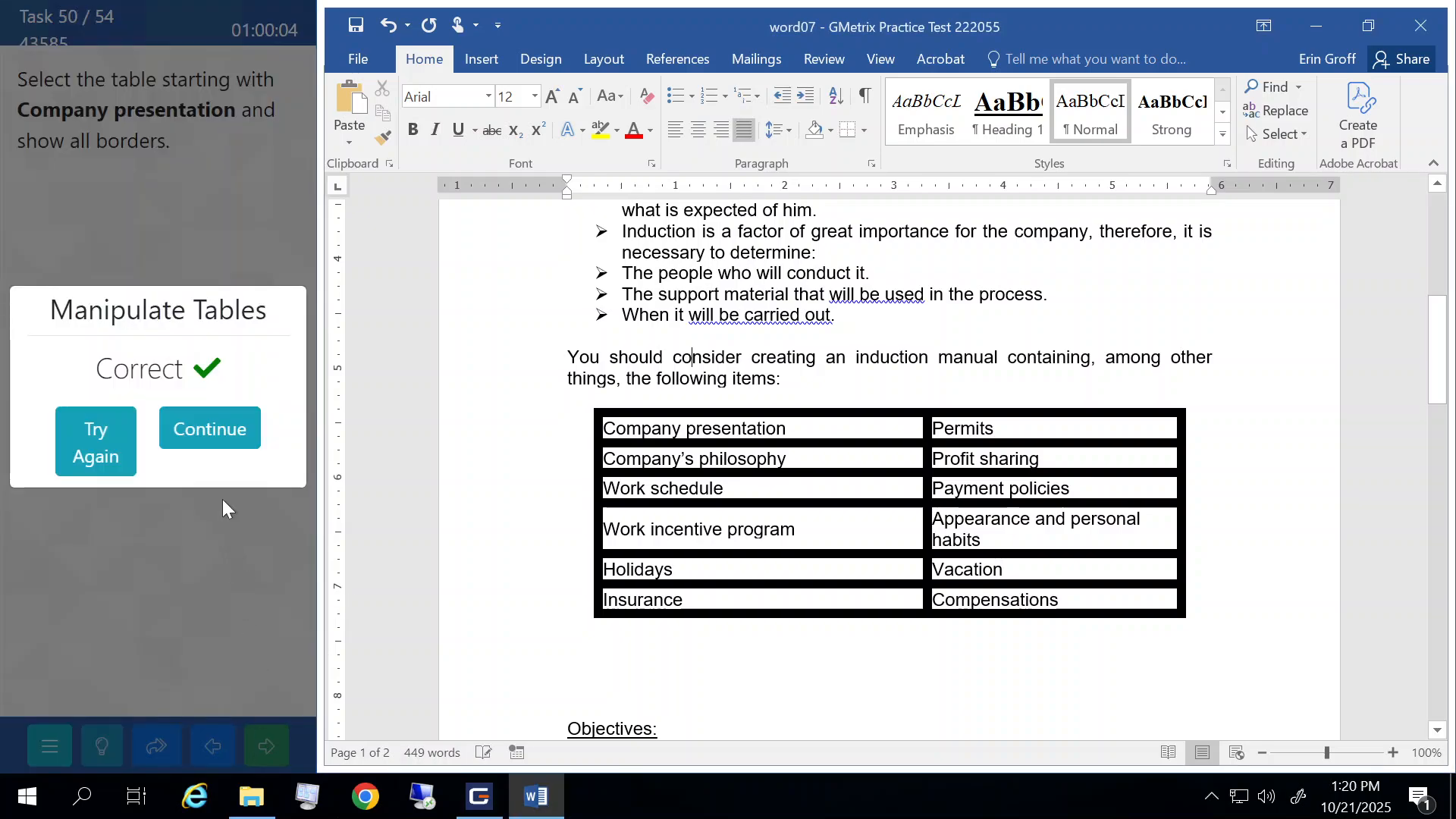
click(215, 446)
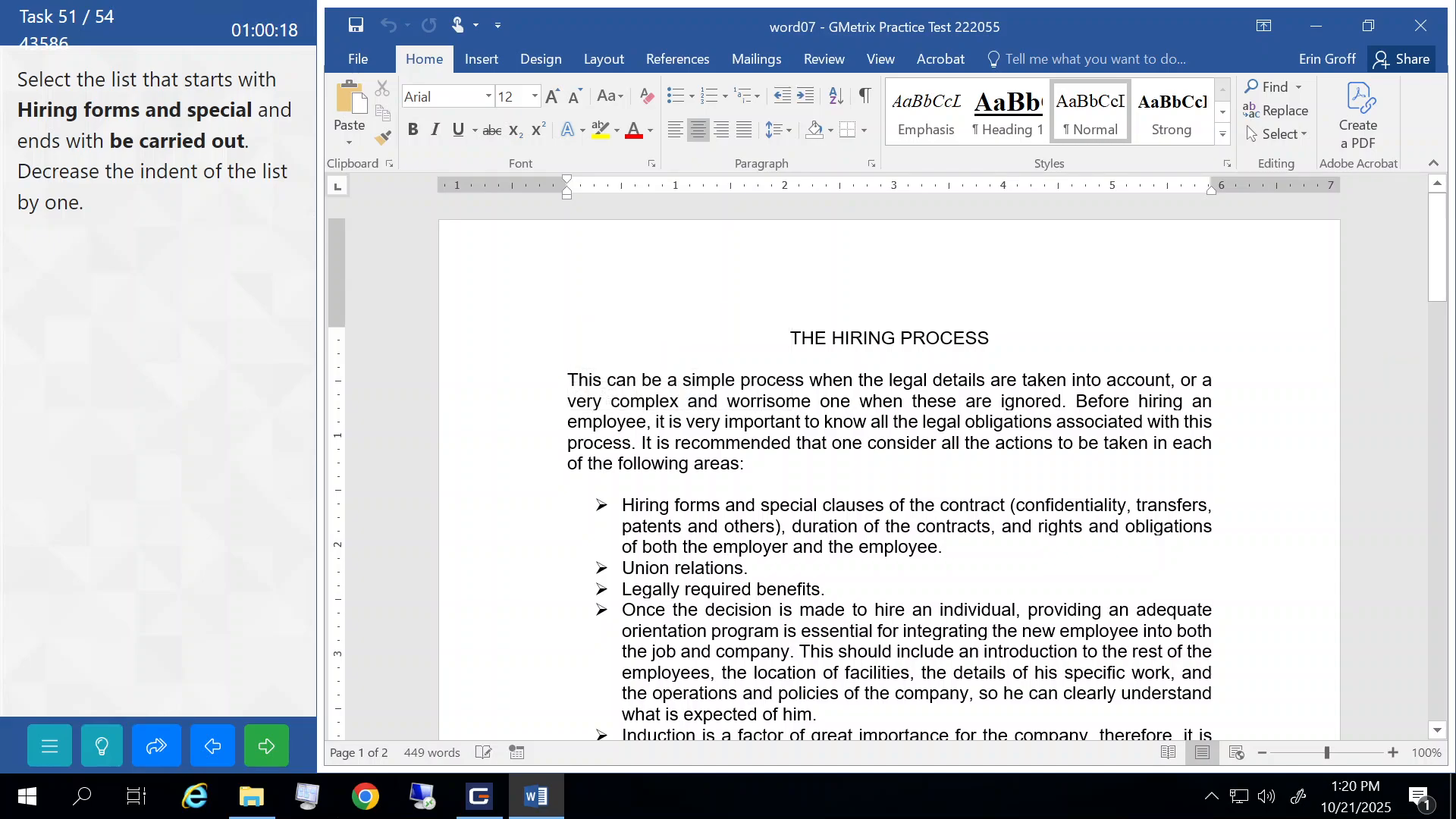
- Decrease the indent of the bullet list from Hiring forms to When it will be carried out once, then submit
scroll(887, 470, down, 1)
scroll(887, 470, down, 1)
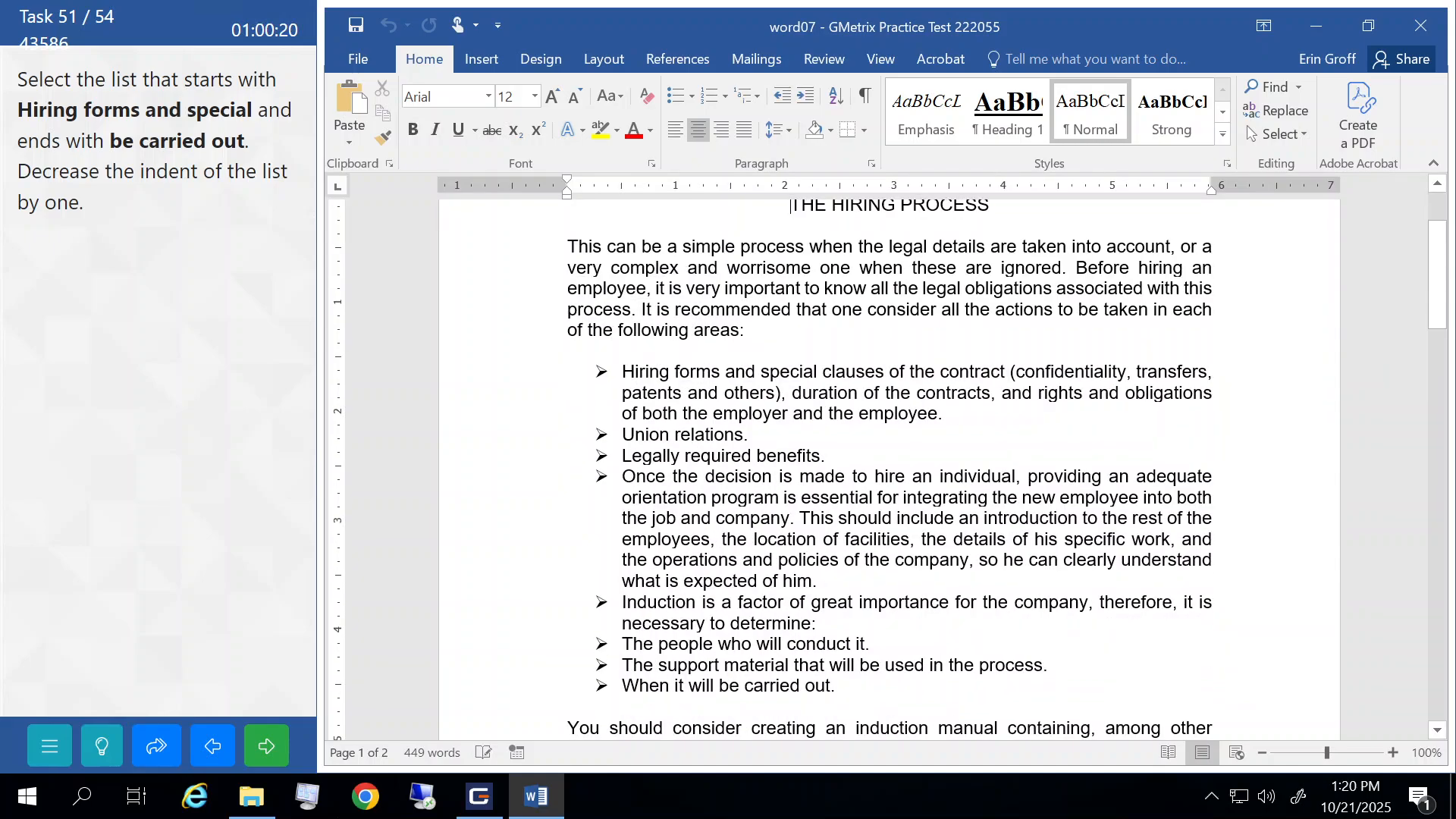
drag(479, 382, 481, 701)
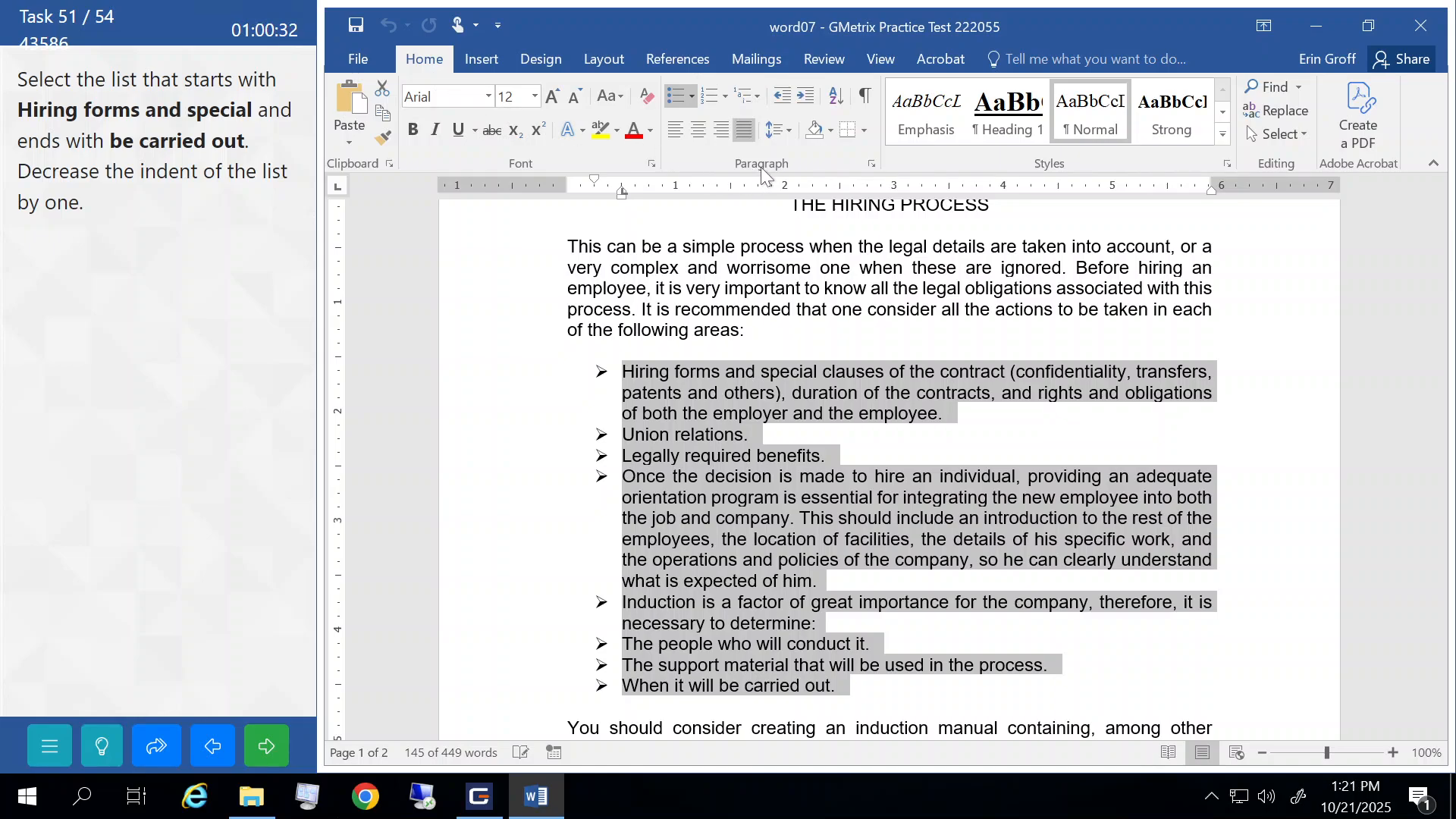
click(786, 92)
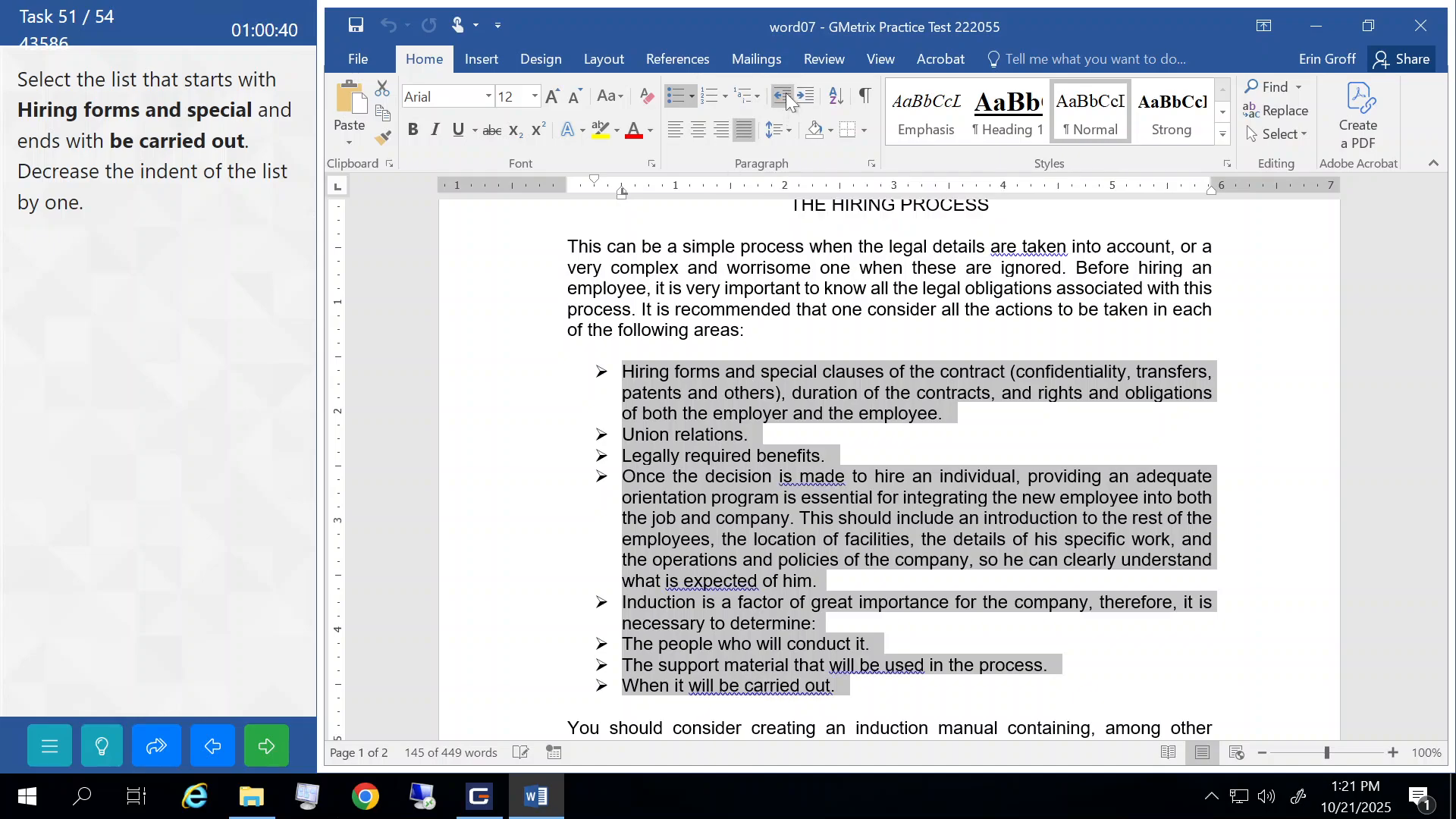
click(786, 97)
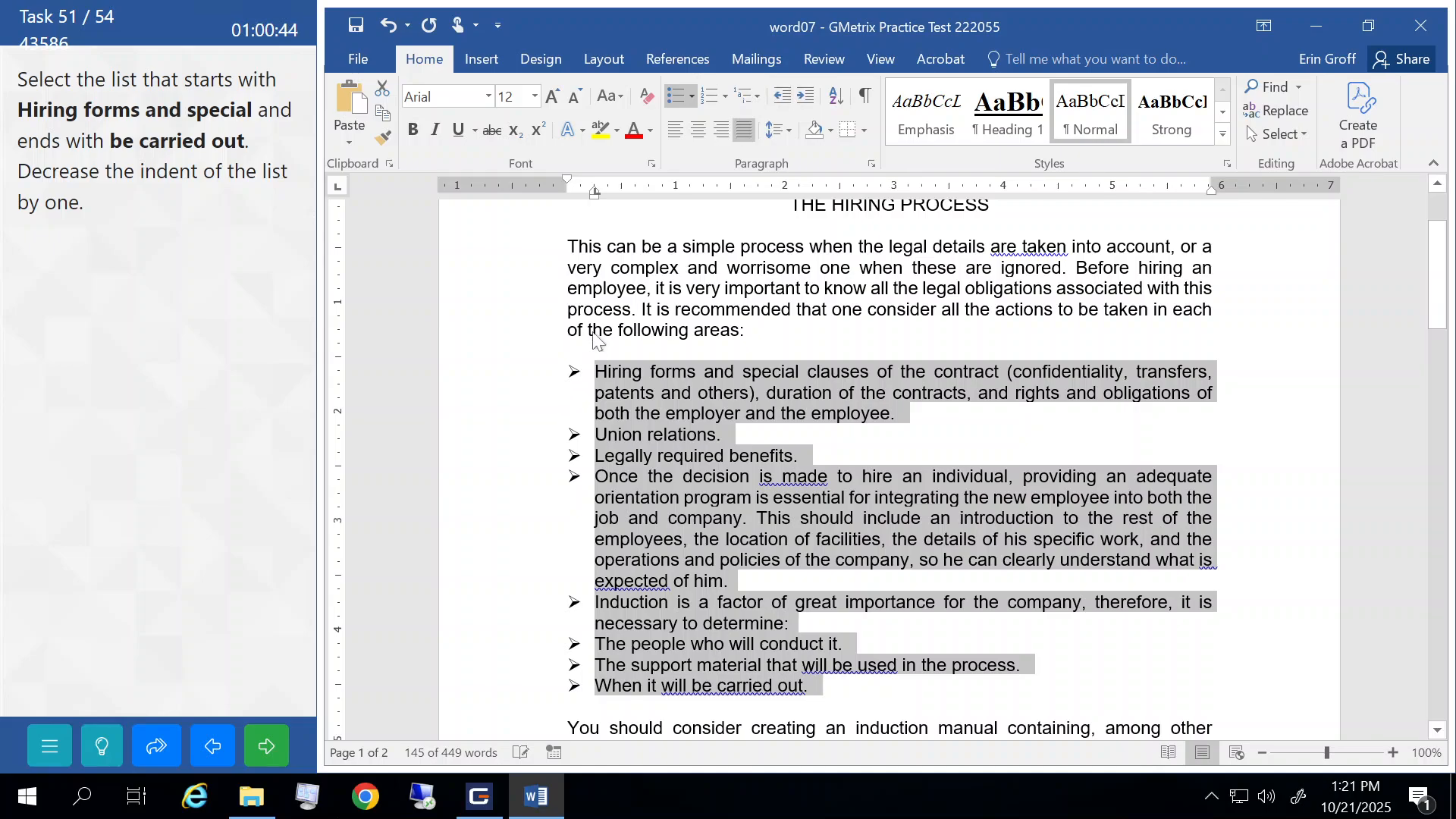
click(628, 311)
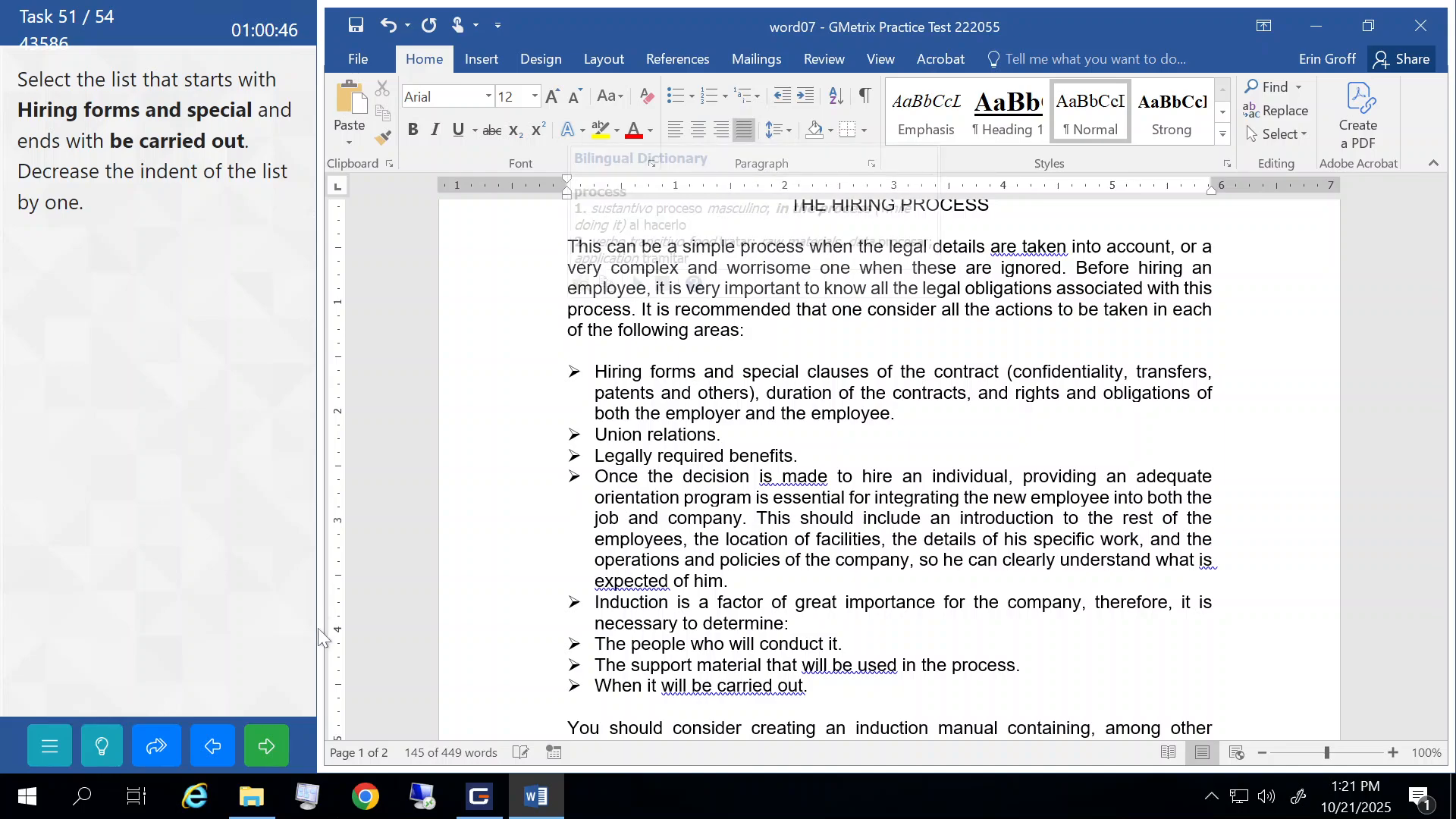
click(266, 746)
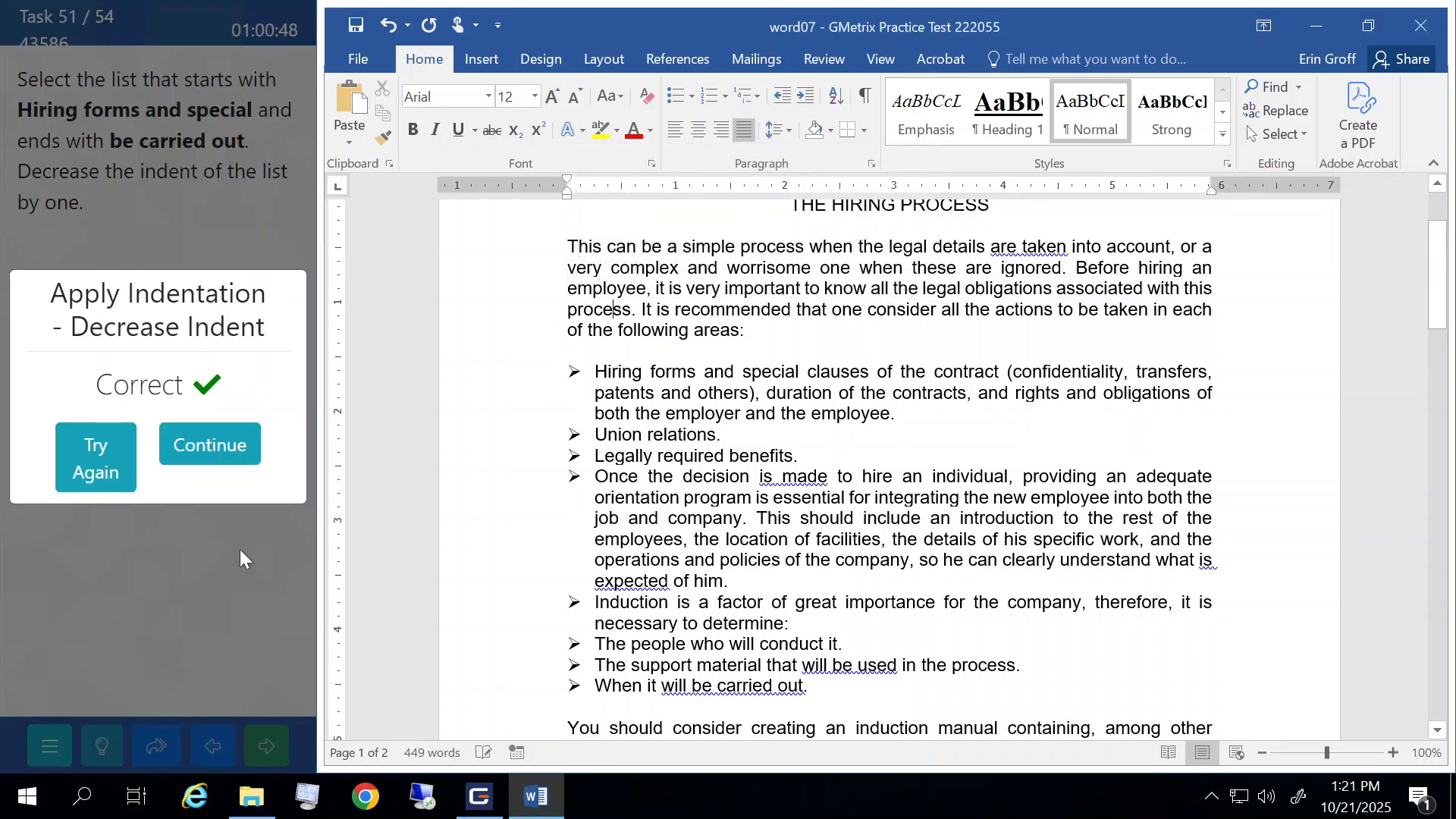
click(234, 460)
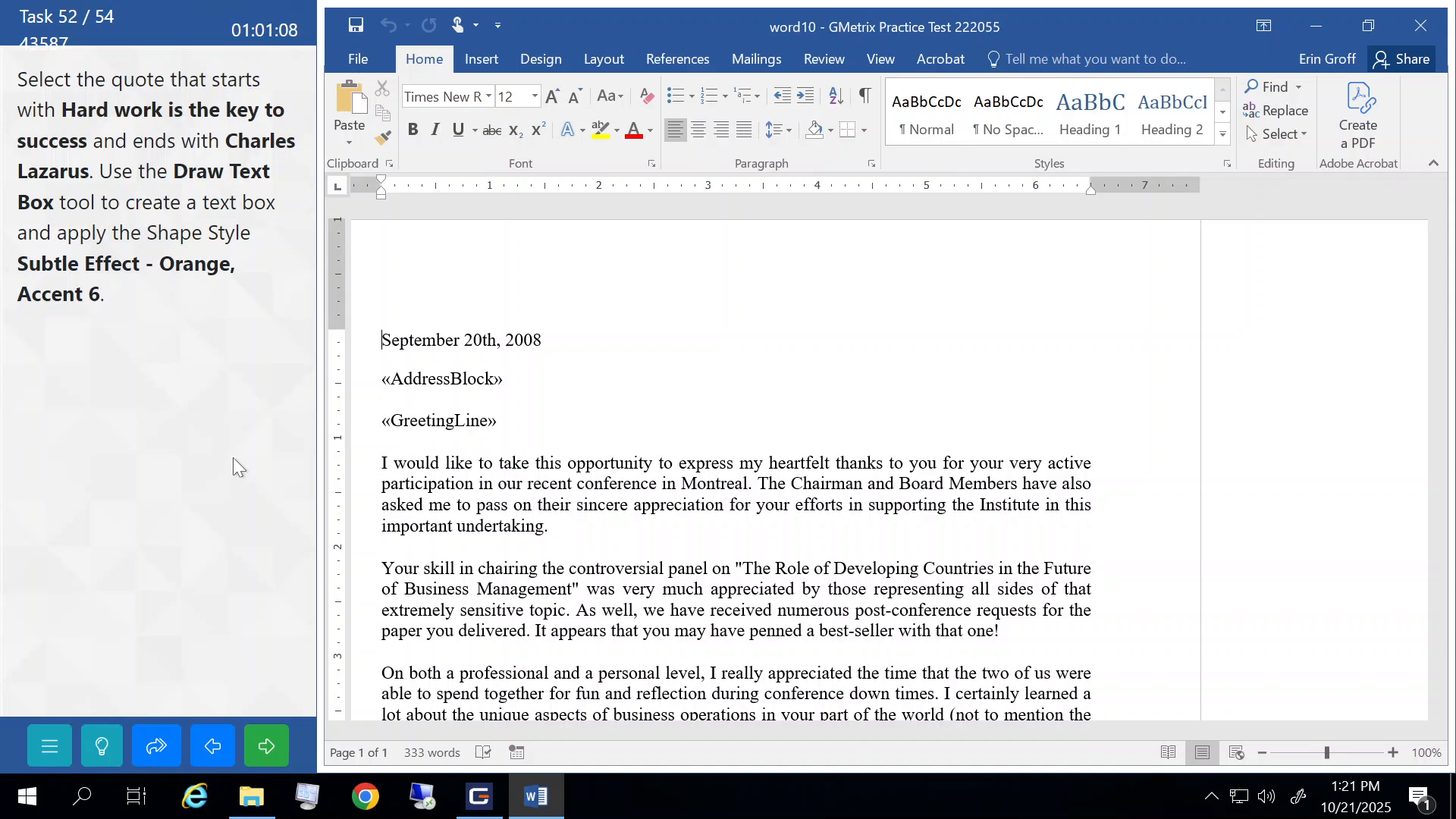
- Wrap the 'Hard work is the key to success' quote and its attribution in a drawn text box
scroll(389, 462, down, 2)
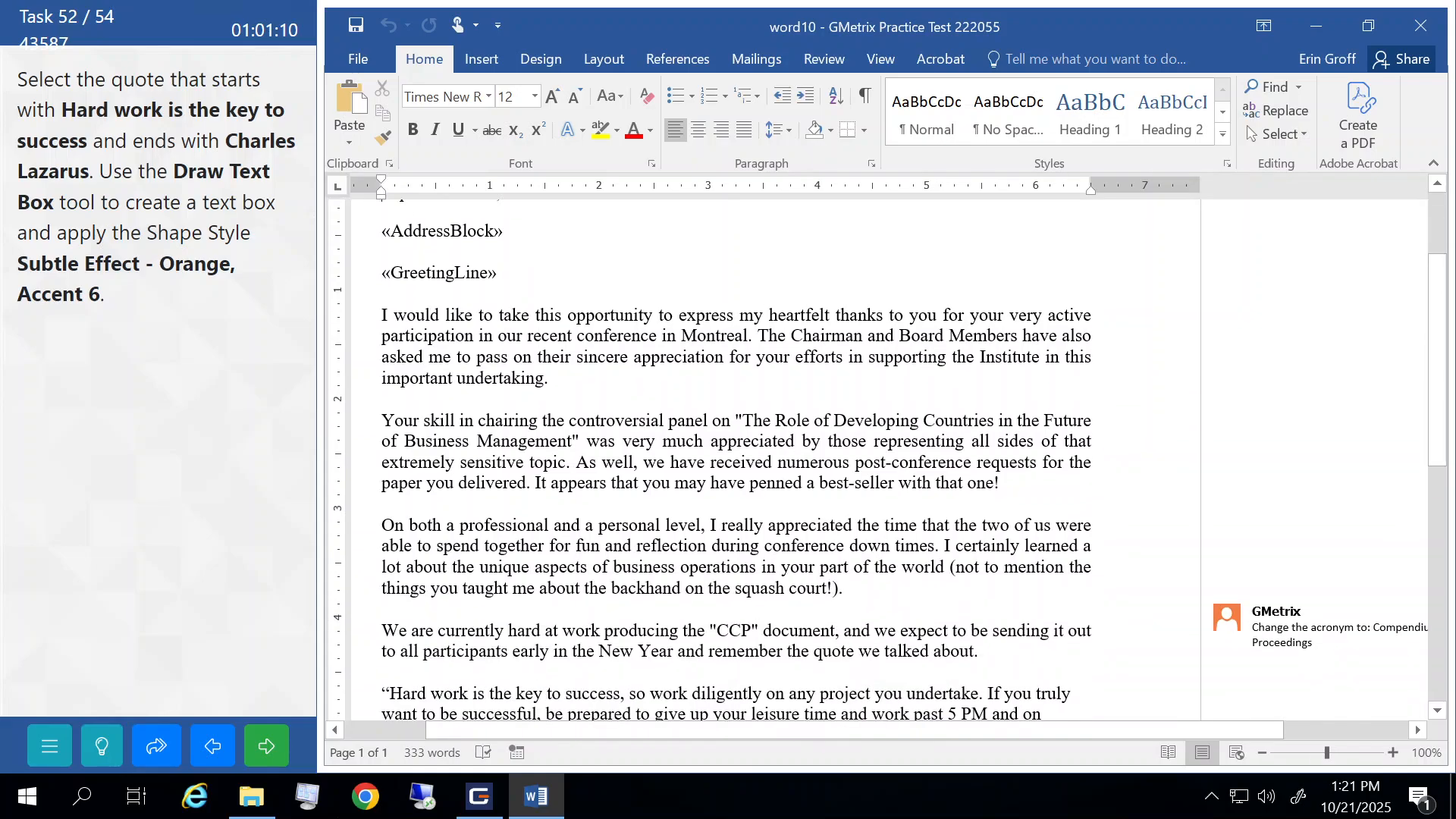
scroll(735, 454, down, 2)
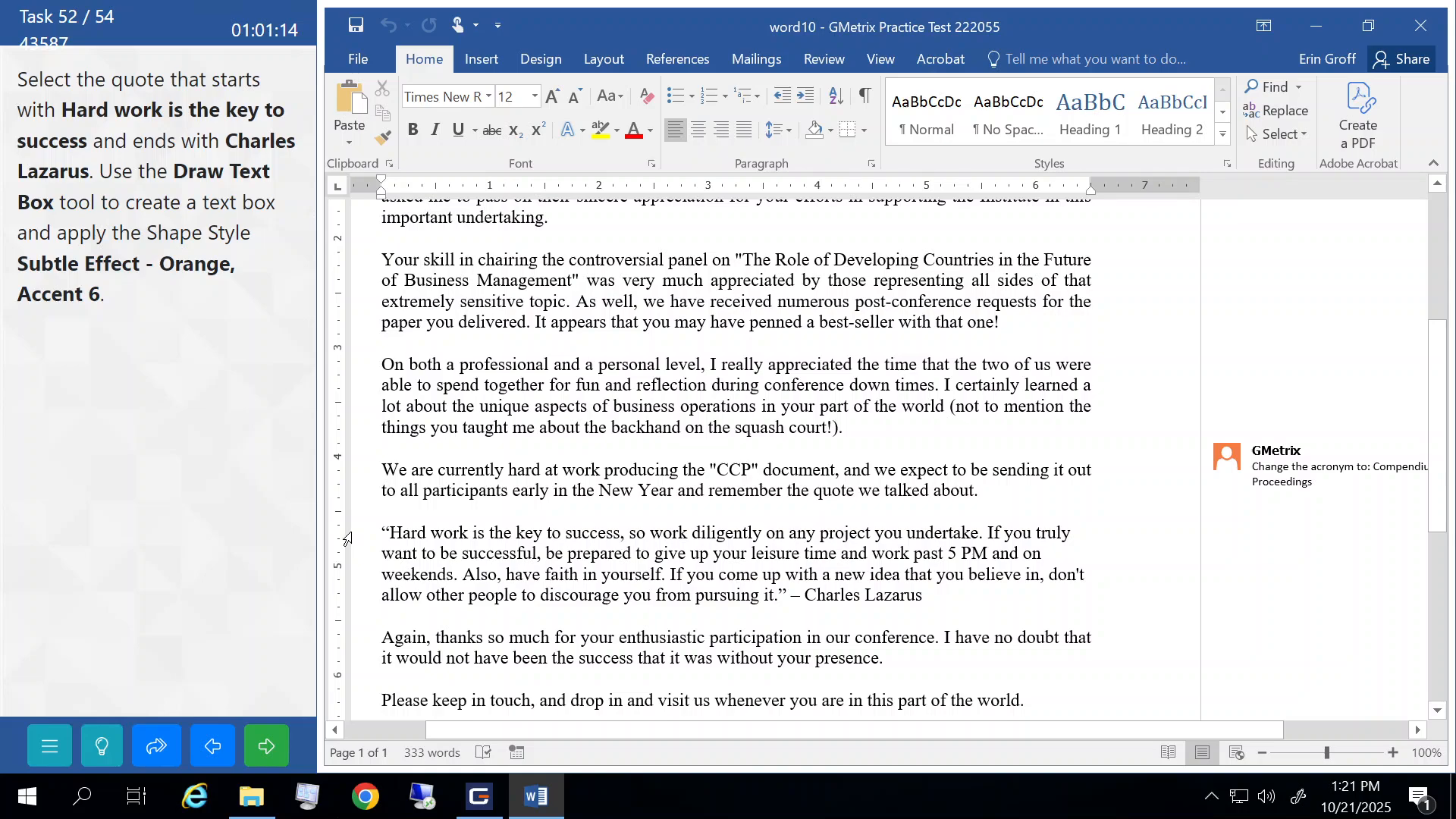
drag(353, 537, 378, 598)
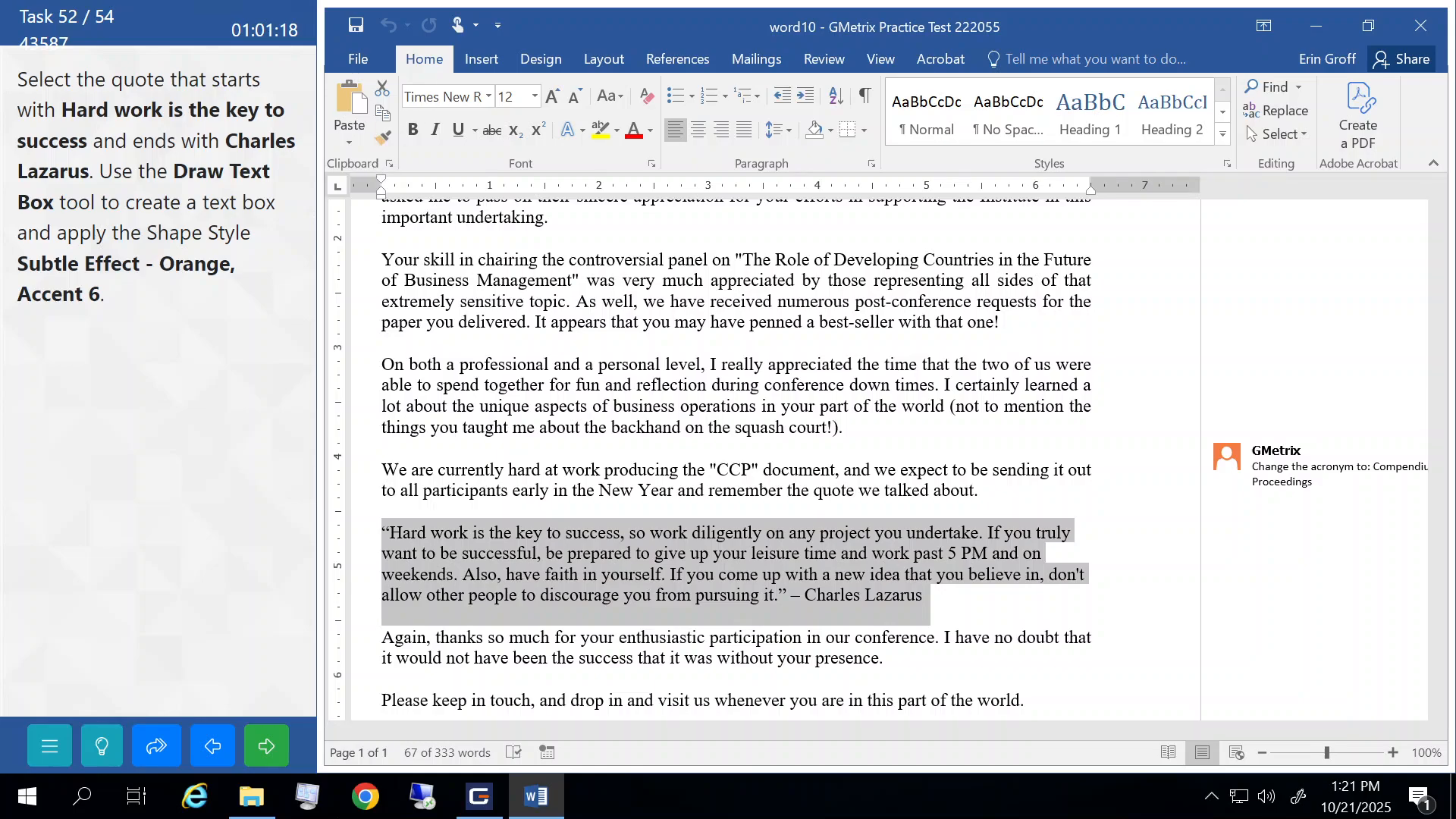
click(482, 59)
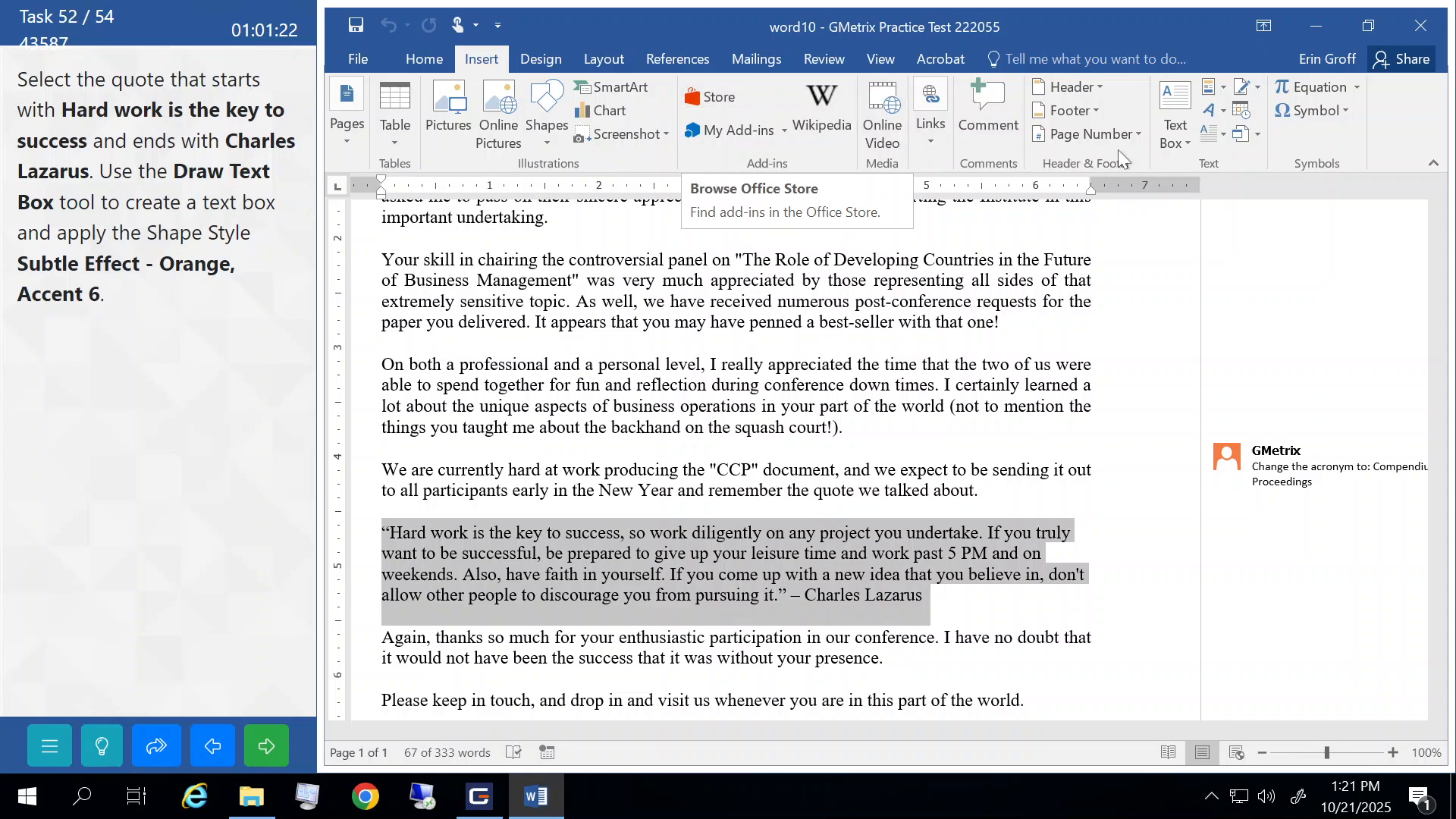
click(1172, 143)
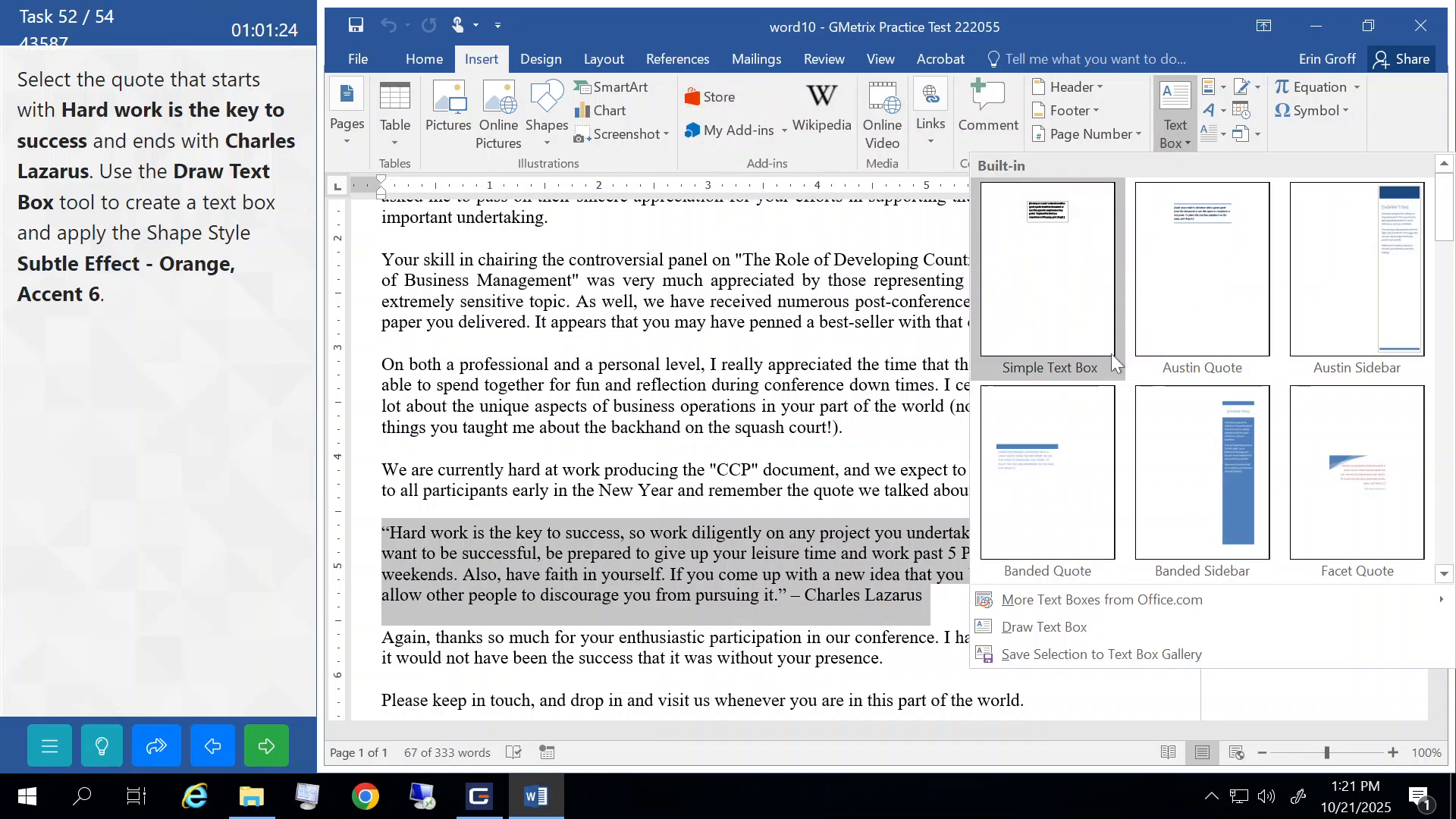
click(1037, 626)
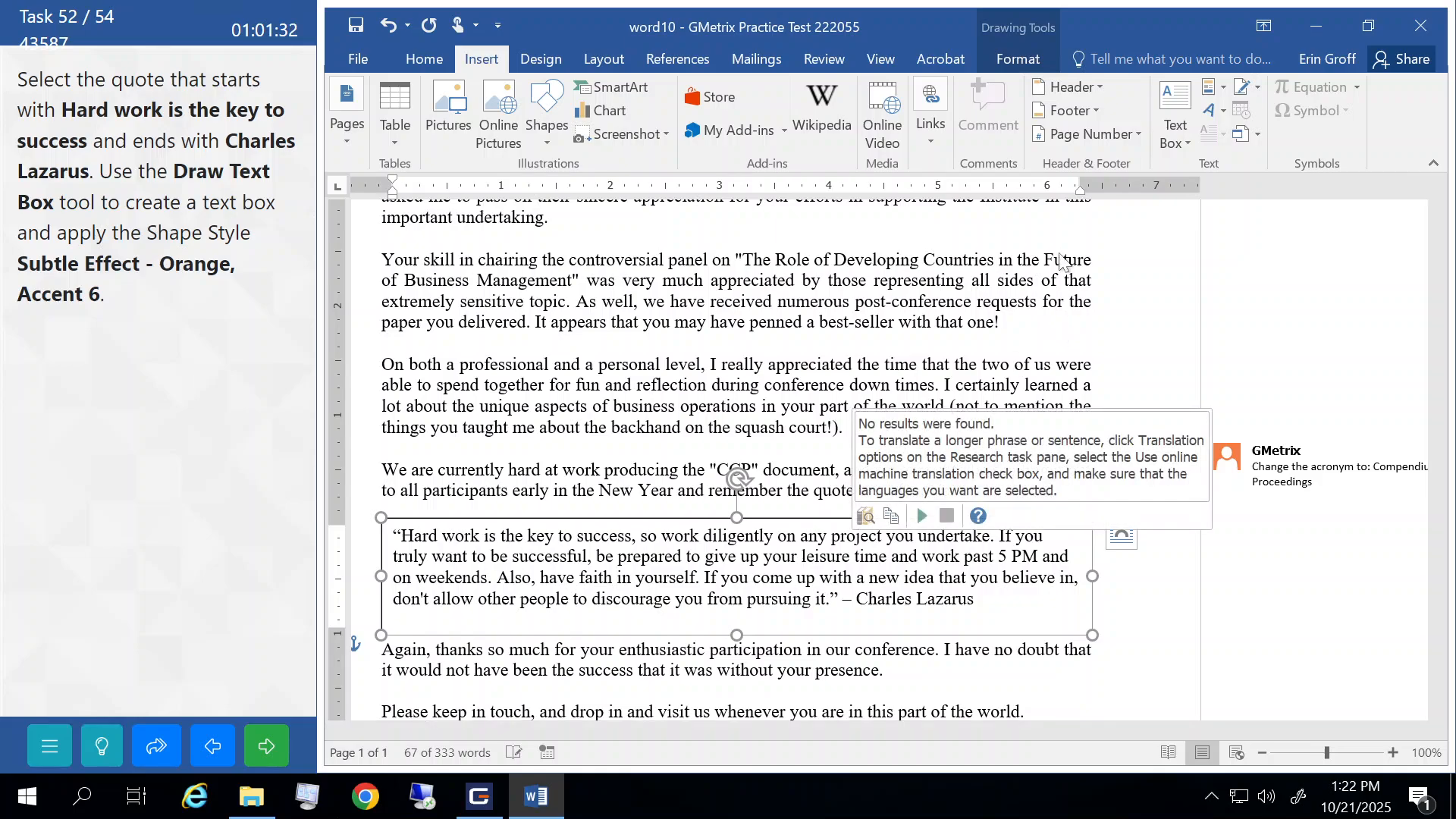
- Apply the Subtle Effect - Orange, Accent 6 shape style to the quote's text box
click(1017, 60)
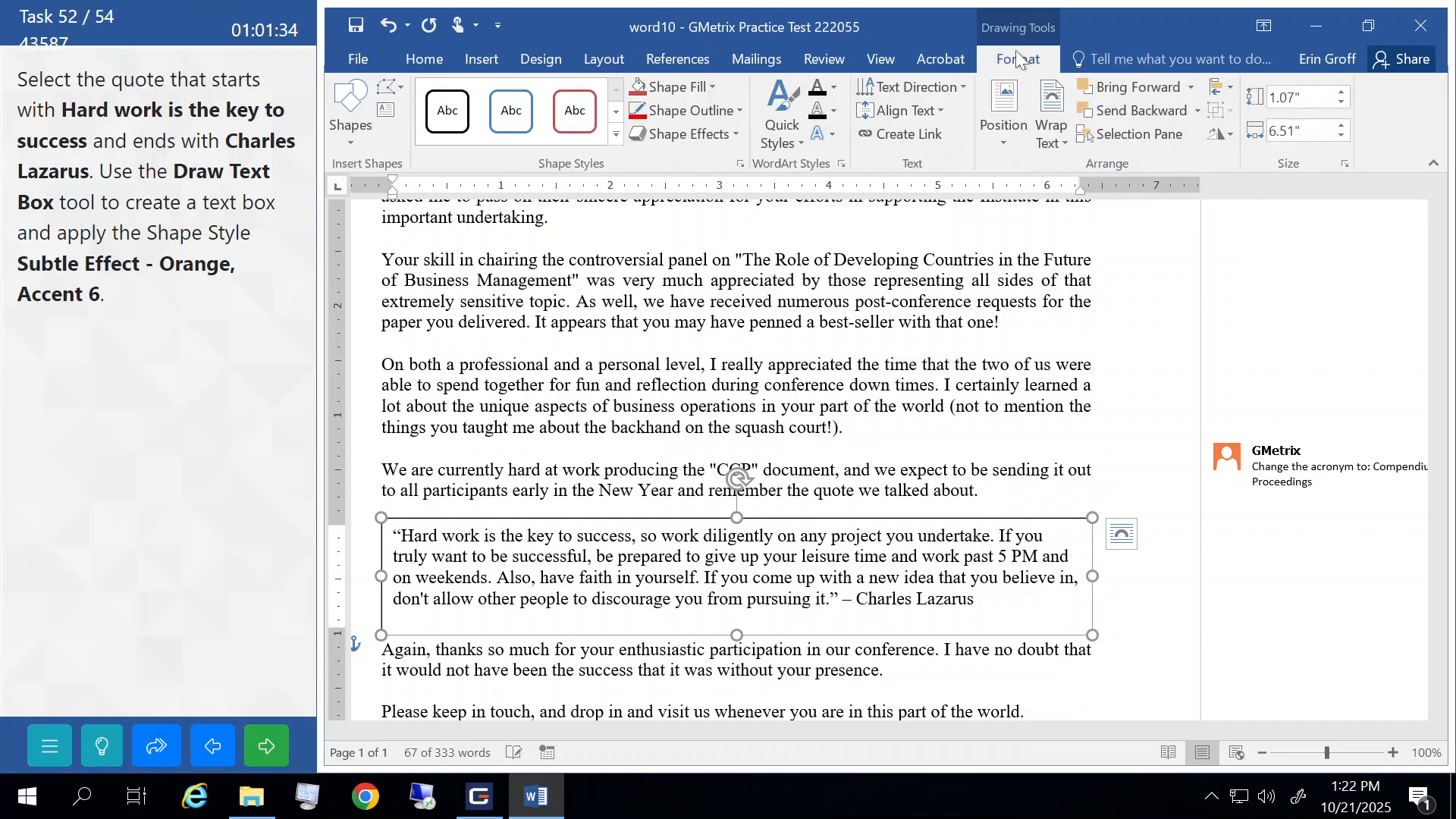
click(618, 136)
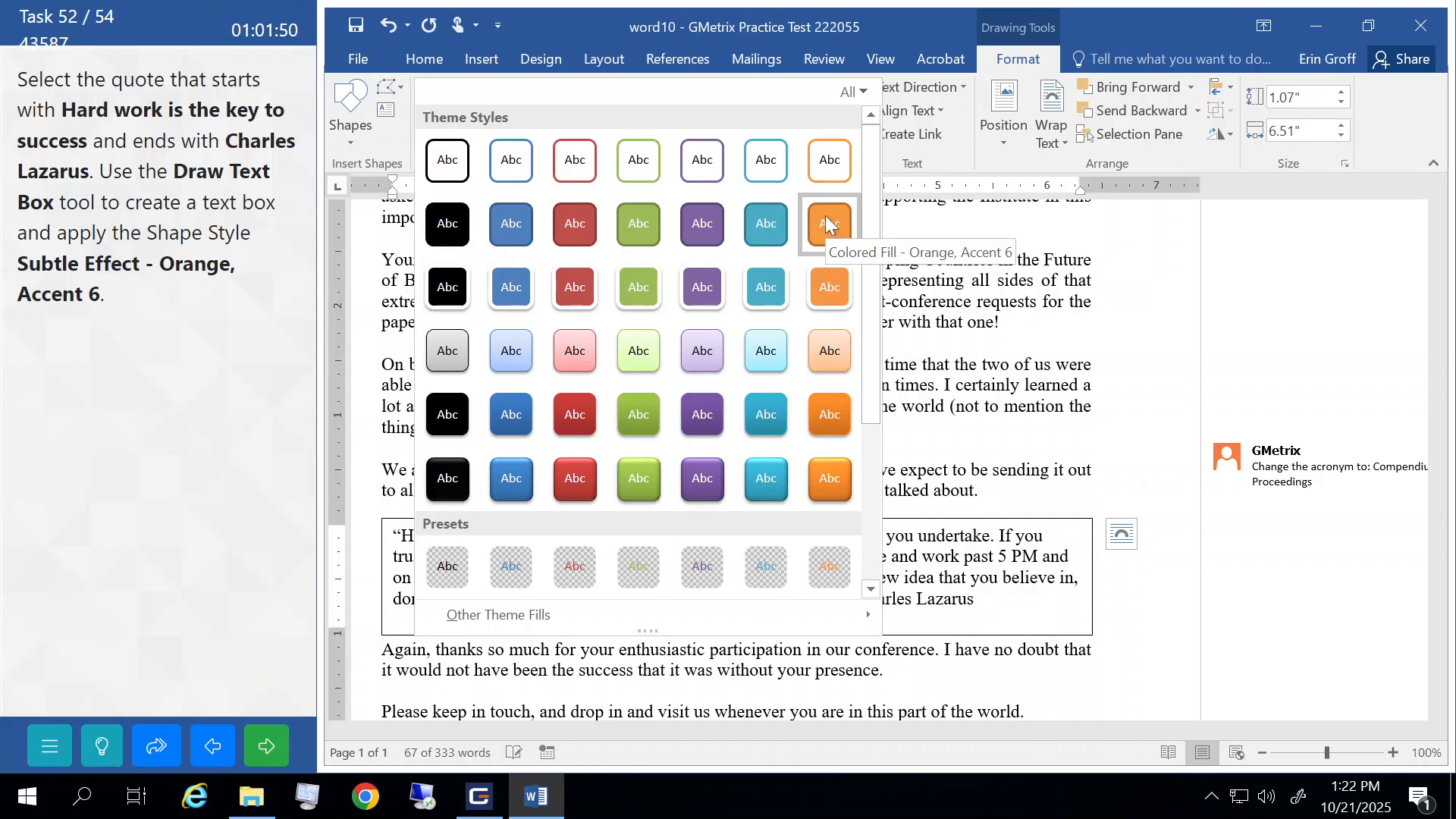
click(831, 347)
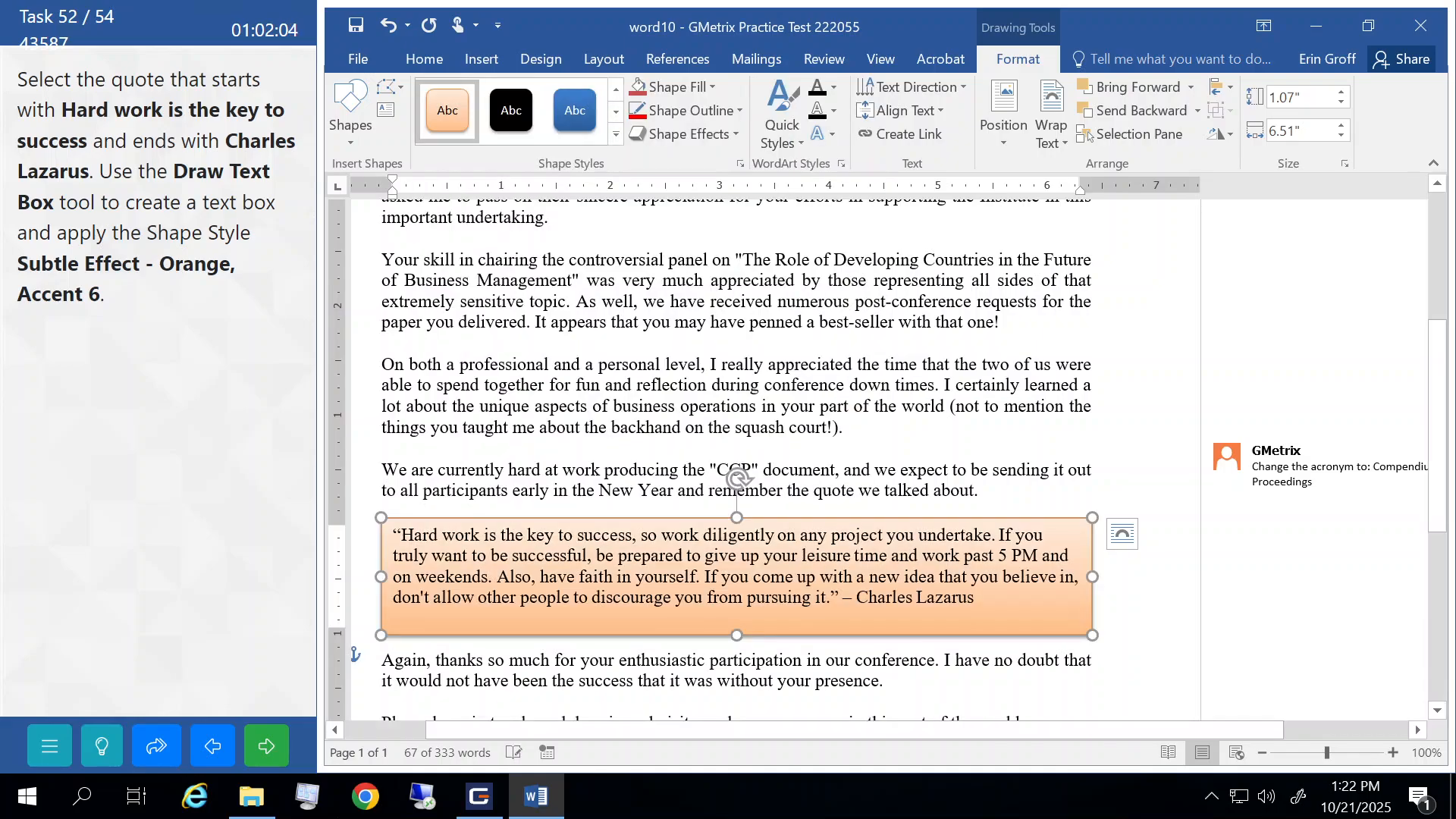
- Submit the Add Quote task and continue past the Correct result
click(537, 365)
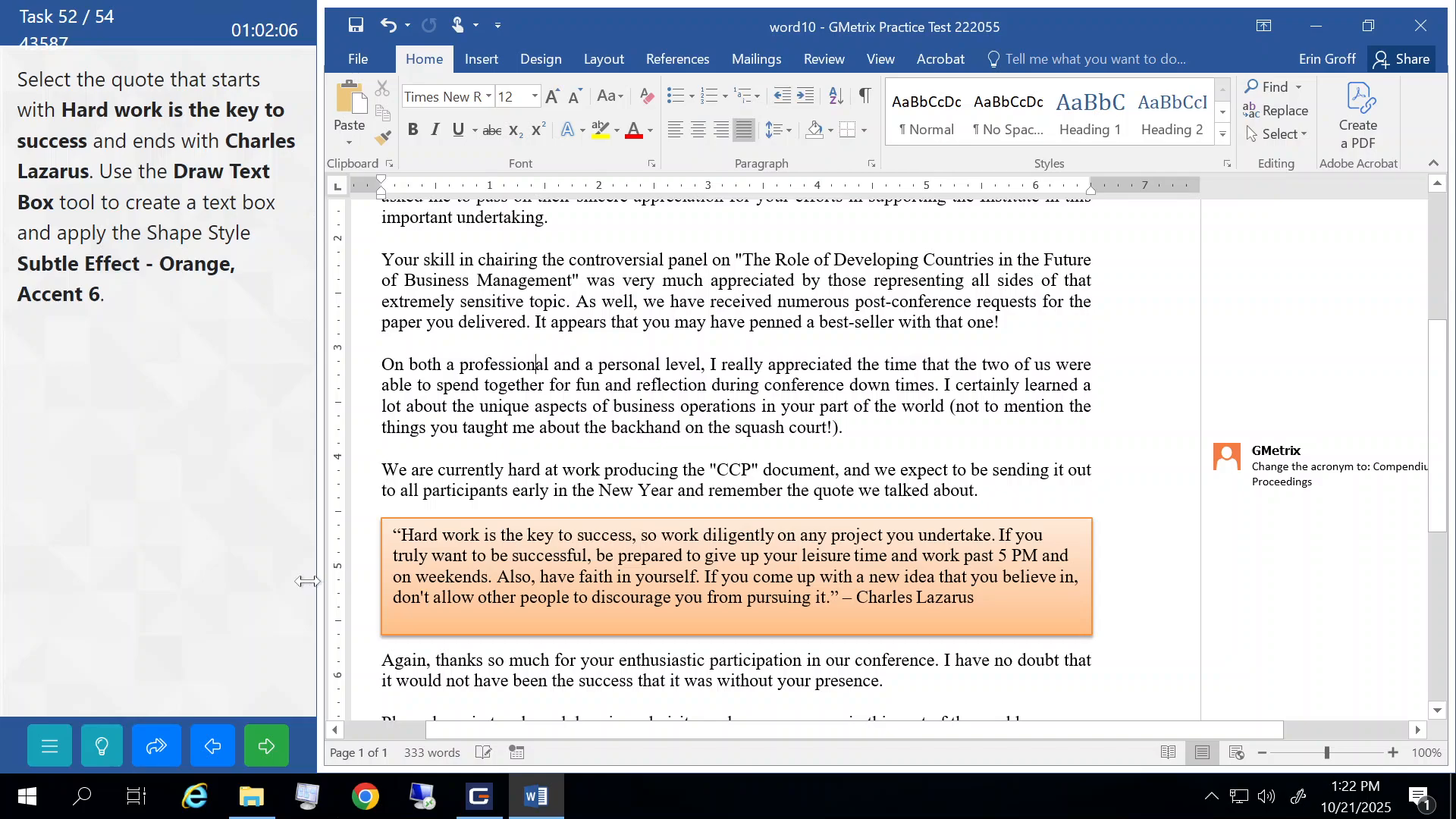
click(266, 749)
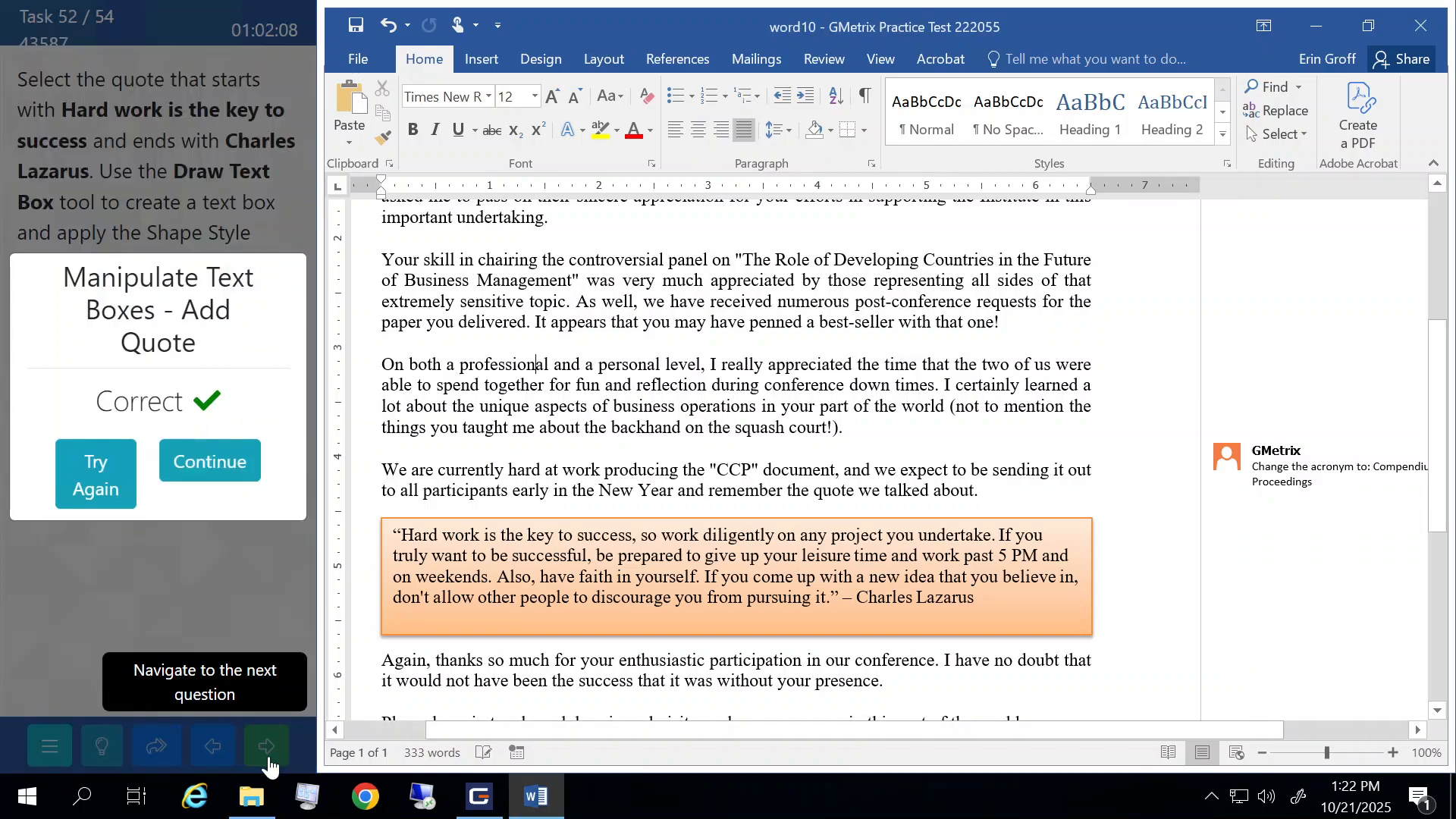
click(229, 455)
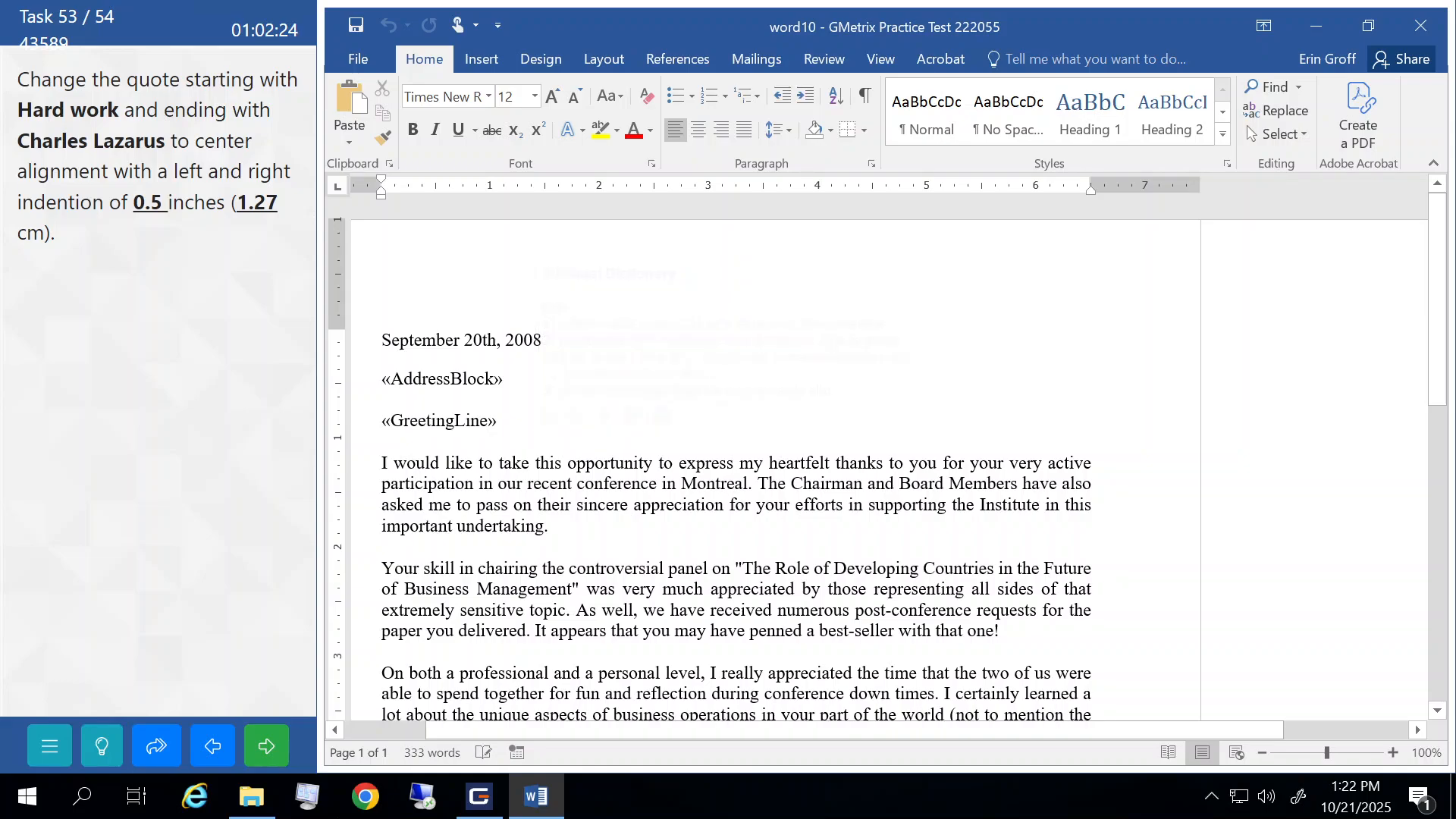
- Select the Charles Lazarus quote paragraph and centre-align it
scroll(758, 455, down, 3)
scroll(758, 455, down, 6)
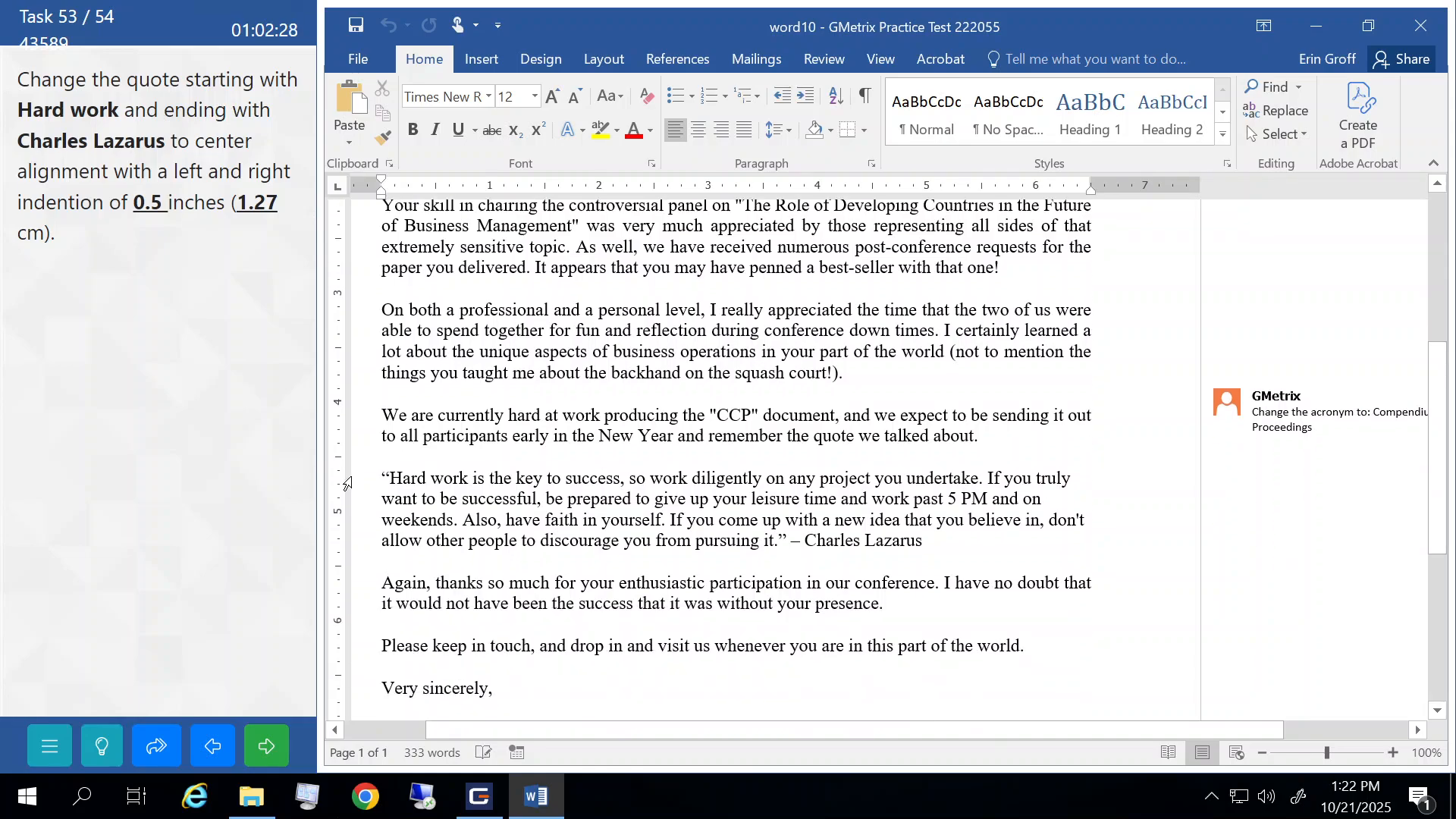
drag(347, 483, 350, 546)
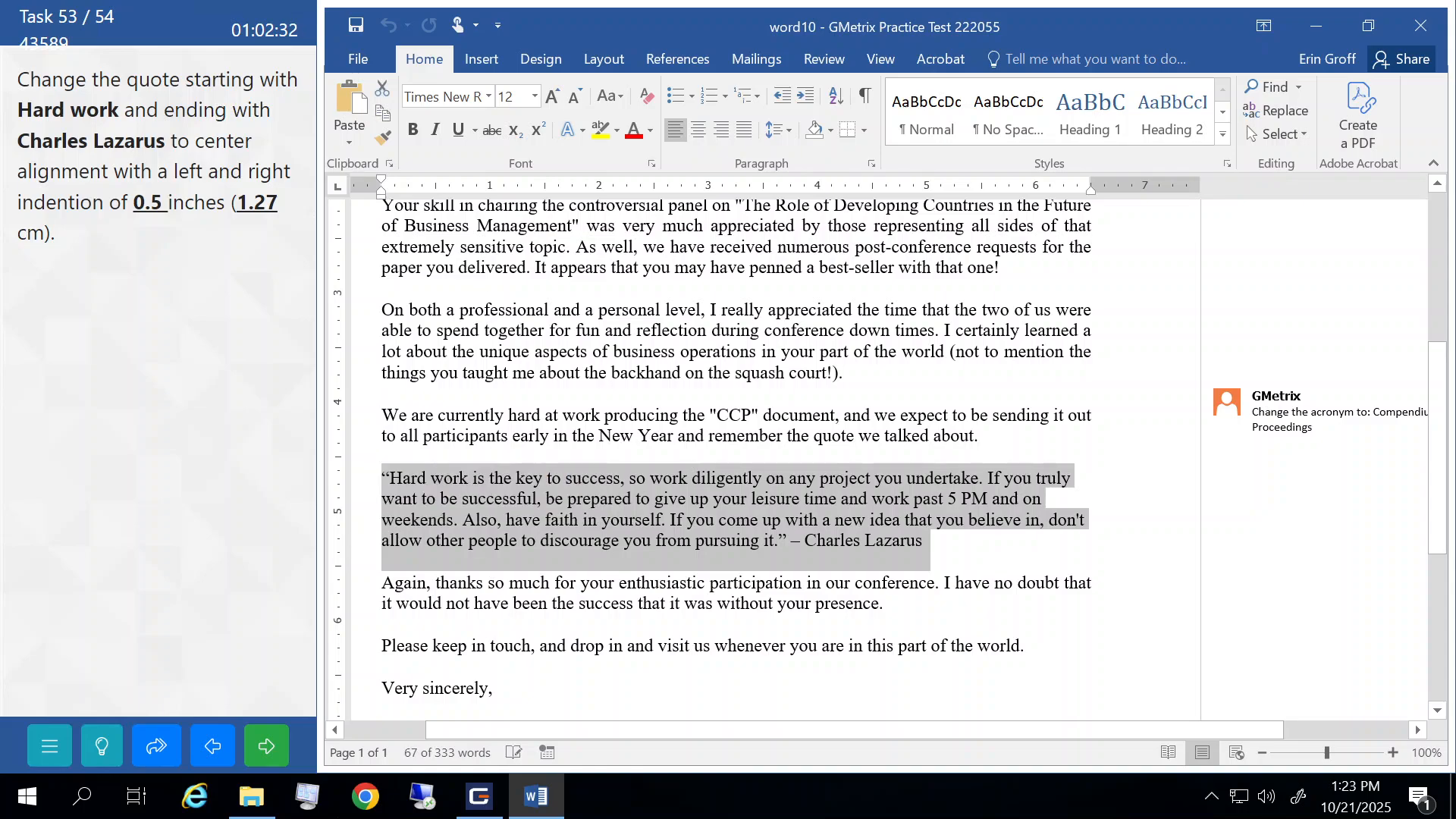
click(699, 130)
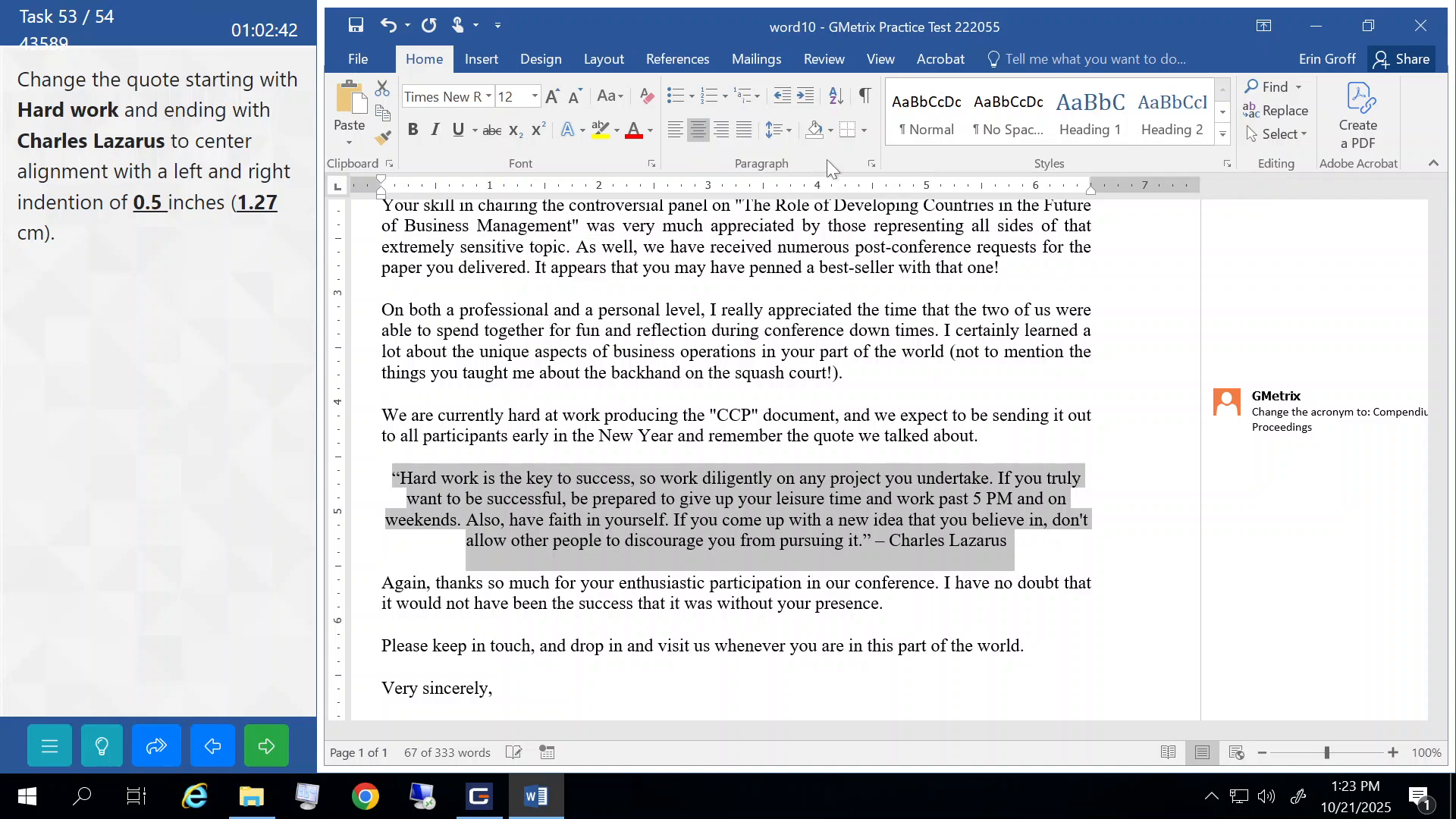
- Set the quote's left and right indents to 0.5 inches in the Paragraph dialog
click(872, 167)
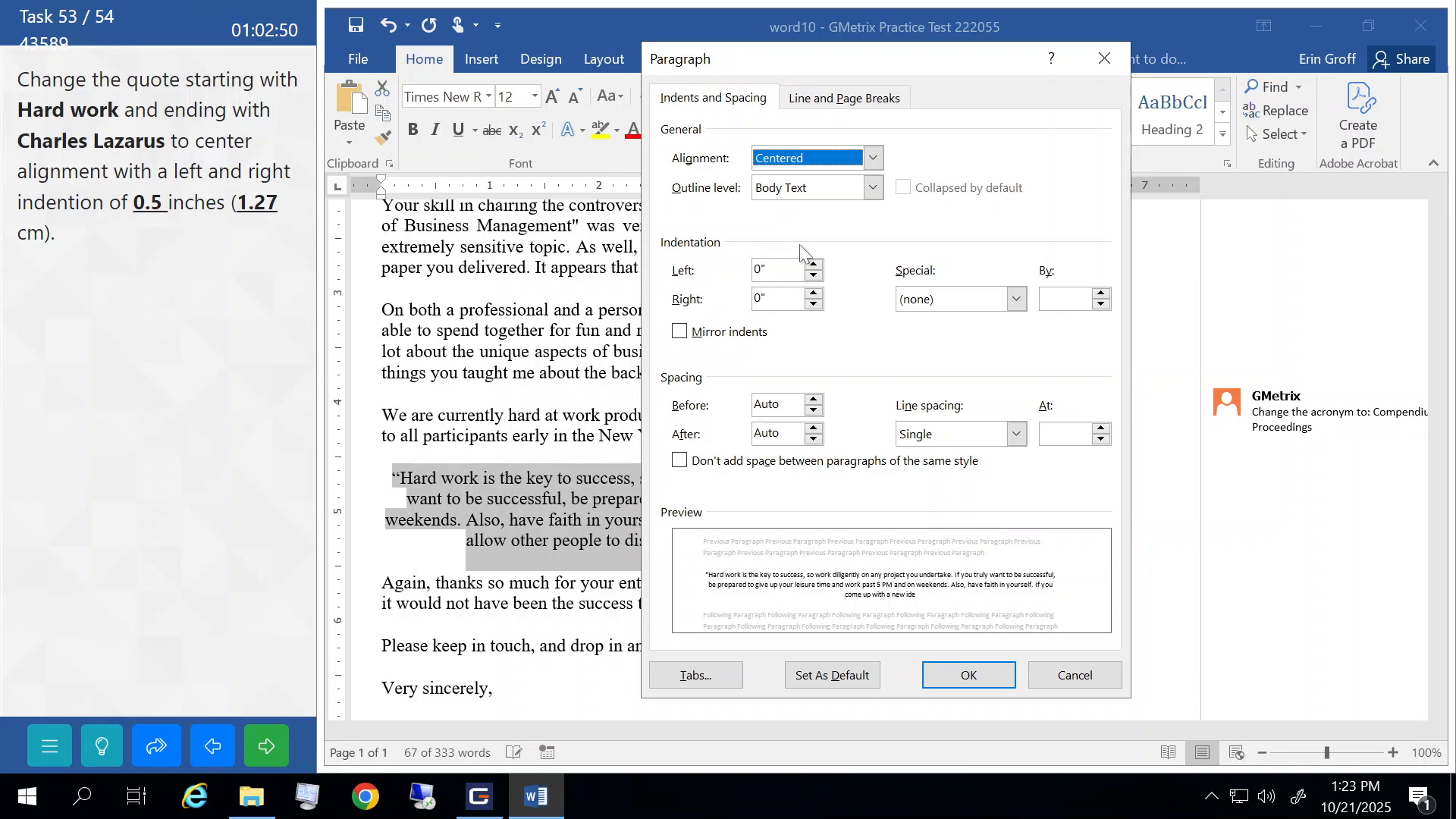
double_click(813, 266)
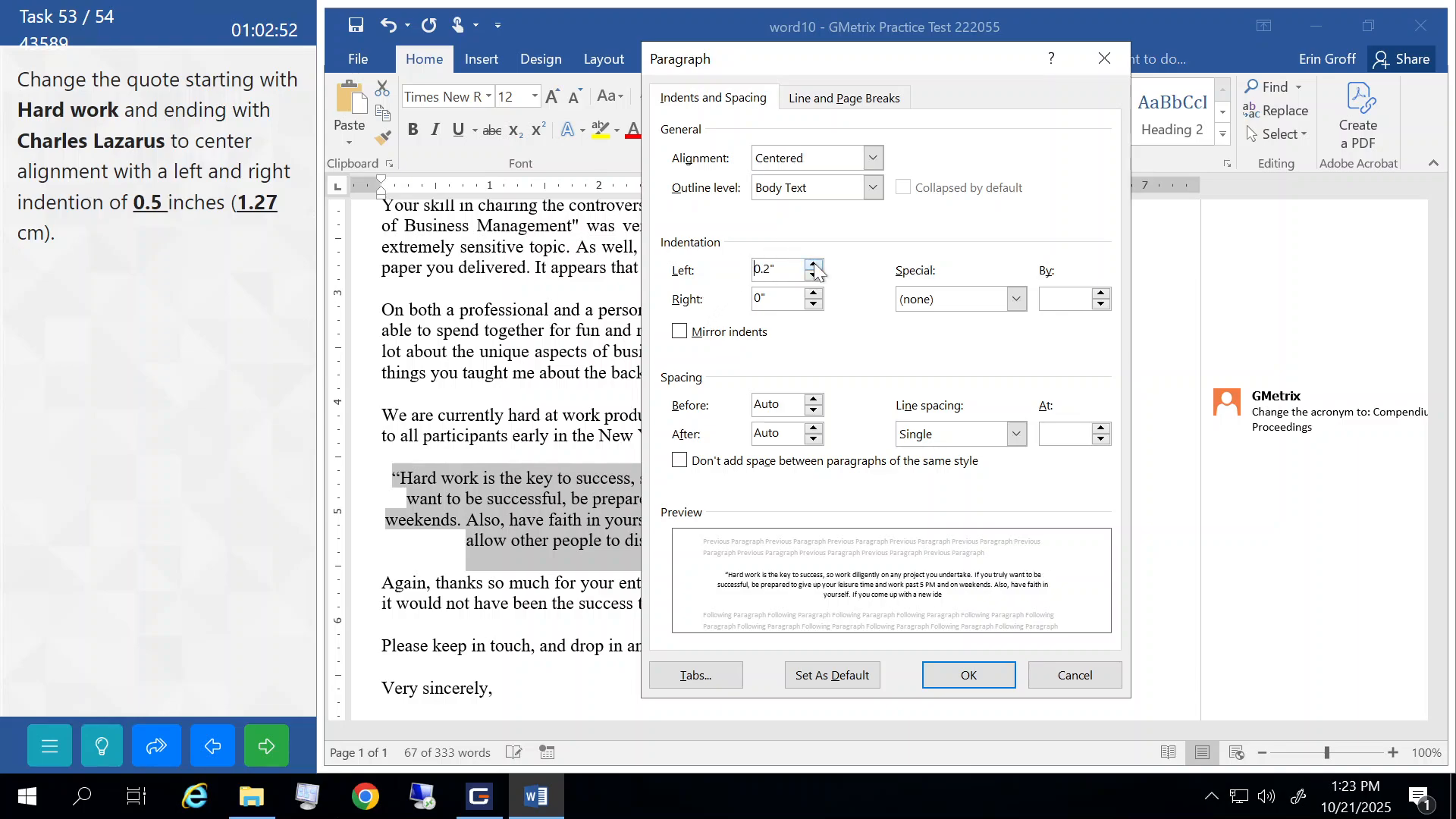
click(814, 265)
click(814, 265)
click(813, 266)
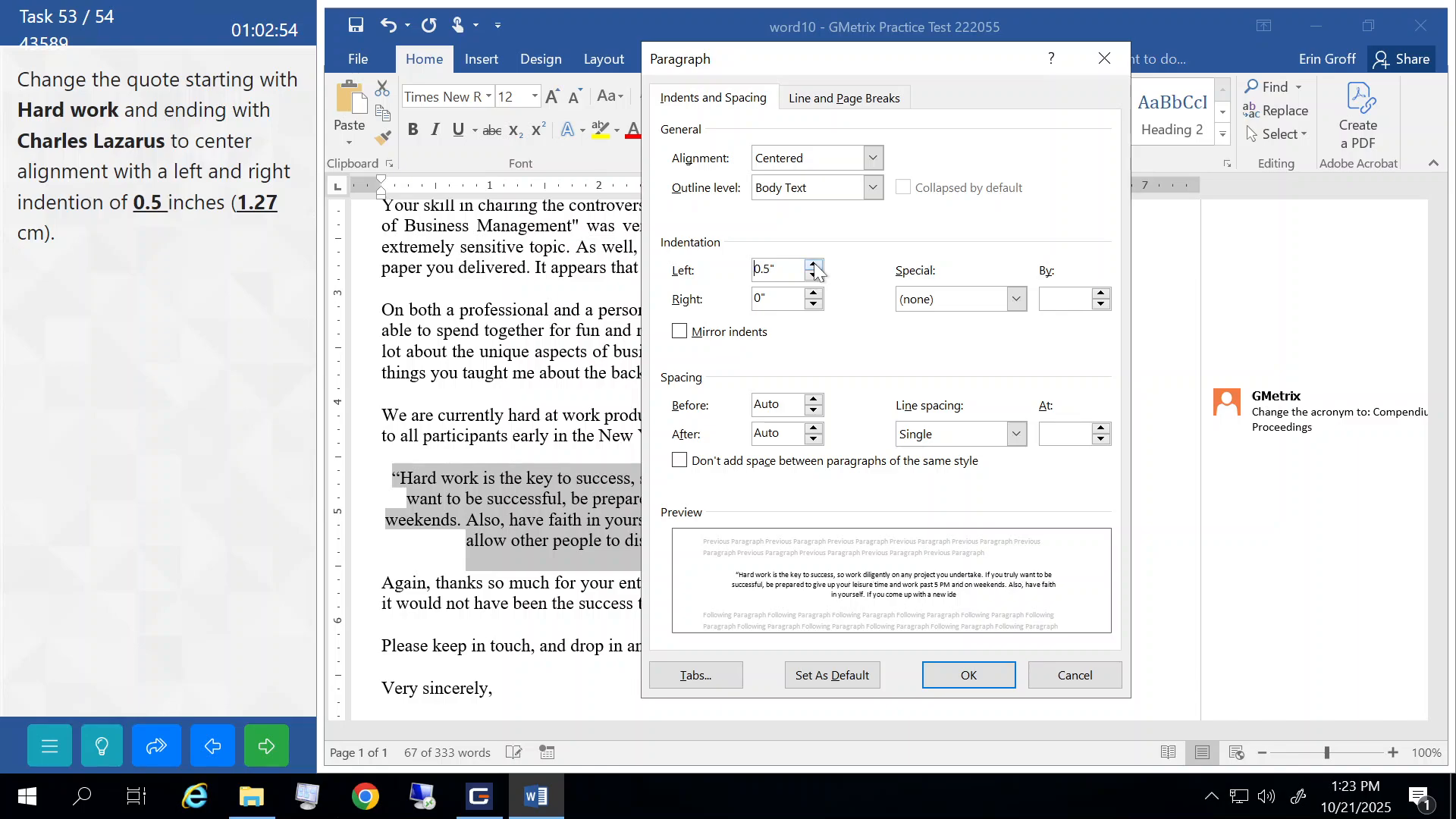
click(813, 293)
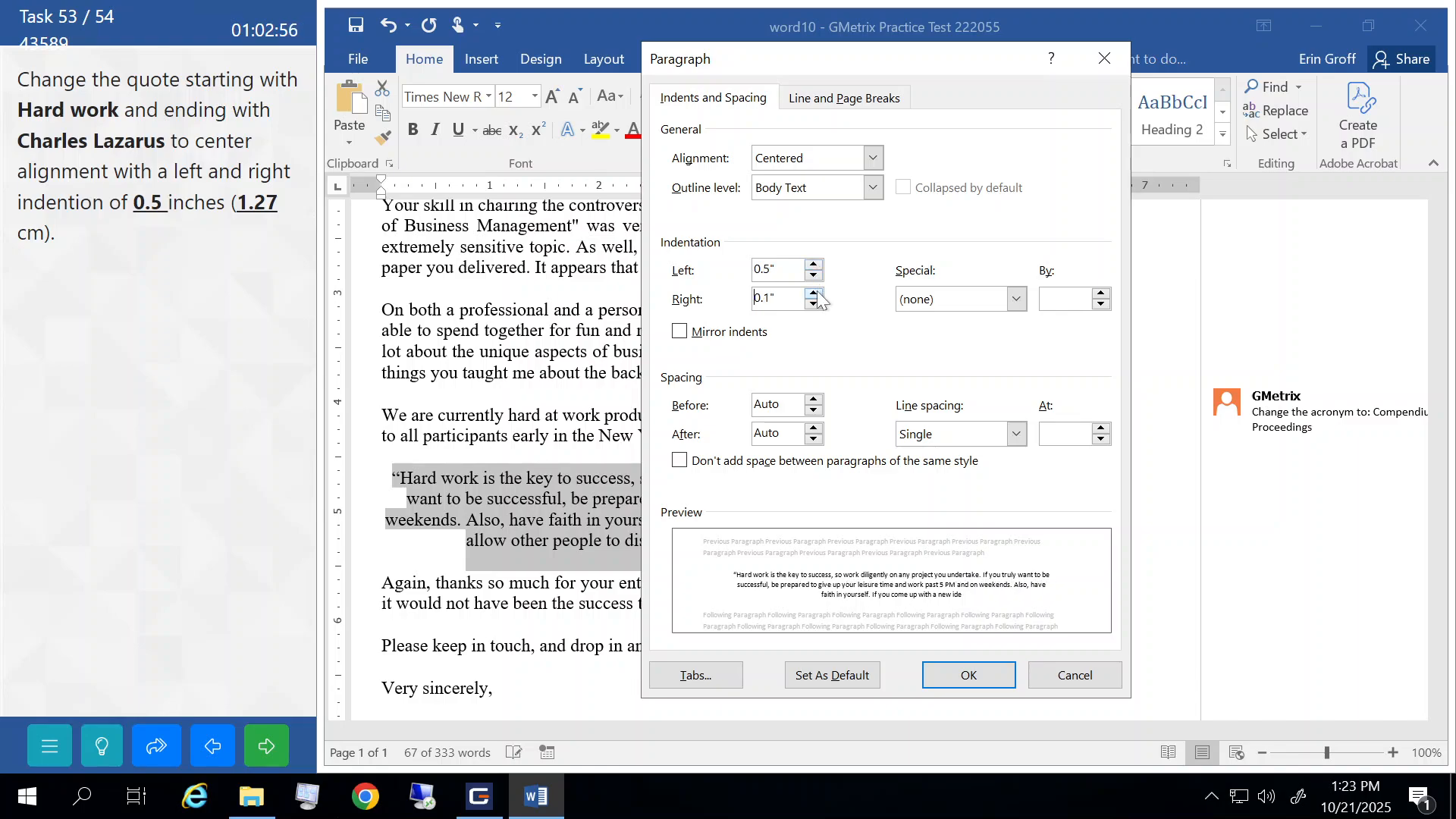
click(813, 294)
click(813, 293)
click(813, 294)
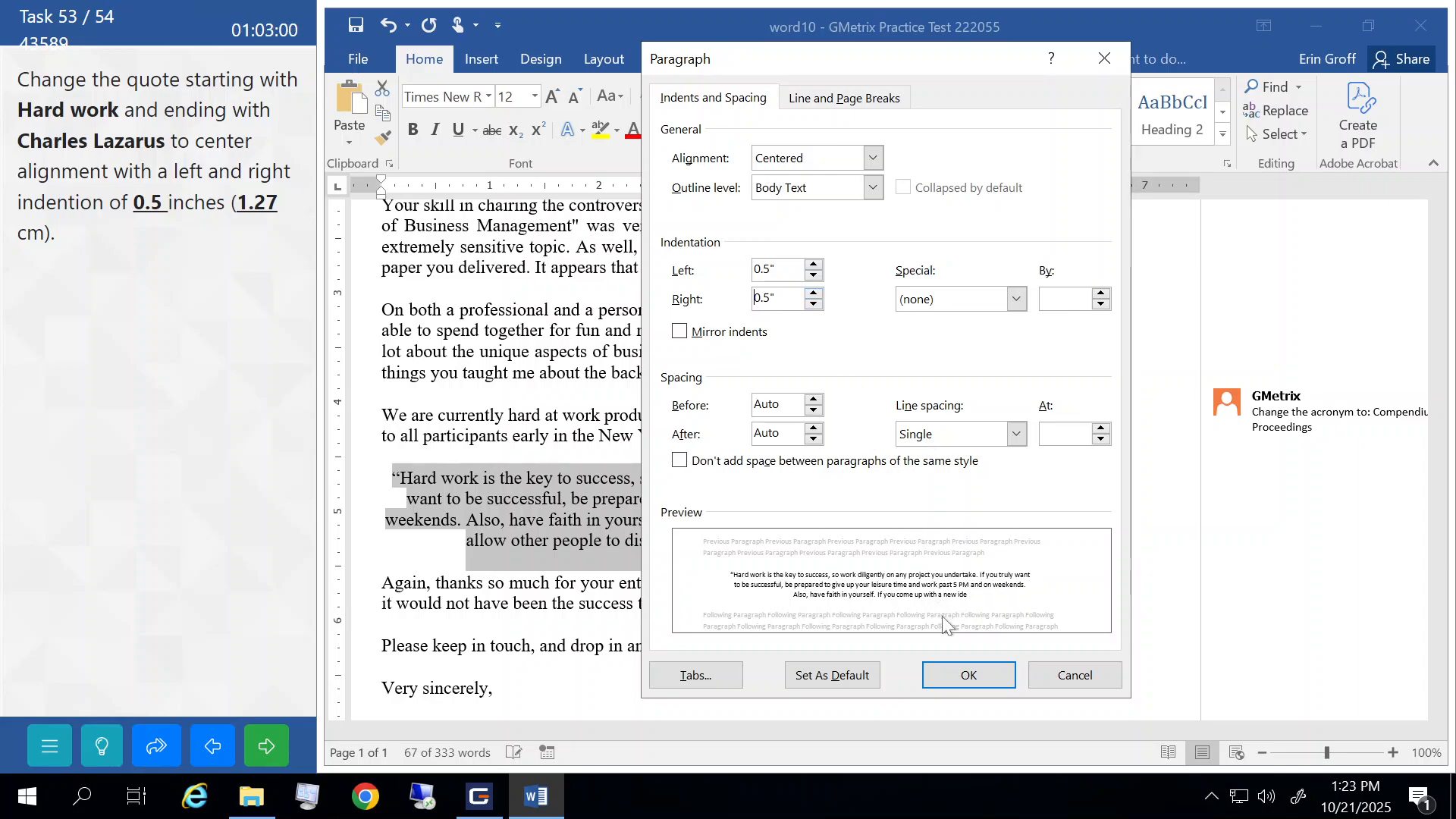
click(957, 668)
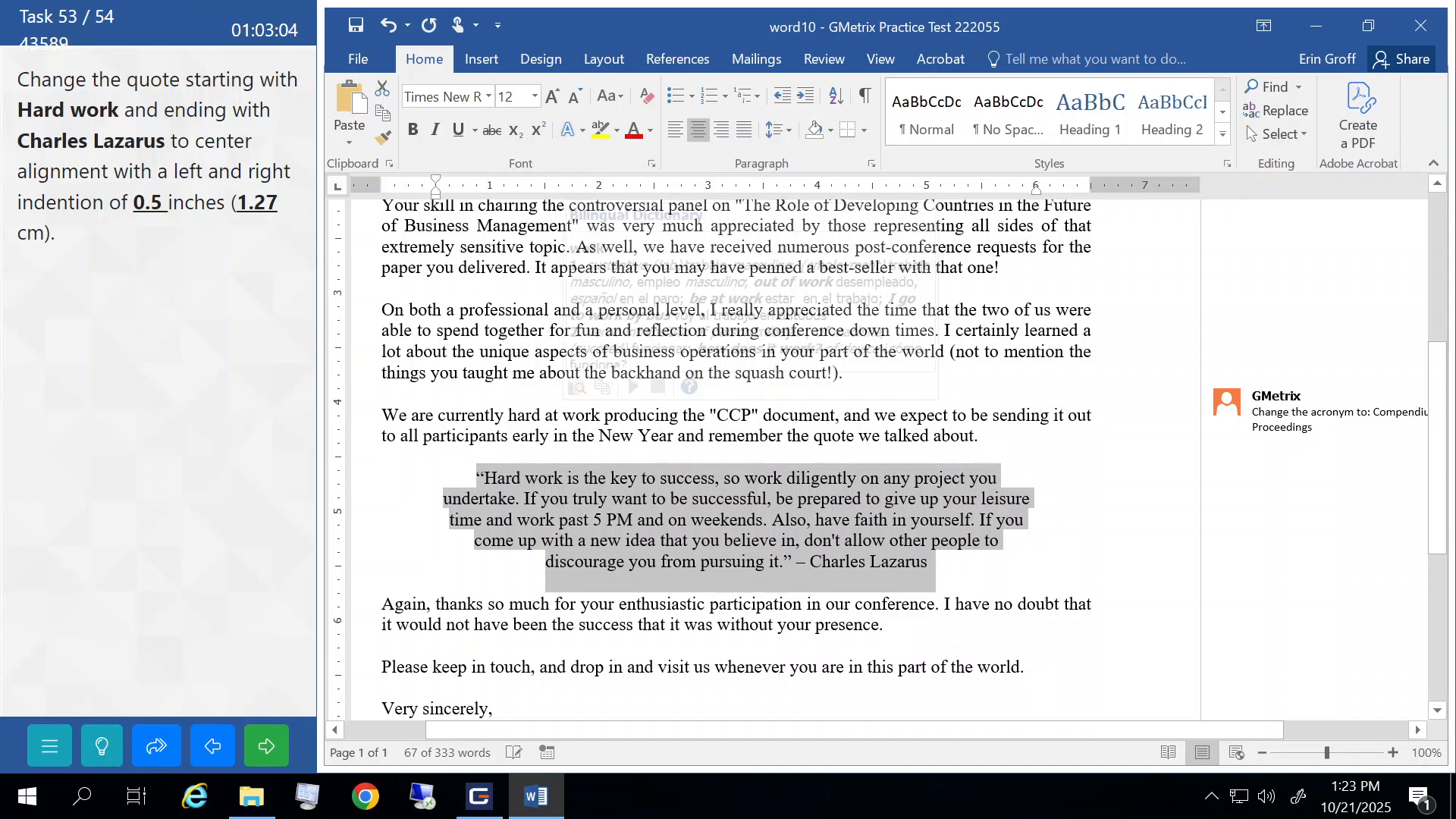
- Submit the indentation task and continue past the Correct result
click(504, 415)
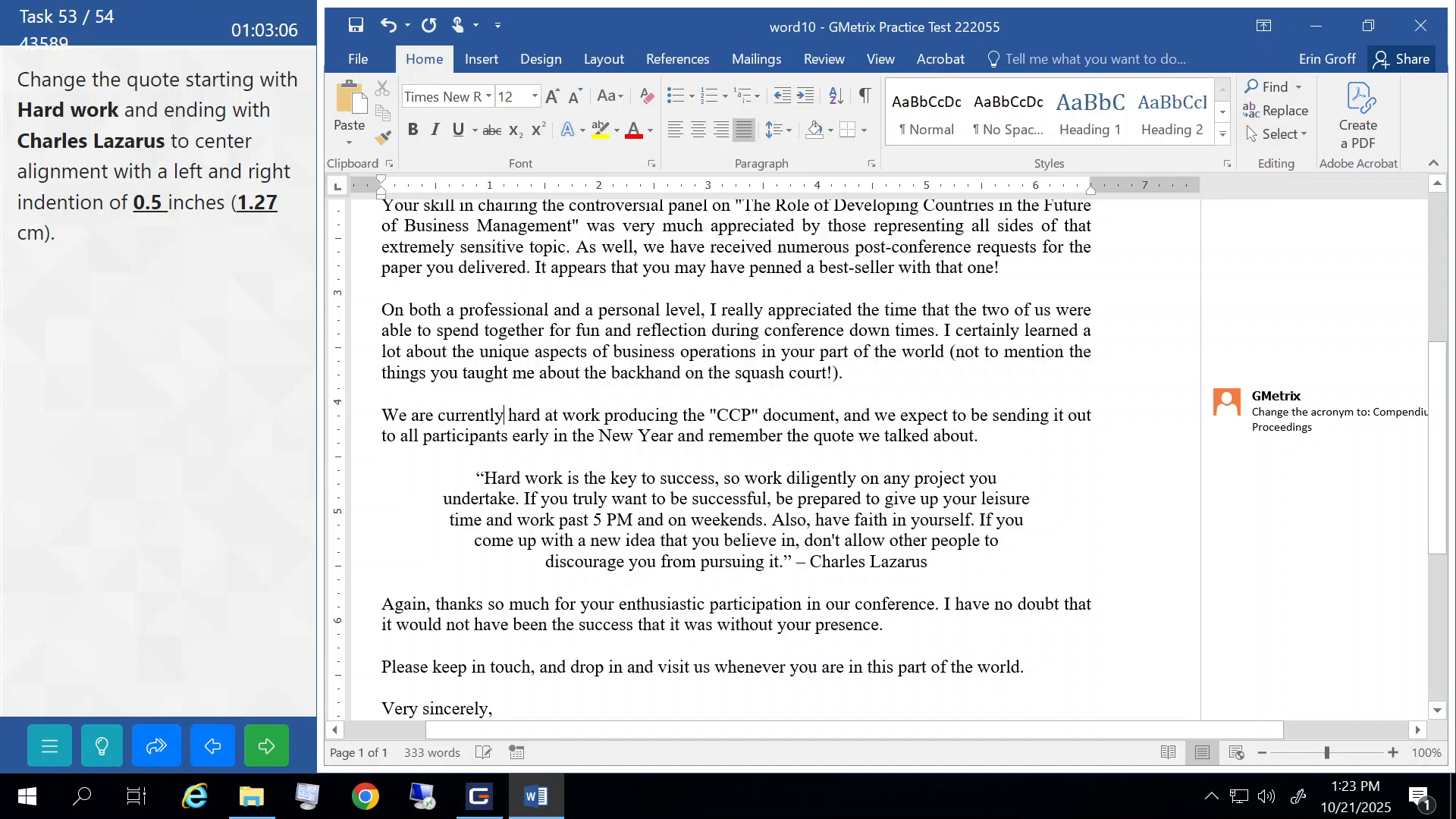
click(266, 745)
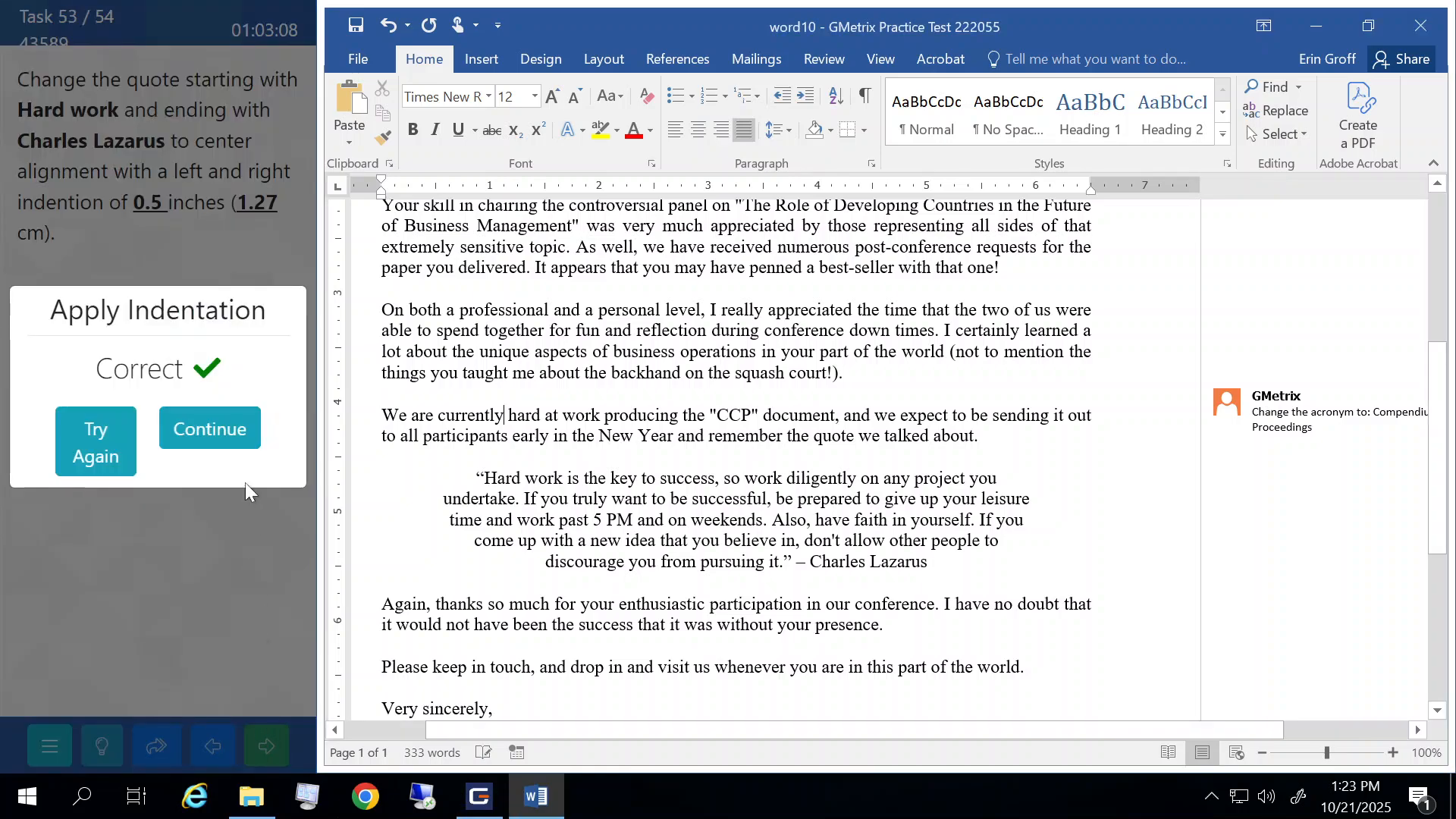
click(238, 446)
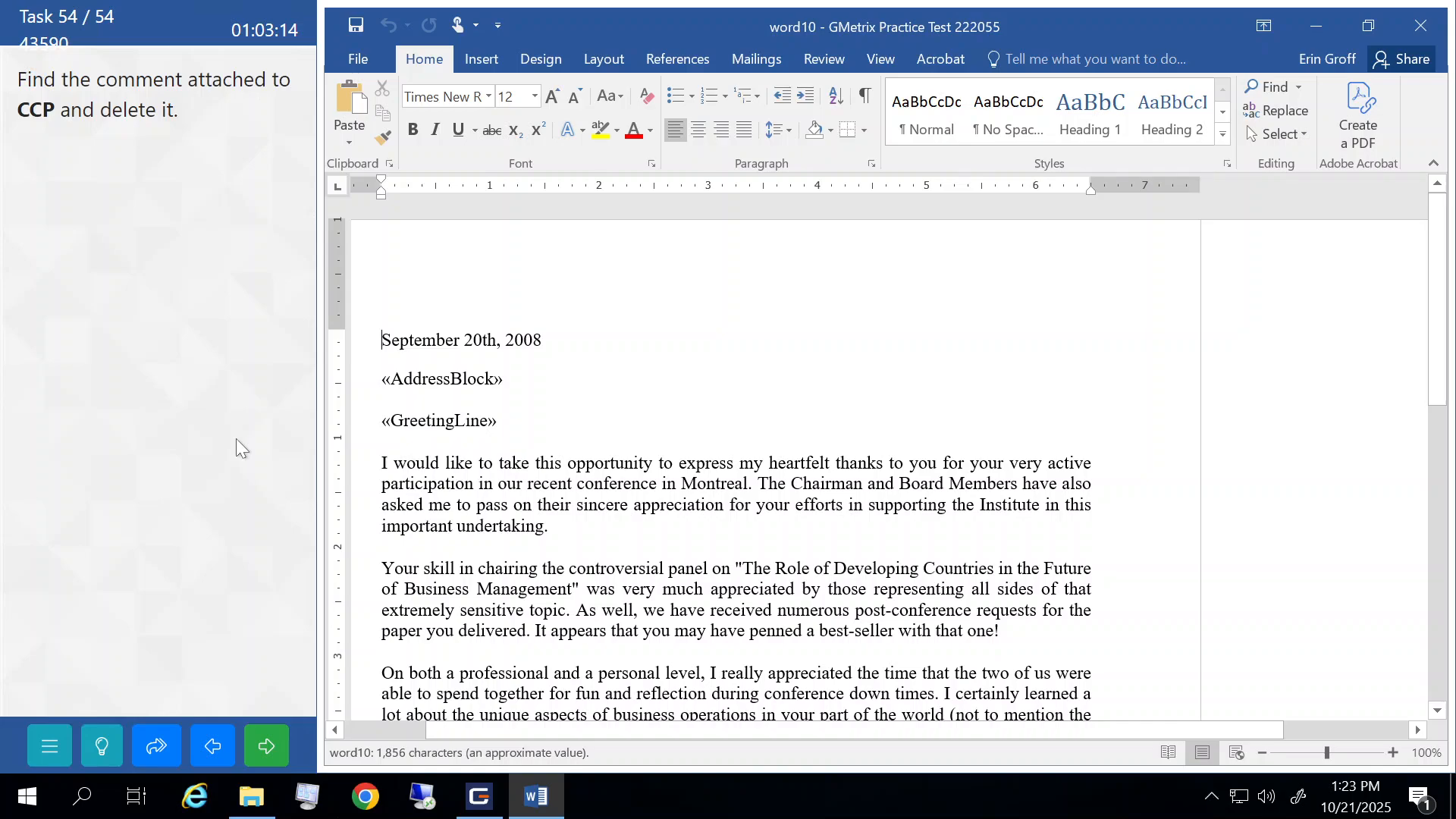
- Delete the comment on CCP using Review > Delete, then submit the comment task
scroll(878, 455, down, 5)
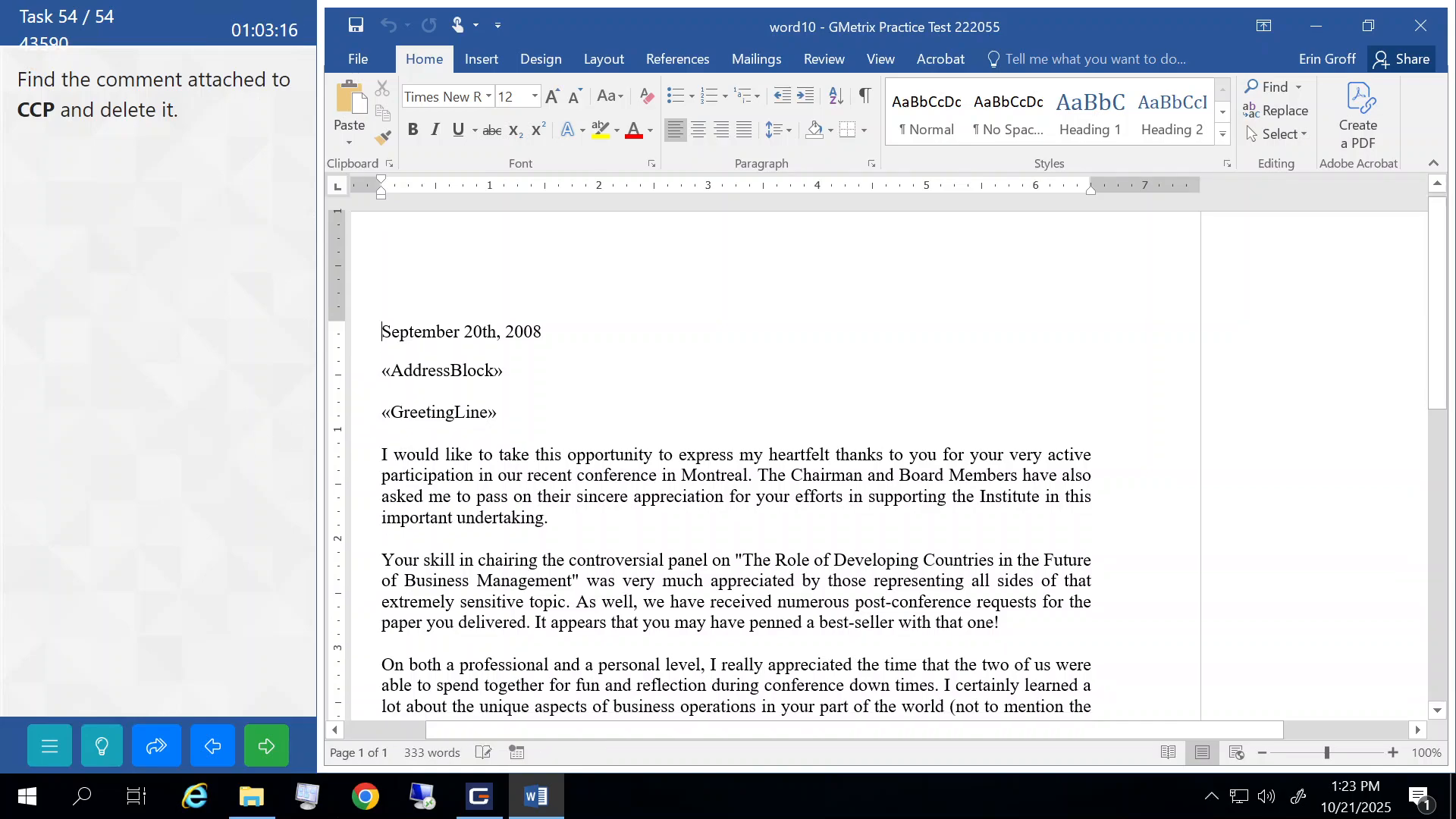
scroll(878, 455, down, 3)
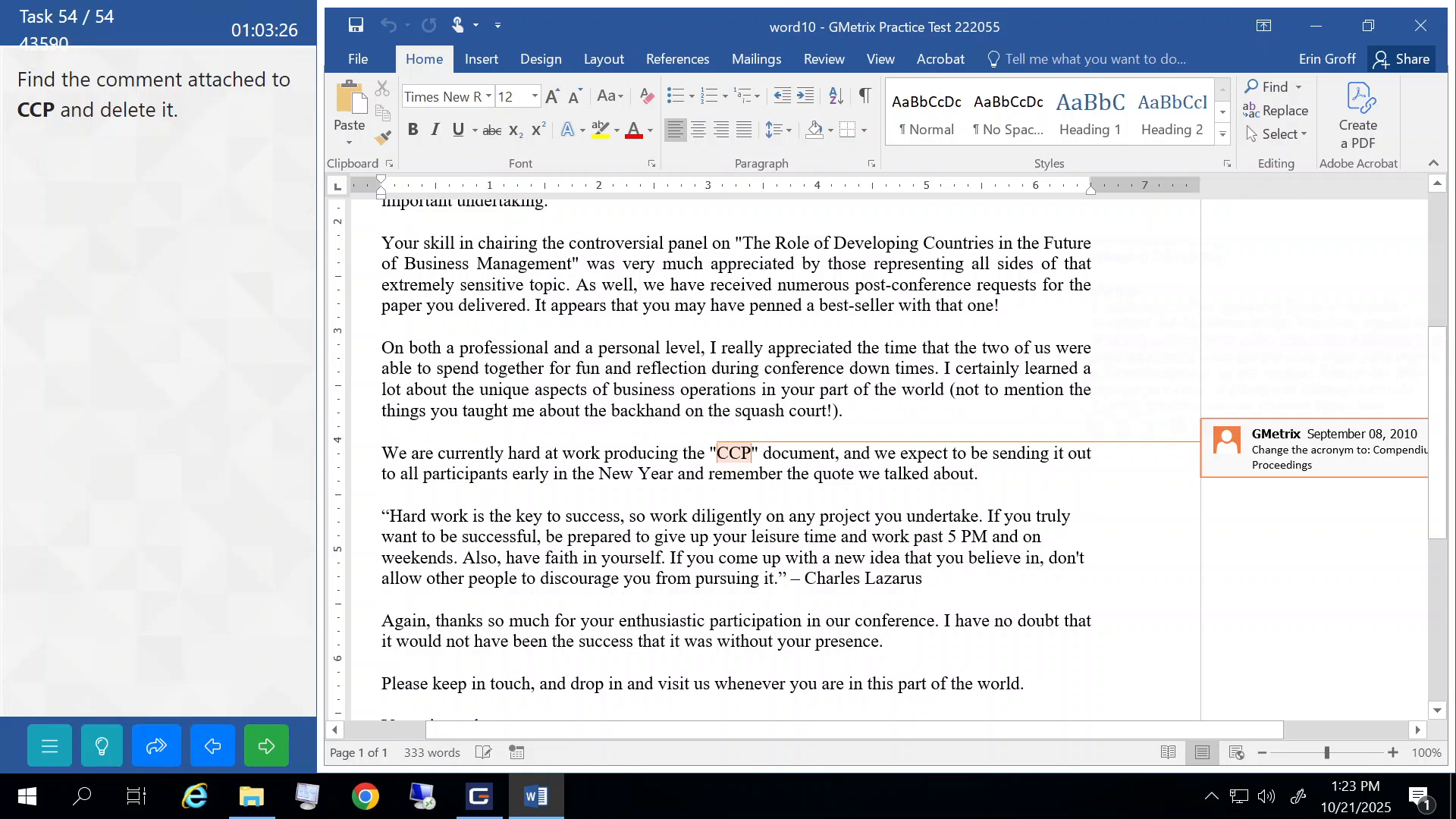
mouse_move(1260, 447)
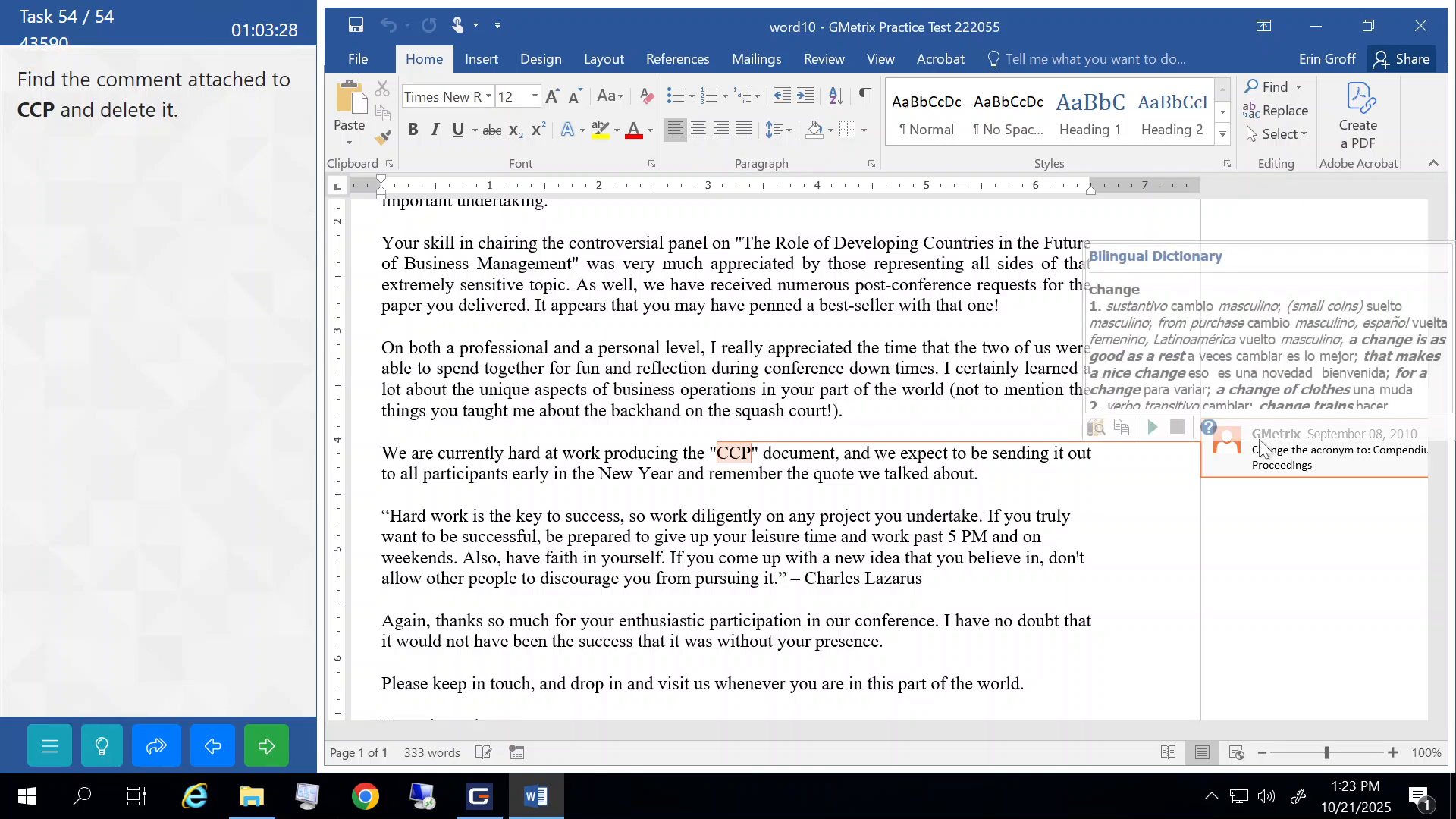
click(1251, 464)
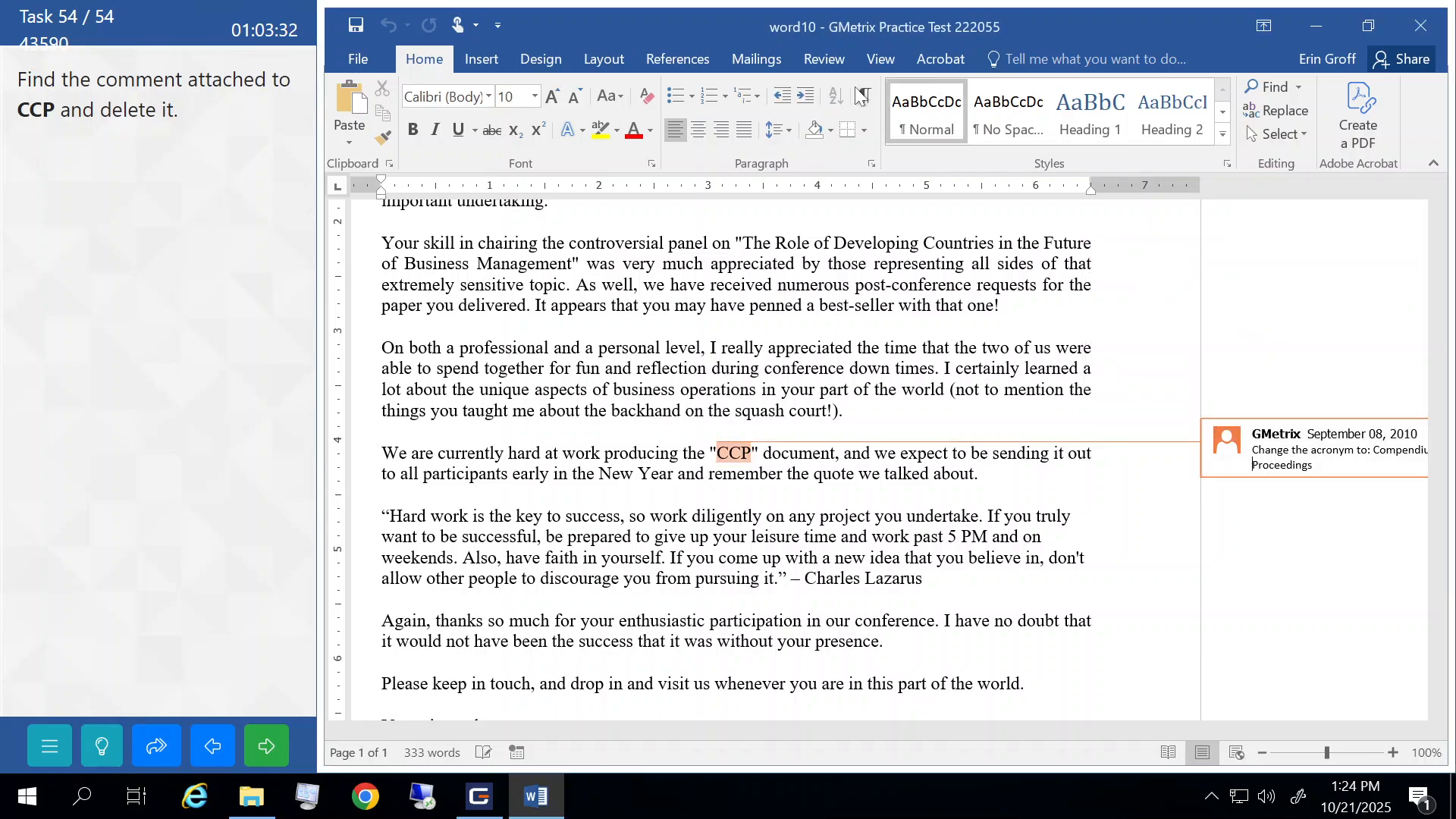
click(819, 64)
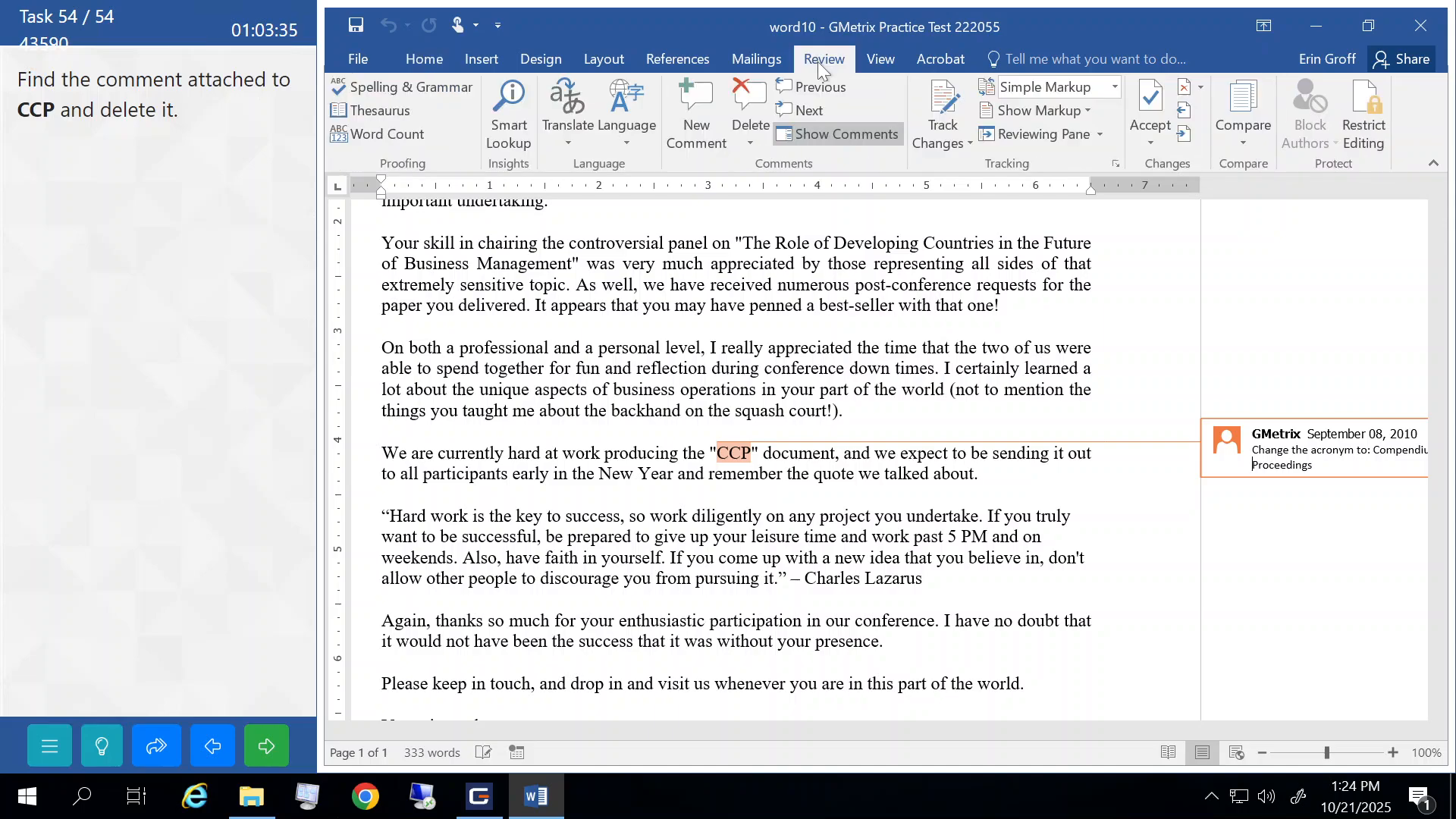
click(742, 94)
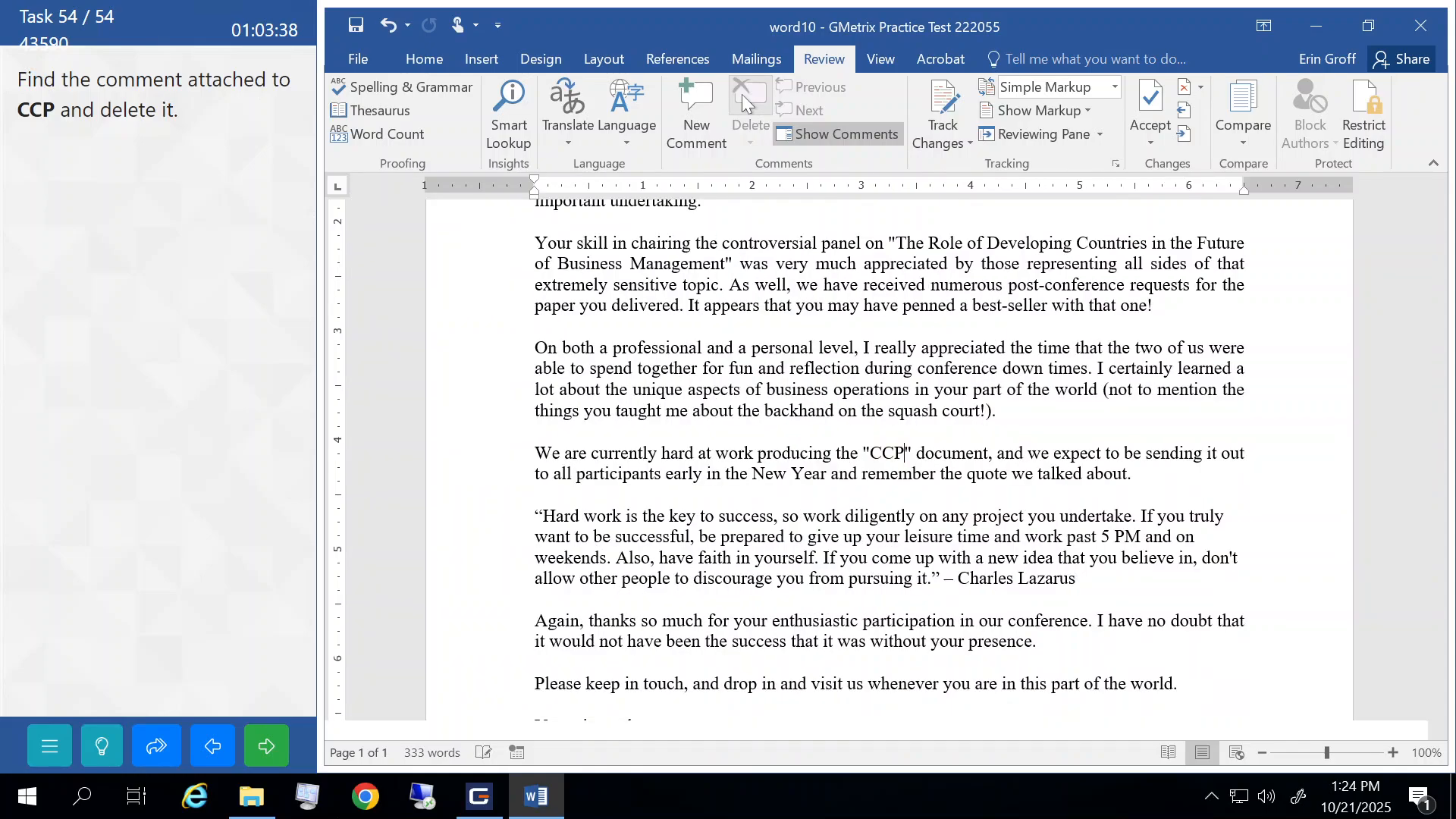
click(251, 753)
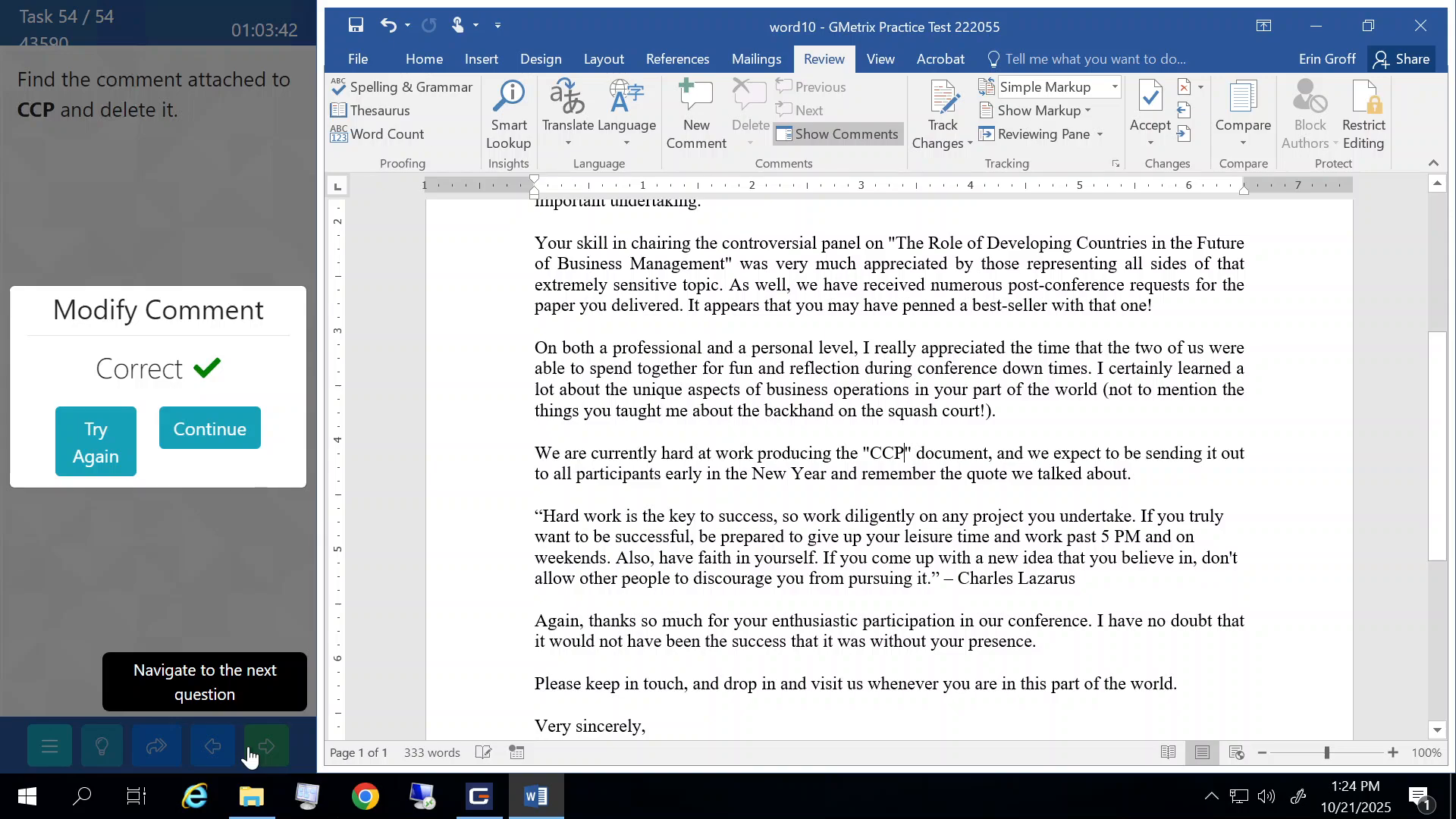
- Continue past the Correct result, review all 54 tasks in the list, and choose Finish Test
click(232, 441)
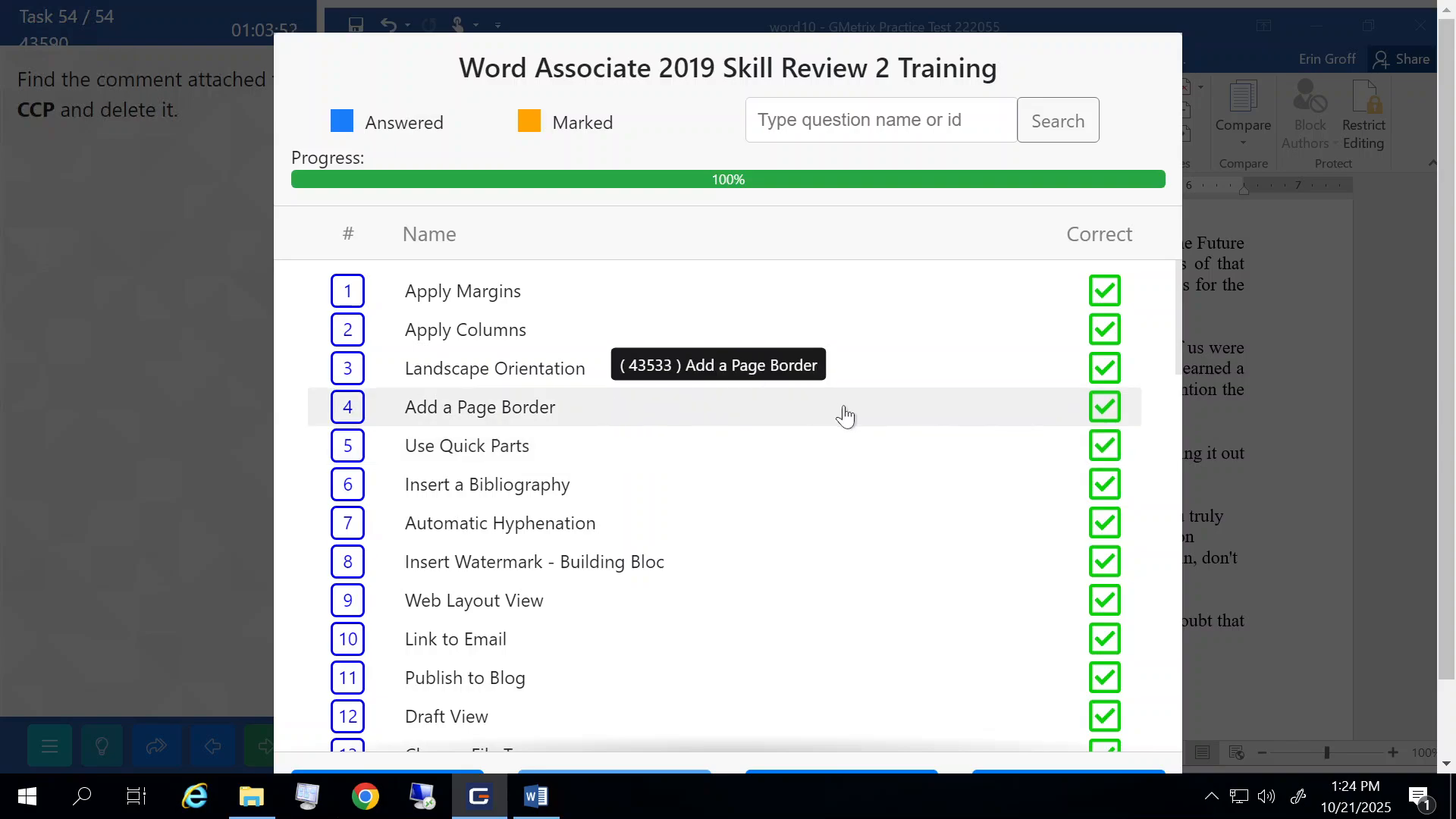
scroll(845, 415, down, 2)
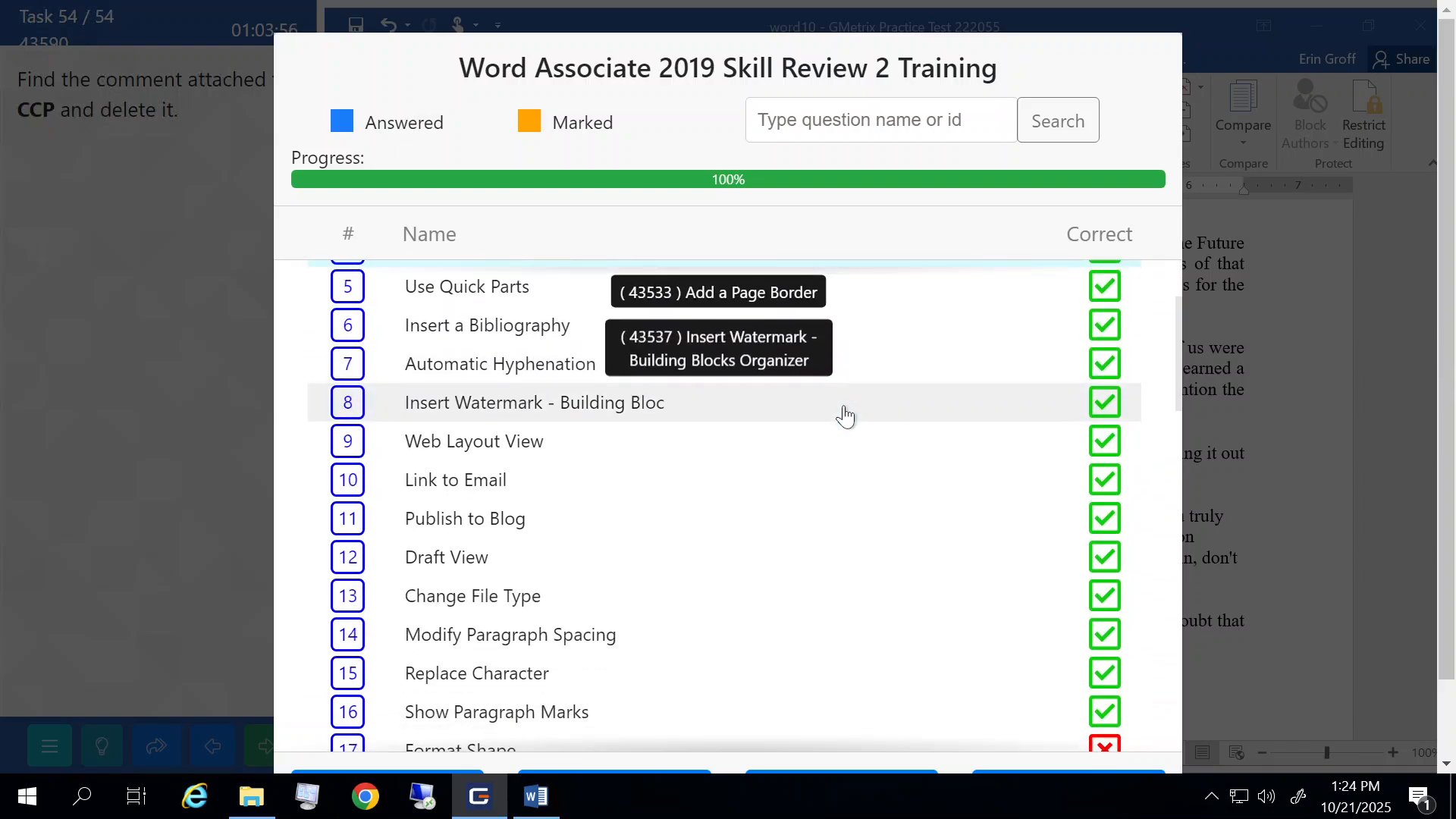
scroll(846, 416, down, 3)
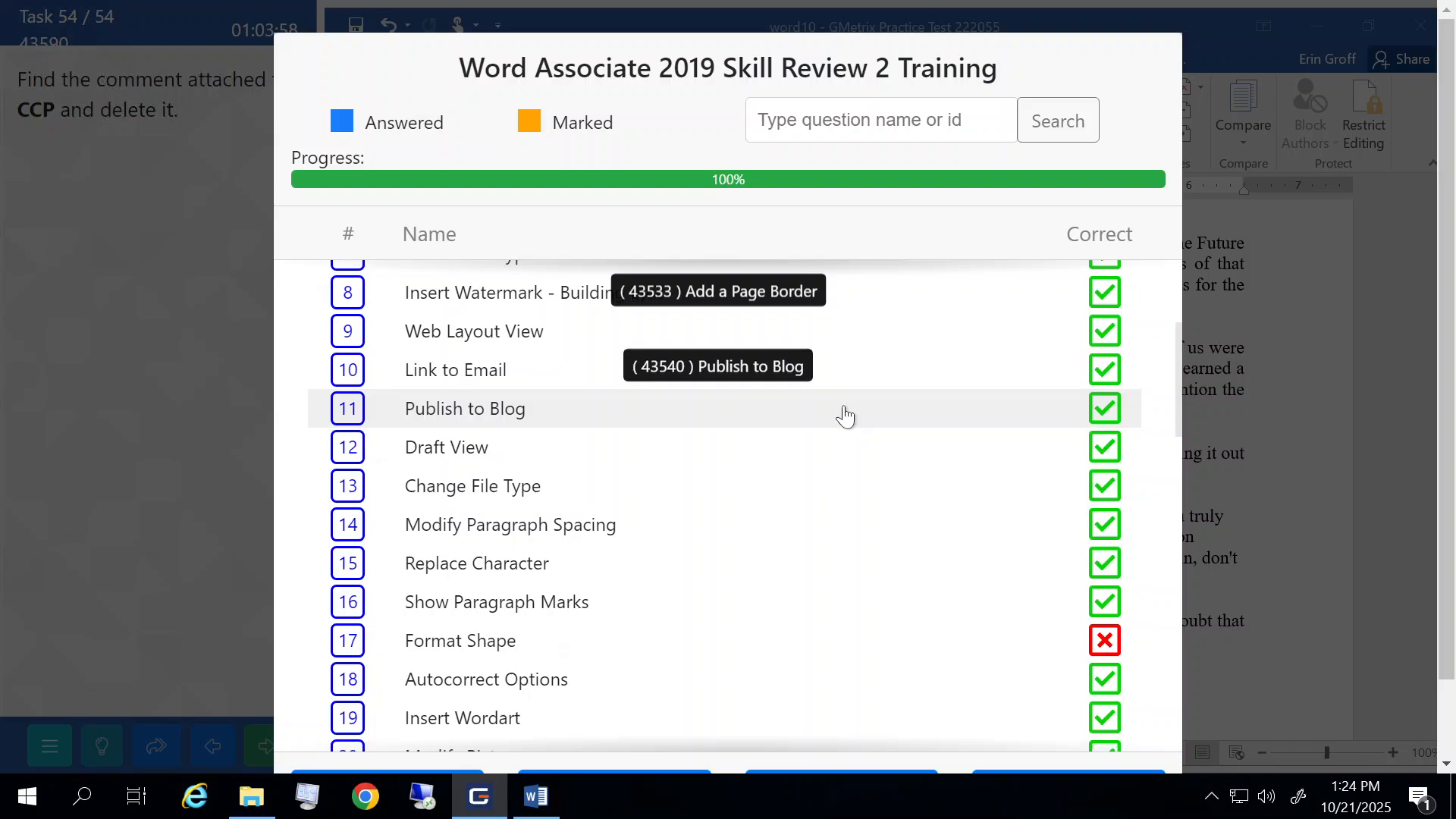
scroll(846, 415, down, 5)
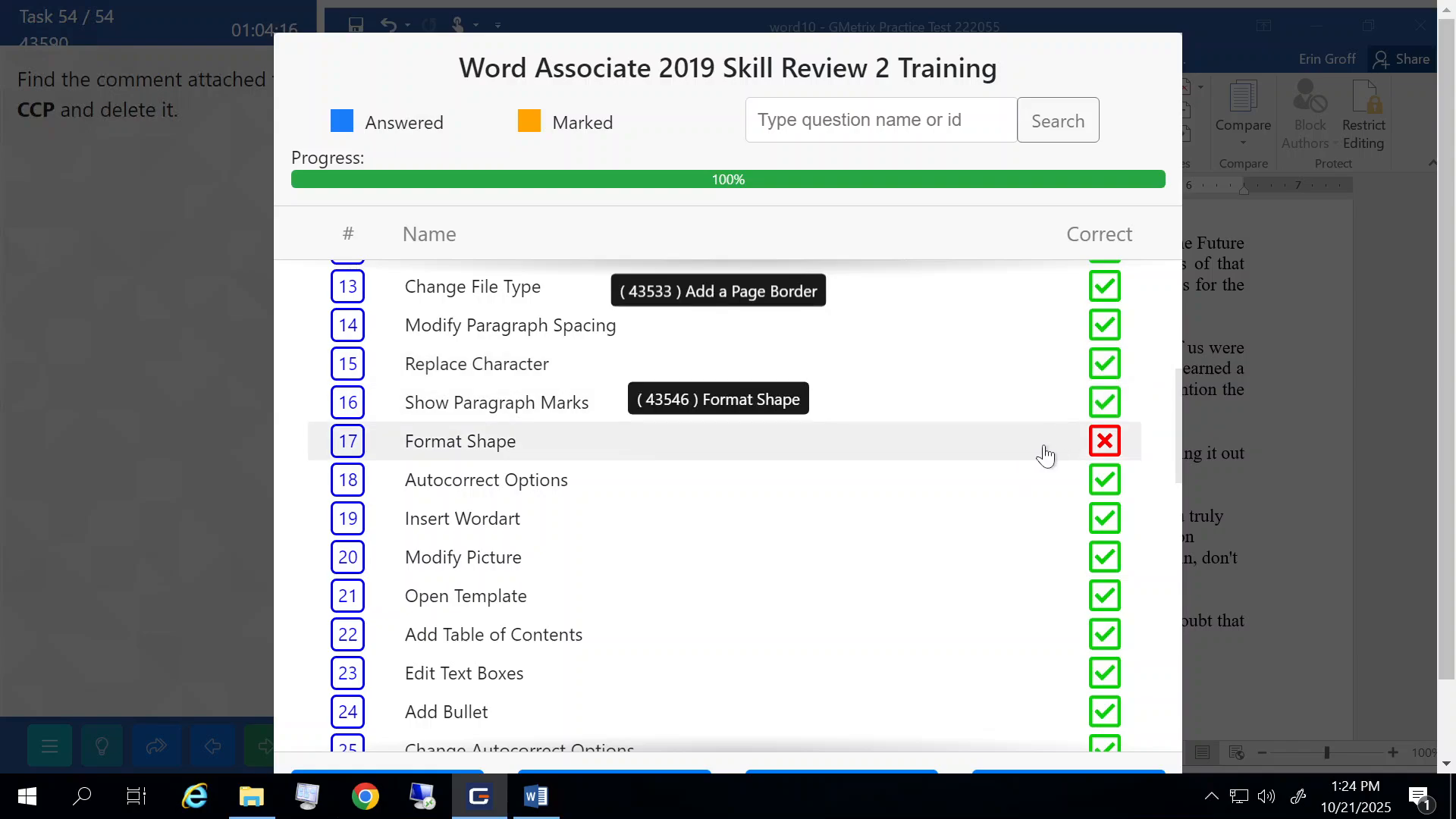
scroll(1027, 564, down, 14)
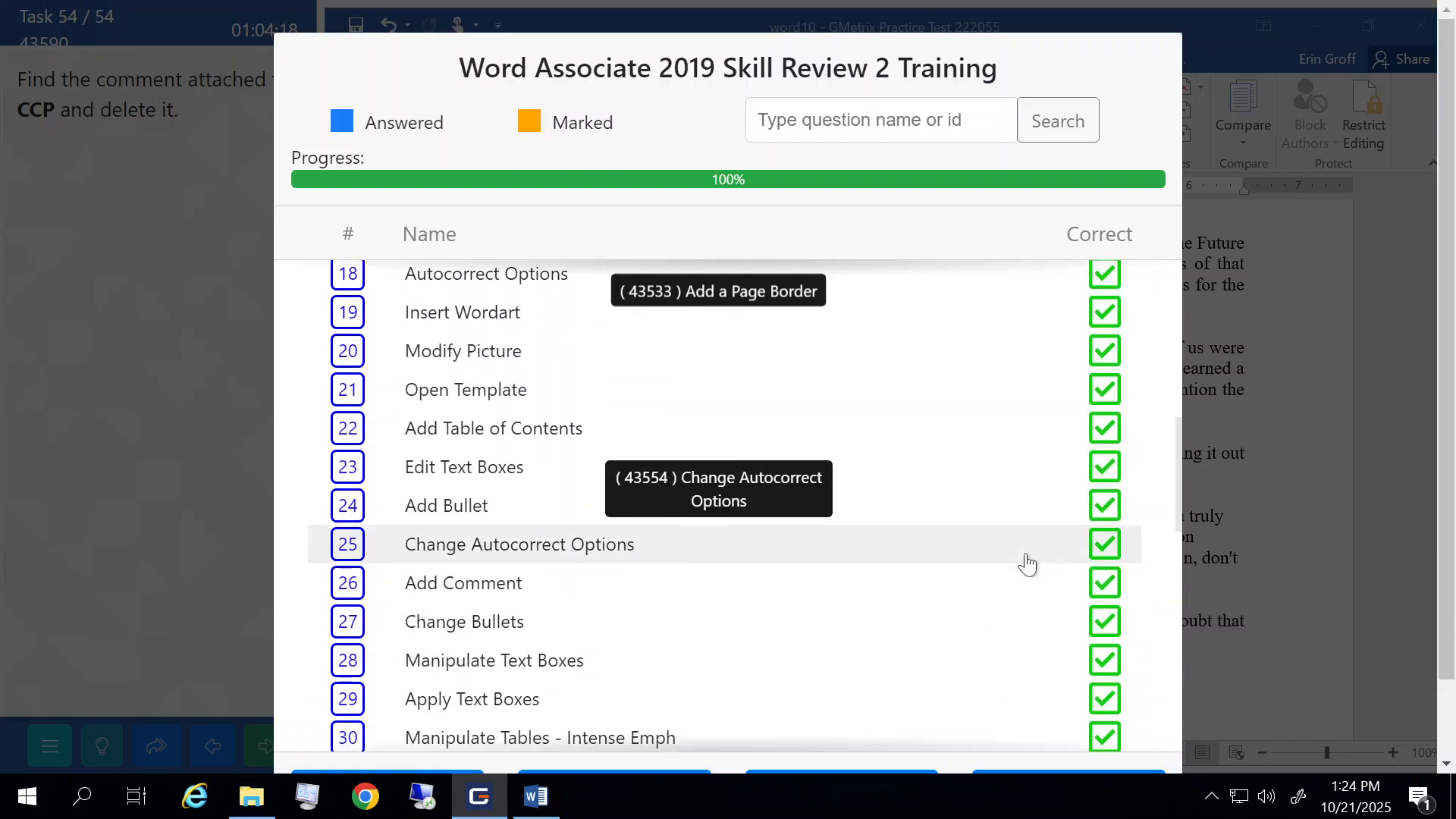
scroll(1024, 562, down, 1)
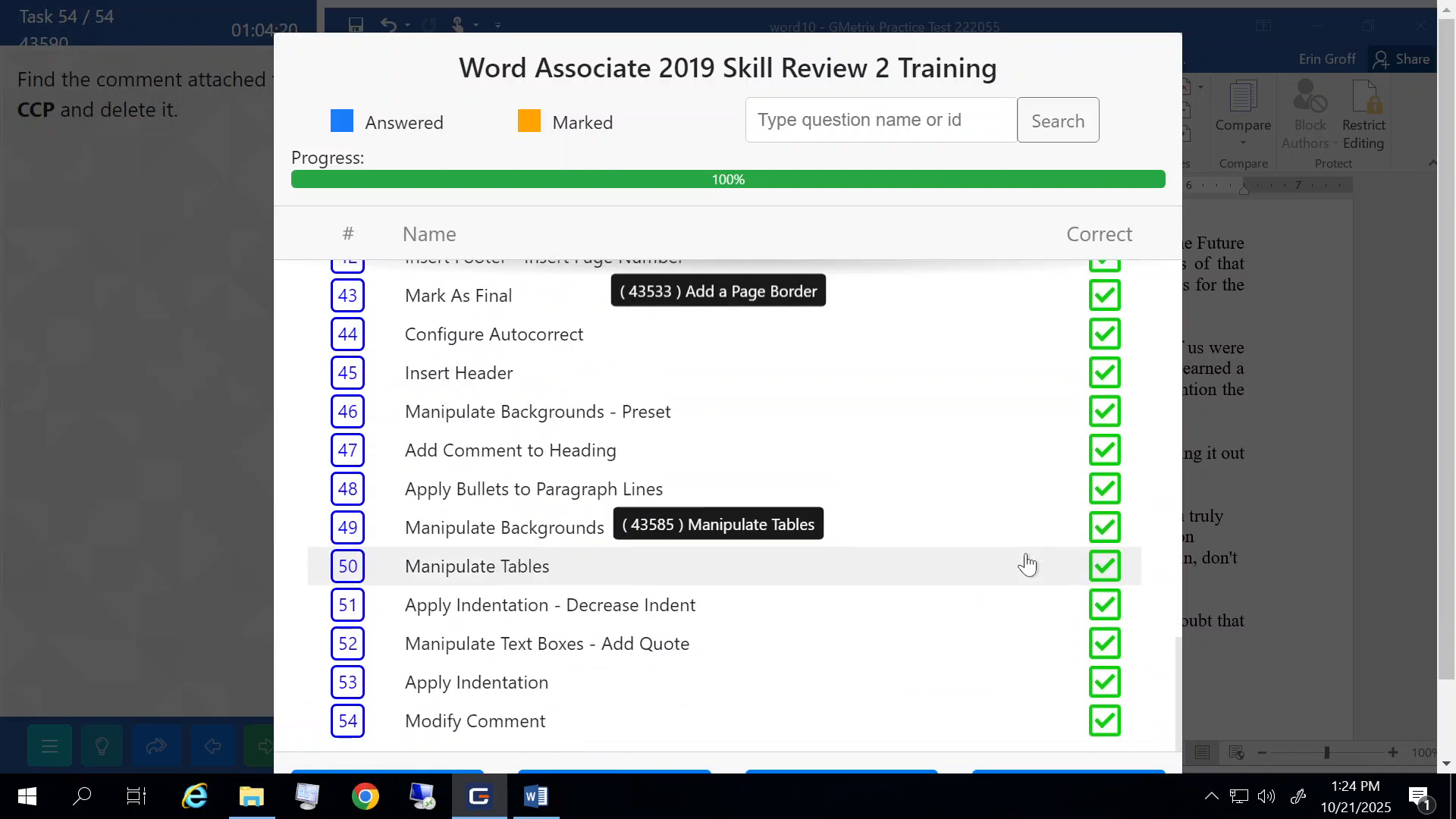
scroll(1240, 521, down, 1)
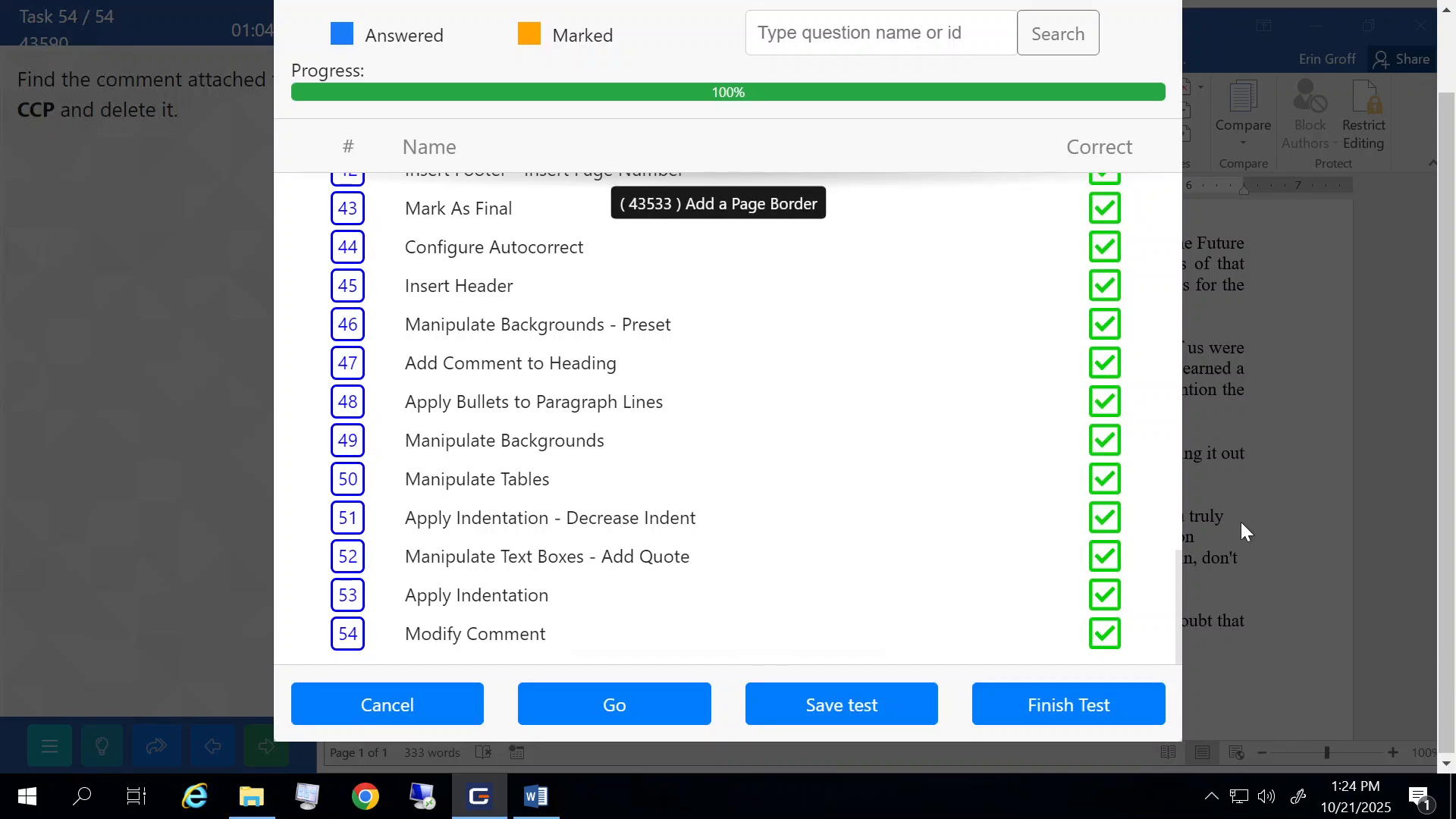
click(1059, 715)
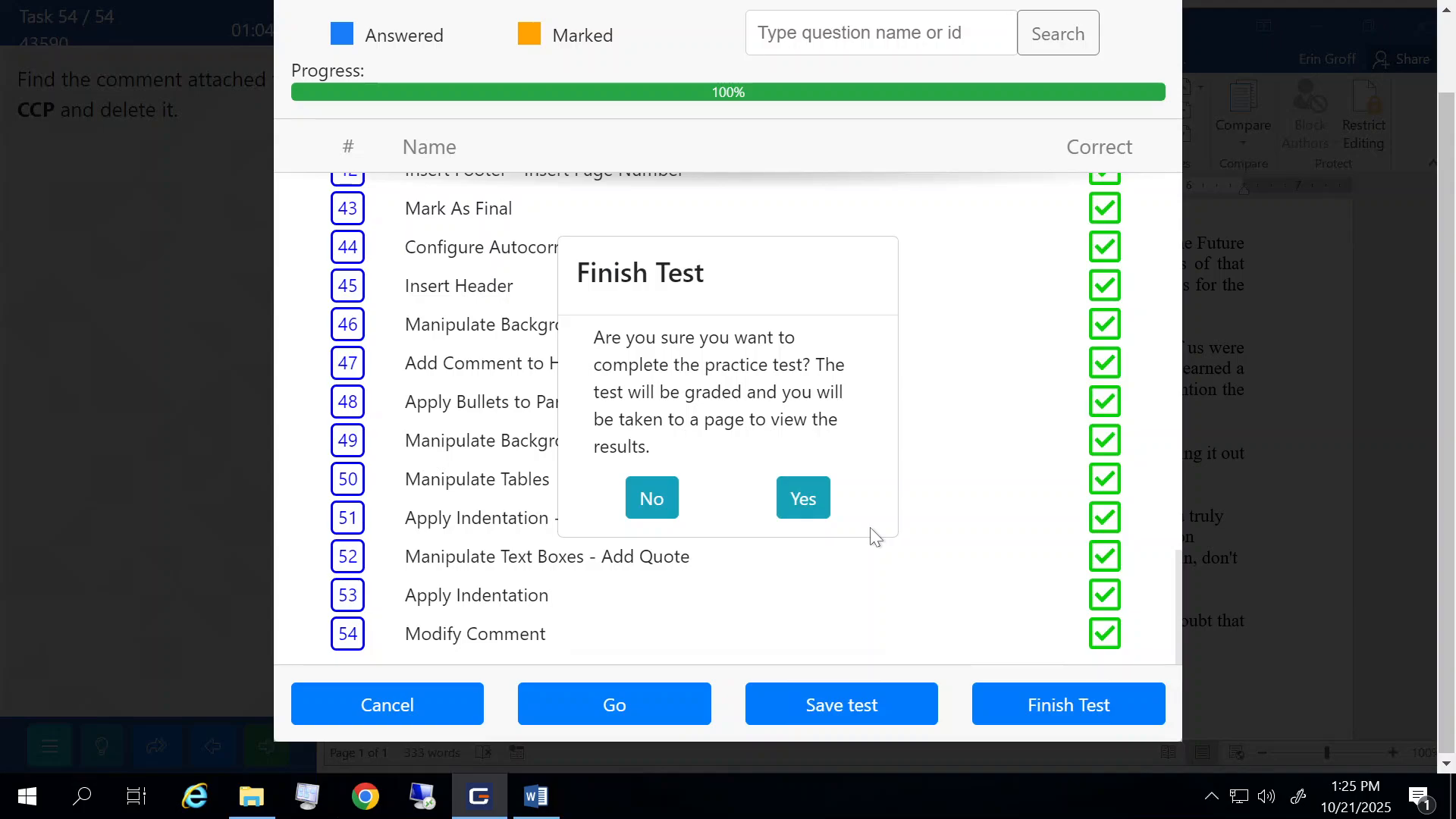
- Confirm finishing the test and view the Passed result with a score of 981
click(804, 498)
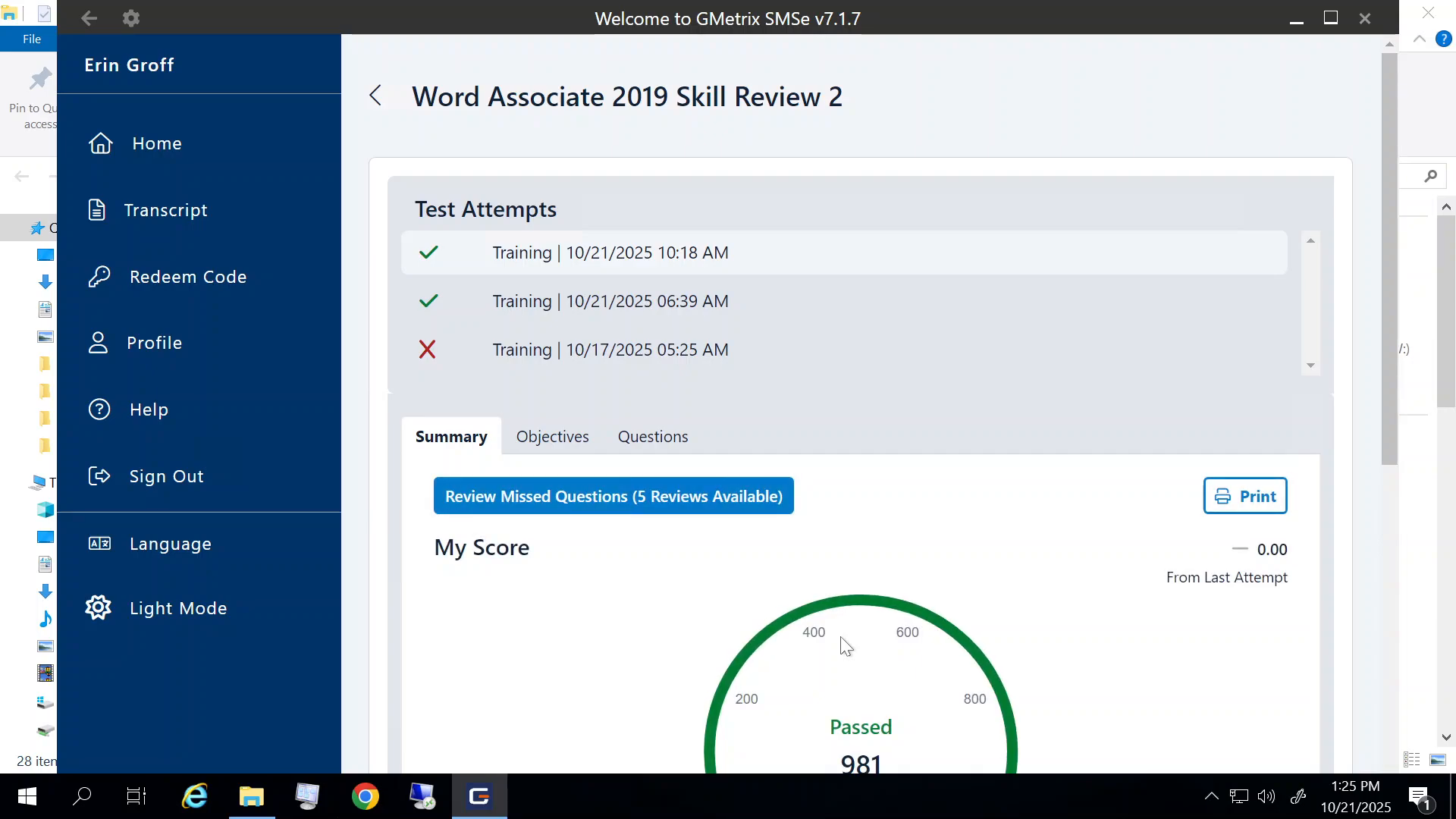
scroll(841, 639, down, 4)
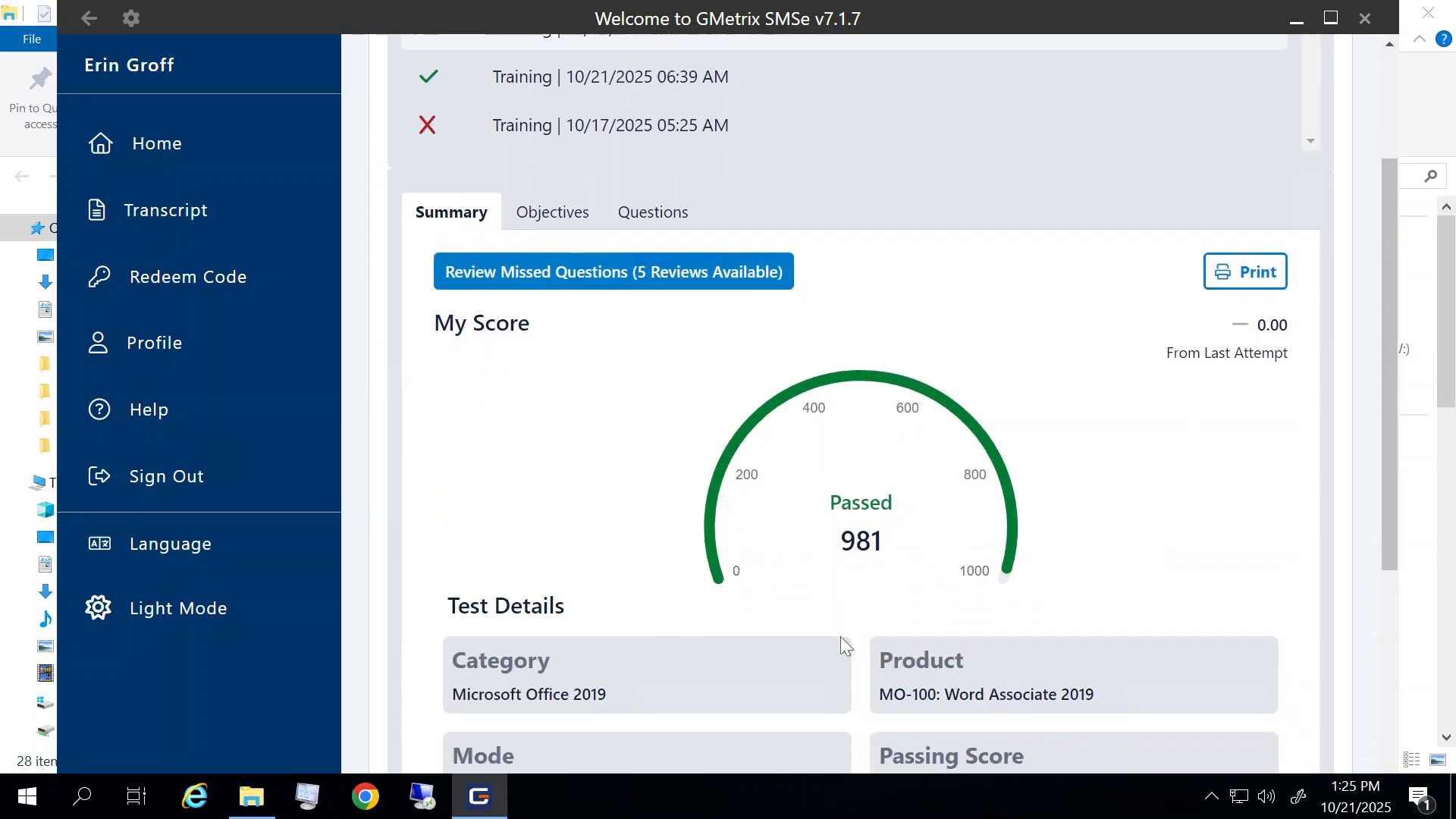